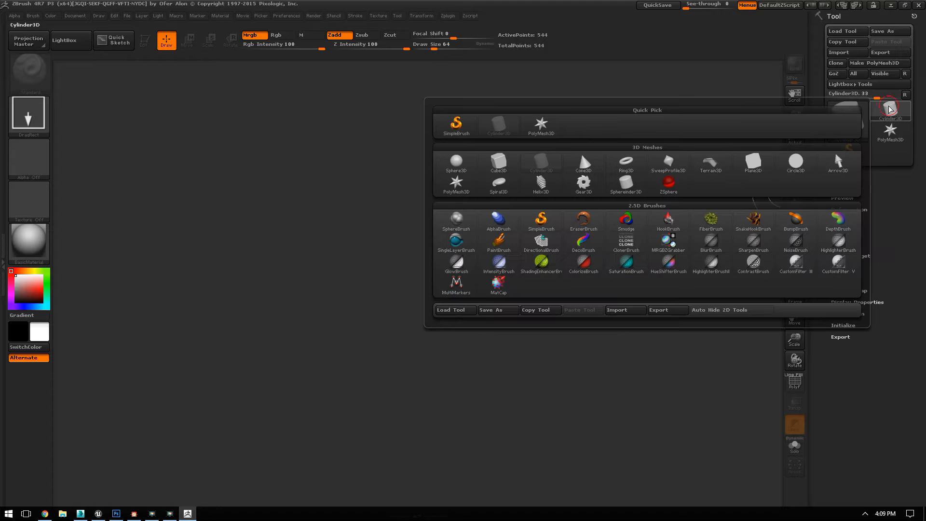
# Step: Draw a Sphere3D on the canvas, make it editable and convert it to a PolyMesh3D
pyautogui.click(456, 162)
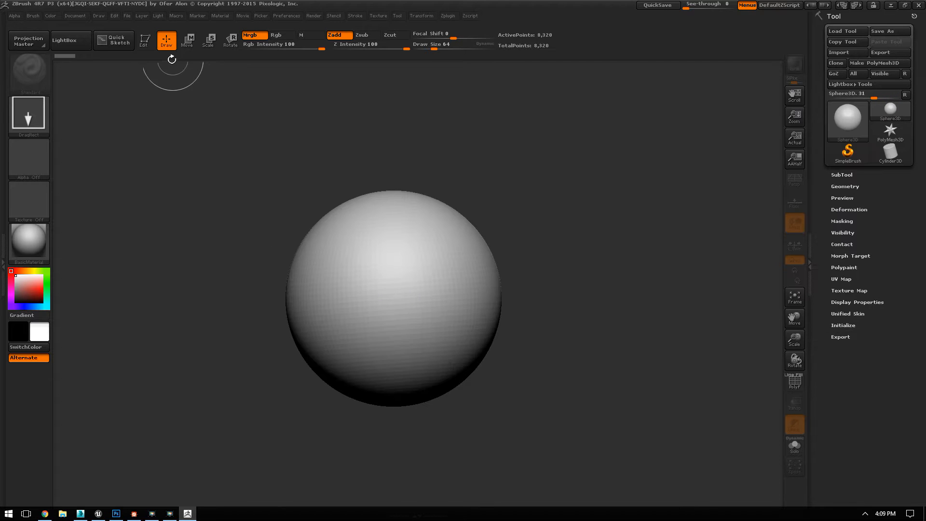
pyautogui.press('t')
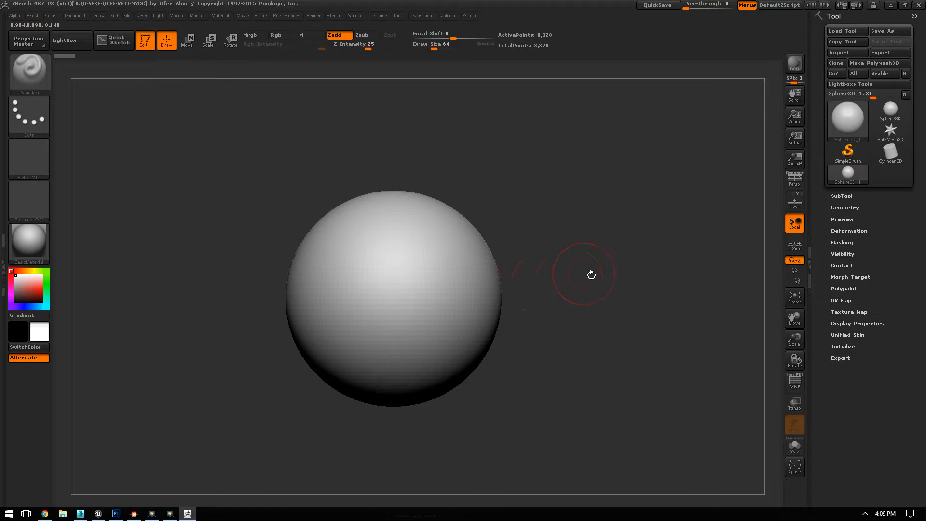
pyautogui.click(874, 63)
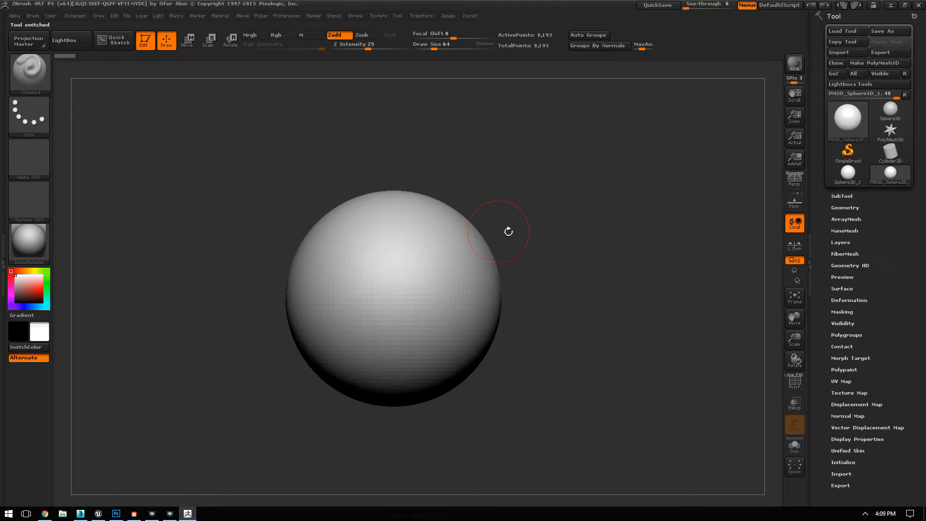
# Step: Set the Move brush to draw size 220 and push and pull the sphere from several sides into an irregular boulder shape
pyautogui.press('b')
pyautogui.press('m')
pyautogui.press('v')
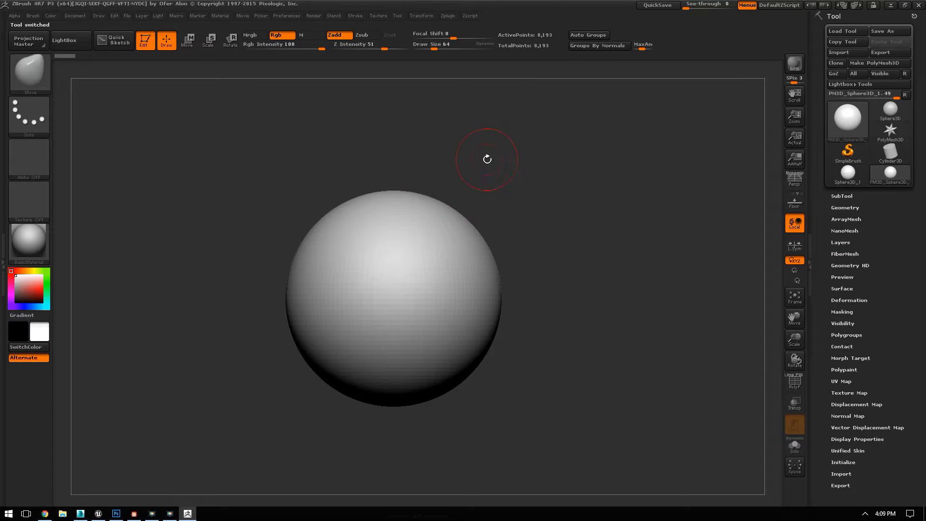
pyautogui.press('space')
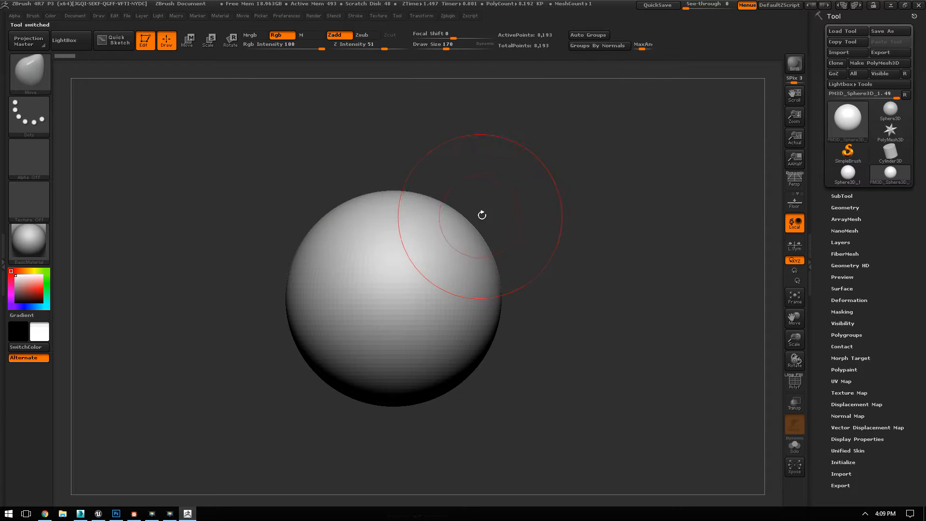
pyautogui.press('space')
pyautogui.moveTo(477, 233); pyautogui.dragTo(452, 252)
pyautogui.moveTo(531, 227)
pyautogui.mouseDown()
pyautogui.moveTo(424, 186)
pyautogui.moveTo(555, 275)
pyautogui.moveTo(492, 267)
pyautogui.moveTo(500, 225)
pyautogui.mouseUp()
pyautogui.moveTo(612, 217); pyautogui.dragTo(553, 229)
pyautogui.moveTo(477, 193); pyautogui.dragTo(520, 201)
pyautogui.moveTo(729, 200); pyautogui.dragTo(692, 212)
pyautogui.moveTo(638, 318); pyautogui.dragTo(613, 303)
pyautogui.moveTo(650, 341); pyautogui.dragTo(545, 328)
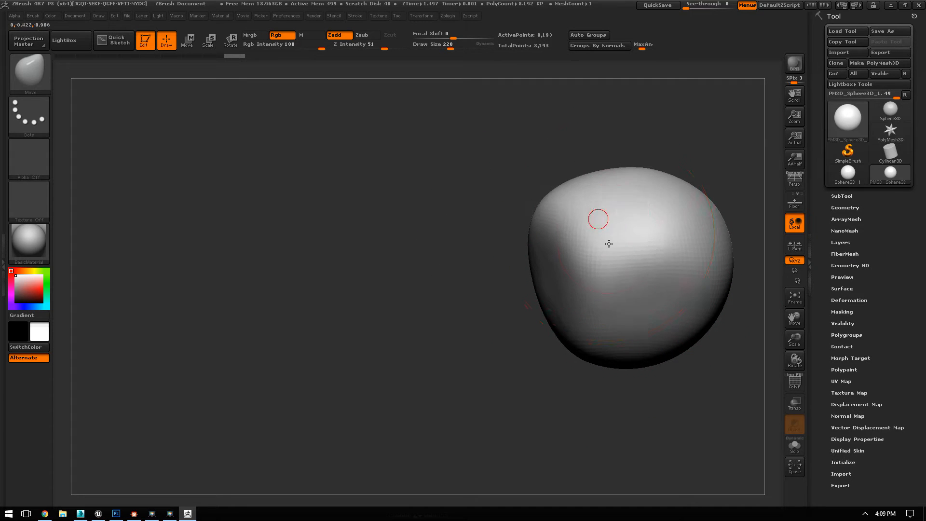
pyautogui.moveTo(658, 181)
pyautogui.mouseDown()
pyautogui.moveTo(612, 173)
pyautogui.moveTo(612, 138)
pyautogui.mouseUp()
pyautogui.moveTo(519, 329)
pyautogui.mouseDown()
pyautogui.moveTo(527, 324)
pyautogui.moveTo(504, 376)
pyautogui.mouseUp()
pyautogui.moveTo(496, 300); pyautogui.dragTo(508, 290)
pyautogui.moveTo(498, 330)
pyautogui.mouseDown()
pyautogui.moveTo(526, 333)
pyautogui.moveTo(554, 320)
pyautogui.mouseUp()
pyautogui.moveTo(386, 174); pyautogui.dragTo(420, 197)
pyautogui.moveTo(538, 179)
pyautogui.mouseDown()
pyautogui.moveTo(629, 195)
pyautogui.moveTo(803, 184)
pyautogui.moveTo(578, 274)
pyautogui.mouseUp()
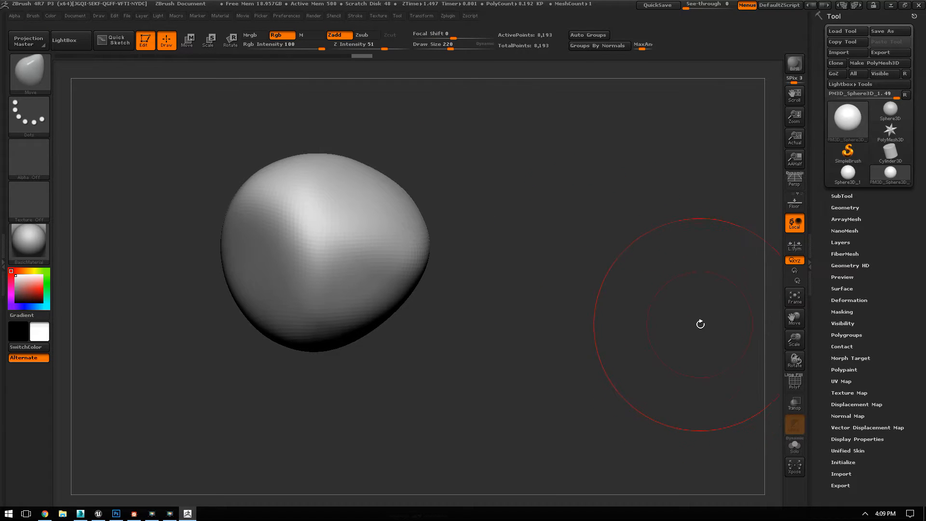
pyautogui.moveTo(492, 236)
pyautogui.mouseDown()
pyautogui.moveTo(631, 209)
pyautogui.moveTo(639, 255)
pyautogui.moveTo(664, 290)
pyautogui.moveTo(685, 294)
pyautogui.mouseUp()
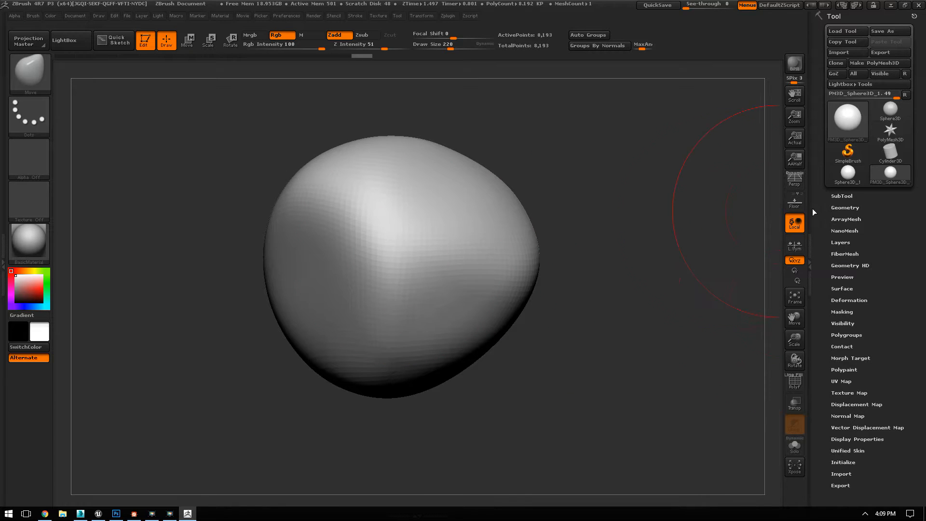
# Step: Remesh the boulder with ZRemesher at a target polygons count of 0.5 and check its topology in the polyframe display
pyautogui.click(842, 206)
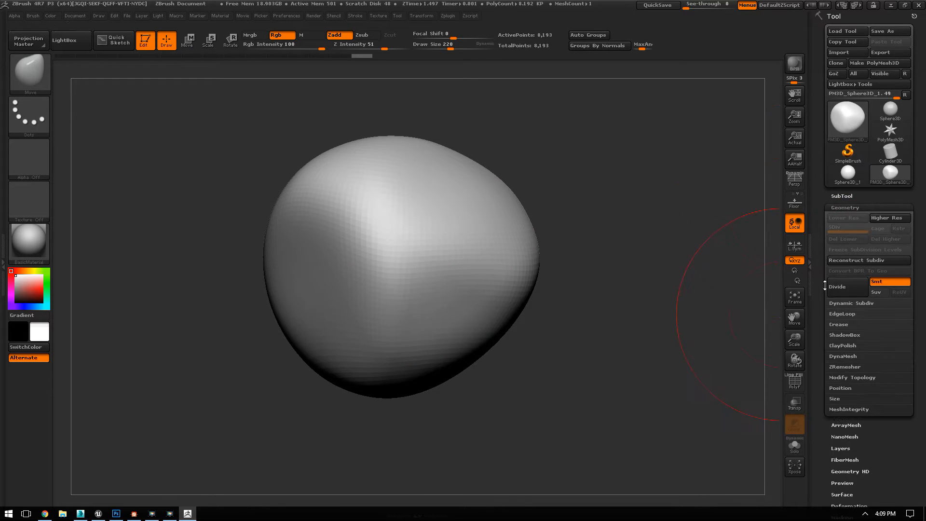
pyautogui.click(840, 367)
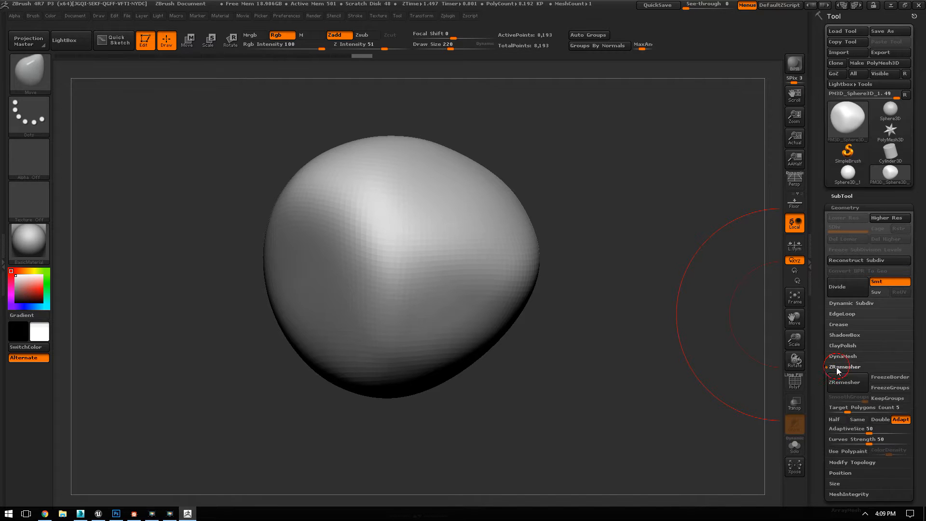
pyautogui.scroll(-5, 854, 196)
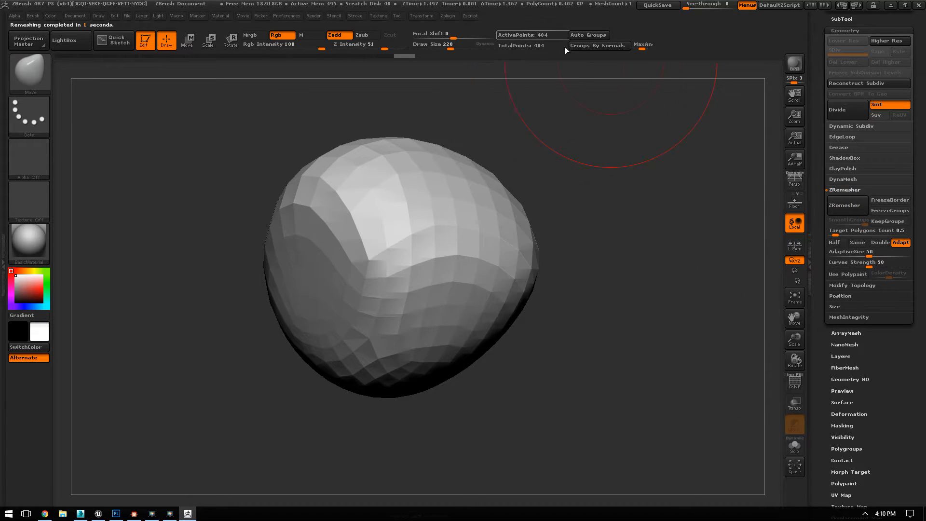
pyautogui.moveTo(607, 162); pyautogui.dragTo(616, 164)
pyautogui.hotkey('shift', 'f')
pyautogui.moveTo(654, 195); pyautogui.dragTo(670, 186)
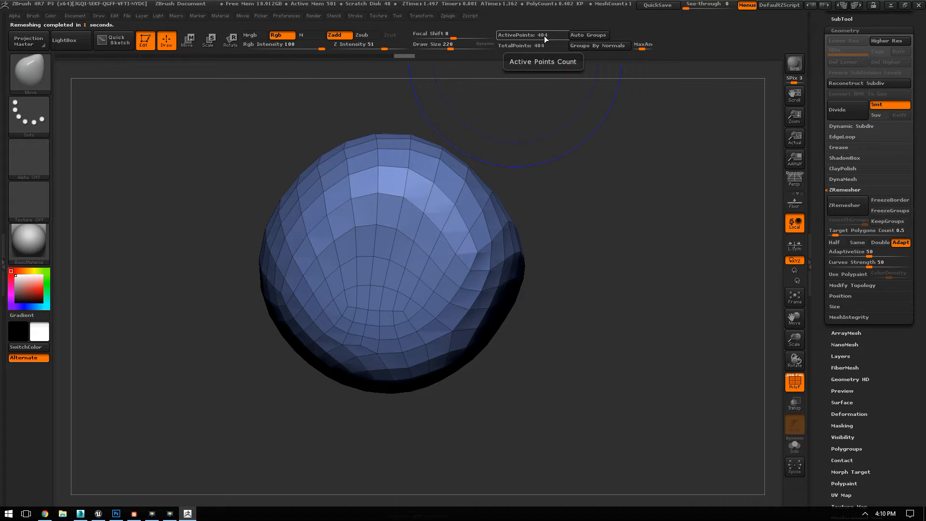
pyautogui.hotkey('shift', 'f')
# Step: Adjust the silhouette of the low-poly boulder from several sides with the Move brush
pyautogui.moveTo(575, 179)
pyautogui.mouseDown()
pyautogui.moveTo(606, 194)
pyautogui.moveTo(579, 209)
pyautogui.mouseUp()
pyautogui.moveTo(578, 210)
pyautogui.mouseDown()
pyautogui.moveTo(603, 217)
pyautogui.moveTo(603, 239)
pyautogui.mouseUp()
pyautogui.moveTo(523, 344)
pyautogui.mouseDown()
pyautogui.moveTo(521, 356)
pyautogui.moveTo(532, 333)
pyautogui.mouseUp()
pyautogui.moveTo(263, 313); pyautogui.dragTo(359, 309)
pyautogui.moveTo(629, 260); pyautogui.dragTo(597, 289)
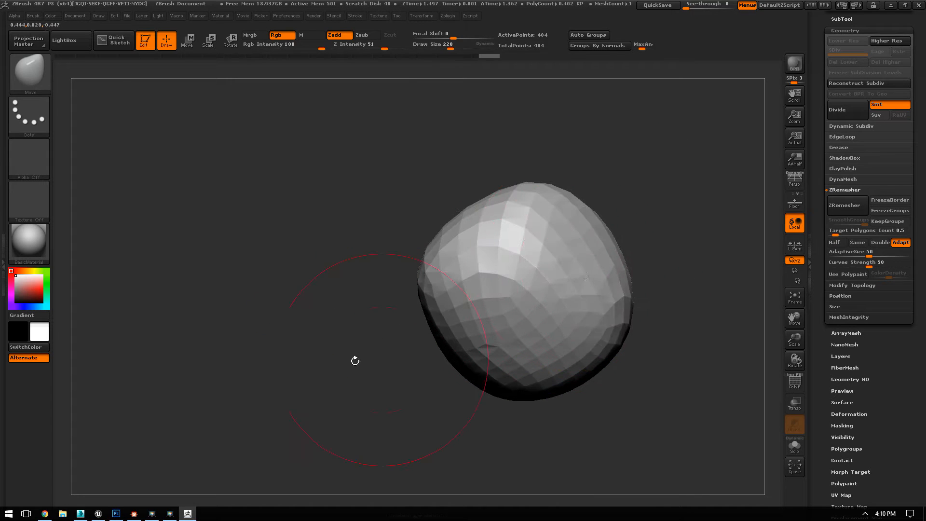
pyautogui.moveTo(356, 360); pyautogui.dragTo(403, 349)
pyautogui.moveTo(490, 389); pyautogui.dragTo(508, 365)
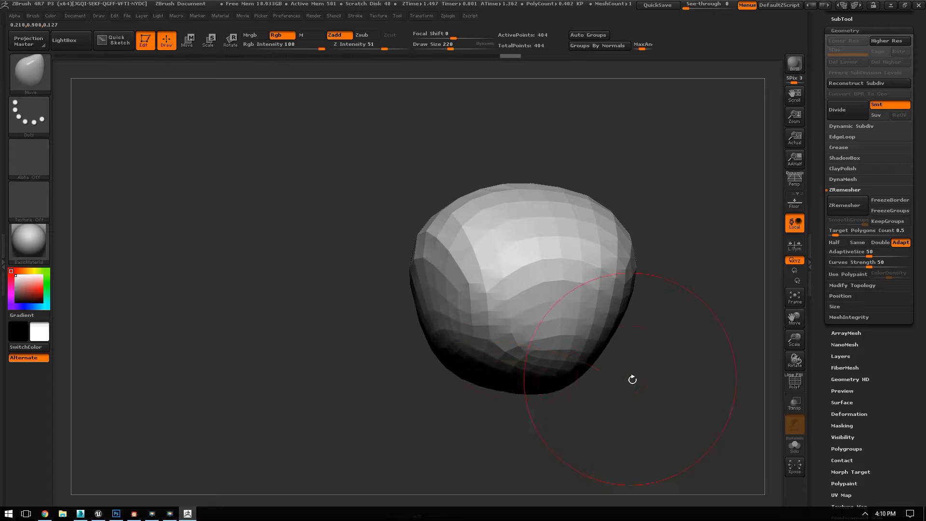
pyautogui.moveTo(630, 379); pyautogui.dragTo(587, 389)
pyautogui.keyDown('alt'); pyautogui.moveTo(671, 144); pyautogui.dragTo(619, 154); pyautogui.keyUp('alt')
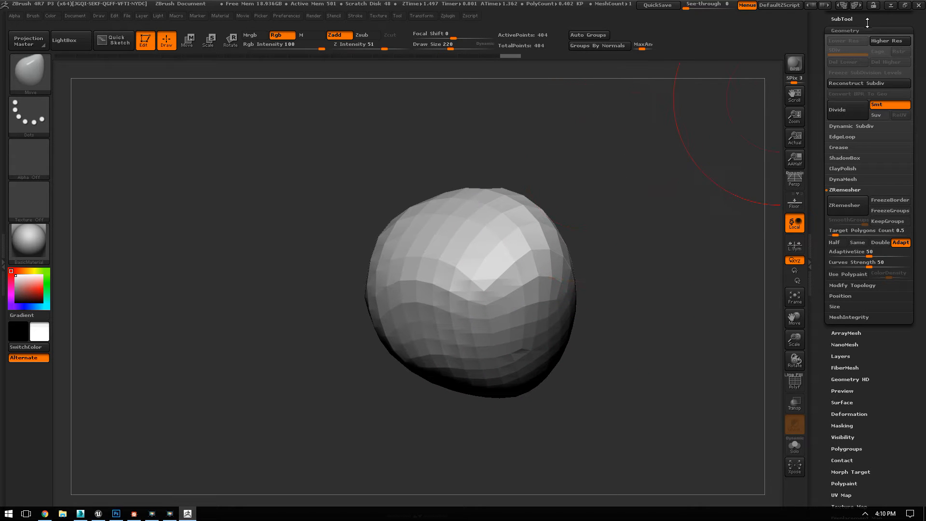
pyautogui.click(842, 32)
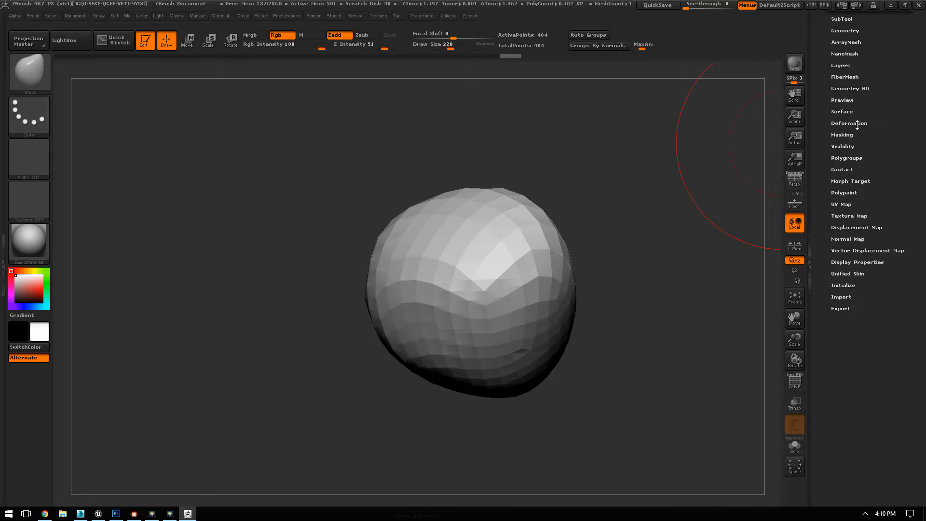
pyautogui.click(841, 112)
pyautogui.click(840, 121)
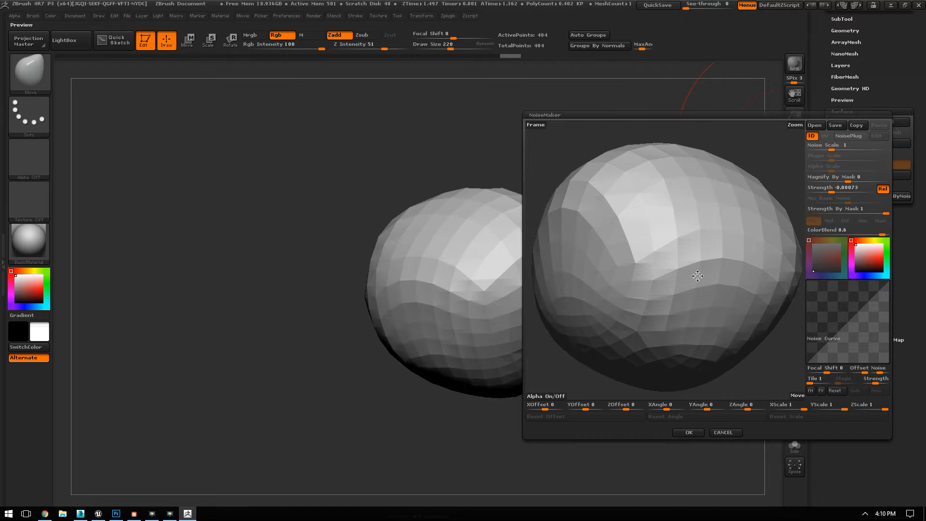
pyautogui.moveTo(848, 192)
pyautogui.mouseDown()
pyautogui.moveTo(868, 192)
pyautogui.moveTo(855, 191)
pyautogui.mouseUp()
pyautogui.moveTo(831, 147); pyautogui.dragTo(823, 147)
pyautogui.moveTo(855, 191); pyautogui.dragTo(874, 190)
pyautogui.moveTo(823, 146); pyautogui.dragTo(822, 154)
pyautogui.moveTo(749, 157); pyautogui.dragTo(786, 178)
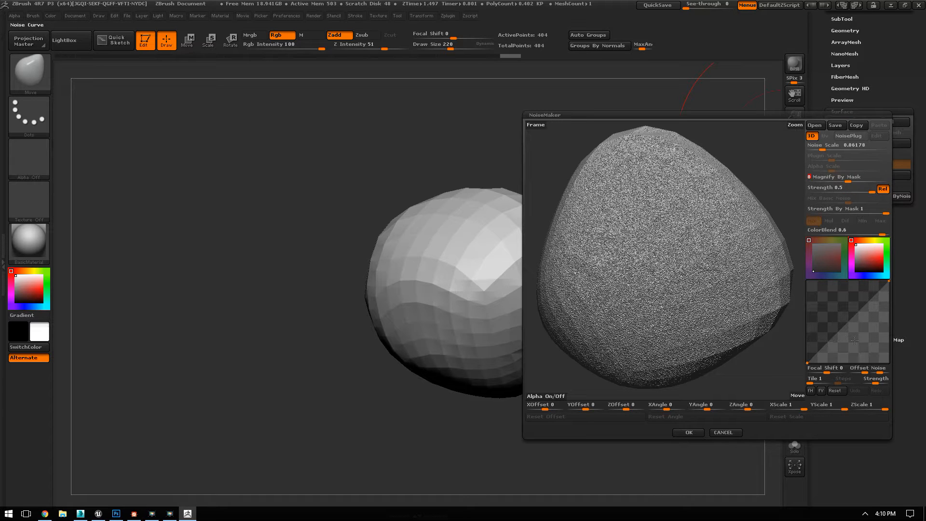
pyautogui.click(723, 432)
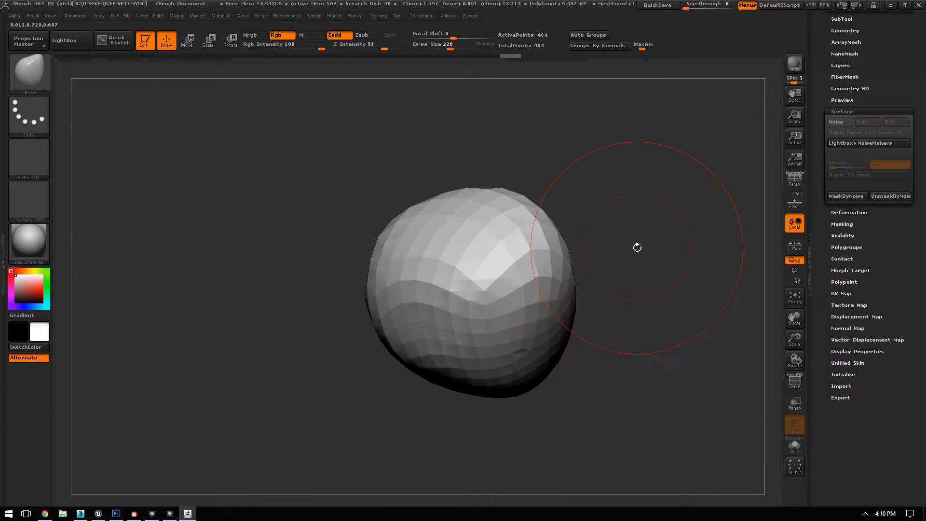
pyautogui.click(842, 111)
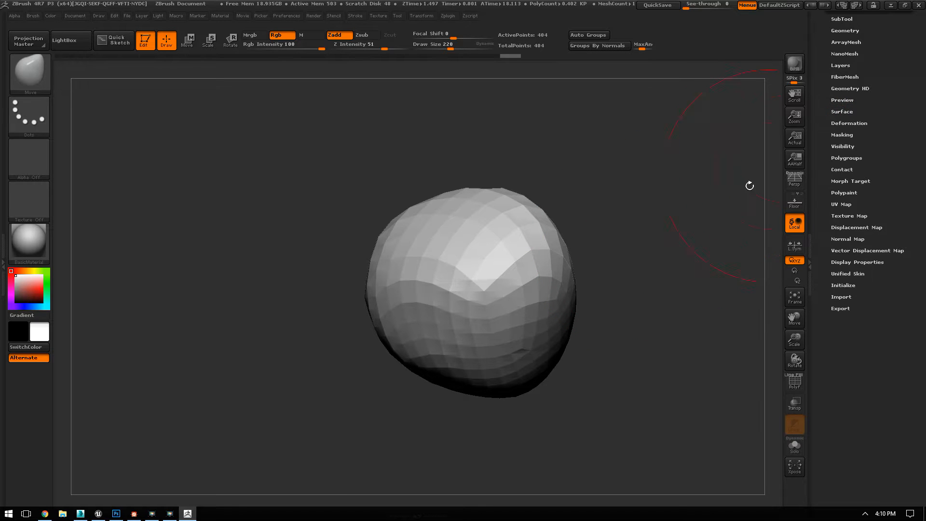
# Step: Apply the Noise deformation at full strength to roughen the low-poly boulder
pyautogui.click(847, 123)
pyautogui.moveTo(847, 124); pyautogui.dragTo(848, 95)
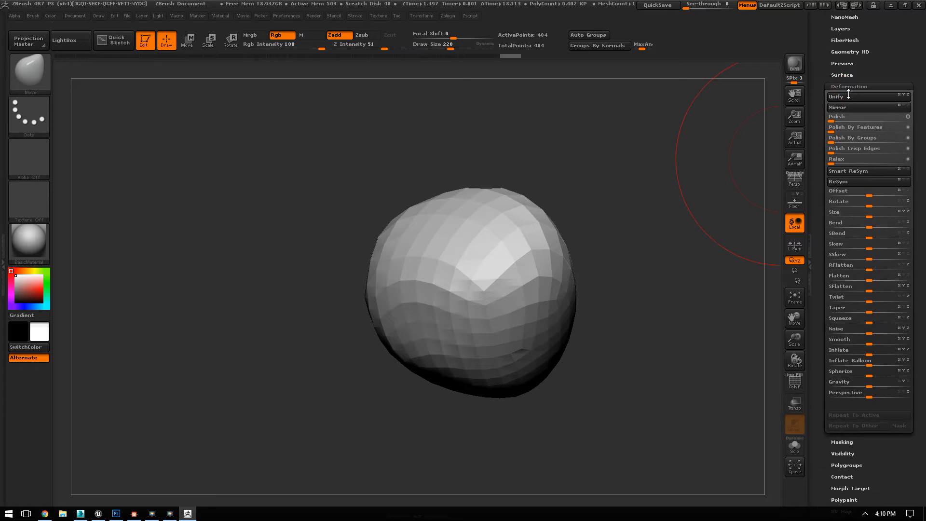
pyautogui.moveTo(861, 327); pyautogui.dragTo(921, 329)
pyautogui.moveTo(602, 169); pyautogui.dragTo(685, 172)
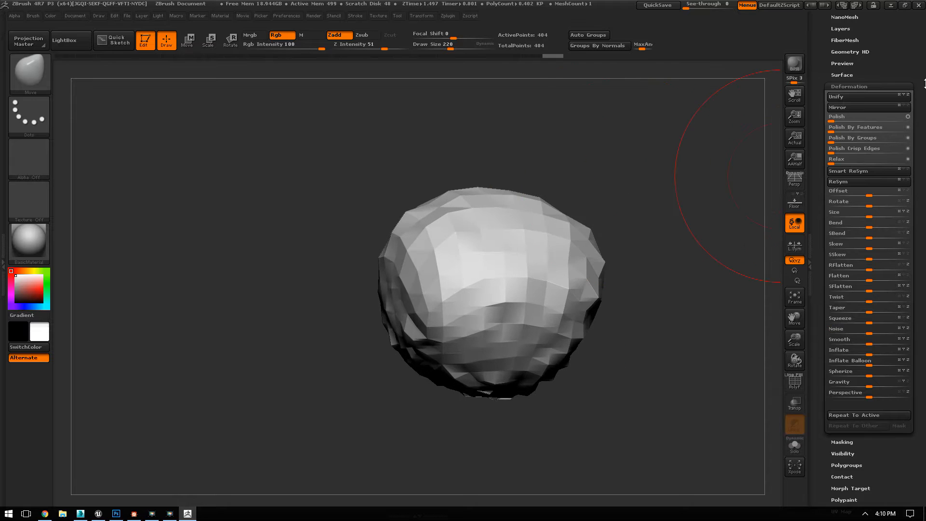
pyautogui.click(852, 87)
# Step: Subdivide the roughened boulder seven times for a high-resolution sculpting surface
pyautogui.moveTo(658, 145); pyautogui.dragTo(610, 124)
pyautogui.moveTo(610, 124); pyautogui.dragTo(589, 225)
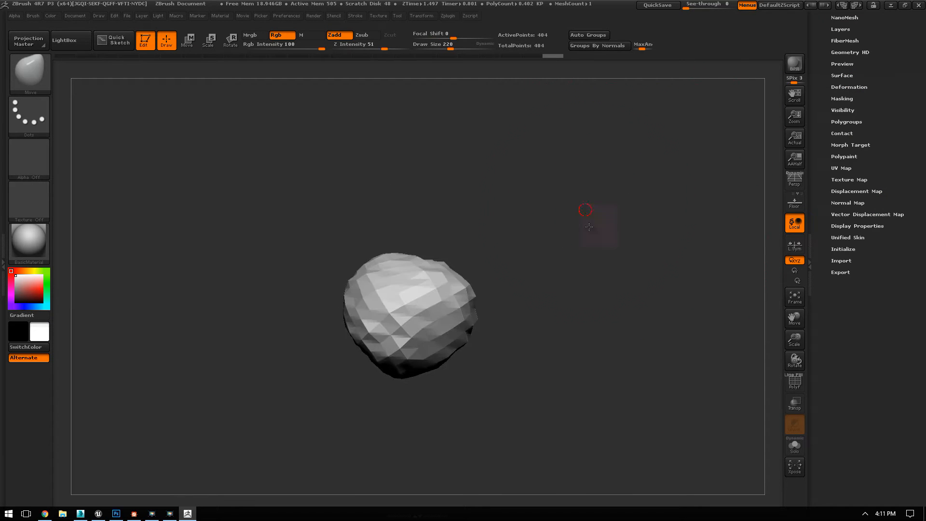
pyautogui.keyDown('ctrl'); pyautogui.moveTo(589, 226); pyautogui.dragTo(638, 256, button='right'); pyautogui.keyUp('ctrl')
pyautogui.hotkey('ctrl', 'd')
pyautogui.hotkey('ctrl', 'd')
pyautogui.hotkey('ctrl', 'd')
pyautogui.moveTo(676, 279); pyautogui.dragTo(596, 199)
pyautogui.hotkey('ctrl', 'd')
pyautogui.hotkey('ctrl', 'd')
pyautogui.hotkey('ctrl', 'd')
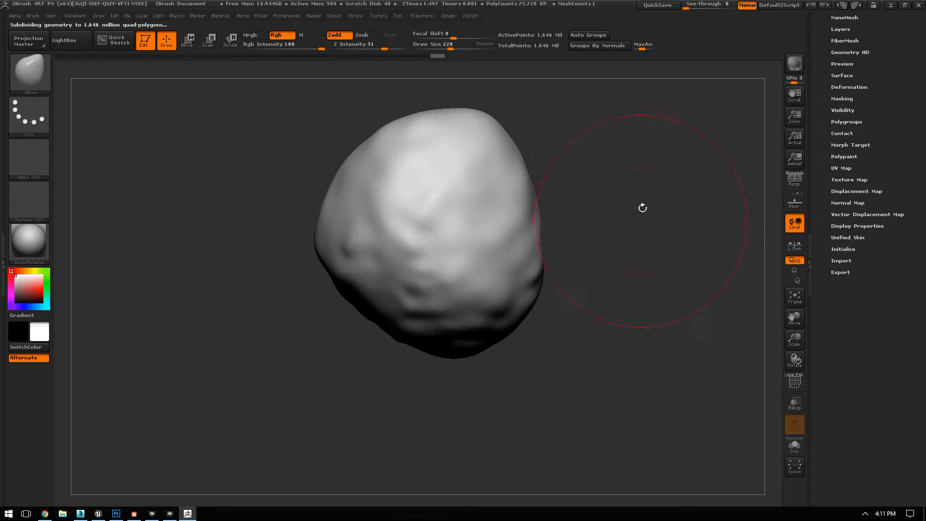
pyautogui.press('ctrl')
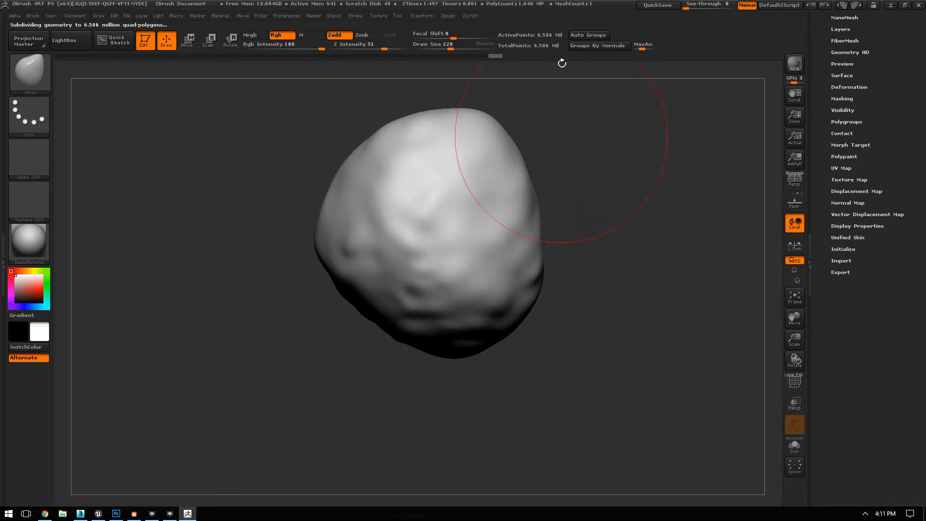
pyautogui.moveTo(623, 191); pyautogui.dragTo(597, 261)
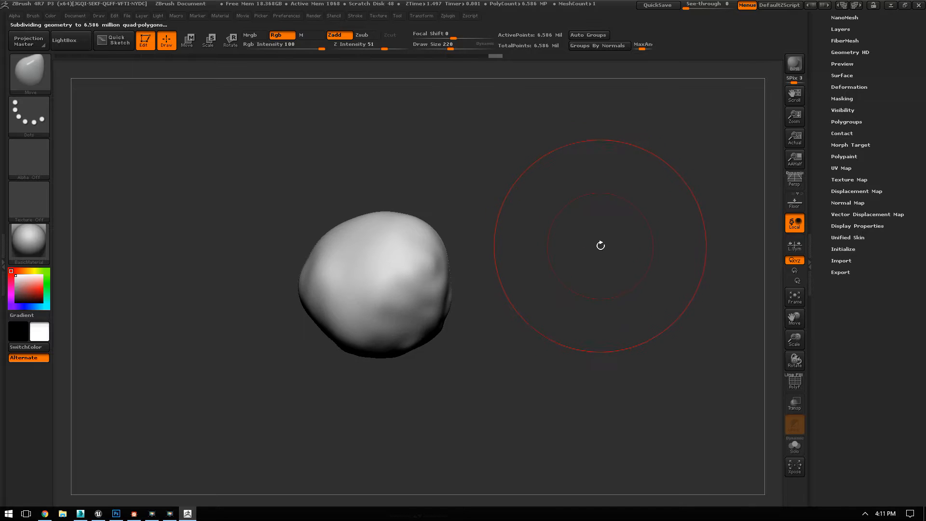
# Step: Choose the TrimDynamic brush at draw size 109 and carve the first flat facets into the boulder's surface
pyautogui.press('b')
pyautogui.press('t')
pyautogui.press('d')
pyautogui.press('space')
pyautogui.moveTo(554, 198); pyautogui.dragTo(583, 306)
pyautogui.moveTo(417, 174)
pyautogui.mouseDown()
pyautogui.moveTo(412, 194)
pyautogui.moveTo(433, 204)
pyautogui.moveTo(391, 250)
pyautogui.moveTo(419, 232)
pyautogui.mouseUp()
pyautogui.moveTo(549, 175)
pyautogui.mouseDown()
pyautogui.moveTo(528, 194)
pyautogui.moveTo(513, 192)
pyautogui.mouseUp()
pyautogui.moveTo(457, 163); pyautogui.dragTo(447, 203)
pyautogui.moveTo(461, 188); pyautogui.dragTo(524, 192)
pyautogui.moveTo(486, 148); pyautogui.dragTo(456, 141)
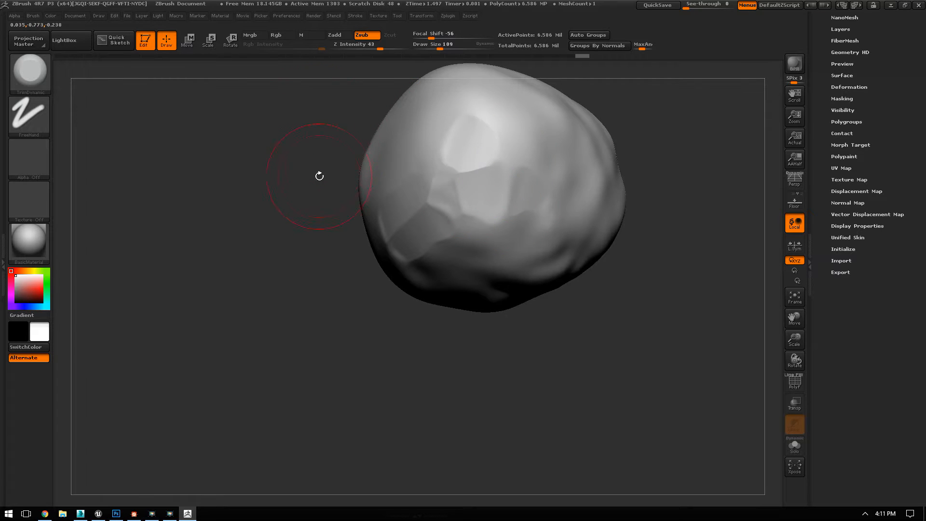
pyautogui.moveTo(319, 176); pyautogui.dragTo(384, 195)
pyautogui.moveTo(499, 136); pyautogui.dragTo(486, 137)
pyautogui.moveTo(432, 183)
pyautogui.mouseDown()
pyautogui.moveTo(446, 248)
pyautogui.moveTo(418, 244)
pyautogui.mouseUp()
pyautogui.moveTo(344, 253)
pyautogui.mouseDown()
pyautogui.moveTo(317, 272)
pyautogui.moveTo(385, 230)
pyautogui.mouseUp()
pyautogui.moveTo(336, 177)
pyautogui.mouseDown()
pyautogui.moveTo(378, 241)
pyautogui.moveTo(357, 301)
pyautogui.moveTo(348, 243)
pyautogui.mouseUp()
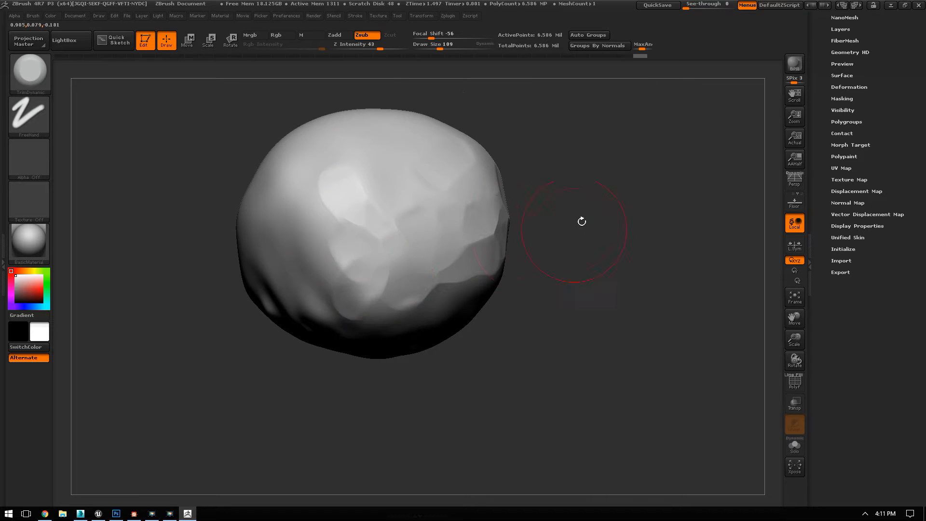
pyautogui.moveTo(569, 234); pyautogui.dragTo(529, 194)
pyautogui.moveTo(340, 163); pyautogui.dragTo(306, 177)
pyautogui.moveTo(562, 205); pyautogui.dragTo(630, 168)
# Step: Enlarge the TrimDynamic brush to draw size 158 and carve broad flat facets around all sides of the boulder
pyautogui.press('space')
pyautogui.click(378, 241)
pyautogui.moveTo(286, 224)
pyautogui.mouseDown()
pyautogui.moveTo(252, 190)
pyautogui.moveTo(274, 233)
pyautogui.mouseUp()
pyautogui.moveTo(314, 285); pyautogui.dragTo(324, 231)
pyautogui.moveTo(538, 187); pyautogui.dragTo(462, 235)
pyautogui.moveTo(566, 312); pyautogui.dragTo(519, 309)
pyautogui.moveTo(578, 246); pyautogui.dragTo(540, 279)
pyautogui.moveTo(388, 252)
pyautogui.mouseDown()
pyautogui.moveTo(375, 279)
pyautogui.moveTo(411, 252)
pyautogui.mouseUp()
pyautogui.moveTo(432, 292)
pyautogui.mouseDown()
pyautogui.moveTo(441, 304)
pyautogui.moveTo(466, 303)
pyautogui.mouseUp()
pyautogui.moveTo(447, 268)
pyautogui.mouseDown()
pyautogui.moveTo(449, 259)
pyautogui.moveTo(448, 269)
pyautogui.mouseUp()
pyautogui.moveTo(195, 263); pyautogui.dragTo(238, 258)
pyautogui.moveTo(377, 213); pyautogui.dragTo(347, 212)
pyautogui.moveTo(328, 263)
pyautogui.mouseDown()
pyautogui.moveTo(305, 236)
pyautogui.moveTo(283, 175)
pyautogui.moveTo(250, 168)
pyautogui.mouseUp()
pyautogui.moveTo(153, 133); pyautogui.dragTo(200, 143)
pyautogui.moveTo(334, 225)
pyautogui.mouseDown()
pyautogui.moveTo(361, 220)
pyautogui.moveTo(401, 258)
pyautogui.mouseUp()
pyautogui.moveTo(369, 195); pyautogui.dragTo(400, 229)
pyautogui.moveTo(538, 172); pyautogui.dragTo(578, 189)
pyautogui.moveTo(305, 182); pyautogui.dragTo(280, 193)
pyautogui.moveTo(191, 181); pyautogui.dragTo(217, 270)
pyautogui.moveTo(193, 146)
pyautogui.mouseDown()
pyautogui.moveTo(318, 143)
pyautogui.moveTo(325, 168)
pyautogui.mouseUp()
pyautogui.moveTo(475, 133); pyautogui.dragTo(511, 169)
pyautogui.moveTo(346, 212)
pyautogui.mouseDown()
pyautogui.moveTo(380, 178)
pyautogui.moveTo(390, 148)
pyautogui.mouseUp()
pyautogui.moveTo(318, 135); pyautogui.dragTo(311, 154)
pyautogui.moveTo(612, 161)
pyautogui.mouseDown()
pyautogui.moveTo(597, 222)
pyautogui.moveTo(639, 217)
pyautogui.mouseUp()
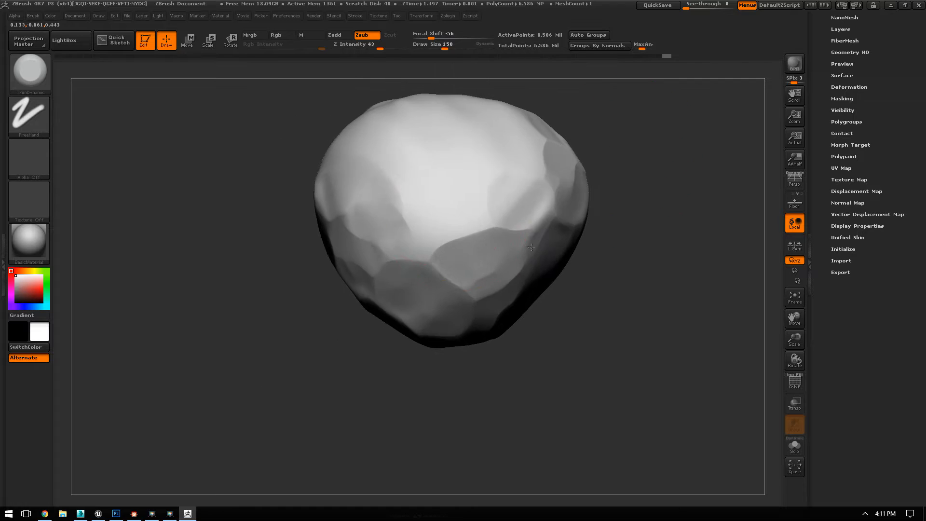
pyautogui.moveTo(531, 247)
pyautogui.mouseDown()
pyautogui.moveTo(415, 204)
pyautogui.moveTo(437, 121)
pyautogui.mouseUp()
pyautogui.moveTo(287, 144); pyautogui.dragTo(212, 149)
pyautogui.moveTo(372, 122); pyautogui.dragTo(463, 212)
pyautogui.moveTo(653, 244); pyautogui.dragTo(505, 226)
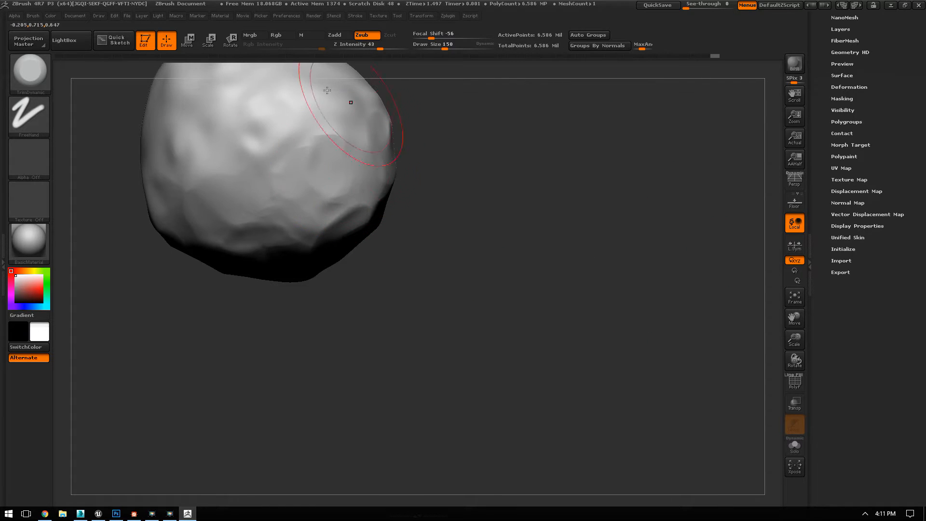
pyautogui.moveTo(188, 120); pyautogui.dragTo(172, 154)
pyautogui.moveTo(258, 163); pyautogui.dragTo(248, 136)
pyautogui.moveTo(322, 116); pyautogui.dragTo(350, 155)
pyautogui.moveTo(626, 183)
pyautogui.mouseDown()
pyautogui.moveTo(620, 200)
pyautogui.moveTo(602, 204)
pyautogui.mouseUp()
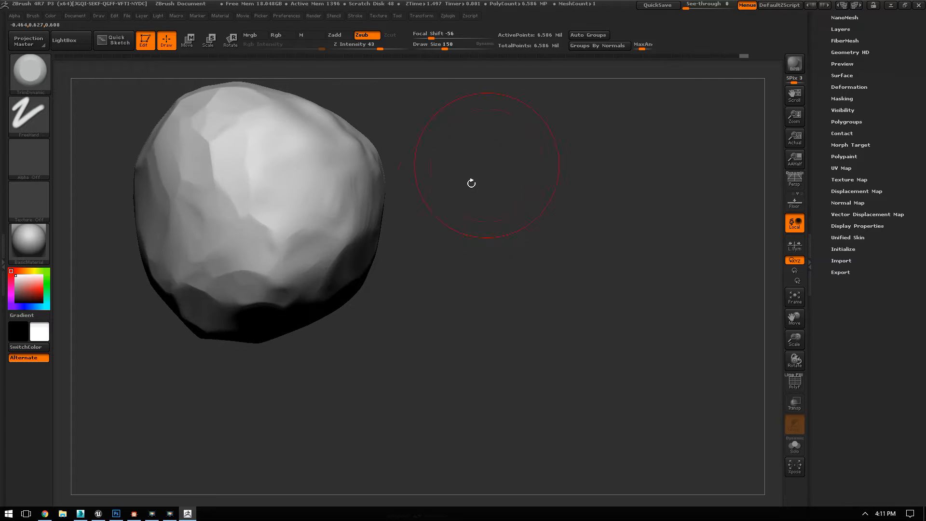
pyautogui.moveTo(496, 160); pyautogui.dragTo(557, 218)
pyautogui.moveTo(641, 211)
pyautogui.mouseDown()
pyautogui.moveTo(574, 188)
pyautogui.moveTo(393, 248)
pyautogui.mouseUp()
pyautogui.moveTo(322, 265)
pyautogui.mouseDown()
pyautogui.moveTo(244, 174)
pyautogui.moveTo(294, 335)
pyautogui.mouseUp()
pyautogui.moveTo(615, 309)
pyautogui.mouseDown()
pyautogui.moveTo(641, 271)
pyautogui.moveTo(613, 258)
pyautogui.mouseUp()
pyautogui.moveTo(368, 230)
pyautogui.mouseDown()
pyautogui.moveTo(308, 212)
pyautogui.moveTo(350, 137)
pyautogui.mouseUp()
pyautogui.moveTo(691, 242)
pyautogui.mouseDown()
pyautogui.moveTo(672, 175)
pyautogui.moveTo(683, 165)
pyautogui.mouseUp()
pyautogui.moveTo(440, 284); pyautogui.dragTo(354, 266)
pyautogui.moveTo(553, 218); pyautogui.dragTo(597, 215)
pyautogui.moveTo(491, 325); pyautogui.dragTo(512, 315)
pyautogui.moveTo(387, 313); pyautogui.dragTo(420, 304)
pyautogui.moveTo(547, 270)
pyautogui.mouseDown()
pyautogui.moveTo(581, 273)
pyautogui.moveTo(549, 219)
pyautogui.moveTo(582, 195)
pyautogui.moveTo(627, 201)
pyautogui.moveTo(588, 373)
pyautogui.mouseUp()
pyautogui.moveTo(589, 372)
pyautogui.mouseDown()
pyautogui.moveTo(608, 362)
pyautogui.moveTo(608, 340)
pyautogui.mouseUp()
pyautogui.moveTo(463, 252); pyautogui.dragTo(474, 241)
pyautogui.moveTo(568, 212); pyautogui.dragTo(536, 399)
pyautogui.keyDown('alt'); pyautogui.moveTo(576, 308); pyautogui.dragTo(576, 328); pyautogui.keyUp('alt')
pyautogui.moveTo(482, 270); pyautogui.dragTo(463, 258)
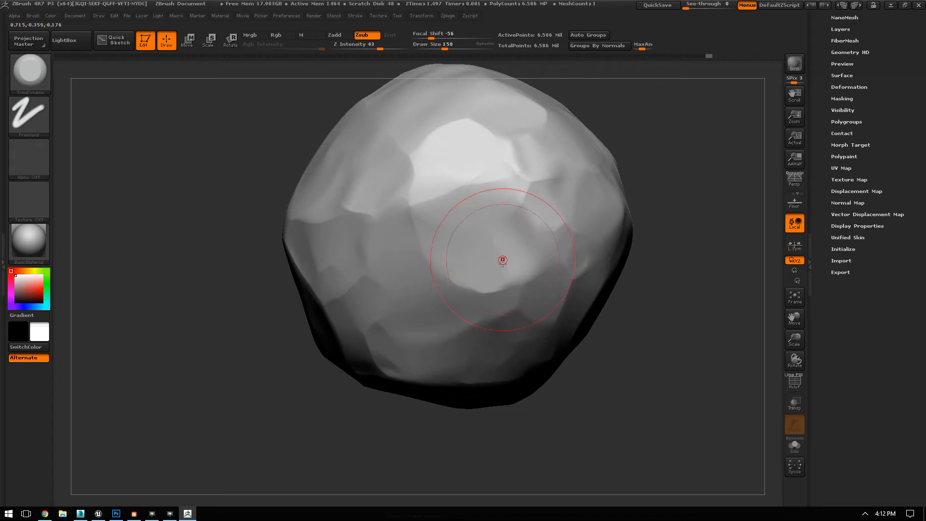
pyautogui.moveTo(661, 167)
pyautogui.keyDown('alt'); pyautogui.mouseDown()
pyautogui.moveTo(678, 141)
pyautogui.moveTo(732, 153)
pyautogui.mouseUp(); pyautogui.keyUp('alt')
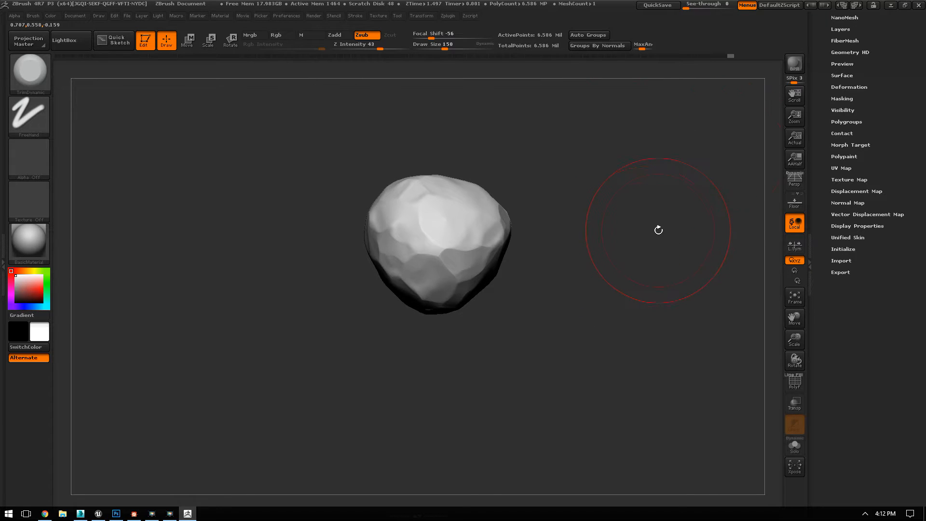
pyautogui.keyDown('alt'); pyautogui.moveTo(601, 183); pyautogui.dragTo(508, 256); pyautogui.keyUp('alt')
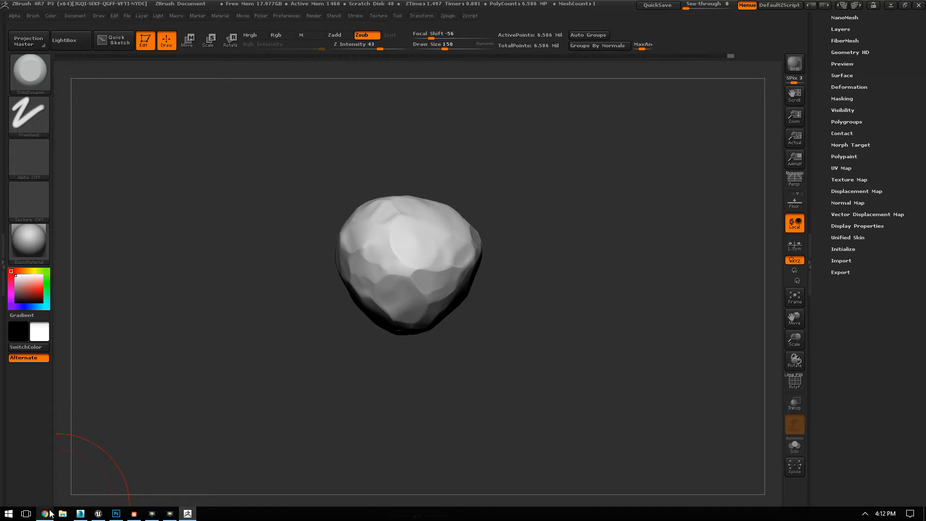
# Step: Switch to a new Google Chrome window and search Google Images for "stone"
pyautogui.rightClick(50, 513)
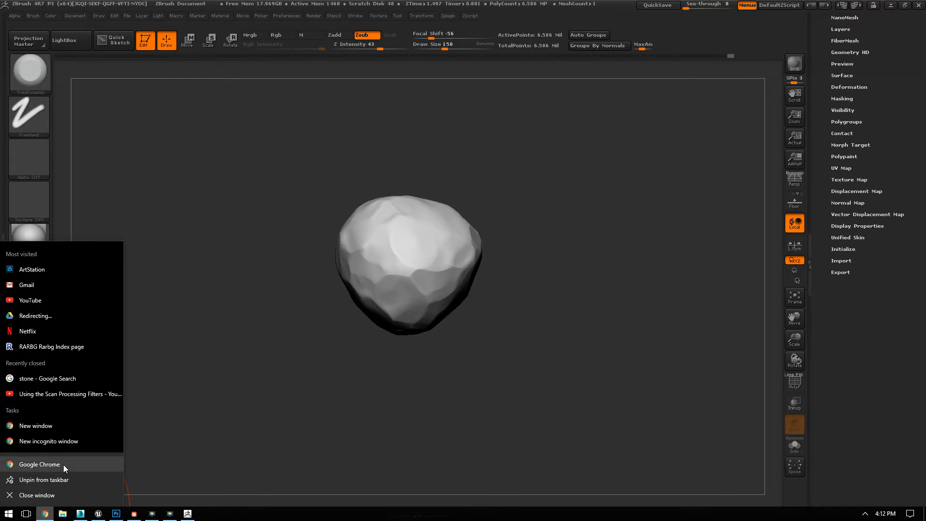
pyautogui.click(63, 464)
pyautogui.doubleClick(666, 38)
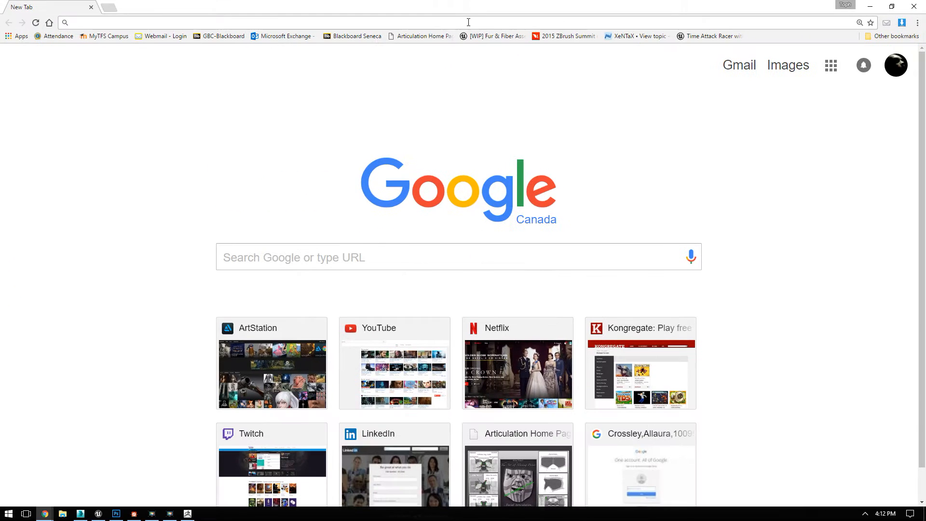
pyautogui.write('stpn')
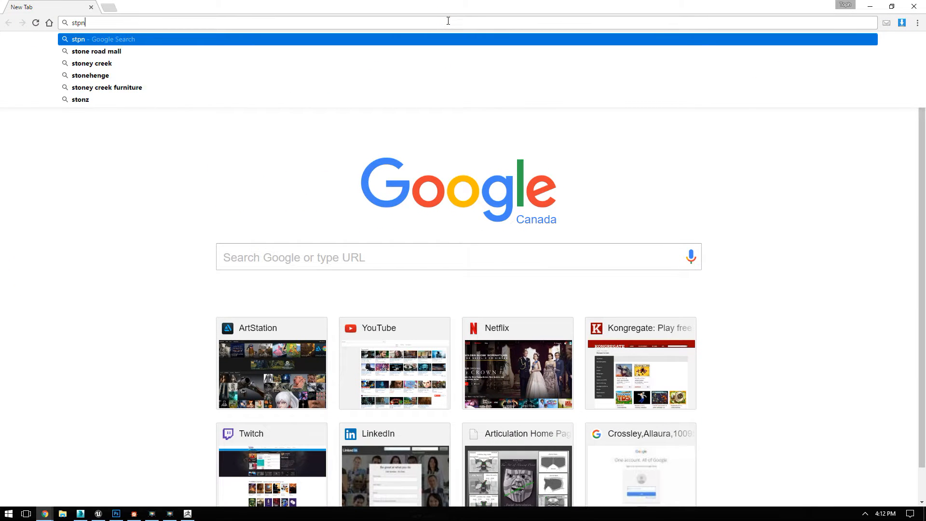
pyautogui.press('BackSpace')
pyautogui.press('BackSpace')
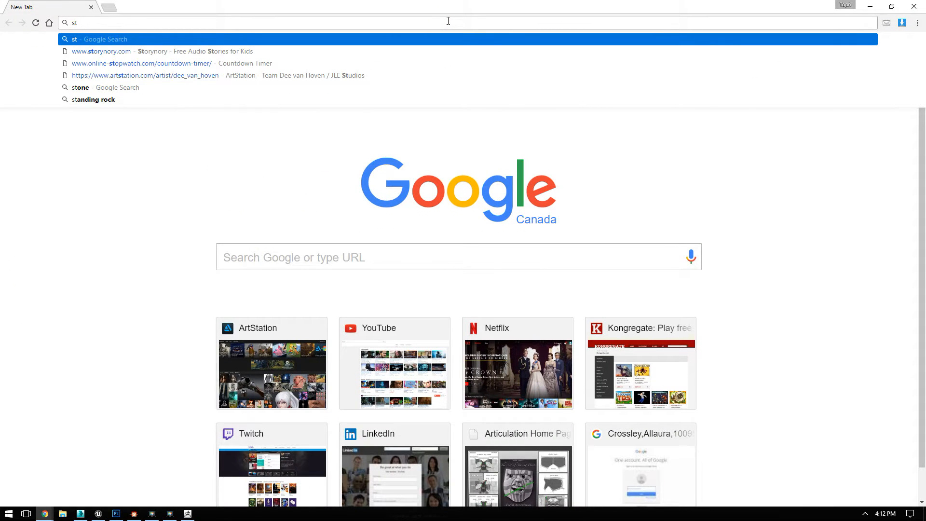
pyautogui.write('one')
pyautogui.press('Return')
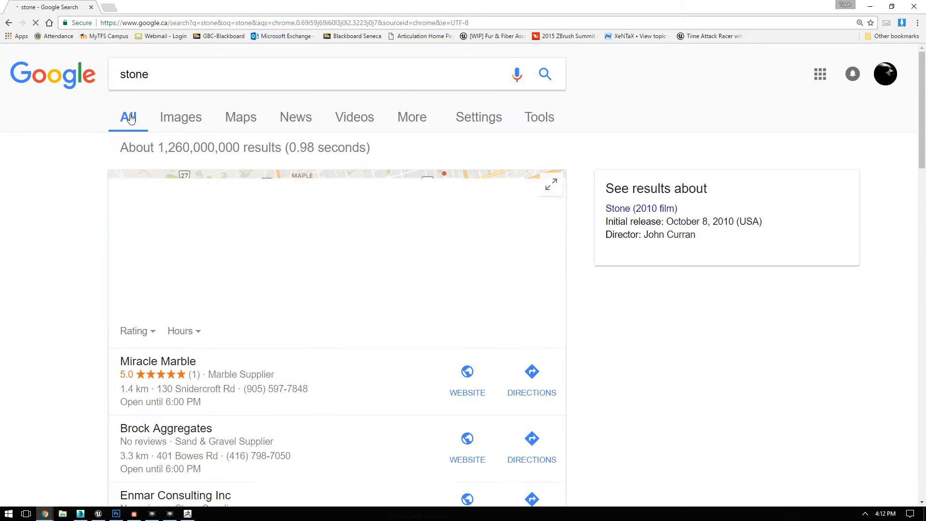
pyautogui.click(165, 114)
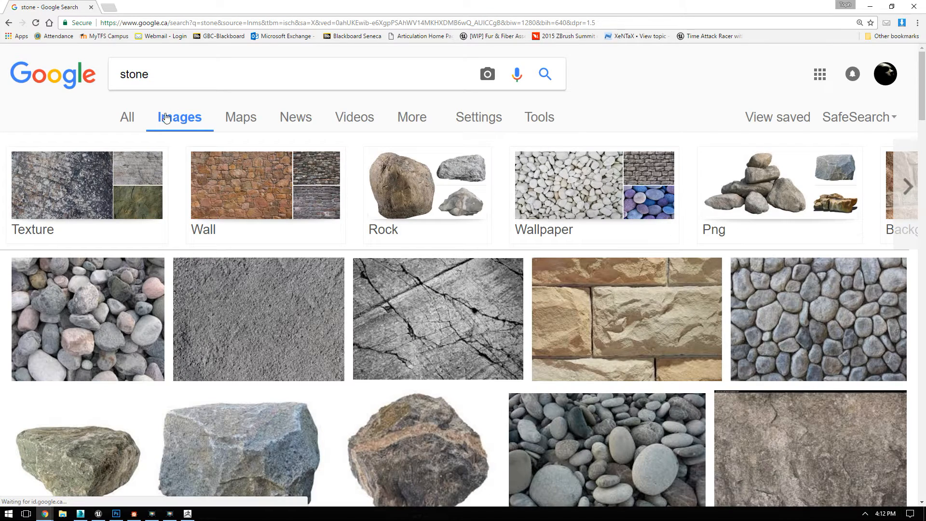
# Step: Examine the brown DeviantArt rock texture and its related seamless stone textures for suitable surface detail
pyautogui.scroll(-3, 347, 198)
pyautogui.click(769, 347)
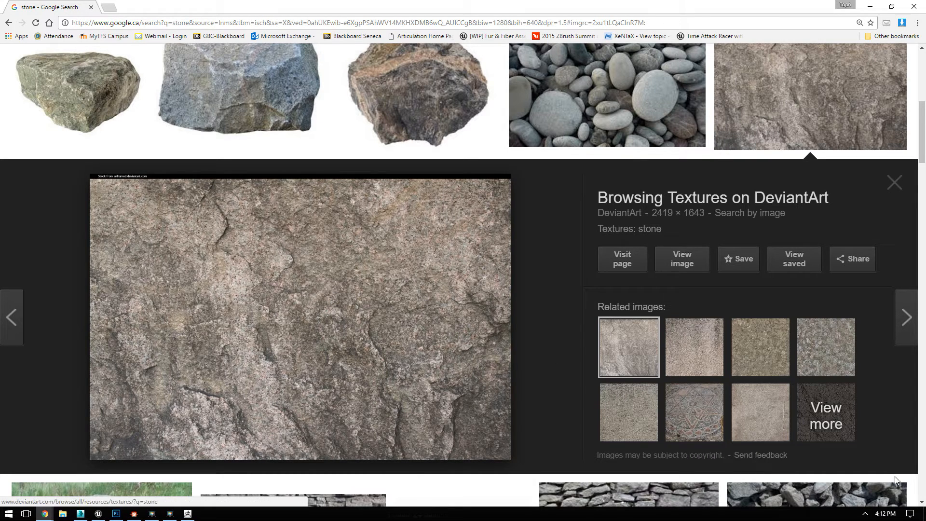
pyautogui.moveTo(767, 354)
pyautogui.mouseDown()
pyautogui.moveTo(791, 342)
pyautogui.moveTo(771, 347)
pyautogui.mouseUp()
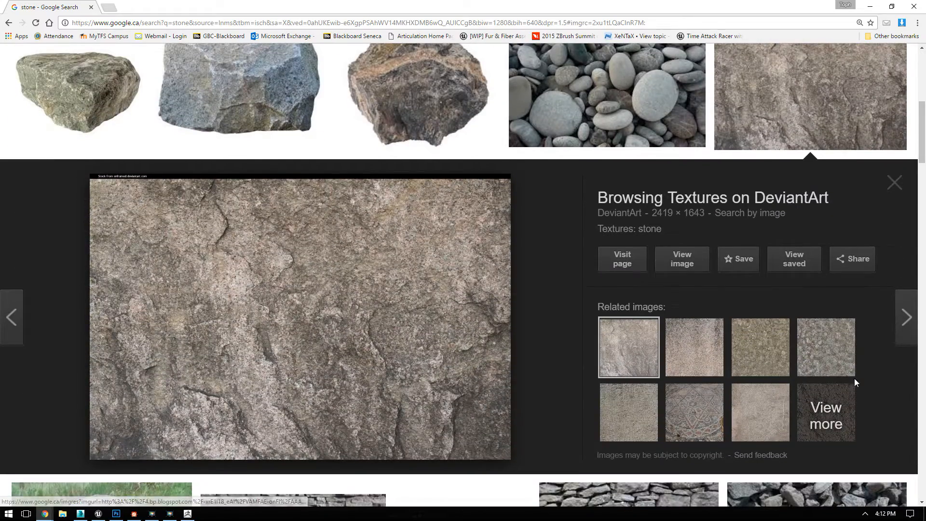
pyautogui.click(813, 359)
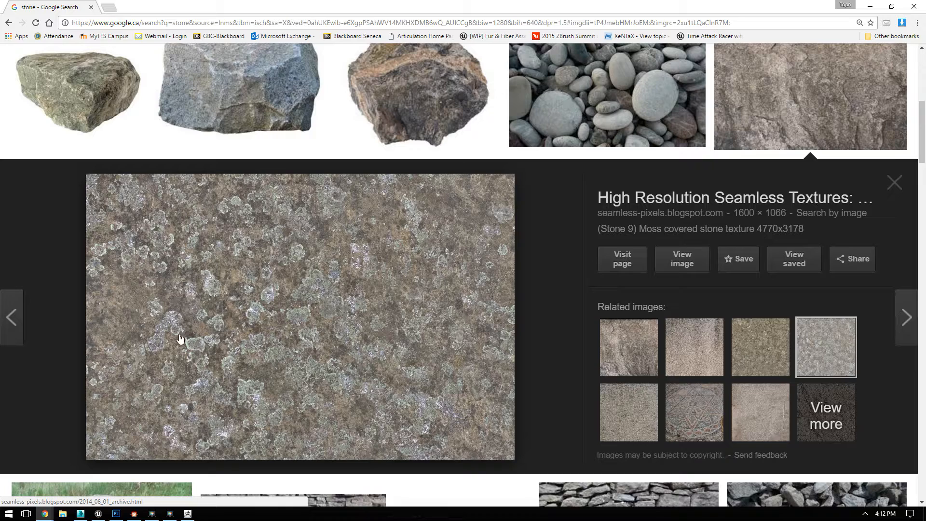
pyautogui.click(757, 343)
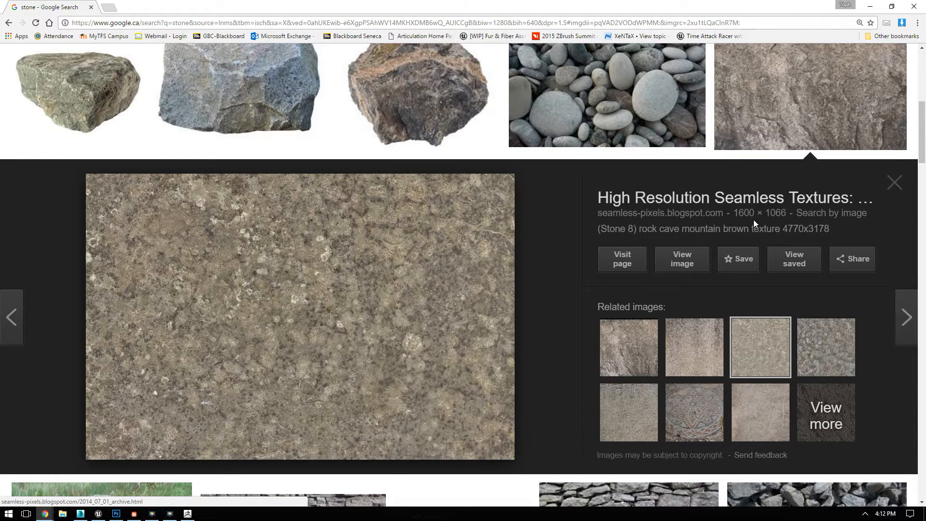
pyautogui.click(738, 409)
pyautogui.click(761, 336)
pyautogui.click(650, 328)
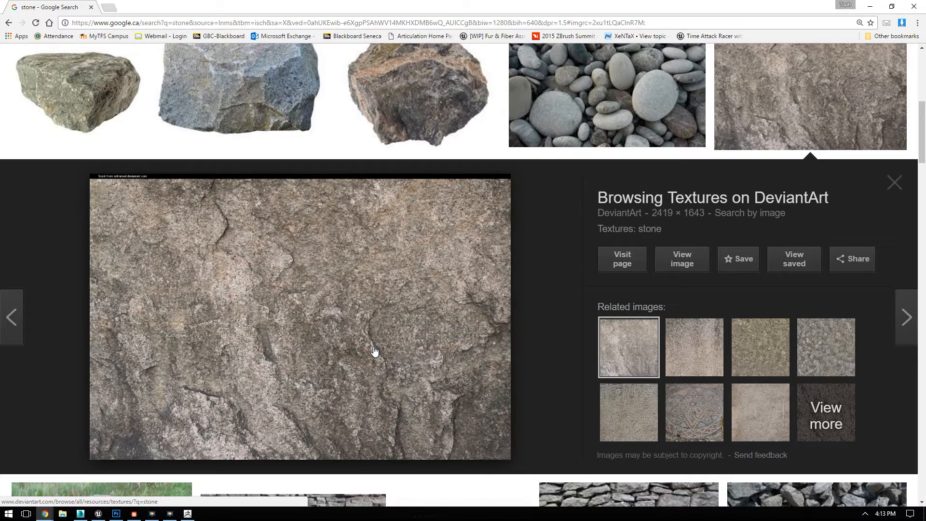
# Step: Browse further through the stone images, previewing the grey rough rock face and its related chiseled stone texture
pyautogui.scroll(-3, 410, 385)
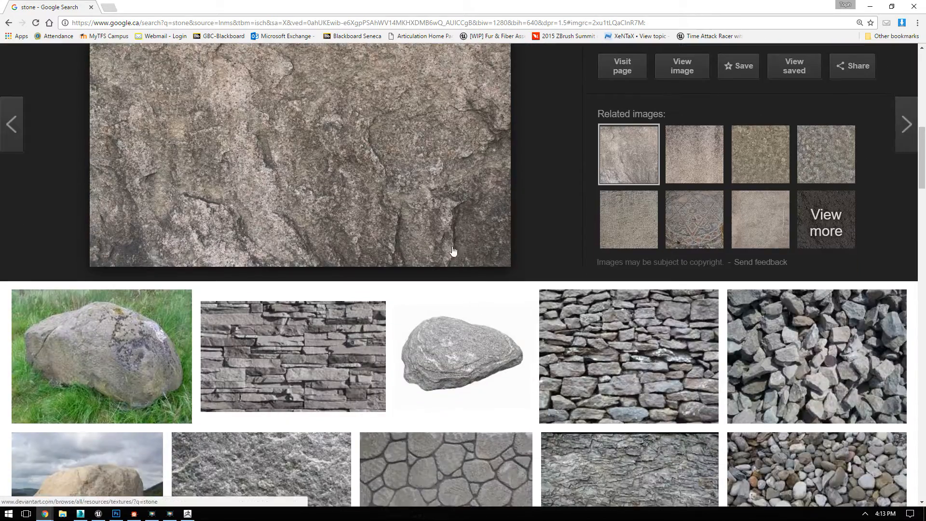
pyautogui.scroll(-4, 463, 261)
pyautogui.scroll(-5, 474, 269)
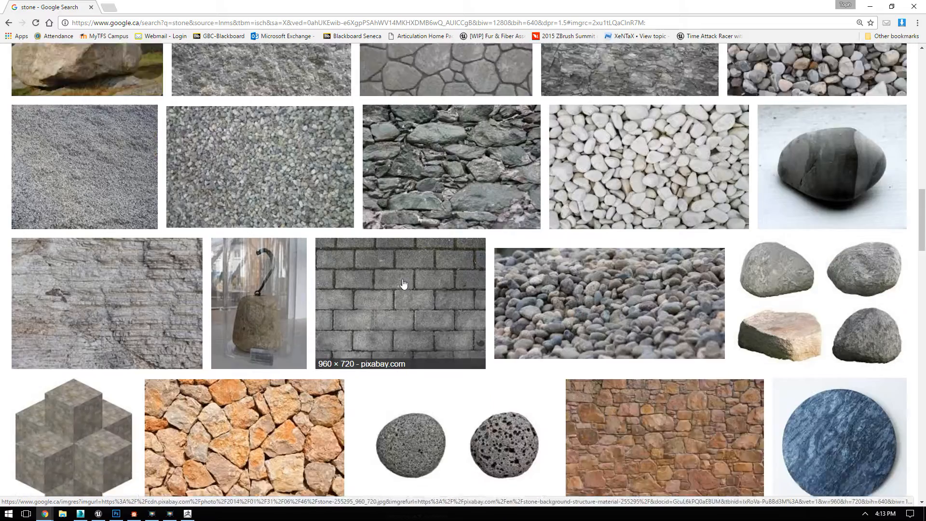
pyautogui.scroll(-5, 479, 289)
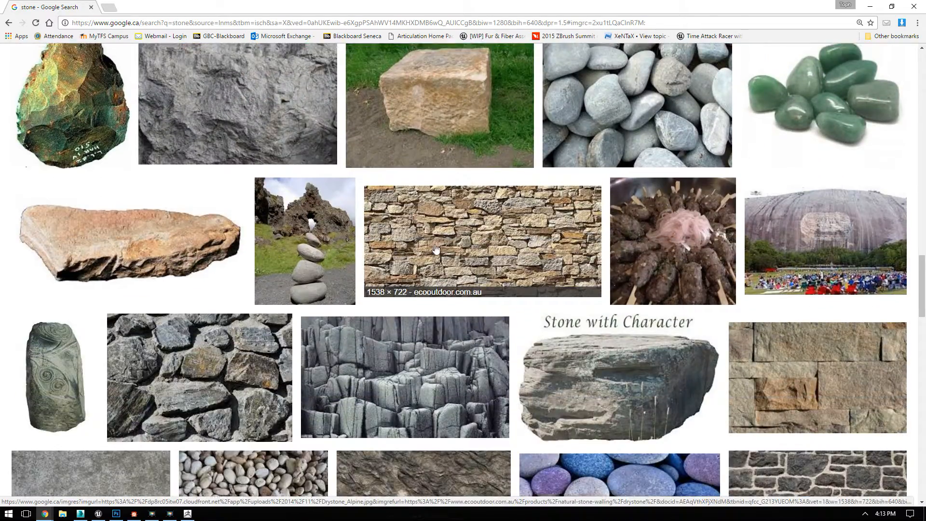
pyautogui.scroll(1, 270, 164)
pyautogui.click(268, 164)
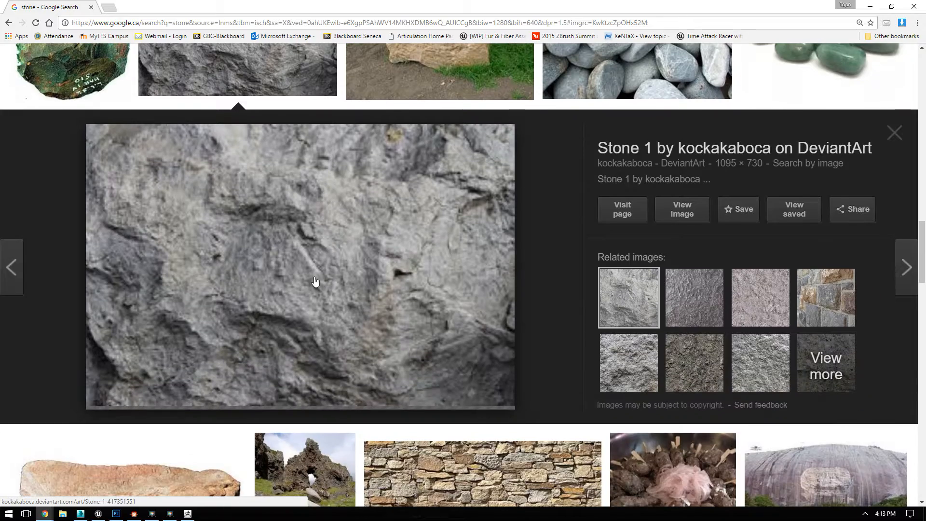
pyautogui.click(687, 292)
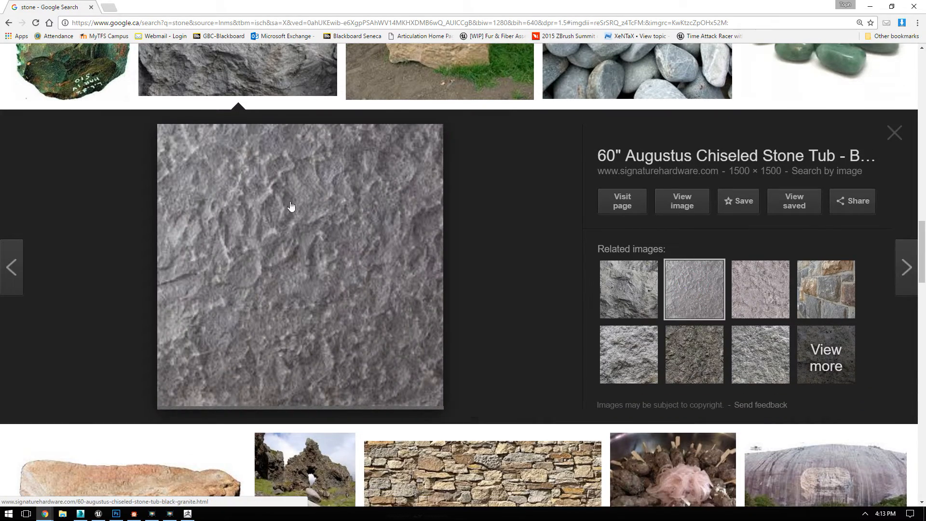
pyautogui.scroll(-10, 507, 209)
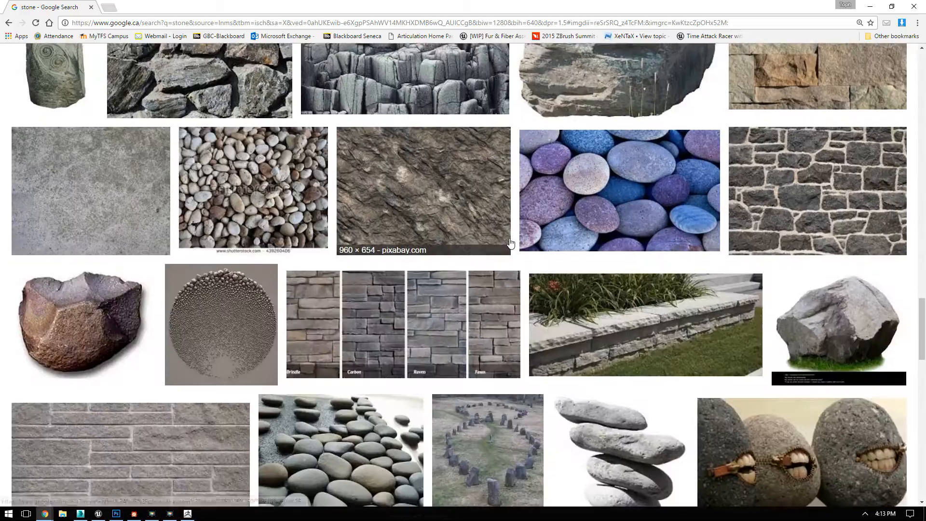
# Step: Open the cracked grey RockMolds Hawaiian Stone image related to the plain grey stone result and save it as Stone in the RCC folder
pyautogui.click(95, 165)
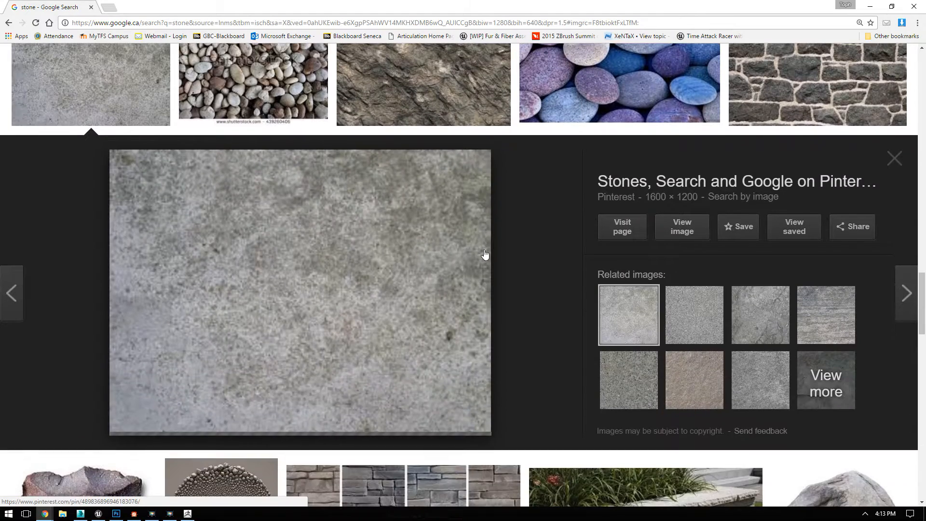
pyautogui.click(745, 315)
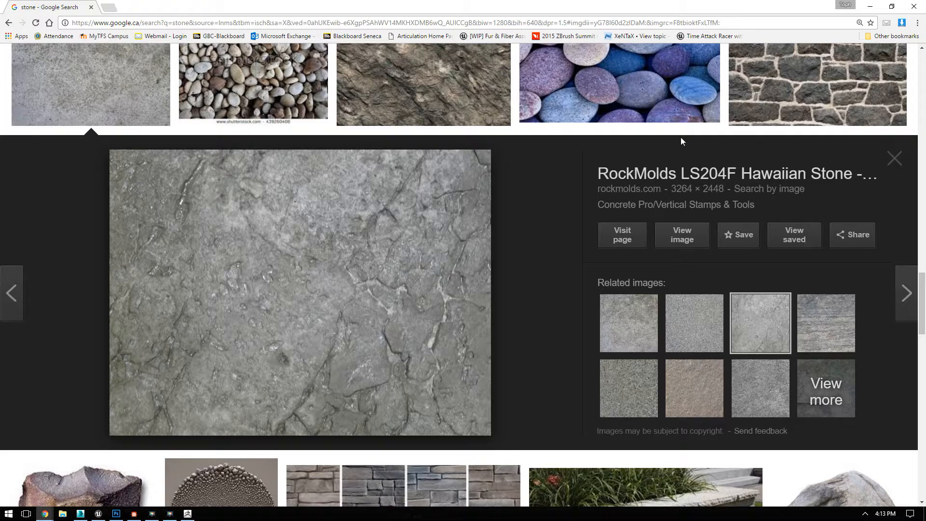
pyautogui.scroll(-5, 357, 320)
pyautogui.scroll(5, 288, 286)
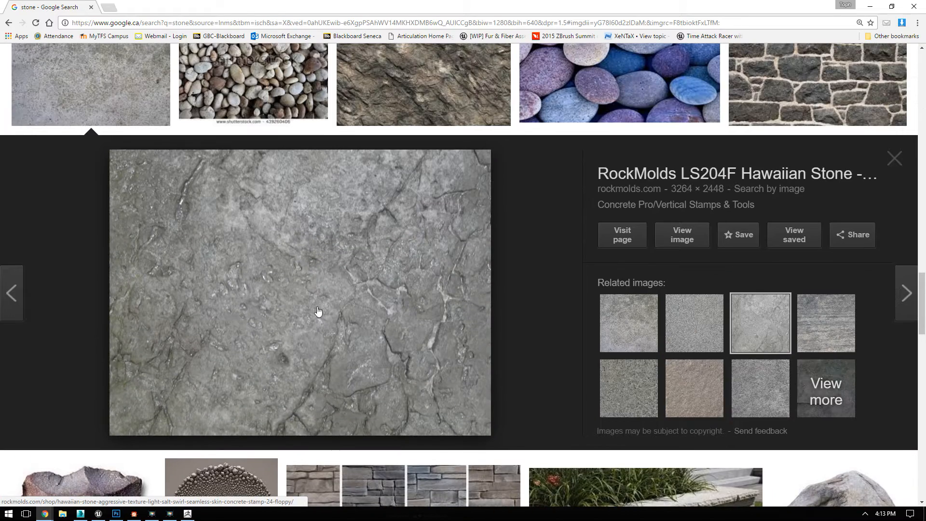
pyautogui.rightClick(302, 271)
pyautogui.click(370, 360)
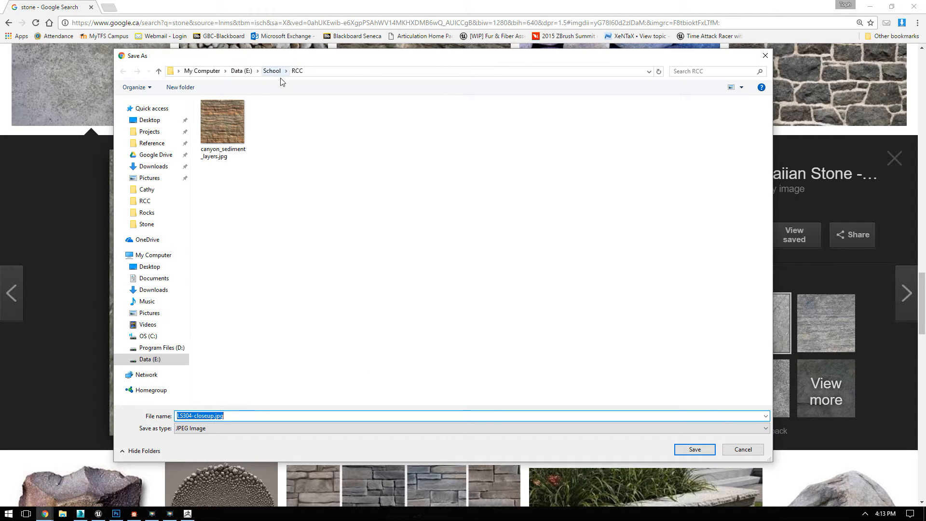
pyautogui.click(248, 416)
pyautogui.write('Stone')
pyautogui.press('Return')
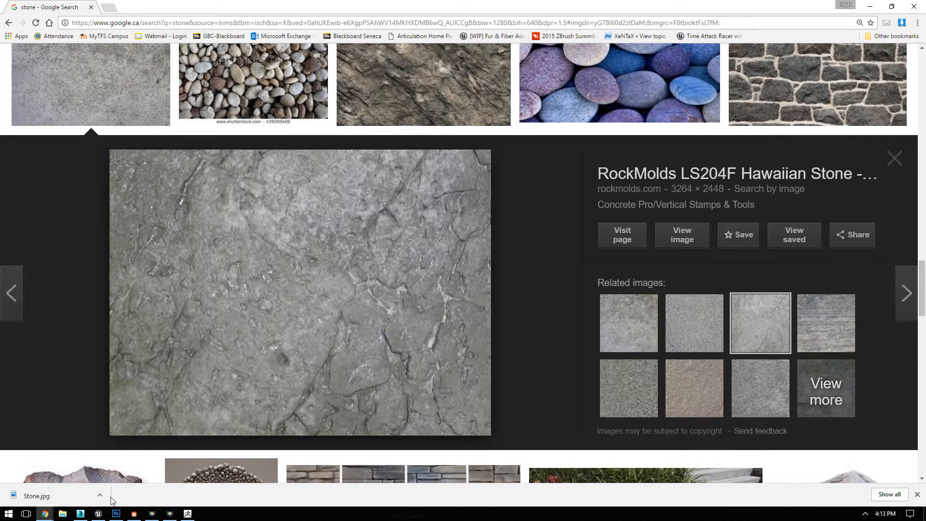
# Step: Switch back to ZBrush and choose the Standard brush
pyautogui.click(187, 513)
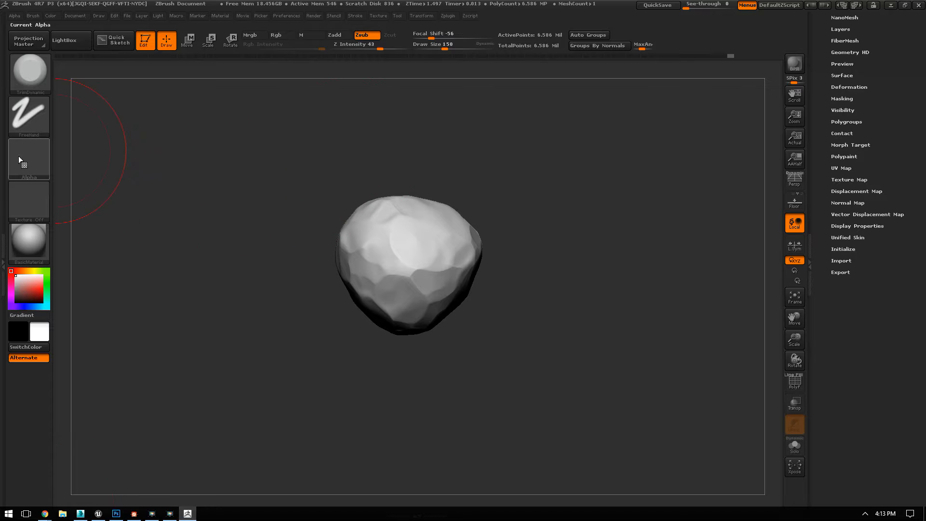
pyautogui.press('b')
pyautogui.press('s')
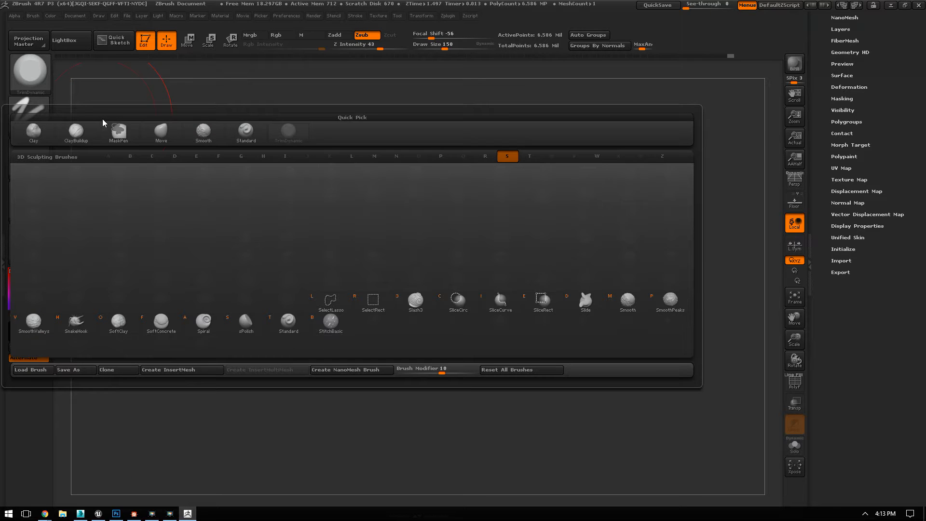
pyautogui.press('t')
pyautogui.click(22, 161)
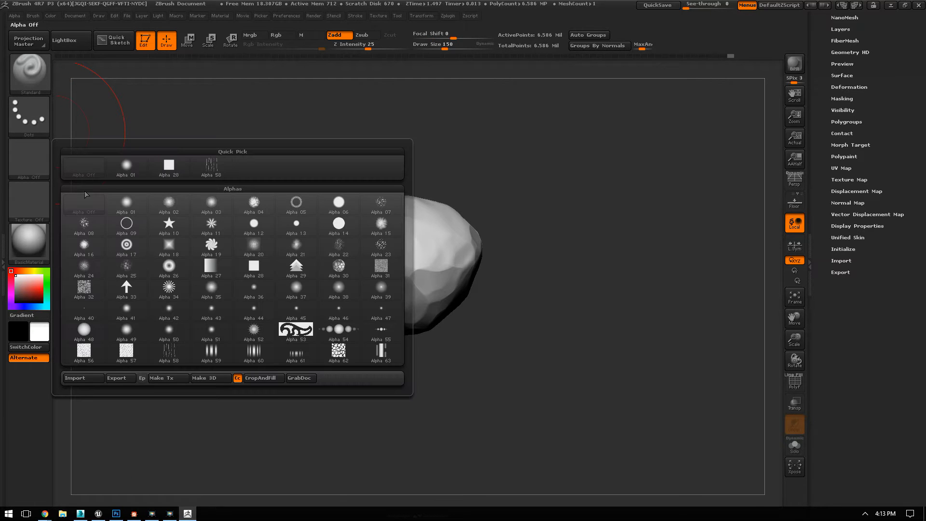
pyautogui.click(83, 378)
pyautogui.click(455, 489)
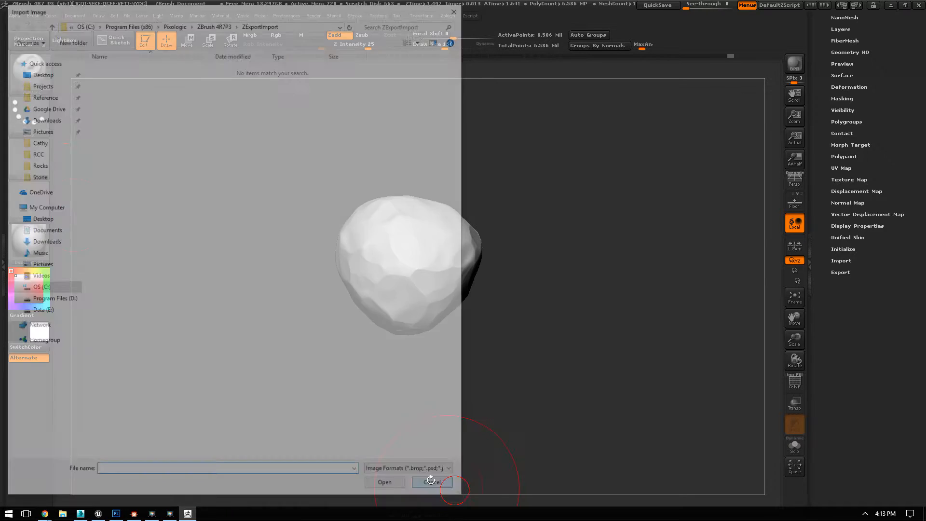
# Step: Import the Stone image from the RCC folder as the brush's current texture and set the stroke to DragRect
pyautogui.click(28, 200)
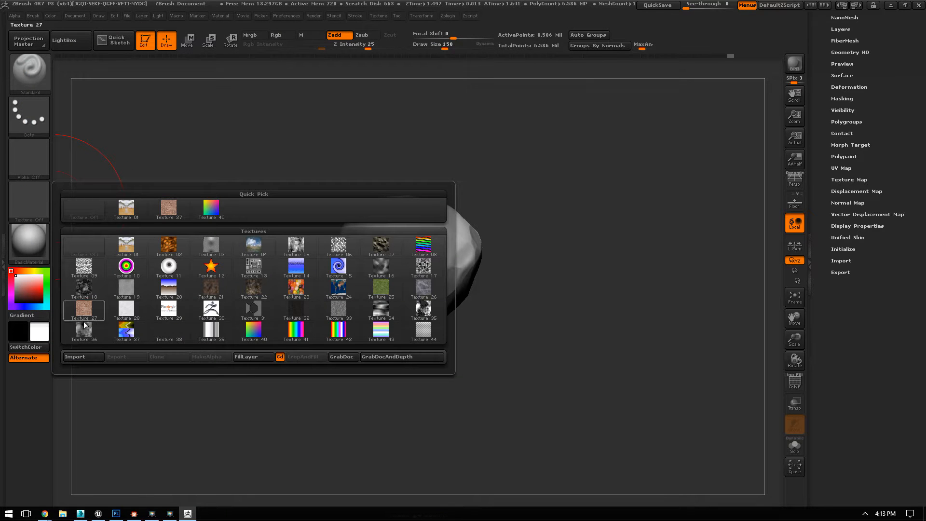
pyautogui.click(86, 356)
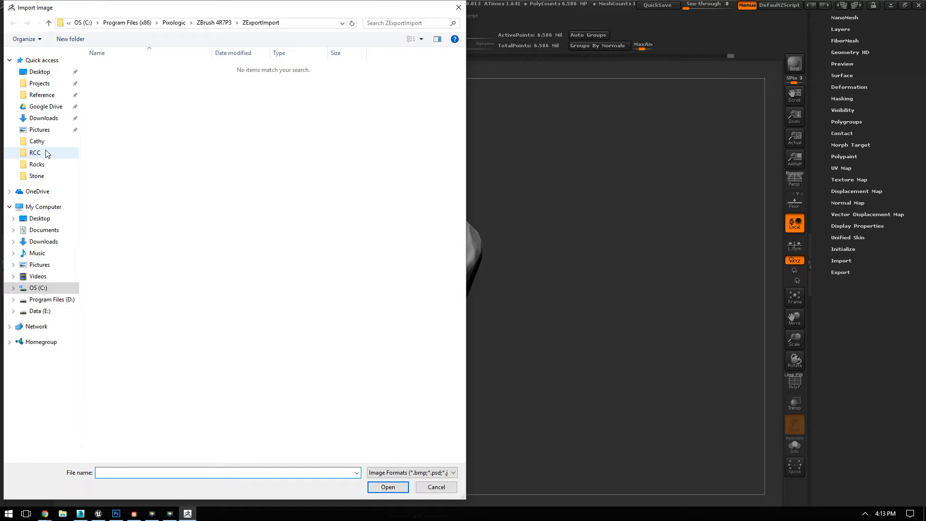
pyautogui.click(67, 153)
pyautogui.doubleClick(220, 142)
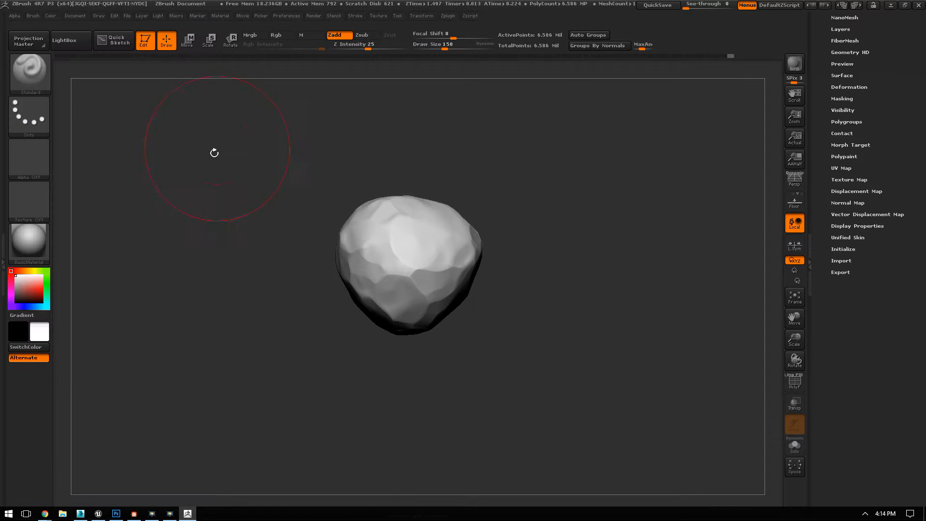
pyautogui.click(27, 204)
pyautogui.click(256, 215)
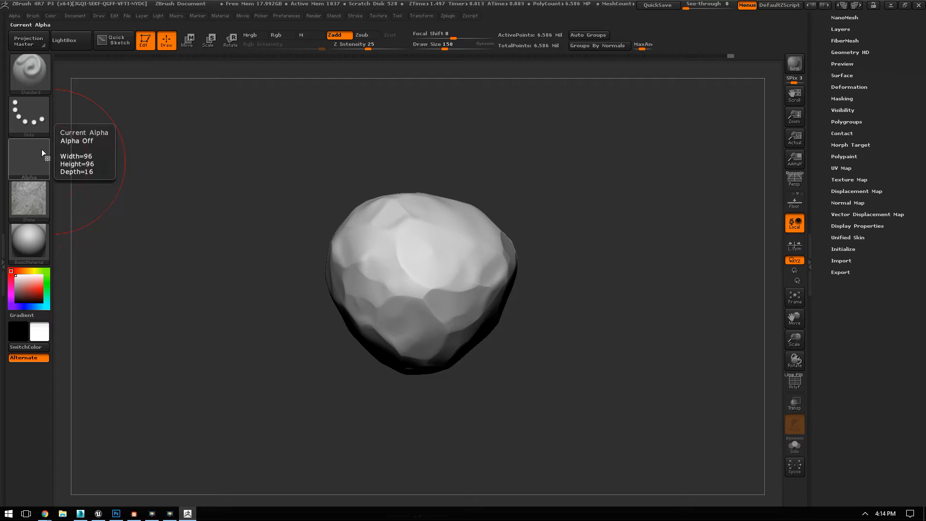
pyautogui.click(28, 112)
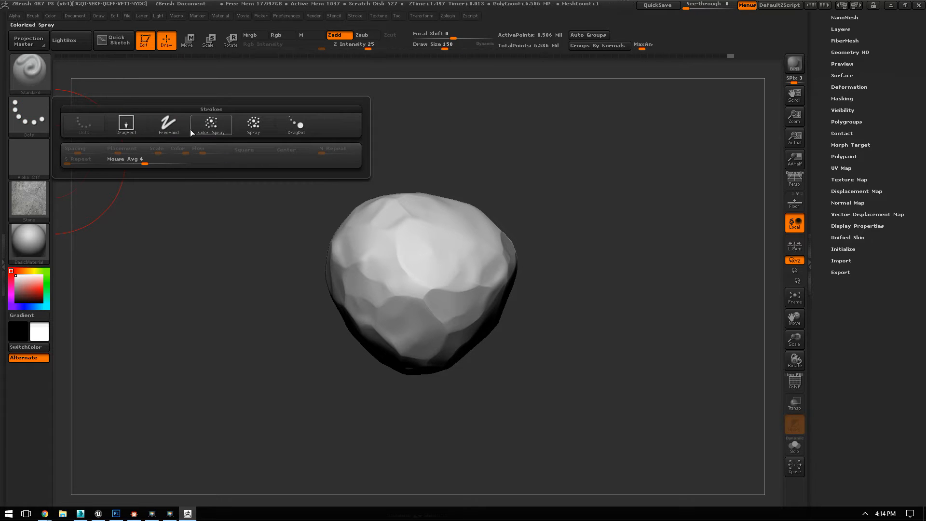
pyautogui.click(126, 124)
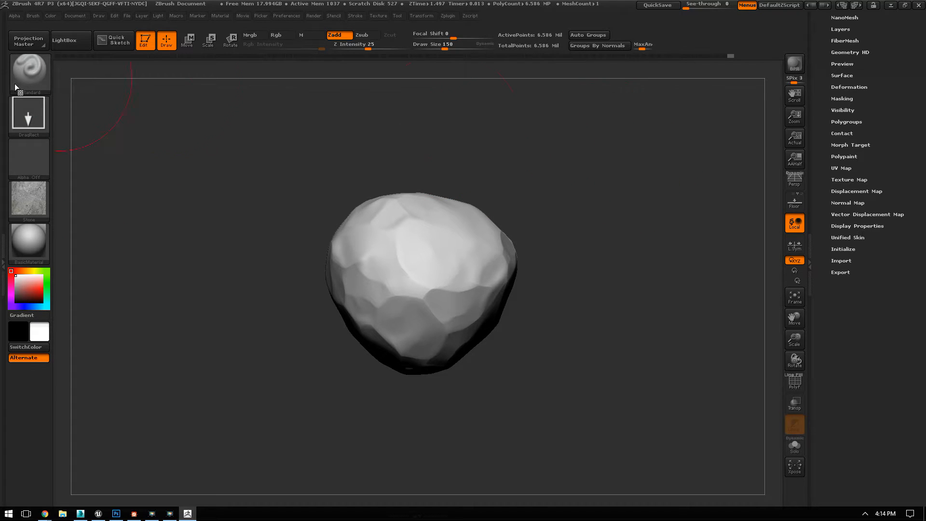
# Step: Try stamping the stone texture onto the front of the boulder and undo the stamp
pyautogui.moveTo(395, 257); pyautogui.dragTo(430, 325)
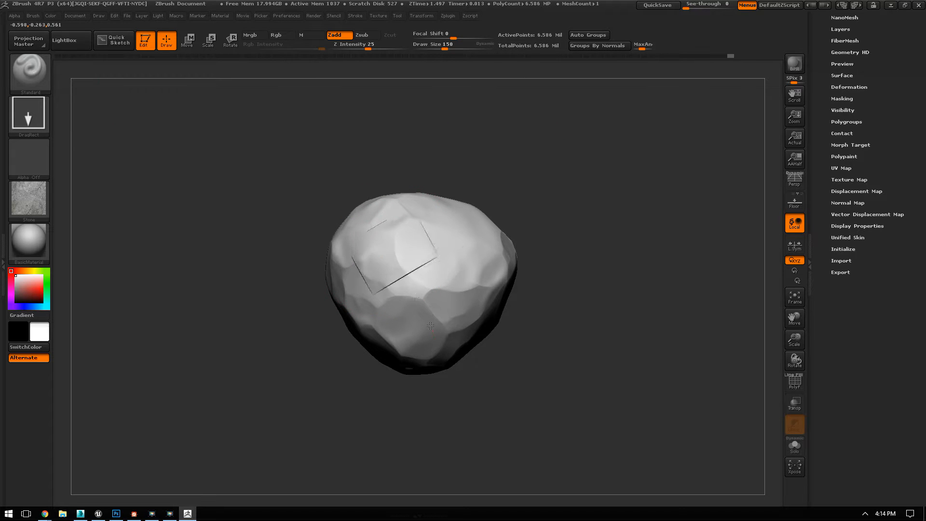
pyautogui.hotkey('ctrl', 'z')
pyautogui.hotkey('ctrl', 'z')
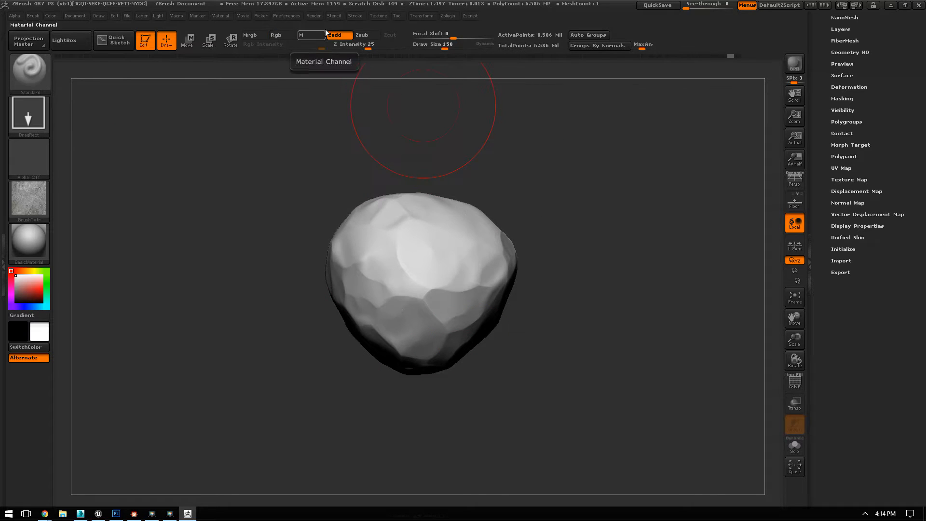
# Step: Set the brush to affect only colour with Zadd off and Rgb on, try a large stone stamp on the boulder's front and undo it
pyautogui.click(338, 35)
pyautogui.click(279, 36)
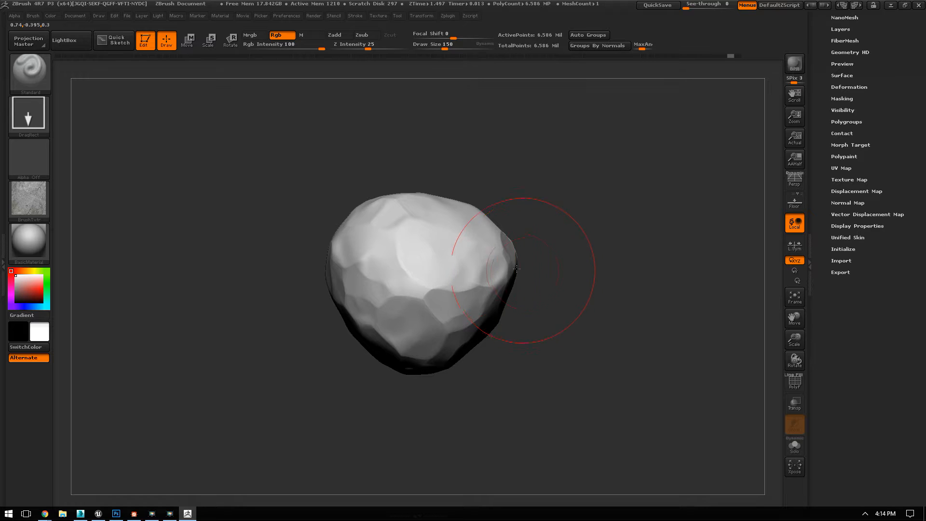
pyautogui.moveTo(440, 254); pyautogui.dragTo(524, 394)
pyautogui.moveTo(619, 212)
pyautogui.mouseDown()
pyautogui.moveTo(638, 157)
pyautogui.moveTo(641, 289)
pyautogui.mouseUp()
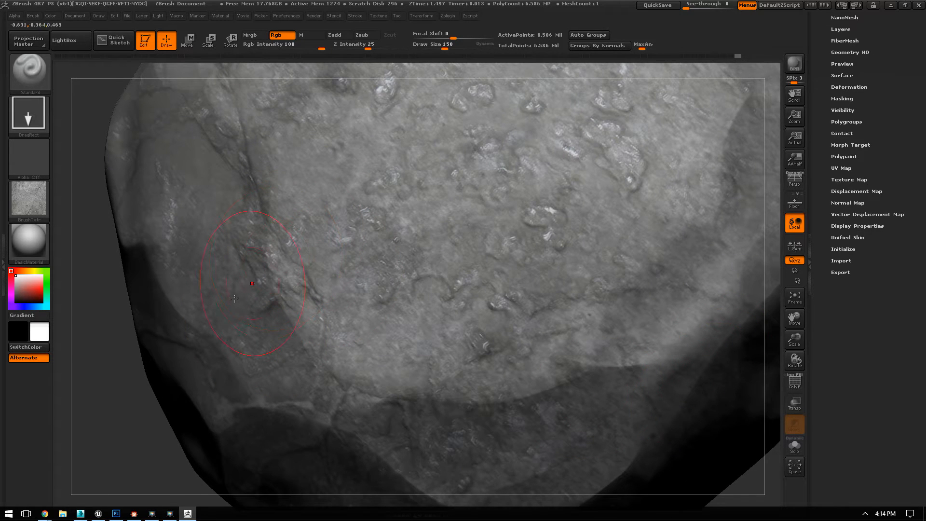
pyautogui.press('f')
pyautogui.moveTo(759, 172); pyautogui.dragTo(653, 241)
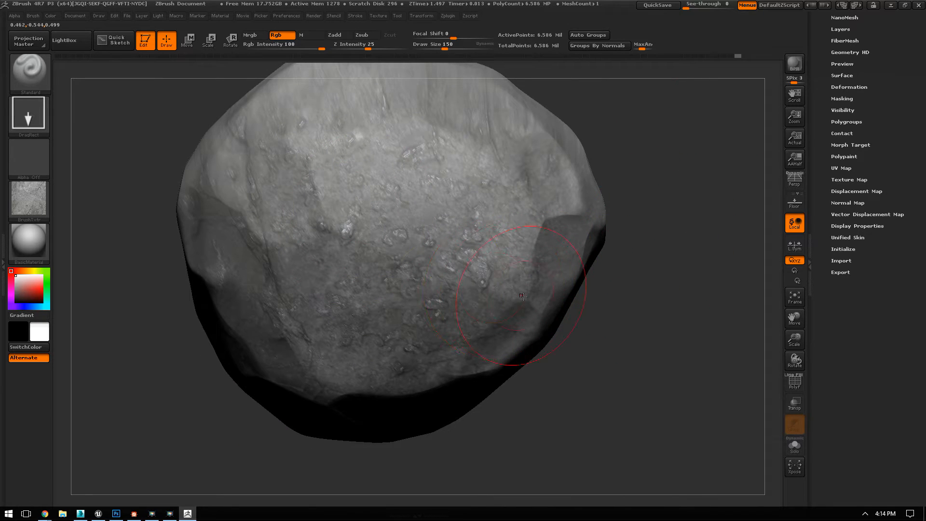
pyautogui.hotkey('ctrl', 'z')
# Step: Try overlapping square stone texture stamps down the boulder's front and undo the overlapping ones
pyautogui.moveTo(724, 149); pyautogui.dragTo(622, 166)
pyautogui.moveTo(512, 188)
pyautogui.mouseDown()
pyautogui.moveTo(544, 294)
pyautogui.moveTo(537, 354)
pyautogui.moveTo(517, 372)
pyautogui.mouseUp()
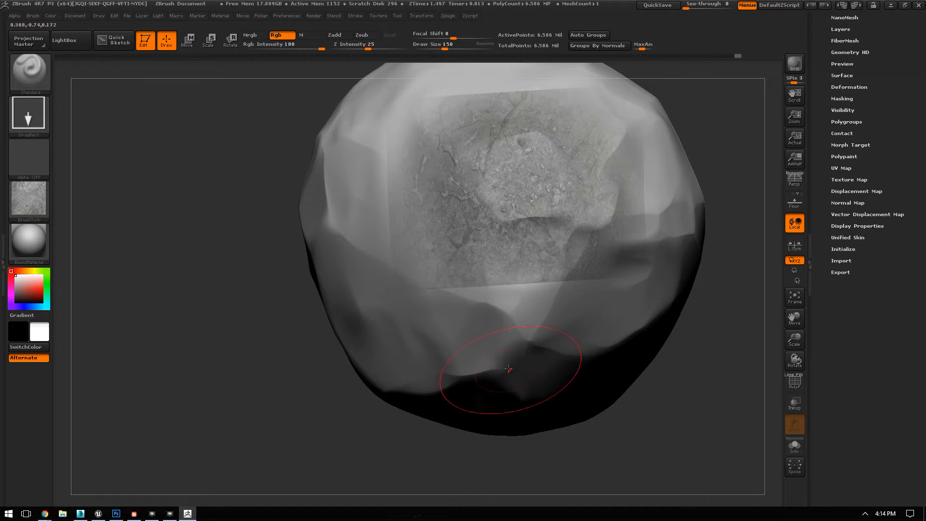
pyautogui.moveTo(470, 301); pyautogui.dragTo(577, 191)
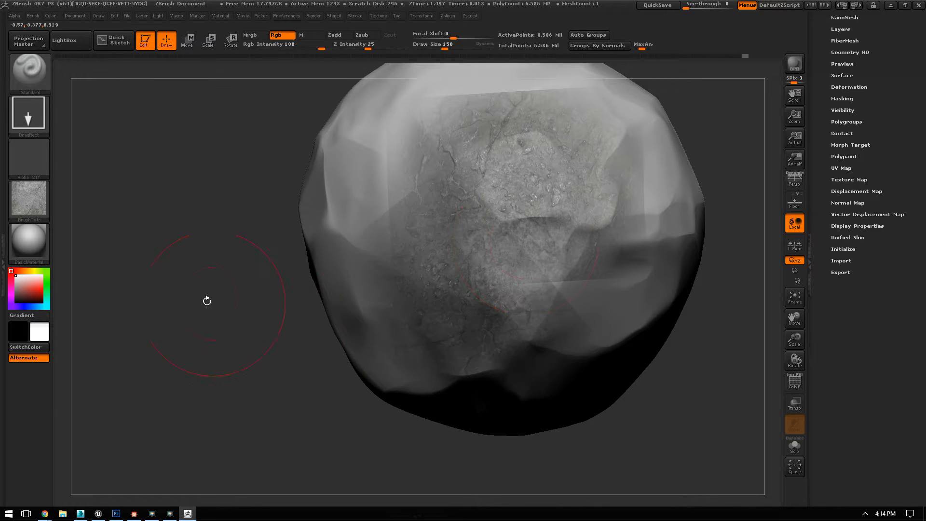
pyautogui.moveTo(207, 301); pyautogui.dragTo(235, 294)
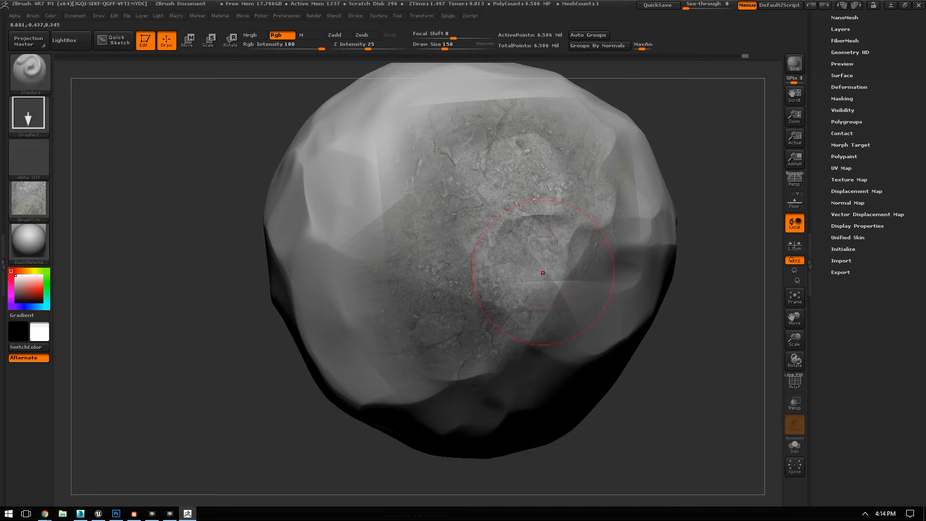
pyautogui.hotkey('ctrl', 'z')
pyautogui.hotkey('ctrl', 'z')
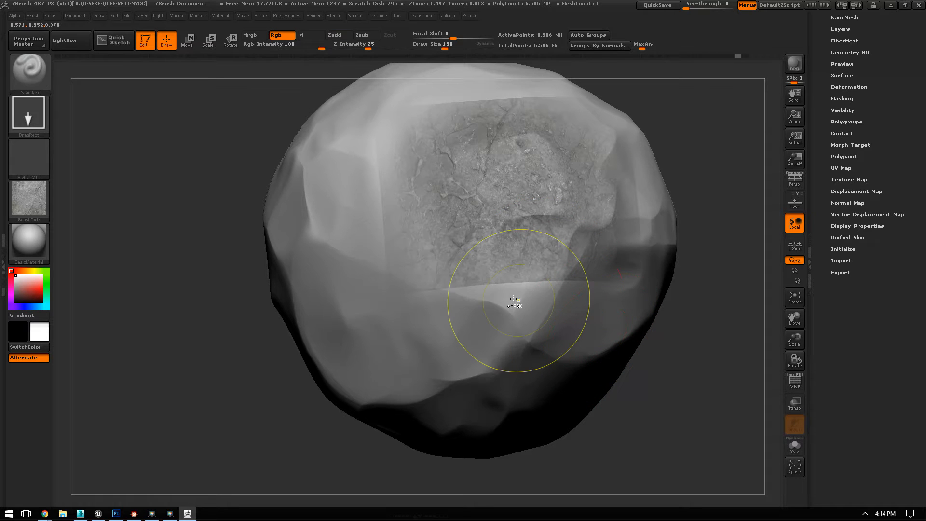
# Step: Set the brush's Focal Shift to -53, test it with one stone texture stamp and undo the stamp
pyautogui.moveTo(453, 38); pyautogui.dragTo(432, 33)
pyautogui.moveTo(424, 238); pyautogui.dragTo(450, 376)
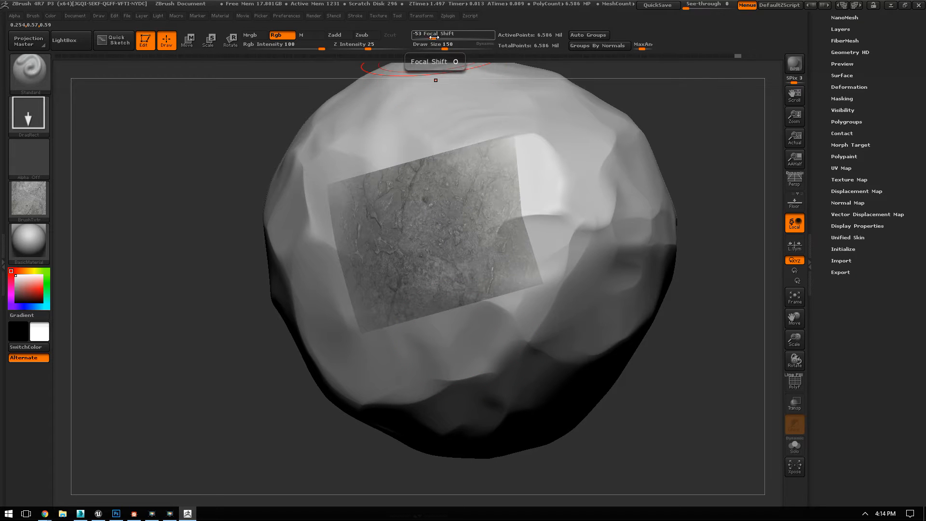
pyautogui.hotkey('ctrl', 'z')
# Step: Try raising the alpha's Radial Fade and stamping the stone texture on the boulder's side, undoing each test stamp
pyautogui.click(15, 16)
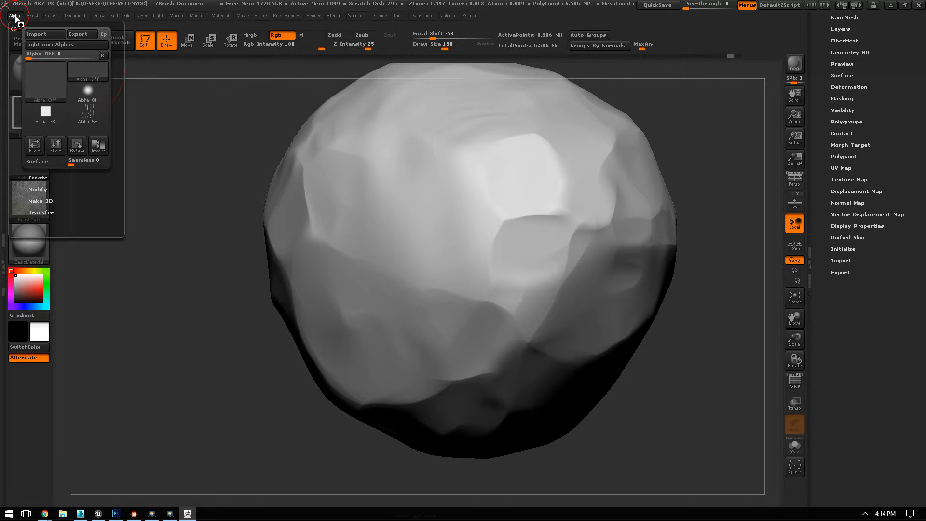
pyautogui.click(39, 189)
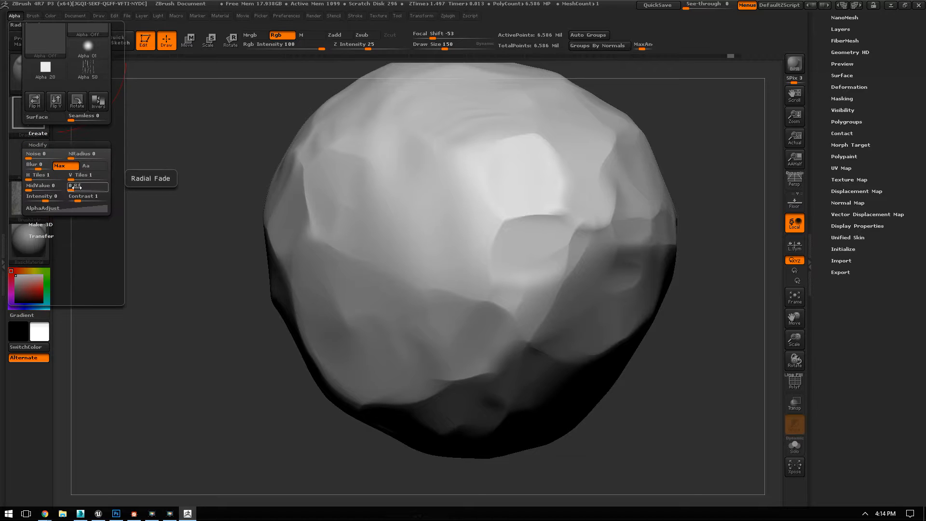
pyautogui.moveTo(374, 192)
pyautogui.mouseDown()
pyautogui.moveTo(380, 231)
pyautogui.moveTo(449, 251)
pyautogui.moveTo(540, 243)
pyautogui.mouseUp()
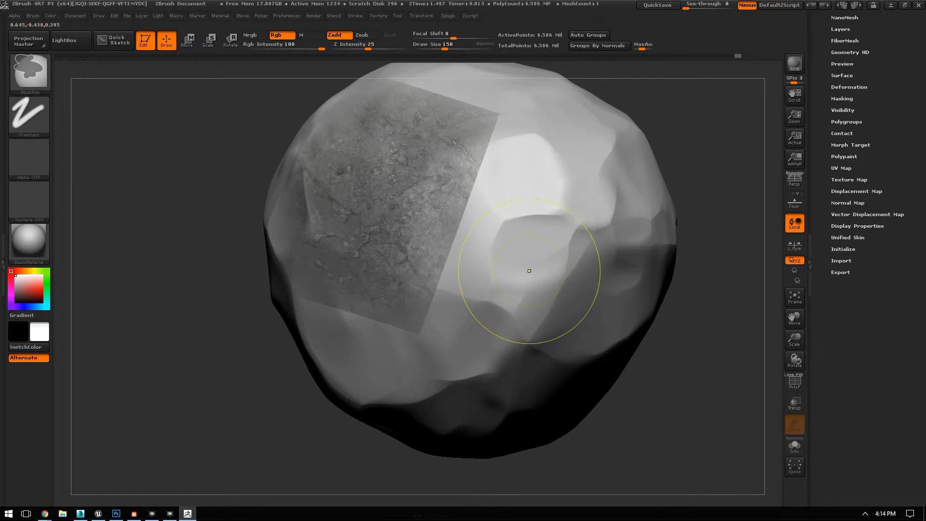
pyautogui.hotkey('ctrl', 'z')
pyautogui.click(15, 16)
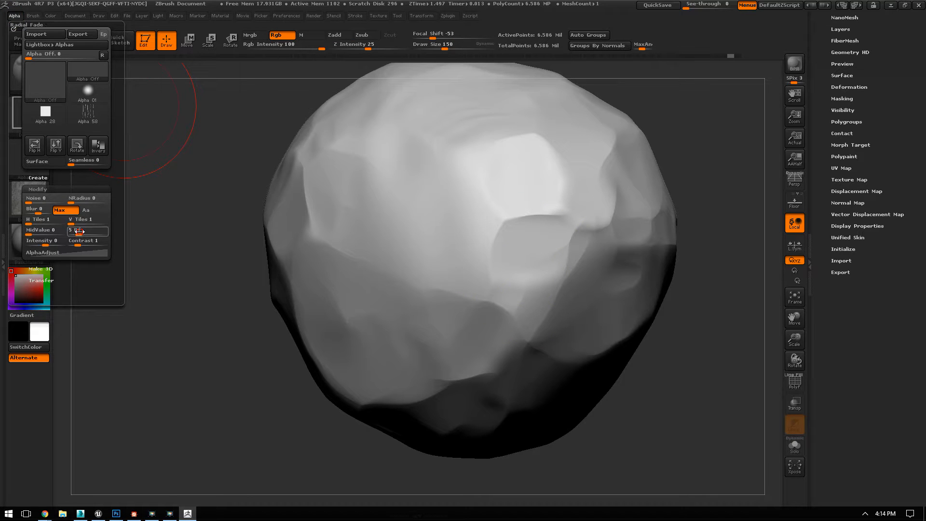
pyautogui.moveTo(364, 214)
pyautogui.mouseDown()
pyautogui.moveTo(404, 276)
pyautogui.moveTo(499, 277)
pyautogui.moveTo(505, 252)
pyautogui.mouseUp()
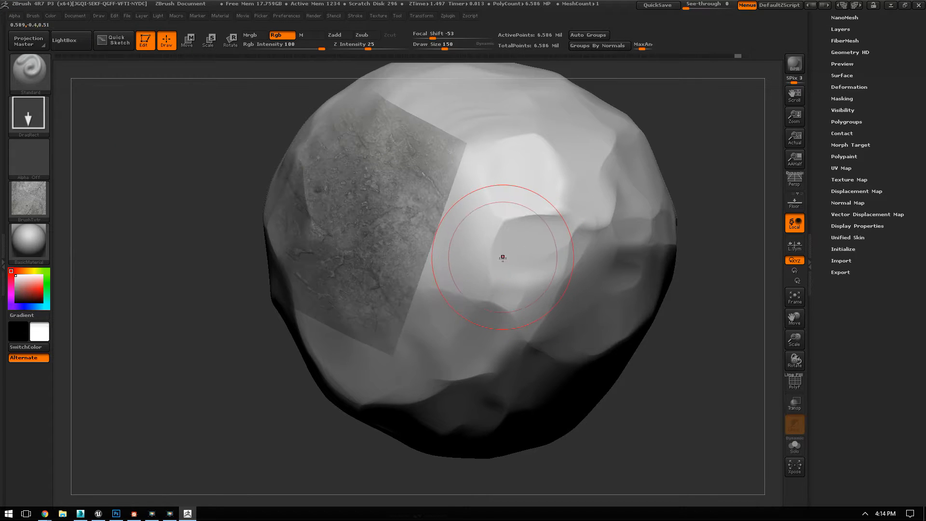
pyautogui.moveTo(201, 334); pyautogui.dragTo(376, 323)
pyautogui.hotkey('ctrl', 'z')
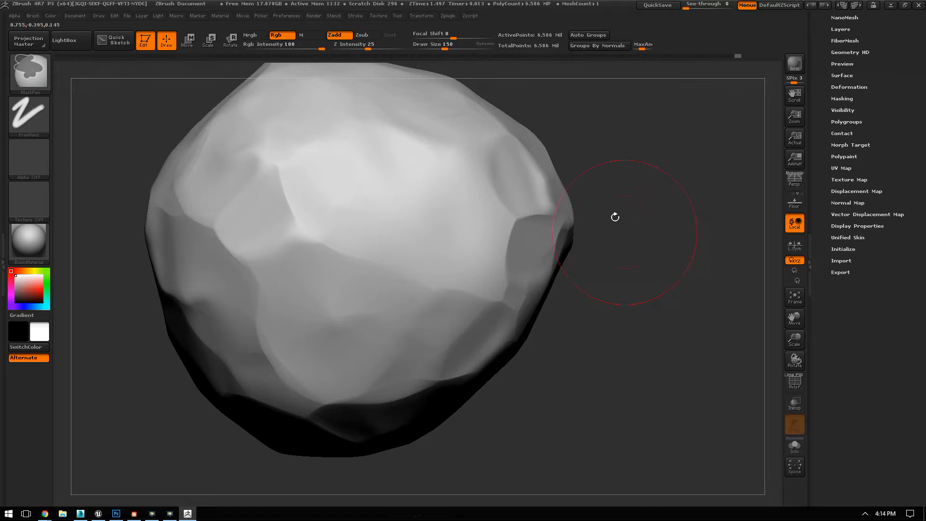
# Step: Choose Alpha 06 for the brush, test a stone stamp, reset the alpha's Radial Fade to 0 and undo the stamp
pyautogui.click(29, 159)
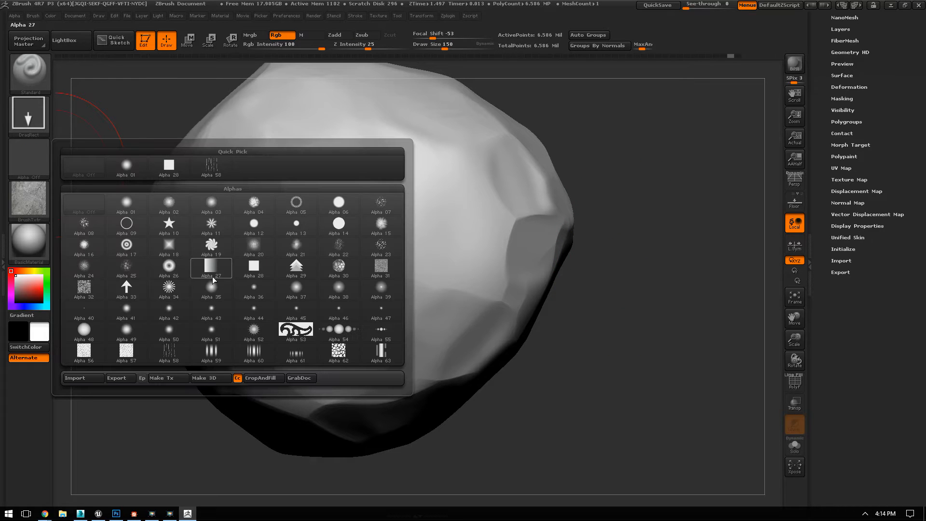
pyautogui.click(345, 202)
pyautogui.moveTo(375, 226)
pyautogui.mouseDown()
pyautogui.moveTo(492, 368)
pyautogui.moveTo(338, 333)
pyautogui.moveTo(244, 266)
pyautogui.mouseUp()
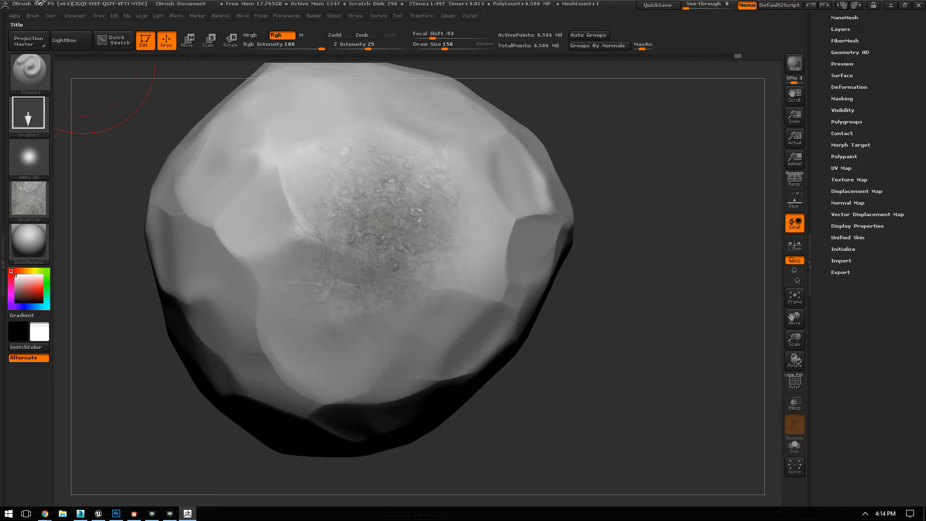
pyautogui.click(15, 18)
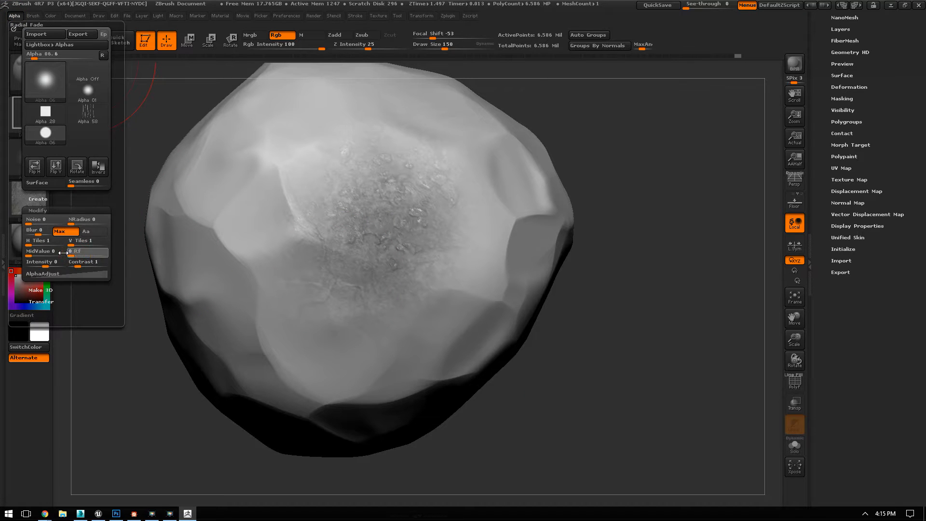
pyautogui.press('ctrl')
pyautogui.hotkey('ctrl', 'z')
# Step: Stamp overlapping round patches of stone colour across the boulder's front and upper facets
pyautogui.moveTo(356, 212); pyautogui.dragTo(451, 391)
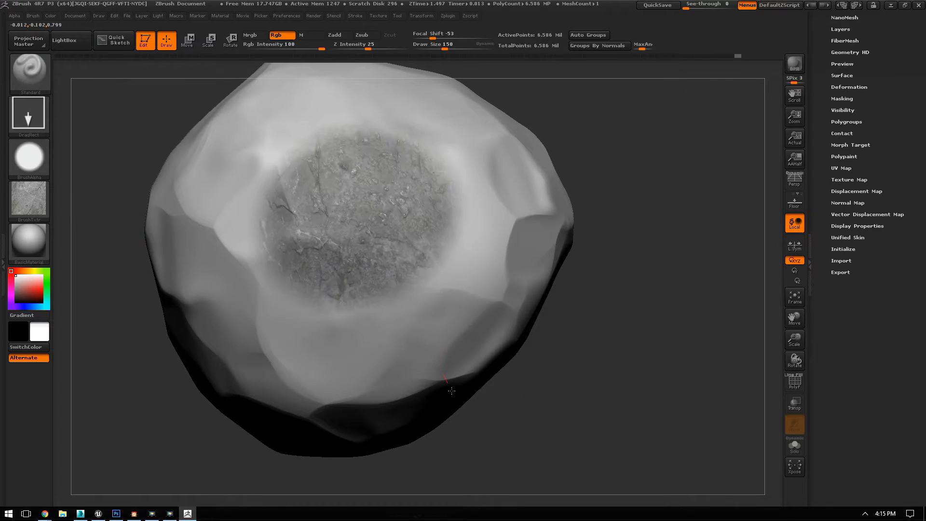
pyautogui.moveTo(604, 221); pyautogui.dragTo(434, 159)
pyautogui.moveTo(490, 209); pyautogui.dragTo(604, 293)
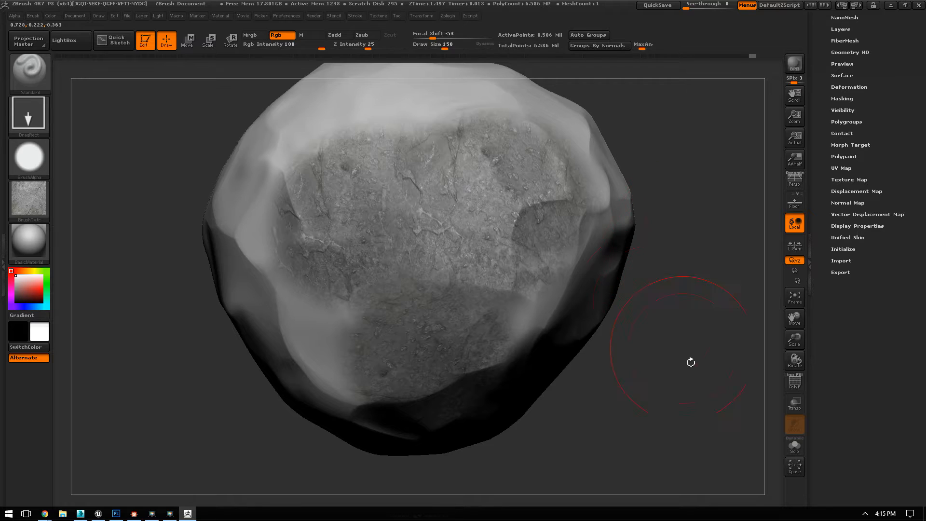
pyautogui.moveTo(691, 362); pyautogui.dragTo(564, 353)
pyautogui.moveTo(501, 316); pyautogui.dragTo(644, 393)
pyautogui.moveTo(585, 258); pyautogui.dragTo(682, 218)
pyautogui.moveTo(508, 235); pyautogui.dragTo(564, 225)
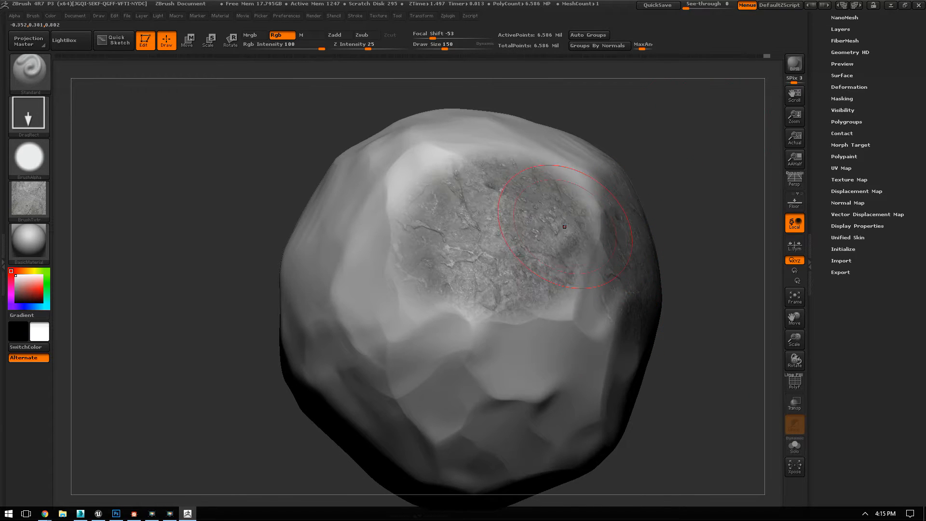
pyautogui.moveTo(666, 151); pyautogui.dragTo(614, 263)
pyautogui.moveTo(596, 337); pyautogui.dragTo(531, 386)
pyautogui.moveTo(399, 371); pyautogui.dragTo(361, 133)
pyautogui.moveTo(421, 162); pyautogui.dragTo(448, 265)
pyautogui.moveTo(519, 279); pyautogui.dragTo(571, 150)
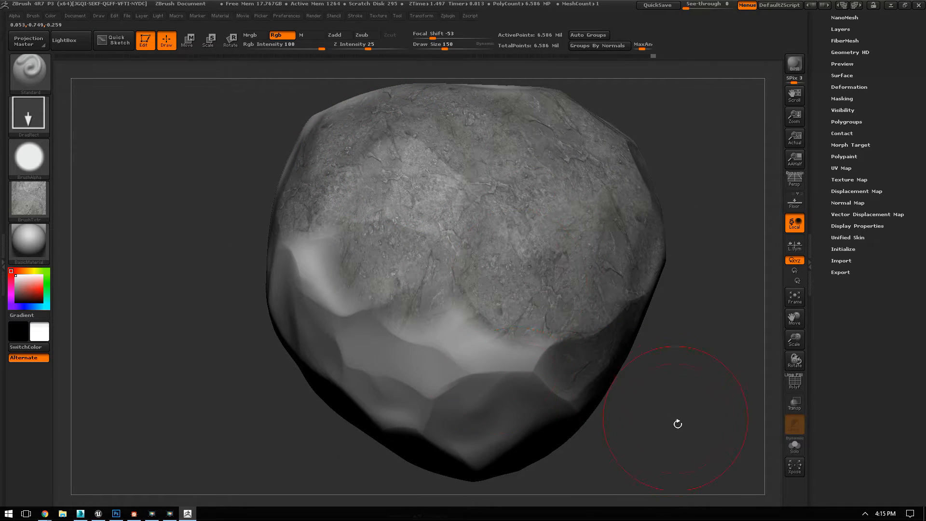
# Step: Extend the stone texture stamps over the bare lower facets and around the adjoining side of the boulder
pyautogui.moveTo(676, 422); pyautogui.dragTo(555, 390)
pyautogui.keyDown('alt'); pyautogui.moveTo(382, 409); pyautogui.dragTo(365, 188); pyautogui.keyUp('alt')
pyautogui.moveTo(542, 325); pyautogui.dragTo(561, 153)
pyautogui.moveTo(409, 305); pyautogui.dragTo(347, 379)
pyautogui.moveTo(261, 416); pyautogui.dragTo(308, 418)
pyautogui.moveTo(276, 278)
pyautogui.mouseDown()
pyautogui.moveTo(359, 319)
pyautogui.moveTo(308, 351)
pyautogui.mouseUp()
pyautogui.moveTo(439, 360); pyautogui.dragTo(431, 348)
pyautogui.moveTo(331, 333); pyautogui.dragTo(389, 374)
pyautogui.moveTo(540, 307); pyautogui.dragTo(615, 303)
pyautogui.moveTo(622, 244)
pyautogui.mouseDown()
pyautogui.moveTo(569, 307)
pyautogui.moveTo(599, 267)
pyautogui.moveTo(579, 313)
pyautogui.mouseUp()
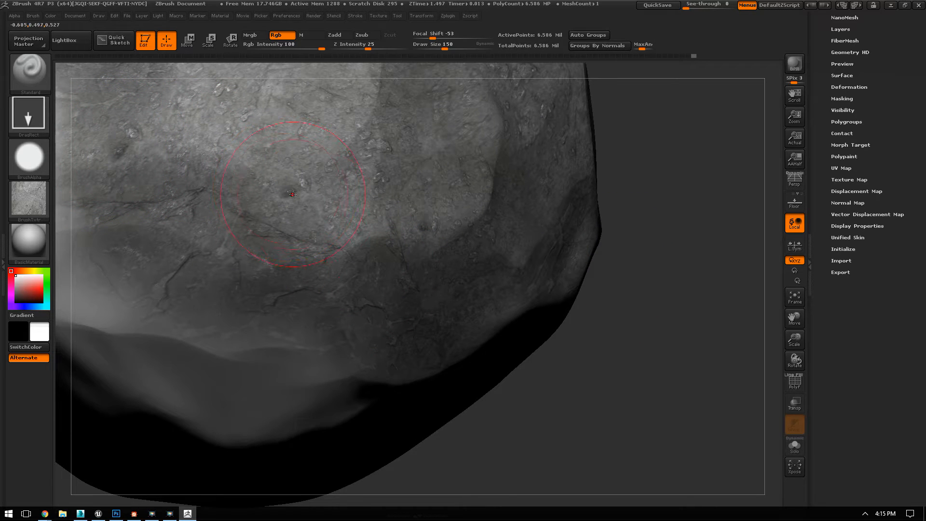
pyautogui.moveTo(642, 335)
pyautogui.keyDown('alt'); pyautogui.mouseDown()
pyautogui.moveTo(624, 302)
pyautogui.moveTo(651, 309)
pyautogui.mouseUp(); pyautogui.keyUp('alt')
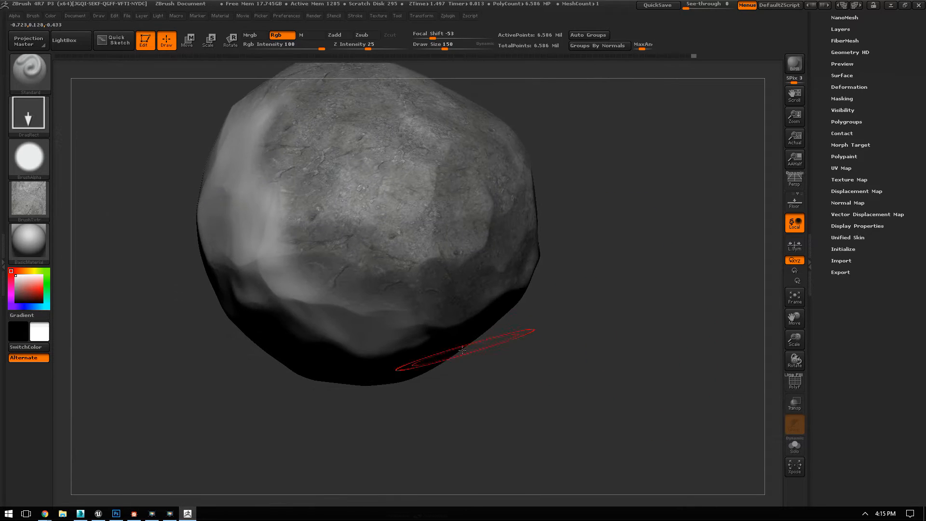
# Step: Work around the boulder and stamp overlapping stone texture patches over its remaining bare sides and dark underside
pyautogui.moveTo(320, 288); pyautogui.dragTo(333, 193)
pyautogui.moveTo(376, 314); pyautogui.dragTo(376, 156)
pyautogui.moveTo(597, 399); pyautogui.dragTo(641, 401)
pyautogui.moveTo(287, 192); pyautogui.dragTo(376, 281)
pyautogui.moveTo(340, 212); pyautogui.dragTo(255, 302)
pyautogui.moveTo(492, 285); pyautogui.dragTo(545, 309)
pyautogui.moveTo(328, 191); pyautogui.dragTo(309, 291)
pyautogui.moveTo(191, 200); pyautogui.dragTo(129, 328)
pyautogui.moveTo(306, 337); pyautogui.dragTo(401, 419)
pyautogui.moveTo(507, 275); pyautogui.dragTo(557, 296)
pyautogui.moveTo(380, 369); pyautogui.dragTo(444, 495)
pyautogui.moveTo(555, 295); pyautogui.dragTo(639, 181)
pyautogui.moveTo(162, 270); pyautogui.dragTo(227, 369)
pyautogui.moveTo(255, 285); pyautogui.dragTo(365, 322)
pyautogui.moveTo(292, 355); pyautogui.dragTo(312, 257)
pyautogui.moveTo(560, 261); pyautogui.dragTo(721, 170)
pyautogui.moveTo(387, 271); pyautogui.dragTo(437, 289)
pyautogui.moveTo(589, 197); pyautogui.dragTo(397, 215)
pyautogui.moveTo(263, 170); pyautogui.dragTo(314, 208)
pyautogui.moveTo(533, 254); pyautogui.dragTo(519, 138)
pyautogui.moveTo(299, 237); pyautogui.dragTo(453, 293)
pyautogui.moveTo(574, 309); pyautogui.dragTo(689, 270)
pyautogui.moveTo(316, 315); pyautogui.dragTo(338, 390)
pyautogui.moveTo(564, 293); pyautogui.dragTo(559, 340)
pyautogui.moveTo(279, 179); pyautogui.dragTo(301, 281)
pyautogui.moveTo(264, 242); pyautogui.dragTo(270, 246)
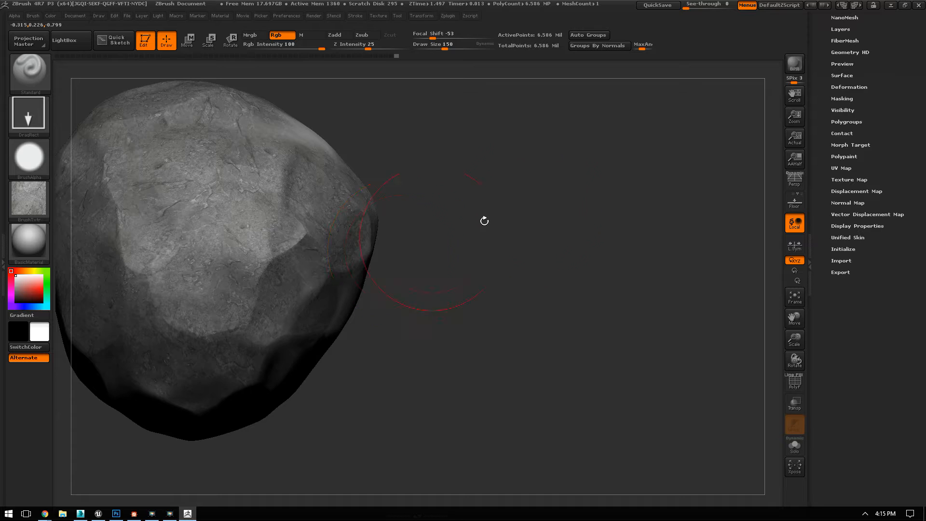
# Step: Stamp more stone texture patches along the edges of the last untextured strip of the boulder
pyautogui.moveTo(482, 221); pyautogui.dragTo(431, 251)
pyautogui.moveTo(312, 270); pyautogui.dragTo(337, 290)
pyautogui.moveTo(393, 326); pyautogui.dragTo(402, 331)
pyautogui.moveTo(399, 128); pyautogui.dragTo(465, 141)
pyautogui.moveTo(613, 146); pyautogui.dragTo(559, 158)
pyautogui.moveTo(472, 163); pyautogui.dragTo(554, 179)
pyautogui.moveTo(746, 166); pyautogui.dragTo(632, 126)
pyautogui.moveTo(588, 221); pyautogui.dragTo(623, 239)
pyautogui.moveTo(385, 359); pyautogui.dragTo(405, 340)
# Step: Switch the material to Flat Color and stamp stone texture over part of the large white unpainted area
pyautogui.click(22, 249)
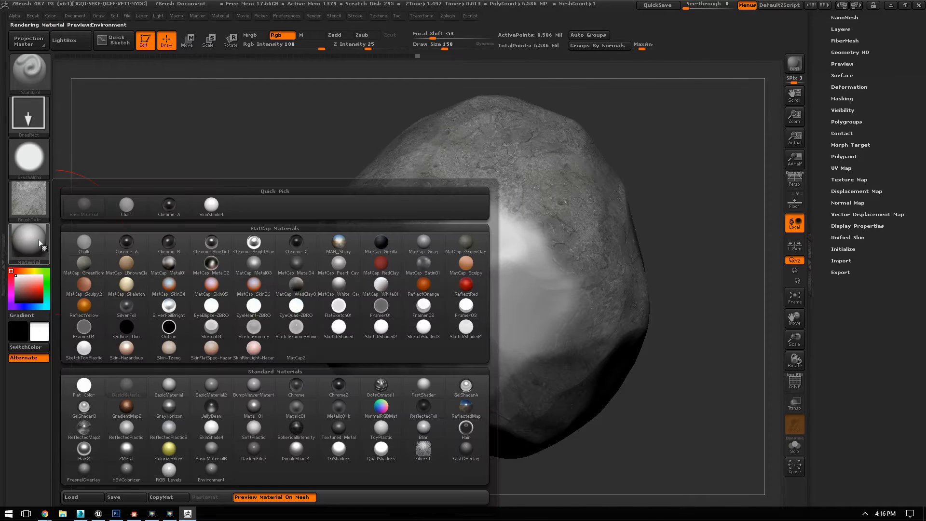
pyautogui.click(85, 386)
pyautogui.moveTo(244, 302); pyautogui.dragTo(244, 358)
pyautogui.moveTo(554, 423); pyautogui.dragTo(341, 292)
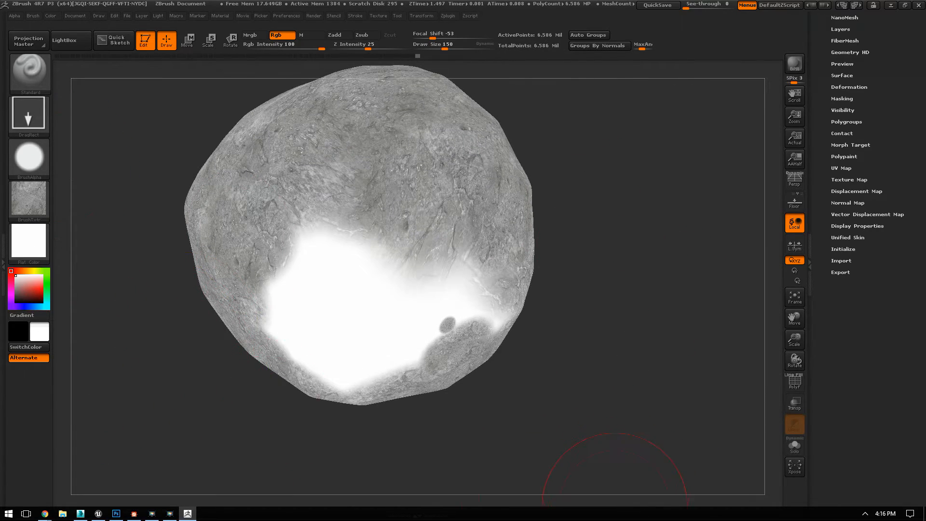
pyautogui.moveTo(653, 473); pyautogui.dragTo(667, 422)
pyautogui.moveTo(330, 245); pyautogui.dragTo(345, 321)
pyautogui.moveTo(159, 366); pyautogui.dragTo(105, 348)
# Step: Cover the remaining white gaps with stone texture stamps until the whole boulder is painted
pyautogui.moveTo(489, 299); pyautogui.dragTo(534, 402)
pyautogui.moveTo(506, 363); pyautogui.dragTo(425, 280)
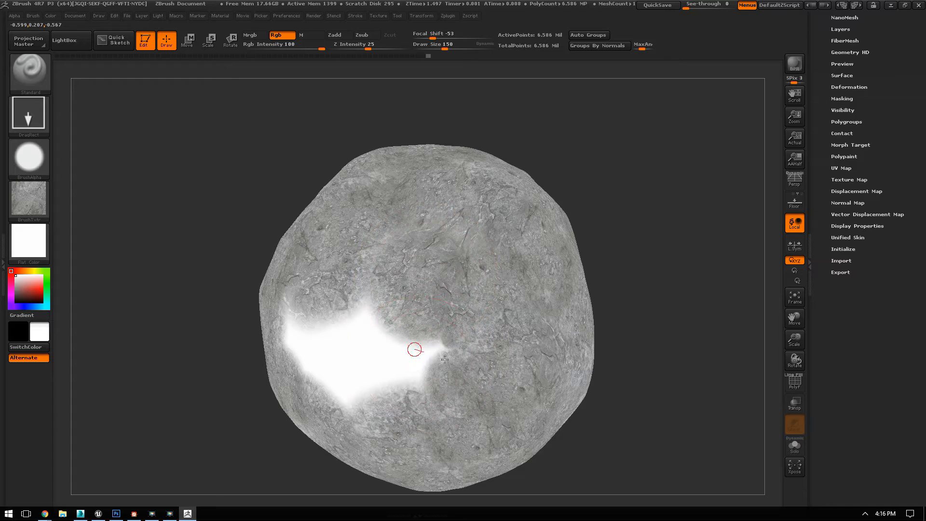
pyautogui.moveTo(415, 349); pyautogui.dragTo(475, 340)
pyautogui.moveTo(680, 319); pyautogui.dragTo(736, 311)
pyautogui.moveTo(337, 331); pyautogui.dragTo(316, 388)
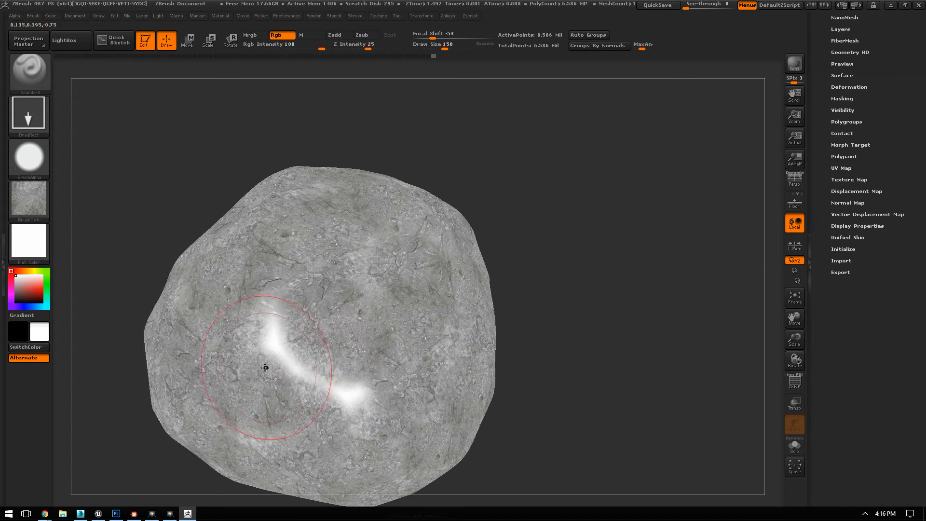
pyautogui.moveTo(274, 337)
pyautogui.mouseDown()
pyautogui.moveTo(333, 389)
pyautogui.moveTo(369, 333)
pyautogui.mouseUp()
pyautogui.moveTo(523, 295)
pyautogui.mouseDown()
pyautogui.moveTo(599, 250)
pyautogui.moveTo(680, 113)
pyautogui.mouseUp()
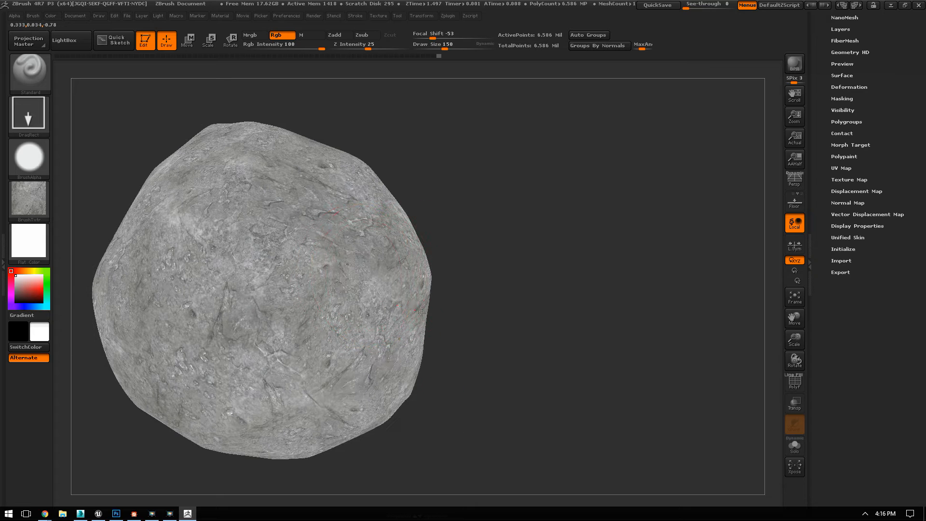
pyautogui.moveTo(194, 229); pyautogui.dragTo(232, 251)
pyautogui.moveTo(554, 285); pyautogui.dragTo(598, 174)
pyautogui.moveTo(606, 274); pyautogui.dragTo(497, 301)
pyautogui.keyDown('alt'); pyautogui.moveTo(506, 306); pyautogui.dragTo(420, 218); pyautogui.keyUp('alt')
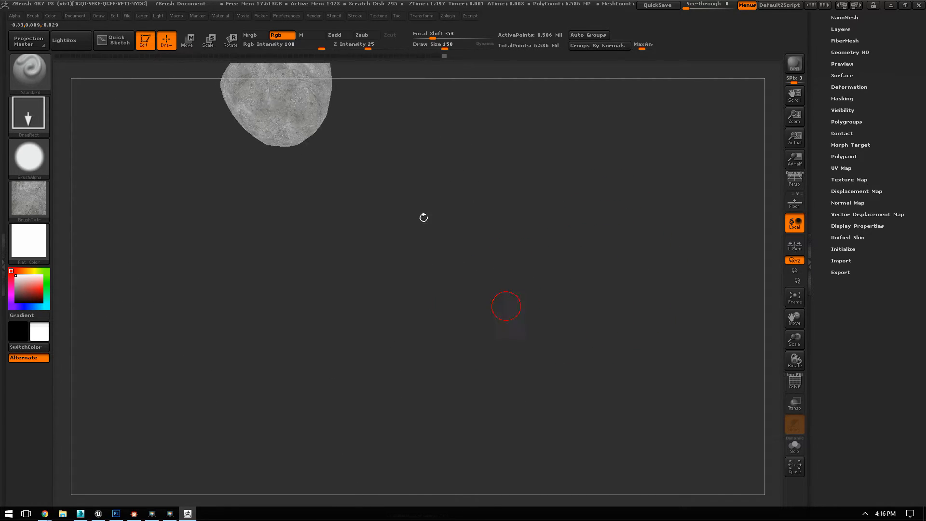
# Step: Frame the boulder and set its material back to BasicMaterial
pyautogui.press('f')
pyautogui.click(39, 239)
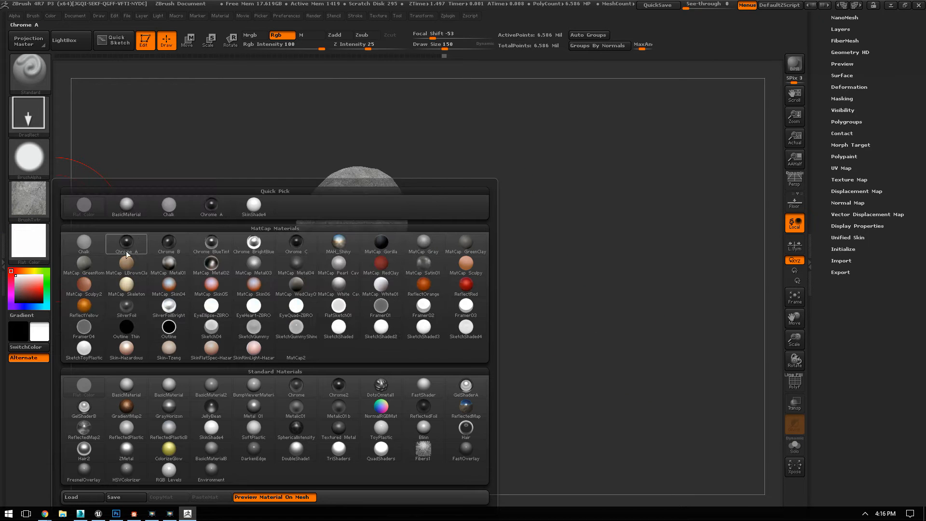
pyautogui.click(126, 386)
# Step: Examine the stone colour and its blending over the facets from several sides and close up
pyautogui.keyDown('alt'); pyautogui.moveTo(651, 265); pyautogui.dragTo(687, 262); pyautogui.keyUp('alt')
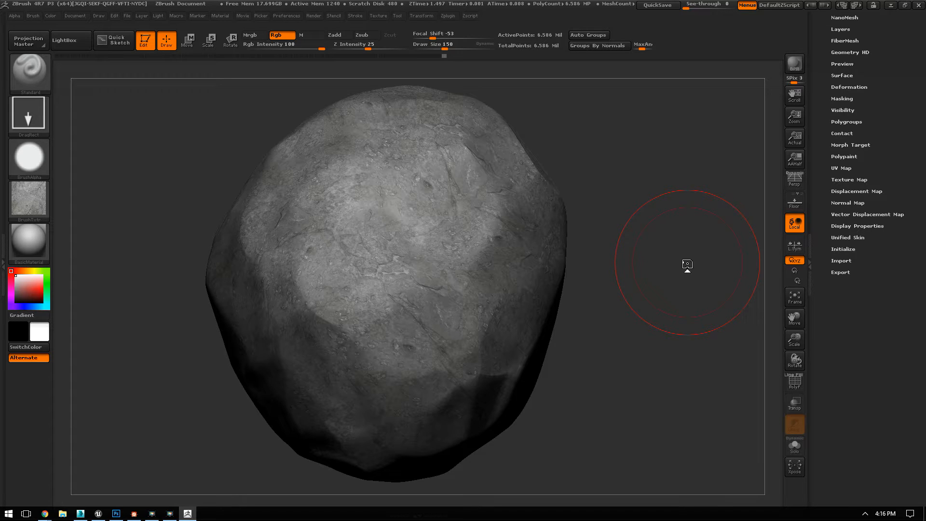
pyautogui.moveTo(567, 328); pyautogui.dragTo(572, 363)
pyautogui.moveTo(649, 199)
pyautogui.mouseDown()
pyautogui.moveTo(610, 237)
pyautogui.moveTo(413, 331)
pyautogui.mouseUp()
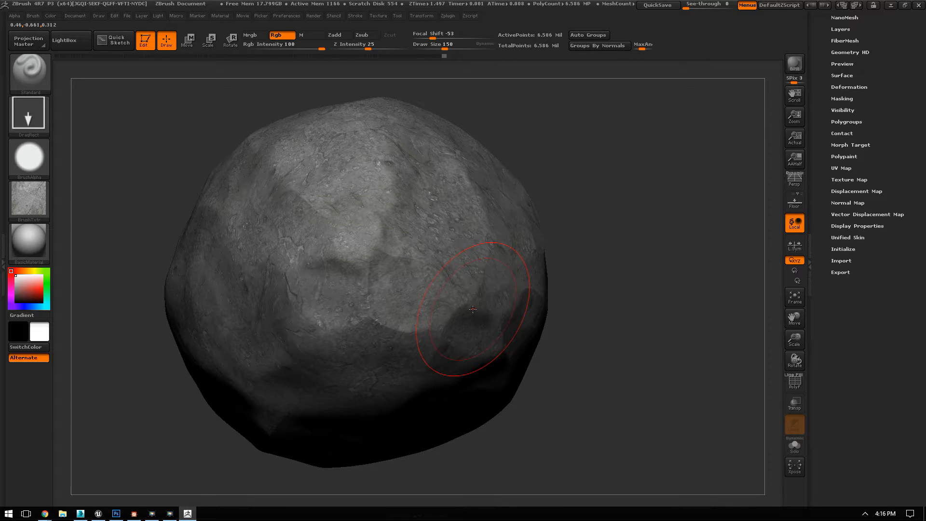
pyautogui.moveTo(647, 306); pyautogui.dragTo(566, 287)
pyautogui.keyDown('alt'); pyautogui.moveTo(644, 209); pyautogui.dragTo(618, 289); pyautogui.keyUp('alt')
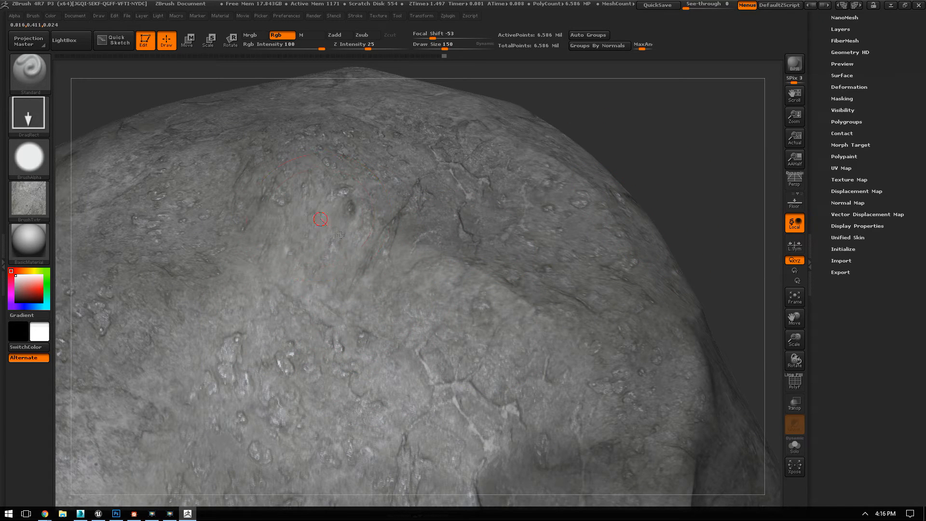
pyautogui.moveTo(688, 174); pyautogui.dragTo(592, 62)
pyautogui.moveTo(612, 251); pyautogui.dragTo(651, 271)
pyautogui.moveTo(604, 215); pyautogui.dragTo(622, 282)
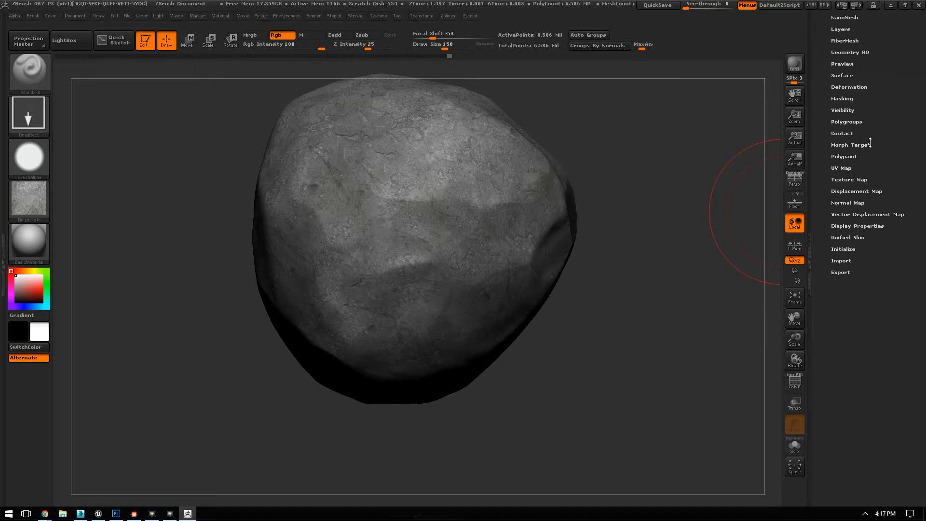
# Step: Mask the boulder by the intensity of its painted colour and hide the mask display
pyautogui.click(833, 98)
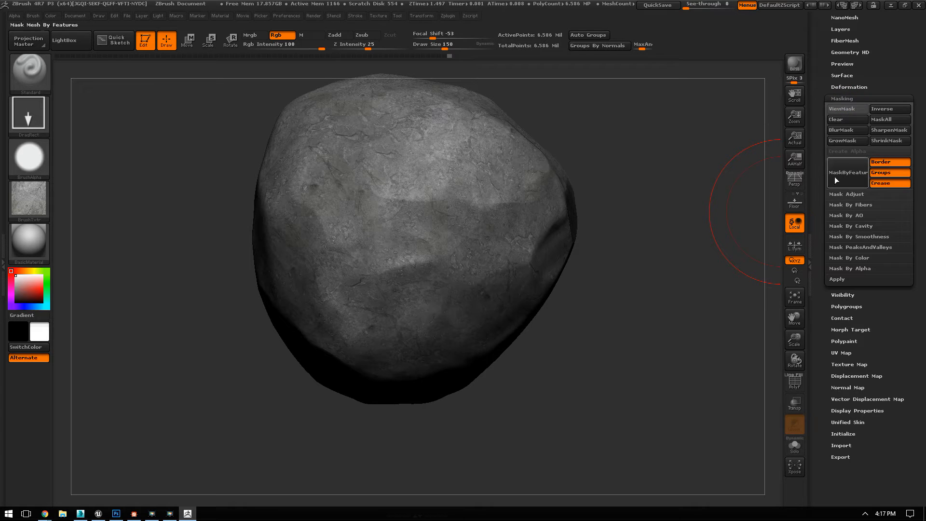
pyautogui.click(857, 258)
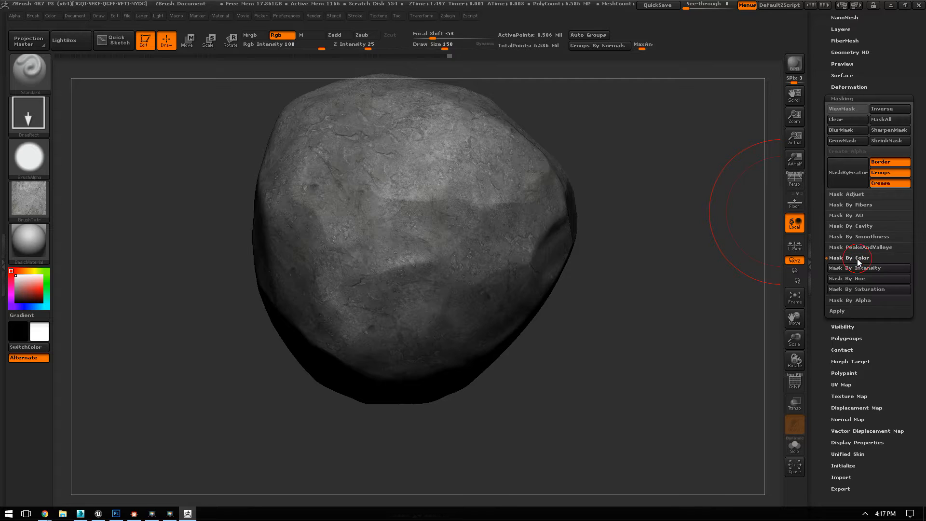
pyautogui.click(861, 268)
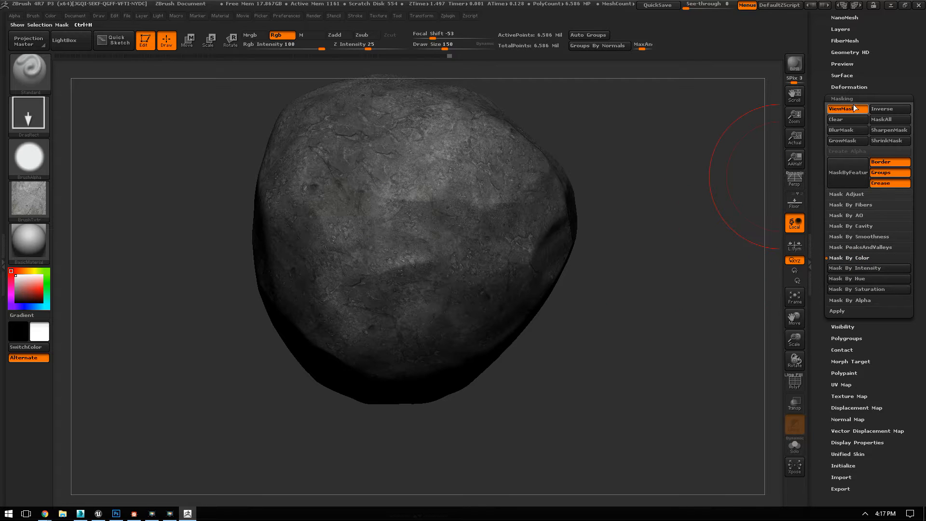
pyautogui.click(844, 109)
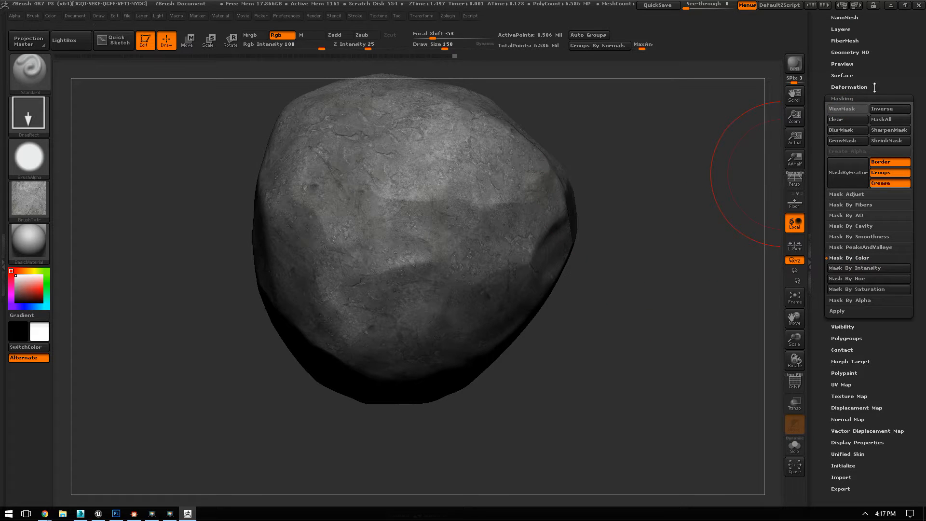
pyautogui.click(853, 98)
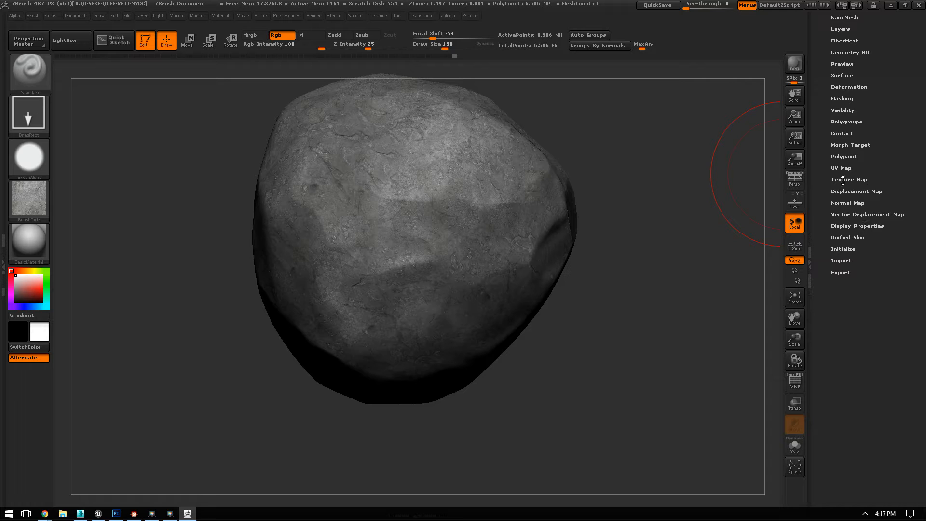
# Step: Try inflating the masked boulder by 5 with the polypaint hidden and inspect the surface relief from several sides
pyautogui.click(840, 156)
pyautogui.click(843, 168)
pyautogui.keyDown('alt'); pyautogui.moveTo(665, 186); pyautogui.dragTo(670, 222); pyautogui.keyUp('alt')
pyautogui.click(841, 86)
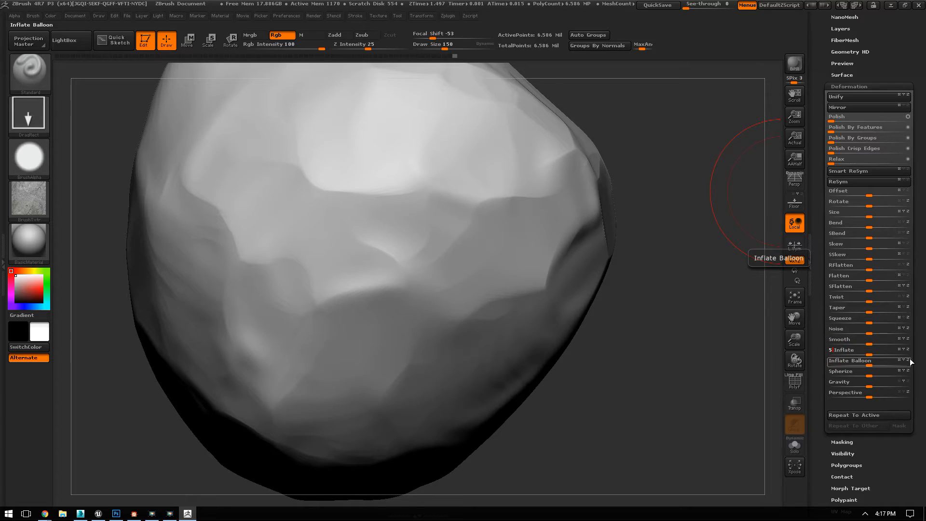
pyautogui.moveTo(638, 409); pyautogui.dragTo(591, 374)
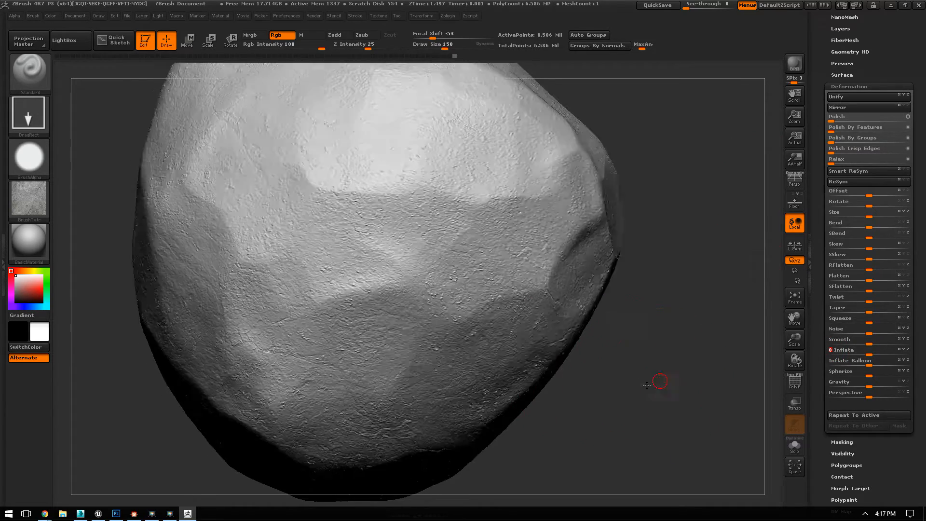
pyautogui.moveTo(653, 384); pyautogui.dragTo(588, 415)
pyautogui.keyDown('alt'); pyautogui.moveTo(339, 240); pyautogui.dragTo(28, 266); pyautogui.keyUp('alt')
pyautogui.moveTo(647, 446); pyautogui.dragTo(709, 504)
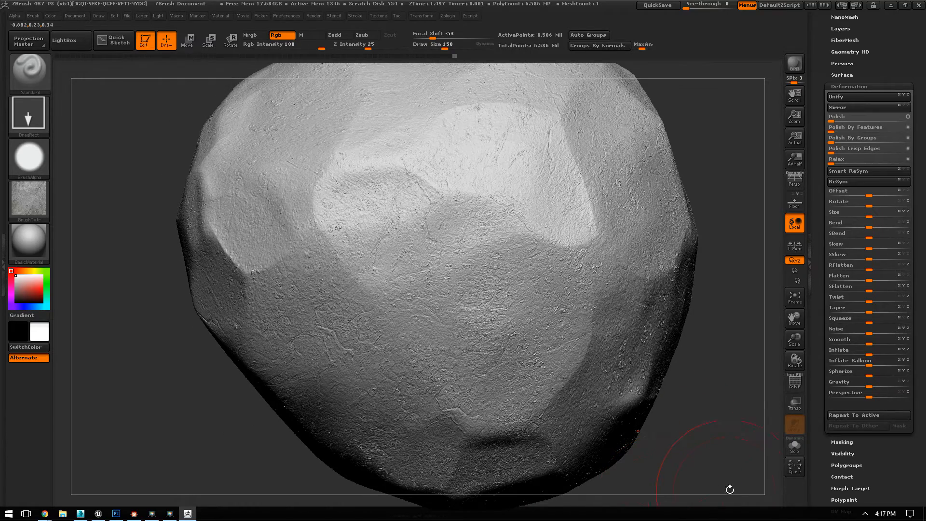
pyautogui.moveTo(706, 433); pyautogui.dragTo(700, 251)
pyautogui.moveTo(653, 145); pyautogui.dragTo(692, 221)
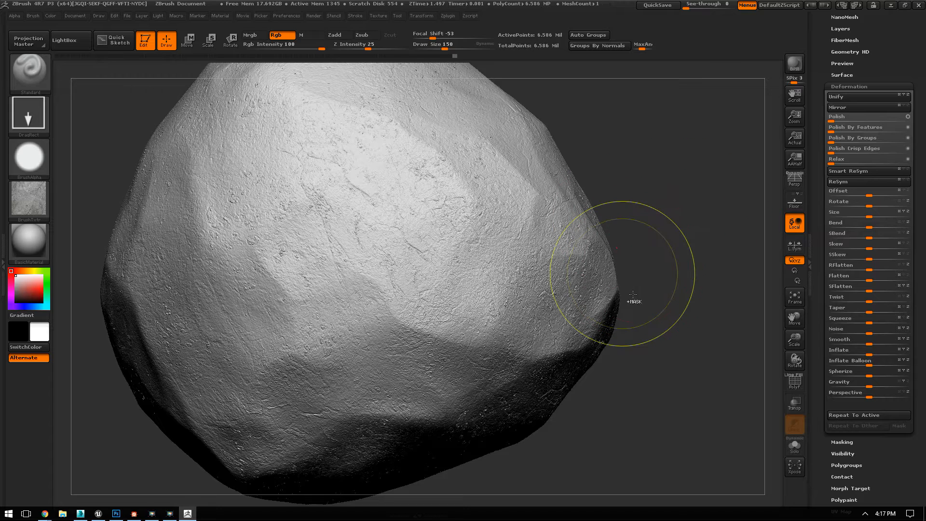
# Step: Undo the last inflation and inflate the masked boulder by 10 with its polypaint shown
pyautogui.hotkey('ctrl', 'z')
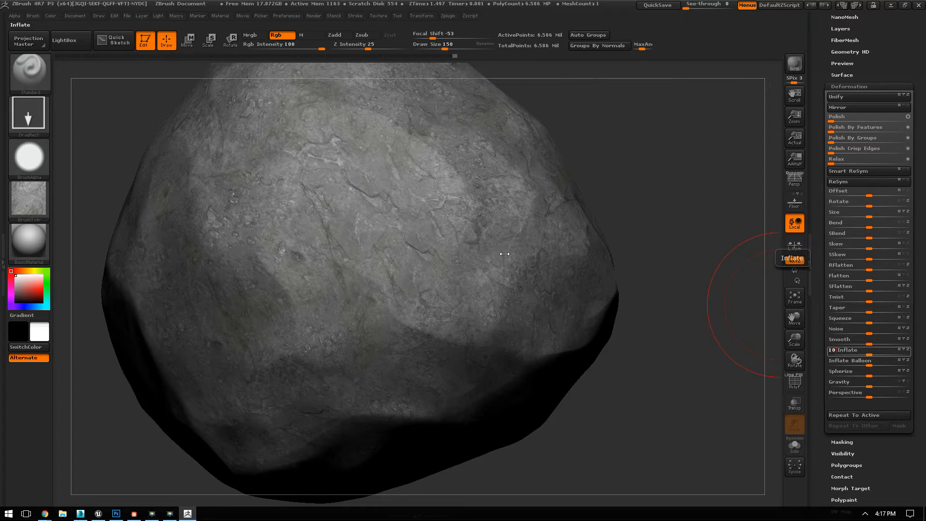
pyautogui.press('Return')
# Step: Examine the inflated surface detail and its match with the stone colour from several sides and distances
pyautogui.moveTo(614, 161); pyautogui.dragTo(275, 301)
pyautogui.moveTo(642, 203); pyautogui.dragTo(641, 385)
pyautogui.moveTo(252, 251); pyautogui.dragTo(639, 202)
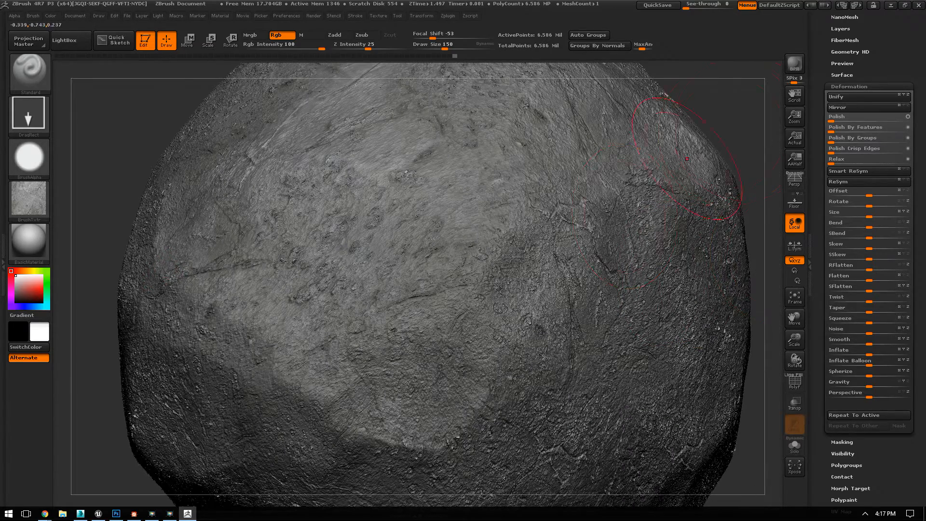
pyautogui.moveTo(724, 123); pyautogui.dragTo(737, 223)
pyautogui.moveTo(670, 205); pyautogui.dragTo(690, 276)
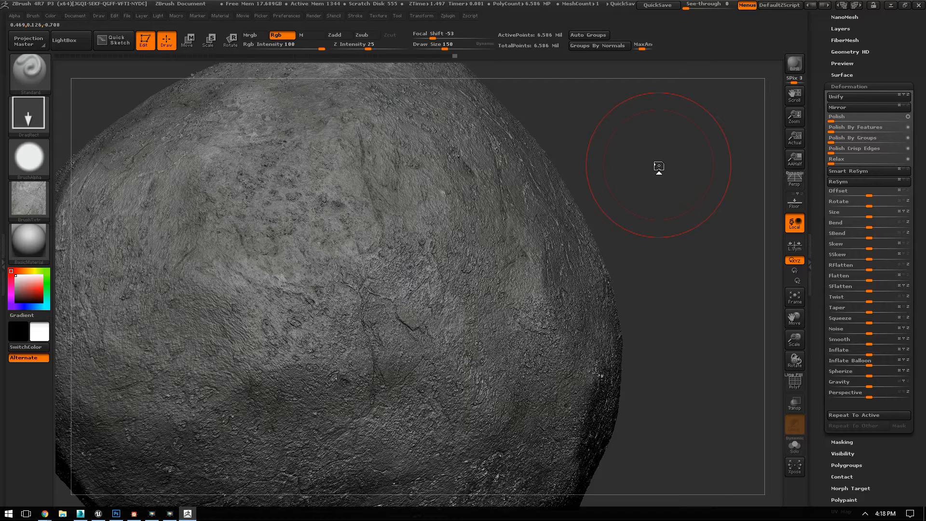
pyautogui.moveTo(658, 166); pyautogui.dragTo(544, 324)
pyautogui.moveTo(678, 178); pyautogui.dragTo(691, 108)
pyautogui.keyDown('alt'); pyautogui.moveTo(630, 139); pyautogui.dragTo(529, 212); pyautogui.keyUp('alt')
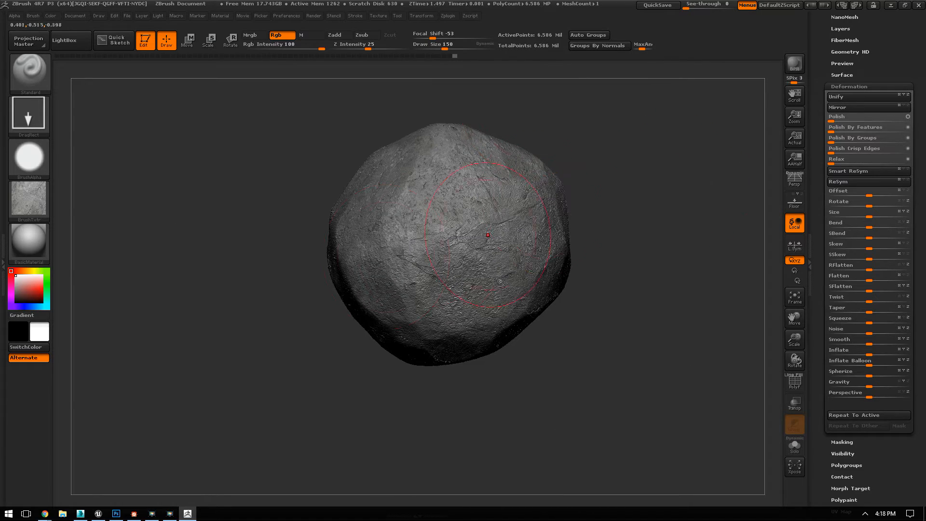
# Step: Try the BasicMaterial2 material on the boulder
pyautogui.click(31, 230)
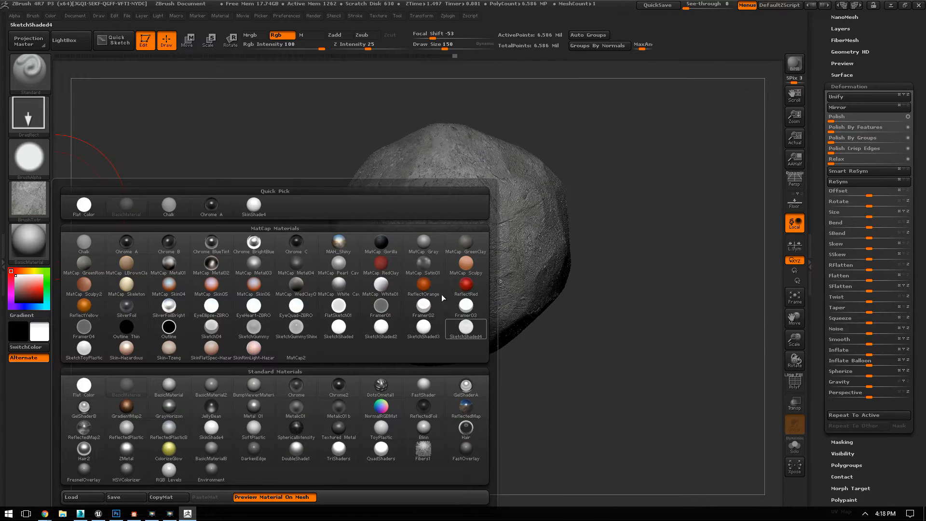
pyautogui.click(212, 386)
pyautogui.keyDown('alt'); pyautogui.moveTo(648, 411); pyautogui.dragTo(641, 338); pyautogui.keyUp('alt')
pyautogui.moveTo(596, 256)
pyautogui.mouseDown()
pyautogui.moveTo(603, 275)
pyautogui.moveTo(589, 242)
pyautogui.mouseUp()
# Step: Try the Metal 01 material on the boulder and check its highlights from different angles
pyautogui.click(34, 243)
pyautogui.click(25, 235)
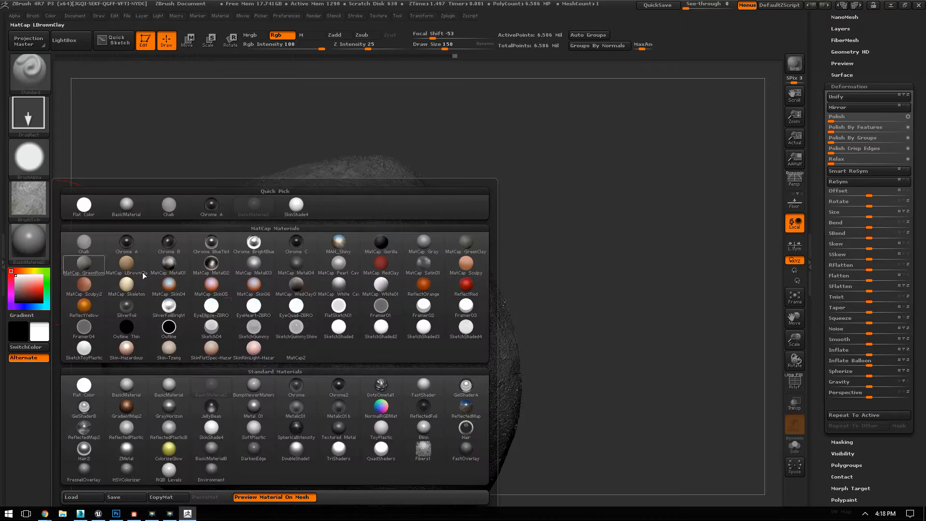
pyautogui.click(263, 414)
pyautogui.moveTo(613, 338); pyautogui.dragTo(682, 330)
pyautogui.moveTo(667, 360)
pyautogui.keyDown('alt'); pyautogui.mouseDown()
pyautogui.moveTo(661, 428)
pyautogui.moveTo(648, 320)
pyautogui.moveTo(554, 300)
pyautogui.mouseUp(); pyautogui.keyUp('alt')
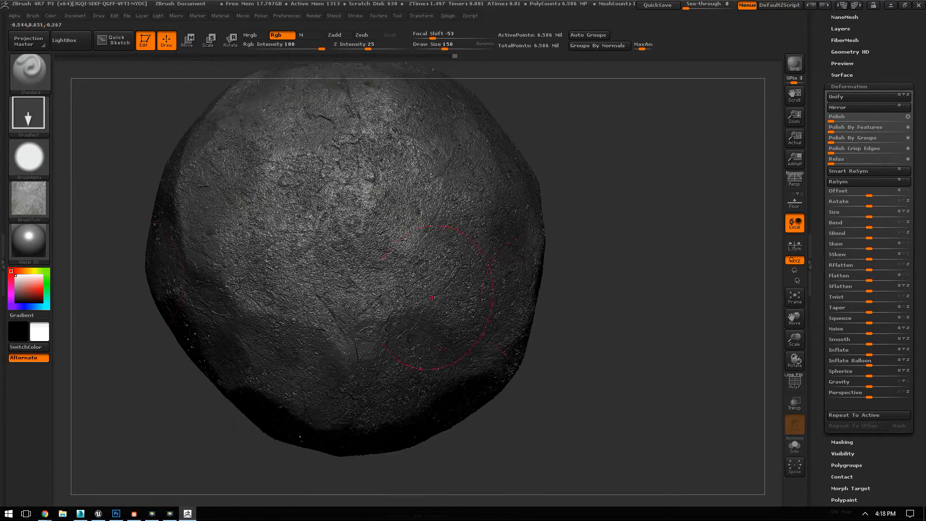
# Step: Set the boulder's material to Blinn and check the surface from several sides
pyautogui.click(26, 238)
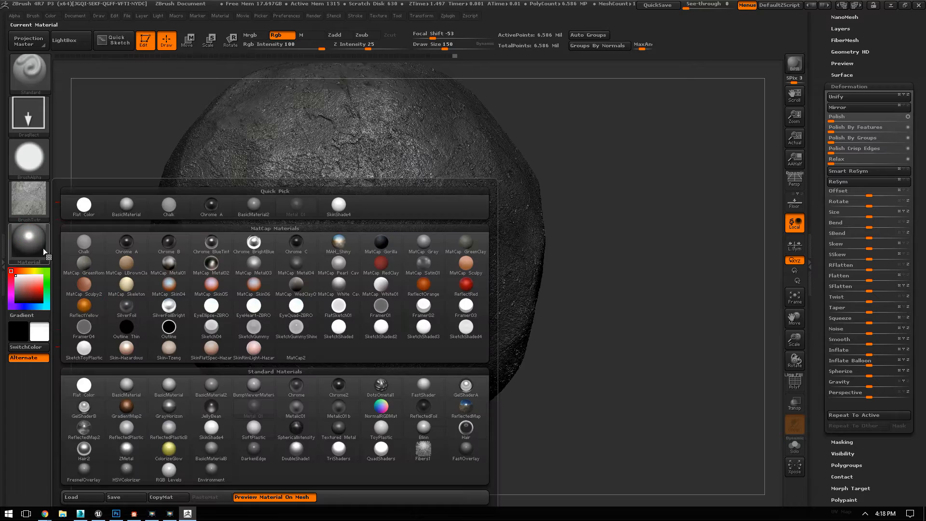
pyautogui.click(429, 432)
pyautogui.keyDown('alt'); pyautogui.moveTo(640, 343); pyautogui.dragTo(632, 434); pyautogui.keyUp('alt')
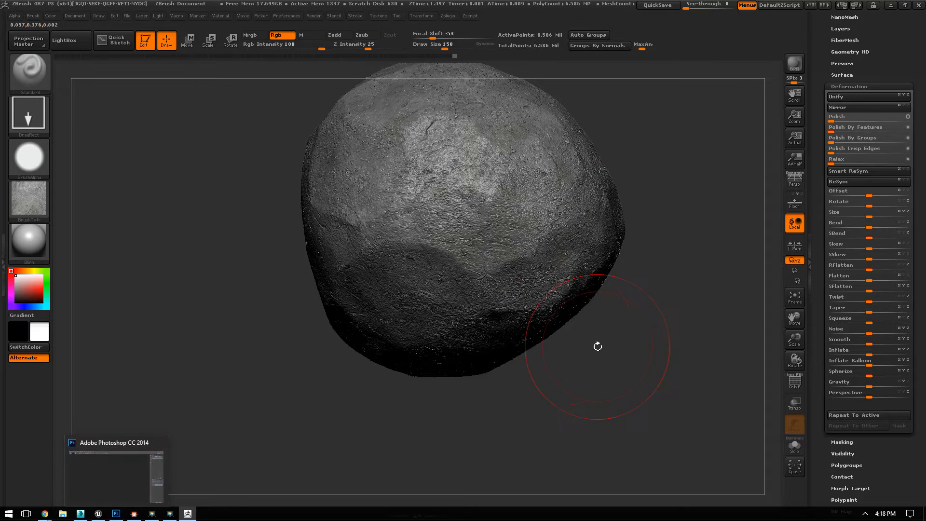
pyautogui.moveTo(670, 343); pyautogui.dragTo(556, 421)
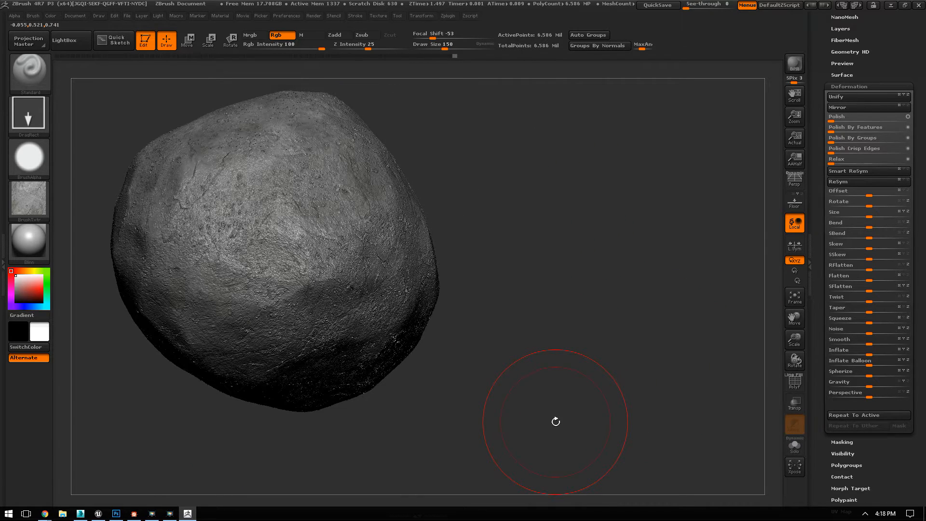
pyautogui.moveTo(569, 268); pyautogui.dragTo(772, 176)
pyautogui.click(849, 86)
pyautogui.moveTo(631, 202); pyautogui.dragTo(2, 423)
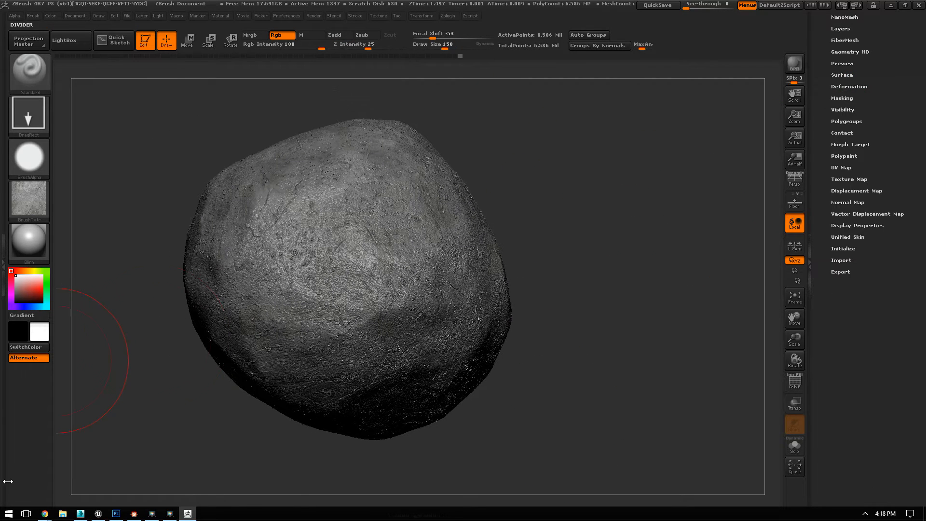
# Step: Switch to the Chrome window with the stone search and search Google Images for "cracks"
pyautogui.moveTo(45, 514)
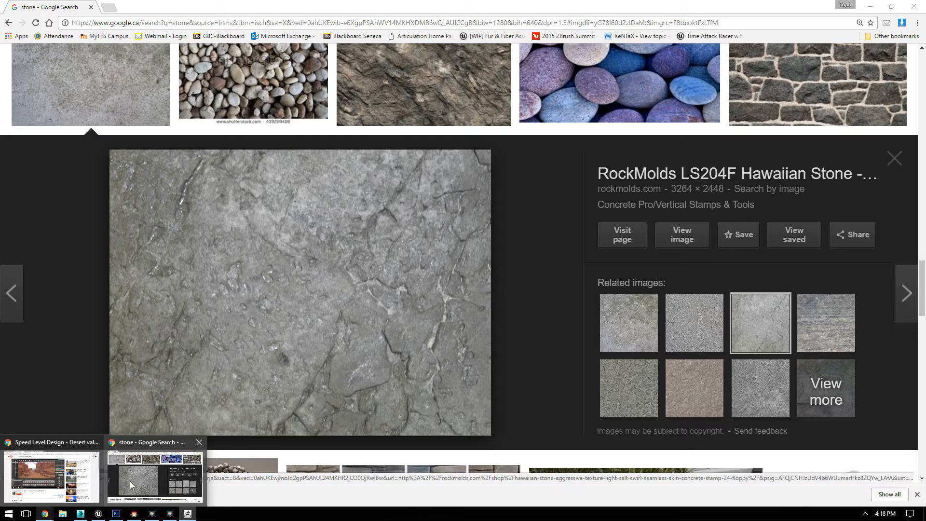
pyautogui.click(130, 482)
pyautogui.click(131, 25)
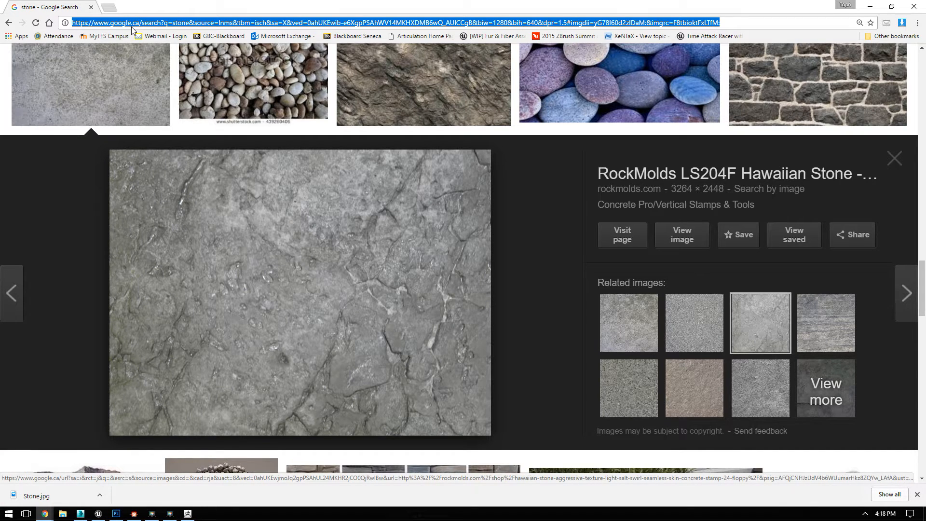
pyautogui.write('cracks')
pyautogui.press('Return')
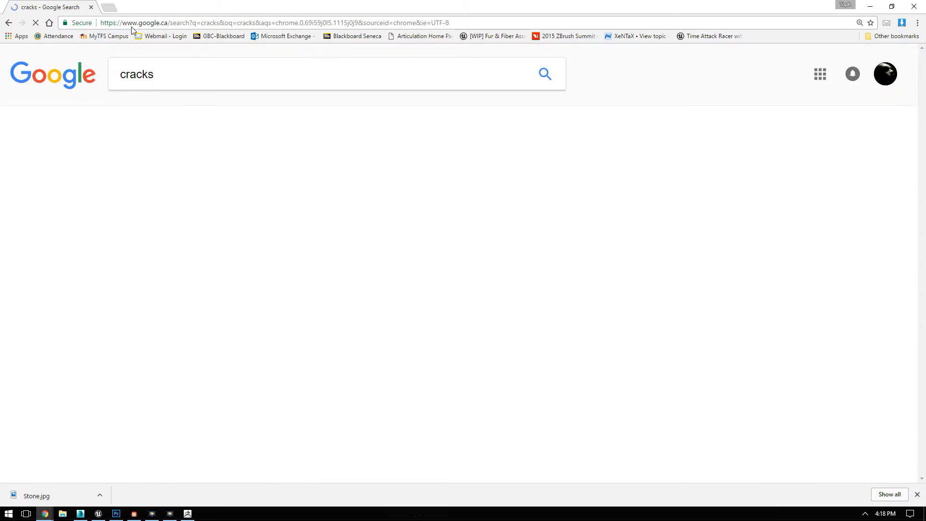
pyautogui.click(175, 115)
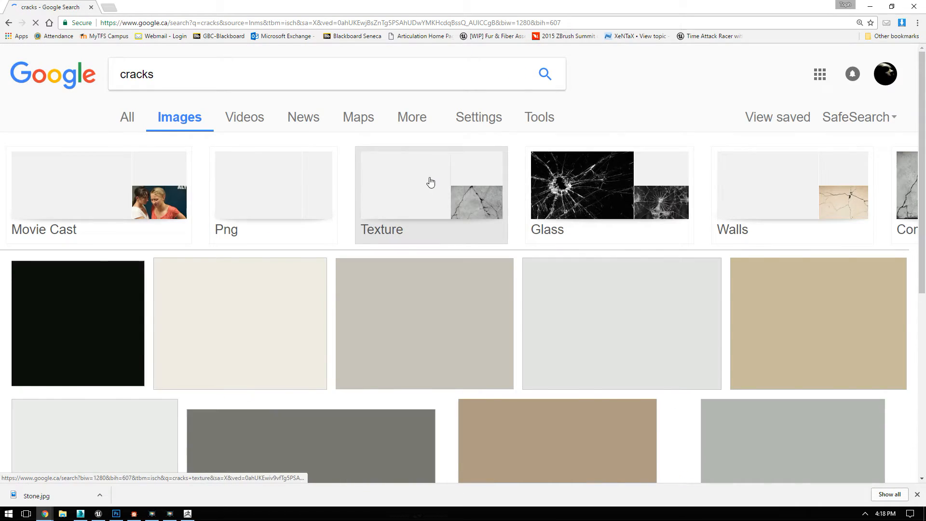
# Step: Preview the grey cracked concrete image and its related asphalt and marble tile crack textures
pyautogui.scroll(-5, 430, 181)
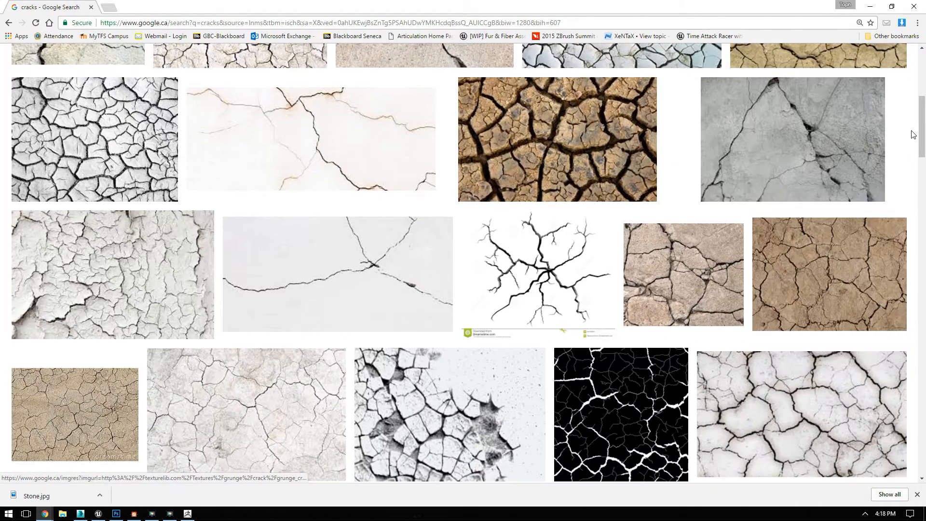
pyautogui.click(823, 137)
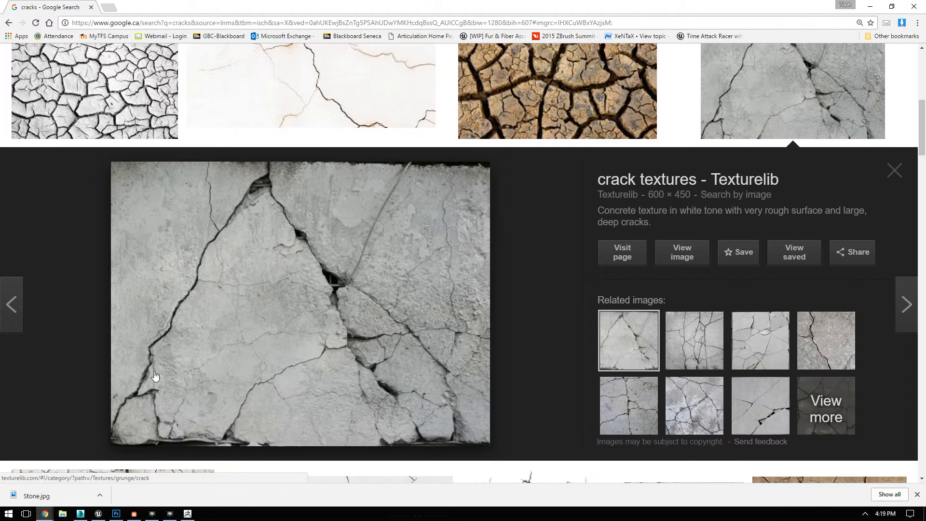
pyautogui.click(694, 340)
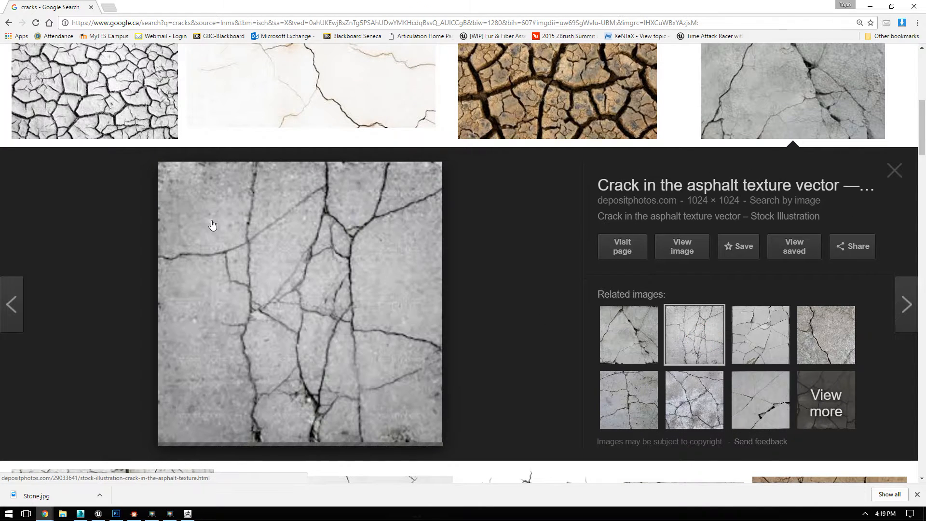
pyautogui.click(753, 330)
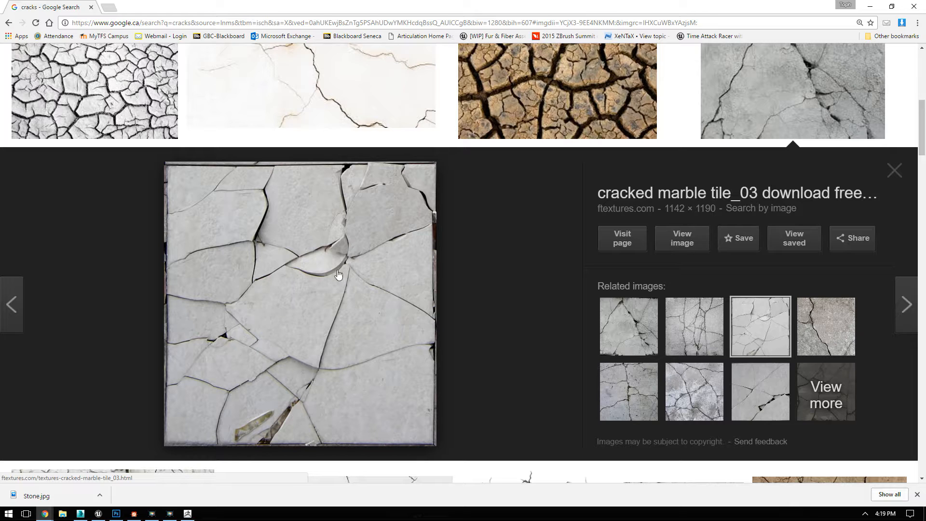
pyautogui.click(519, 282)
pyautogui.scroll(8, 519, 282)
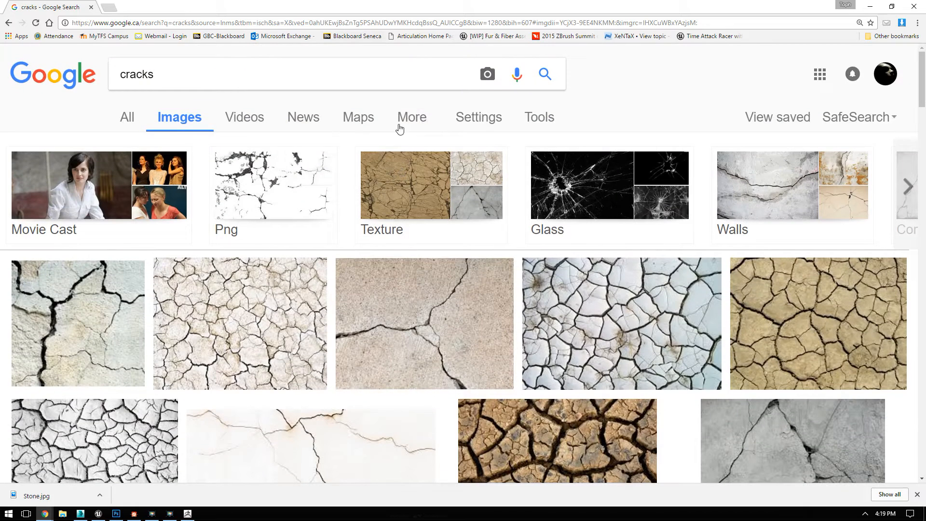
# Step: Narrow the image search to "cracks texture" and look through the results for a usable crack pattern
pyautogui.doubleClick(161, 71)
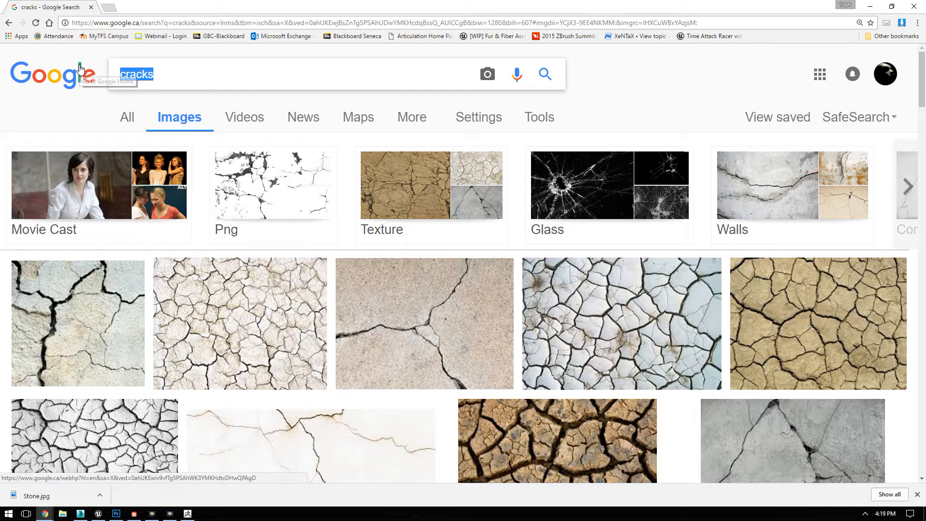
pyautogui.click(419, 205)
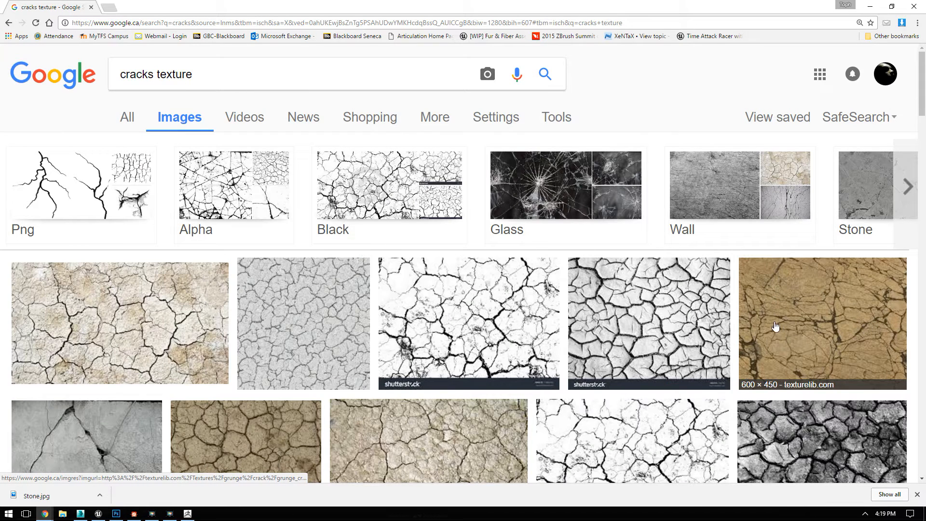
pyautogui.scroll(-4, 373, 332)
pyautogui.scroll(-4, 725, 330)
pyautogui.scroll(-4, 685, 294)
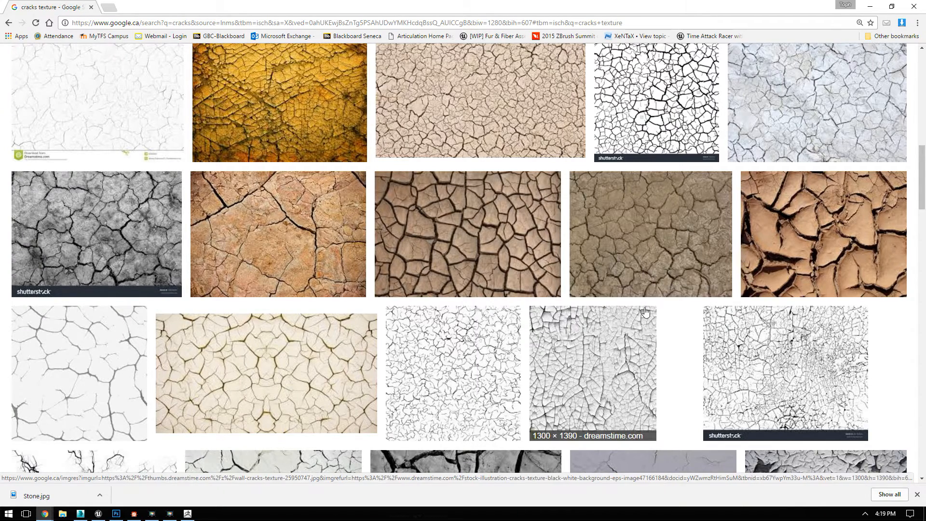
pyautogui.scroll(-4, 644, 311)
pyautogui.scroll(10, 645, 311)
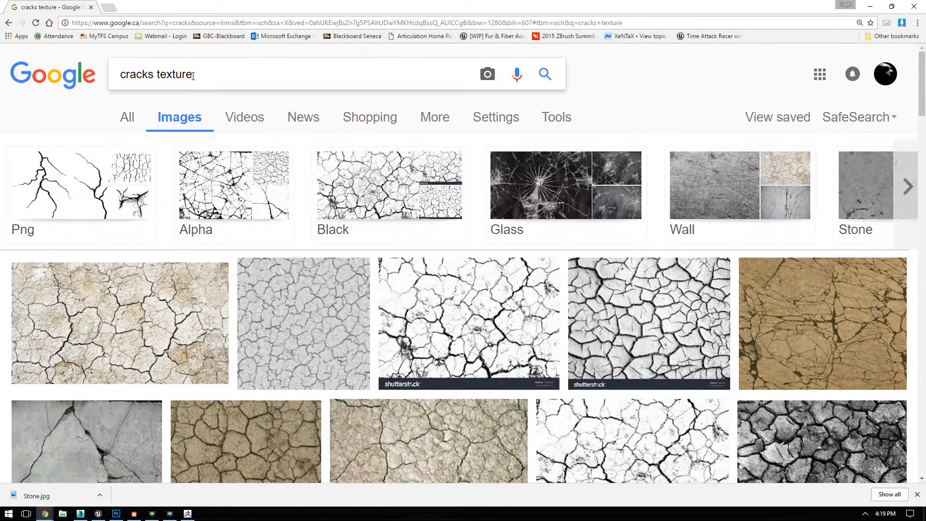
# Step: Change the image search to "scratchesa texture"
pyautogui.doubleClick(153, 75)
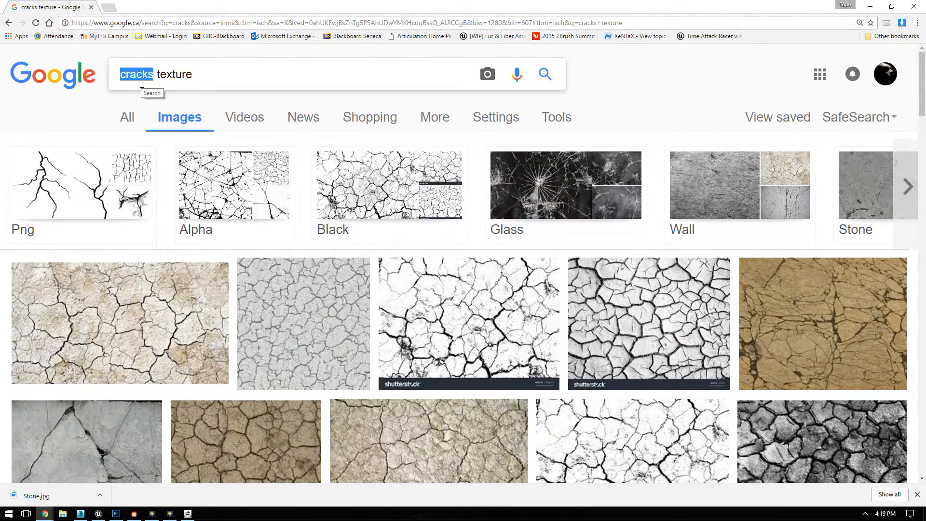
pyautogui.write('scratchesa')
pyautogui.press('Return')
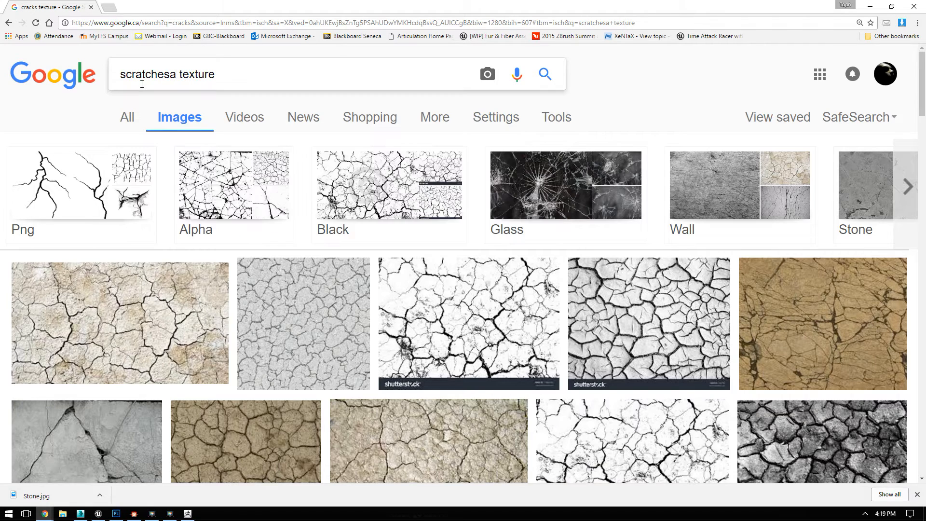
# Step: Correct the image search to "scratches texture" and browse the resulting scratch images
pyautogui.click(175, 74)
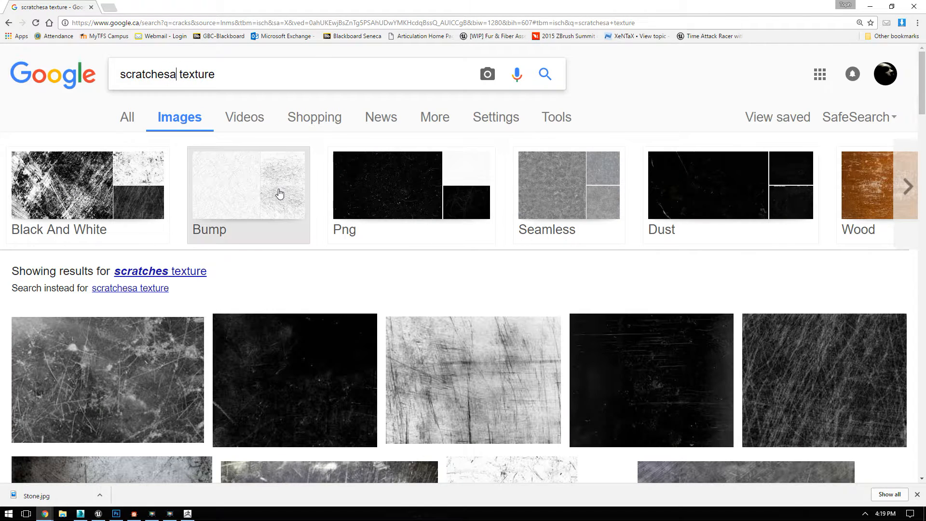
pyautogui.press('BackSpace')
pyautogui.press('Return')
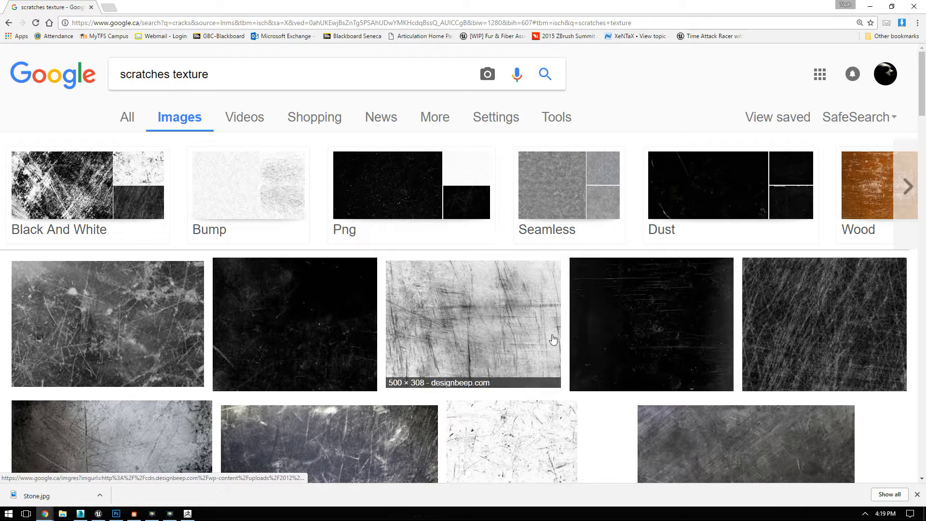
pyautogui.scroll(-4, 702, 301)
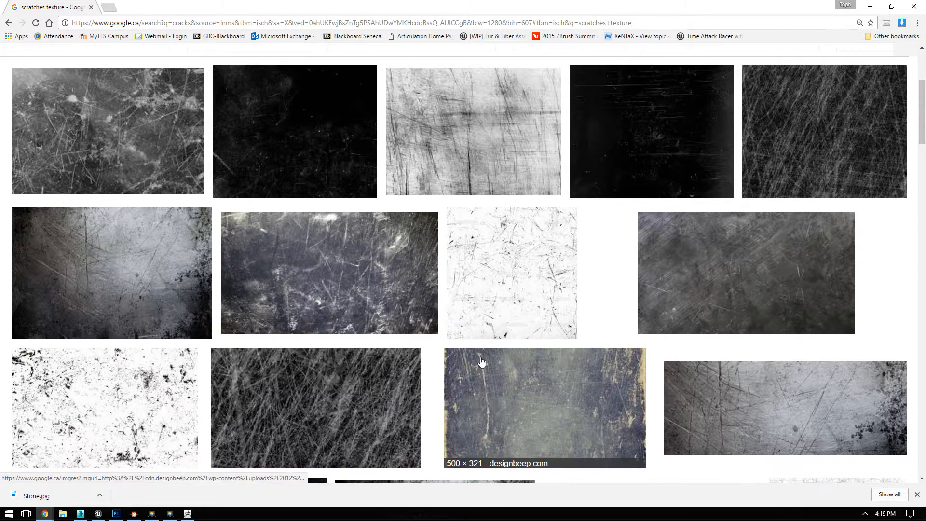
pyautogui.scroll(4, 413, 290)
pyautogui.scroll(-3, 372, 220)
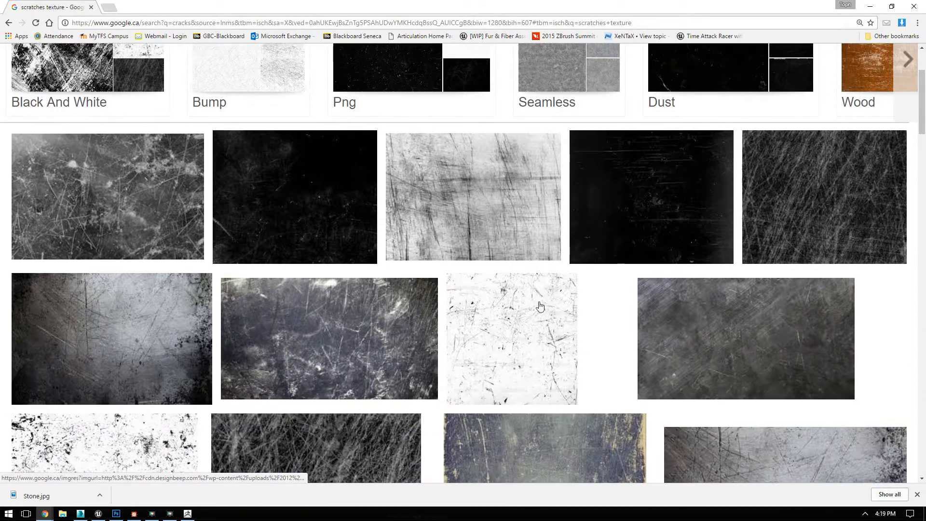
# Step: Preview the white scratched stock texture, its related dust-and-scratches image and the black Naldz Graphics scratch texture
pyautogui.click(529, 329)
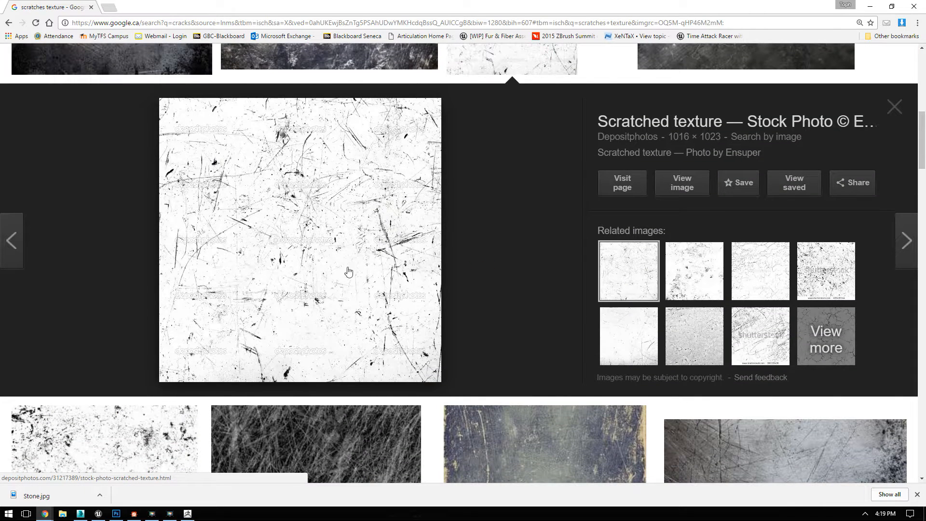
pyautogui.click(705, 273)
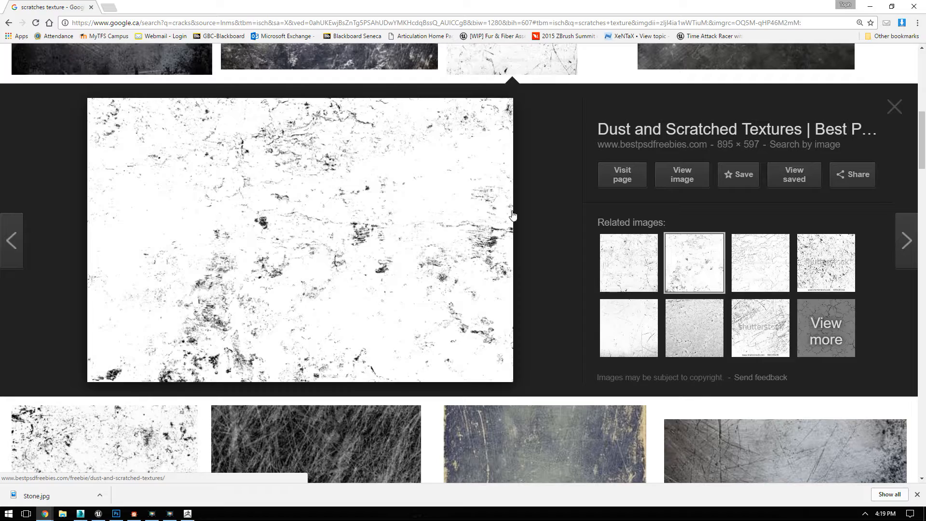
pyautogui.scroll(-10, 347, 305)
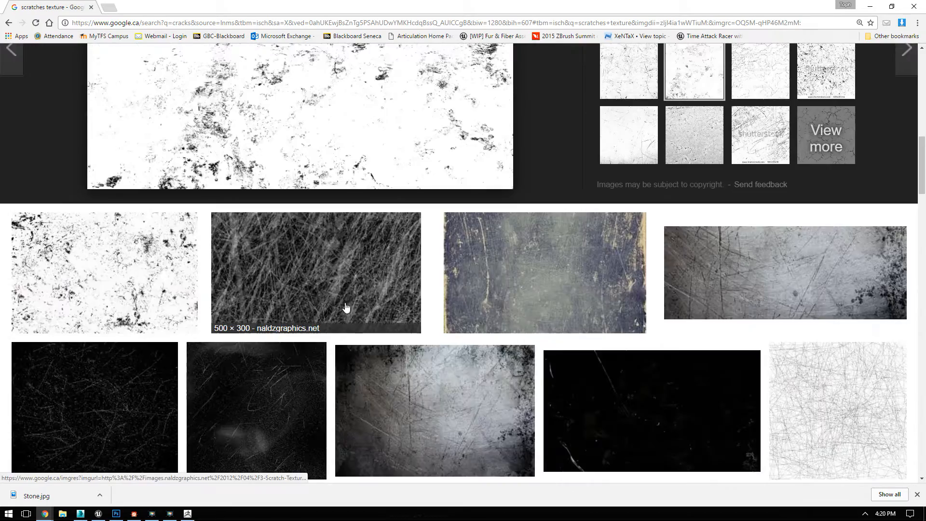
pyautogui.scroll(3, 349, 235)
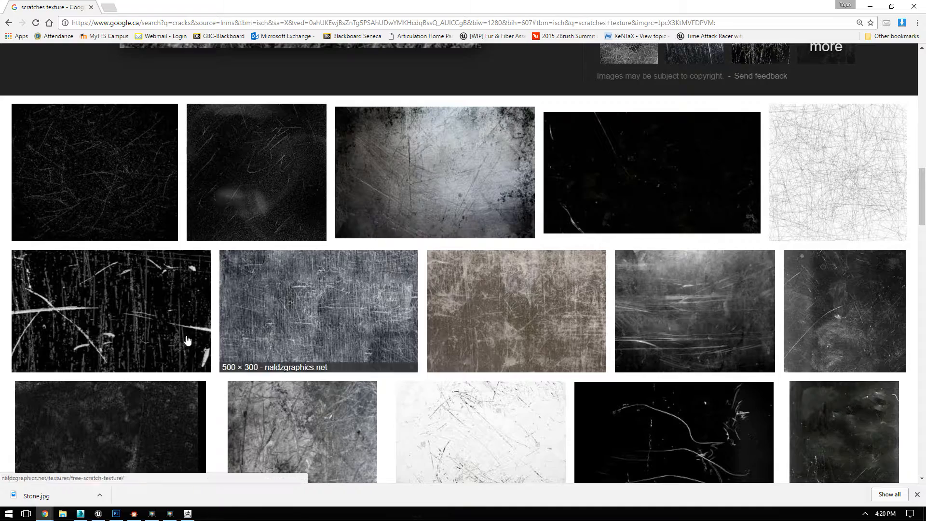
pyautogui.scroll(-10, 103, 331)
pyautogui.scroll(14, 194, 254)
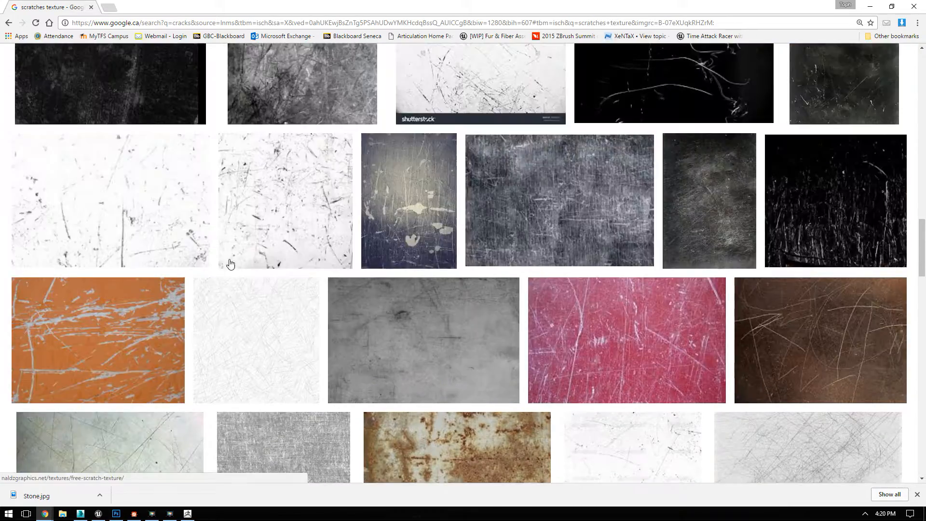
pyautogui.scroll(-4, 455, 346)
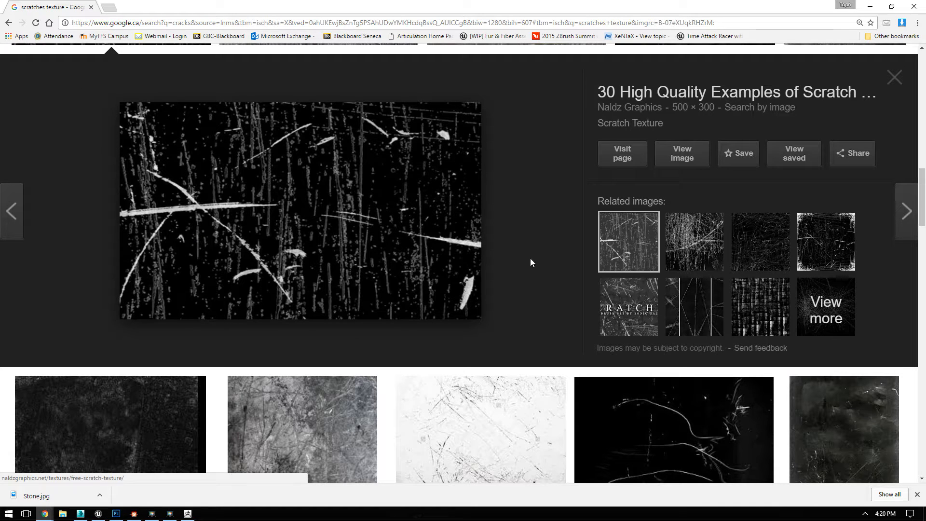
pyautogui.scroll(4, 557, 254)
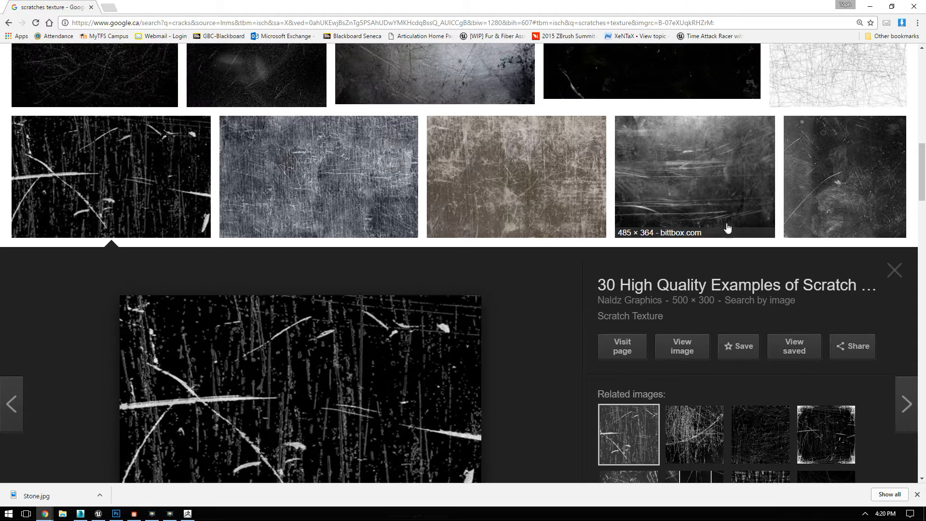
# Step: Compare the fine crossing-line scratches from Blender Artists with the white scratched textures from Shutterstock and Fotolia
pyautogui.click(824, 63)
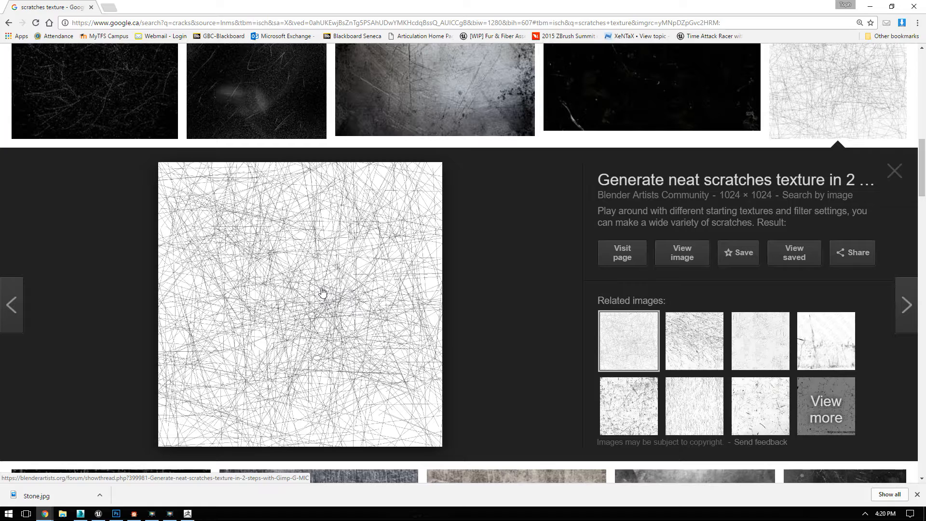
pyautogui.scroll(6, 525, 280)
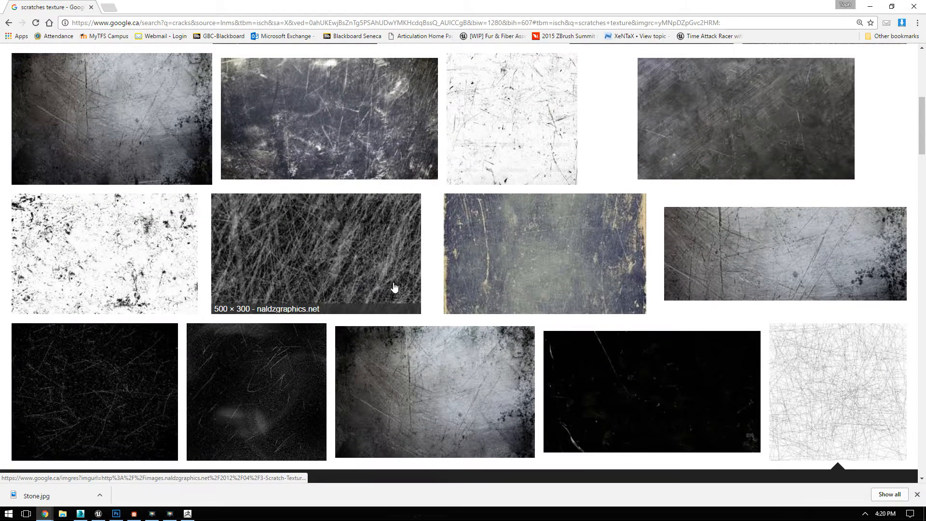
pyautogui.scroll(-12, 394, 287)
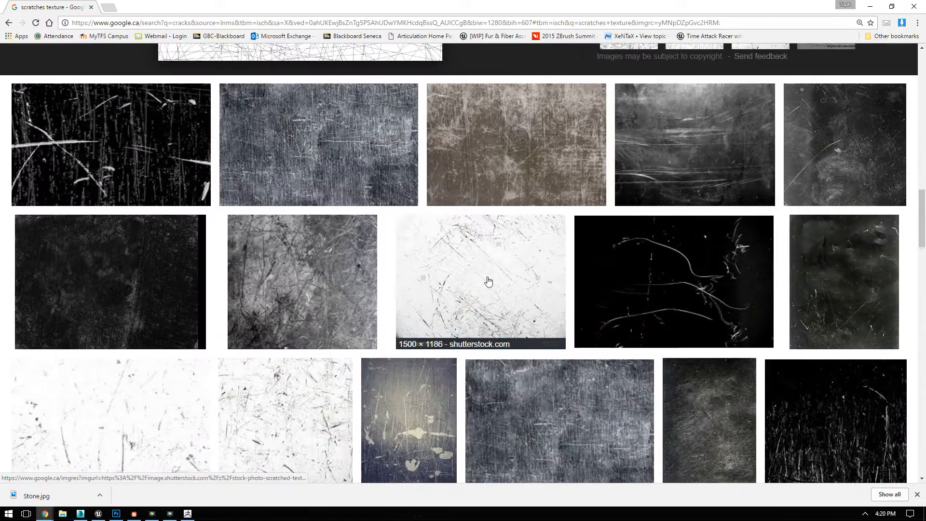
pyautogui.click(489, 282)
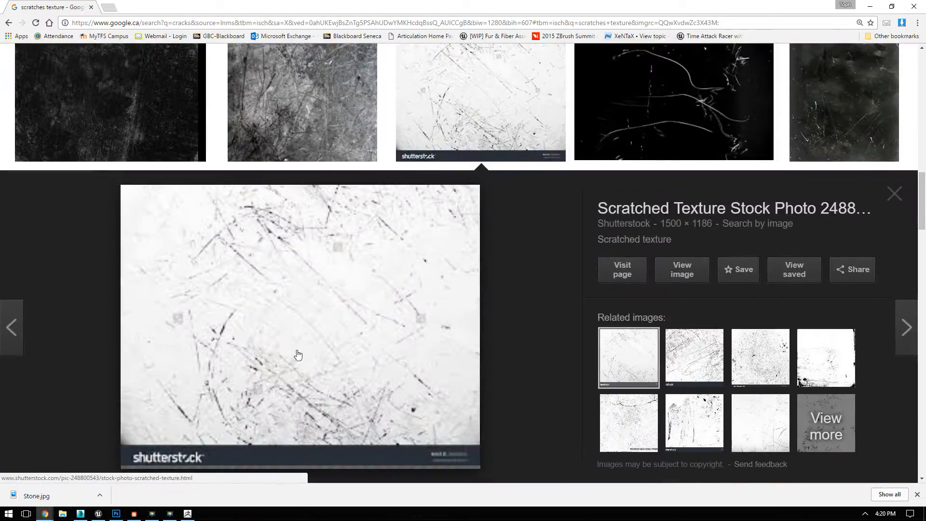
pyautogui.click(695, 357)
pyautogui.scroll(-4, 309, 343)
pyautogui.scroll(-20, 309, 342)
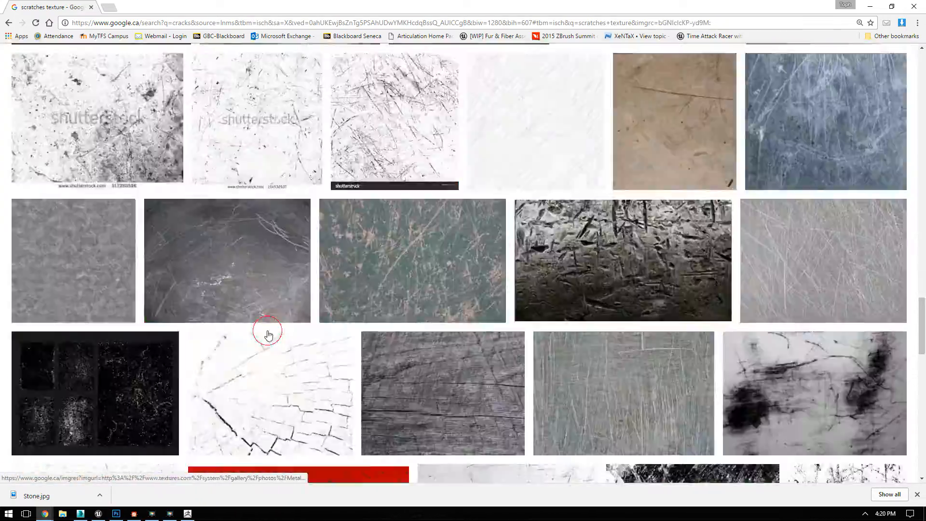
pyautogui.scroll(14, 269, 331)
pyautogui.scroll(4, 348, 314)
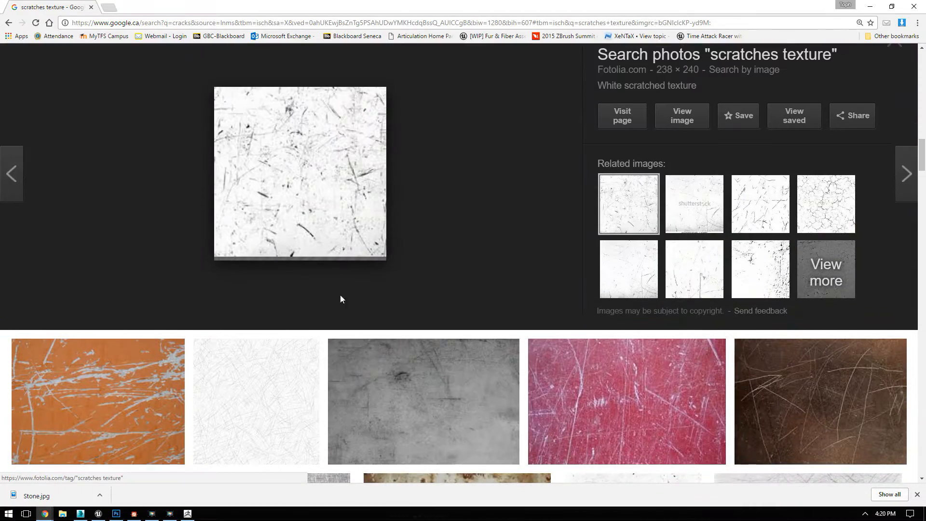
# Step: Examine further white scratch textures, including the Grunge Sketch Effect image, and browse the results below it
pyautogui.scroll(5, 338, 226)
pyautogui.click(137, 250)
pyautogui.scroll(-7, 618, 252)
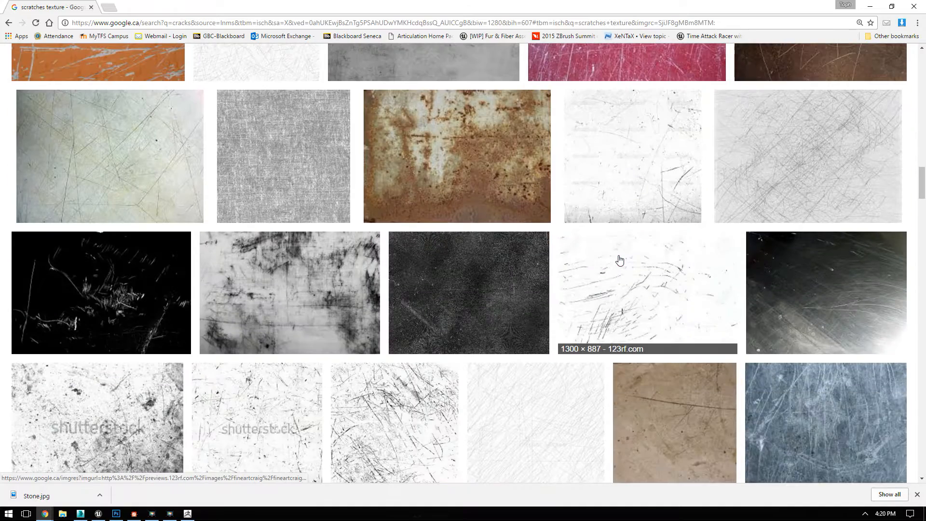
pyautogui.scroll(-3, 606, 267)
pyautogui.click(423, 328)
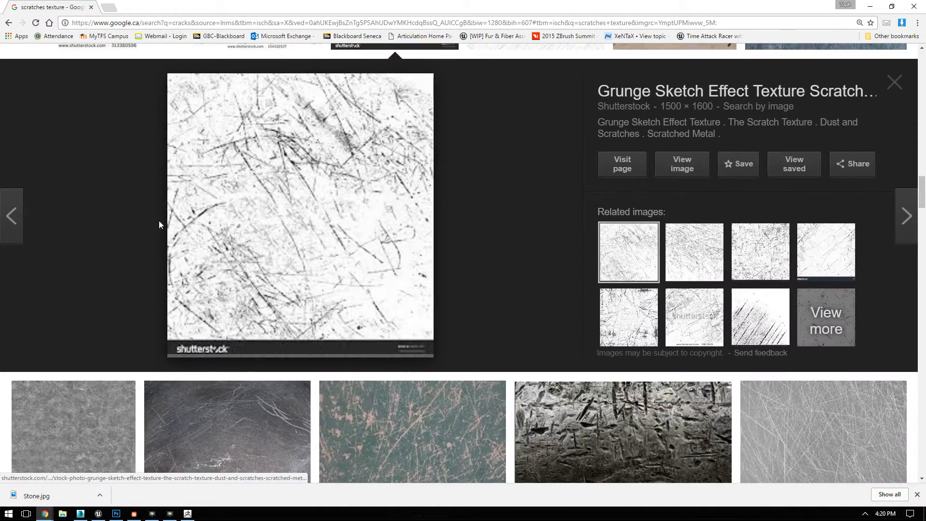
pyautogui.scroll(-4, 386, 227)
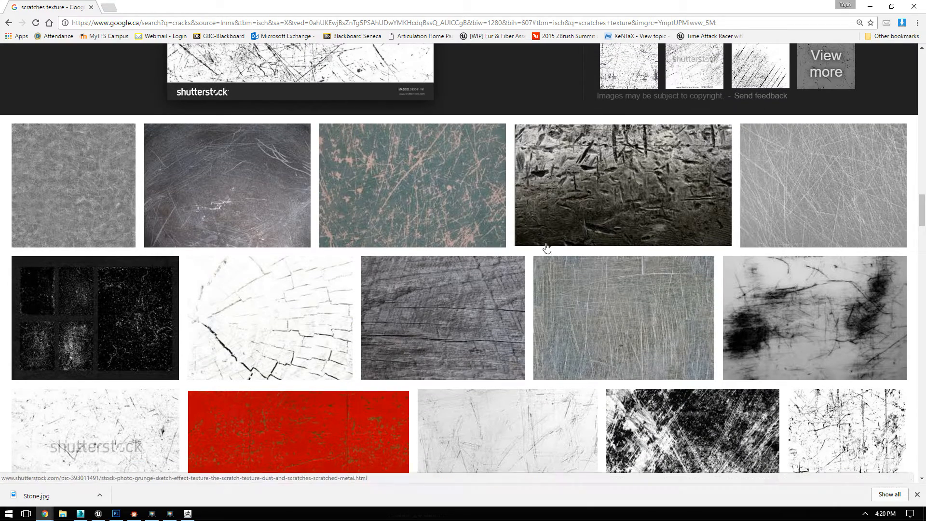
pyautogui.scroll(-1, 478, 366)
pyautogui.scroll(-5, 477, 365)
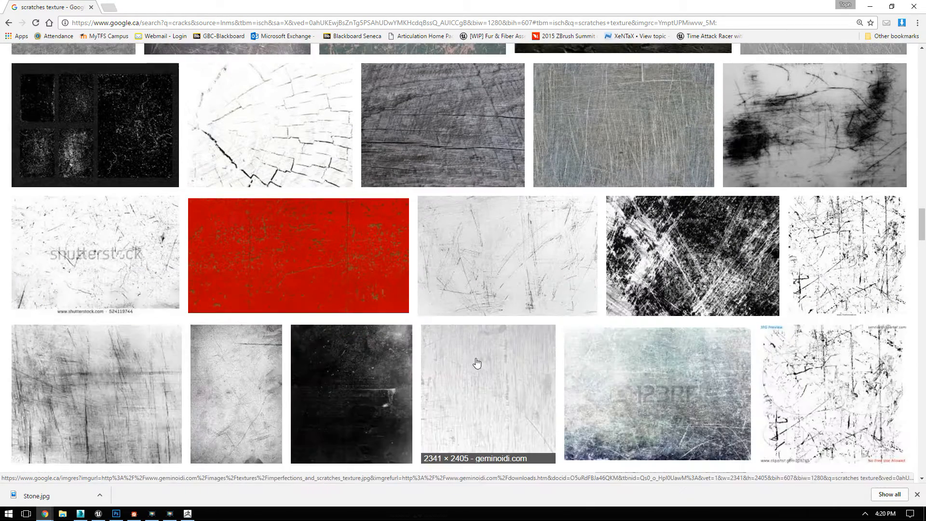
# Step: Open the preview of the "Scratches and scrapes Texture" from DeviantArt and copy the image
pyautogui.click(499, 107)
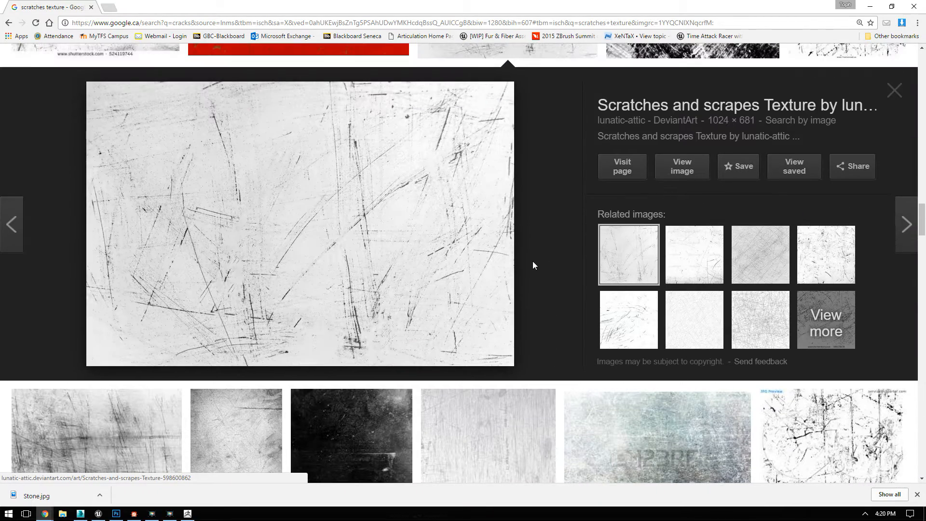
pyautogui.rightClick(282, 171)
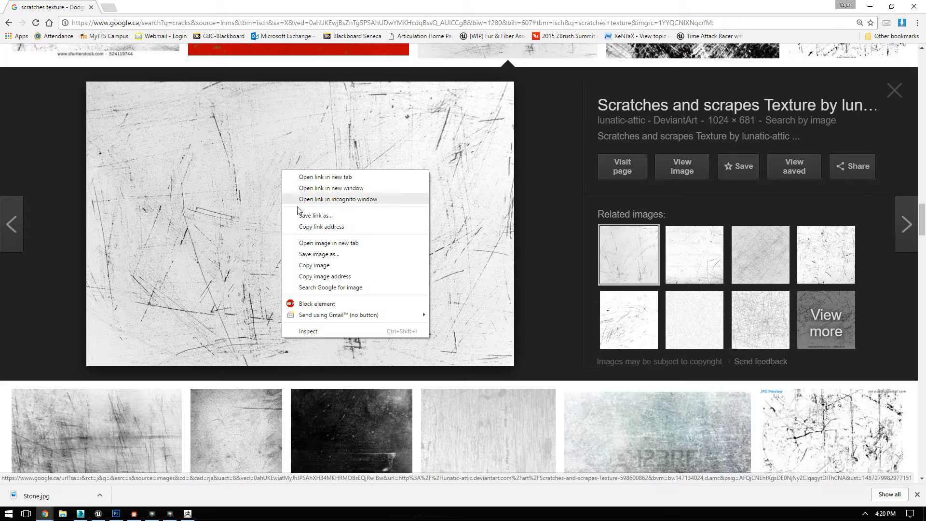
pyautogui.click(329, 265)
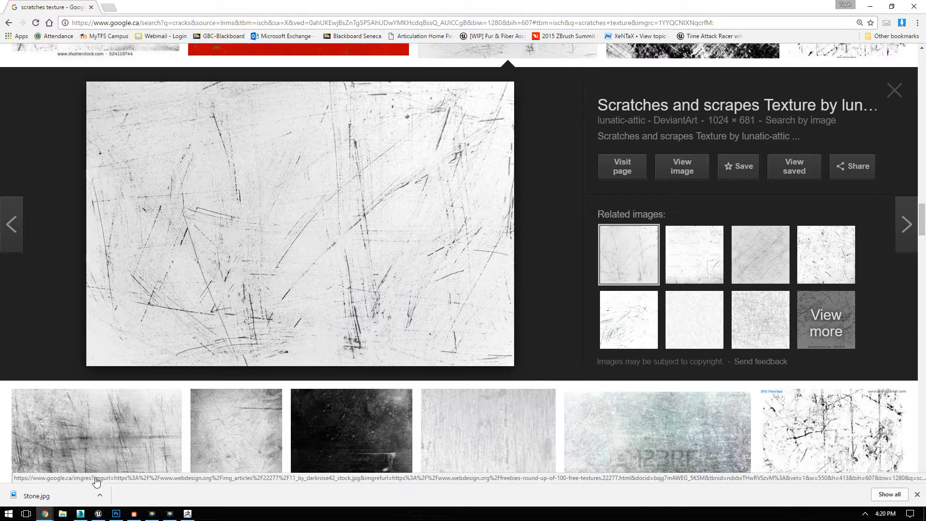
# Step: Switch to Photoshop and close the open brown stone texture document
pyautogui.click(117, 514)
pyautogui.click(570, 86)
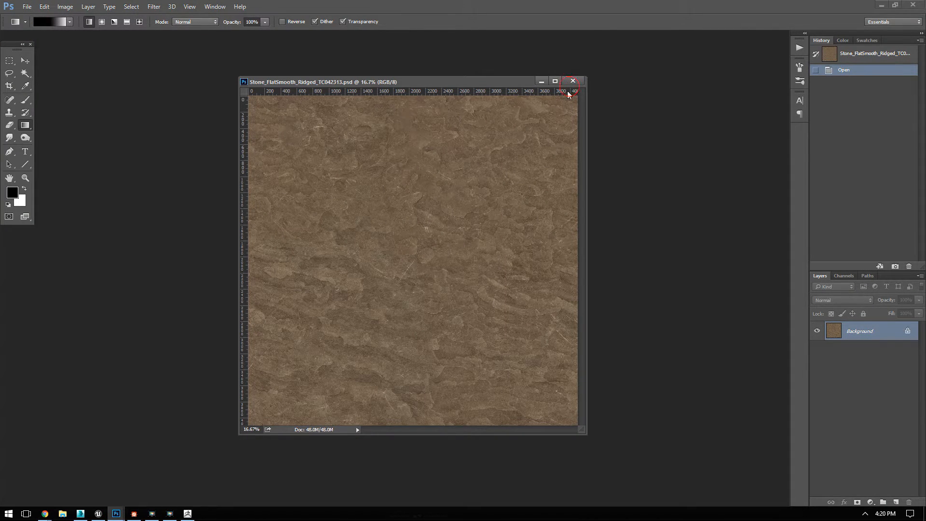
pyautogui.click(573, 81)
# Step: Create a new grayscale document from the 1024 × 681 px Clipboard preset, paste the scratches image and enlarge the document window
pyautogui.click(27, 6)
pyautogui.click(34, 18)
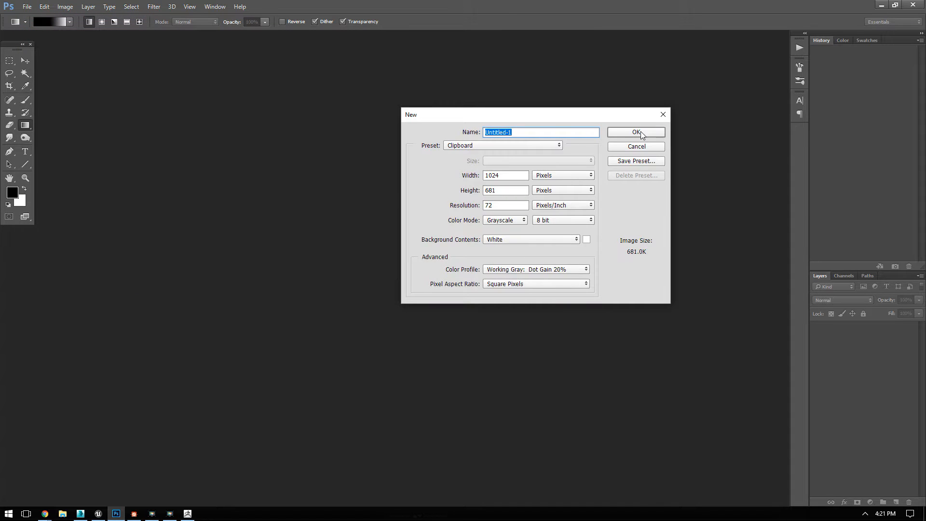
pyautogui.click(637, 131)
pyautogui.hotkey('ctrl', 'v')
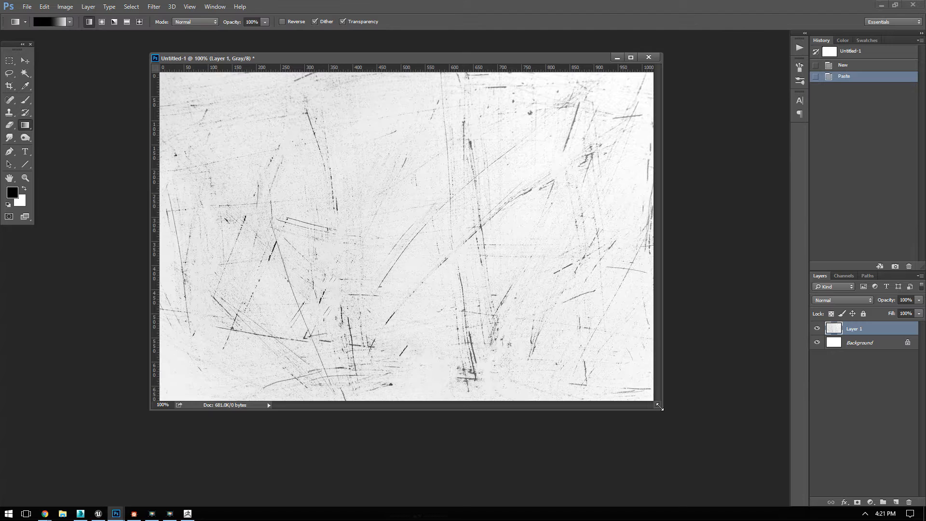
pyautogui.moveTo(659, 407); pyautogui.dragTo(698, 449)
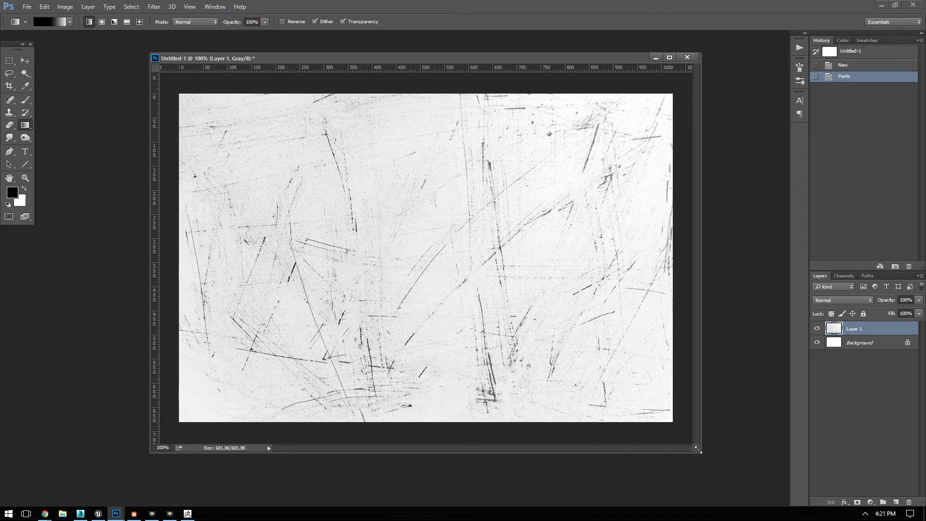
# Step: Invert the pasted scratches layer and raise its black input level with Levels until only the strongest scratches stand out on black
pyautogui.hotkey('ctrl', 'BackSpace')
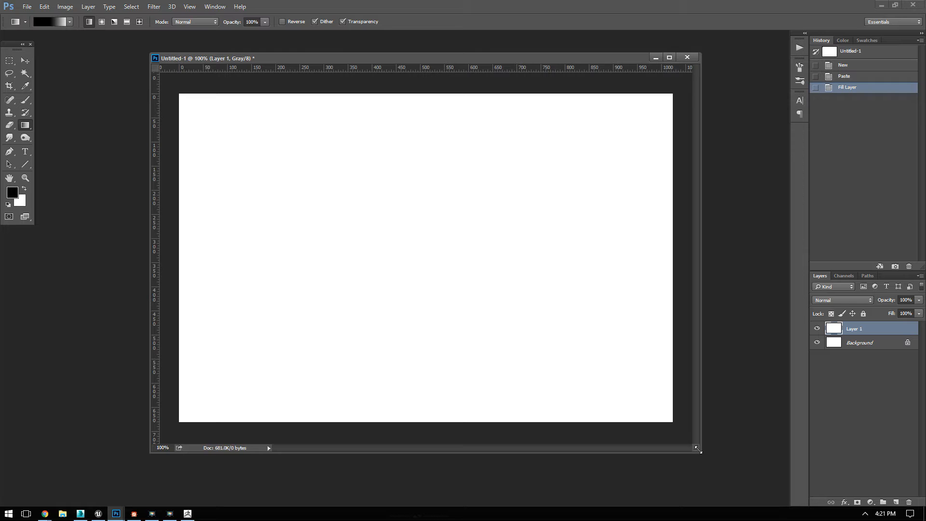
pyautogui.click(844, 76)
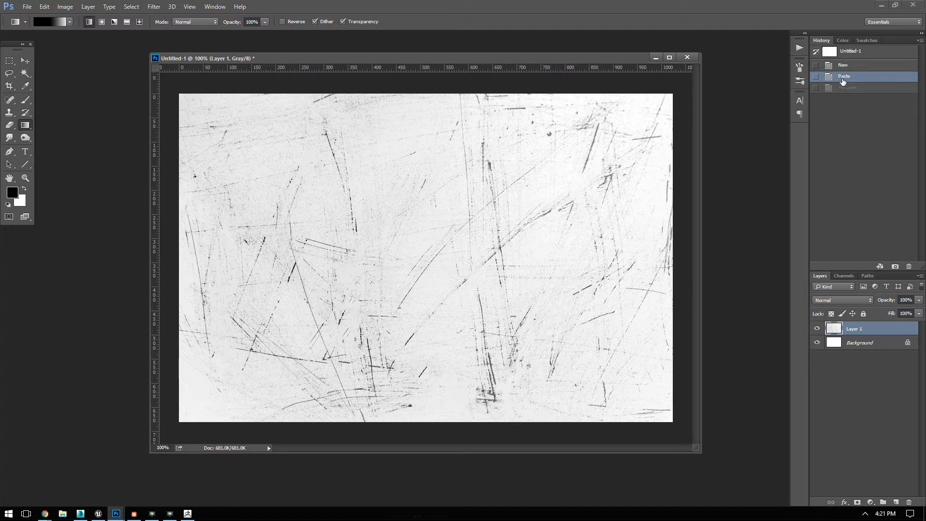
pyautogui.hotkey('ctrl', 'i')
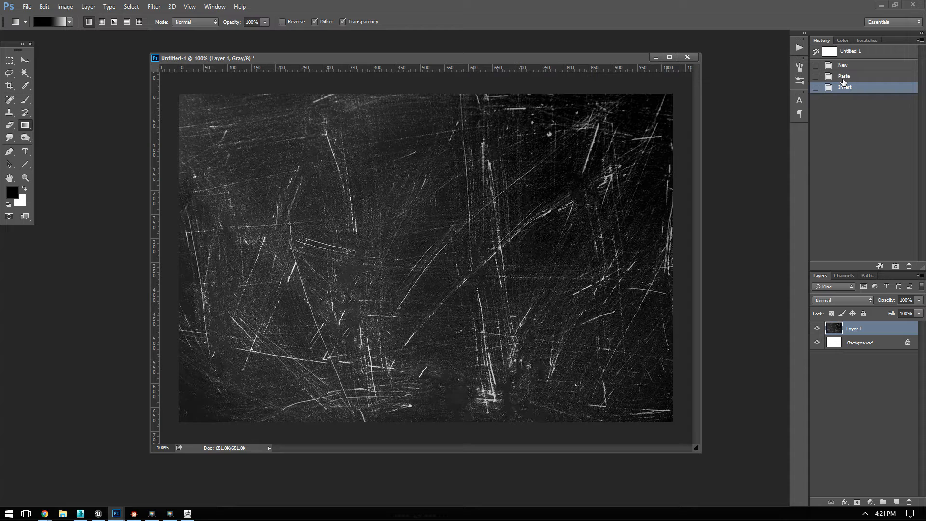
pyautogui.hotkey('ctrl', 'l')
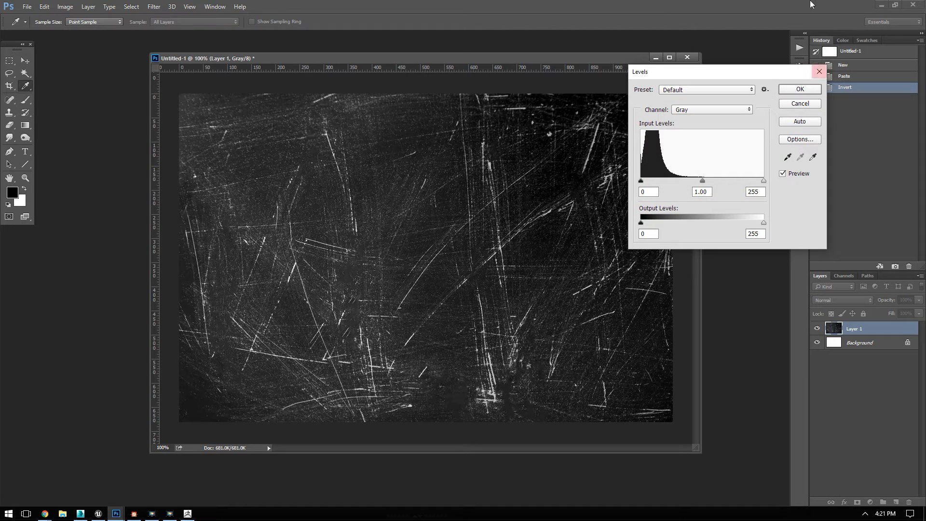
pyautogui.moveTo(641, 181); pyautogui.dragTo(736, 182)
pyautogui.click(799, 89)
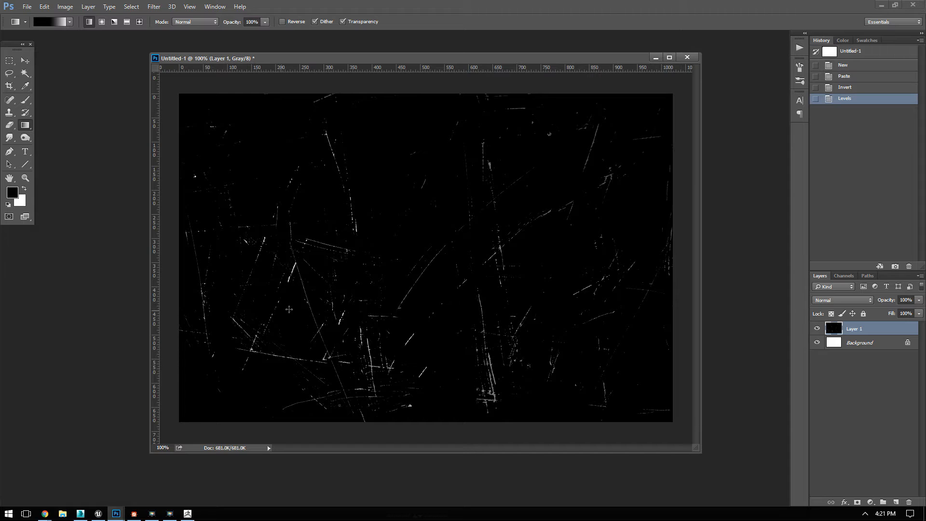
# Step: Resize the scratches image to 512 × 512 pixels with the width and height proportions unlinked
pyautogui.click(65, 7)
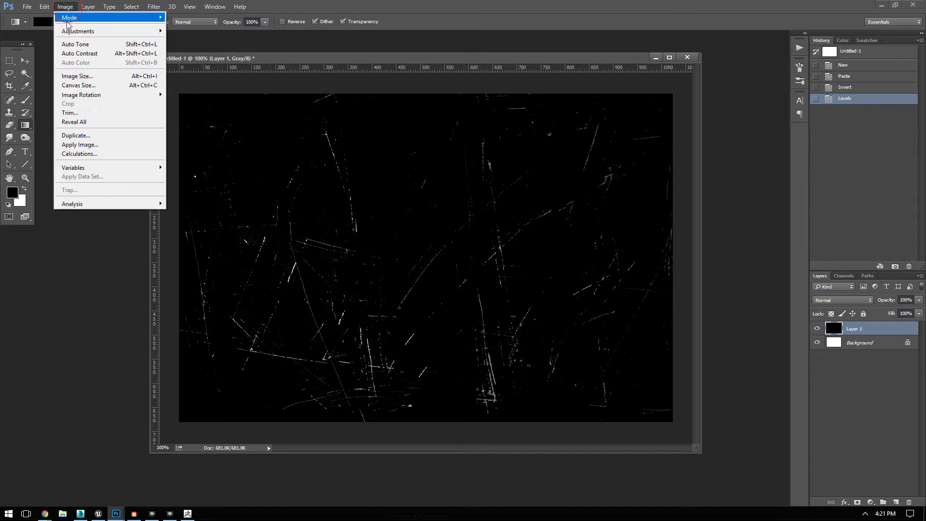
pyautogui.click(94, 77)
pyautogui.doubleClick(471, 220)
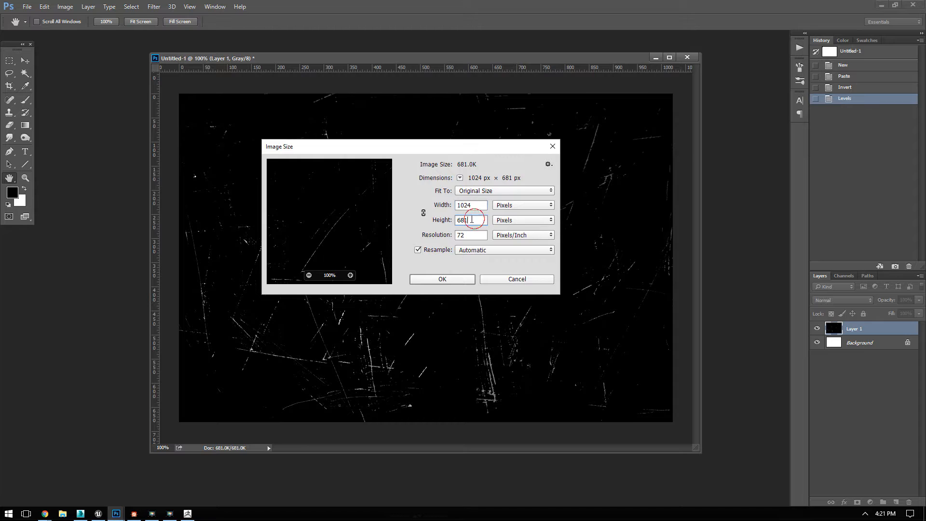
pyautogui.write('1024')
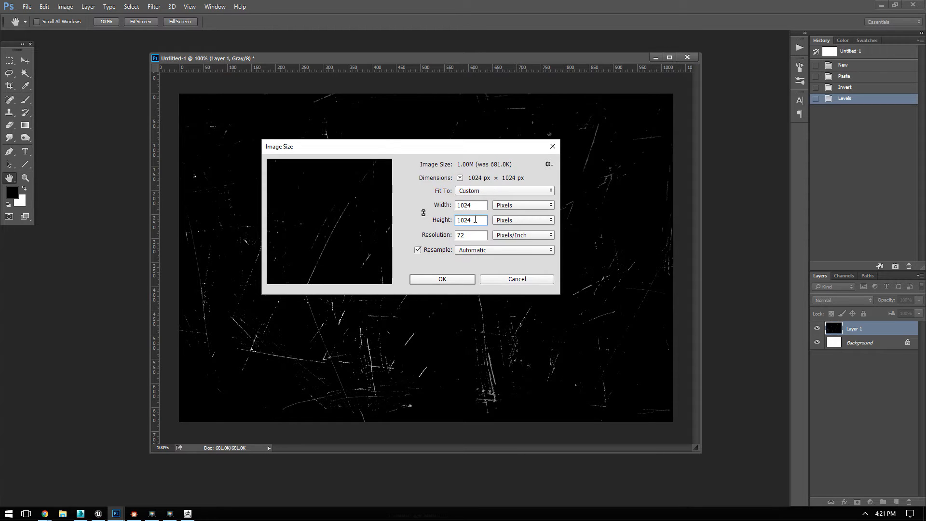
pyautogui.doubleClick(475, 205)
pyautogui.write('512')
pyautogui.click(423, 213)
pyautogui.doubleClick(471, 205)
pyautogui.write('512')
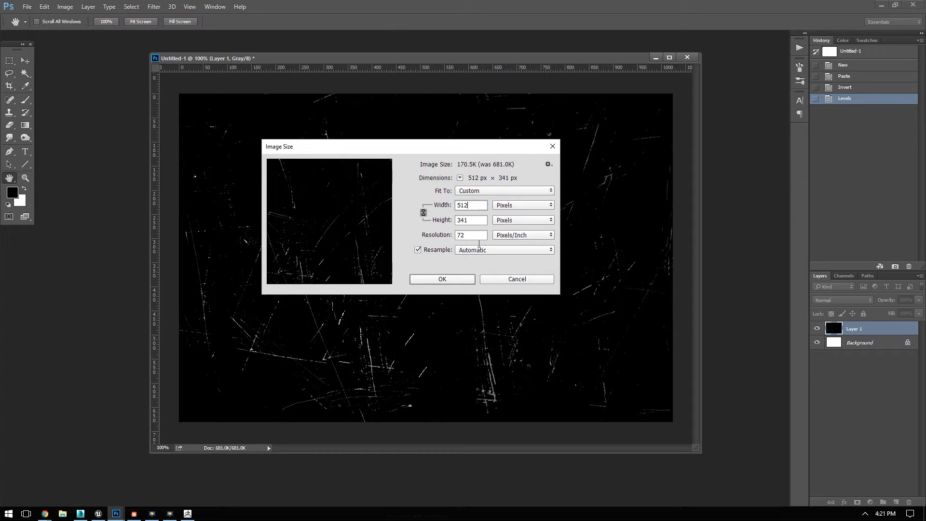
pyautogui.click(421, 213)
pyautogui.doubleClick(476, 222)
pyautogui.write('512')
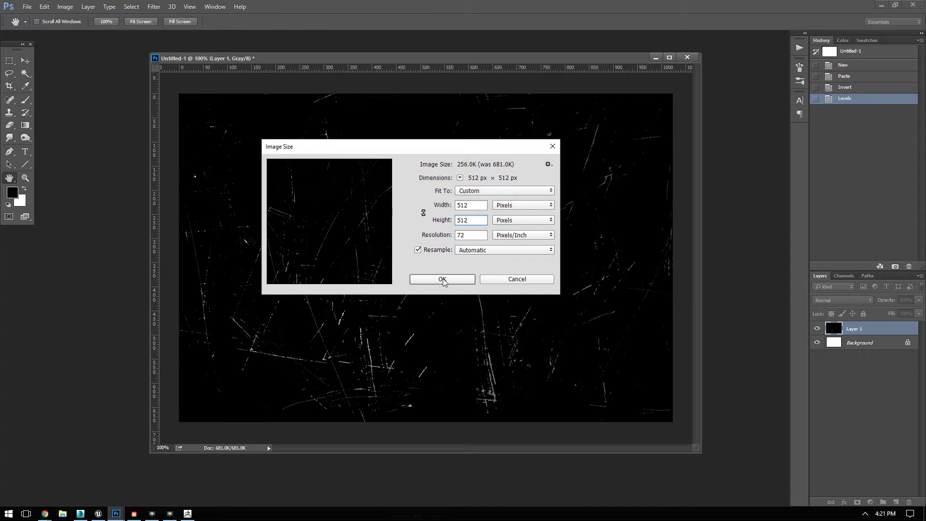
pyautogui.click(442, 279)
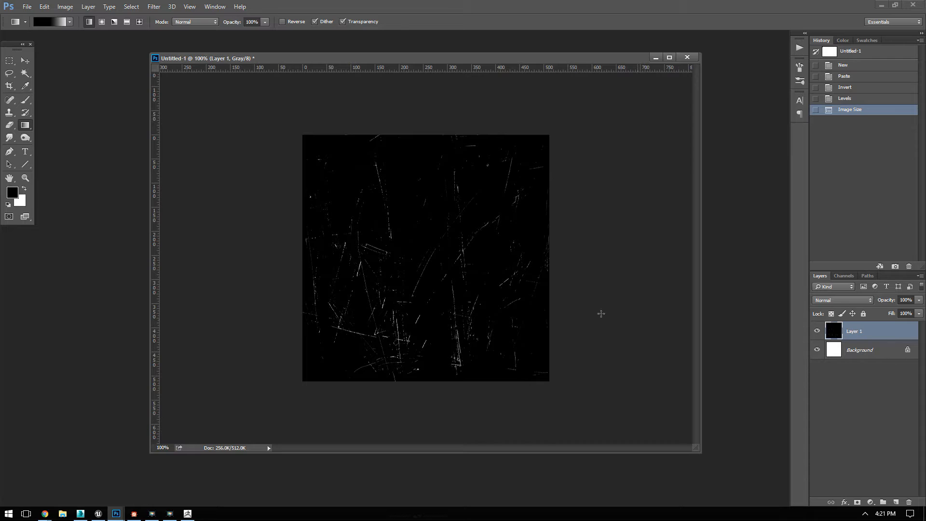
# Step: Paint black with the Brush tool around all four edges of the canvas to clear the scratches that touch the border
pyautogui.click(29, 102)
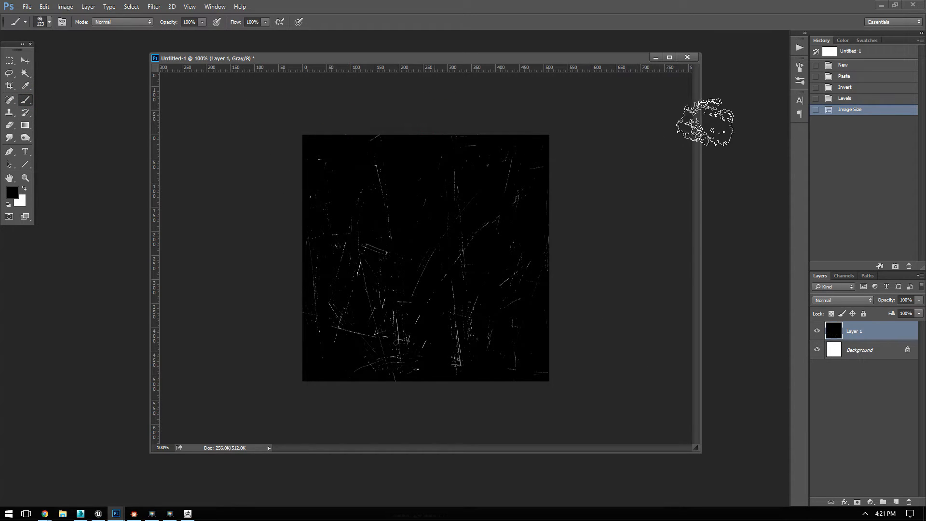
pyautogui.click(365, 127)
pyautogui.click(370, 122)
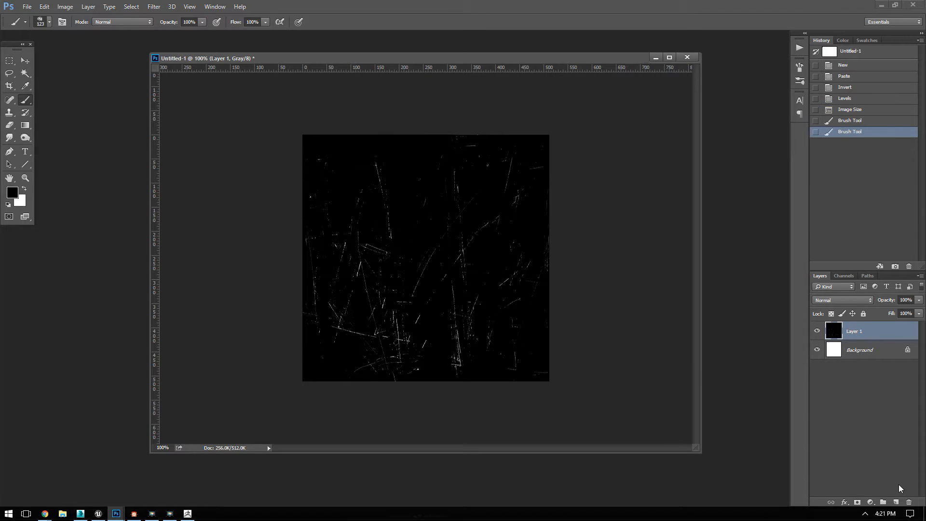
pyautogui.moveTo(273, 139)
pyautogui.mouseDown()
pyautogui.moveTo(281, 219)
pyautogui.moveTo(273, 328)
pyautogui.mouseUp()
pyautogui.moveTo(277, 168); pyautogui.dragTo(285, 384)
pyautogui.click(289, 381)
pyautogui.click(345, 378)
pyautogui.click(389, 375)
pyautogui.click(432, 370)
pyautogui.click(466, 373)
pyautogui.click(507, 366)
pyautogui.click(545, 354)
pyautogui.click(555, 301)
pyautogui.click(562, 241)
pyautogui.click(531, 155)
pyautogui.click(558, 135)
pyautogui.click(503, 116)
pyautogui.click(449, 120)
pyautogui.click(264, 214)
pyautogui.click(269, 311)
pyautogui.click(286, 374)
pyautogui.click(401, 389)
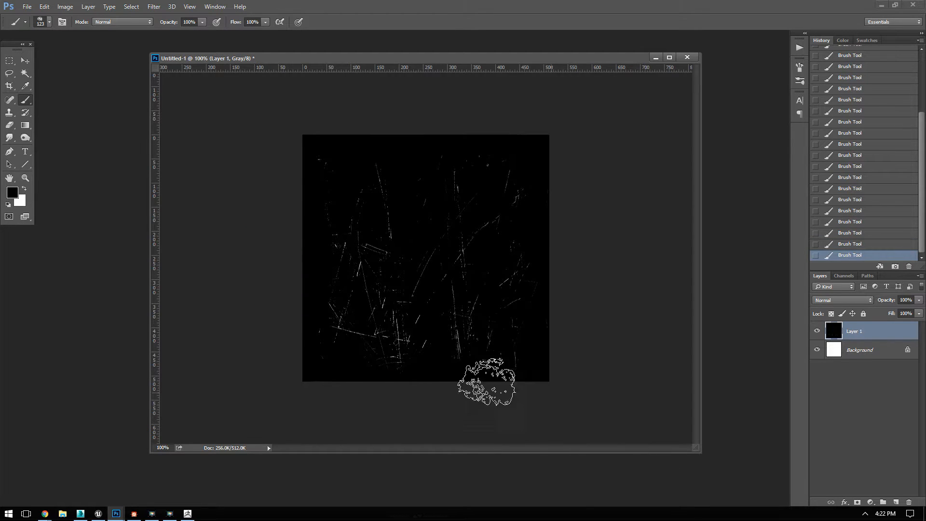
# Step: Save the image in the RCC folder as ScratchesMedium.psd
pyautogui.hotkey('ctrl', 's')
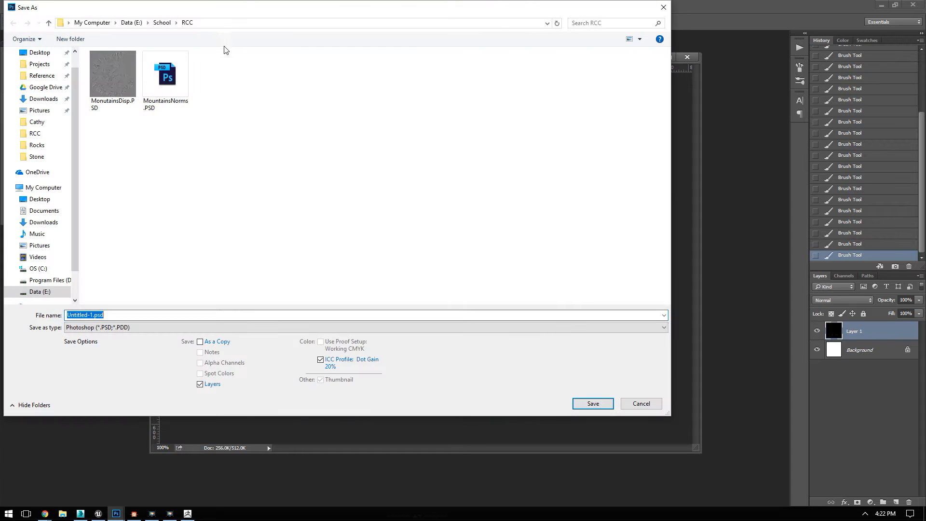
pyautogui.write('Scm')
pyautogui.press('Return')
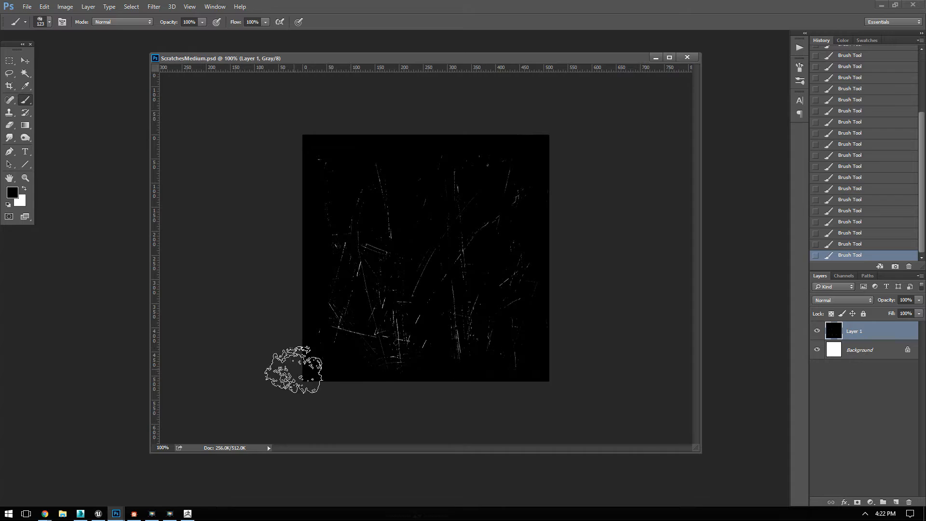
# Step: Switch to ZBrush and import ScratchesMedium.psd from the School > RCC folder as the brush alpha
pyautogui.click(187, 514)
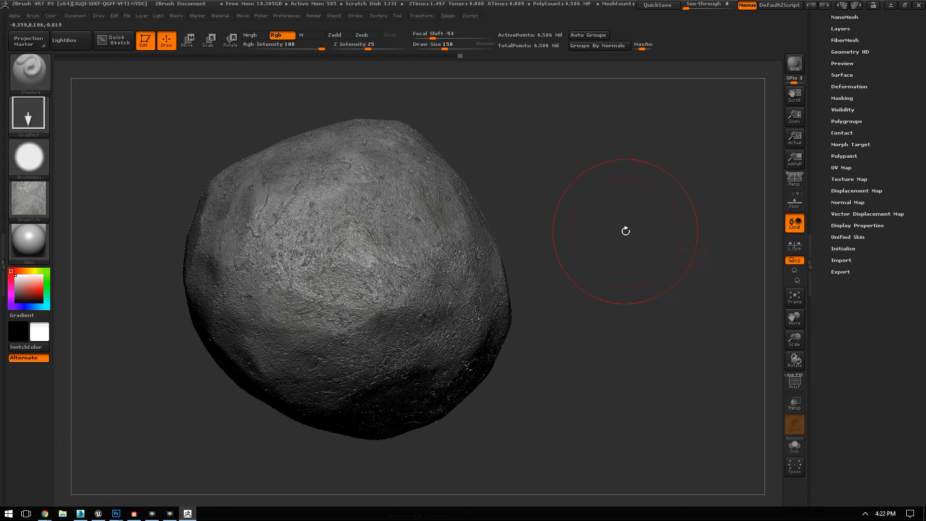
pyautogui.moveTo(605, 242); pyautogui.dragTo(660, 249)
pyautogui.click(29, 157)
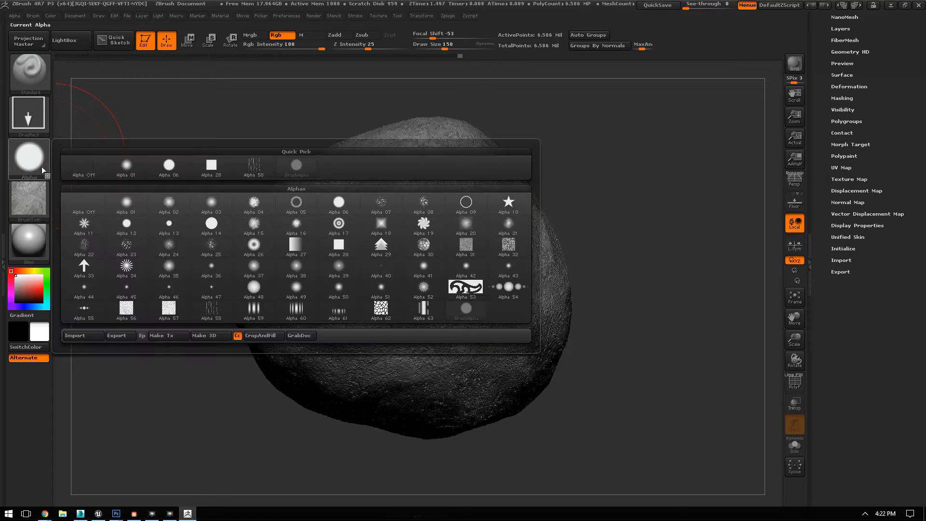
pyautogui.click(80, 335)
pyautogui.click(128, 25)
pyautogui.doubleClick(102, 160)
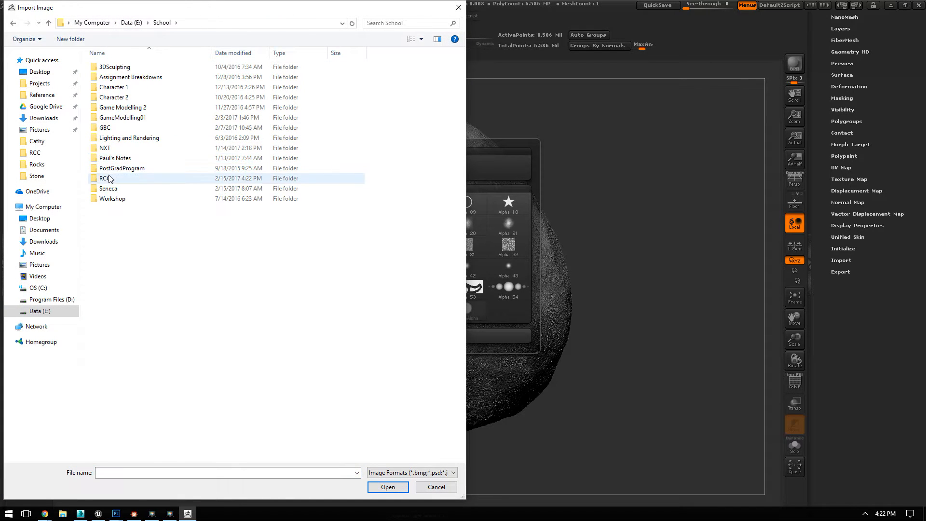
pyautogui.doubleClick(103, 175)
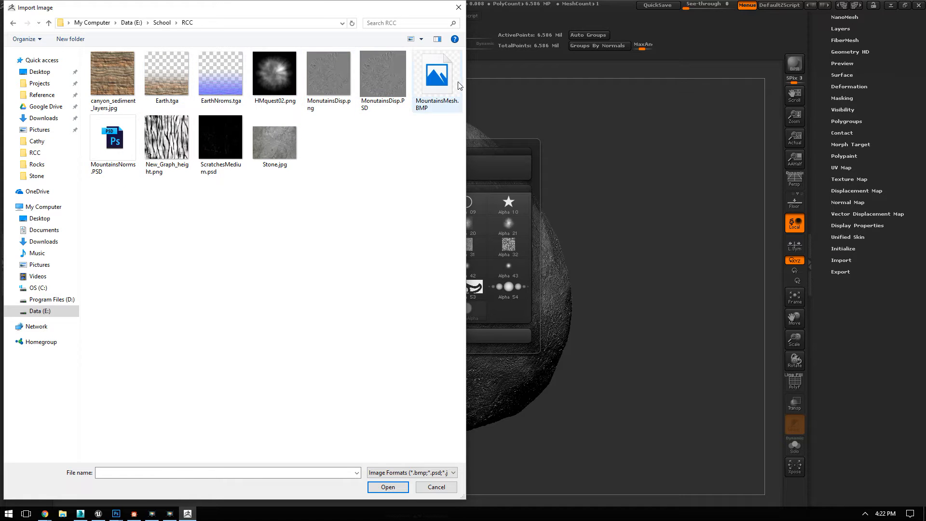
pyautogui.doubleClick(212, 140)
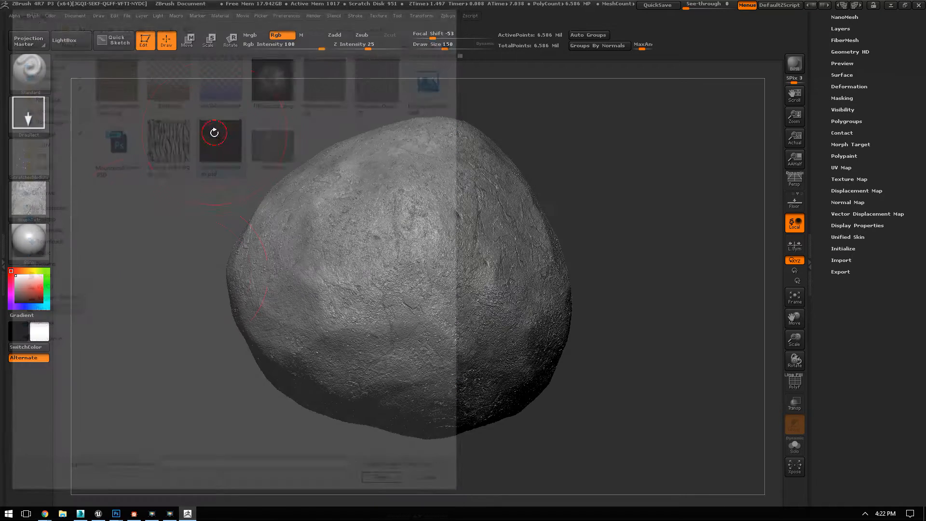
# Step: Turn off the brush texture and sample the stone's grey as the paint colour
pyautogui.click(32, 200)
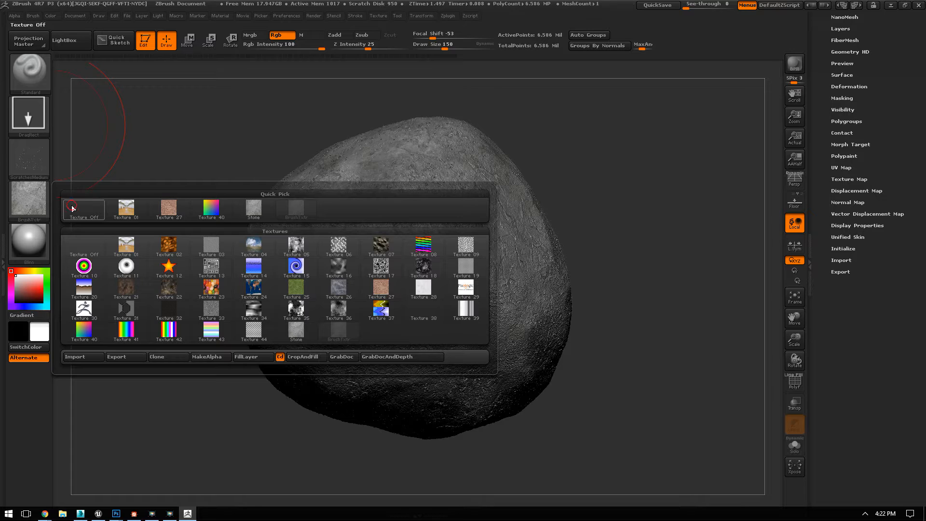
pyautogui.click(72, 206)
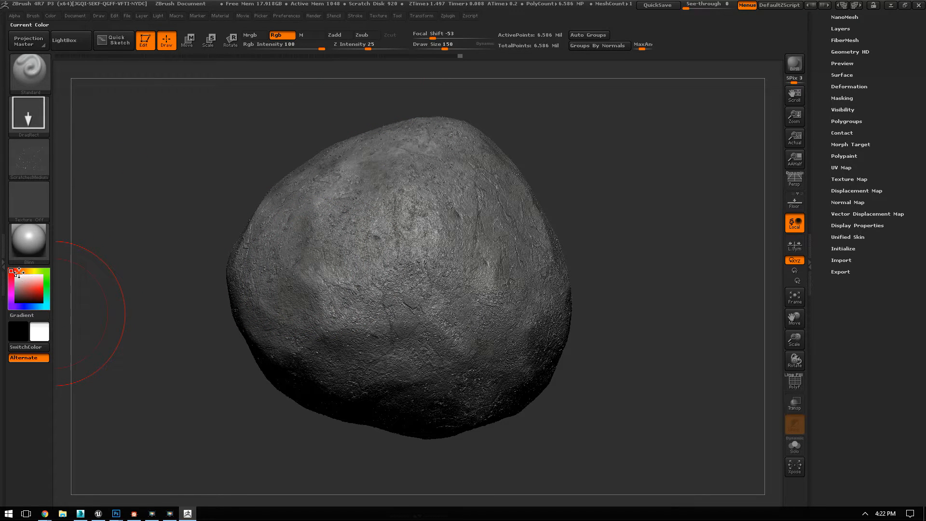
pyautogui.moveTo(38, 331); pyautogui.dragTo(407, 246)
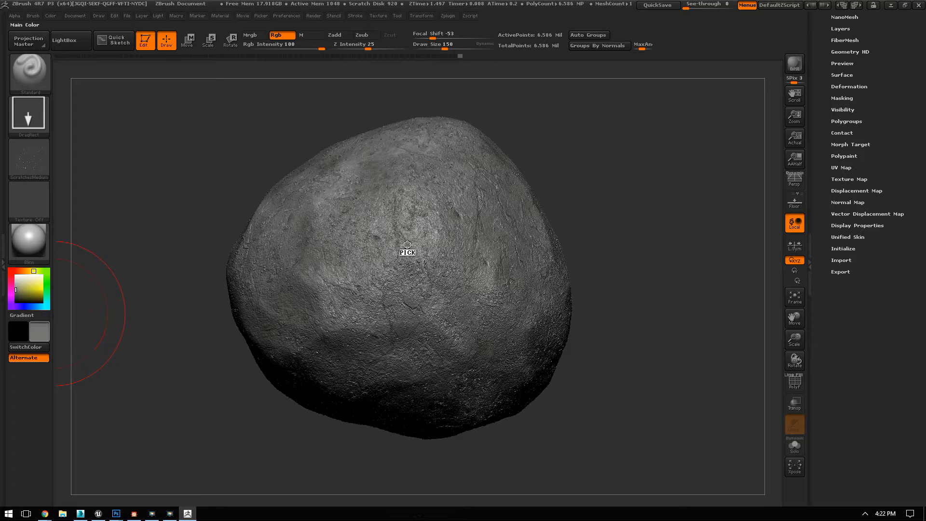
# Step: Set the paint colour to a dark reddish grey, R 32, G 25, B 25, using the full Color palette
pyautogui.click(3, 264)
pyautogui.click(163, 15)
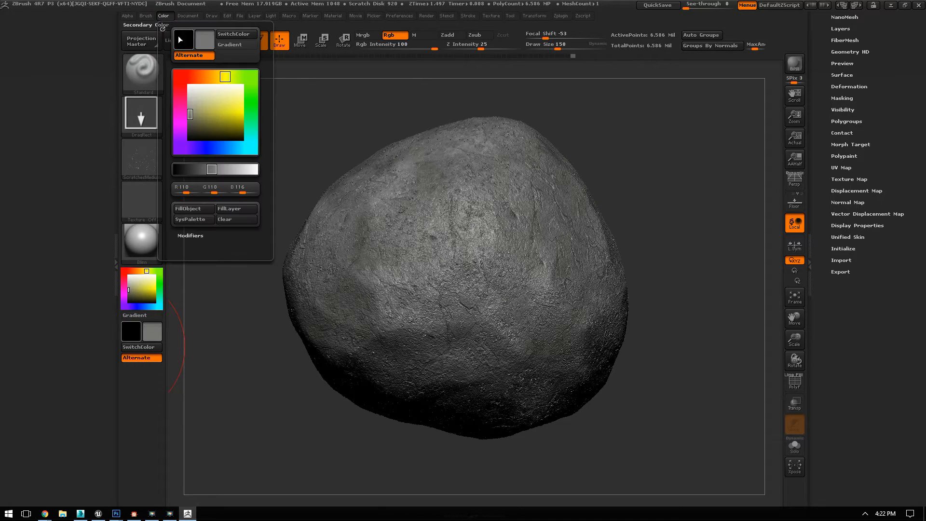
pyautogui.moveTo(162, 28); pyautogui.dragTo(53, 22)
pyautogui.click(23, 167)
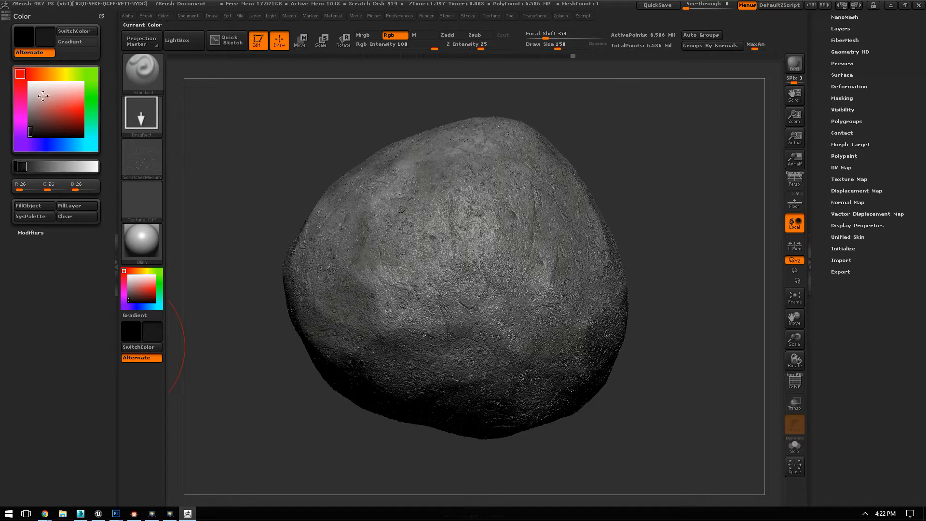
pyautogui.click(28, 72)
pyautogui.click(34, 128)
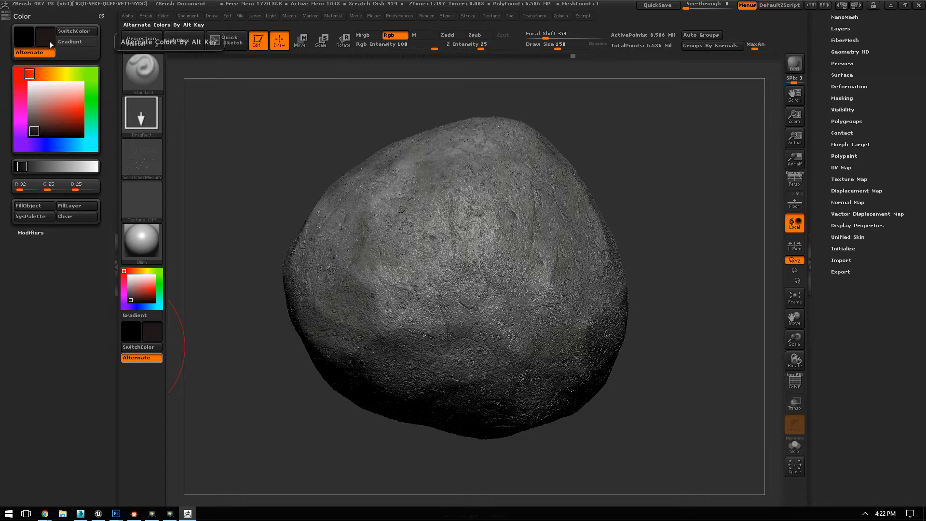
pyautogui.click(115, 157)
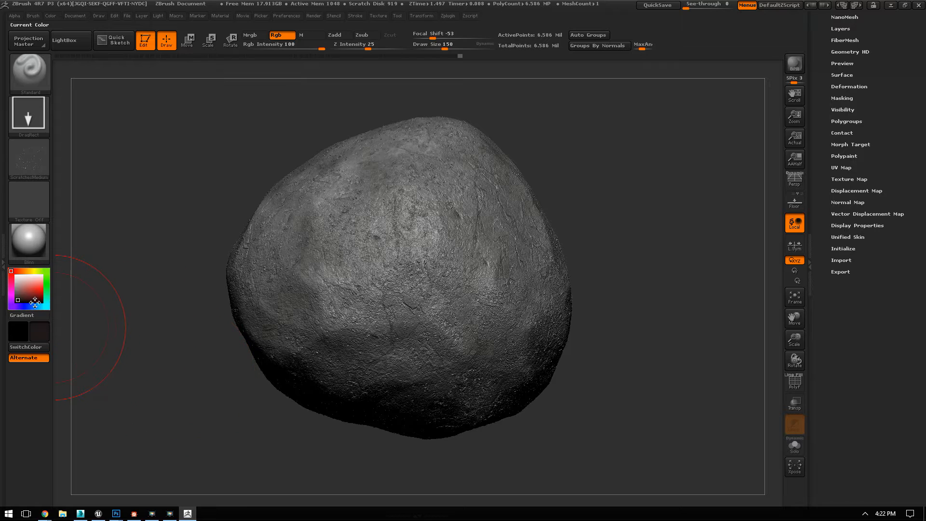
# Step: Shift the dark paint colour's hue toward orange and enable Zsub so the brush cuts into the surface
pyautogui.moveTo(16, 270); pyautogui.dragTo(21, 270)
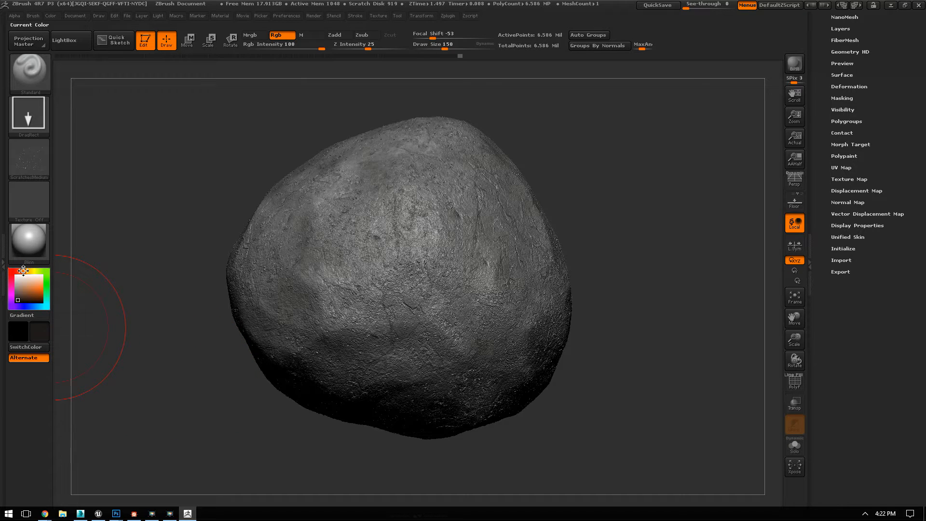
pyautogui.moveTo(43, 332)
pyautogui.click(362, 35)
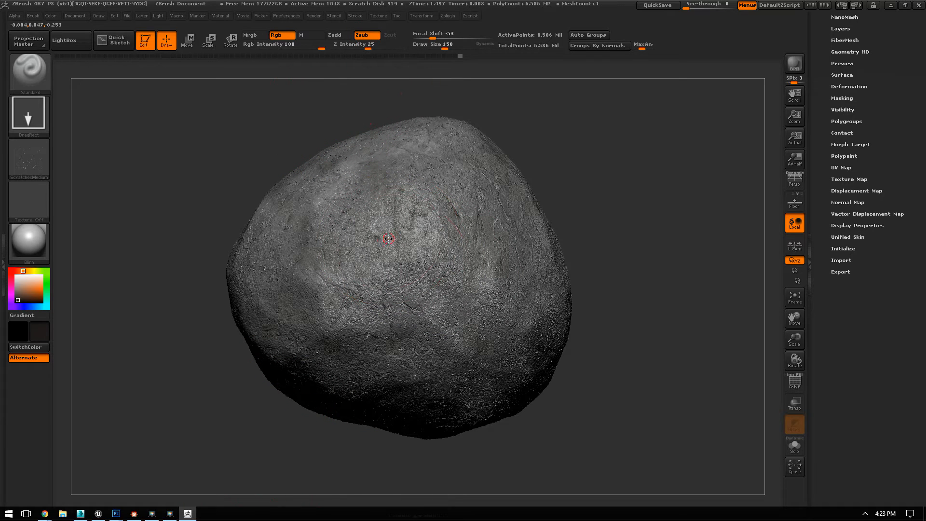
# Step: Stamp the first dark, carved scratches onto the stone's faces with DragRect strokes of the scratches alpha
pyautogui.moveTo(401, 295)
pyautogui.mouseDown()
pyautogui.moveTo(458, 386)
pyautogui.moveTo(563, 415)
pyautogui.moveTo(585, 391)
pyautogui.moveTo(618, 309)
pyautogui.mouseUp()
pyautogui.keyDown('alt'); pyautogui.moveTo(631, 197); pyautogui.dragTo(690, 238); pyautogui.keyUp('alt')
pyautogui.moveTo(654, 142); pyautogui.dragTo(603, 2)
pyautogui.moveTo(696, 420)
pyautogui.keyDown('alt'); pyautogui.mouseDown()
pyautogui.moveTo(587, 378)
pyautogui.moveTo(496, 383)
pyautogui.moveTo(478, 367)
pyautogui.mouseUp(); pyautogui.keyUp('alt')
pyautogui.moveTo(462, 276); pyautogui.dragTo(452, 295)
pyautogui.moveTo(550, 176); pyautogui.dragTo(639, 179)
pyautogui.moveTo(669, 152); pyautogui.dragTo(627, 166)
pyautogui.moveTo(633, 205); pyautogui.dragTo(594, 146)
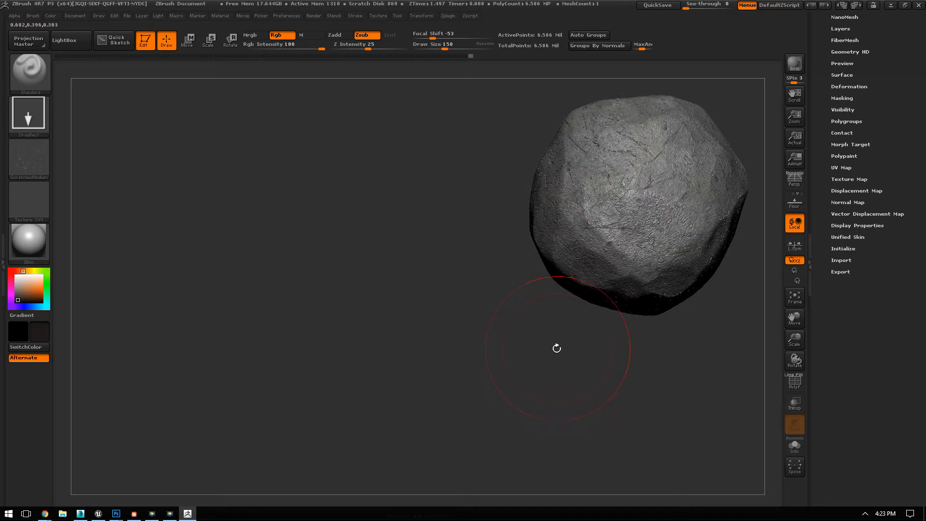
# Step: Extend the scratch stamps over the neighbouring faces of the stone, varying their size and direction
pyautogui.moveTo(557, 347); pyautogui.dragTo(516, 313)
pyautogui.moveTo(534, 269); pyautogui.dragTo(574, 263)
pyautogui.moveTo(670, 236)
pyautogui.mouseDown()
pyautogui.moveTo(620, 231)
pyautogui.moveTo(591, 273)
pyautogui.mouseUp()
pyautogui.moveTo(641, 200); pyautogui.dragTo(608, 231)
pyautogui.moveTo(744, 284); pyautogui.dragTo(367, 363)
pyautogui.moveTo(624, 249); pyautogui.dragTo(550, 328)
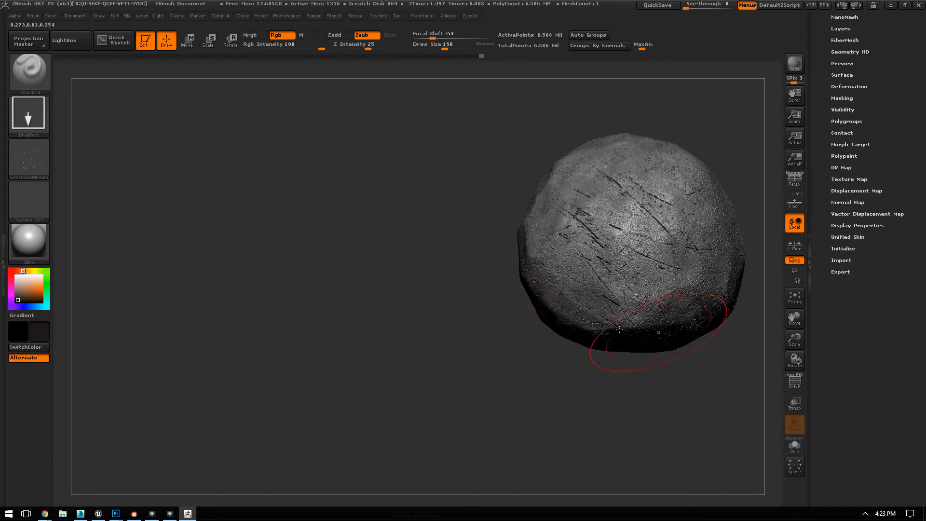
pyautogui.moveTo(743, 214); pyautogui.dragTo(430, 337)
pyautogui.moveTo(536, 285); pyautogui.dragTo(476, 248)
pyautogui.moveTo(433, 297)
pyautogui.mouseDown()
pyautogui.moveTo(362, 352)
pyautogui.moveTo(404, 253)
pyautogui.mouseUp()
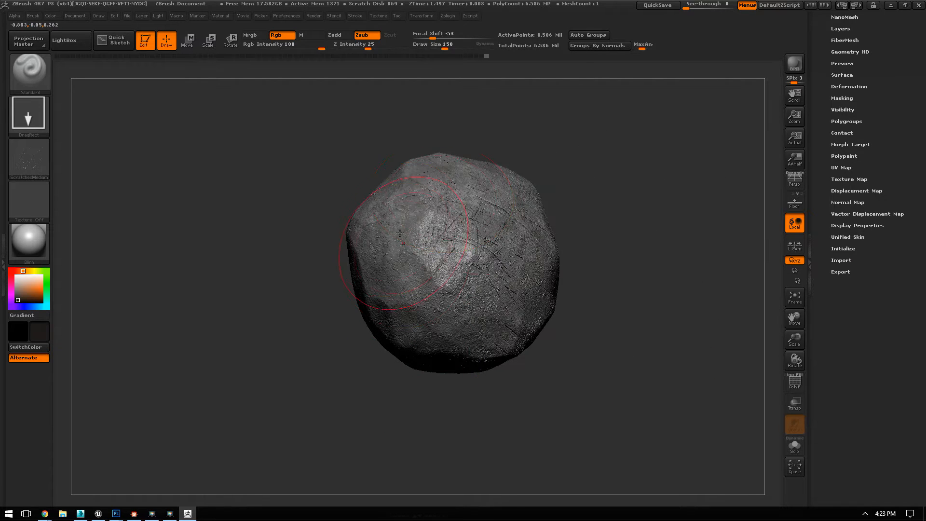
# Step: Stamp more scratches onto the still bare sides of the stone with differently angled DragRect strokes
pyautogui.moveTo(326, 373); pyautogui.dragTo(338, 275)
pyautogui.moveTo(340, 222); pyautogui.dragTo(402, 256)
pyautogui.moveTo(482, 345); pyautogui.dragTo(512, 271)
pyautogui.moveTo(415, 227); pyautogui.dragTo(440, 327)
pyautogui.moveTo(559, 294)
pyautogui.mouseDown()
pyautogui.moveTo(606, 219)
pyautogui.moveTo(579, 282)
pyautogui.mouseUp()
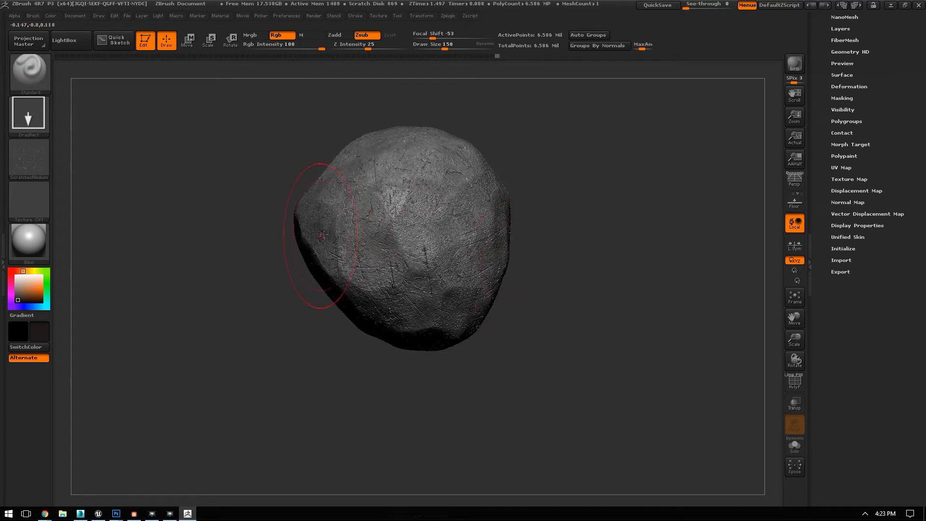
pyautogui.moveTo(610, 250); pyautogui.dragTo(566, 327)
pyautogui.moveTo(687, 275); pyautogui.dragTo(591, 287)
pyautogui.moveTo(530, 268); pyautogui.dragTo(617, 312)
pyautogui.moveTo(691, 213); pyautogui.dragTo(609, 234)
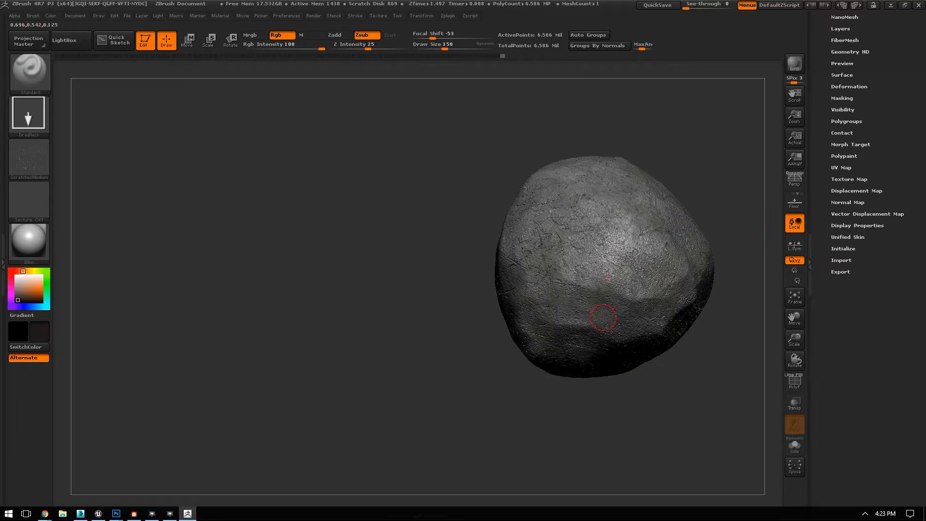
# Step: Finish the scratch coverage on the remaining faces, then frame the stone and check the carved marks up close
pyautogui.moveTo(424, 323); pyautogui.dragTo(506, 217)
pyautogui.moveTo(360, 271); pyautogui.dragTo(546, 326)
pyautogui.keyDown('alt'); pyautogui.moveTo(633, 193); pyautogui.dragTo(669, 347); pyautogui.keyUp('alt')
pyautogui.press('f')
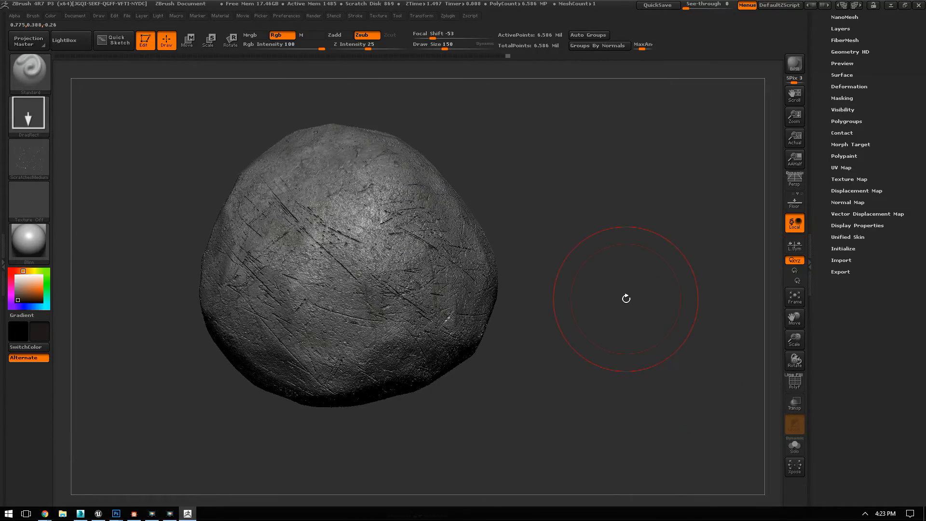
pyautogui.moveTo(619, 239); pyautogui.dragTo(611, 269)
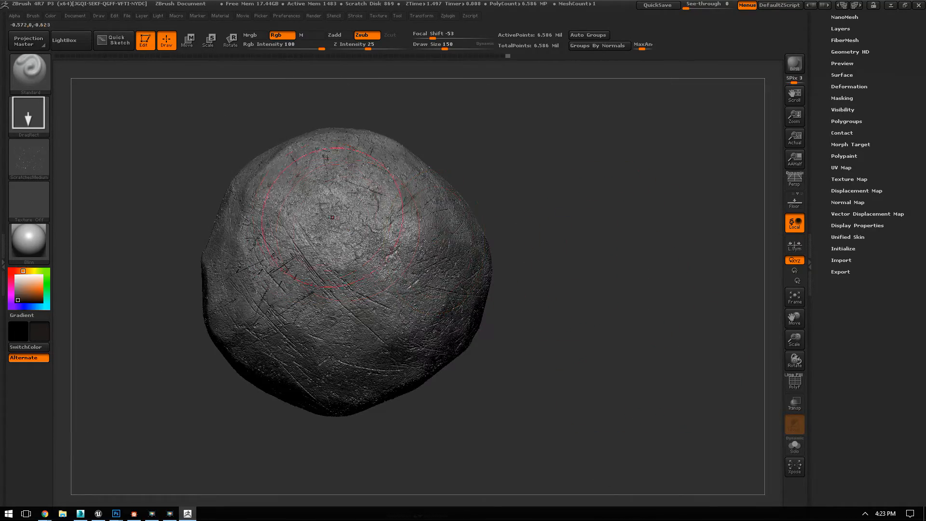
pyautogui.moveTo(552, 180); pyautogui.dragTo(649, 259)
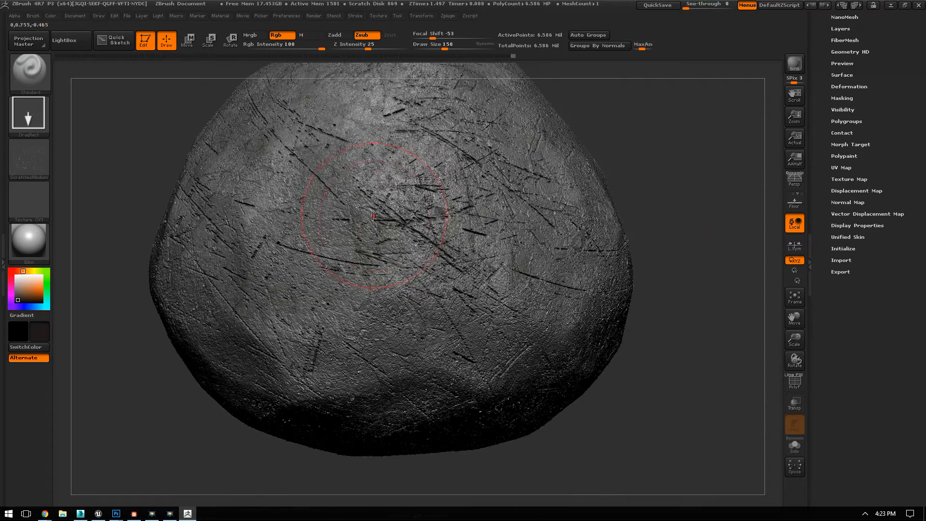
pyautogui.moveTo(685, 160); pyautogui.dragTo(653, 181)
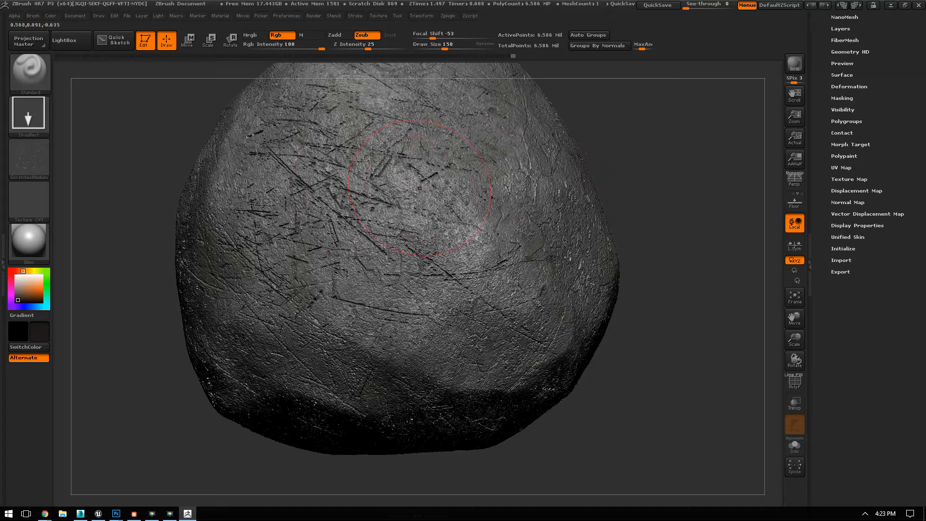
# Step: Reset the Standard brush to a Dots stroke without alpha, white as main colour and Rgb painting off
pyautogui.click(16, 111)
pyautogui.click(99, 161)
pyautogui.click(15, 276)
pyautogui.click(289, 37)
pyautogui.click(29, 114)
pyautogui.click(83, 124)
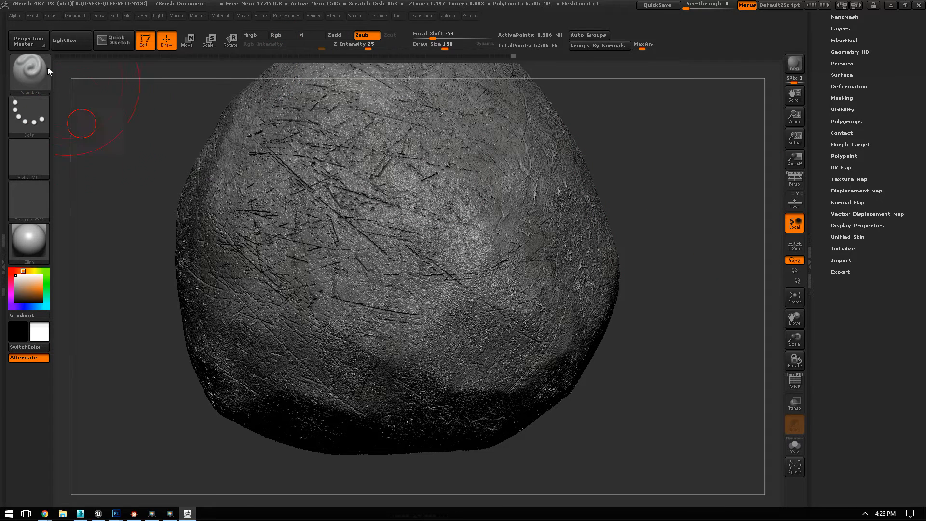
# Step: Lower the stone to subdivision level 1 and unwrap its UVs with UV Master, keeping Symmetry on
pyautogui.moveTo(657, 147)
pyautogui.keyDown('alt'); pyautogui.mouseDown()
pyautogui.moveTo(526, 145)
pyautogui.moveTo(586, 276)
pyautogui.moveTo(580, 269)
pyautogui.mouseUp(); pyautogui.keyUp('alt')
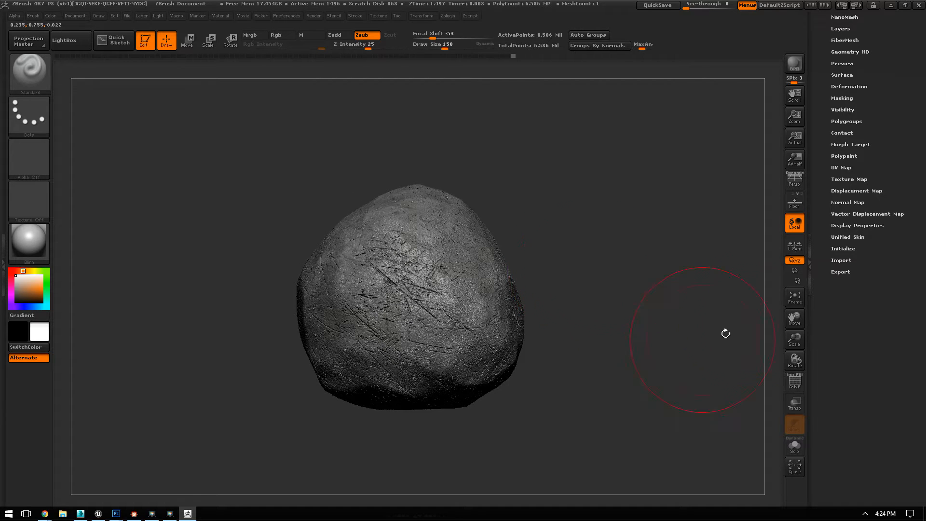
pyautogui.scroll(5, 861, 202)
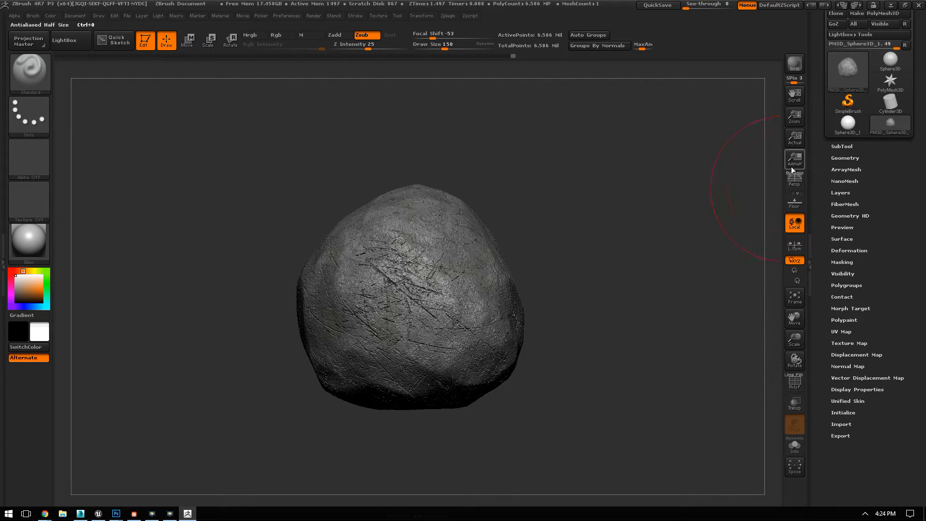
pyautogui.click(848, 157)
pyautogui.moveTo(848, 180); pyautogui.dragTo(825, 181)
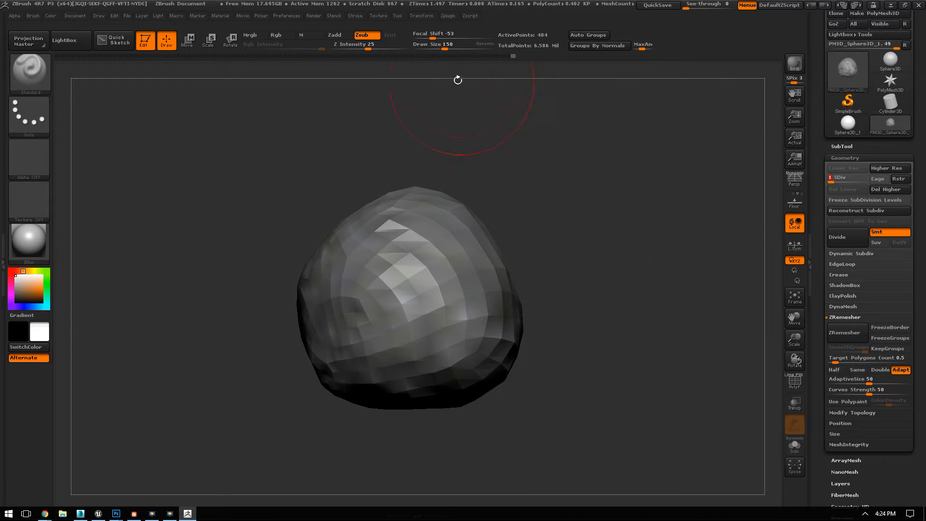
pyautogui.click(447, 16)
pyautogui.click(473, 183)
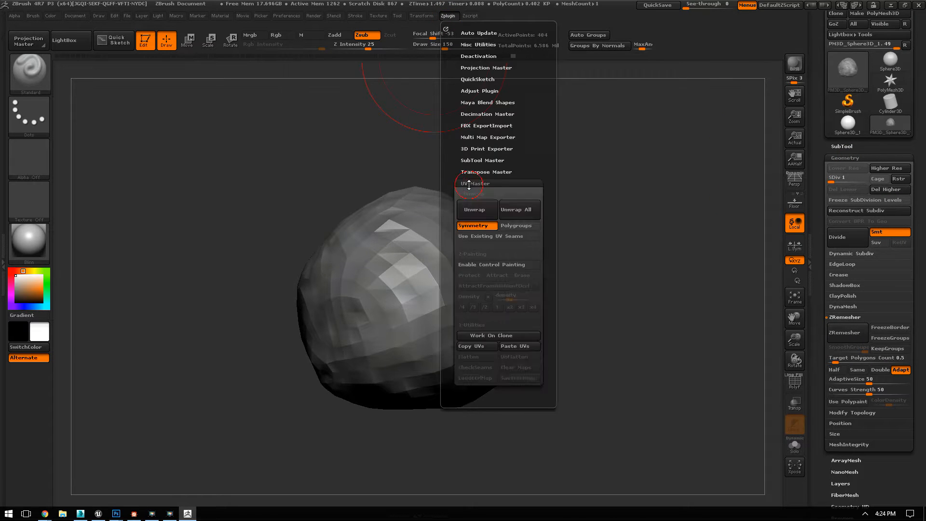
pyautogui.scroll(1, 453, 95)
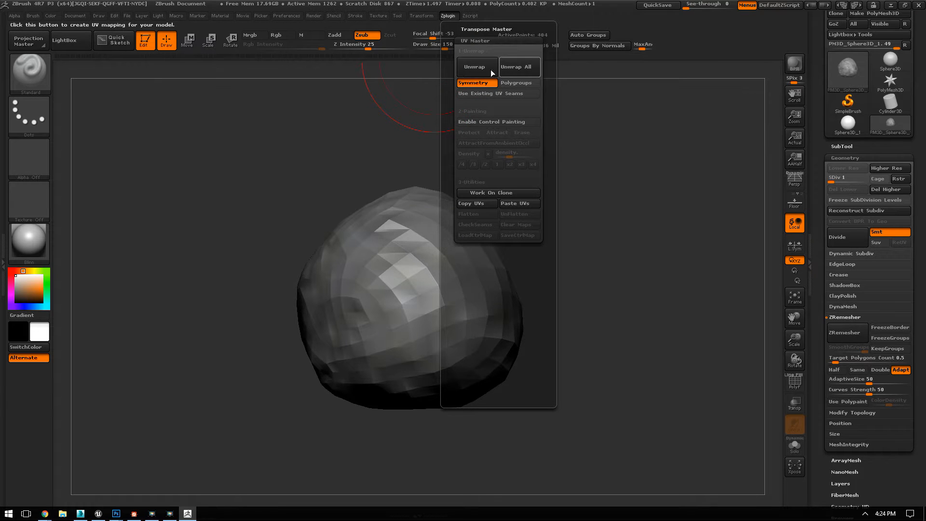
pyautogui.click(478, 66)
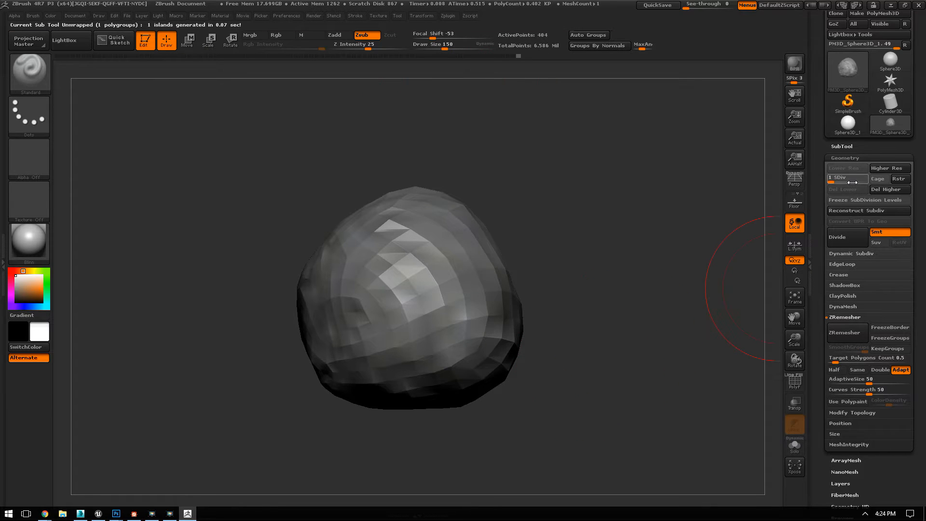
# Step: Create a tangent normal map for the stone with the green channel flipped (FlipG)
pyautogui.click(848, 159)
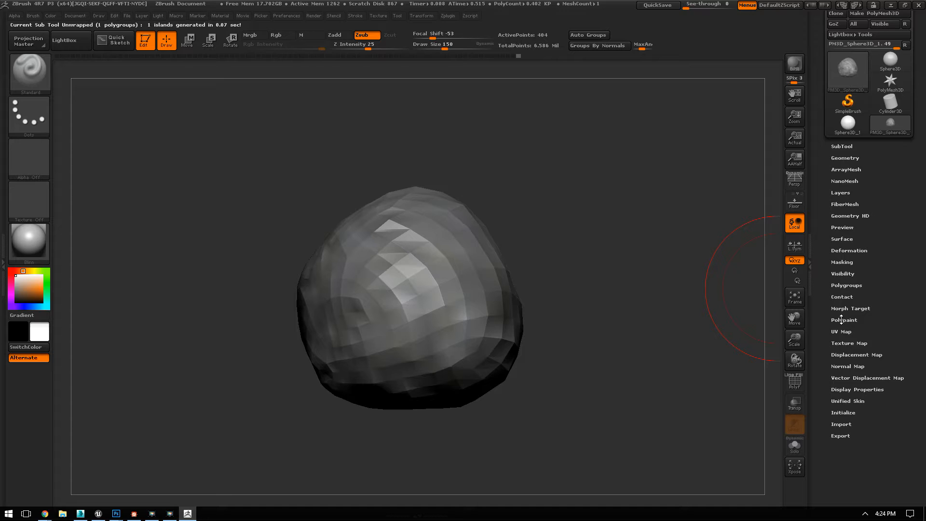
pyautogui.click(852, 366)
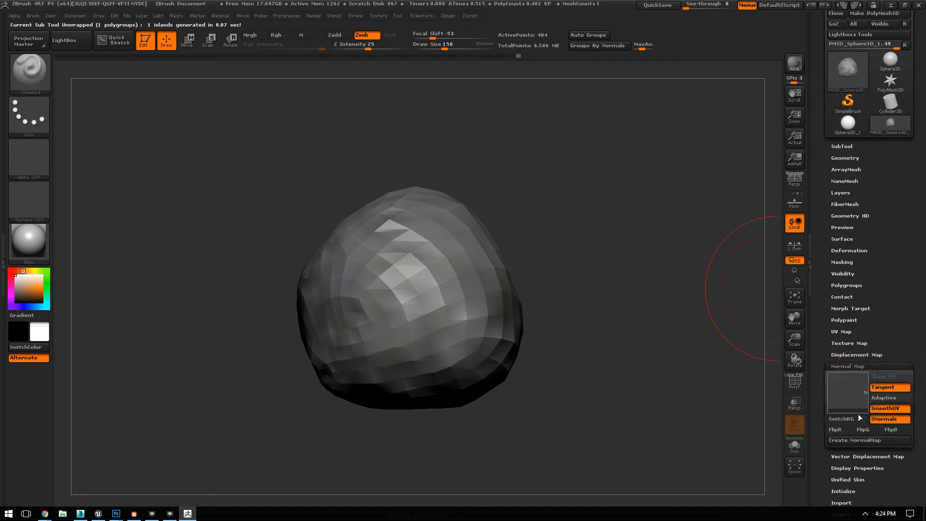
pyautogui.click(859, 441)
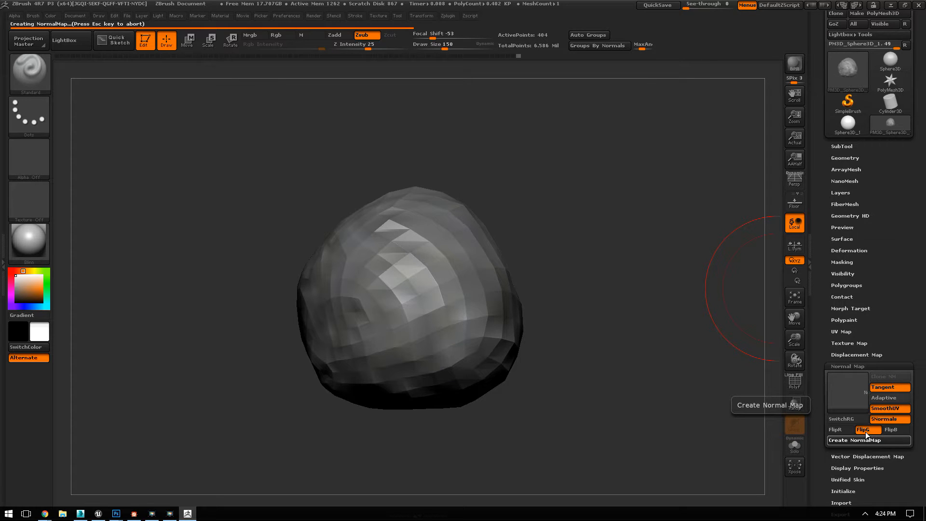
pyautogui.moveTo(850, 362); pyautogui.dragTo(841, 318)
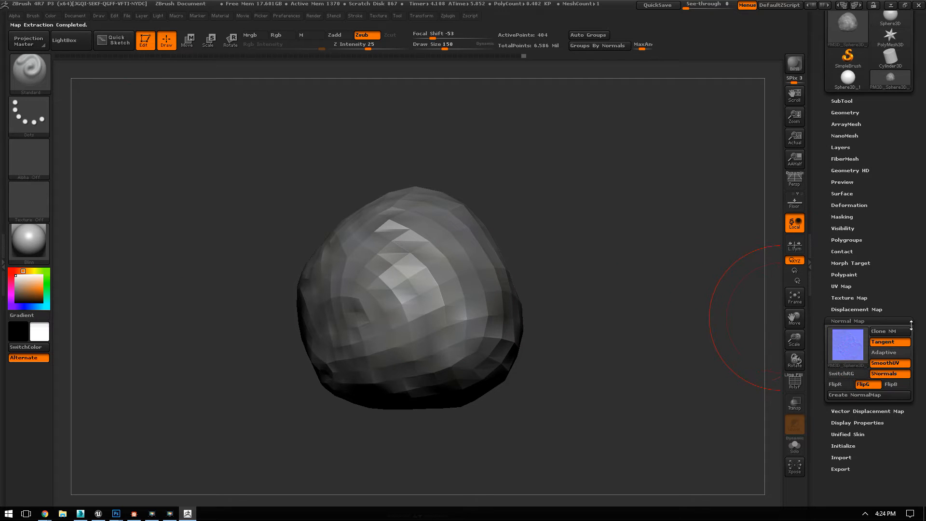
# Step: Clone the normal map to the texture library and export it as StonesNormals.PSD in the RCC folder
pyautogui.click(886, 332)
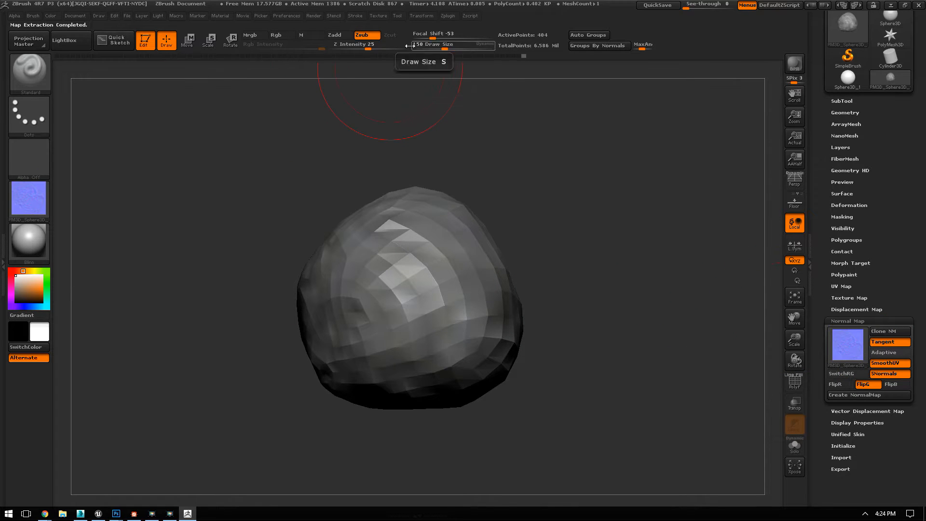
pyautogui.click(355, 16)
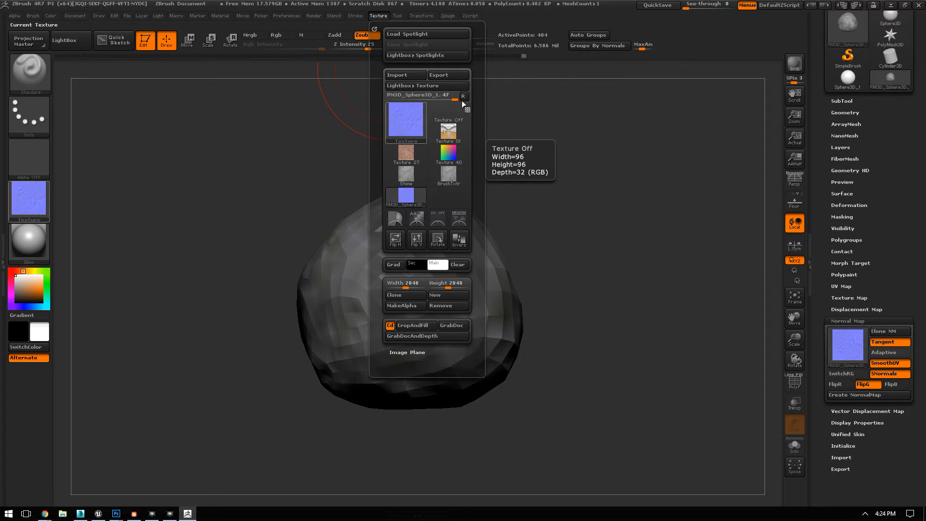
pyautogui.click(447, 76)
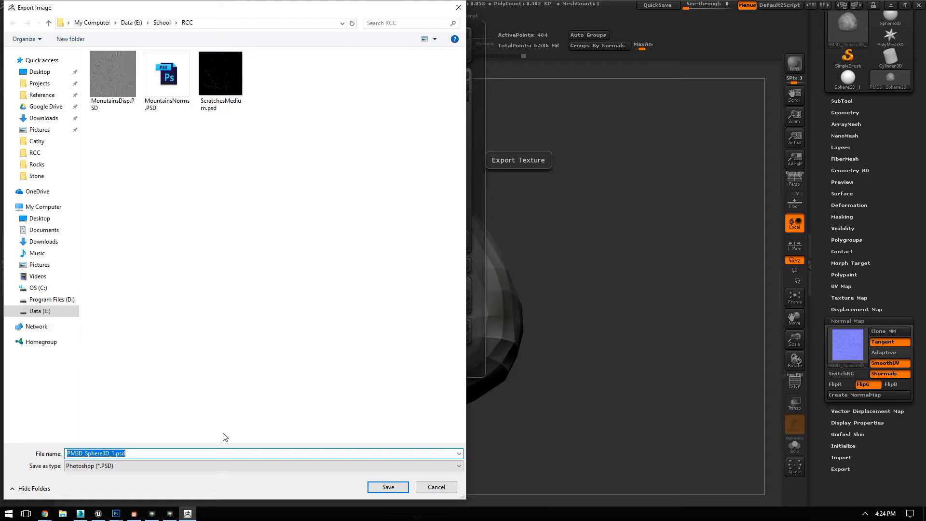
pyautogui.write('StonesNormal')
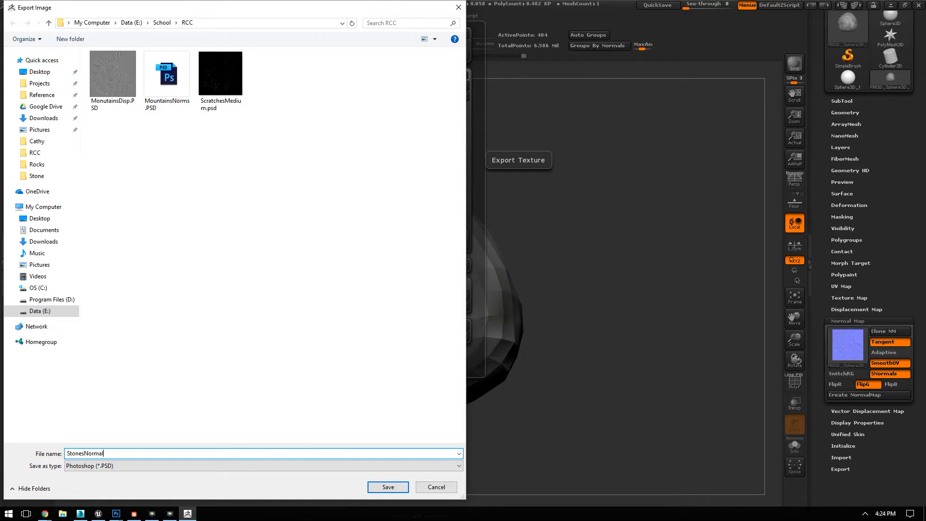
pyautogui.press('Return')
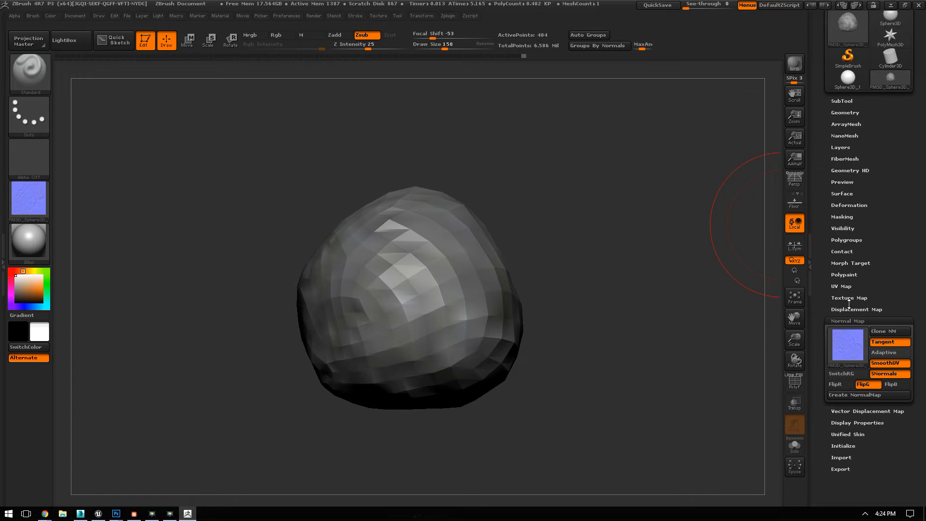
# Step: Export the stone's lowest subdivision level as an OBJ mesh named StonesMesh in the RCC folder
pyautogui.click(850, 113)
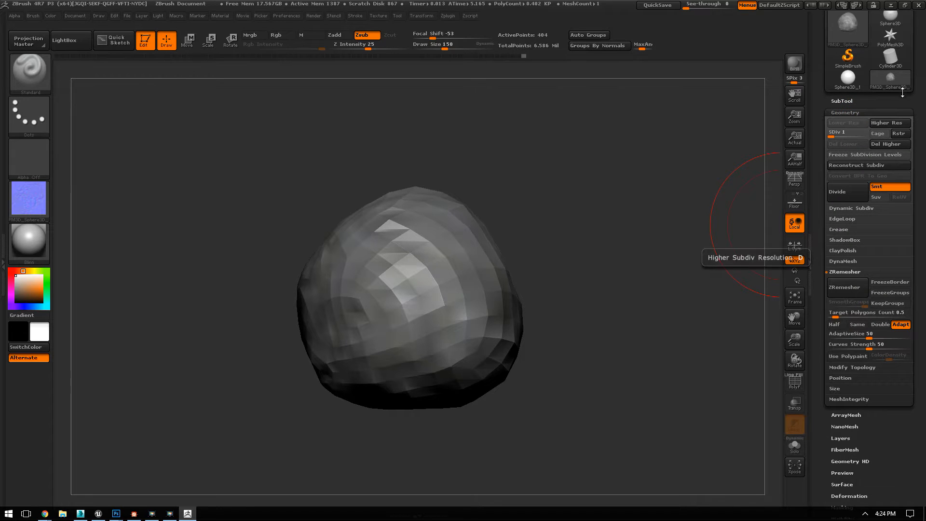
pyautogui.scroll(5, 874, 53)
pyautogui.scroll(2, 860, 88)
pyautogui.click(882, 53)
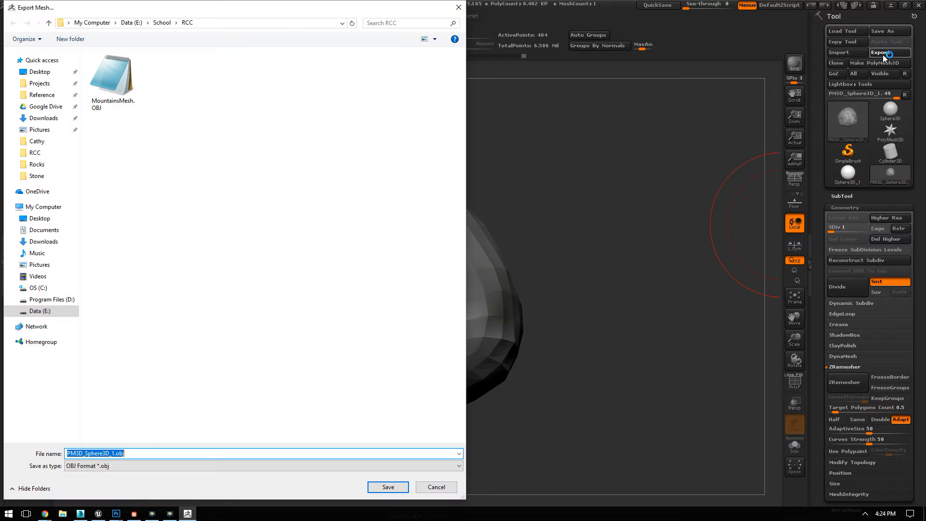
pyautogui.write('Stones')
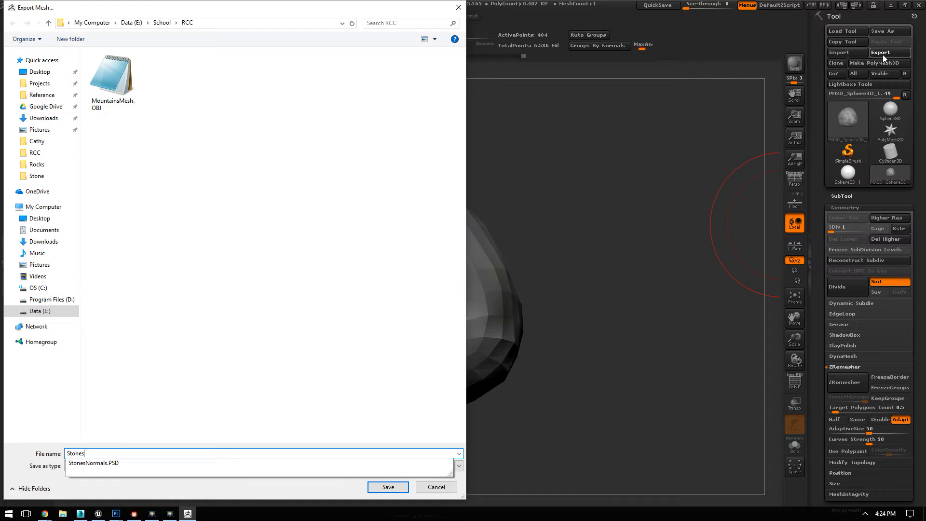
pyautogui.write('Mesh')
pyautogui.press('Return')
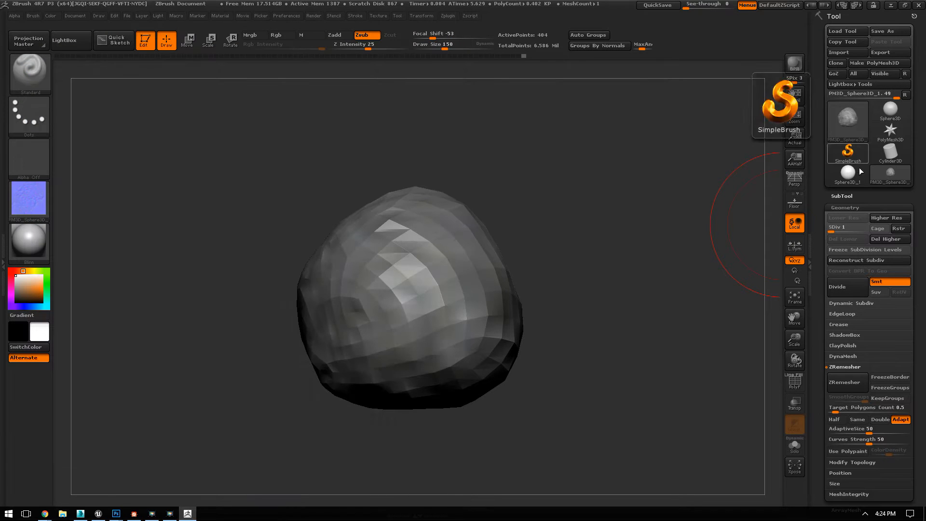
# Step: Raise the stone back to subdivision level 8 and create a new texture map from its polypaint
pyautogui.click(868, 229)
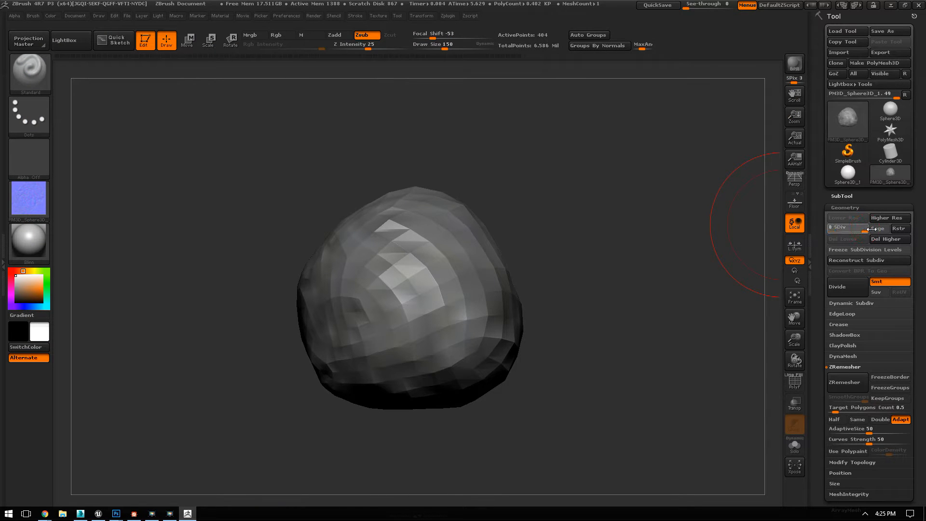
pyautogui.click(850, 208)
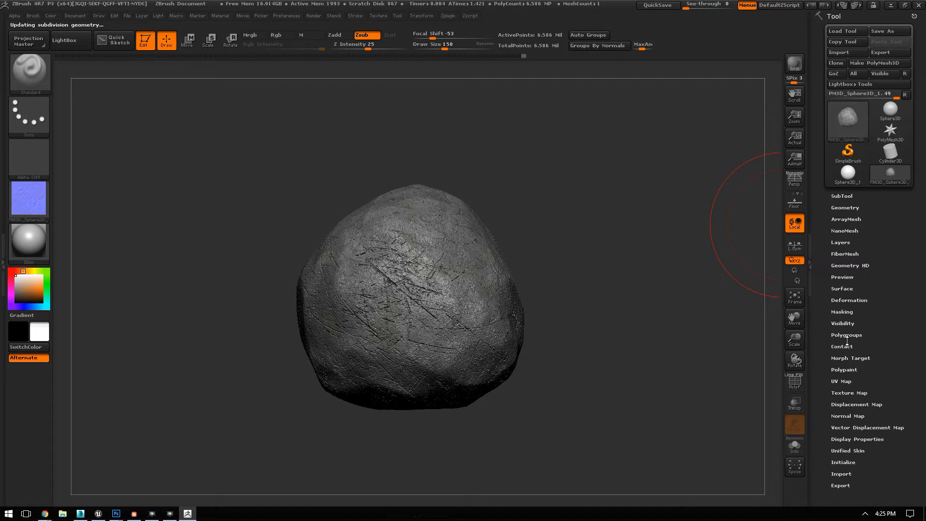
pyautogui.click(839, 394)
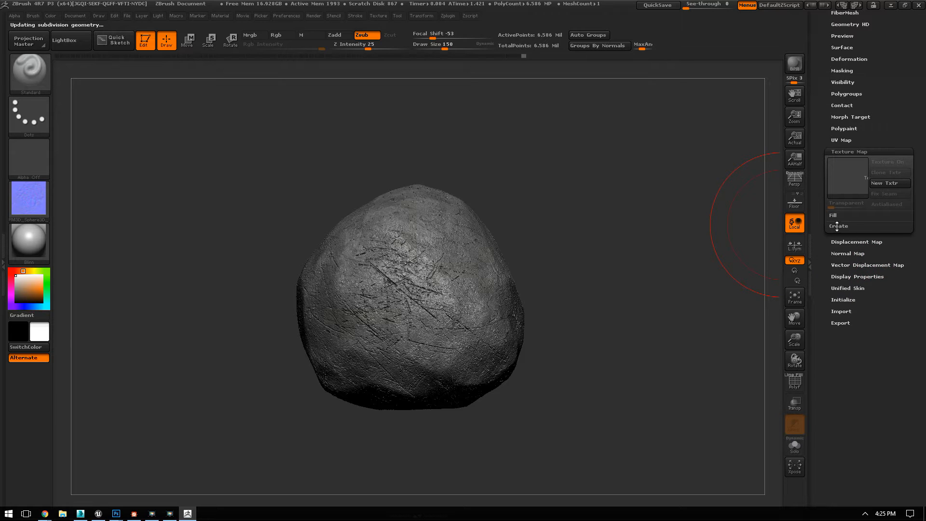
pyautogui.click(839, 226)
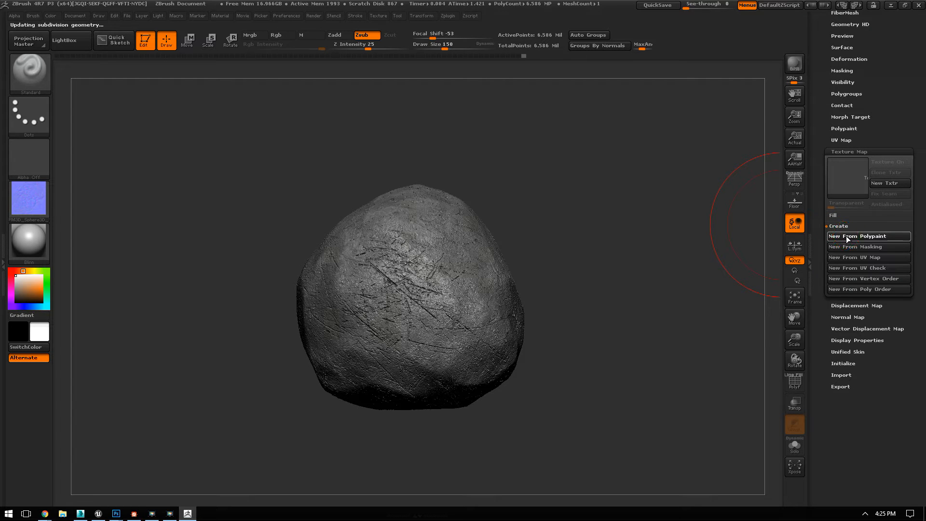
pyautogui.click(847, 237)
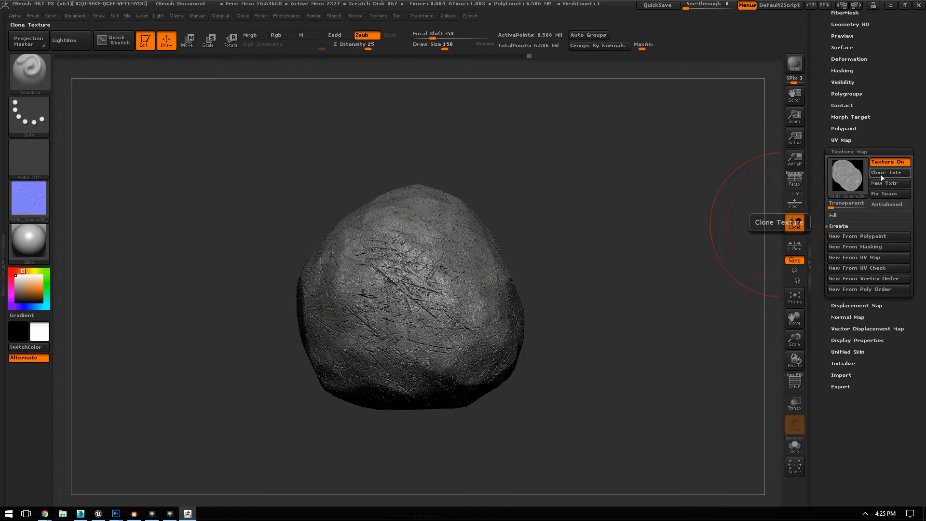
# Step: Clone the polypaint texture to the texture library and export it as Color.PSD in the RCC folder
pyautogui.click(890, 172)
pyautogui.click(378, 16)
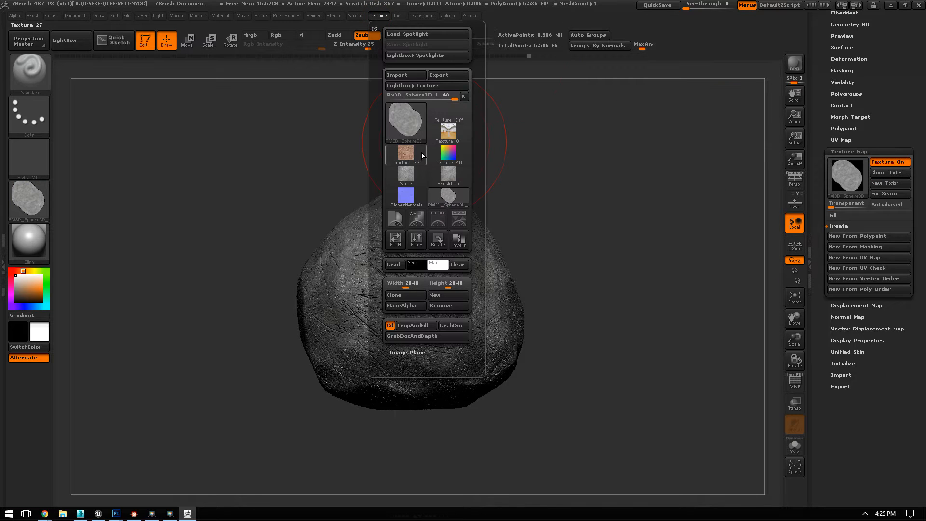
pyautogui.click(453, 75)
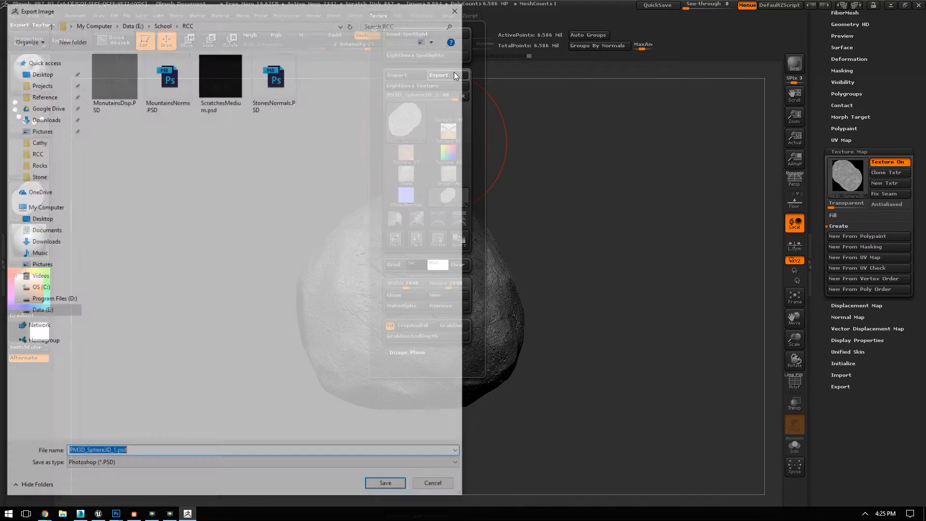
pyautogui.write('Cavity')
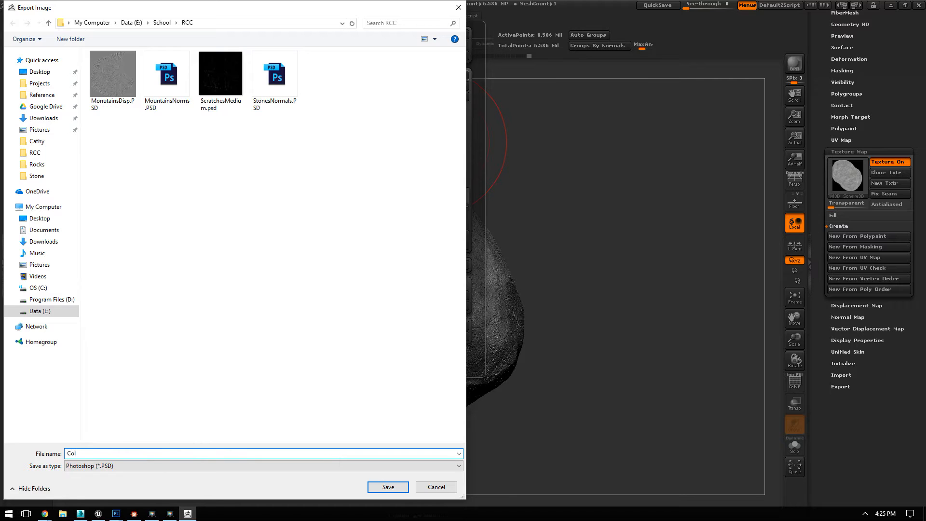
pyautogui.press('Return')
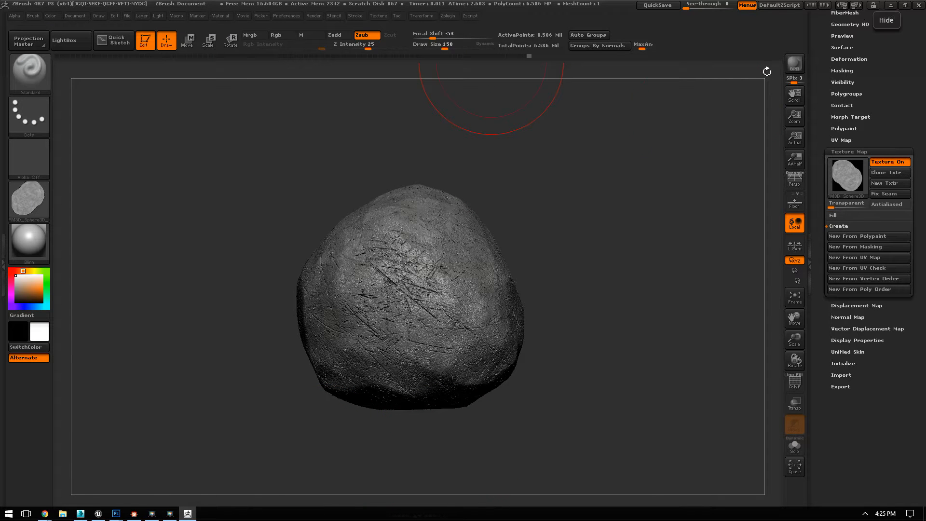
# Step: Switch to Unreal Engine and choose StonesMesh.OBJ, StonesNormals.PSD and Color.PSD from the RCC folder for import into VertexPaint
pyautogui.click(99, 515)
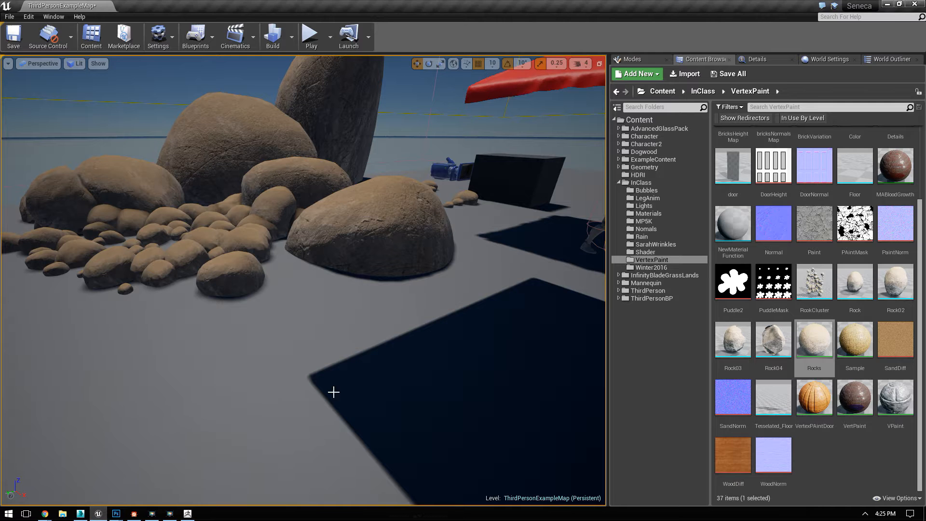
pyautogui.click(848, 446)
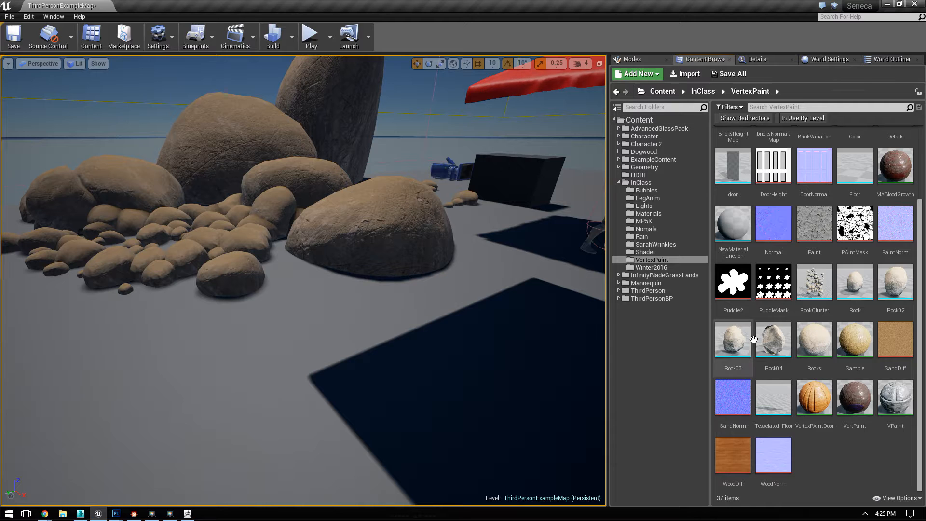
pyautogui.click(684, 74)
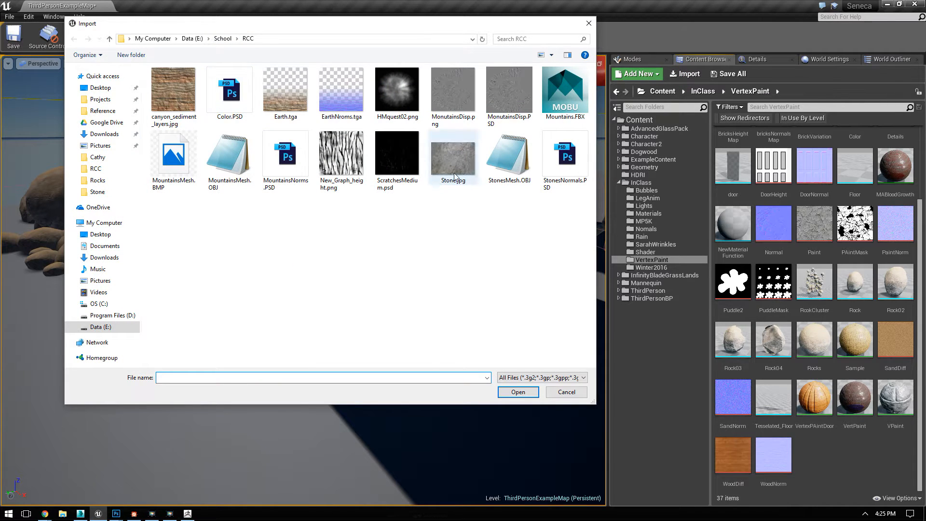
pyautogui.click(510, 174)
pyautogui.keyDown('ctrl'); pyautogui.click(565, 159); pyautogui.keyUp('ctrl')
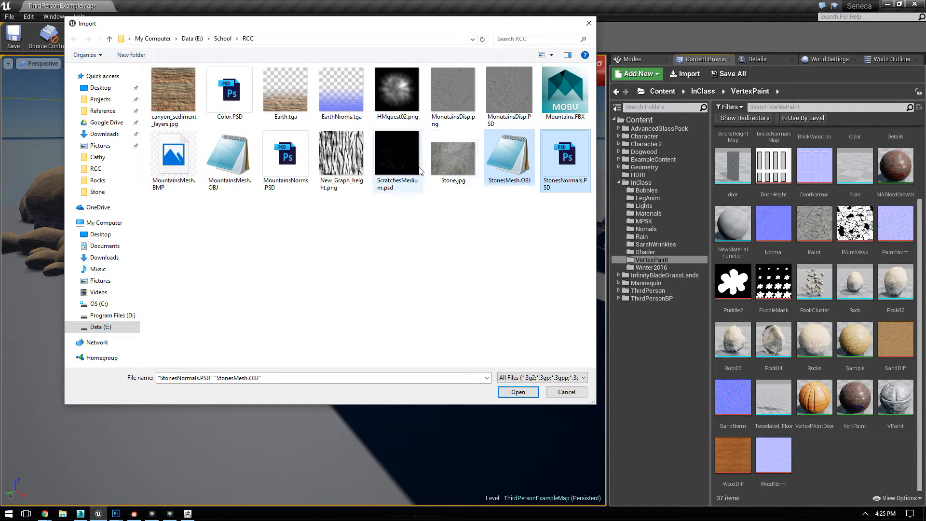
pyautogui.keyDown('ctrl'); pyautogui.click(229, 92); pyautogui.keyUp('ctrl')
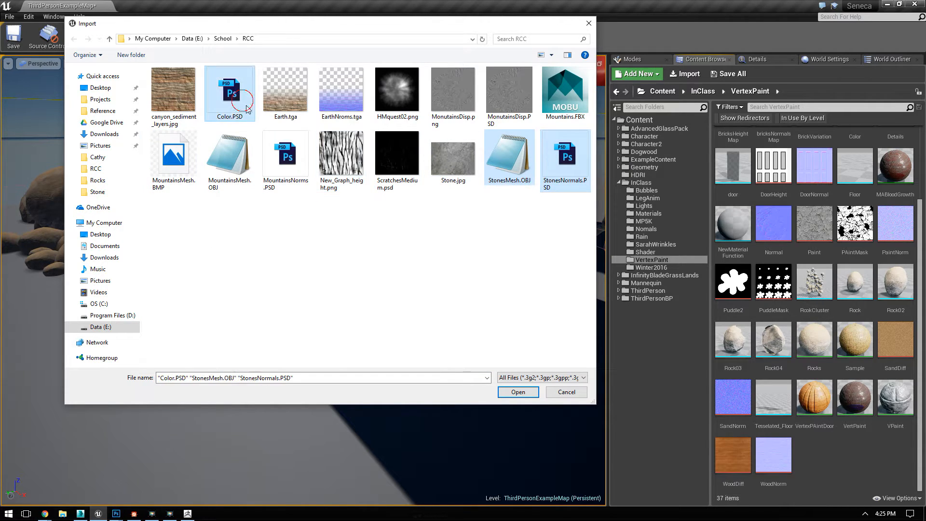
pyautogui.click(518, 392)
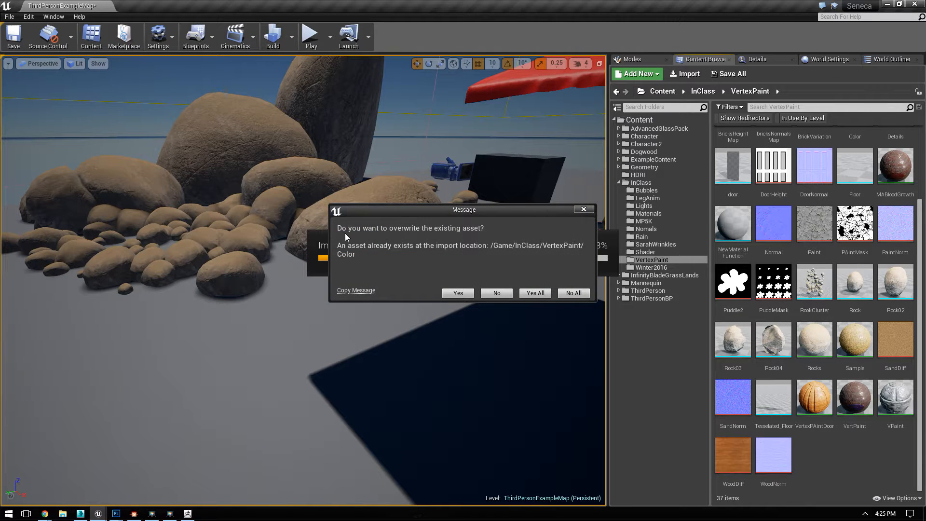
# Step: Decline overwriting the existing Color asset, import StonesMesh as a static mesh, and select it among the assets
pyautogui.click(497, 293)
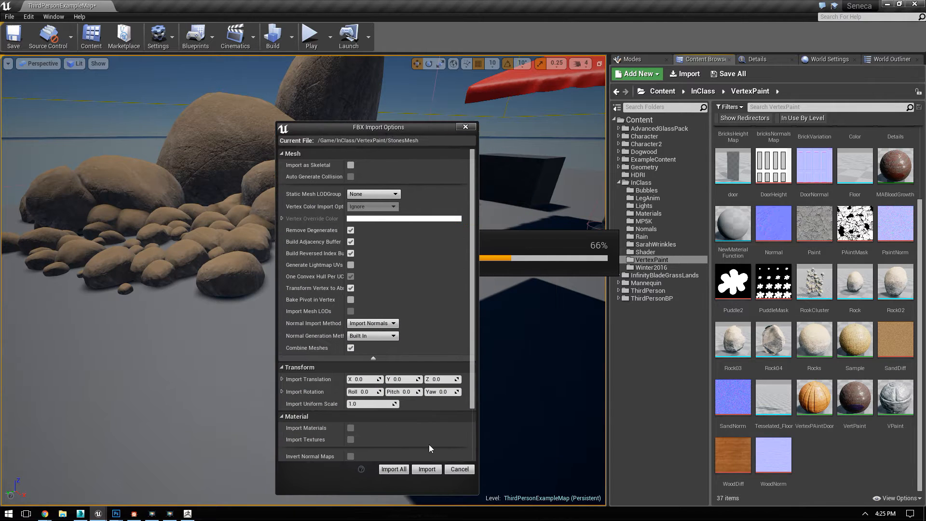
pyautogui.click(426, 469)
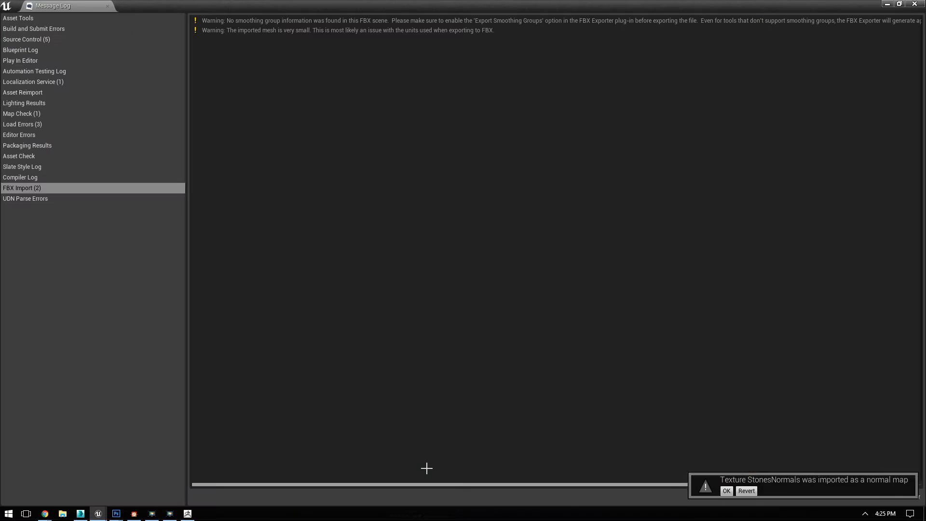
pyautogui.click(910, 6)
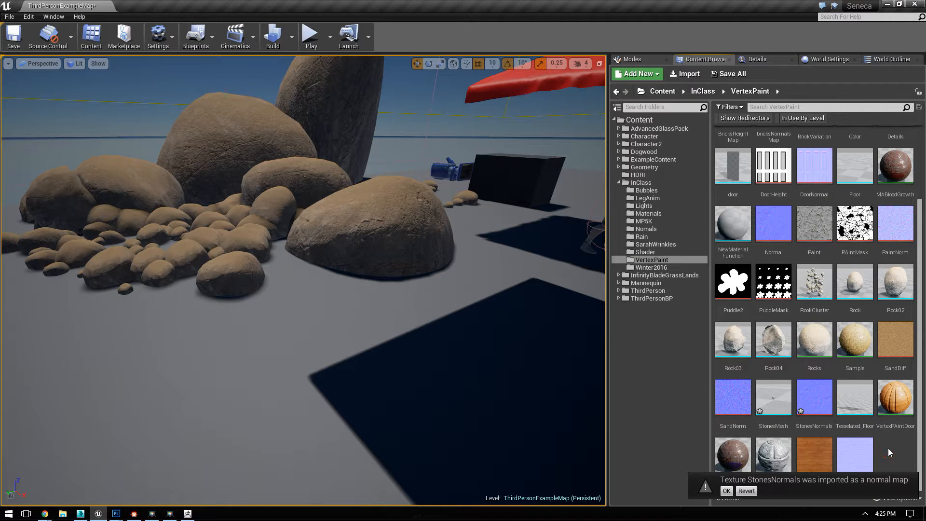
pyautogui.click(775, 404)
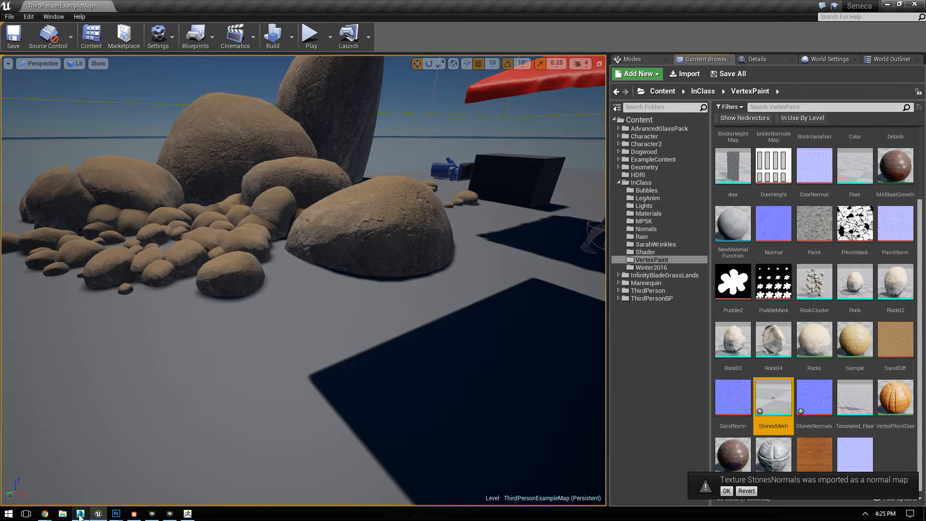
# Step: Switch to 3ds Max and import StonesMesh.OBJ from the RCC folder with the ZBrush preset
pyautogui.click(80, 515)
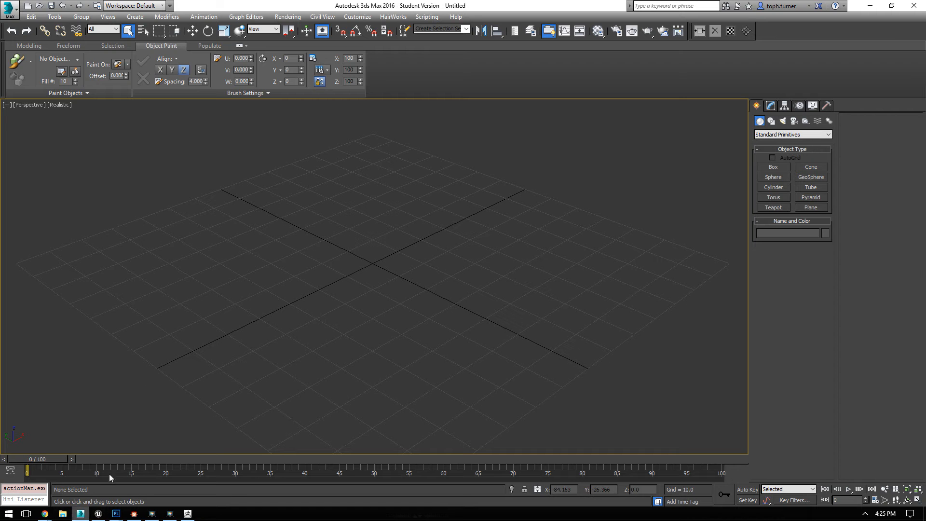
pyautogui.click(7, 8)
pyautogui.click(28, 121)
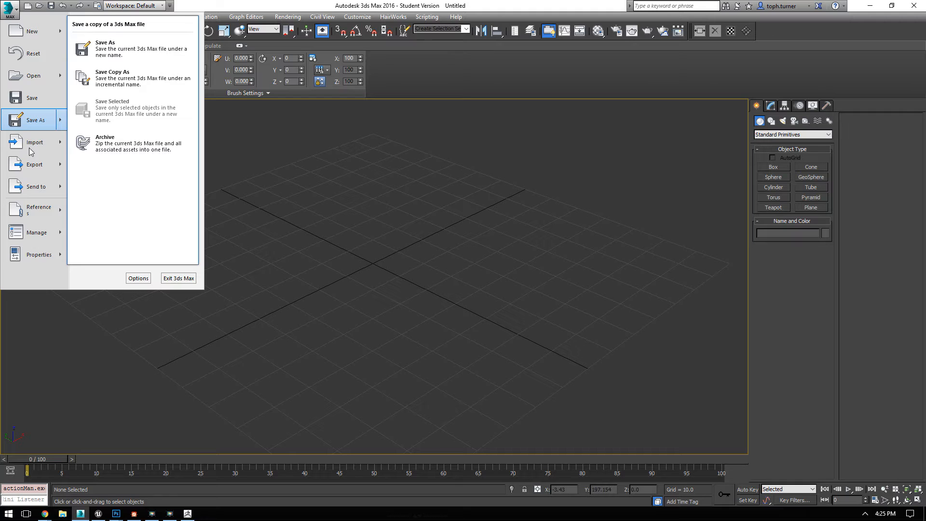
pyautogui.click(28, 143)
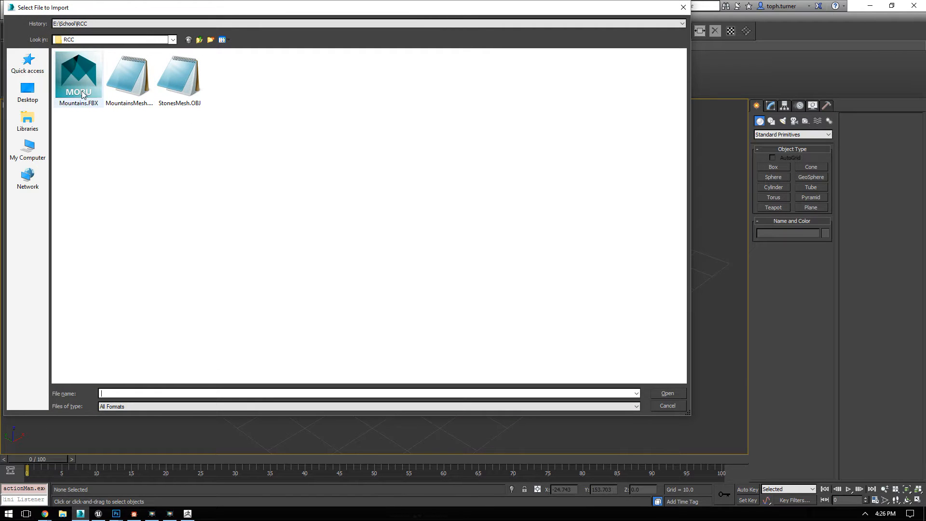
pyautogui.doubleClick(179, 77)
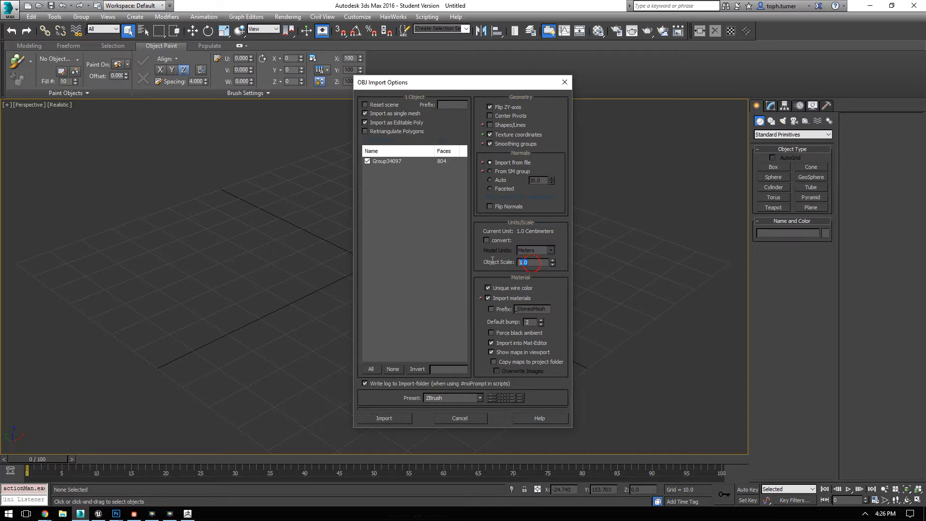
pyautogui.click(395, 419)
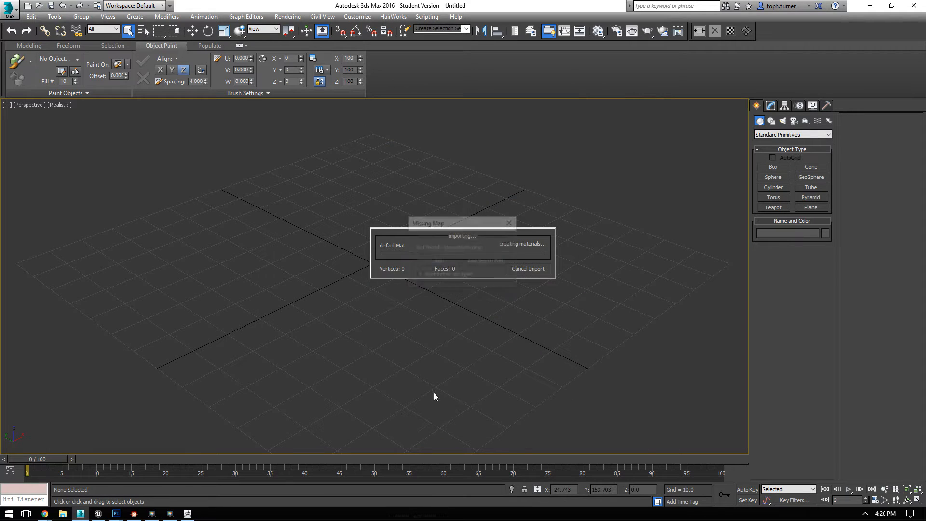
pyautogui.click(434, 262)
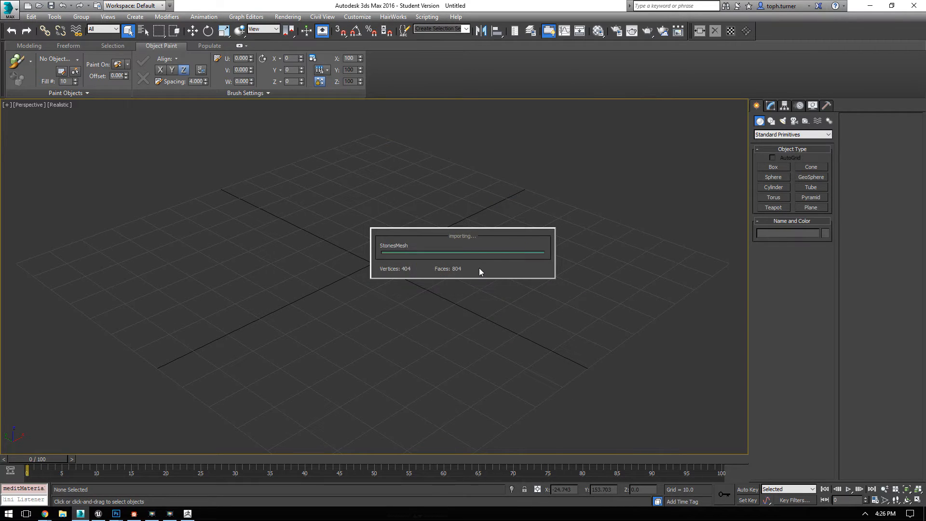
pyautogui.click(572, 302)
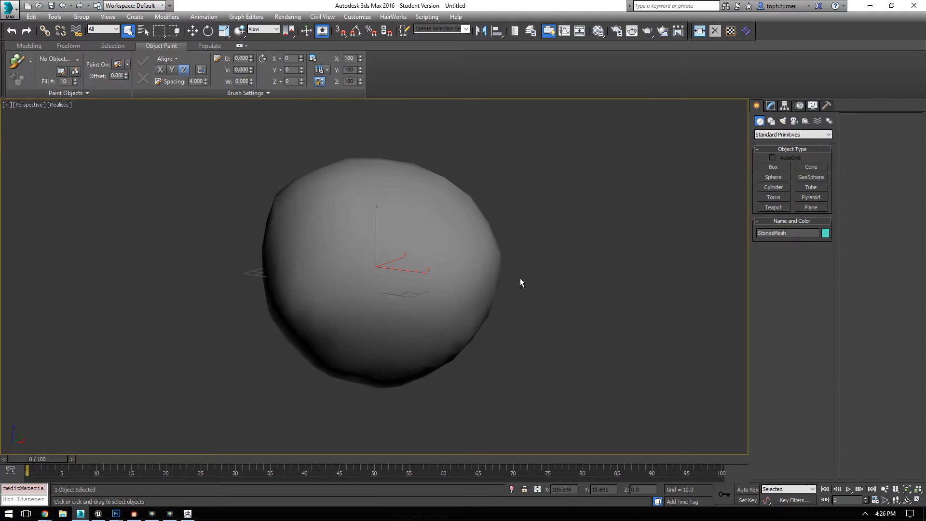
# Step: Export the stone in gw::OBJ-Exporter format with the ZBrush preset, overwriting StonesMesh.OBJ in the RCC folder
pyautogui.click(10, 8)
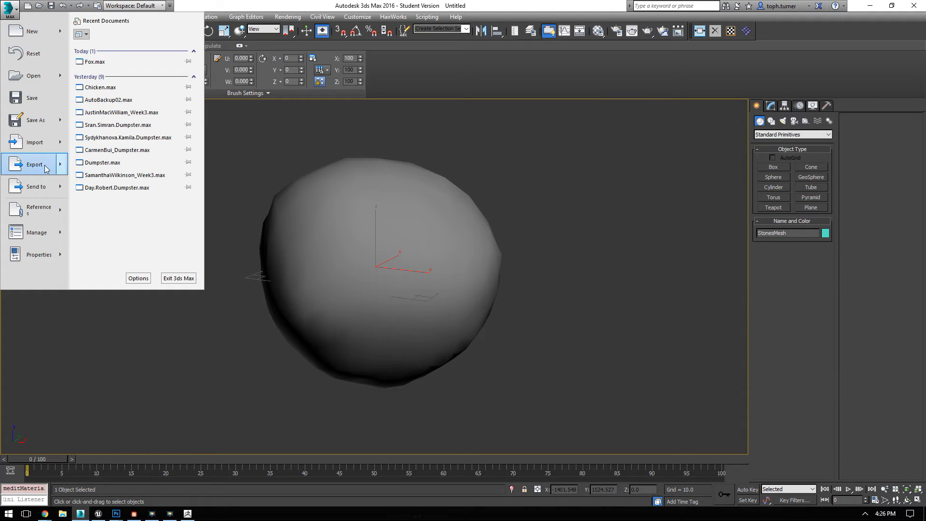
pyautogui.moveTo(47, 169)
pyautogui.click(115, 78)
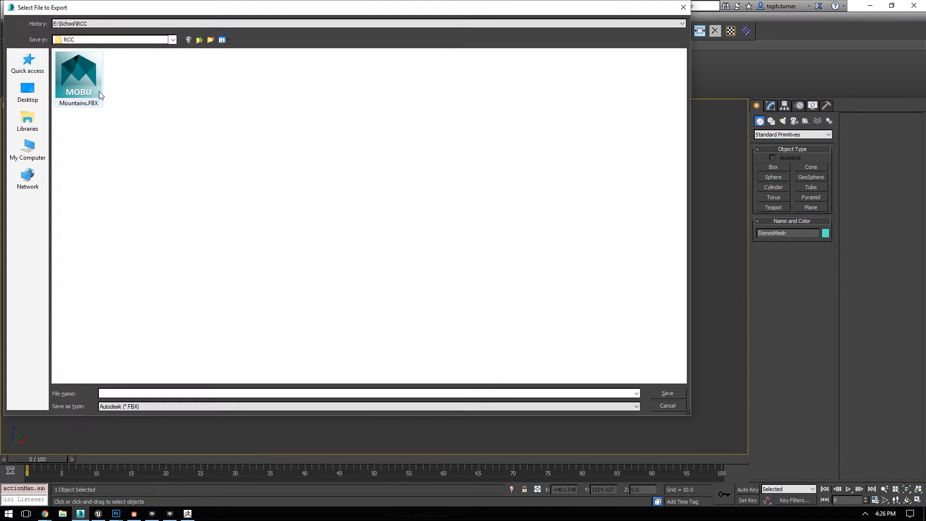
pyautogui.click(126, 409)
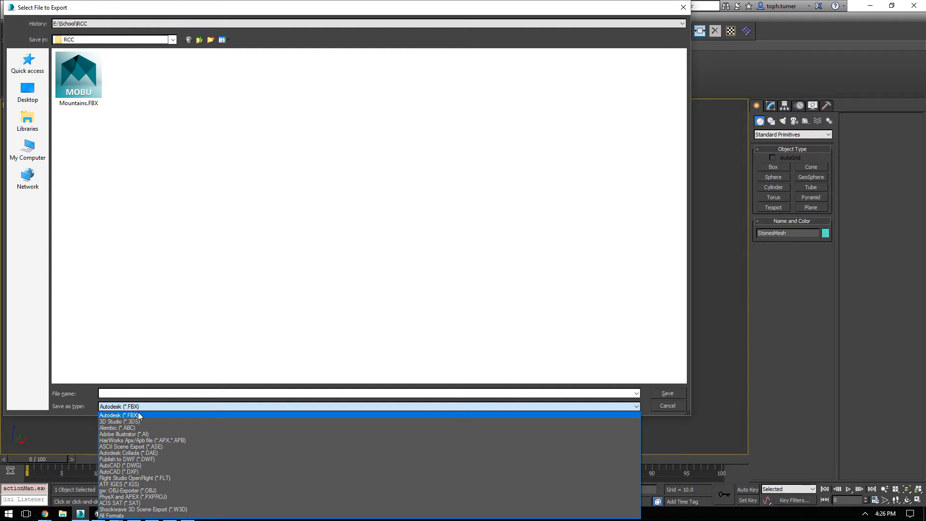
pyautogui.click(169, 491)
pyautogui.doubleClick(127, 76)
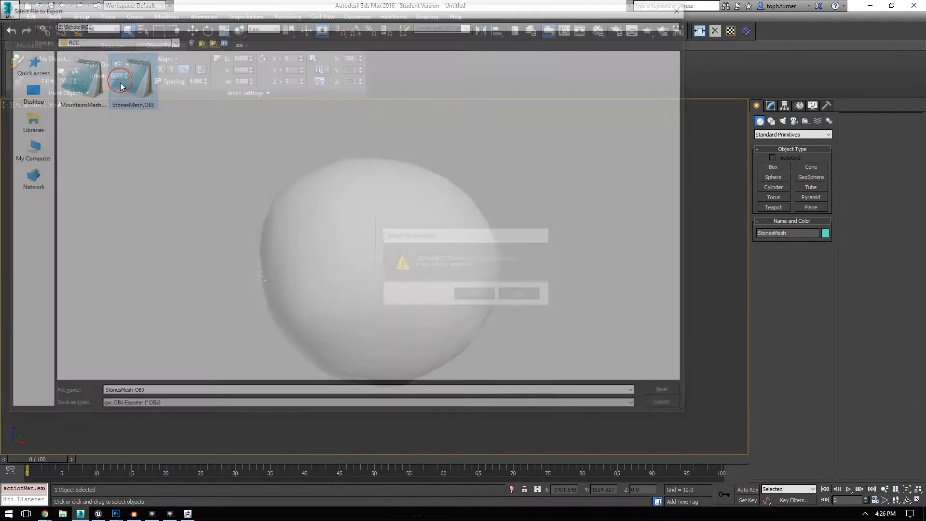
pyautogui.click(472, 295)
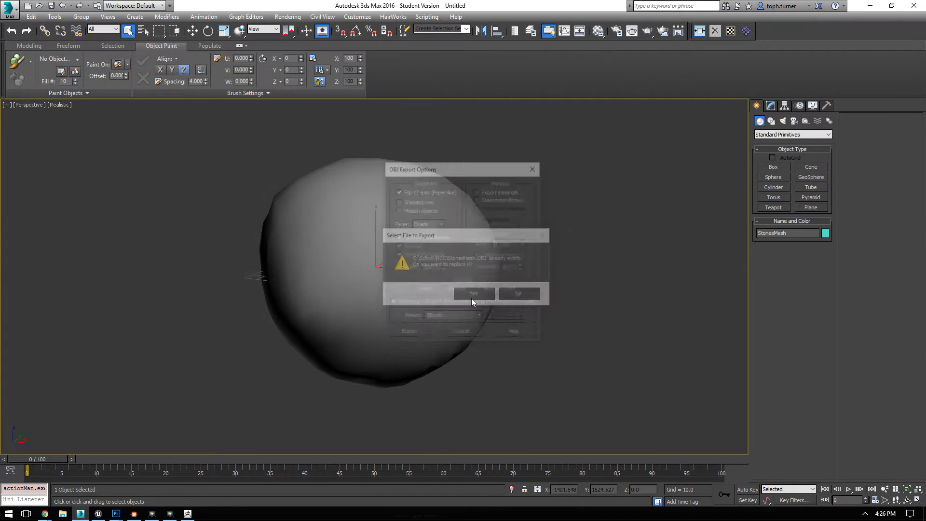
pyautogui.click(408, 334)
pyautogui.click(572, 341)
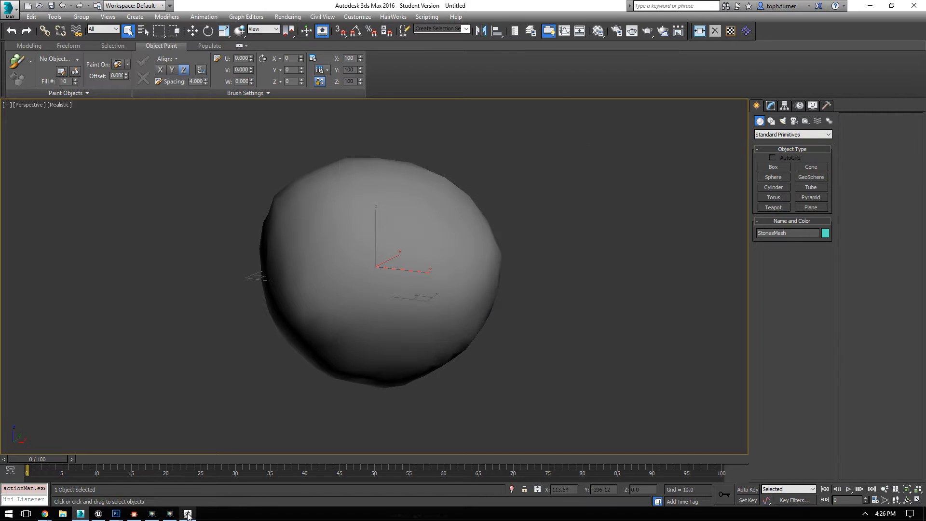
# Step: Switch to Unreal Engine and reimport the StonesMesh asset from its source file
pyautogui.click(104, 515)
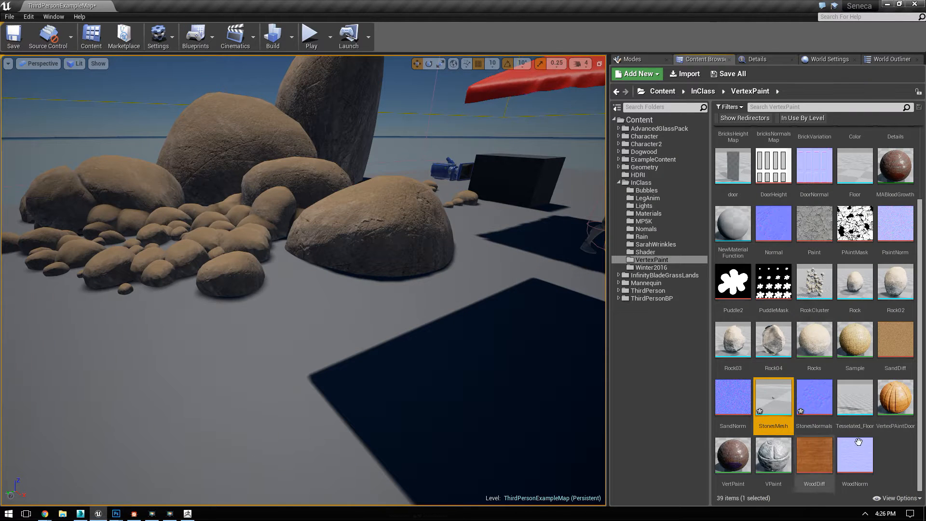
pyautogui.rightClick(766, 393)
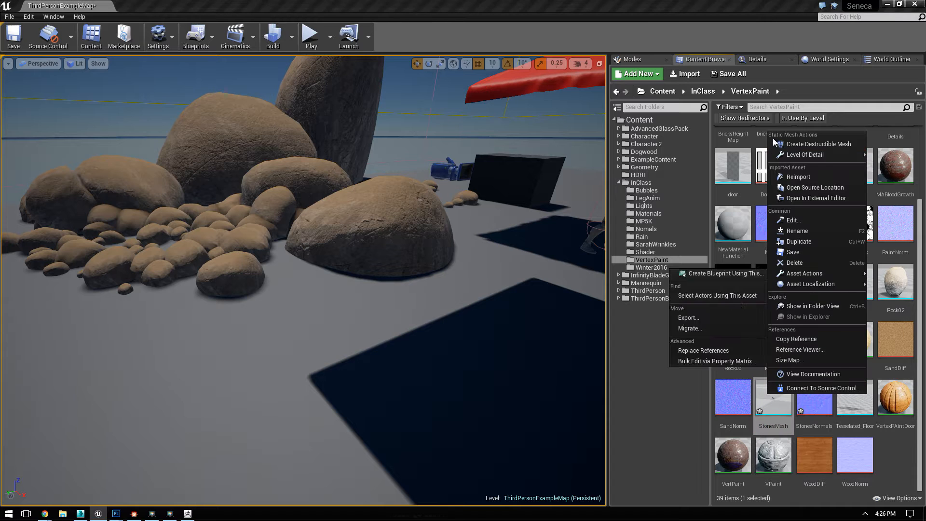
pyautogui.click(798, 176)
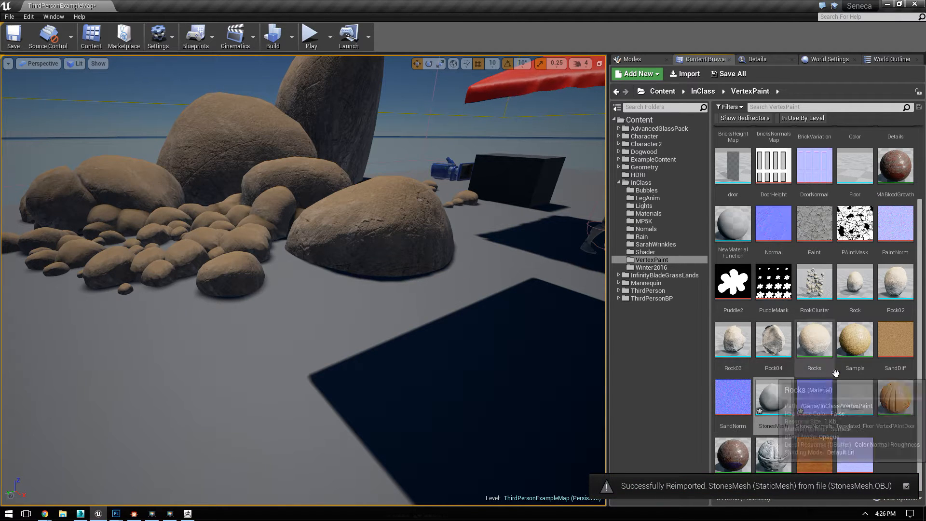
# Step: Check the material on the existing Rock mesh, close that mesh, and open the Rocks material in a maximized editor
pyautogui.doubleClick(854, 284)
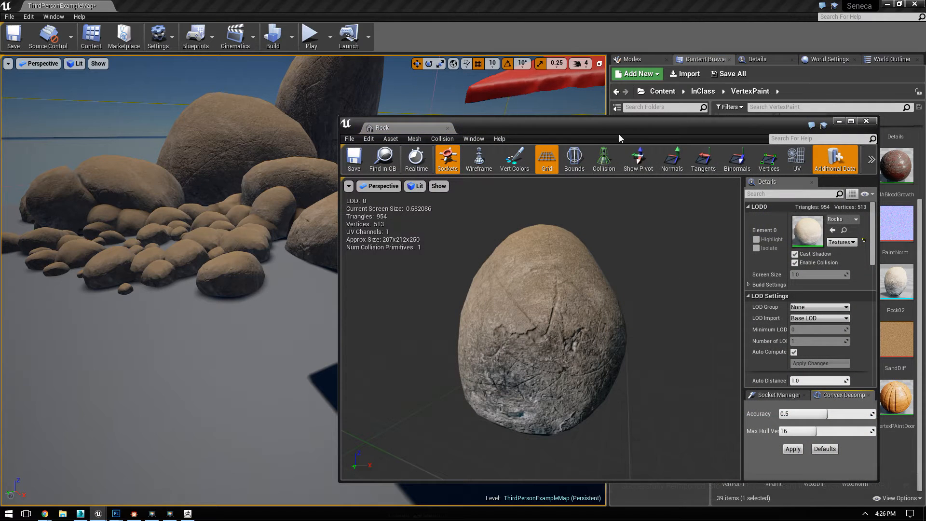
pyautogui.click(865, 121)
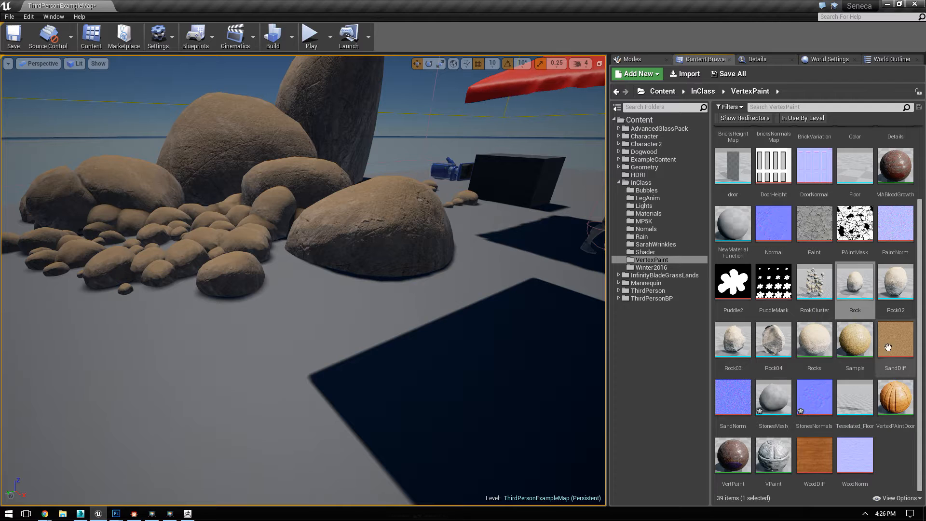
pyautogui.doubleClick(815, 341)
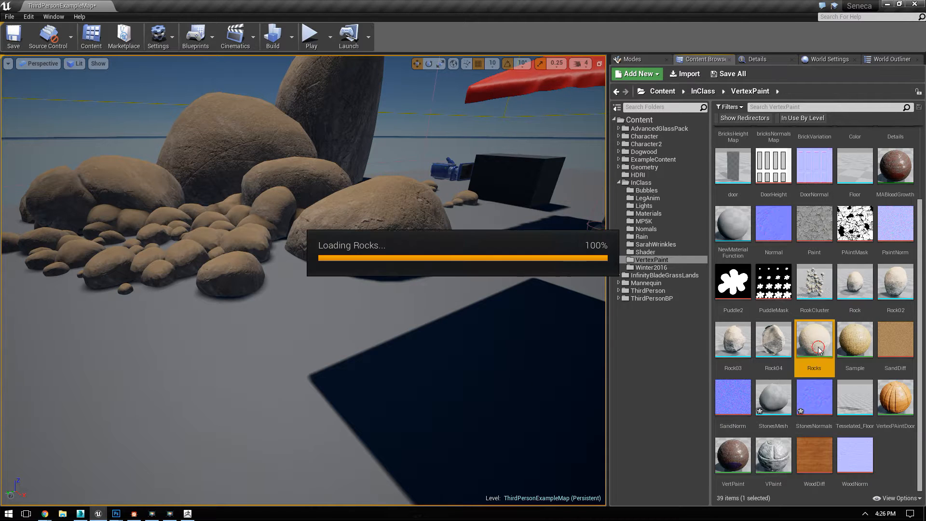
pyautogui.moveTo(521, 129); pyautogui.dragTo(330, 85)
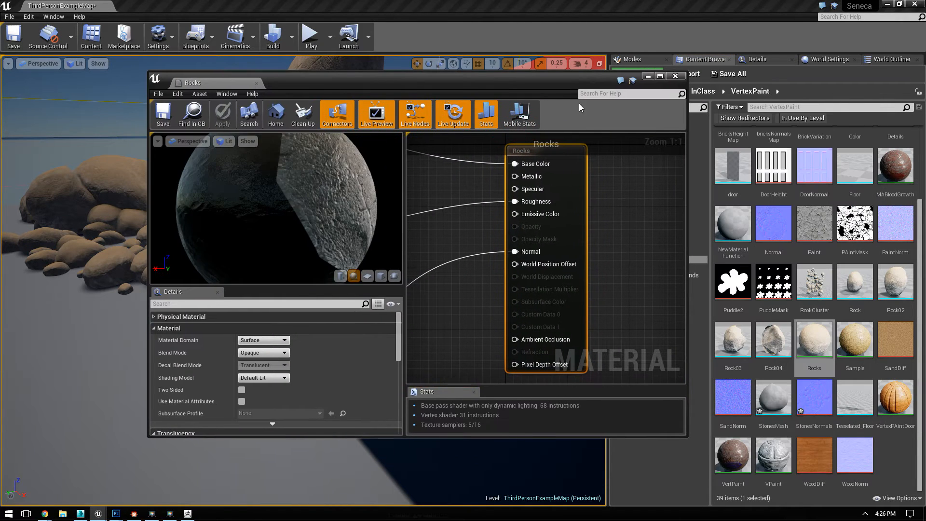
pyautogui.click(660, 75)
# Step: Convert the stone colour Texture Sample in the Rocks material to a parameter named BaseColor
pyautogui.scroll(-5, 783, 200)
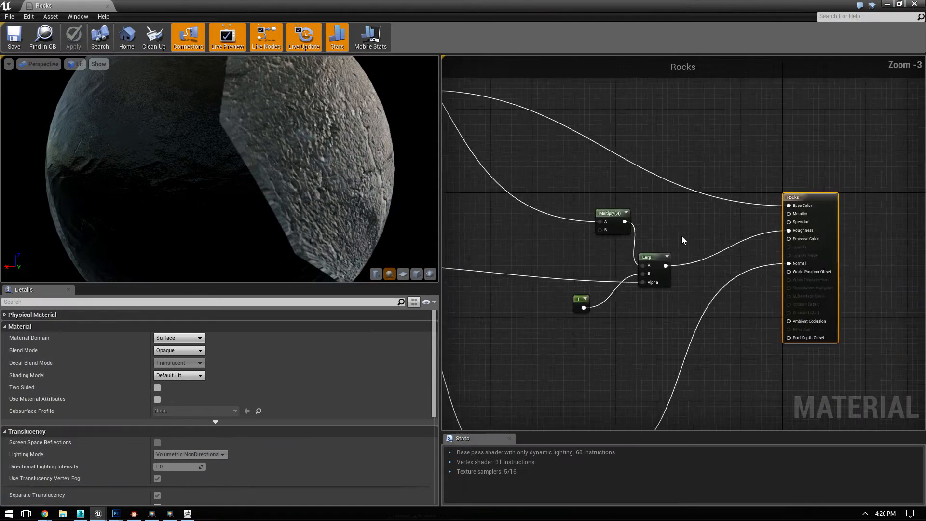
pyautogui.scroll(-1, 692, 193)
pyautogui.scroll(5, 601, 267)
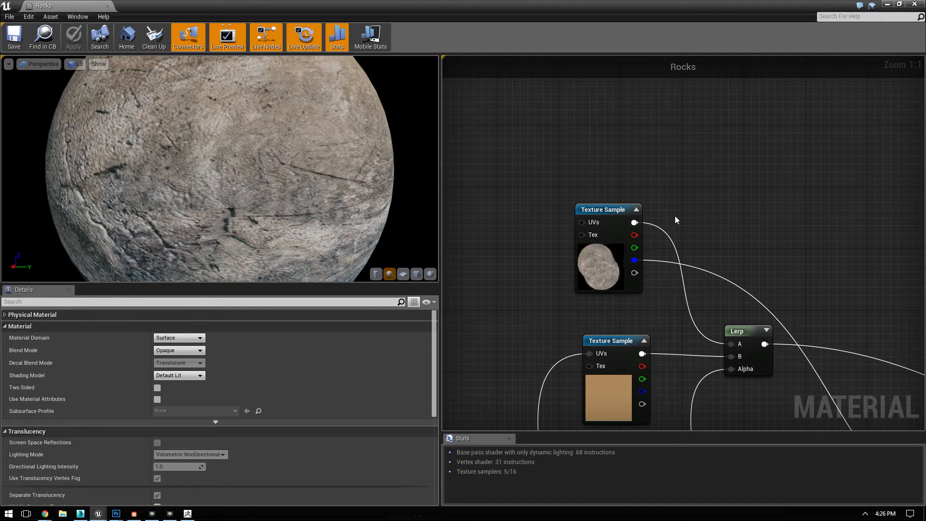
pyautogui.rightClick(589, 215)
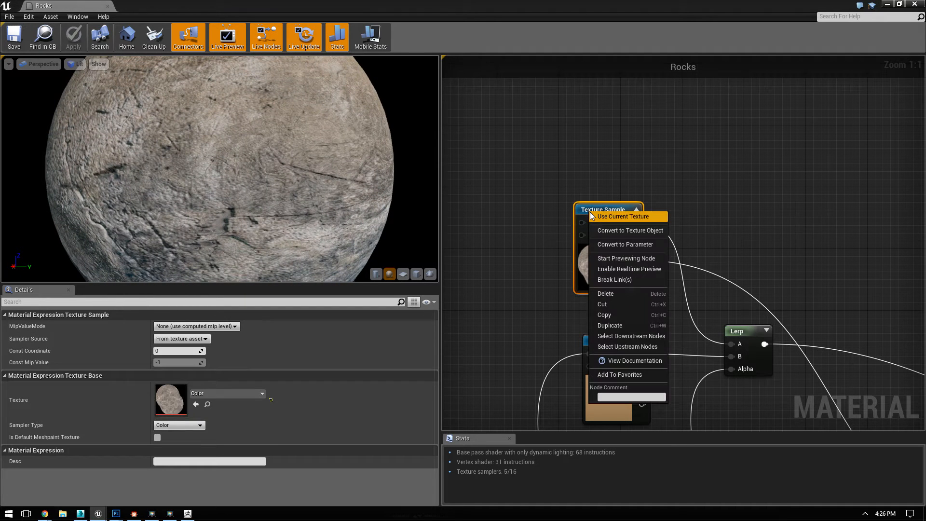
pyautogui.click(620, 246)
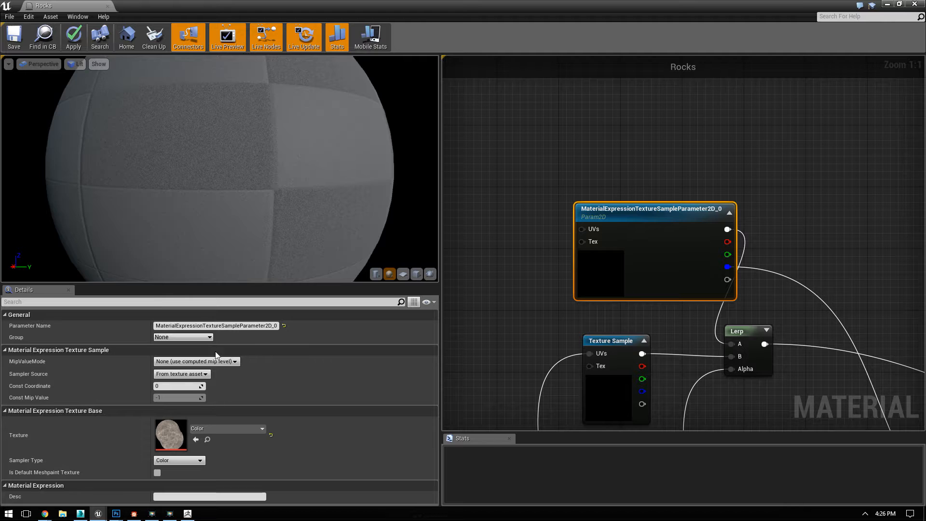
pyautogui.click(195, 326)
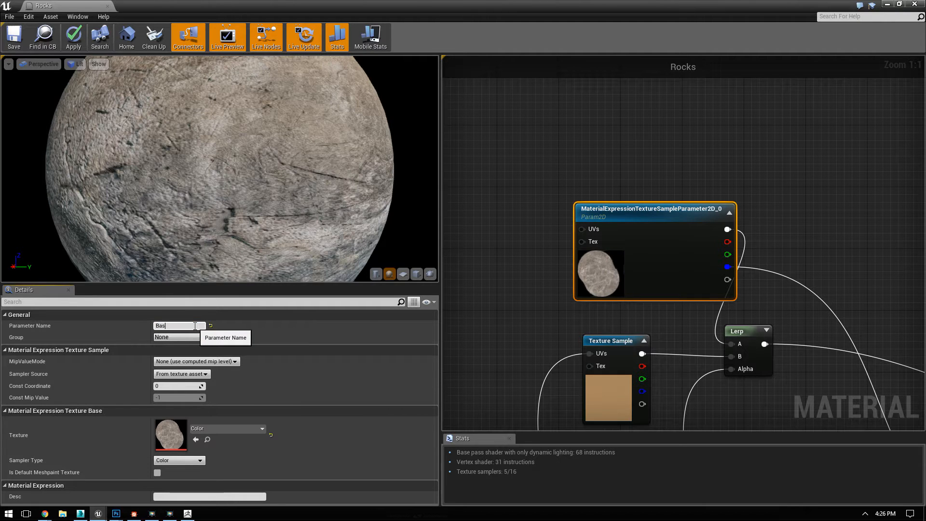
pyautogui.write('BaseColor')
pyautogui.press('Return')
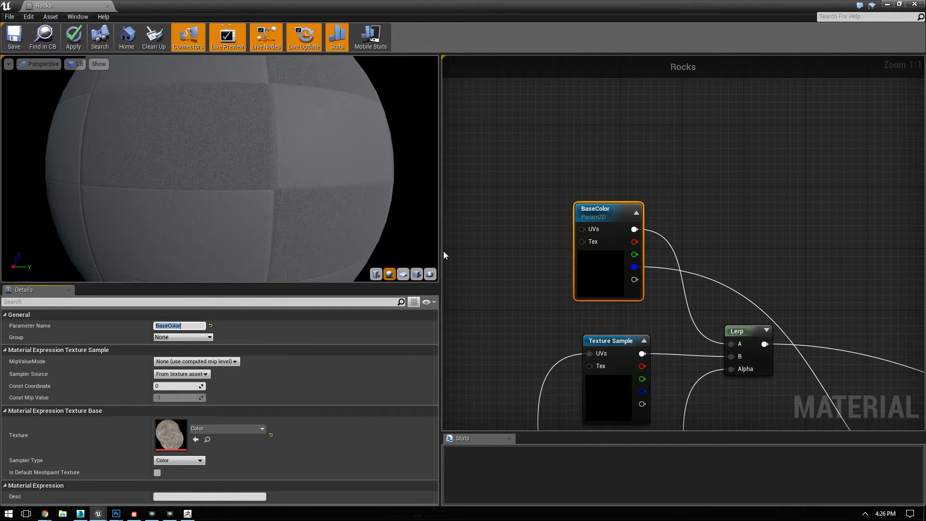
# Step: Convert the stone normal map's Texture Sample feeding BlendAngleCorrectedNormals to a parameter named Normals
pyautogui.moveTo(622, 309); pyautogui.dragTo(533, 117, button='right')
pyautogui.scroll(-1, 725, 279)
pyautogui.scroll(-4, 260, 104)
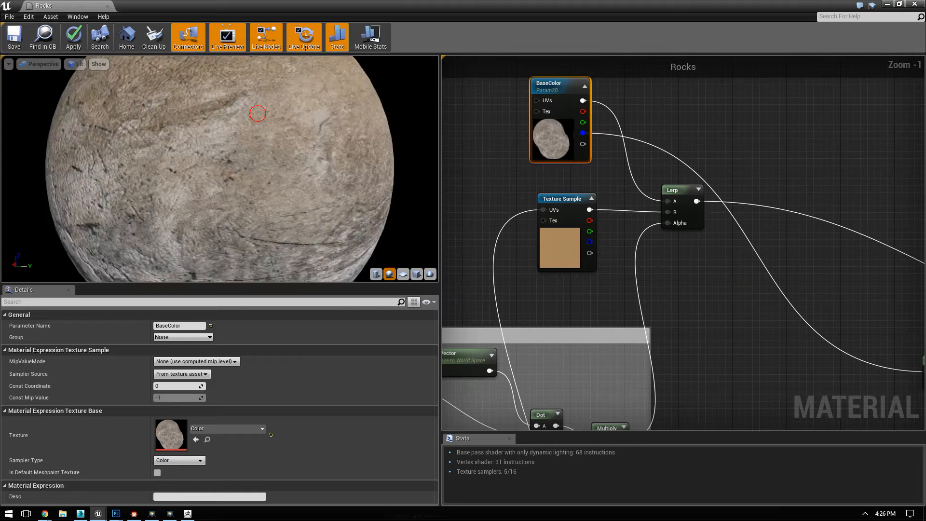
pyautogui.moveTo(284, 170); pyautogui.dragTo(284, 200)
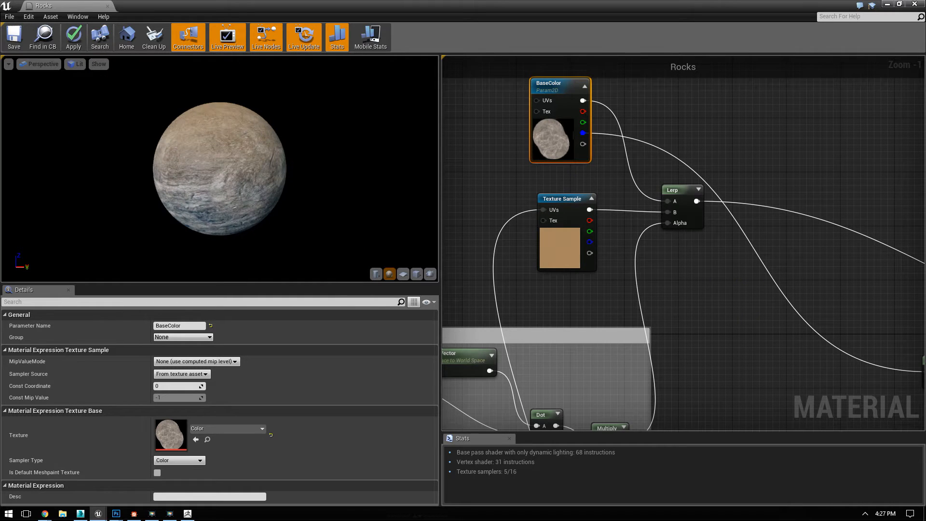
pyautogui.moveTo(692, 294); pyautogui.dragTo(643, 101, button='right')
pyautogui.moveTo(809, 260); pyautogui.dragTo(563, 171, button='right')
pyautogui.moveTo(725, 210); pyautogui.dragTo(883, 116, button='right')
pyautogui.moveTo(667, 251); pyautogui.dragTo(750, 160, button='right')
pyautogui.moveTo(701, 305); pyautogui.dragTo(718, 192, button='right')
pyautogui.scroll(2, 694, 269)
pyautogui.click(618, 209)
pyautogui.rightClick(618, 209)
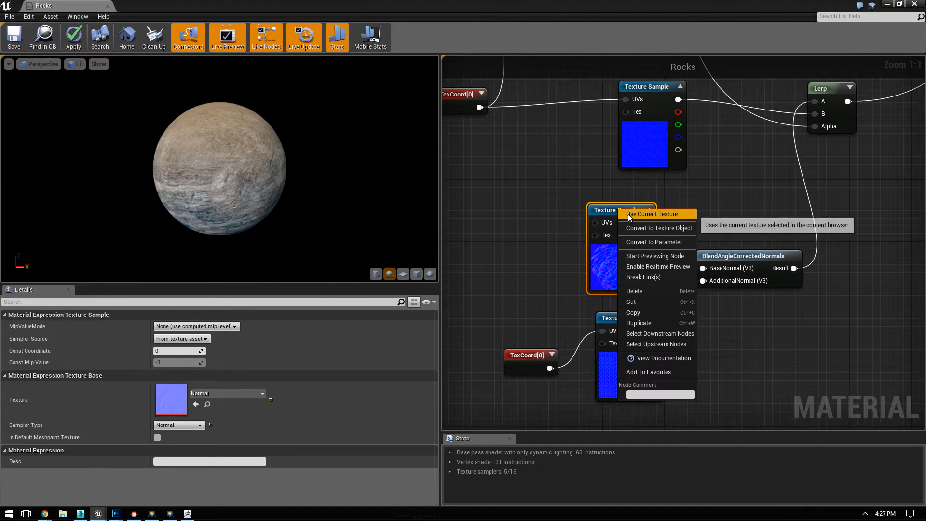
pyautogui.click(637, 243)
pyautogui.click(188, 326)
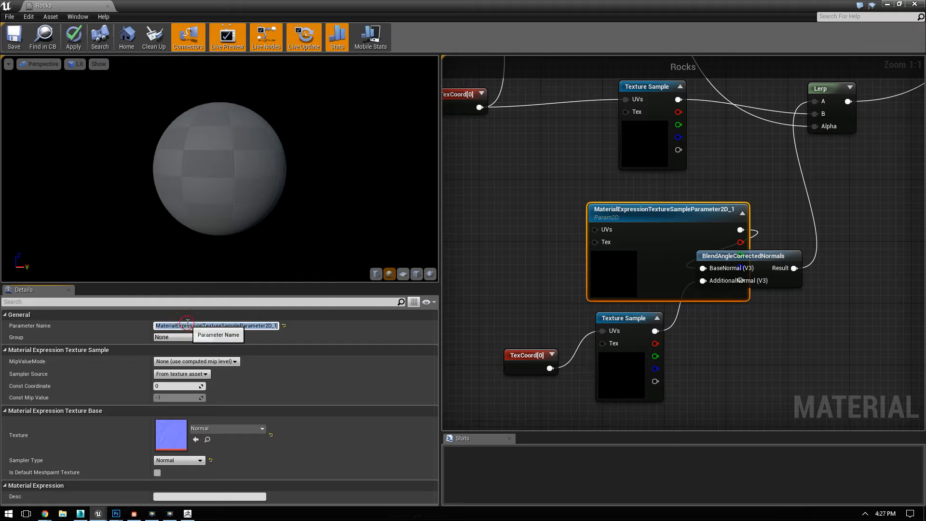
pyautogui.write('Sto')
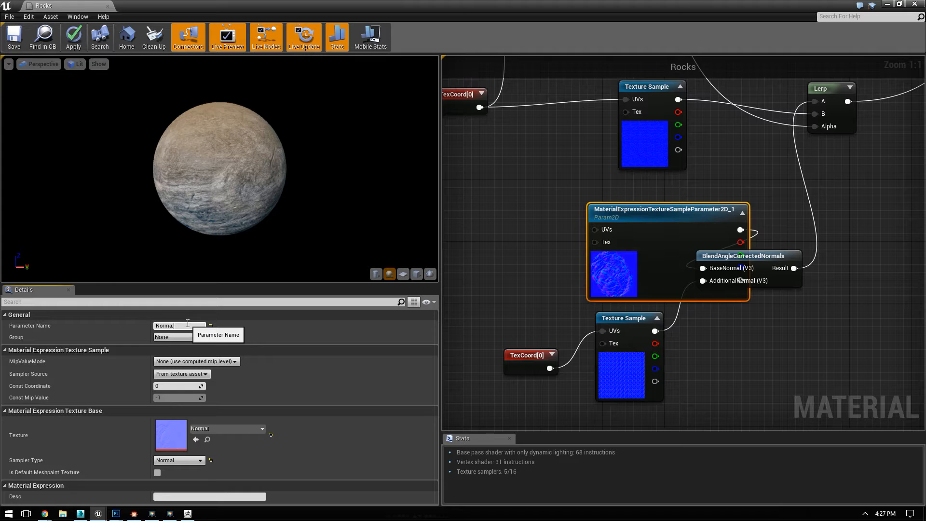
pyautogui.write('mals')
pyautogui.press('Return')
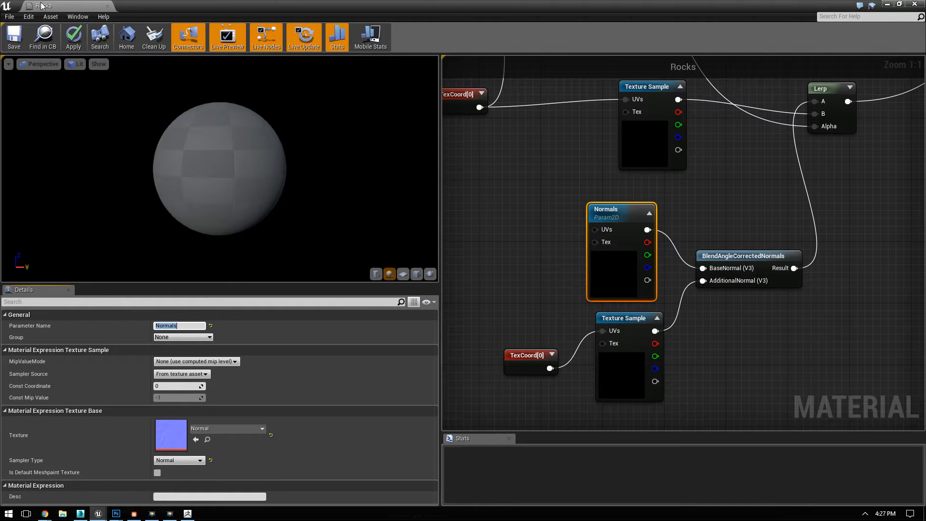
# Step: Save and close the Rocks material, and rename the asset RocksMaterial
pyautogui.click(10, 37)
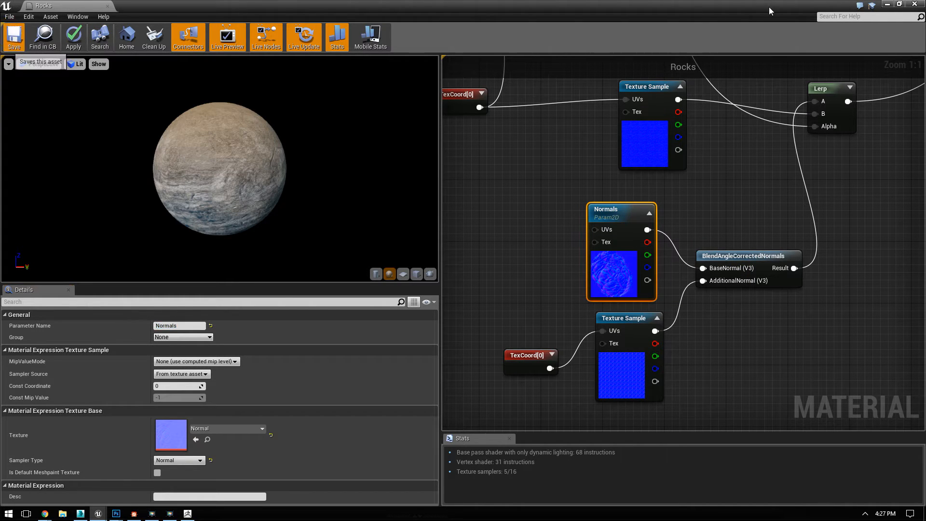
pyautogui.click(913, 5)
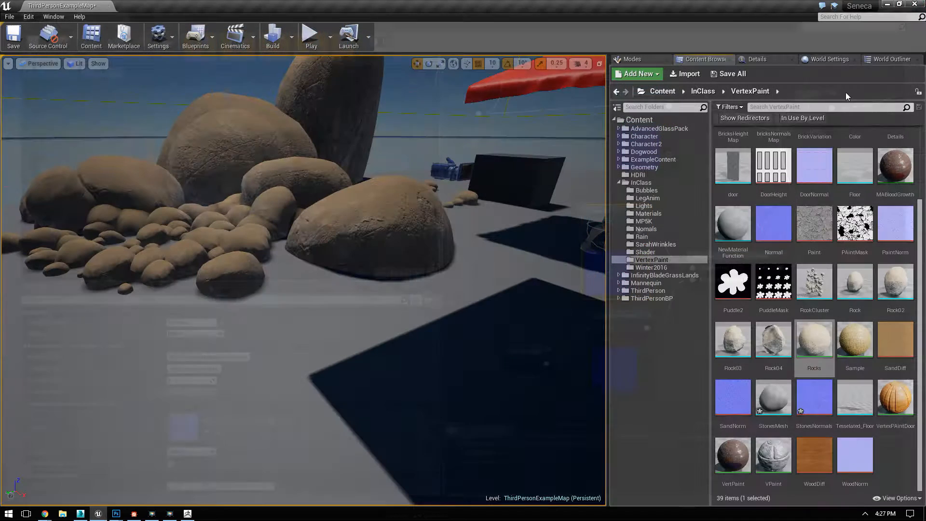
pyautogui.rightClick(804, 356)
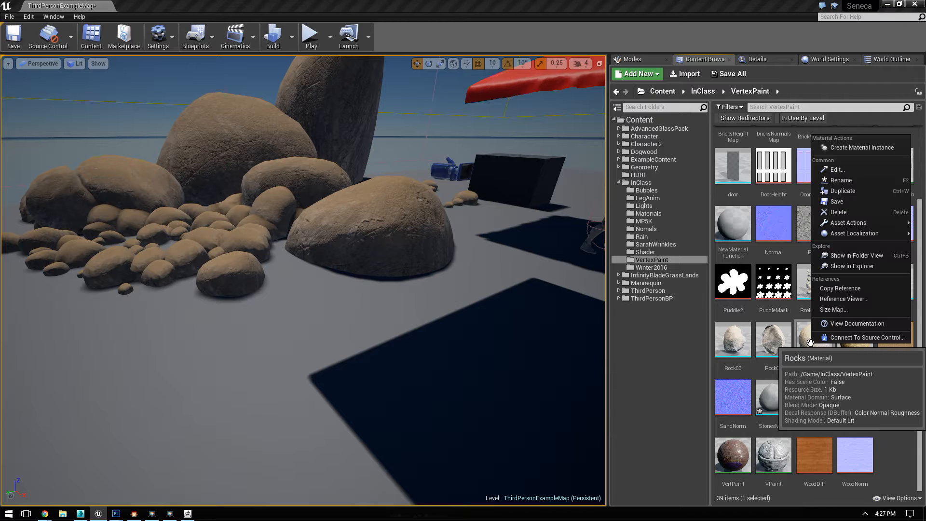
pyautogui.click(808, 363)
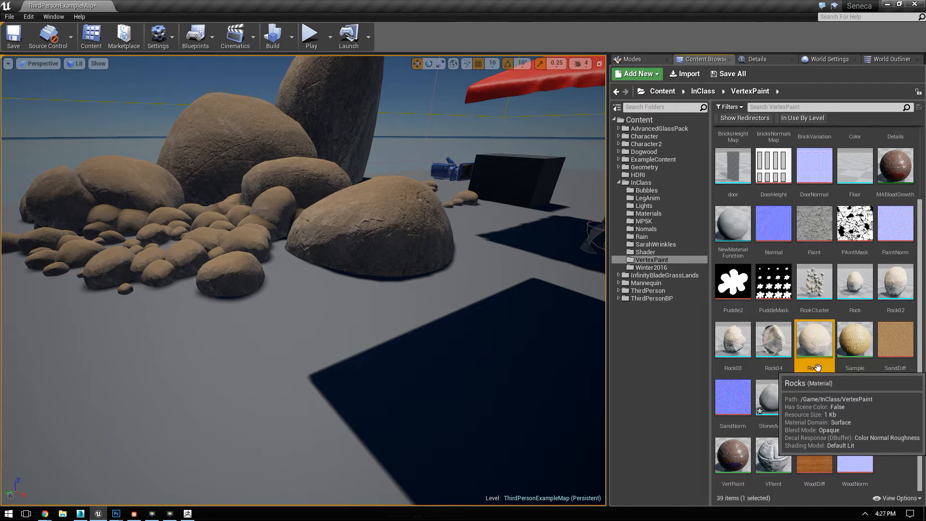
pyautogui.click(819, 368)
pyautogui.press('Return')
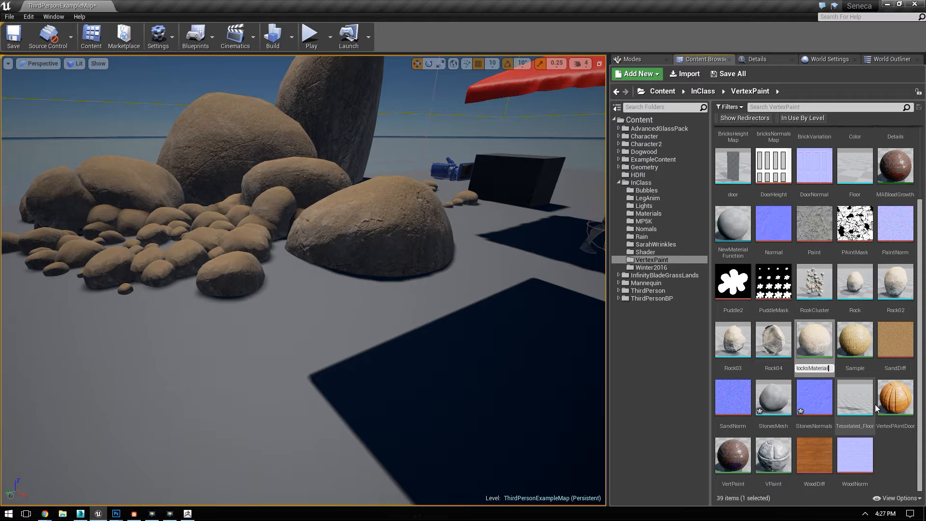
pyautogui.press('Return')
# Step: Check the VertexPaint folder's assets and start importing a file from the RCC folder
pyautogui.click(760, 410)
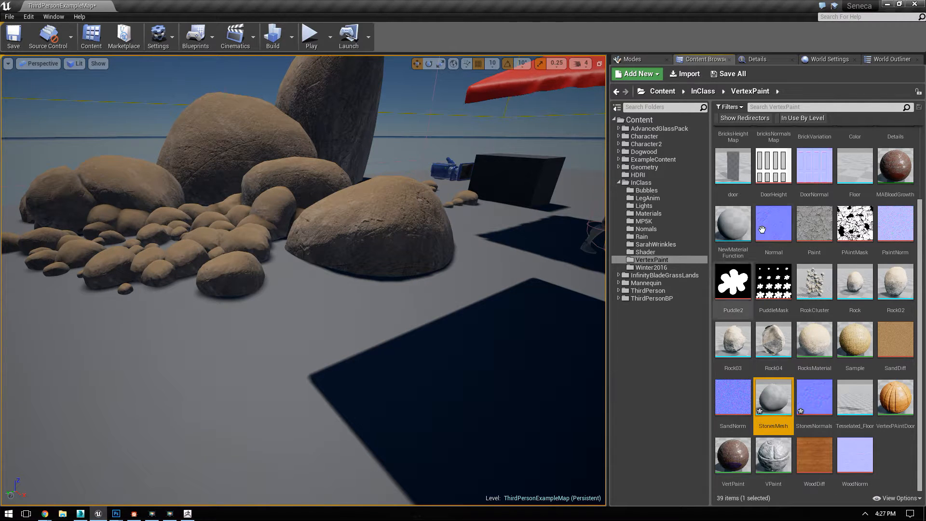
pyautogui.scroll(2, 811, 361)
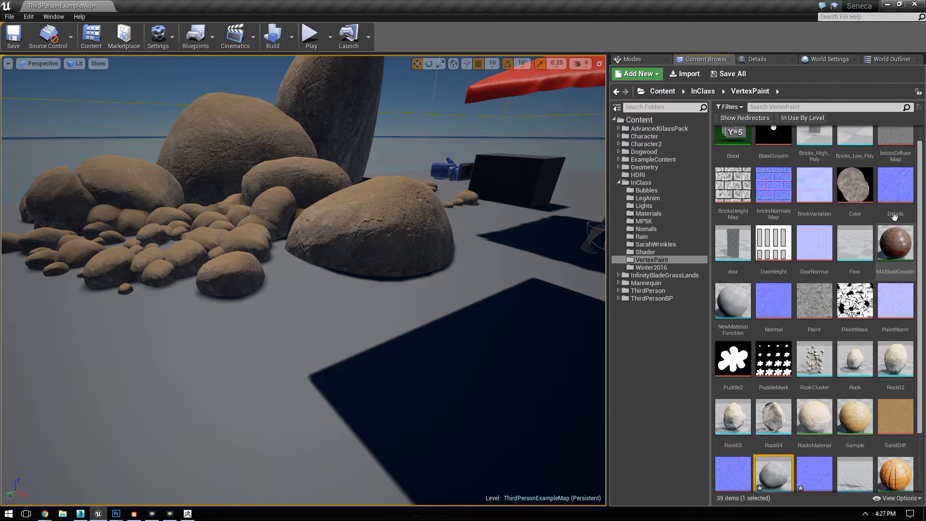
pyautogui.scroll(-1, 810, 360)
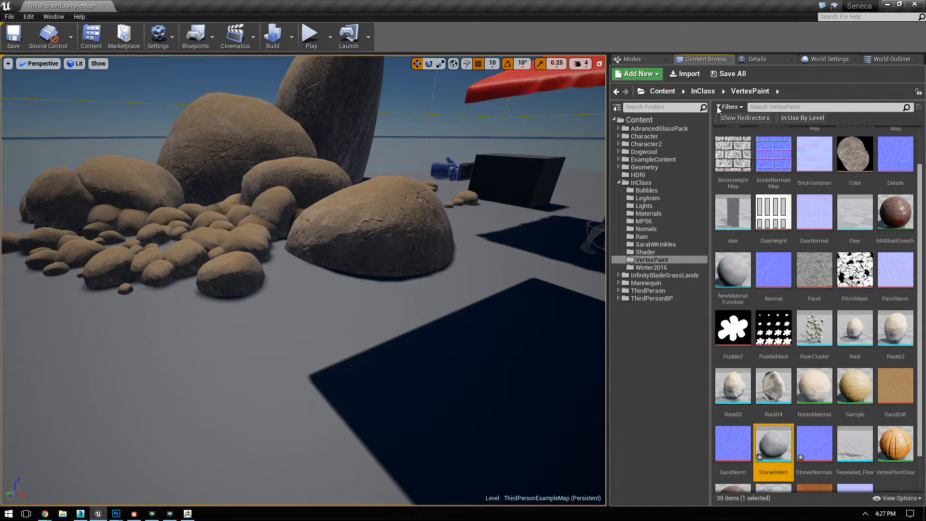
pyautogui.click(683, 74)
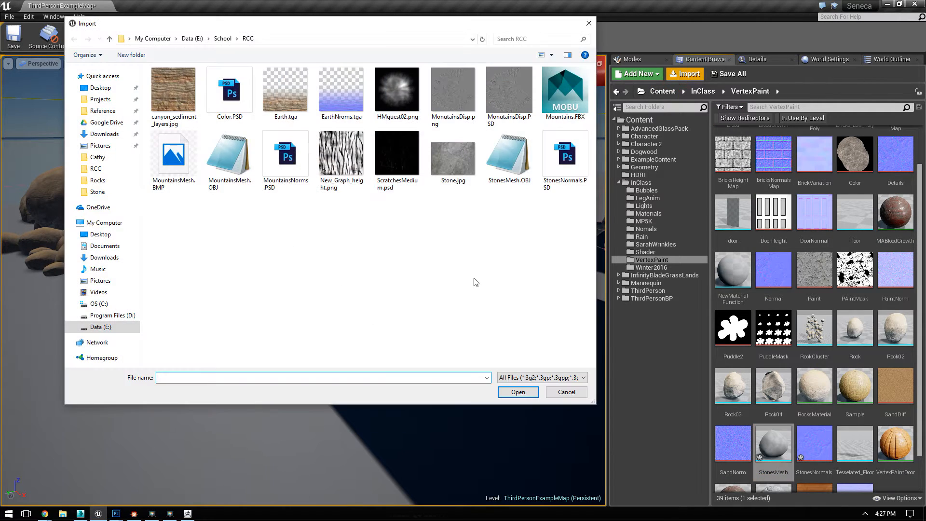
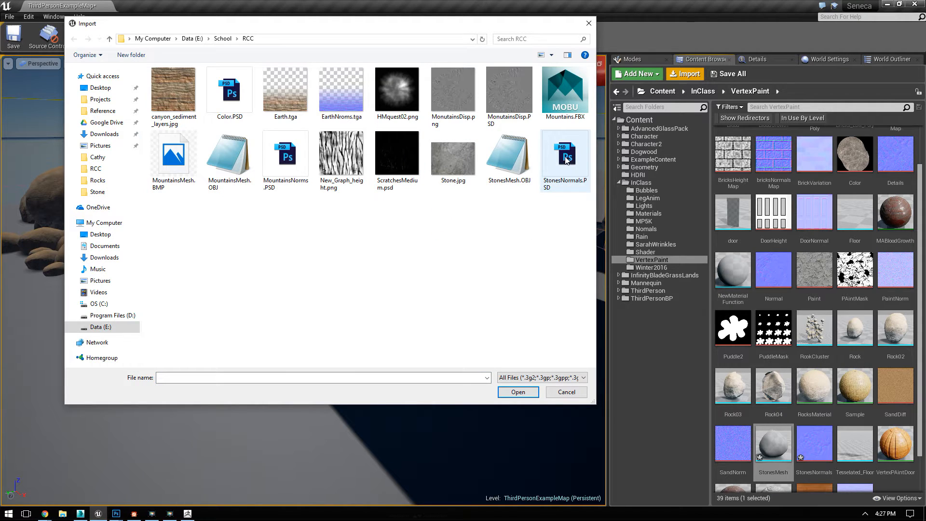
# Step: Cancel the import of Color.PSD and check the existing Color texture in the VertexPaint folder
pyautogui.click(218, 102)
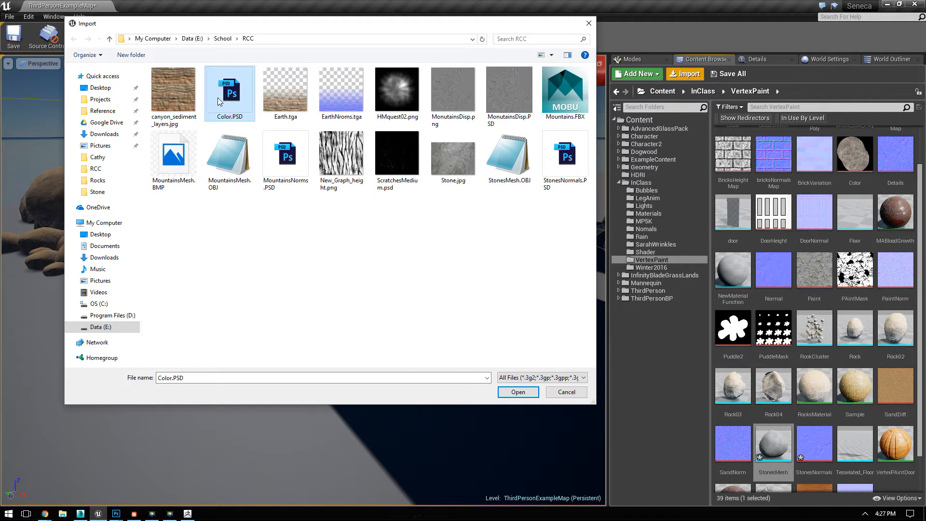
pyautogui.click(588, 25)
pyautogui.click(855, 386)
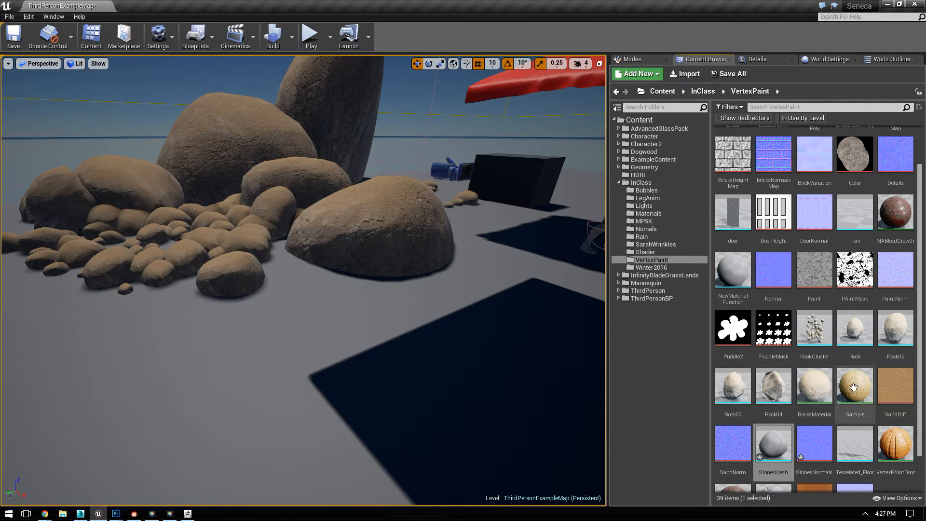
pyautogui.scroll(2, 858, 338)
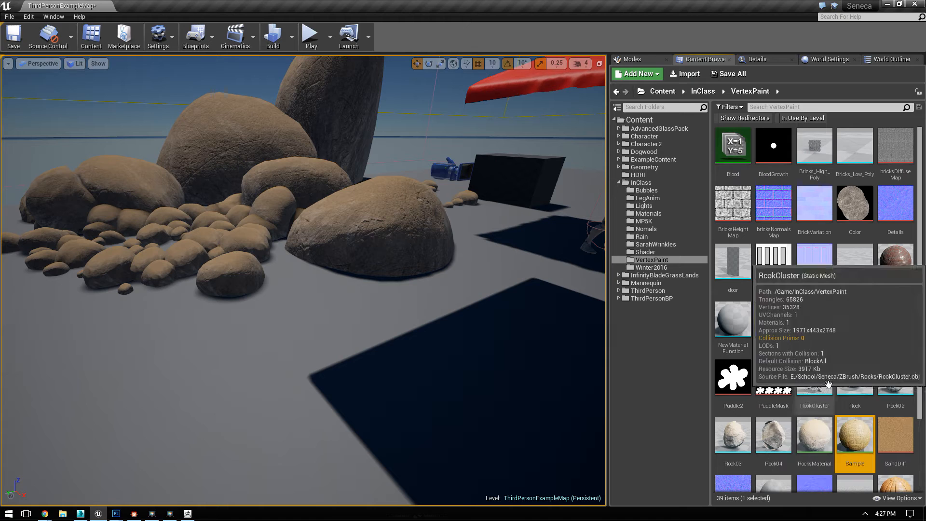
pyautogui.click(857, 198)
pyautogui.scroll(-3, 863, 313)
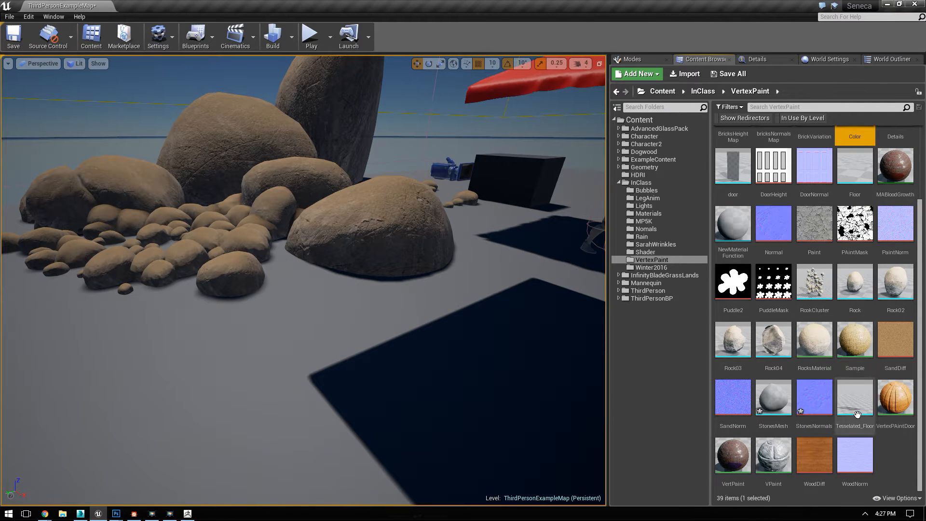
# Step: Inspect the BaseColor parameter in RocksMaterial, close the material, and check the details of the Color texture it uses
pyautogui.doubleClick(813, 340)
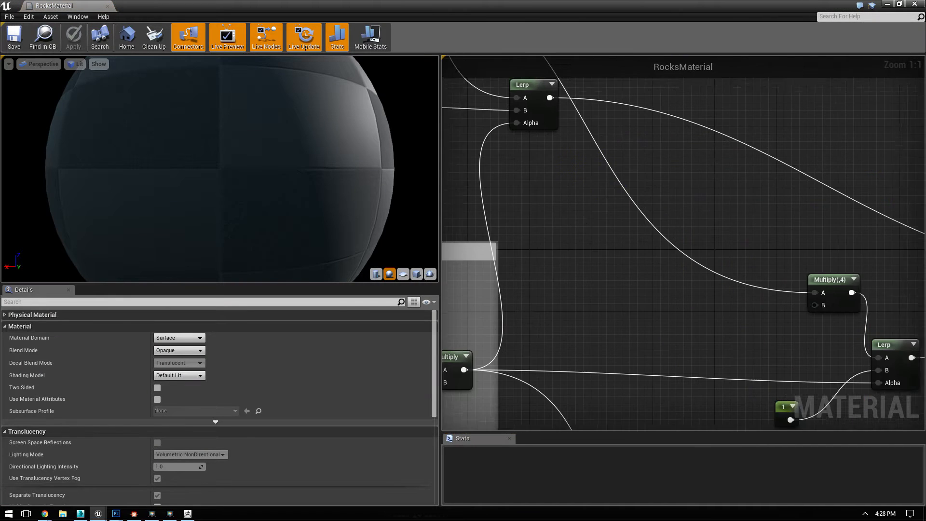
pyautogui.click(616, 208)
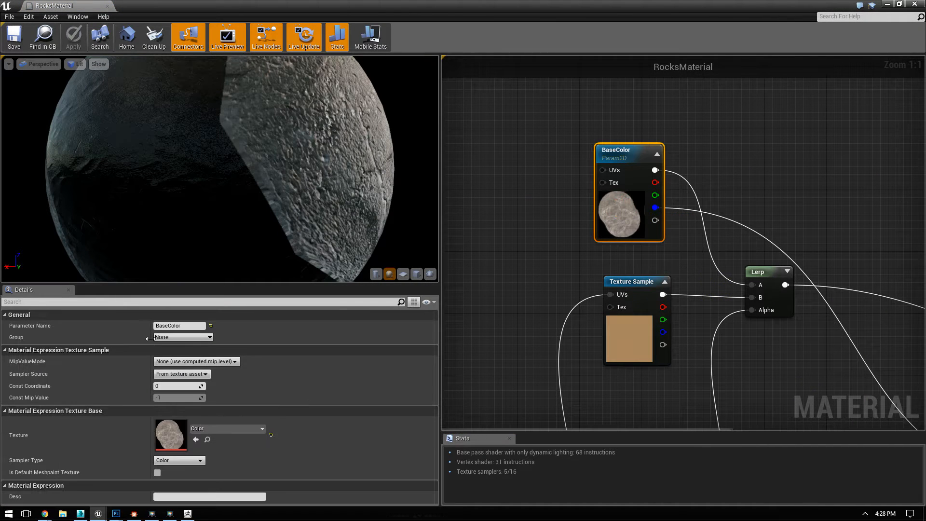
pyautogui.click(107, 7)
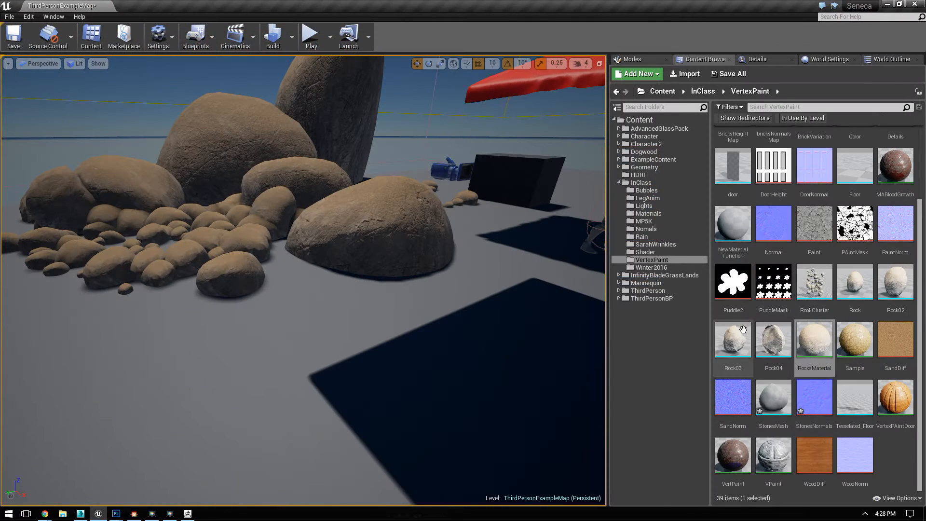
pyautogui.click(891, 456)
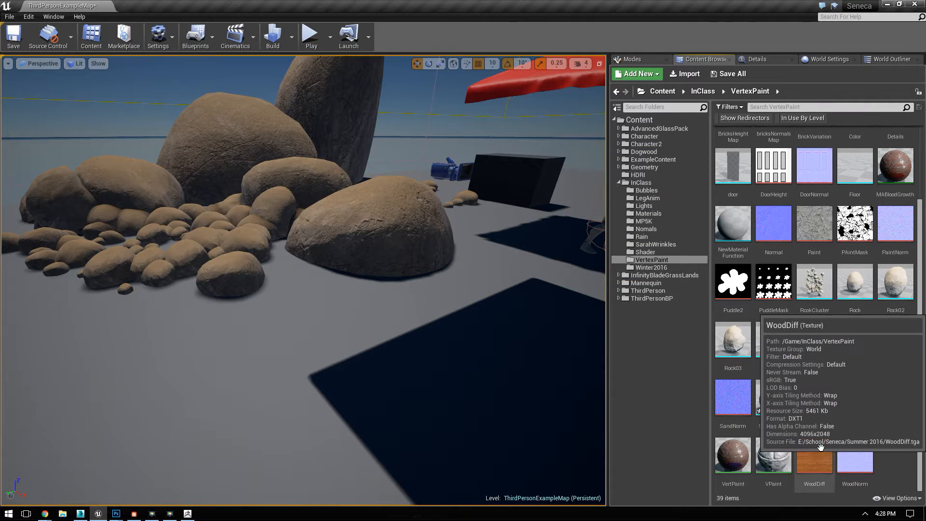
pyautogui.scroll(2, 847, 426)
pyautogui.click(854, 185)
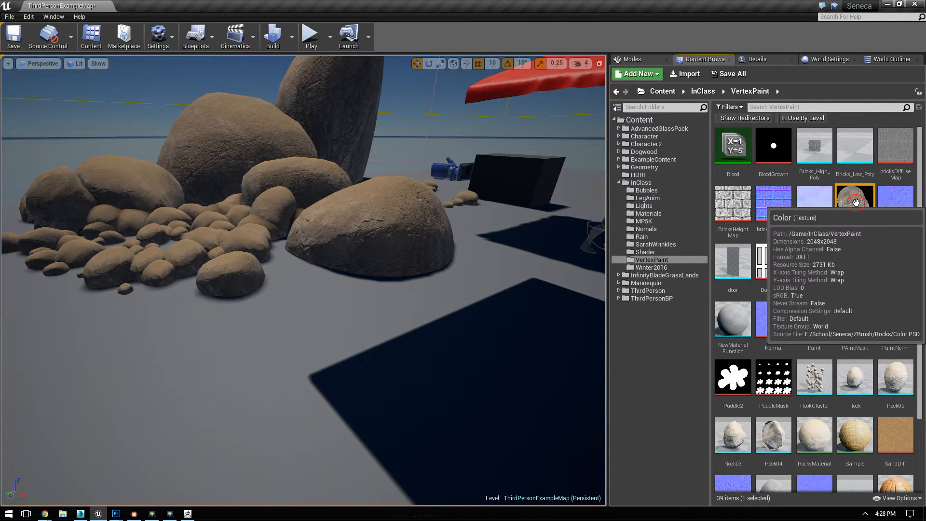
# Step: Create a material instance from RocksMaterial and name it RockInstance01
pyautogui.scroll(-1, 851, 365)
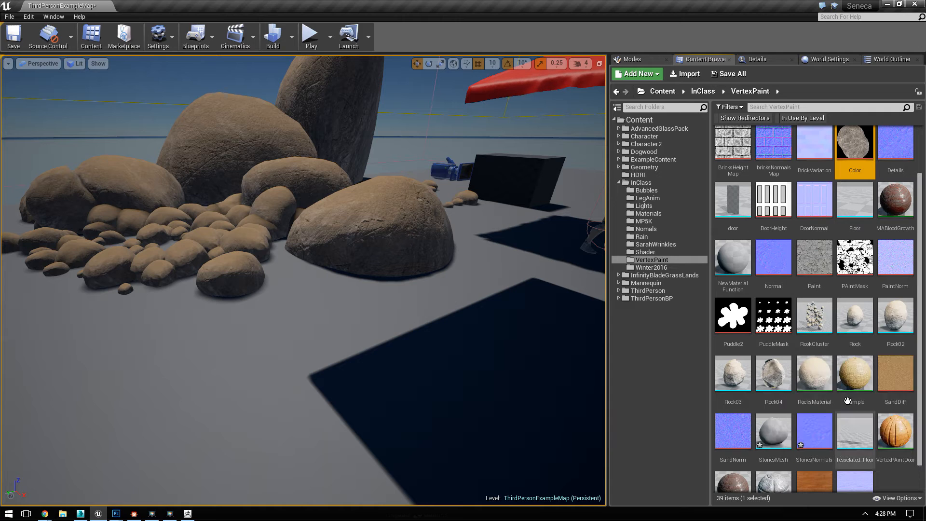
pyautogui.rightClick(829, 388)
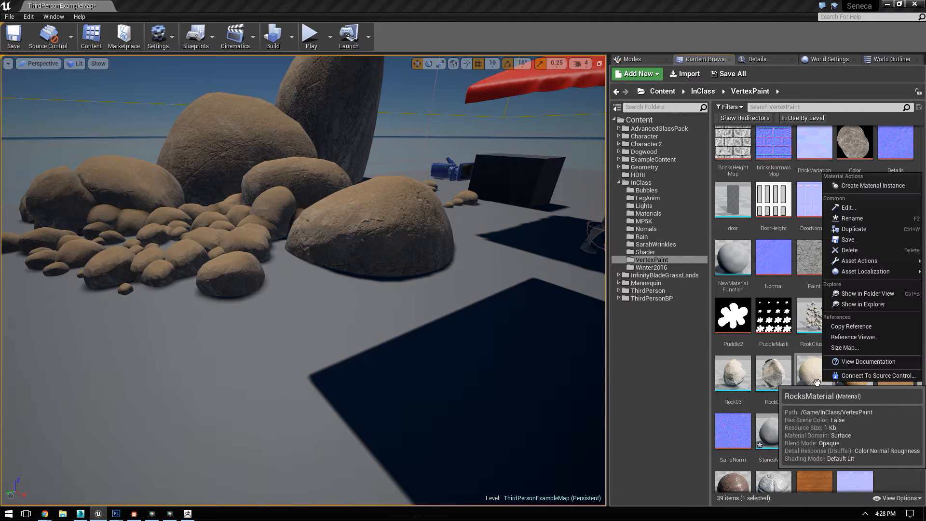
pyautogui.click(852, 183)
pyautogui.scroll(-1, 799, 418)
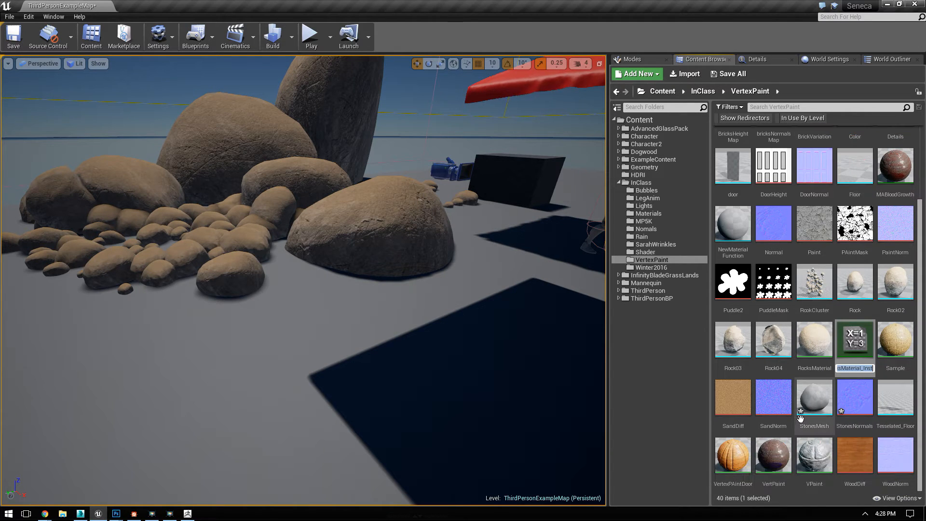
pyautogui.write('RockIn')
pyautogui.write('stance01')
pyautogui.press('Return')
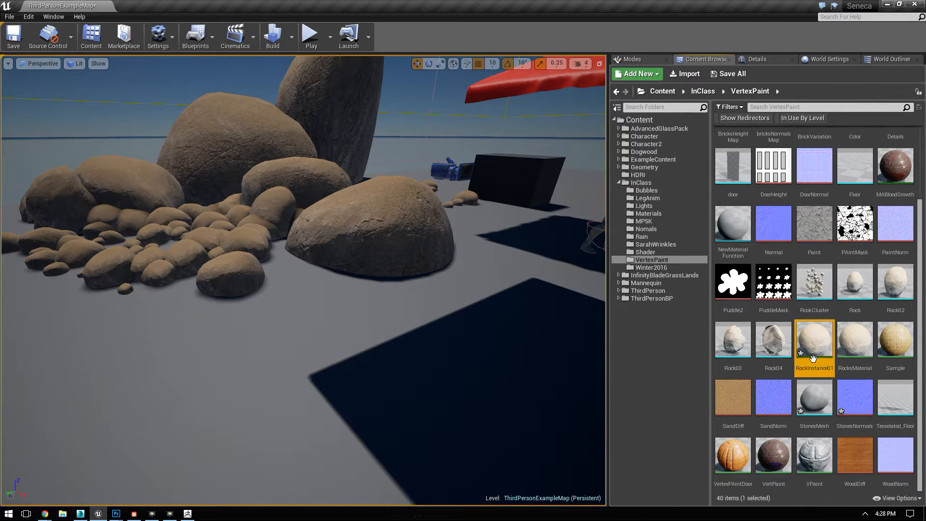
# Step: Open RockInstance01 and arrange its editor window beside the Content Browser so both are visible
pyautogui.doubleClick(814, 340)
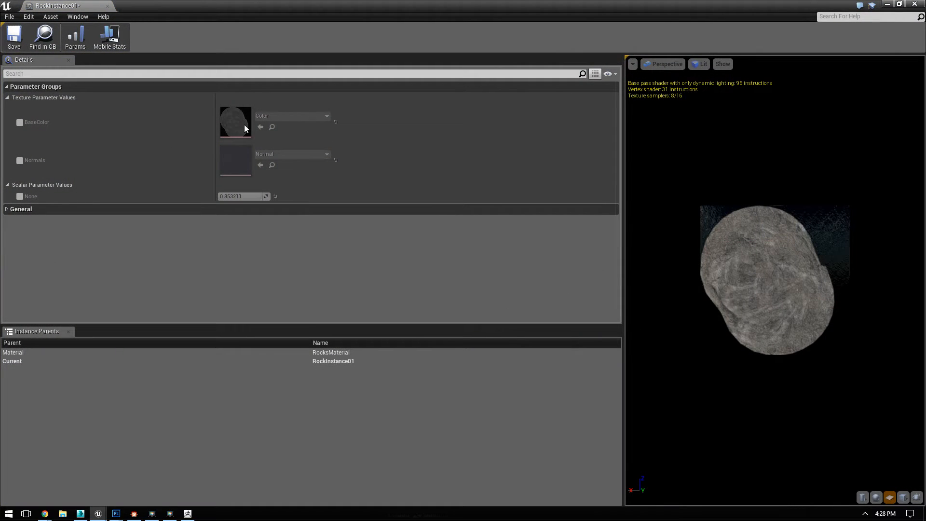
pyautogui.doubleClick(361, 11)
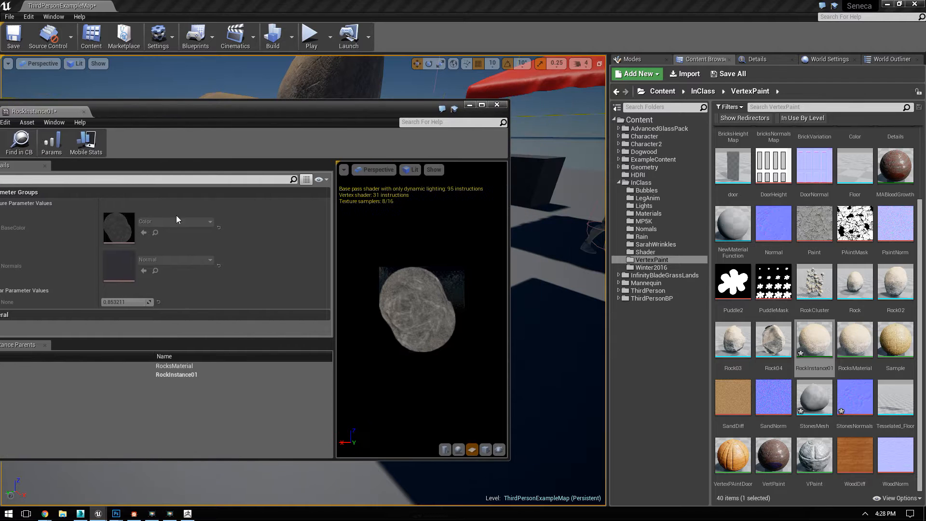
pyautogui.scroll(3, 786, 159)
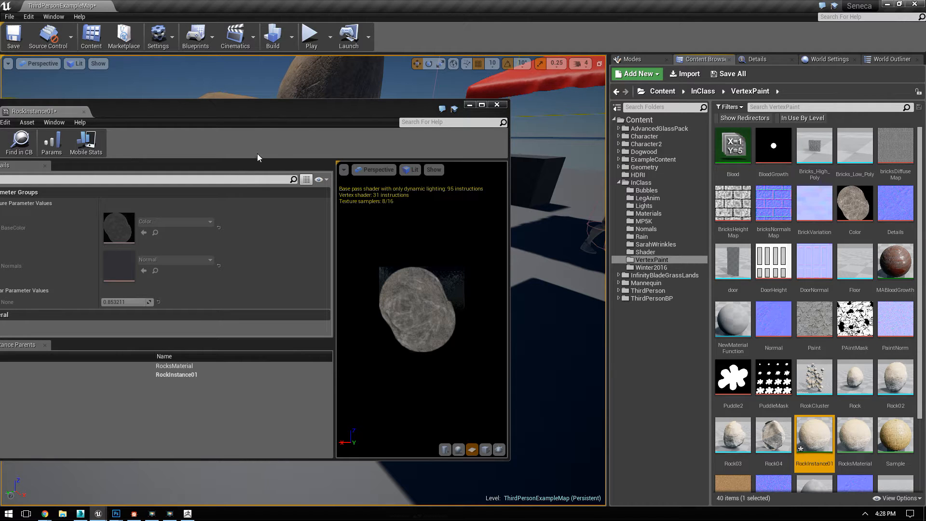
pyautogui.press('super+Left')
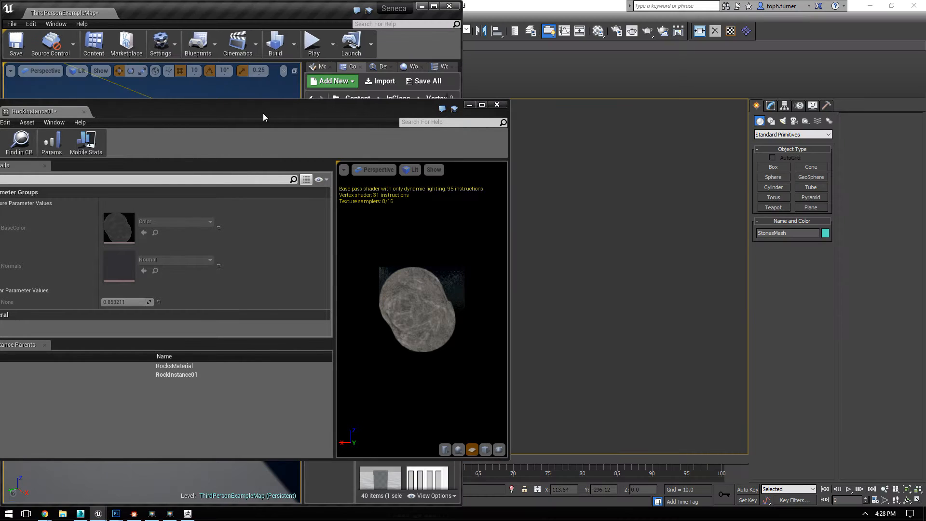
pyautogui.click(290, 232)
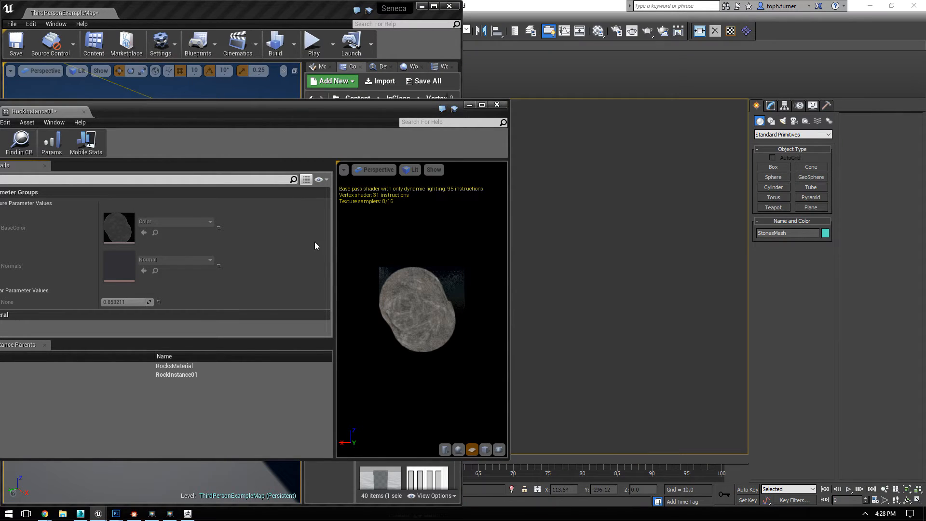
pyautogui.click(434, 6)
pyautogui.click(266, 231)
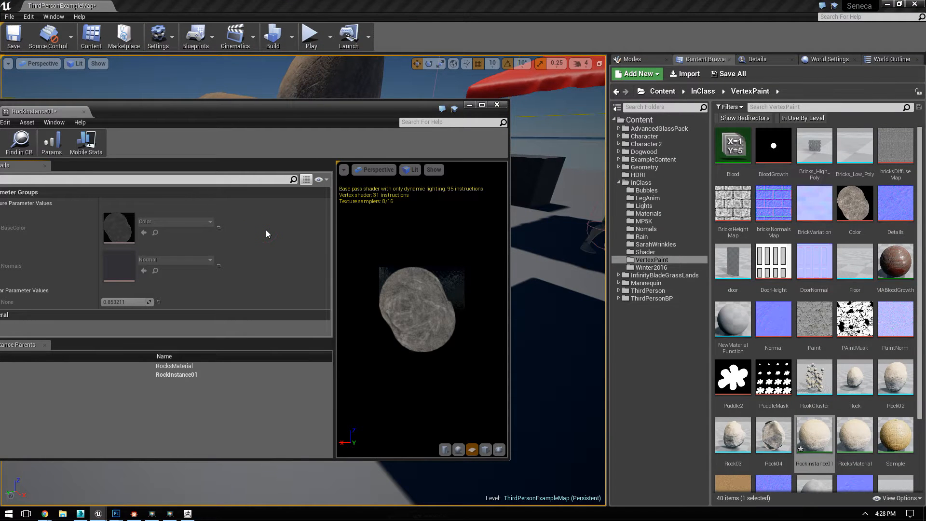
pyautogui.press('super+Left')
pyautogui.click(302, 162)
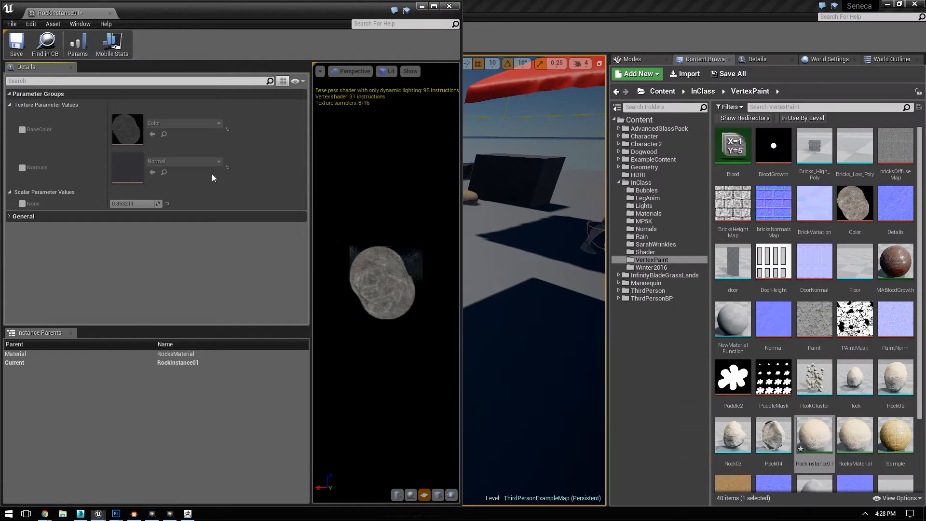
# Step: Enable the BaseColor and Normals texture parameter overrides in RockInstance01, look for replacement textures, and close the instance
pyautogui.click(21, 132)
pyautogui.click(21, 168)
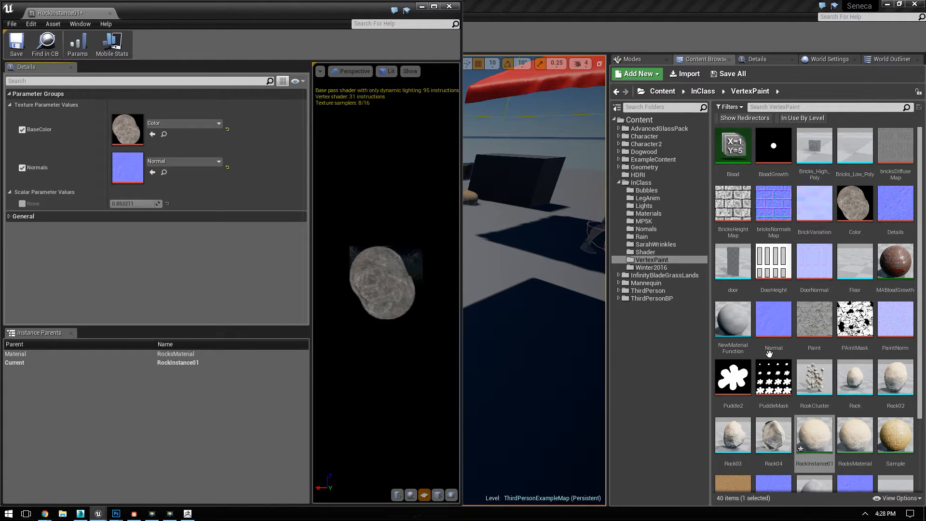
pyautogui.scroll(-7, 861, 370)
pyautogui.scroll(6, 863, 370)
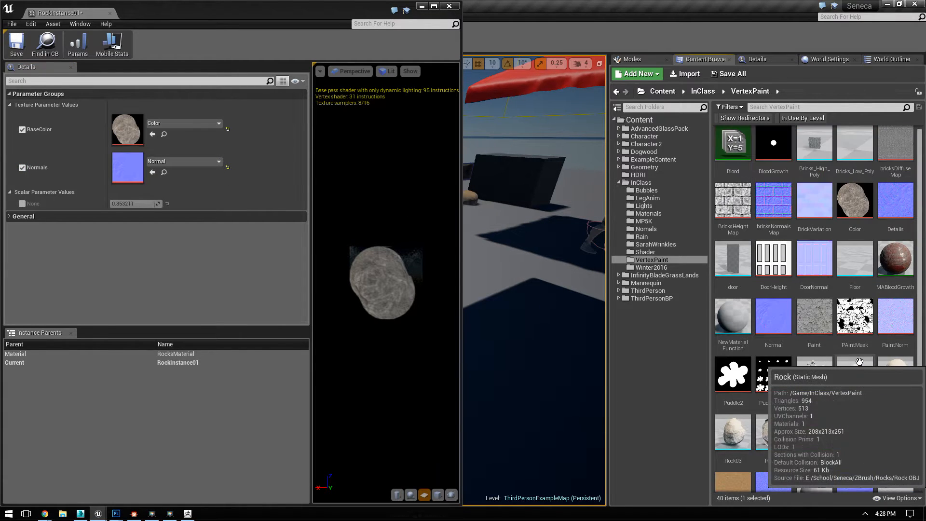
pyautogui.scroll(-5, 861, 362)
pyautogui.scroll(5, 872, 363)
pyautogui.moveTo(386, 289); pyautogui.dragTo(383, 290)
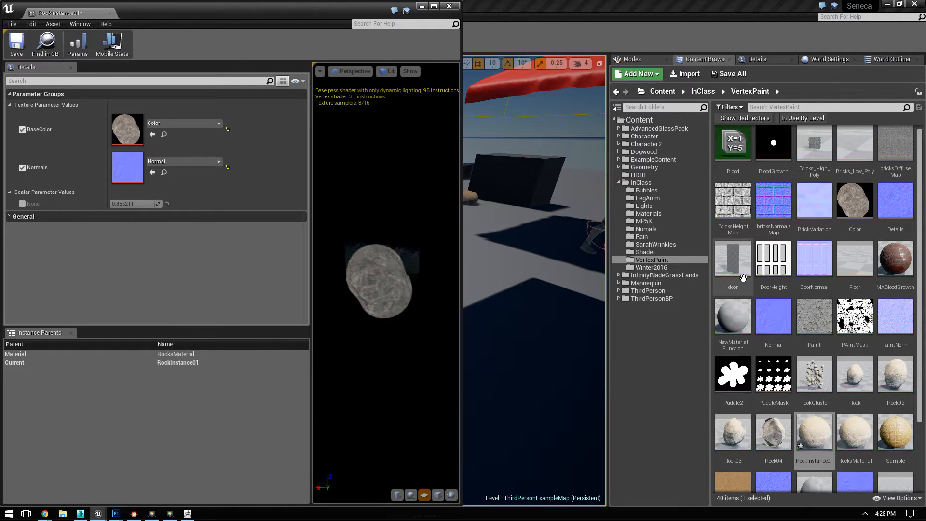
pyautogui.click(449, 7)
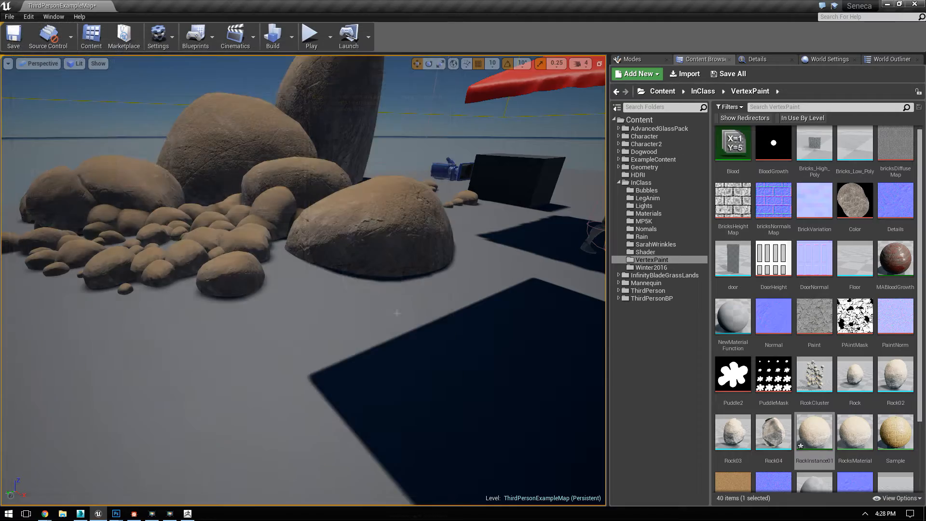
pyautogui.moveTo(338, 278); pyautogui.dragTo(352, 266, button='right')
pyautogui.press('w')
pyautogui.press('s')
pyautogui.moveTo(352, 265); pyautogui.dragTo(270, 277)
pyautogui.moveTo(342, 285); pyautogui.dragTo(342, 317)
# Step: Check StonesNormals.PSD in the RCC import folder against the StonesNormals texture in VertexPaint, without importing it again
pyautogui.click(684, 73)
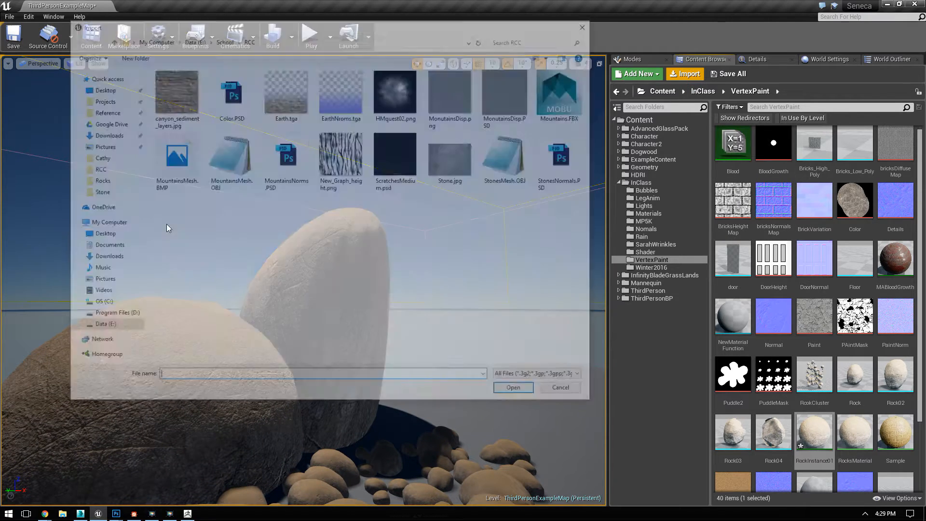
pyautogui.click(566, 157)
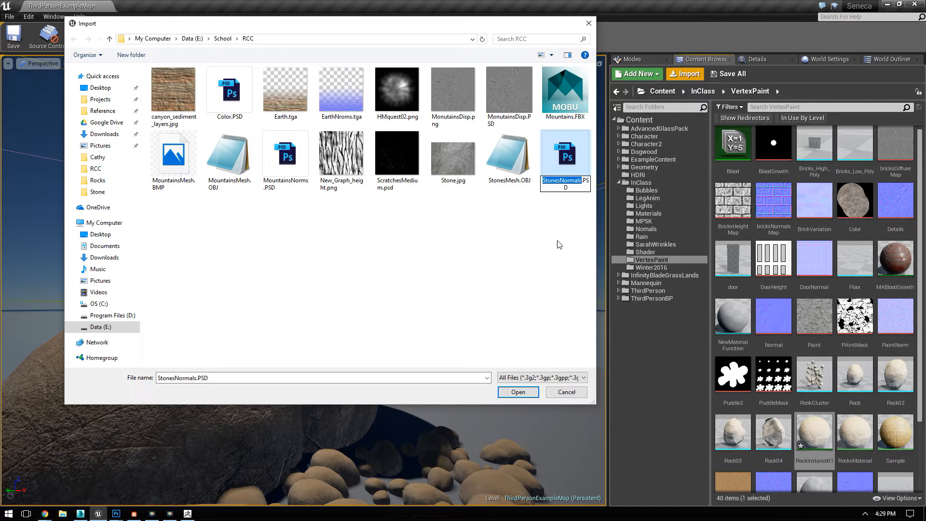
pyautogui.click(547, 269)
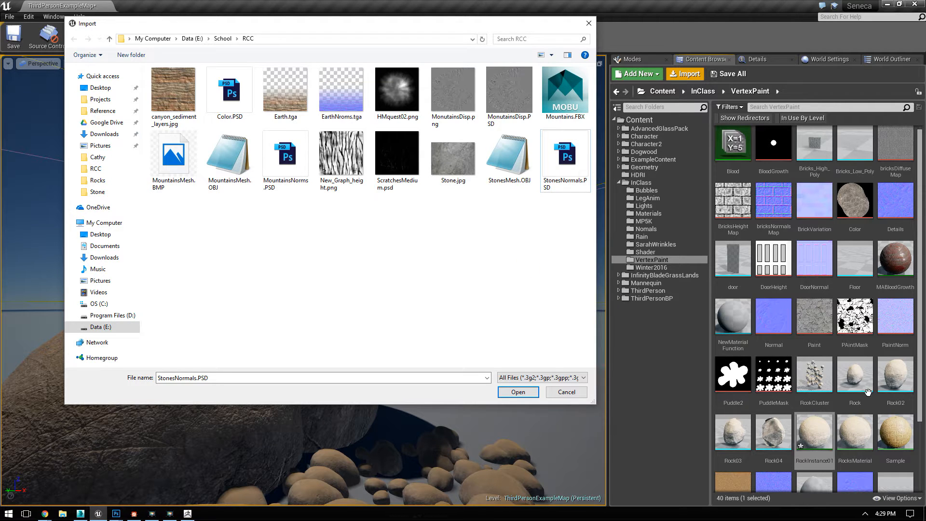
pyautogui.click(566, 391)
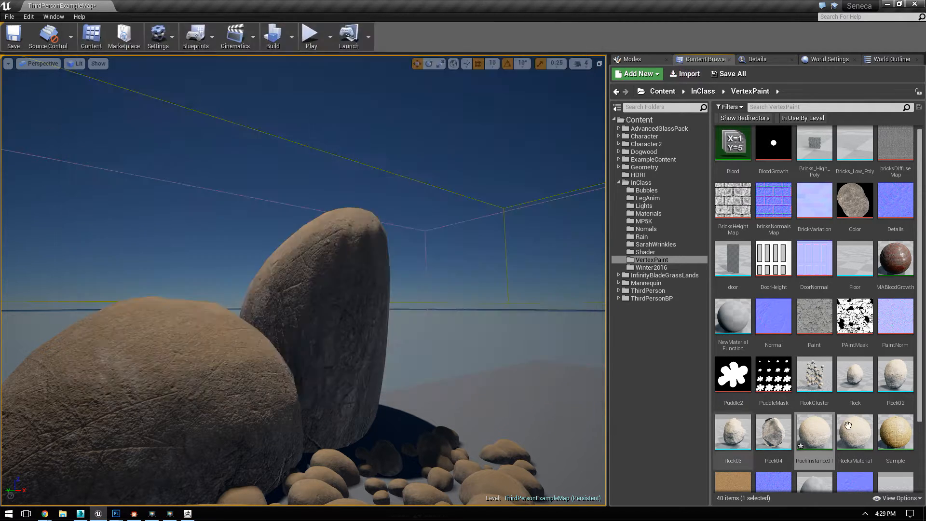
pyautogui.click(895, 379)
pyautogui.scroll(-2, 888, 425)
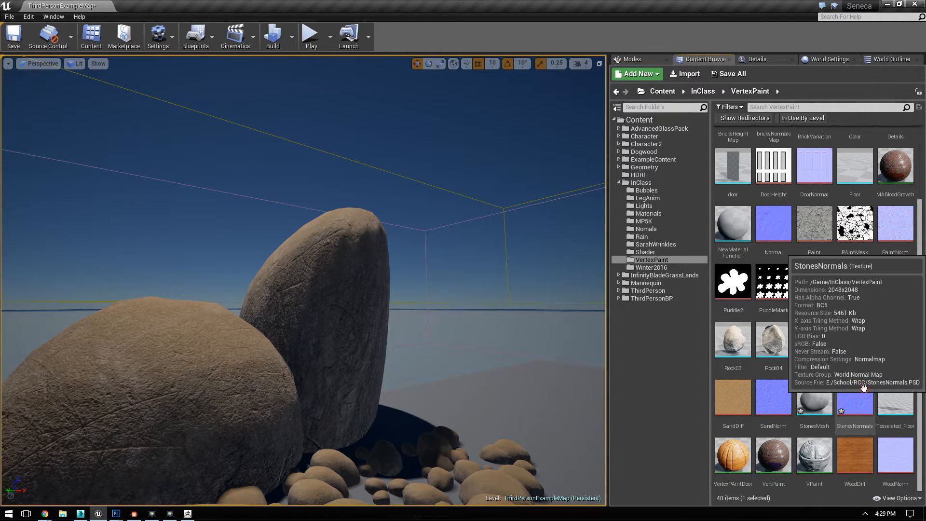
pyautogui.click(854, 398)
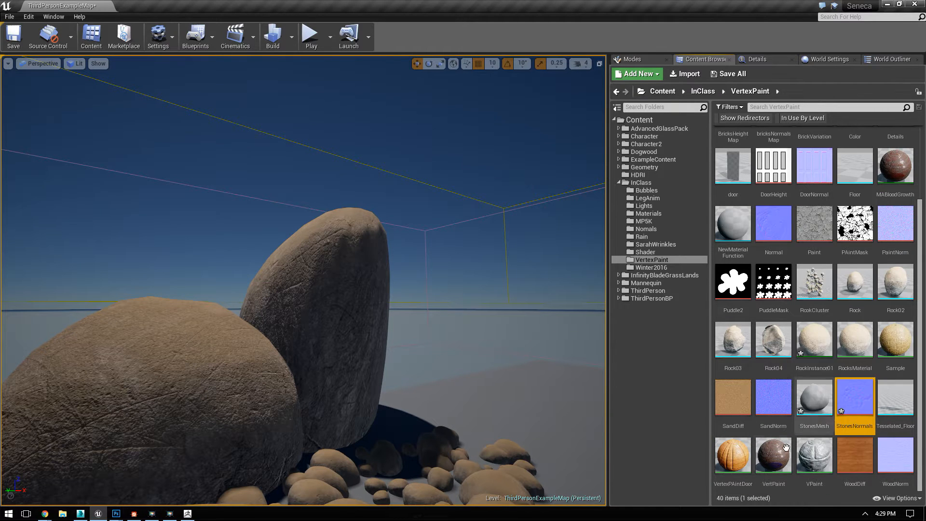
# Step: Check Color.PSD in the RCC import folder against the Color texture in VertexPaint, without importing it
pyautogui.click(684, 74)
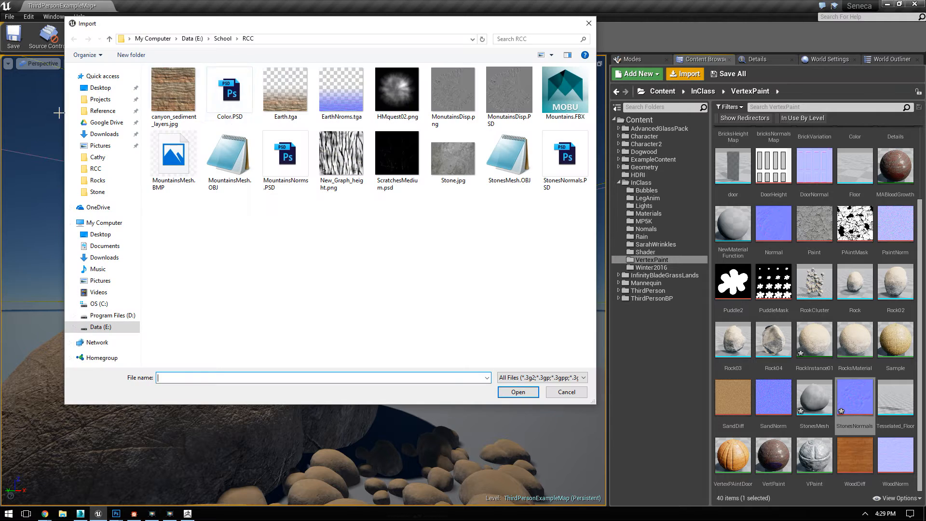
pyautogui.click(228, 94)
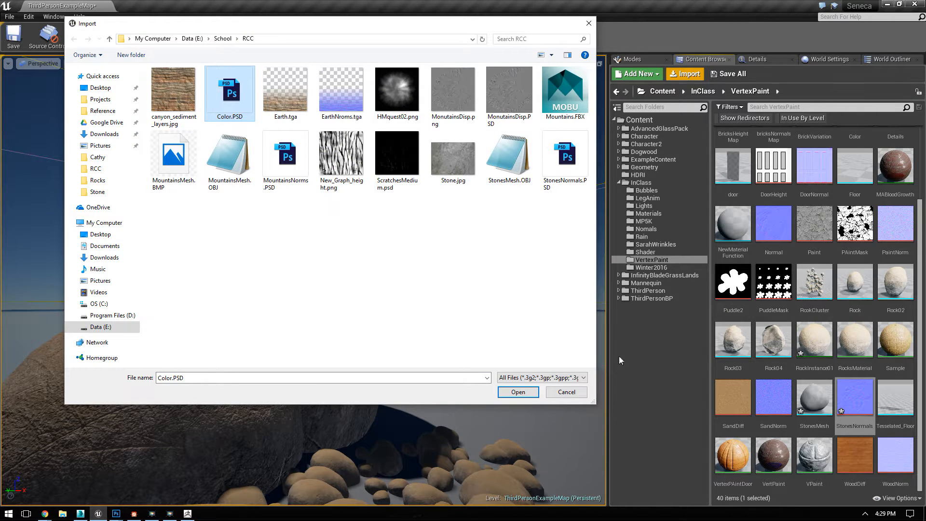
pyautogui.click(566, 392)
pyautogui.scroll(3, 820, 289)
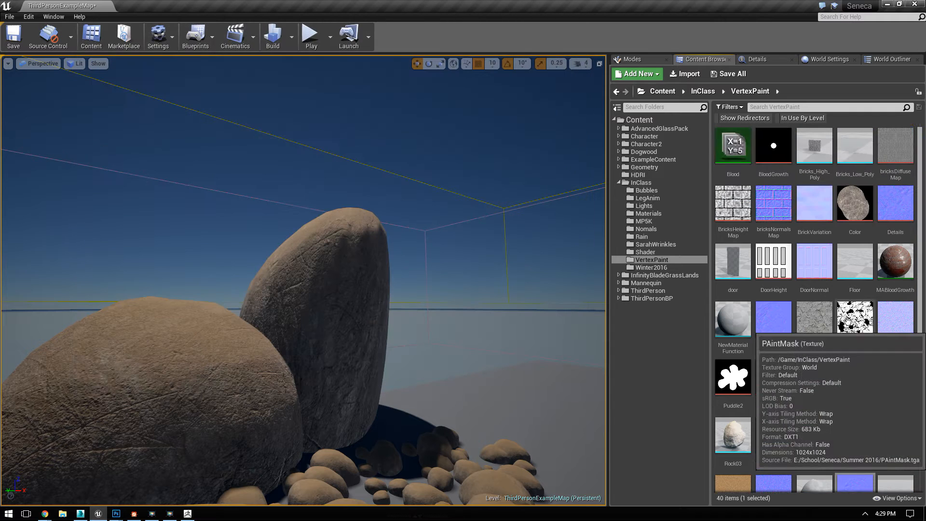
pyautogui.click(851, 197)
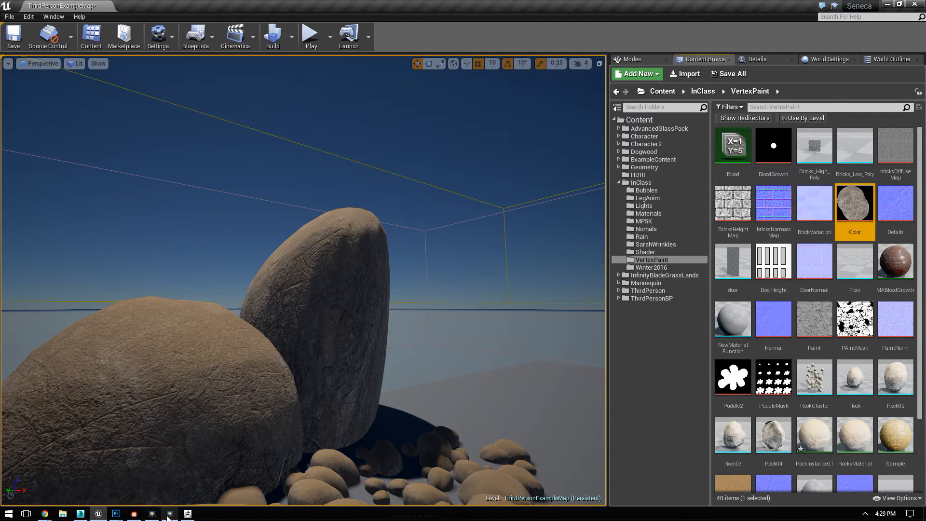
# Step: Open Color.PSD from the School\RCC folder on the Data (E:) drive in Photoshop to inspect the stone's color map
pyautogui.click(63, 514)
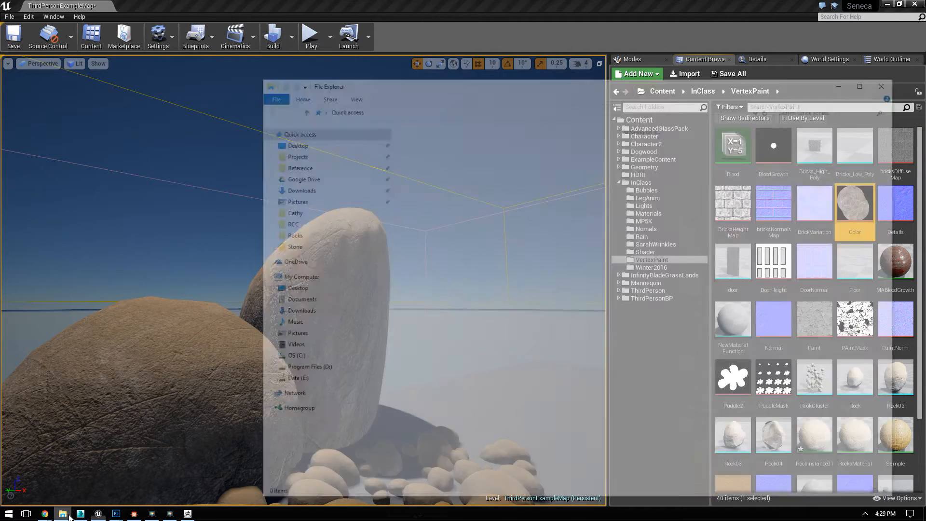
pyautogui.click(300, 381)
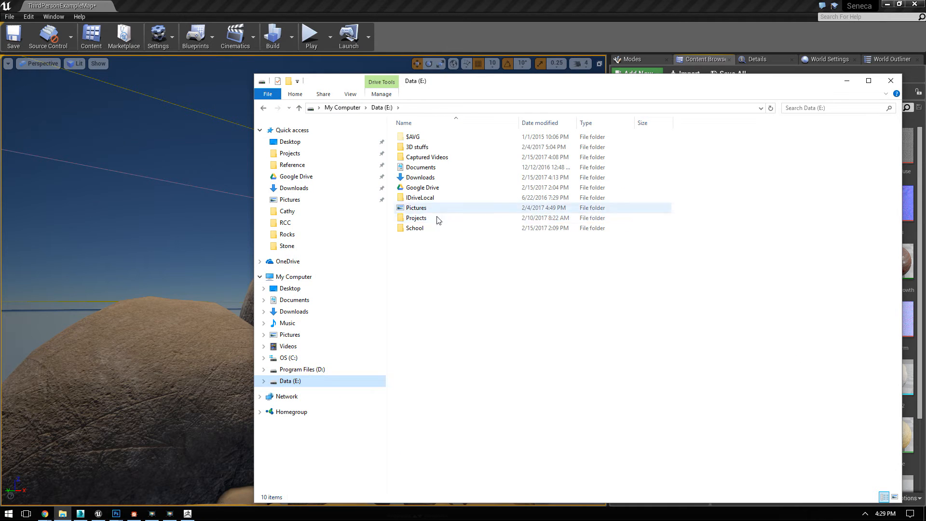
pyautogui.doubleClick(419, 229)
pyautogui.doubleClick(432, 249)
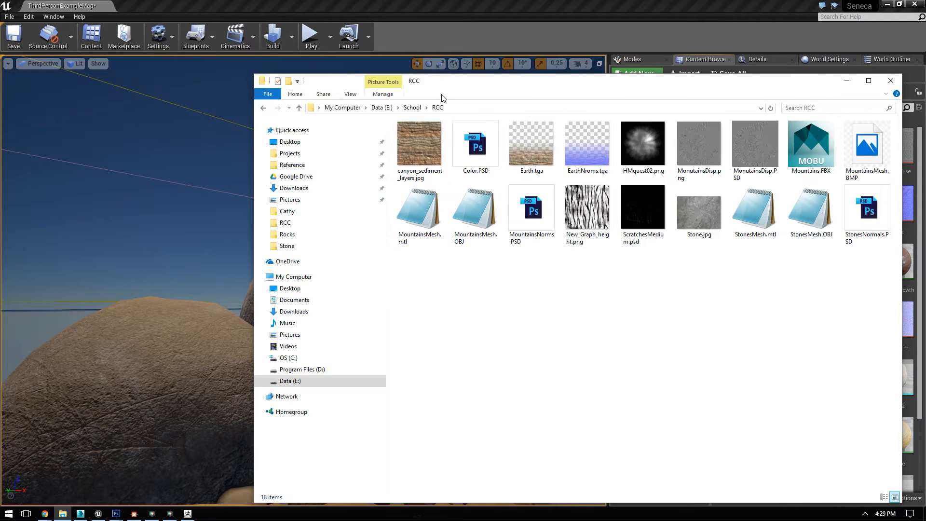
pyautogui.doubleClick(477, 145)
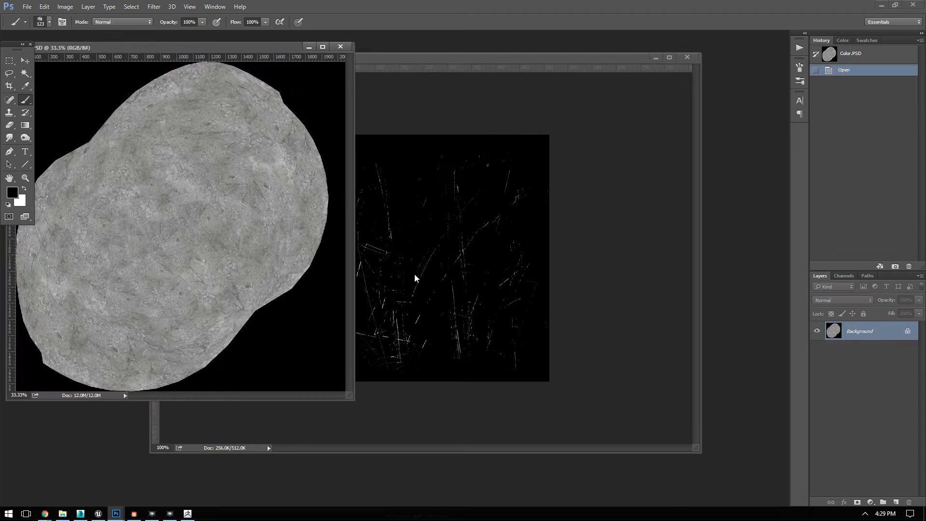
# Step: Open StonesNormals.PSD beside Color.PSD to compare the two maps, close both documents and return to Unreal Engine
pyautogui.moveTo(225, 42); pyautogui.dragTo(476, 87)
pyautogui.click(27, 6)
pyautogui.click(29, 26)
pyautogui.doubleClick(416, 145)
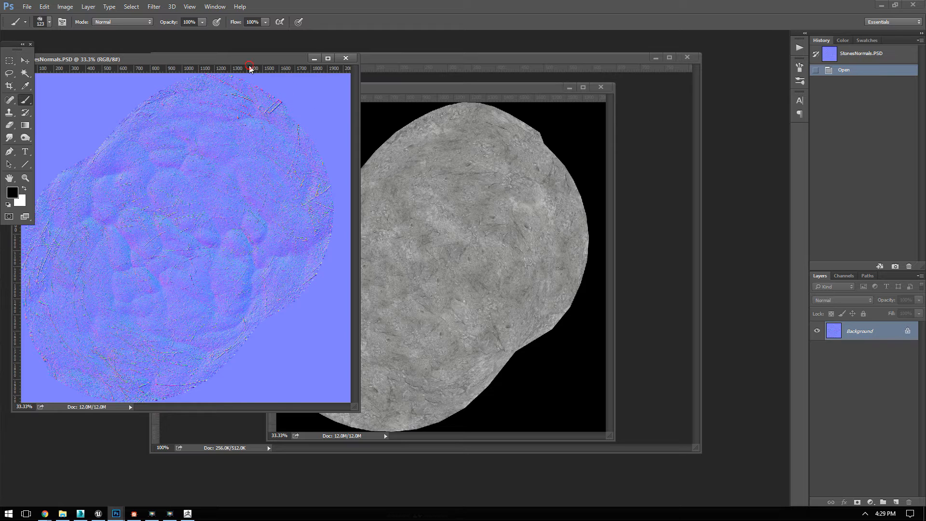
pyautogui.click(341, 59)
pyautogui.click(601, 86)
pyautogui.click(97, 513)
# Step: Select the tall standing rock in the level and inspect the Rock static mesh and its assigned material, leaving it unedited
pyautogui.click(342, 323)
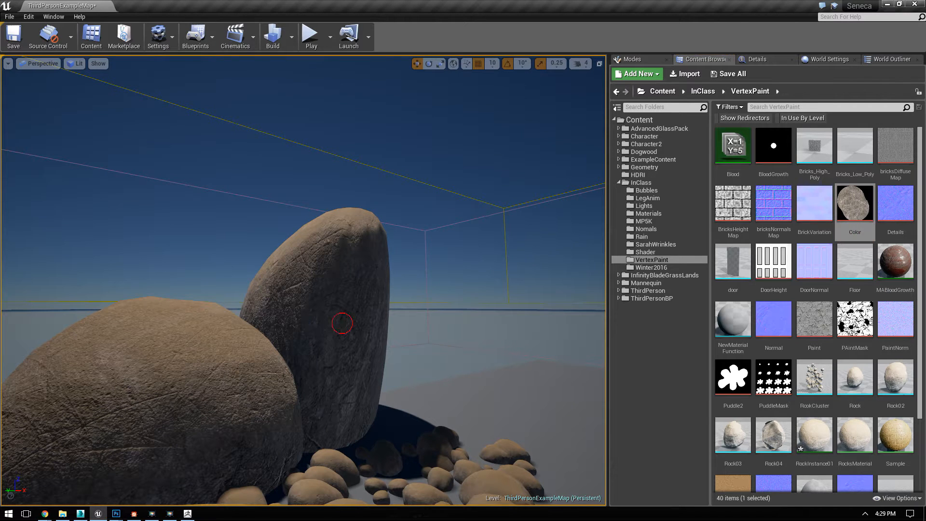
pyautogui.doubleClick(854, 381)
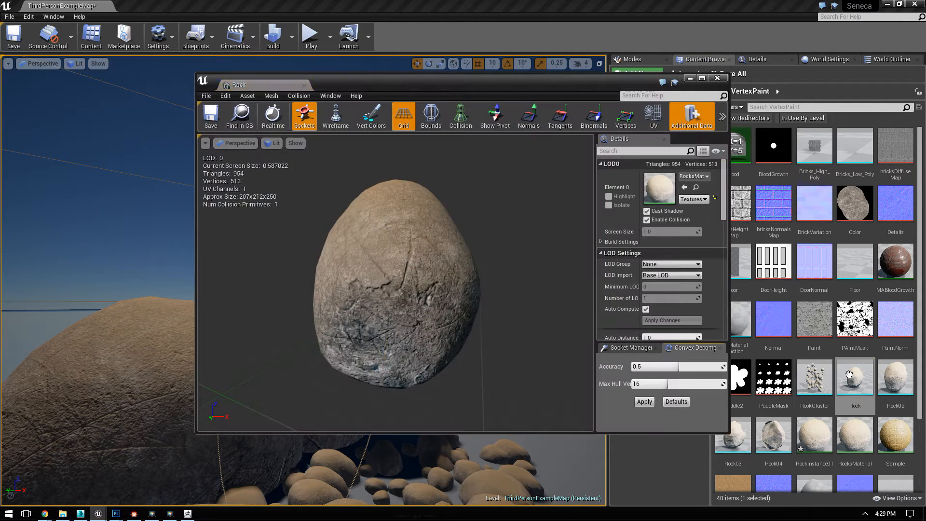
pyautogui.click(718, 78)
# Step: Check which texture the BaseColor parameter node uses in RocksMaterial and close the material without changes
pyautogui.scroll(-1, 819, 396)
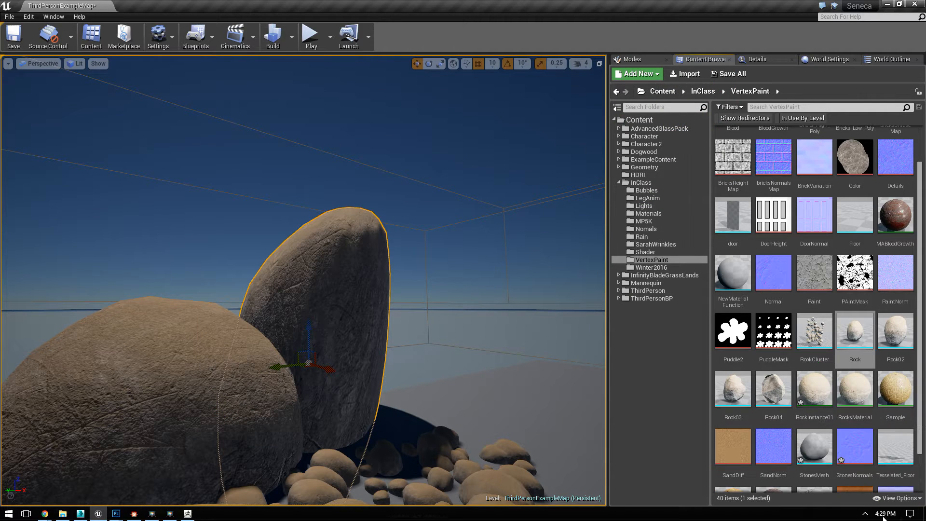
pyautogui.doubleClick(855, 389)
pyautogui.moveTo(477, 204); pyautogui.dragTo(716, 353, button='right')
pyautogui.moveTo(533, 234); pyautogui.dragTo(686, 367, button='right')
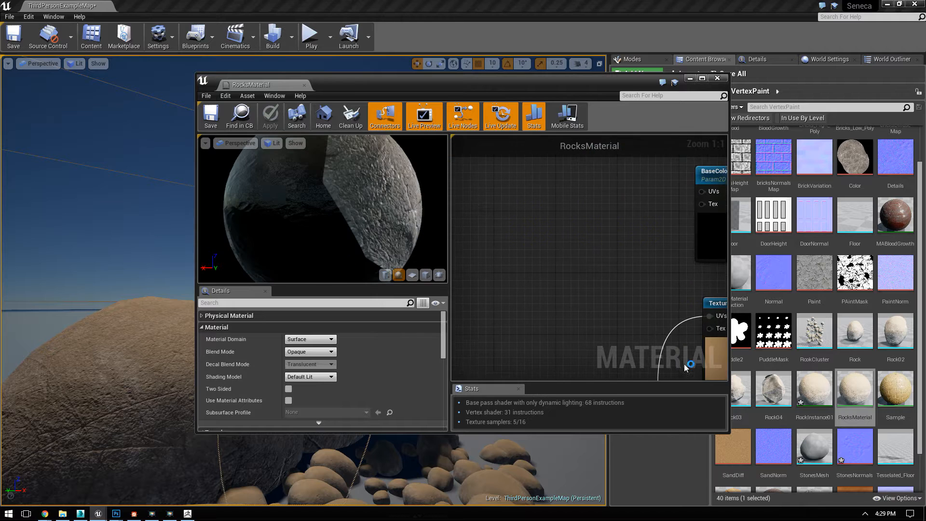
pyautogui.moveTo(700, 201); pyautogui.dragTo(555, 265, button='right')
pyautogui.click(584, 236)
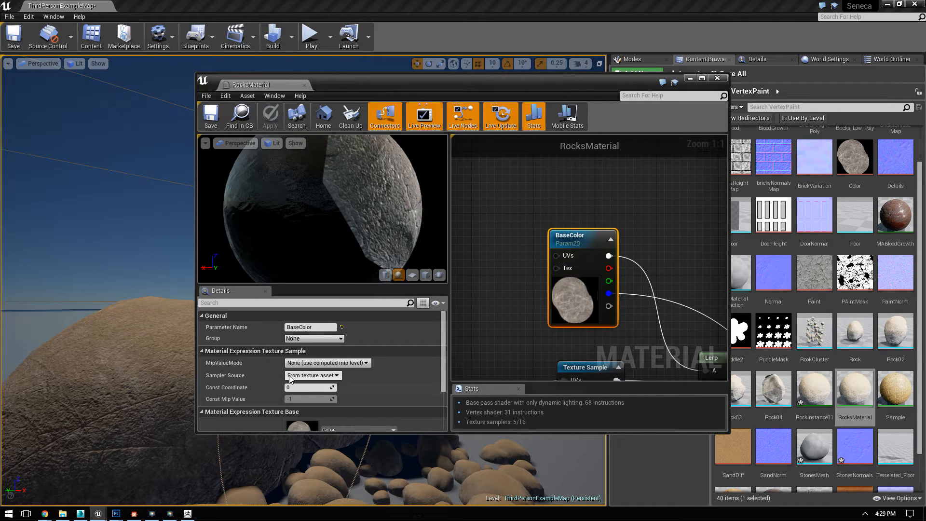
pyautogui.scroll(-2, 367, 392)
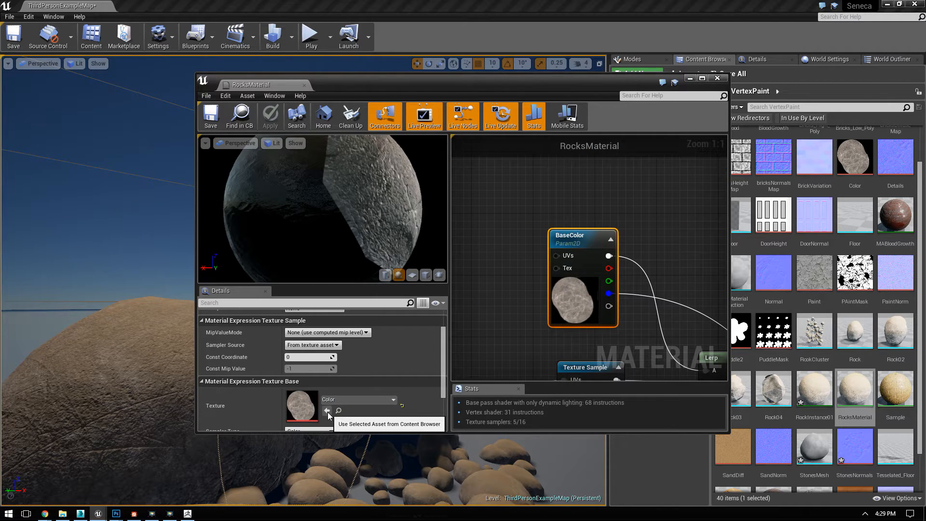
pyautogui.click(722, 80)
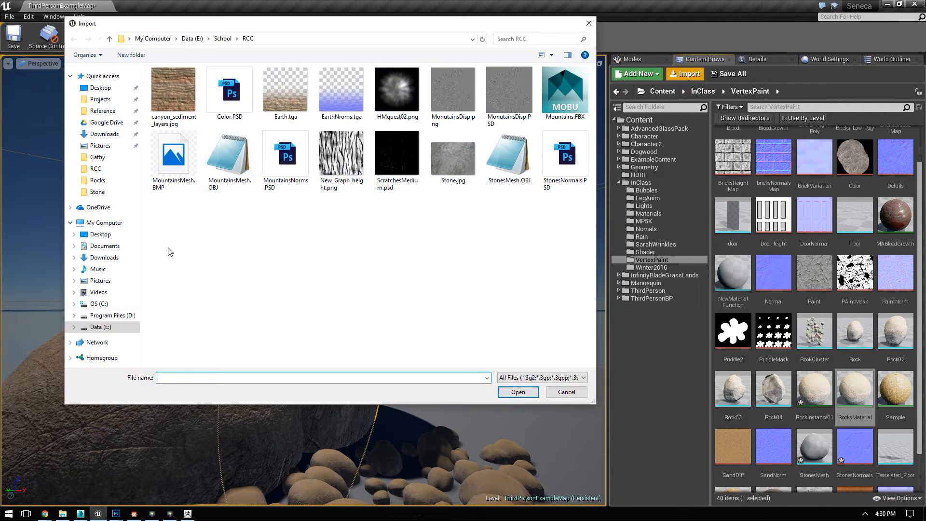
# Step: Rename Color.PSD in the RCC folder as Color2.PSD and import it into the VertexPaint folder
pyautogui.click(215, 103)
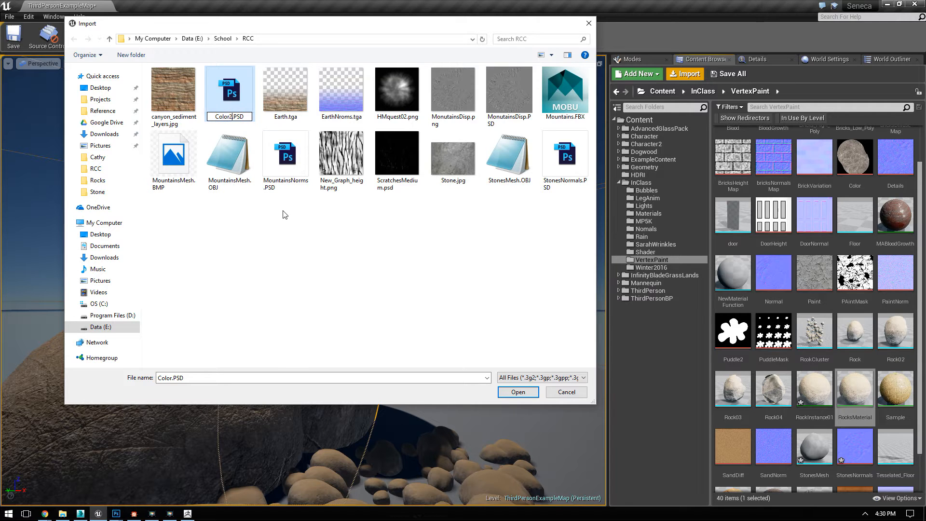
pyautogui.click(379, 330)
pyautogui.doubleClick(229, 91)
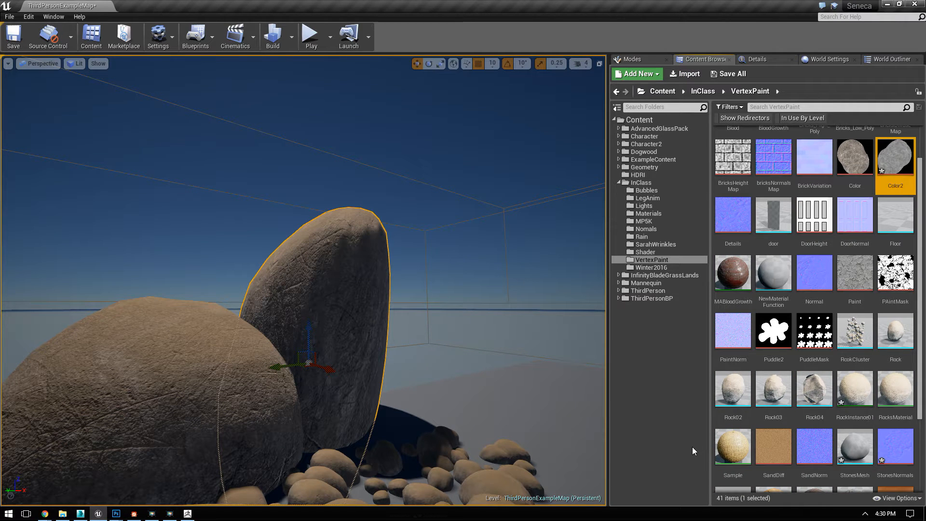
# Step: Open RockInstance01 and assign the Color2 texture to its BaseColor parameter
pyautogui.click(774, 389)
pyautogui.scroll(-2, 773, 388)
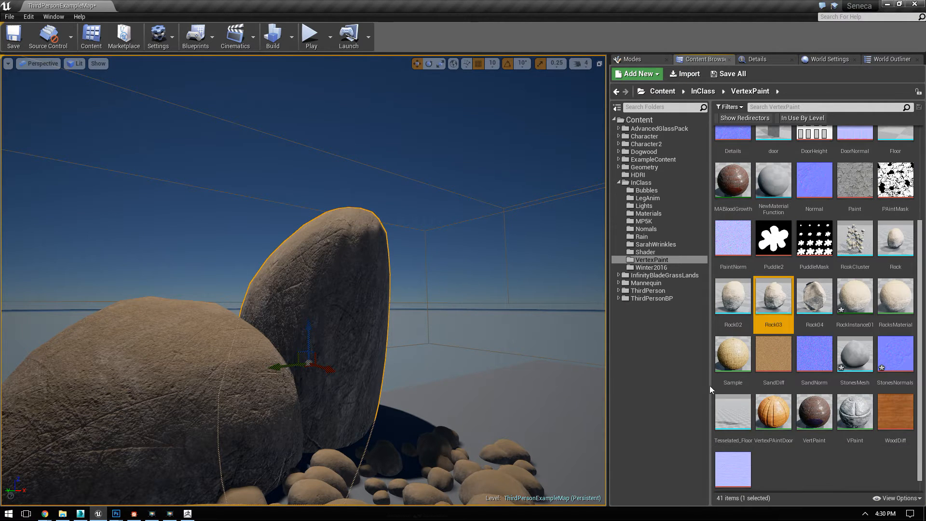
pyautogui.scroll(-1, 814, 410)
pyautogui.doubleClick(844, 283)
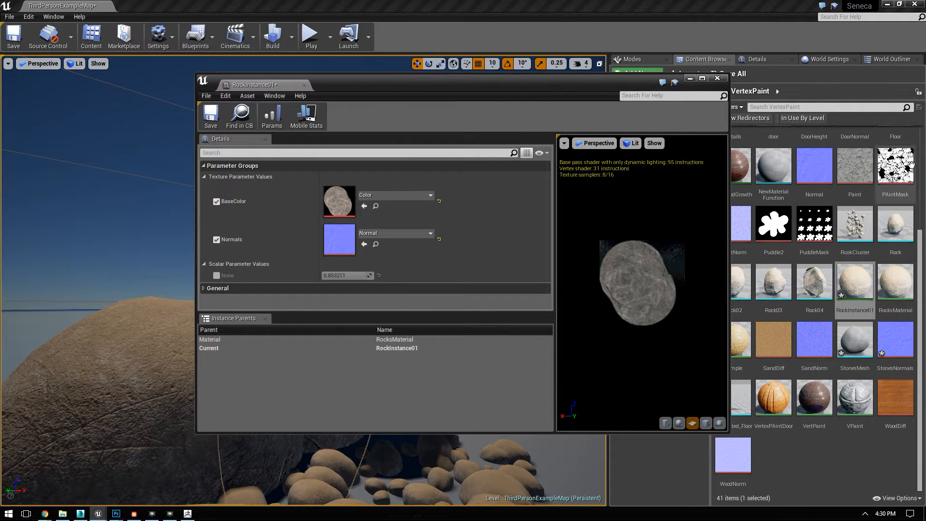
pyautogui.click(855, 226)
pyautogui.scroll(2, 861, 234)
pyautogui.scroll(3, 862, 235)
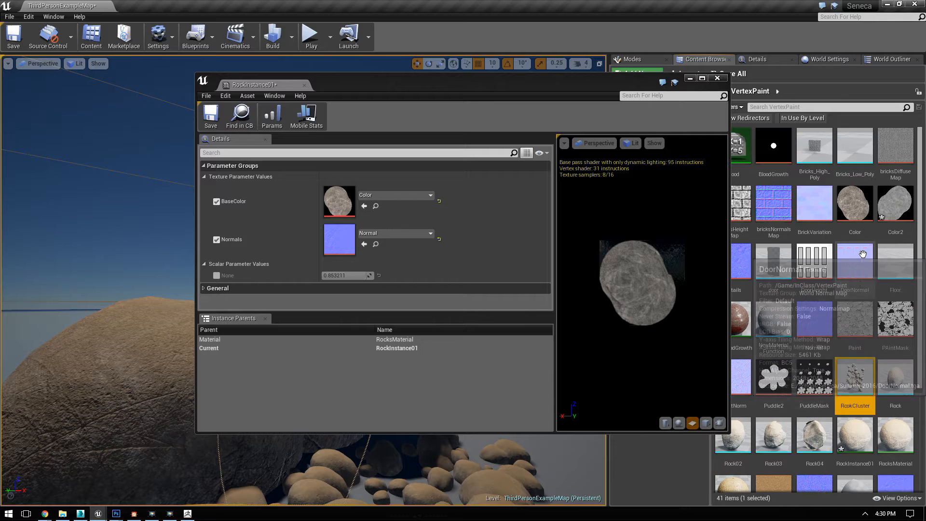
pyautogui.click(895, 203)
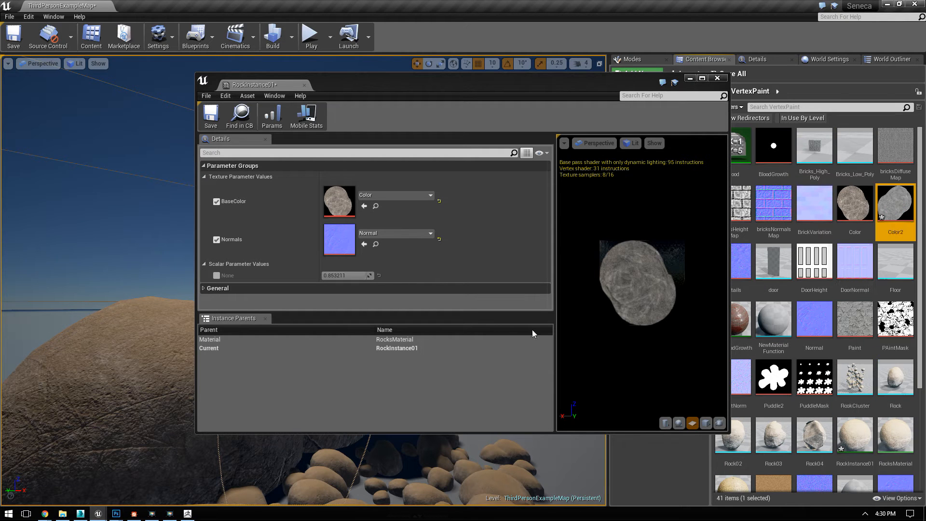
pyautogui.click(364, 206)
# Step: Assign the StonesNormals texture to RockInstance01's Normals parameter, check the preview, and save and close the instance
pyautogui.click(854, 378)
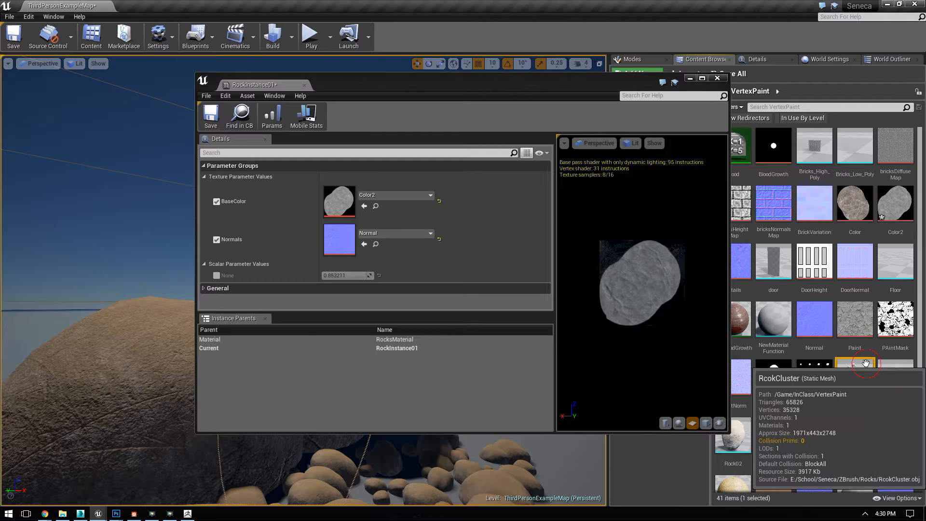
pyautogui.scroll(-5, 854, 377)
pyautogui.click(895, 365)
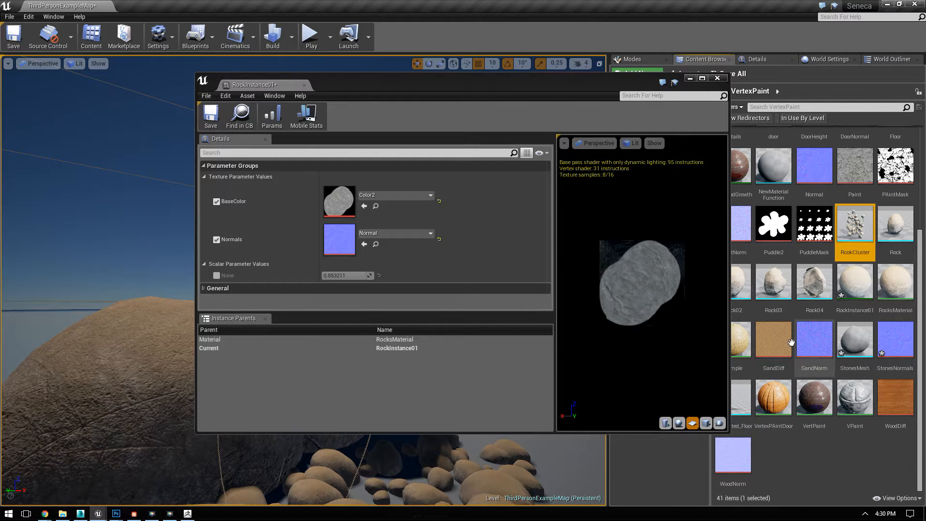
pyautogui.click(364, 244)
pyautogui.moveTo(656, 291); pyautogui.dragTo(655, 328, button='right')
pyautogui.moveTo(655, 292)
pyautogui.mouseDown()
pyautogui.moveTo(632, 285)
pyautogui.moveTo(644, 294)
pyautogui.mouseUp()
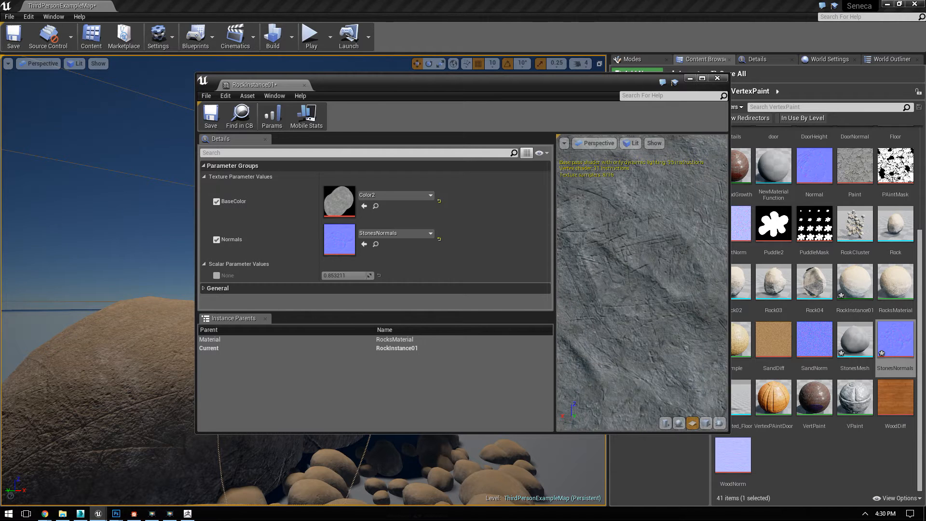
pyautogui.moveTo(644, 294); pyautogui.dragTo(644, 255, button='right')
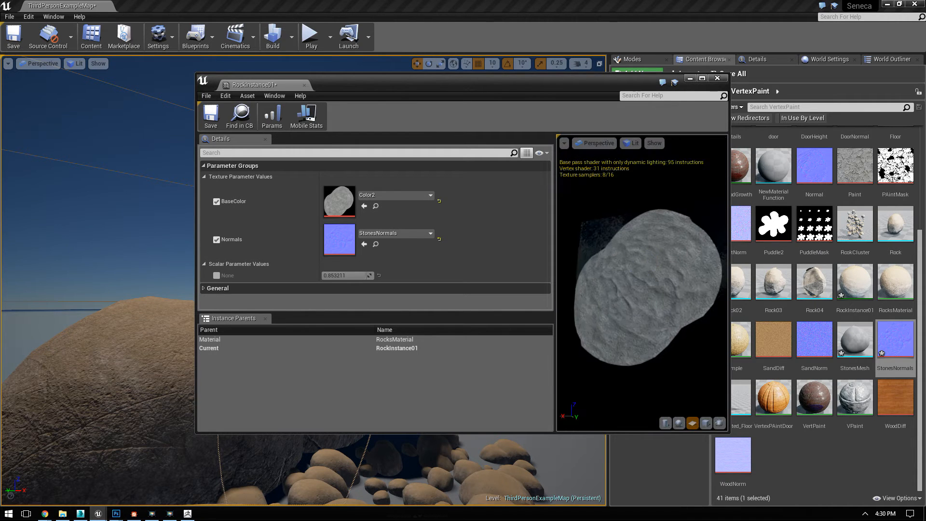
pyautogui.click(217, 120)
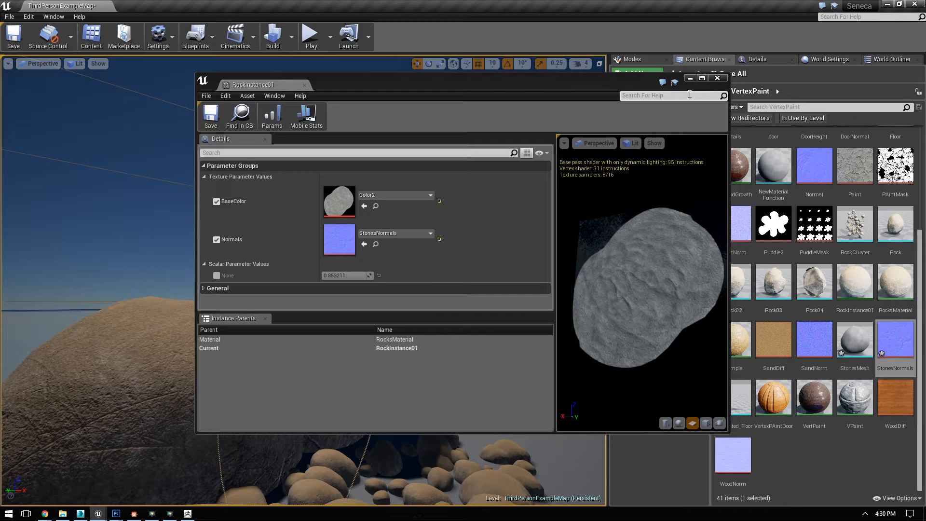
pyautogui.click(718, 78)
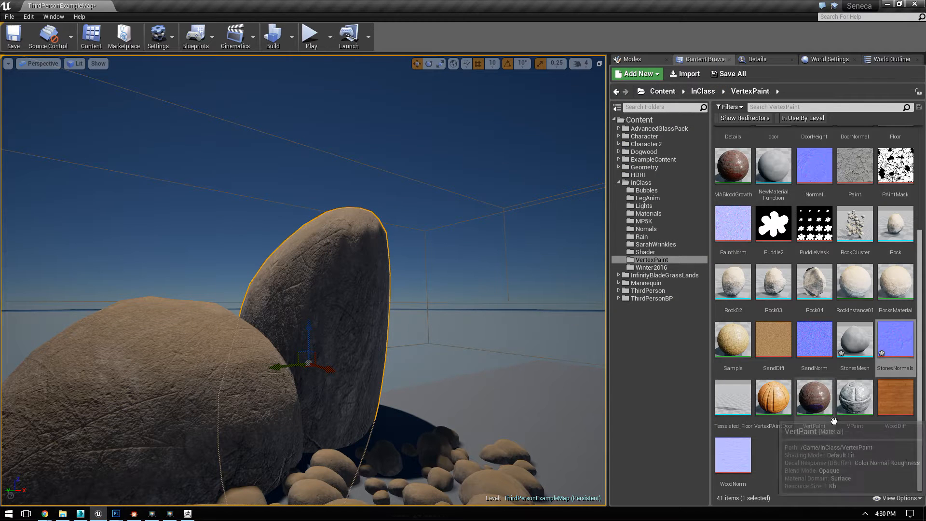
# Step: Open the StonesMesh static mesh, assign RockInstance01 as its Element 0 material, and close the mesh editor
pyautogui.click(853, 455)
pyautogui.doubleClick(855, 339)
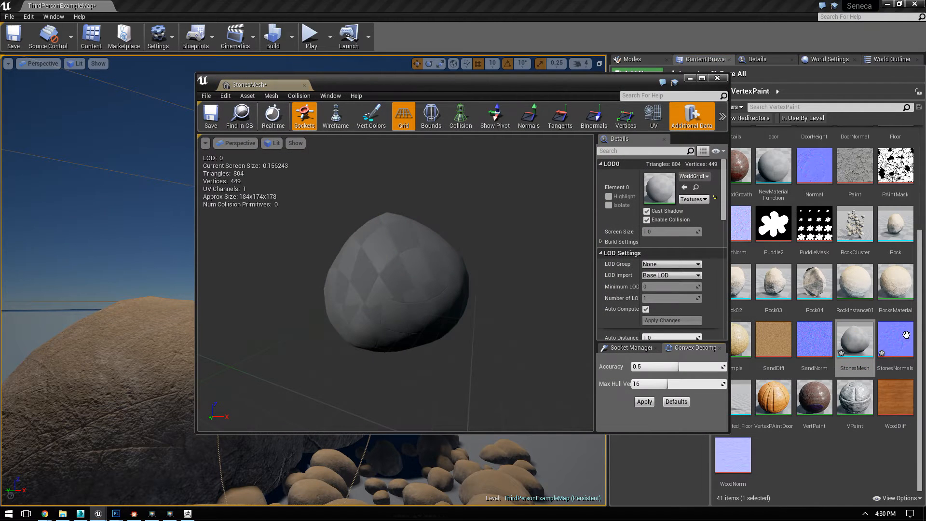
pyautogui.moveTo(611, 89); pyautogui.dragTo(545, 88)
pyautogui.moveTo(855, 282); pyautogui.dragTo(593, 187)
pyautogui.click(650, 76)
# Step: Place StonesMesh stones on the floor in front of the existing rock pile in the level
pyautogui.moveTo(436, 207); pyautogui.dragTo(446, 241, button='right')
pyautogui.click(148, 96)
pyautogui.moveTo(148, 96); pyautogui.dragTo(162, 68, button='right')
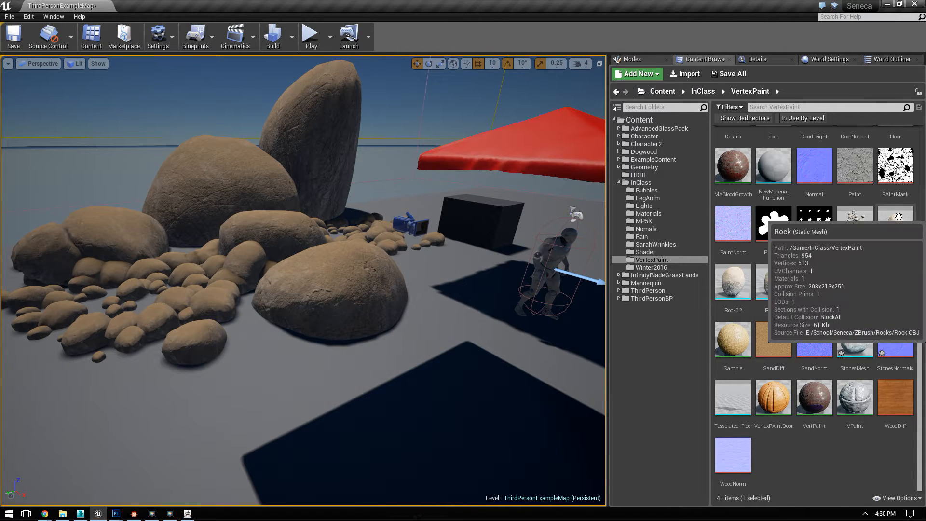
pyautogui.click(910, 225)
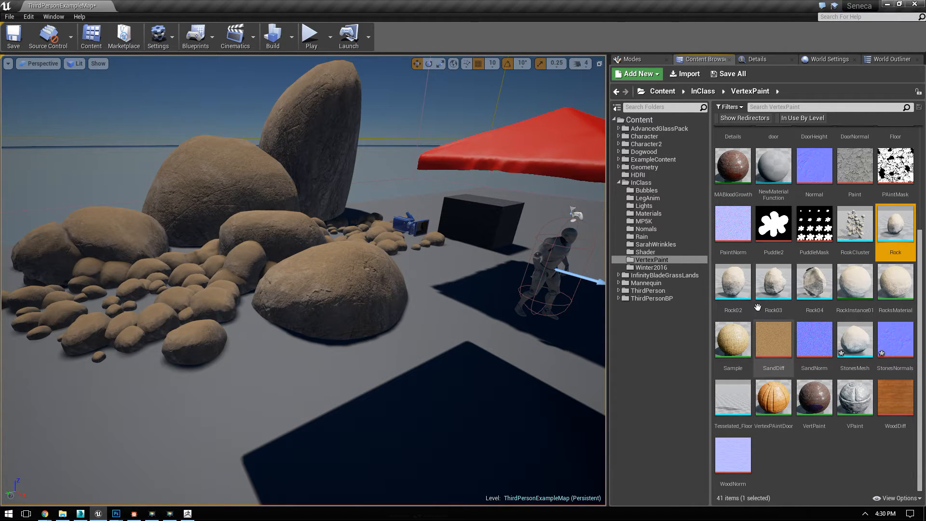
pyautogui.moveTo(856, 356); pyautogui.dragTo(169, 406)
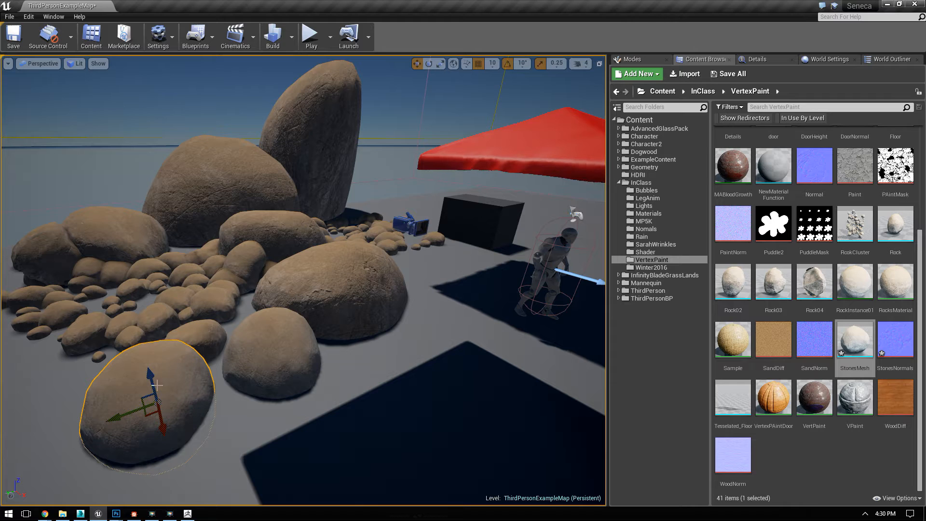
# Step: Scale the frontmost StonesMesh stone up uniformly until it is much larger than its neighbour, comparing it through undo and redo
pyautogui.press('r')
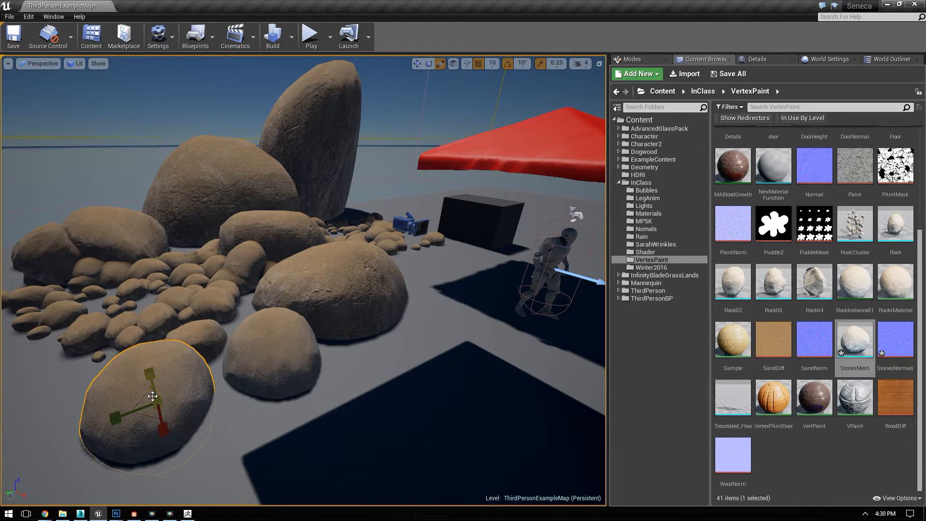
pyautogui.moveTo(157, 403); pyautogui.dragTo(161, 415)
pyautogui.press('w')
pyautogui.hotkey('ctrl', 'z')
pyautogui.hotkey('ctrl', 'z')
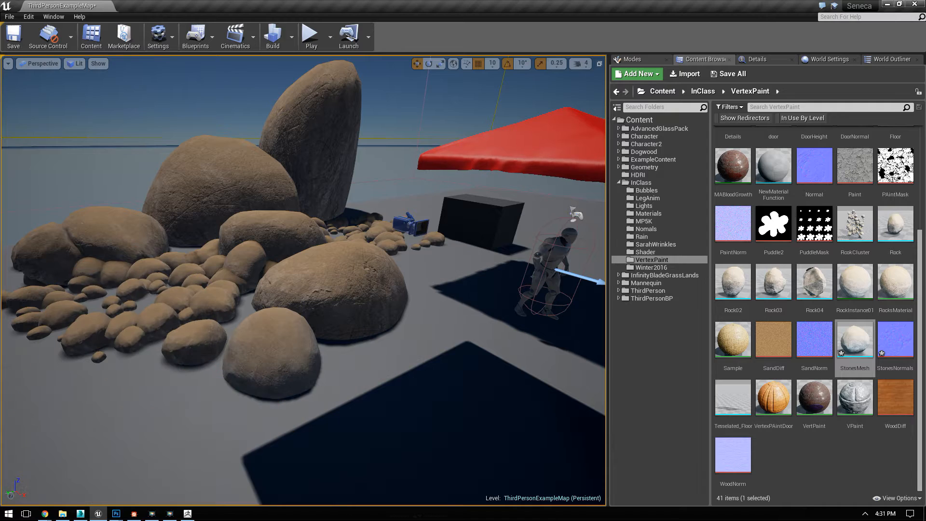
pyautogui.hotkey('ctrl', 'y')
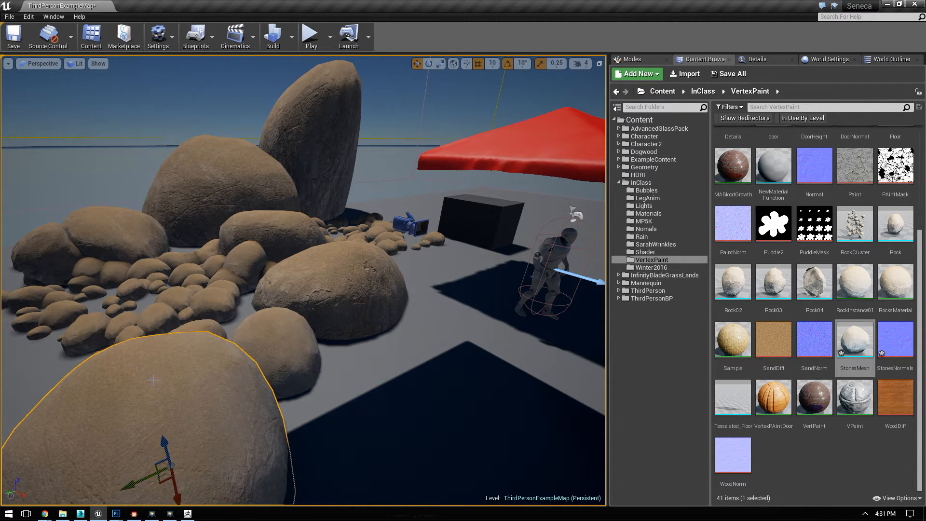
# Step: Examine the scratches and surface detail of the enlarged stone up close, and compare it with the small rock cluster
pyautogui.press('f')
pyautogui.moveTo(388, 403); pyautogui.dragTo(388, 403, button='right')
pyautogui.moveTo(489, 369); pyautogui.dragTo(489, 369, button='right')
pyautogui.moveTo(358, 266); pyautogui.dragTo(290, 276)
pyautogui.moveTo(263, 241); pyautogui.dragTo(242, 203)
pyautogui.moveTo(241, 202); pyautogui.dragTo(242, 202, button='right')
pyautogui.moveTo(385, 91); pyautogui.dragTo(381, 124)
pyautogui.moveTo(381, 123); pyautogui.dragTo(381, 124, button='right')
pyautogui.moveTo(299, 95); pyautogui.dragTo(299, 96, button='right')
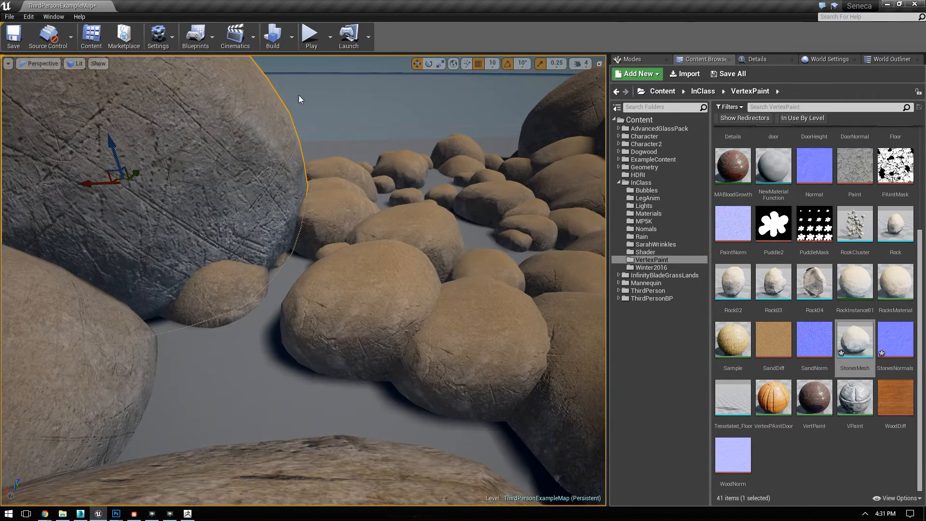
pyautogui.click(379, 97)
pyautogui.moveTo(364, 191); pyautogui.dragTo(362, 190, button='right')
pyautogui.click(276, 349)
pyautogui.moveTo(341, 372); pyautogui.dragTo(342, 400, button='right')
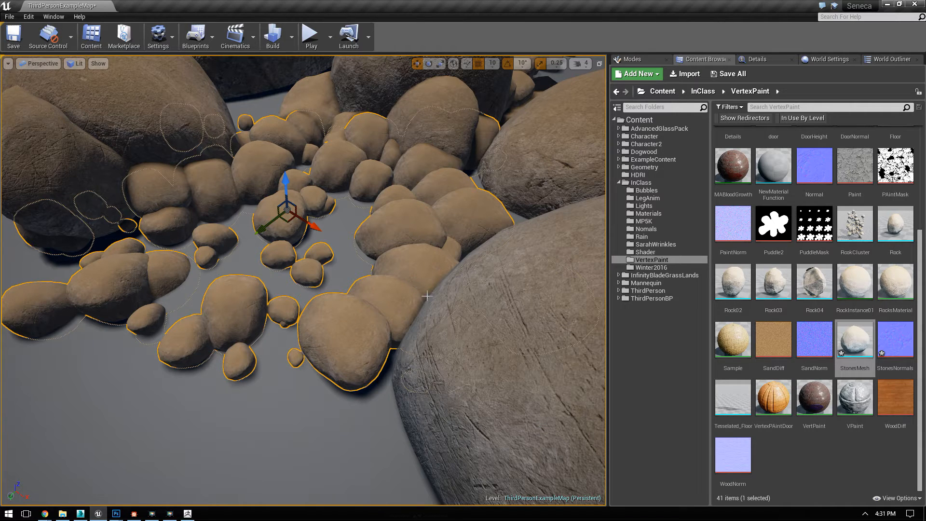
# Step: Examine the enlarged stone from several angles against the rock pile, and switch to 3ds Max with the stone's source mesh
pyautogui.moveTo(398, 255); pyautogui.dragTo(749, 376, button='right')
pyautogui.press('s')
pyautogui.press('f')
pyautogui.moveTo(433, 348); pyautogui.dragTo(514, 332, button='right')
pyautogui.press('a')
pyautogui.click(332, 263)
pyautogui.moveTo(333, 263); pyautogui.dragTo(306, 119, button='right')
pyautogui.moveTo(302, 126); pyautogui.dragTo(324, 164)
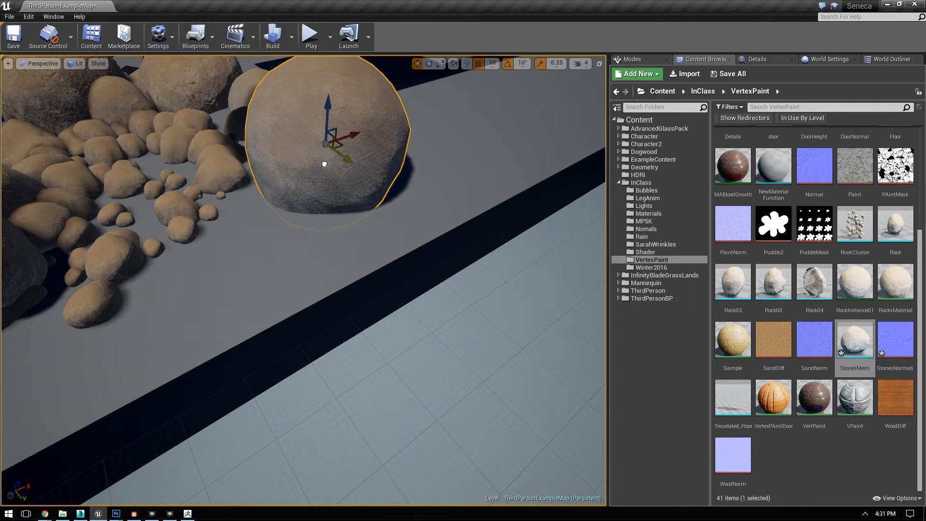
pyautogui.moveTo(307, 170); pyautogui.dragTo(257, 416, button='right')
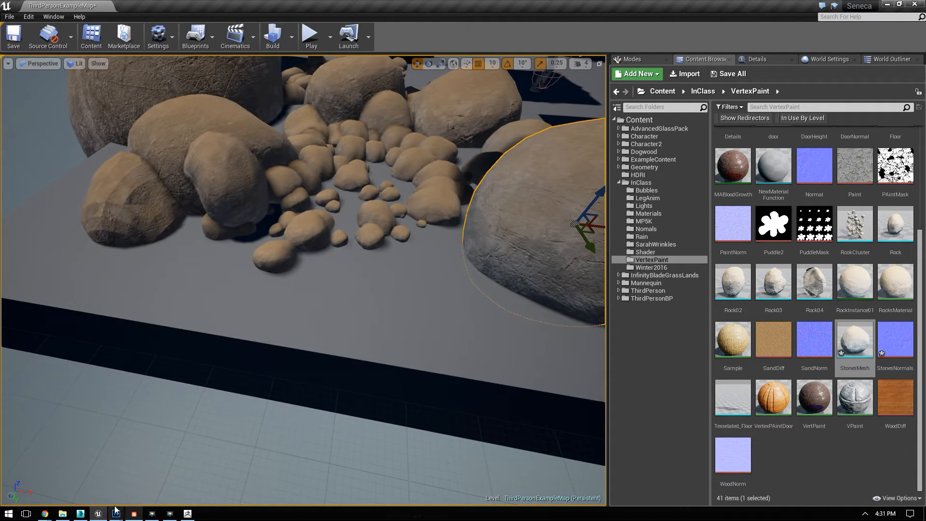
pyautogui.click(81, 514)
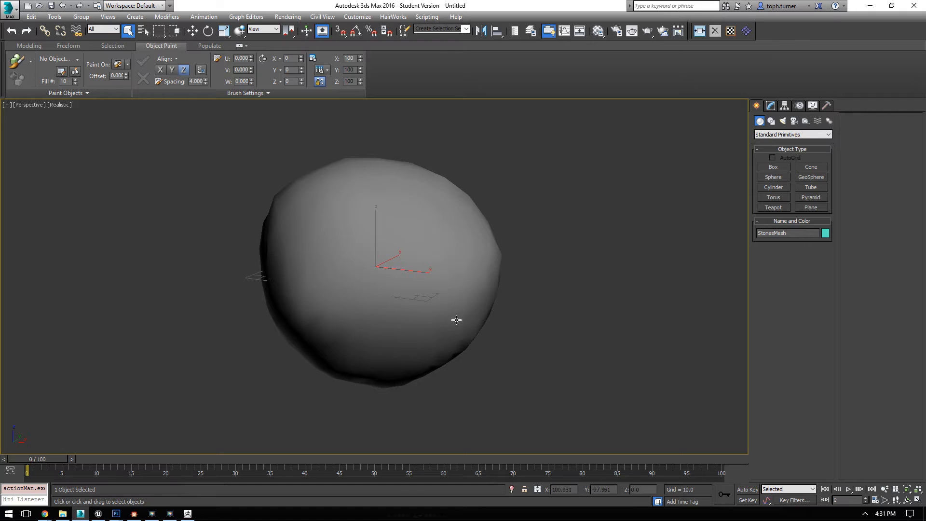
pyautogui.click(816, 211)
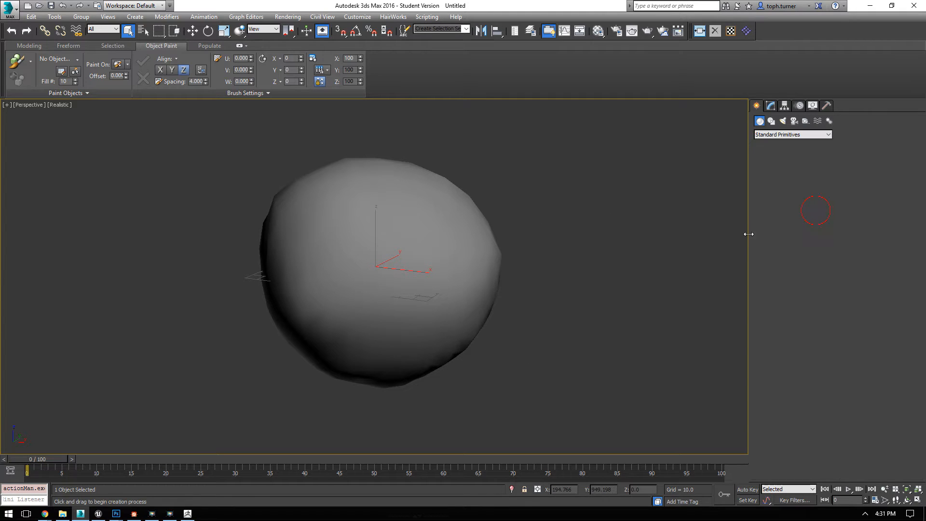
pyautogui.keyDown('alt'); pyautogui.moveTo(581, 227); pyautogui.dragTo(457, 279, button='middle'); pyautogui.keyUp('alt')
pyautogui.scroll(-5, 482, 284)
pyautogui.rightClick(504, 286)
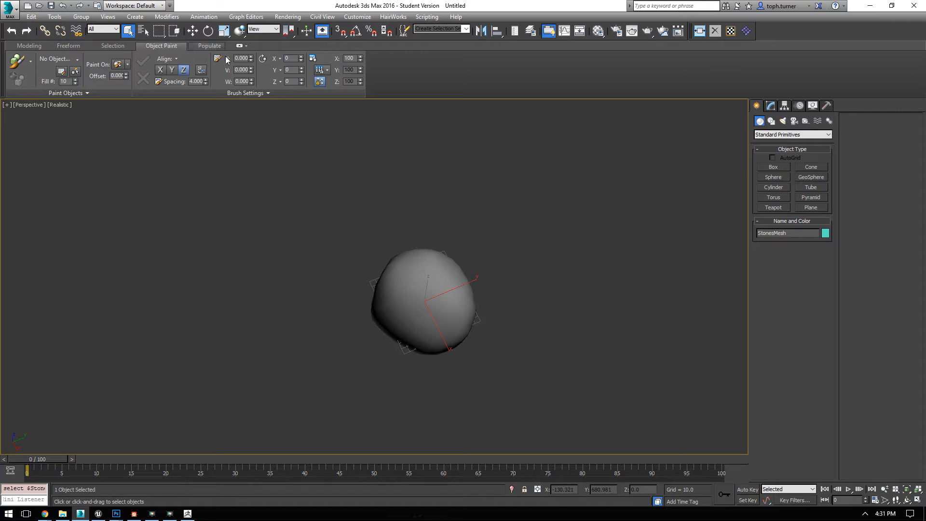
# Step: Scale the stone uniformly to 25% and reset its transform
pyautogui.rightClick(224, 30)
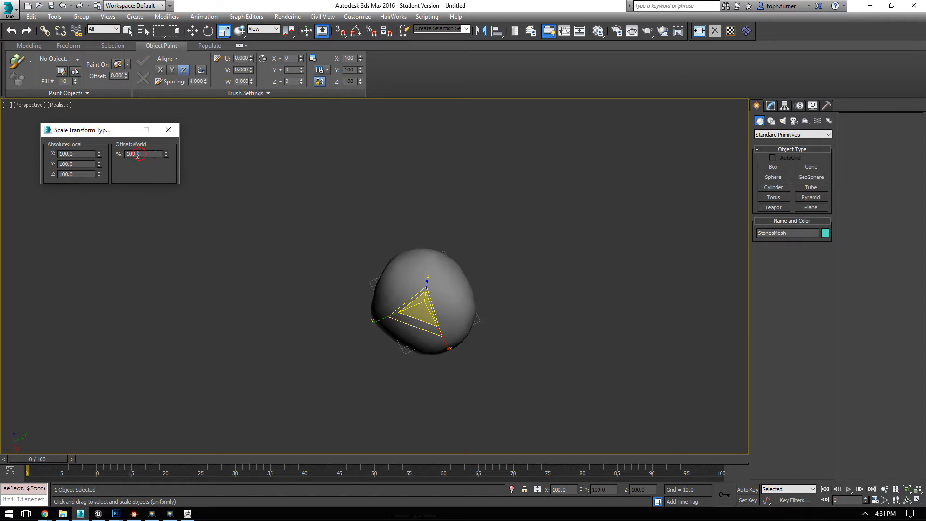
pyautogui.write('25')
pyautogui.press('Return')
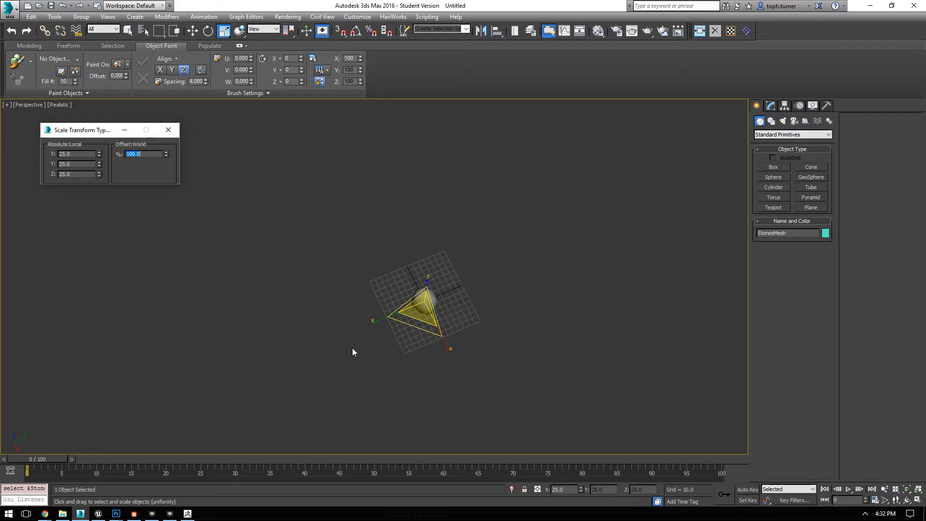
pyautogui.click(713, 30)
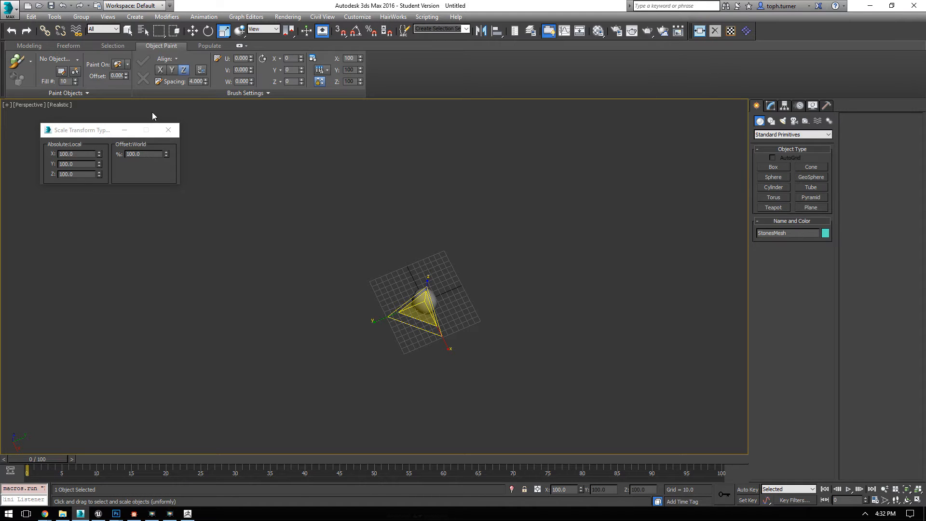
pyautogui.click(168, 129)
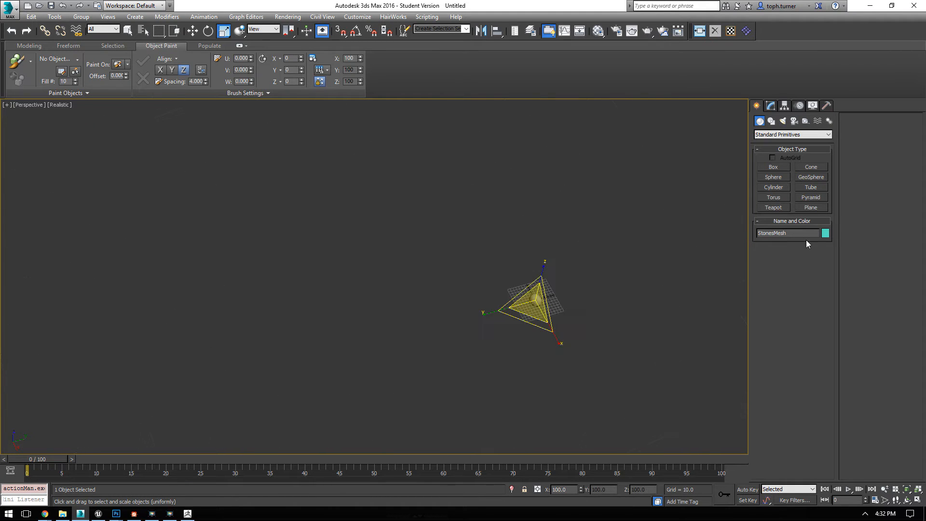
# Step: Create a large ground plane about 952 by 846 units around the small stone
pyautogui.click(811, 207)
pyautogui.moveTo(676, 396); pyautogui.dragTo(755, 373)
pyautogui.keyDown('alt'); pyautogui.moveTo(658, 318); pyautogui.dragTo(647, 298, button='middle'); pyautogui.keyUp('alt')
pyautogui.moveTo(647, 298); pyautogui.dragTo(550, 249, button='middle')
pyautogui.scroll(3, 540, 309)
pyautogui.moveTo(550, 249); pyautogui.dragTo(455, 217, button='middle')
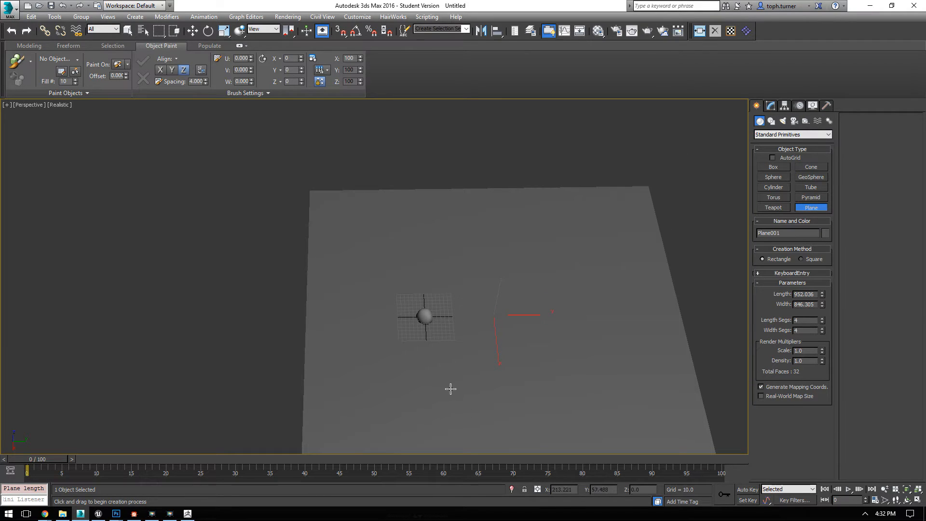
pyautogui.press('r')
pyautogui.keyDown('alt'); pyautogui.moveTo(320, 247); pyautogui.dragTo(482, 258, button='middle'); pyautogui.keyUp('alt')
pyautogui.press('f')
pyautogui.press('p')
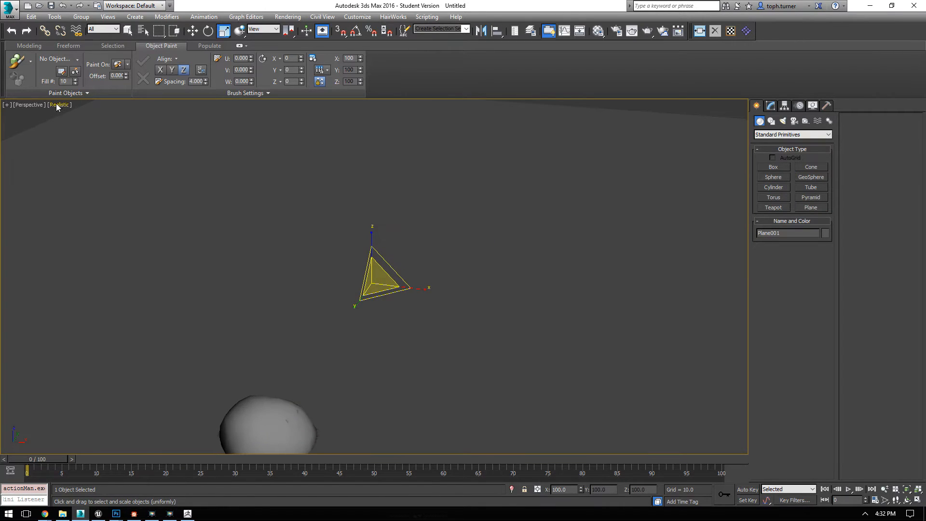
# Step: Show the perspective view as Shaded with Edged Faces, and select the stone on the plane
pyautogui.click(57, 105)
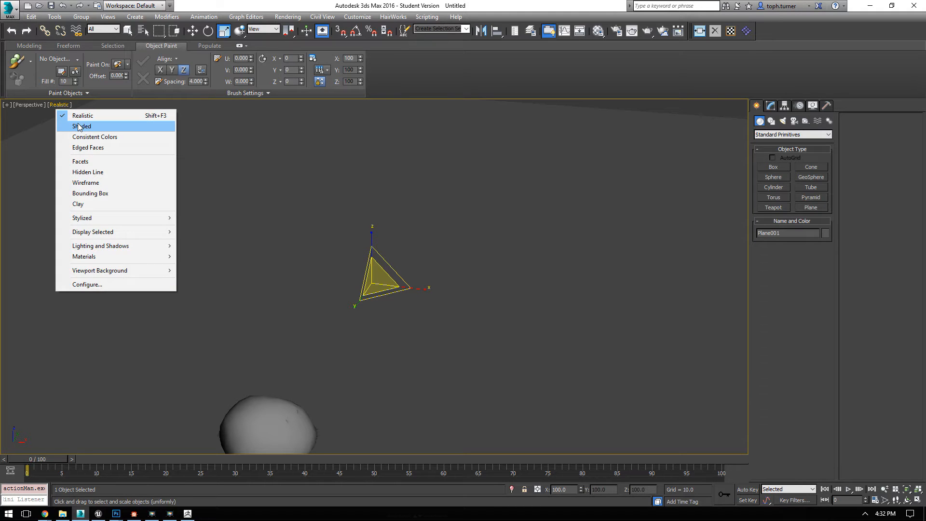
pyautogui.click(80, 126)
pyautogui.moveTo(329, 292); pyautogui.dragTo(332, 303, button='middle')
pyautogui.press('w')
pyautogui.moveTo(314, 333); pyautogui.dragTo(349, 252, button='middle')
pyautogui.press('F4')
pyautogui.click(314, 346)
pyautogui.scroll(-5, 368, 316)
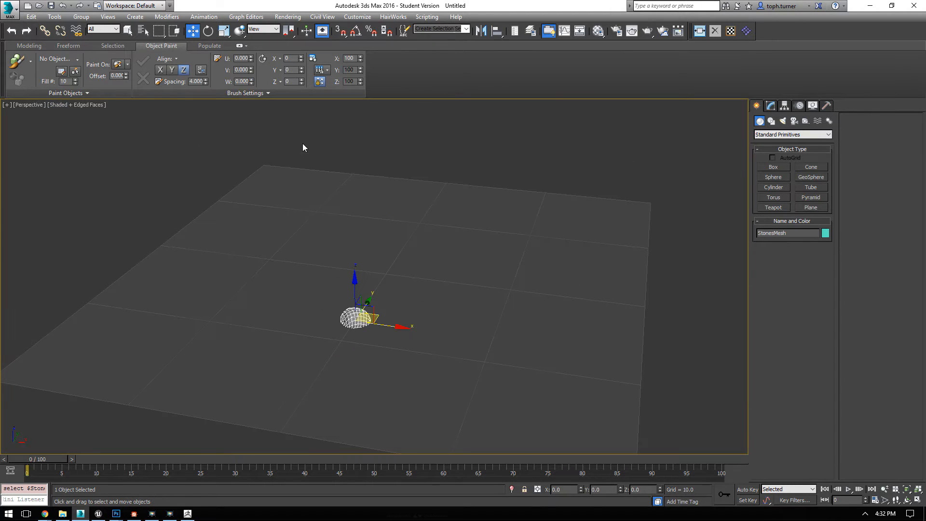
# Step: Add StonesMesh to the Object Paint list of paintable objects
pyautogui.click(128, 64)
pyautogui.click(129, 67)
pyautogui.click(130, 67)
pyautogui.click(129, 67)
pyautogui.click(78, 59)
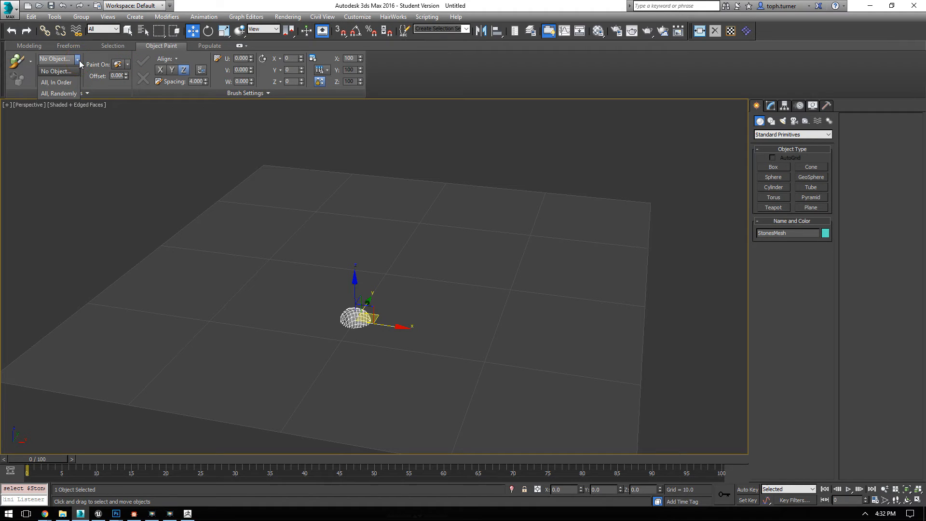
pyautogui.click(95, 56)
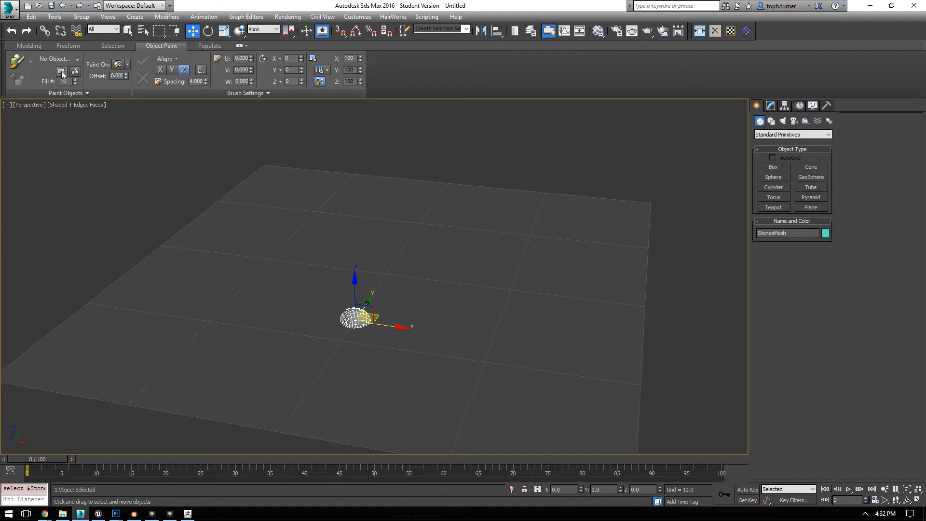
pyautogui.click(62, 71)
pyautogui.click(443, 317)
pyautogui.click(503, 183)
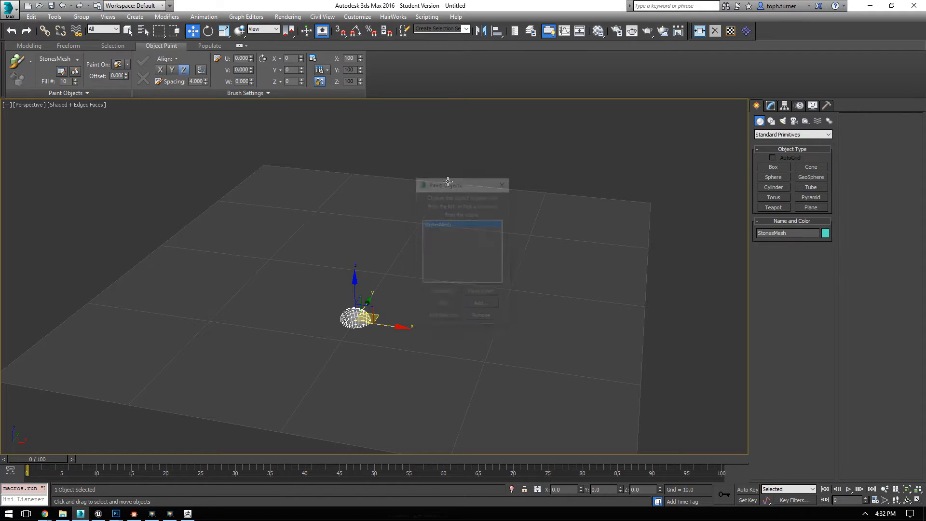
# Step: Start painting with the listed object, using random scale between 20 and 200 and random rotation on X, Y and Z
pyautogui.click(32, 61)
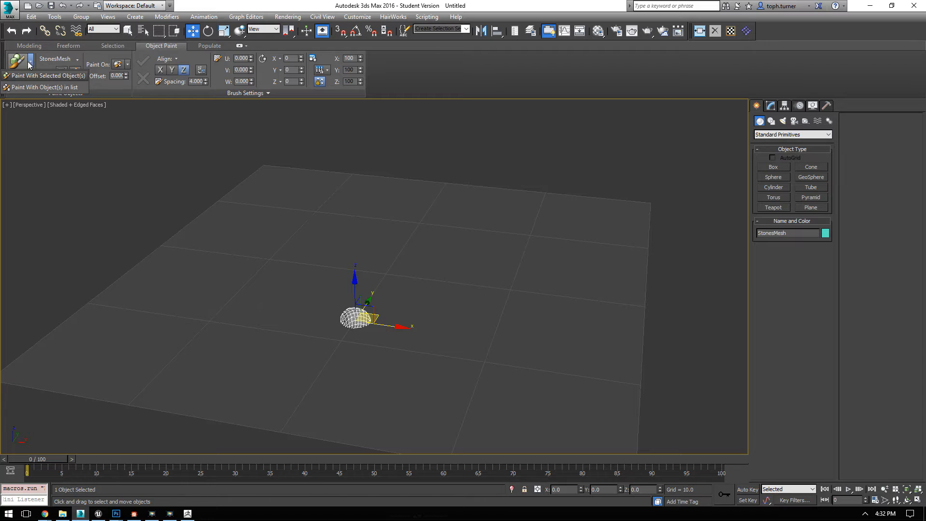
pyautogui.click(38, 87)
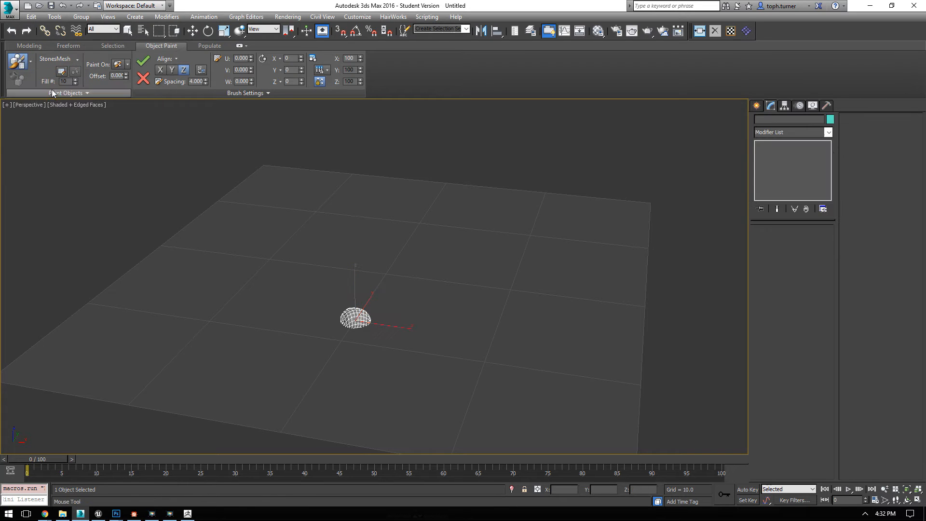
pyautogui.click(322, 81)
pyautogui.click(317, 97)
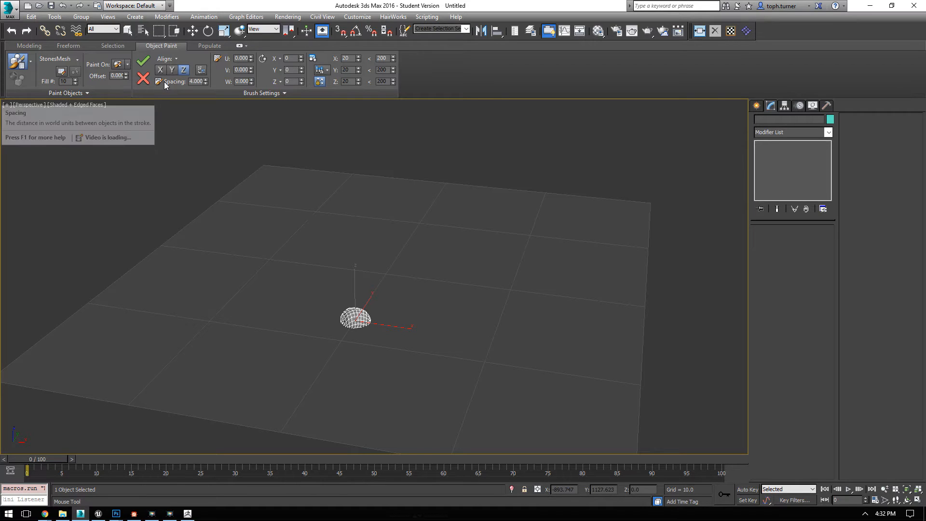
pyautogui.click(278, 60)
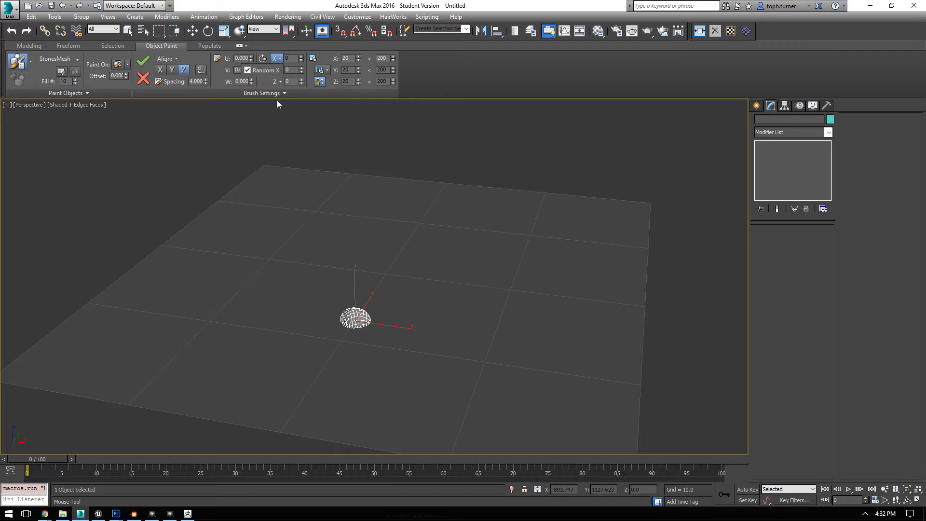
pyautogui.click(277, 82)
pyautogui.click(277, 69)
pyautogui.click(438, 75)
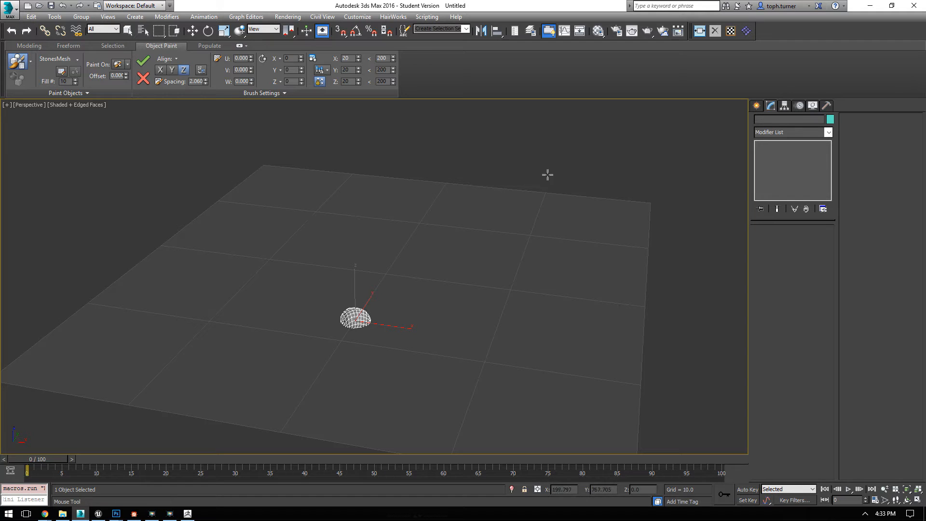
# Step: Paint a looping trial stroke of stones over the plane, and set its spacing to 4
pyautogui.moveTo(398, 242)
pyautogui.mouseDown()
pyautogui.moveTo(381, 238)
pyautogui.moveTo(231, 314)
pyautogui.moveTo(526, 395)
pyautogui.moveTo(451, 237)
pyautogui.moveTo(347, 321)
pyautogui.mouseUp()
pyautogui.moveTo(606, 139)
pyautogui.keyDown('alt'); pyautogui.mouseDown(button='middle')
pyautogui.moveTo(601, 174)
pyautogui.moveTo(576, 221)
pyautogui.moveTo(550, 202)
pyautogui.mouseUp(button='middle'); pyautogui.keyUp('alt')
pyautogui.moveTo(206, 86); pyautogui.dragTo(196, 174)
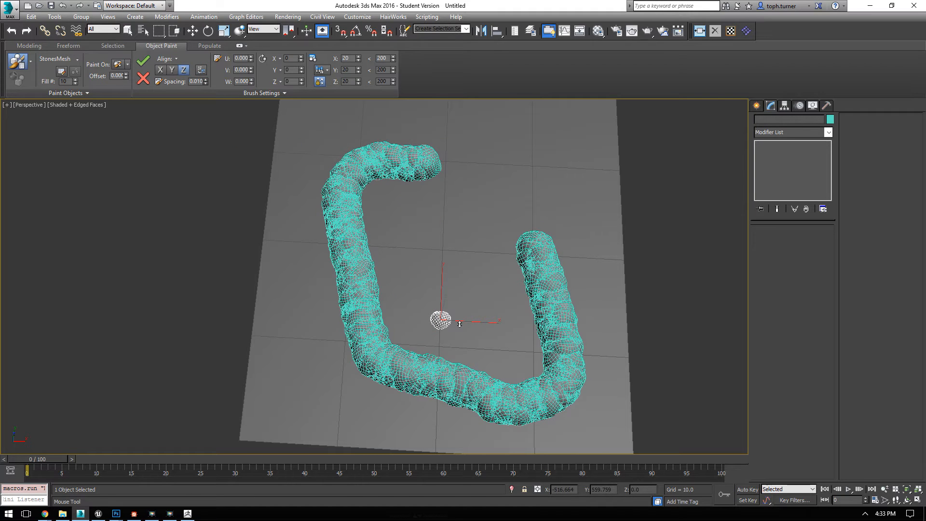
pyautogui.moveTo(197, 5); pyautogui.dragTo(196, 0)
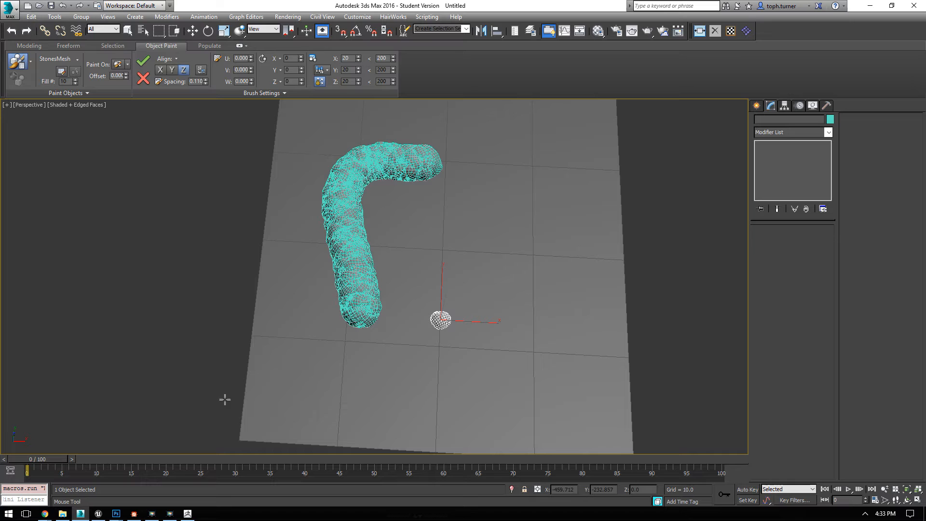
pyautogui.click(206, 79)
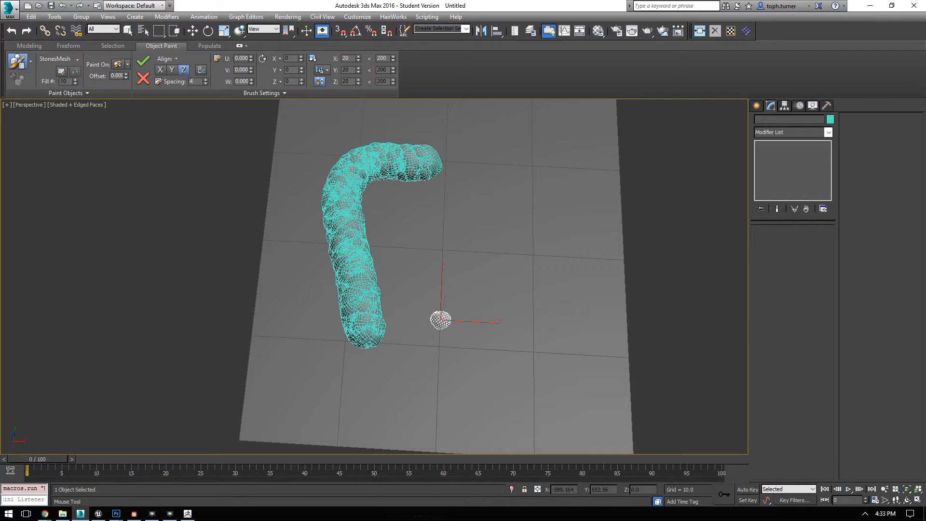
pyautogui.press('Return')
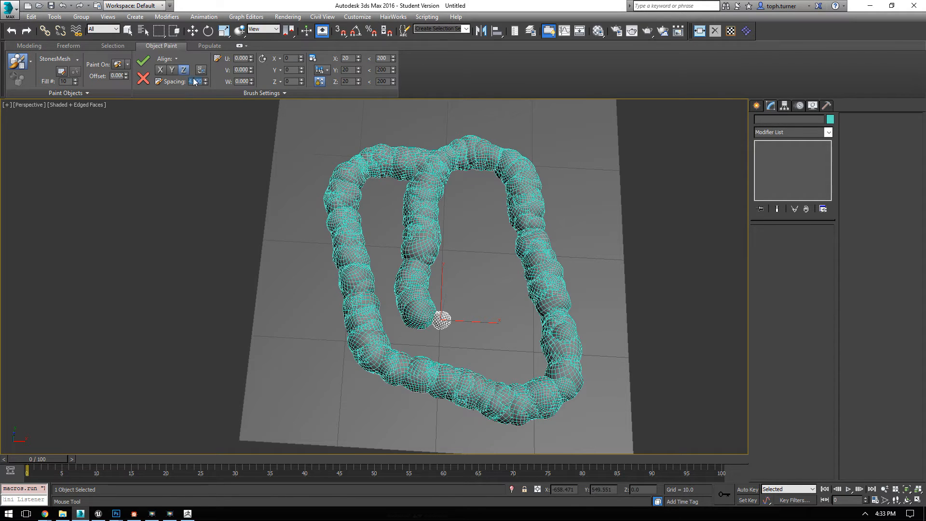
# Step: Increase the brush spacing to about 66 so the painted stones spread apart
pyautogui.moveTo(206, 83)
pyautogui.mouseDown()
pyautogui.moveTo(210, 68)
pyautogui.moveTo(214, 482)
pyautogui.moveTo(226, 61)
pyautogui.moveTo(259, 480)
pyautogui.moveTo(383, 246)
pyautogui.moveTo(405, 4)
pyautogui.mouseUp()
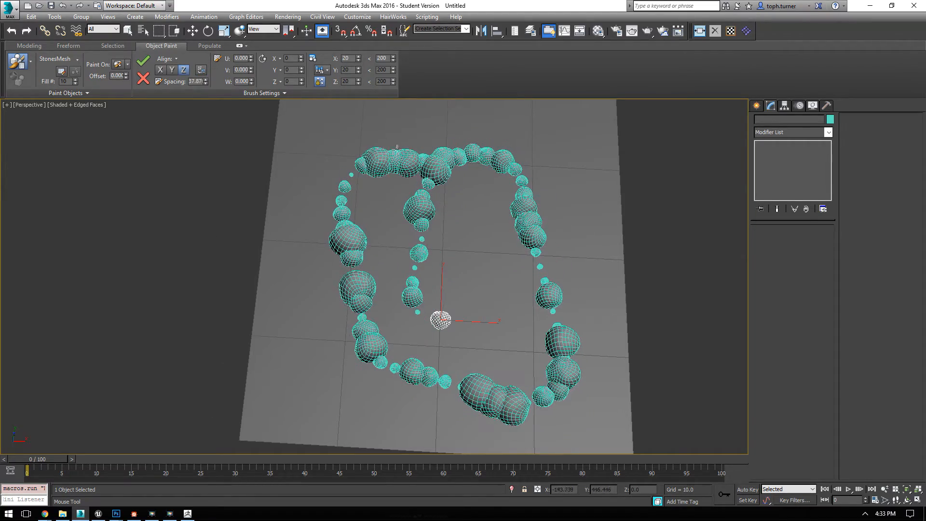
pyautogui.moveTo(227, 193)
pyautogui.keyDown('alt'); pyautogui.mouseDown(button='middle')
pyautogui.moveTo(256, 219)
pyautogui.moveTo(262, 200)
pyautogui.mouseUp(button='middle'); pyautogui.keyUp('alt')
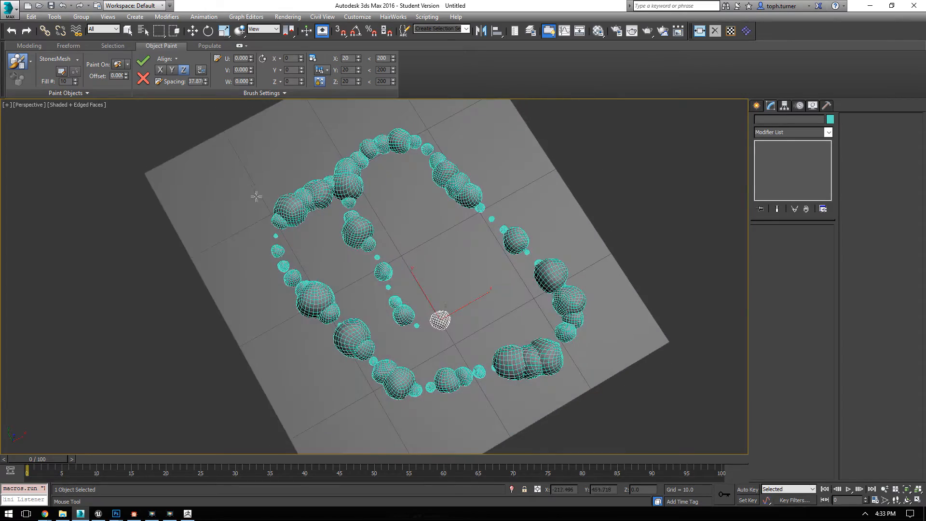
pyautogui.moveTo(208, 80)
pyautogui.mouseDown()
pyautogui.moveTo(163, 439)
pyautogui.moveTo(166, 357)
pyautogui.mouseUp()
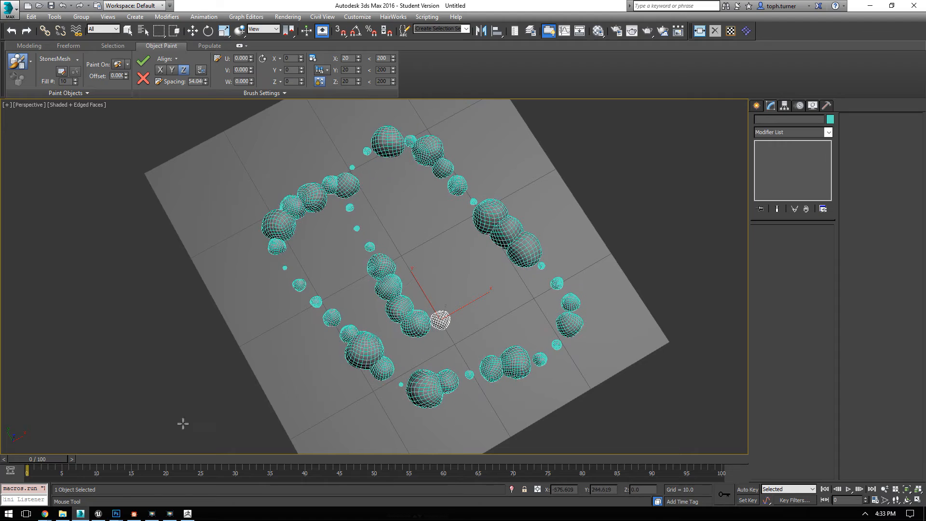
pyautogui.moveTo(206, 81)
pyautogui.mouseDown()
pyautogui.moveTo(169, 320)
pyautogui.moveTo(128, 22)
pyautogui.moveTo(191, 253)
pyautogui.mouseUp()
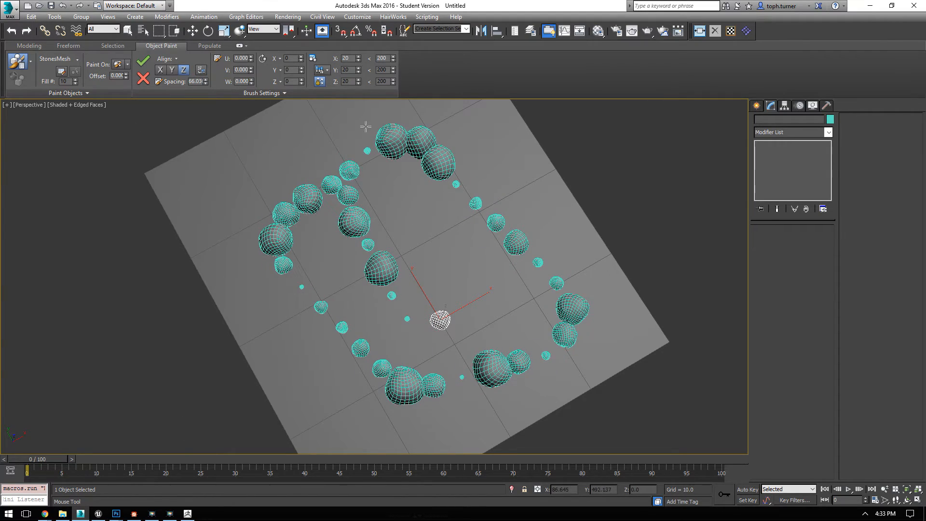
# Step: Examine the spread-out trial stroke from several angles, and discard its stones
pyautogui.keyDown('alt'); pyautogui.moveTo(366, 127); pyautogui.dragTo(372, 244, button='middle'); pyautogui.keyUp('alt')
pyautogui.scroll(5, 454, 271)
pyautogui.keyDown('alt'); pyautogui.moveTo(442, 266); pyautogui.dragTo(475, 253, button='middle'); pyautogui.keyUp('alt')
pyautogui.keyDown('alt'); pyautogui.moveTo(562, 303); pyautogui.dragTo(611, 316, button='middle'); pyautogui.keyUp('alt')
pyautogui.scroll(-5, 517, 255)
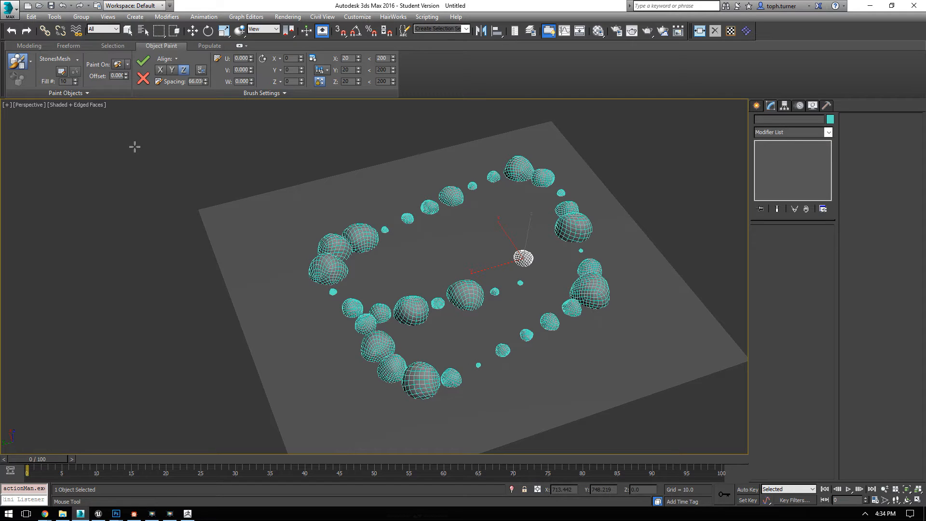
pyautogui.click(142, 78)
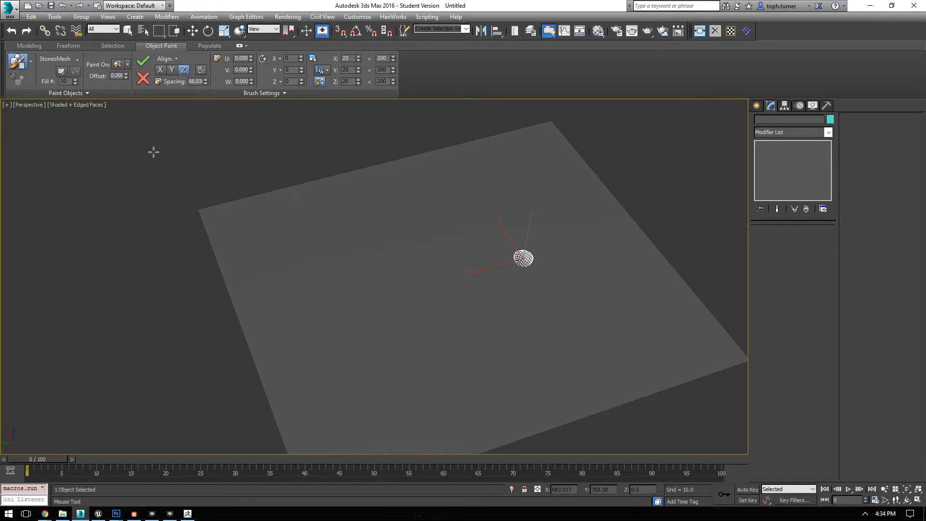
# Step: Paint a dense cluster of randomly sized stones around the original on the plane, and finish painting
pyautogui.moveTo(490, 198)
pyautogui.mouseDown()
pyautogui.moveTo(353, 273)
pyautogui.moveTo(419, 289)
pyautogui.moveTo(467, 227)
pyautogui.moveTo(370, 287)
pyautogui.moveTo(518, 314)
pyautogui.moveTo(511, 222)
pyautogui.moveTo(470, 284)
pyautogui.moveTo(382, 309)
pyautogui.moveTo(473, 256)
pyautogui.moveTo(553, 306)
pyautogui.moveTo(574, 352)
pyautogui.moveTo(610, 304)
pyautogui.mouseUp()
pyautogui.keyDown('alt'); pyautogui.moveTo(194, 445); pyautogui.dragTo(531, 295, button='middle'); pyautogui.keyUp('alt')
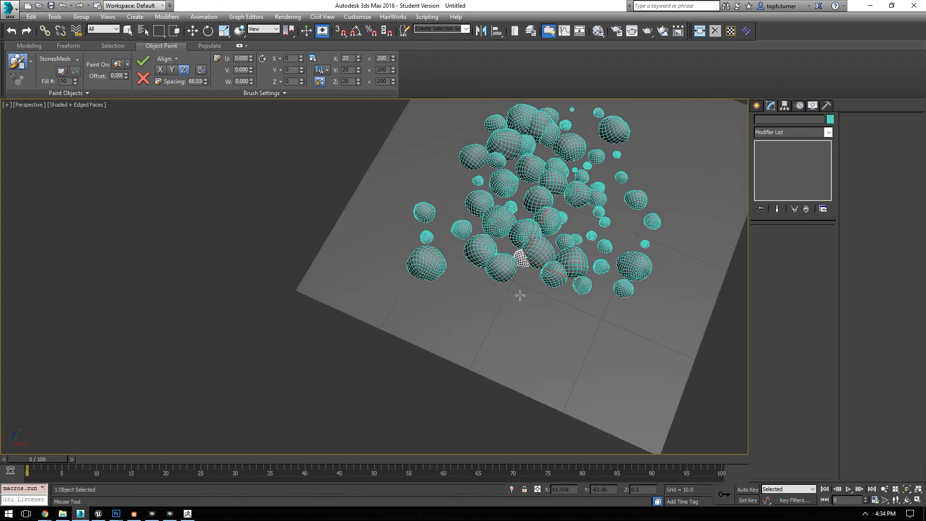
pyautogui.moveTo(558, 335)
pyautogui.keyDown('alt'); pyautogui.mouseDown(button='middle')
pyautogui.moveTo(457, 257)
pyautogui.moveTo(463, 284)
pyautogui.mouseUp(button='middle'); pyautogui.keyUp('alt')
pyautogui.rightClick(542, 295)
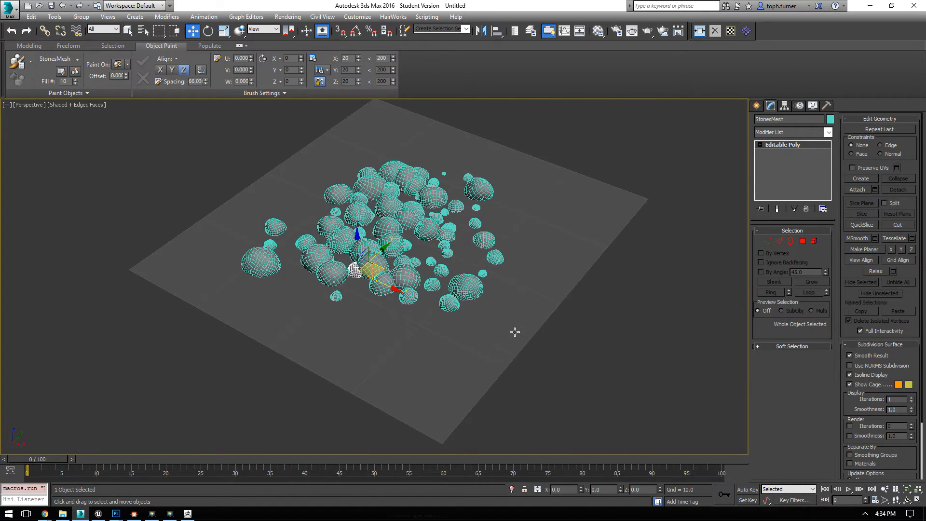
# Step: Delete the ground plane beneath the painted stones
pyautogui.moveTo(427, 322); pyautogui.dragTo(455, 321, button='middle')
pyautogui.click(412, 347)
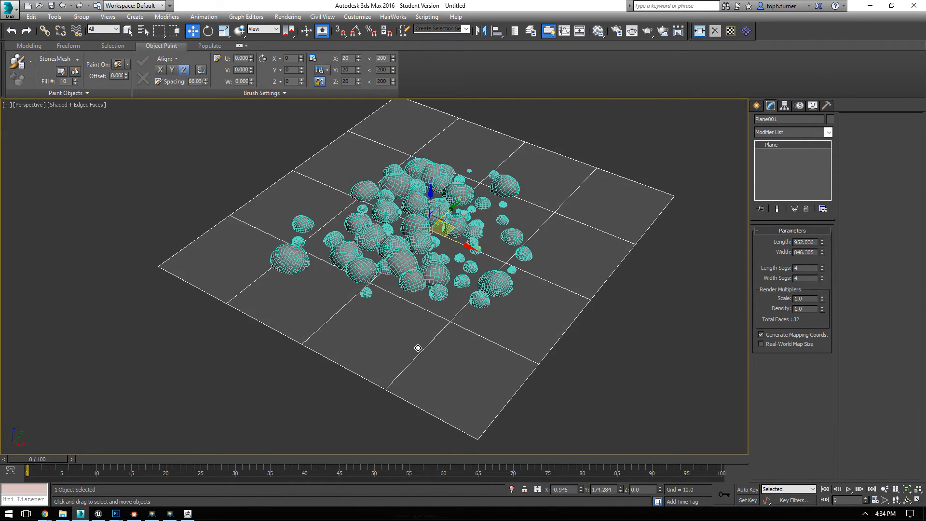
pyautogui.press('Delete')
# Step: Convert all the stones to Editable Poly, reset their transforms, and clear the selection
pyautogui.moveTo(655, 354); pyautogui.dragTo(656, 353)
pyautogui.rightClick(406, 222)
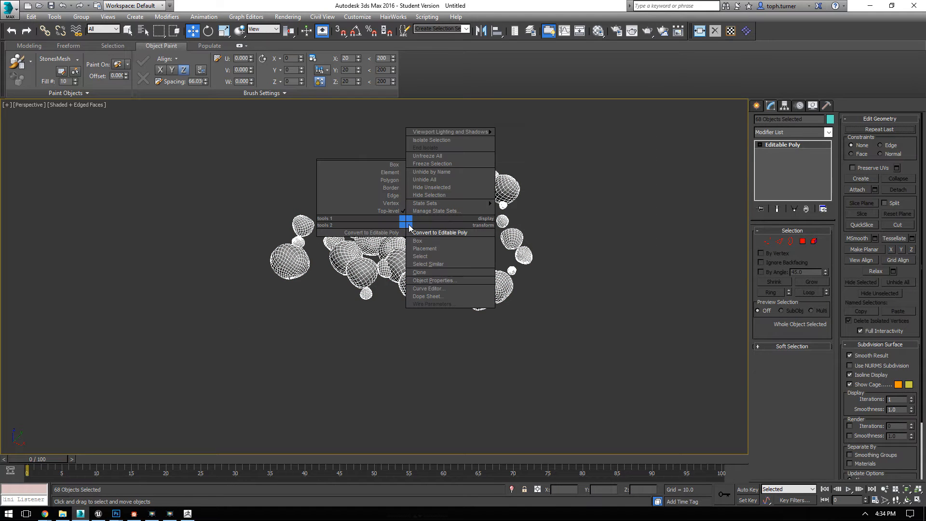
pyautogui.click(418, 233)
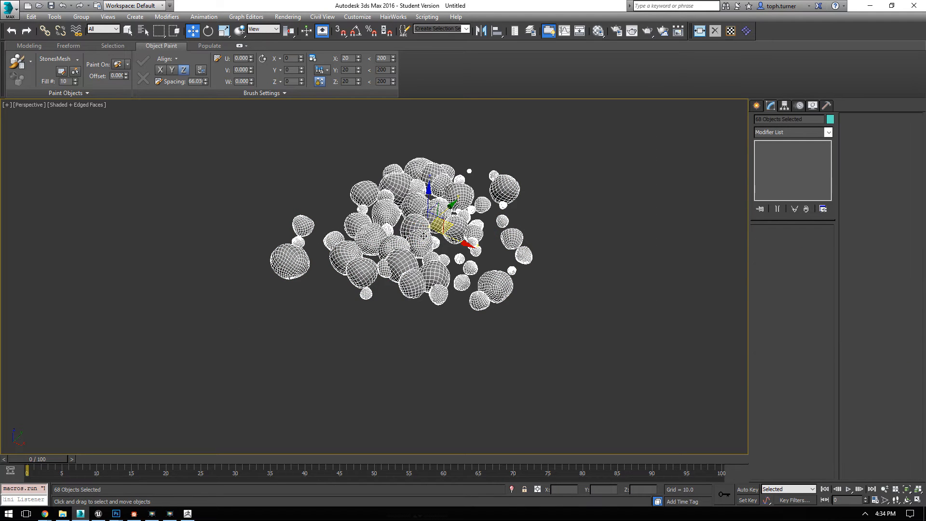
pyautogui.click(716, 32)
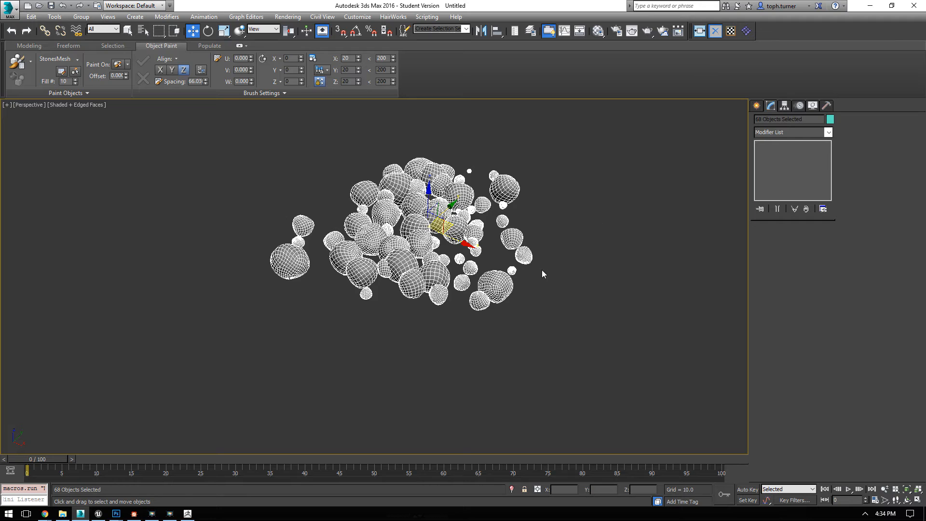
pyautogui.moveTo(548, 267)
pyautogui.keyDown('alt'); pyautogui.mouseDown(button='middle')
pyautogui.moveTo(592, 262)
pyautogui.moveTo(565, 270)
pyautogui.mouseUp(button='middle'); pyautogui.keyUp('alt')
pyautogui.click(564, 269)
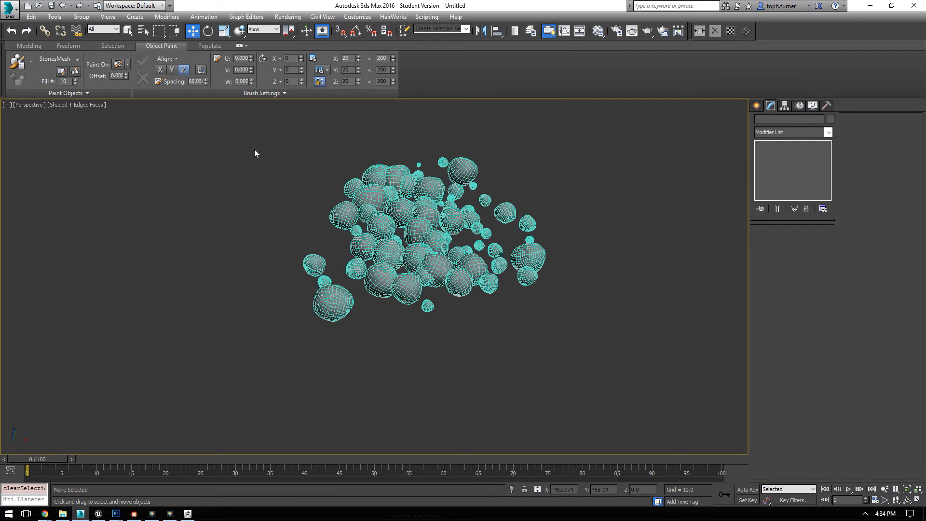
# Step: Attach all the other stones to one central stone and name the combined mesh StoneClusterLarge
pyautogui.moveTo(254, 154); pyautogui.dragTo(585, 326)
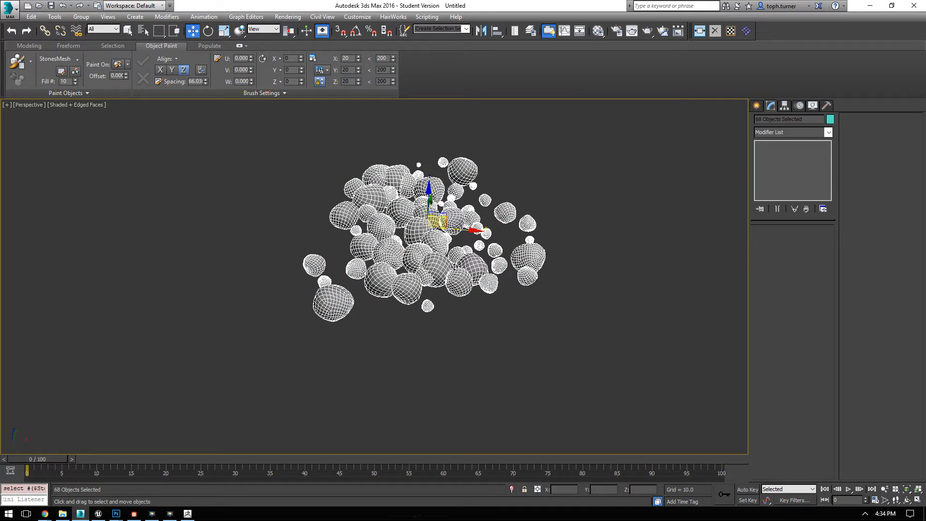
pyautogui.click(416, 233)
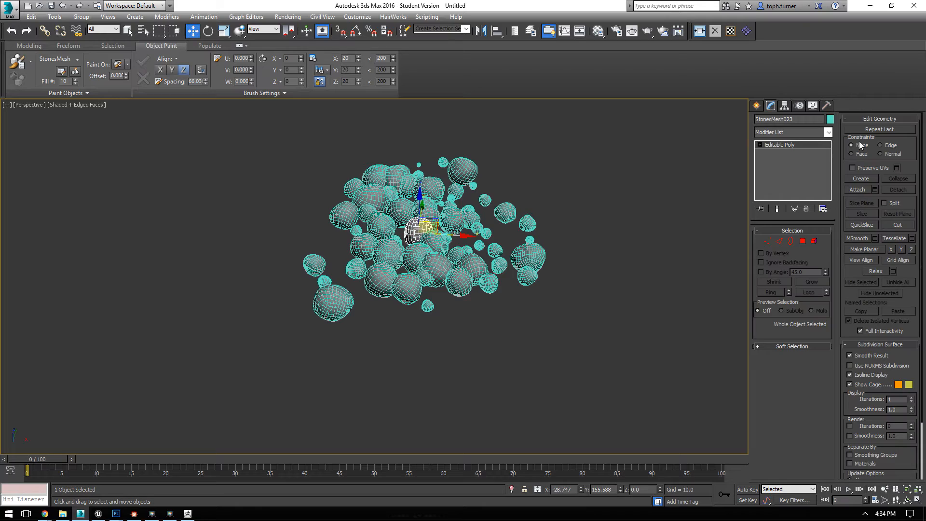
pyautogui.keyDown('alt'); pyautogui.moveTo(416, 228); pyautogui.dragTo(462, 239, button='middle'); pyautogui.keyUp('alt')
pyautogui.click(874, 190)
pyautogui.click(151, 163)
pyautogui.hotkey('ctrl', 'a')
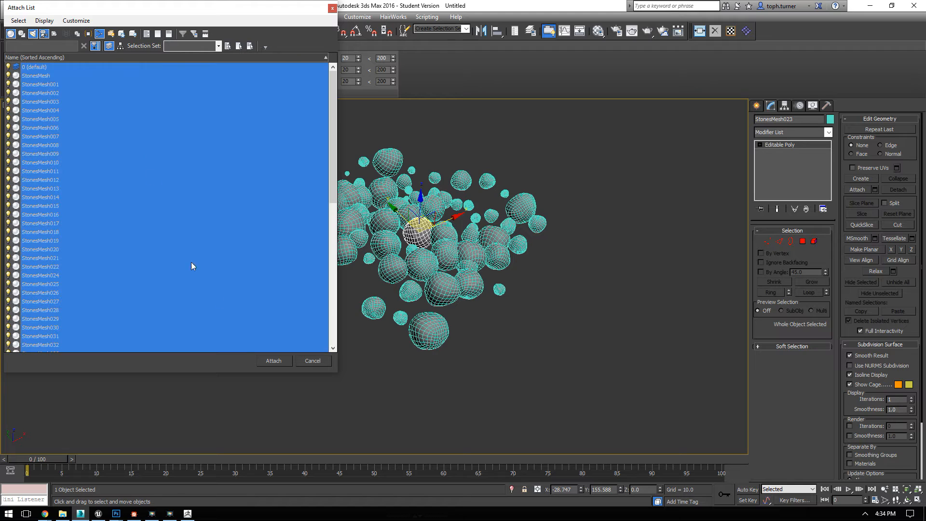
pyautogui.click(266, 362)
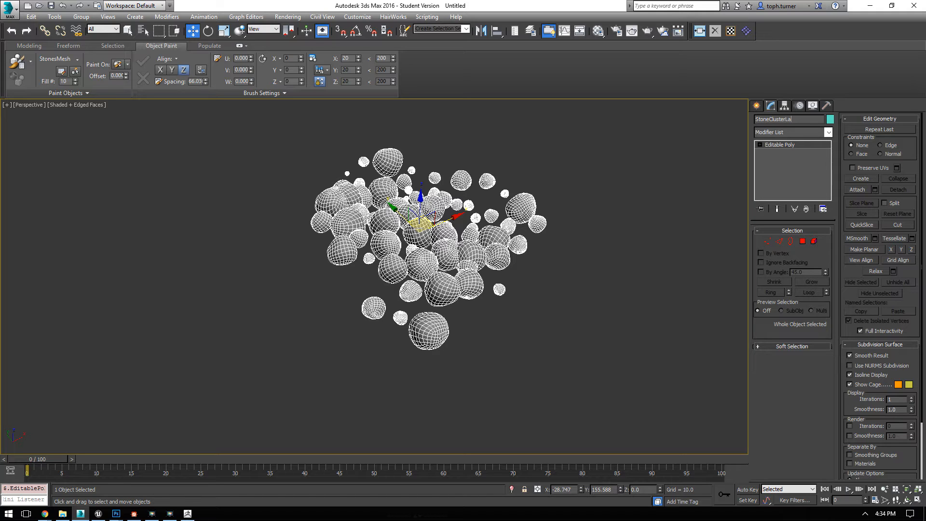
# Step: Export the selected stone cluster as an OBJ file named StoneClusterLarge in the RCC folder, using the ZBrush preset
pyautogui.click(10, 5)
pyautogui.moveTo(58, 165)
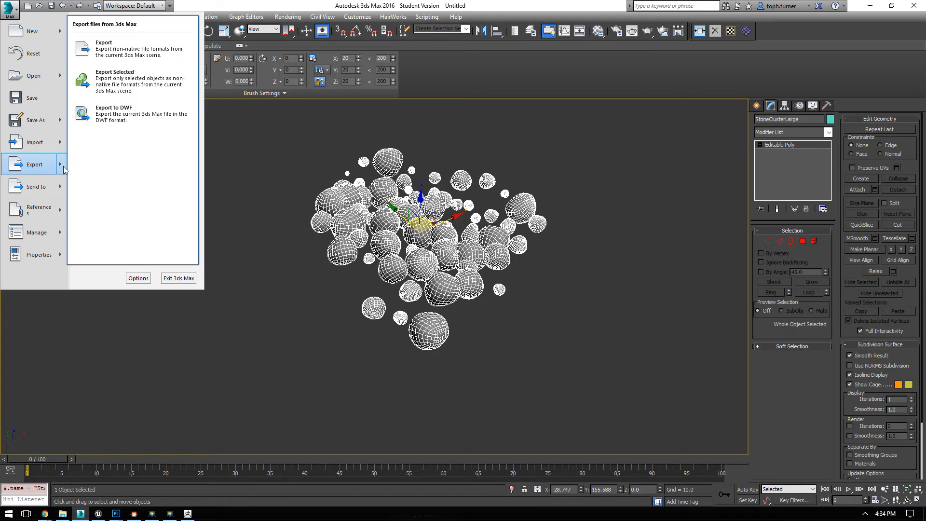
pyautogui.click(136, 87)
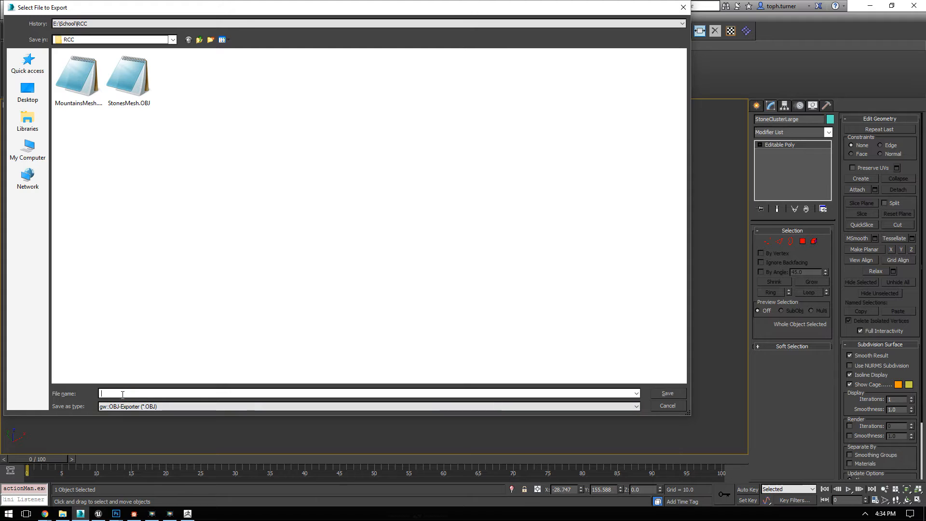
pyautogui.write('StoneCl')
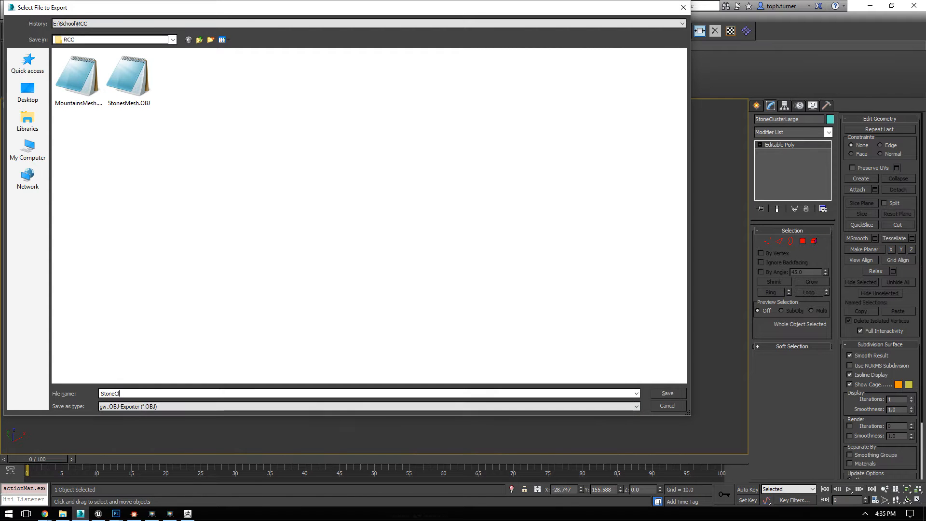
pyautogui.write('usterLarge')
pyautogui.press('Return')
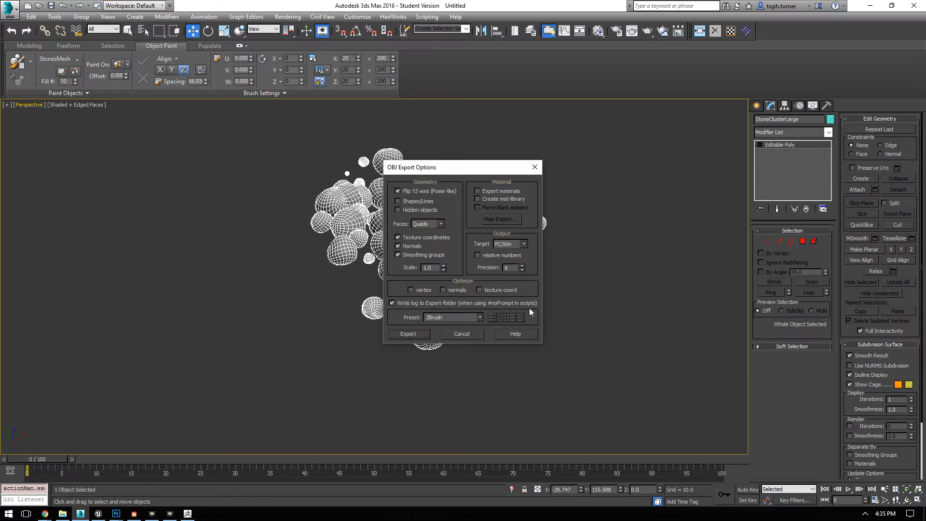
pyautogui.click(408, 334)
pyautogui.click(557, 334)
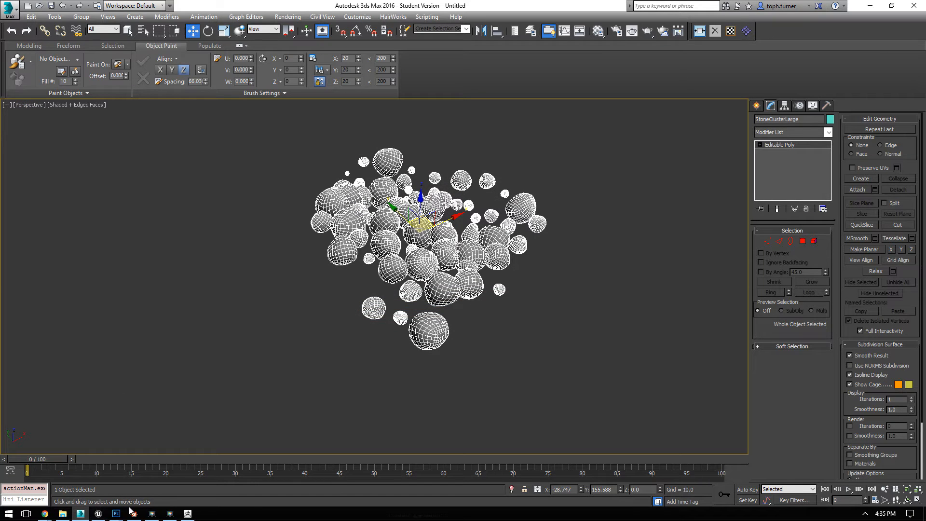
# Step: Switch to Unreal Engine and import StoneClusterLarge.obj into the VertexPaint folder as a static mesh
pyautogui.click(98, 513)
pyautogui.moveTo(458, 283); pyautogui.dragTo(550, 72, button='right')
pyautogui.click(802, 470)
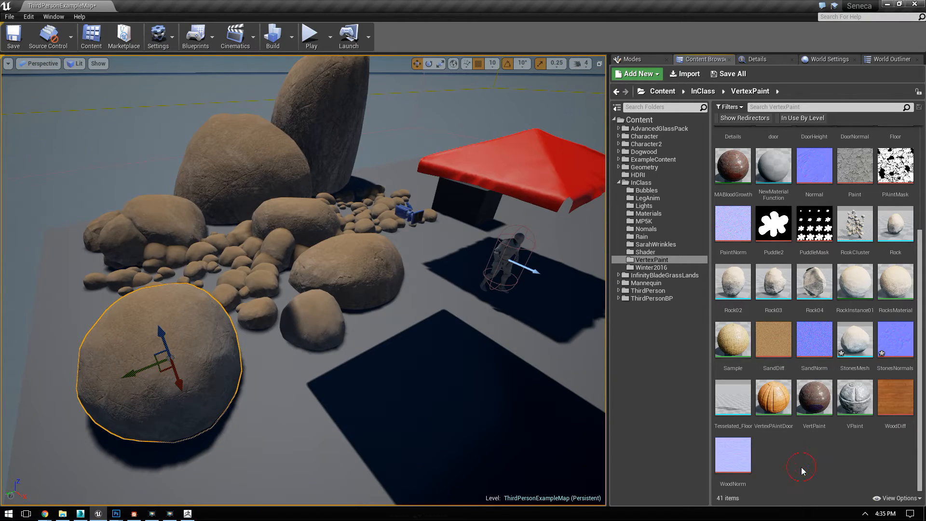
pyautogui.click(686, 73)
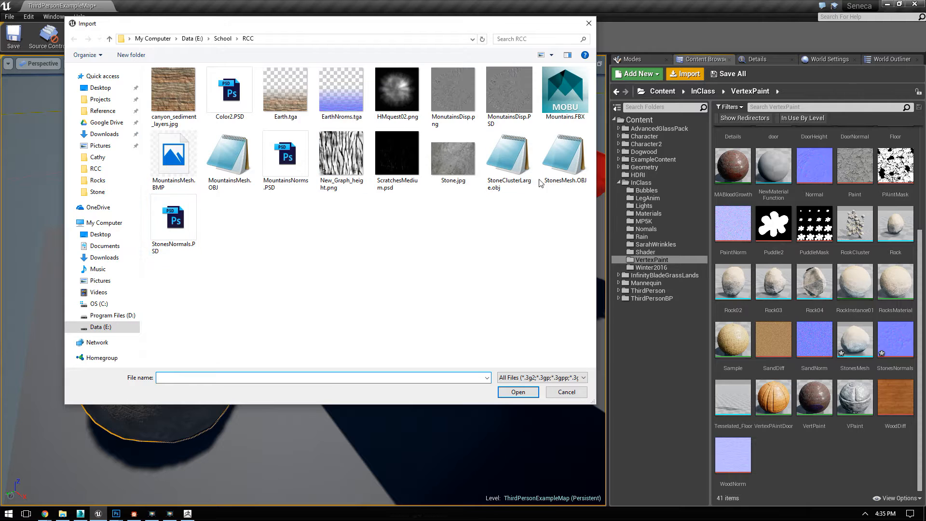
pyautogui.doubleClick(509, 159)
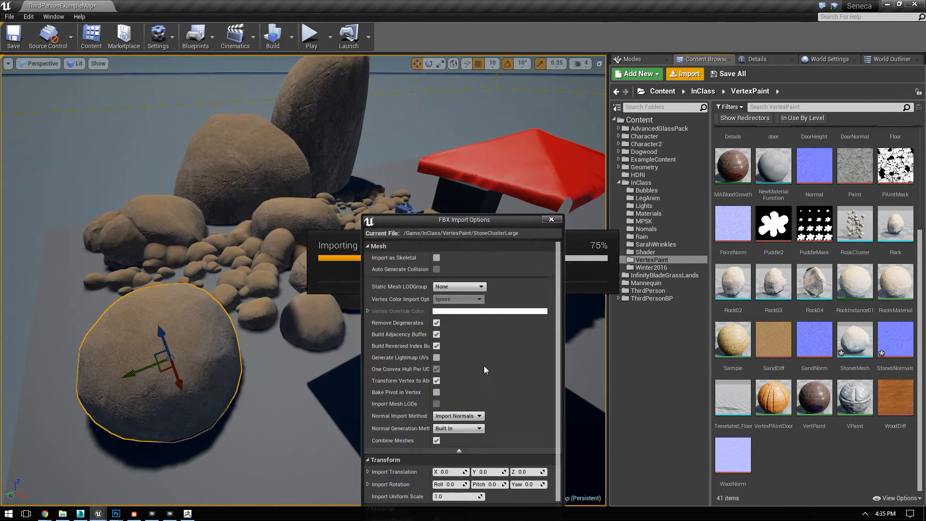
pyautogui.moveTo(483, 220); pyautogui.dragTo(473, 140)
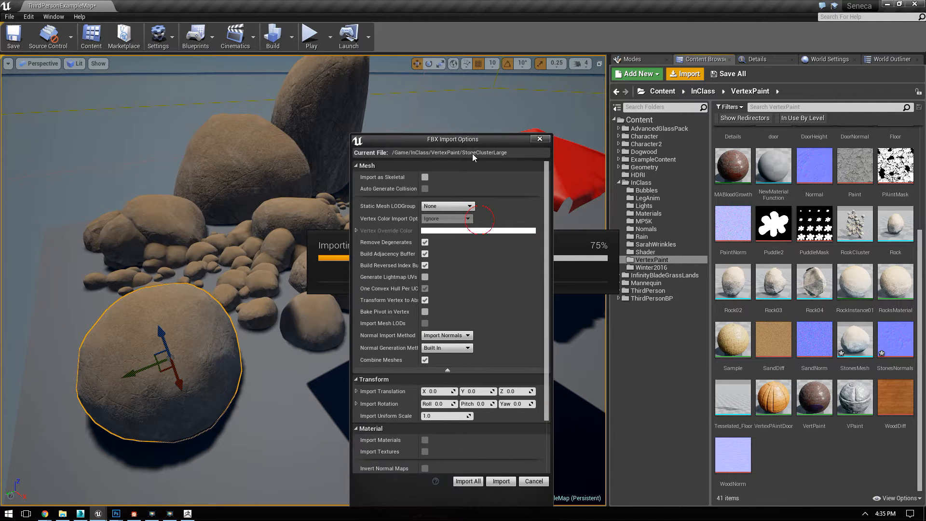
pyautogui.click(500, 481)
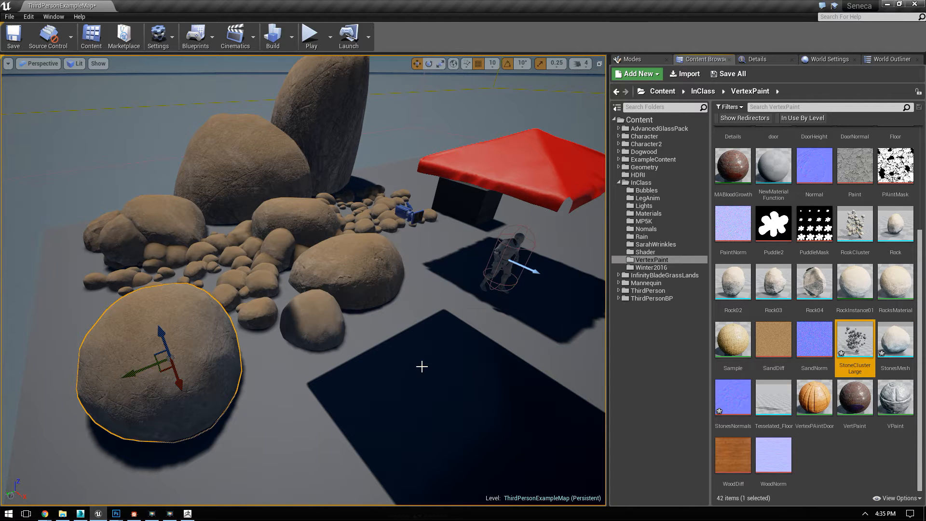
# Step: Assign RockInstance01 to the imported StoneClusterLarge mesh, inspect the cluster, and close its mesh editor
pyautogui.doubleClick(858, 341)
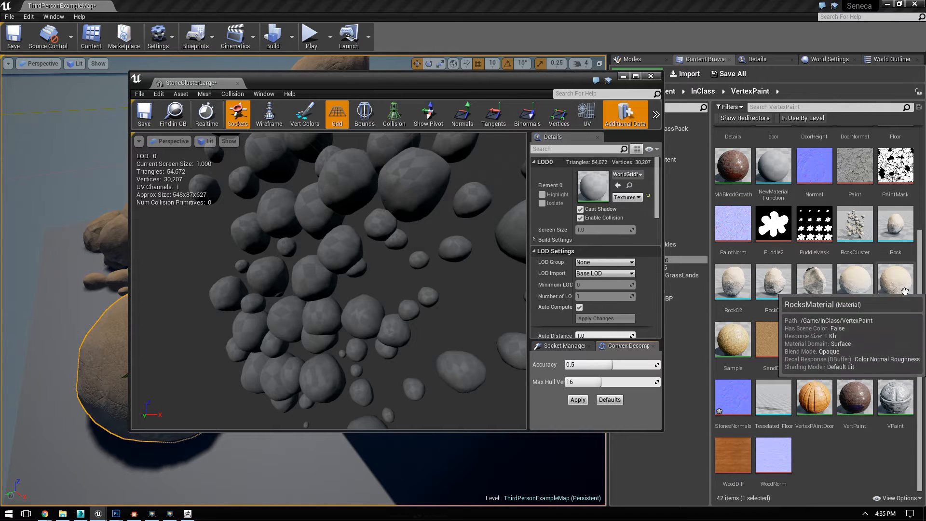
pyautogui.click(854, 282)
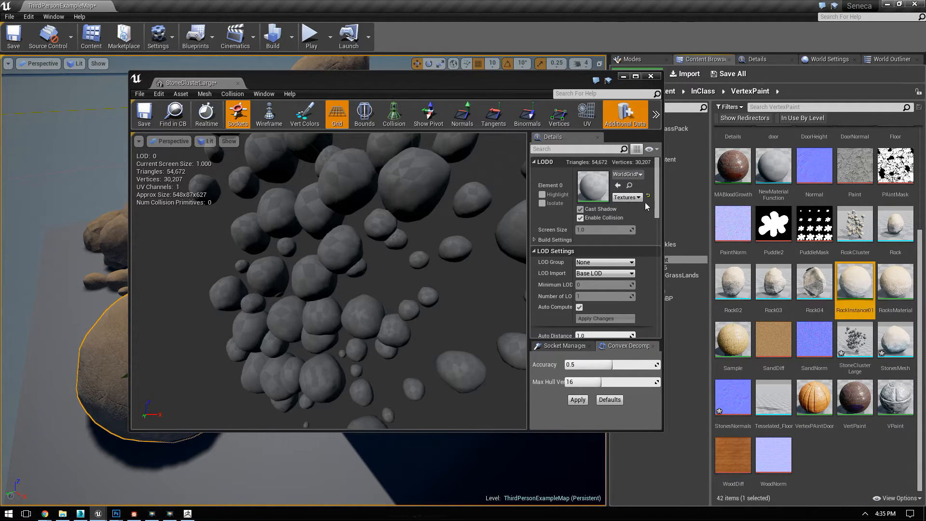
pyautogui.click(618, 185)
pyautogui.moveTo(338, 261); pyautogui.dragTo(367, 349)
pyautogui.moveTo(486, 248); pyautogui.dragTo(488, 238)
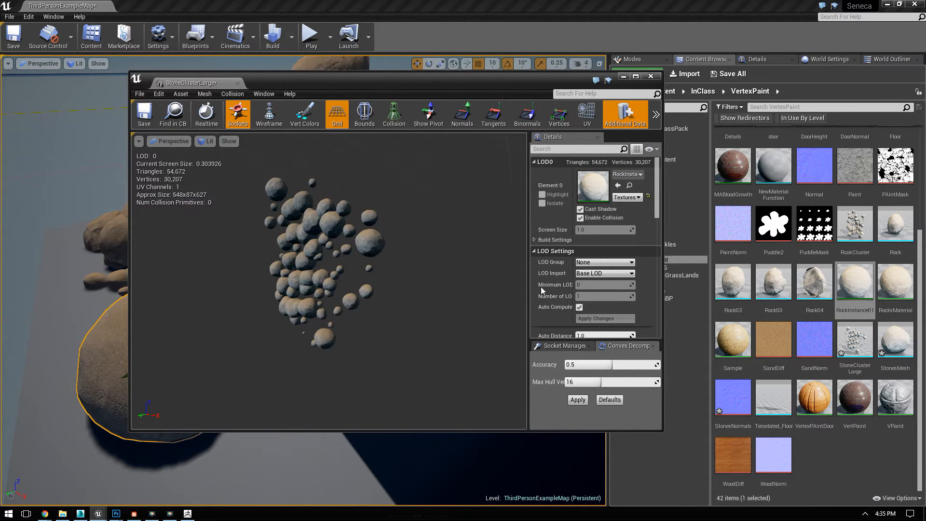
pyautogui.scroll(-2, 539, 287)
pyautogui.click(651, 77)
# Step: Delete the StoneClusterLarge mesh imported from OBJ from the VertexPaint folder
pyautogui.click(855, 340)
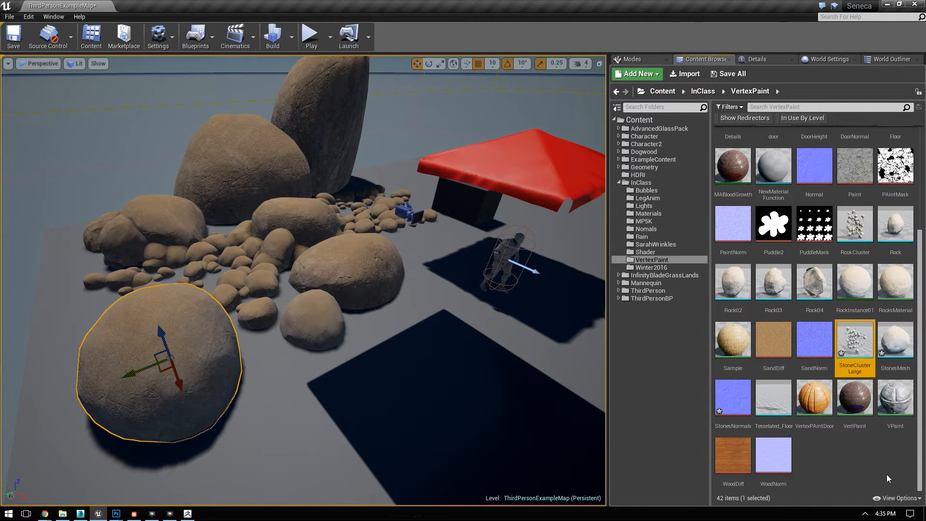
pyautogui.press('Delete')
pyautogui.click(425, 411)
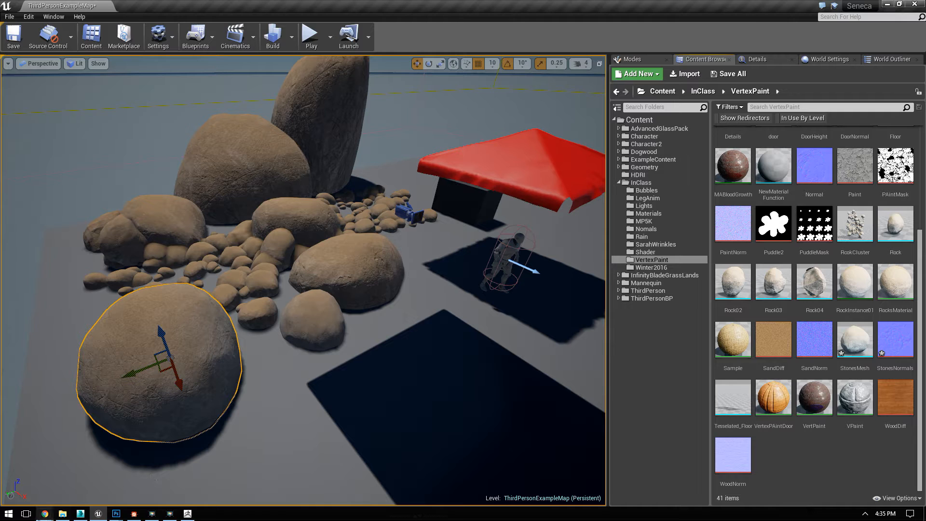
# Step: Switch to 3ds Max and set up an export of only the selected stone cluster in Autodesk FBX format
pyautogui.click(134, 513)
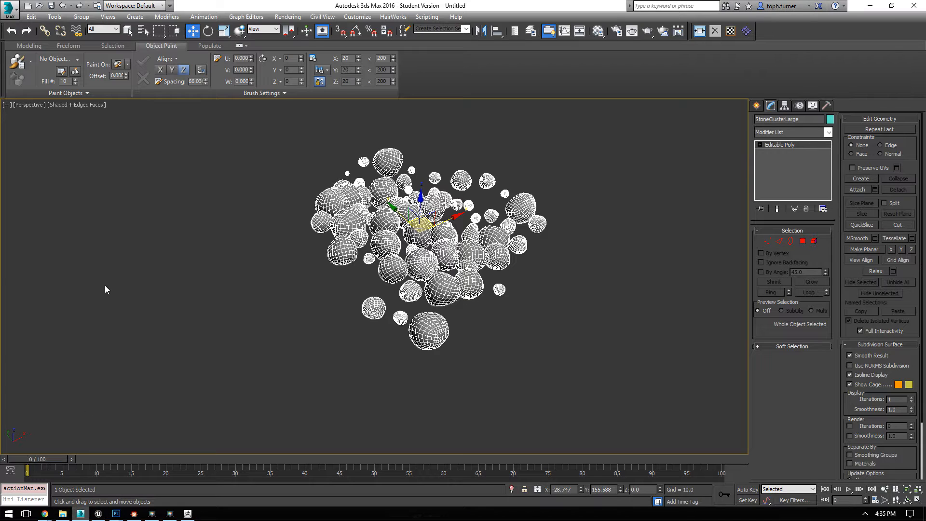
pyautogui.click(4, 10)
pyautogui.moveTo(60, 161)
pyautogui.click(135, 75)
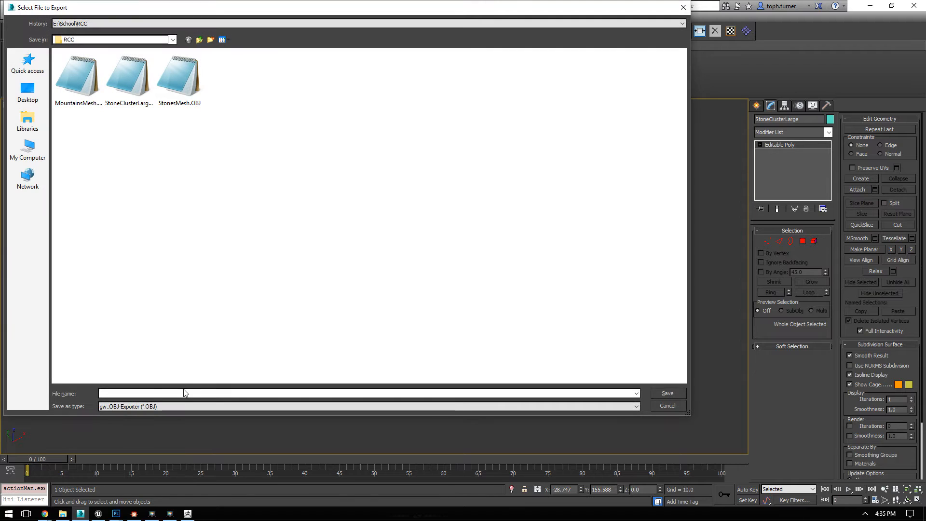
pyautogui.click(141, 406)
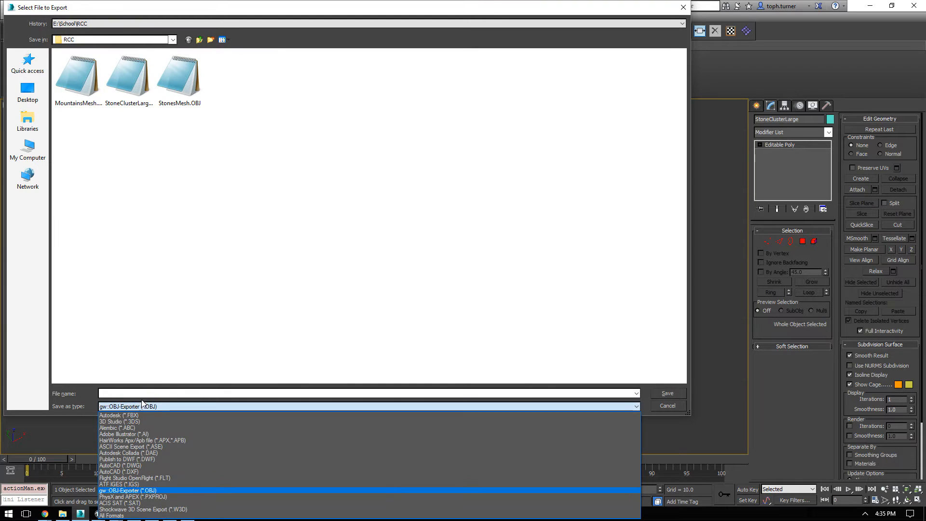
pyautogui.click(140, 414)
# Step: Name the FBX file StoneClusterLarge and complete the export with the existing FBX options
pyautogui.write('S')
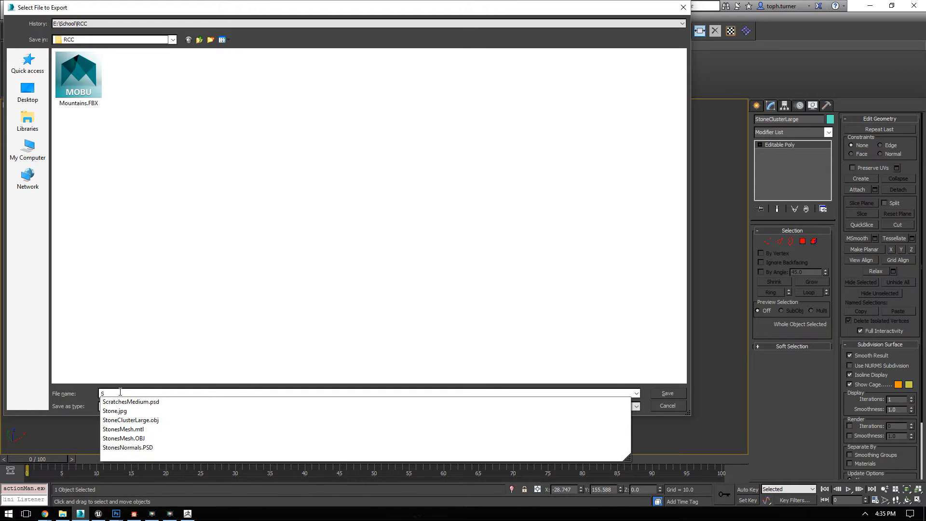
pyautogui.write('toneCluseter')
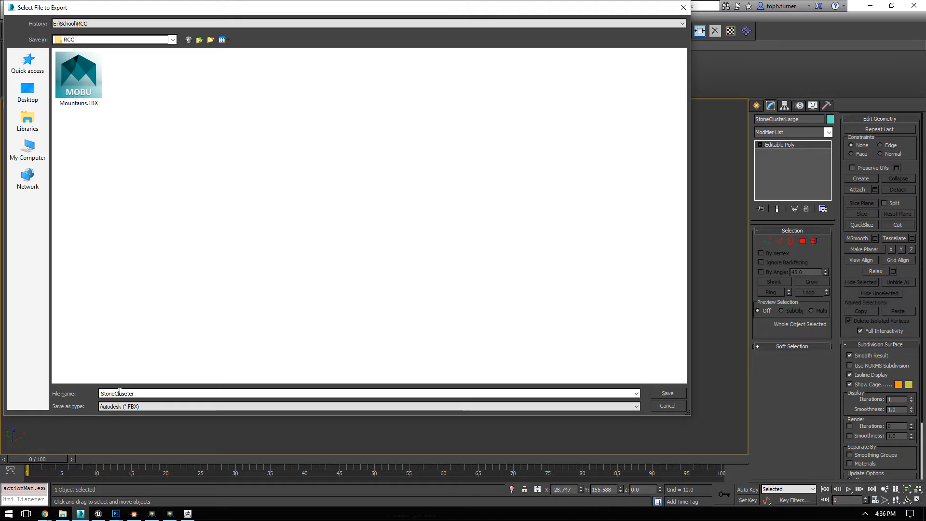
pyautogui.press('BackSpace')
pyautogui.press('BackSpace')
pyautogui.press('BackSpace')
pyautogui.write('t')
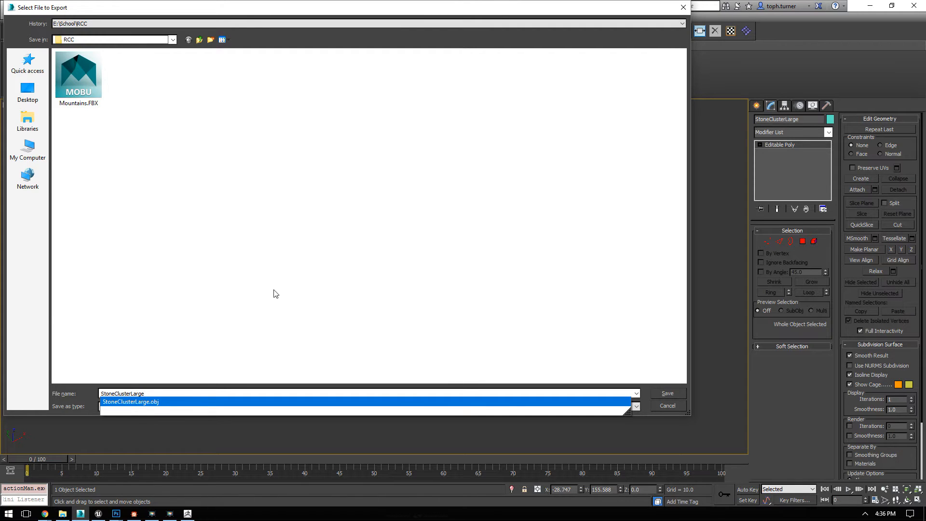
pyautogui.click(667, 393)
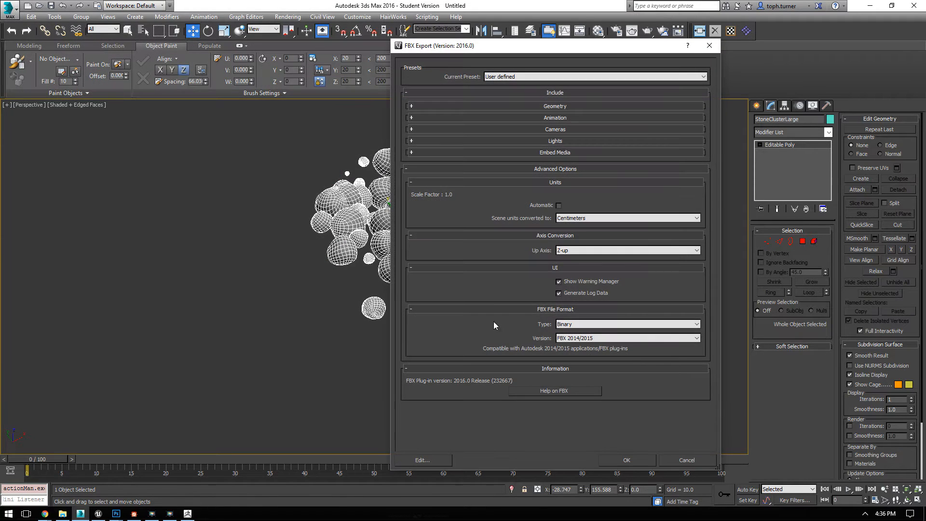
pyautogui.click(625, 461)
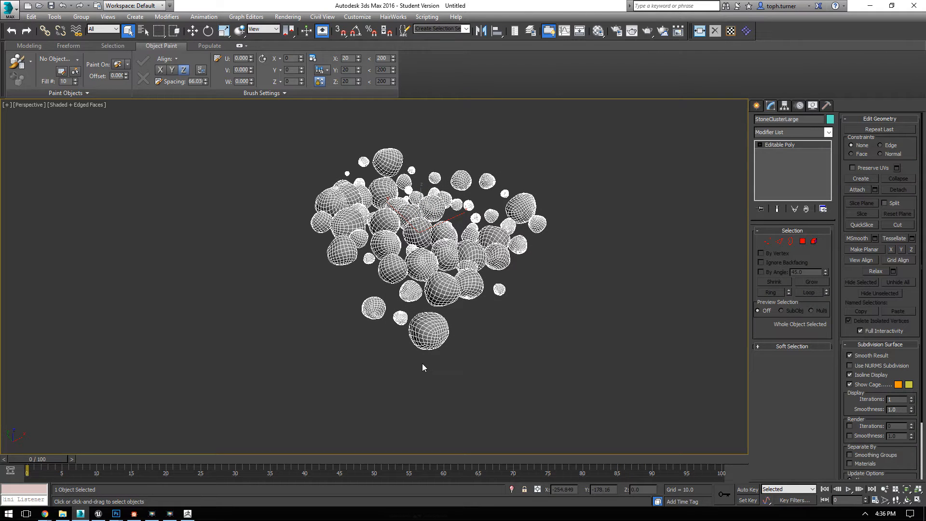
# Step: Switch to Unreal Engine and import StoneClusterLarge.FBX into the VertexPaint folder with One Convex Hull Per UCX turned off
pyautogui.click(80, 513)
pyautogui.click(687, 77)
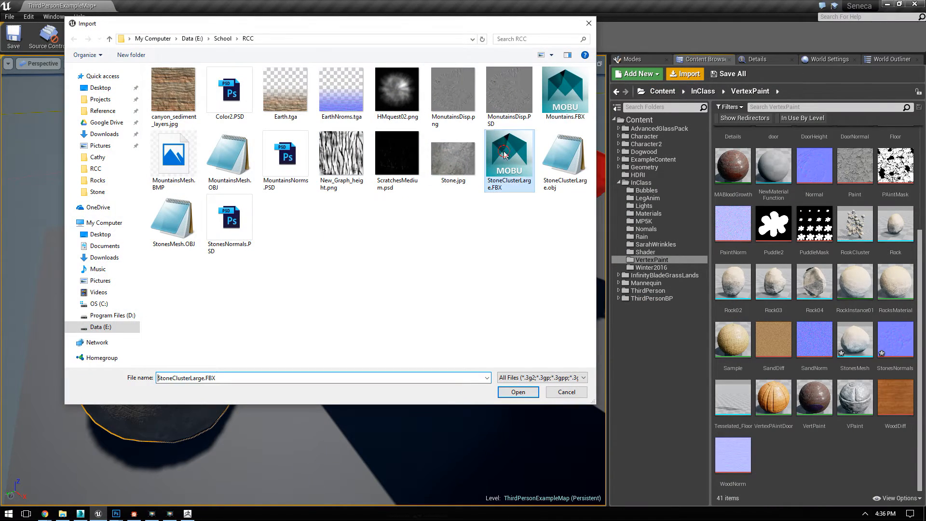
pyautogui.doubleClick(509, 155)
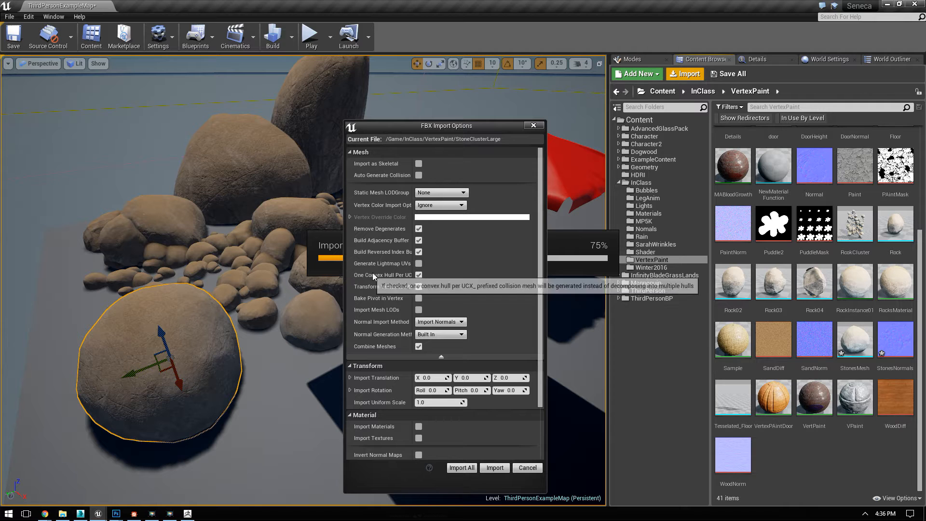
pyautogui.click(418, 275)
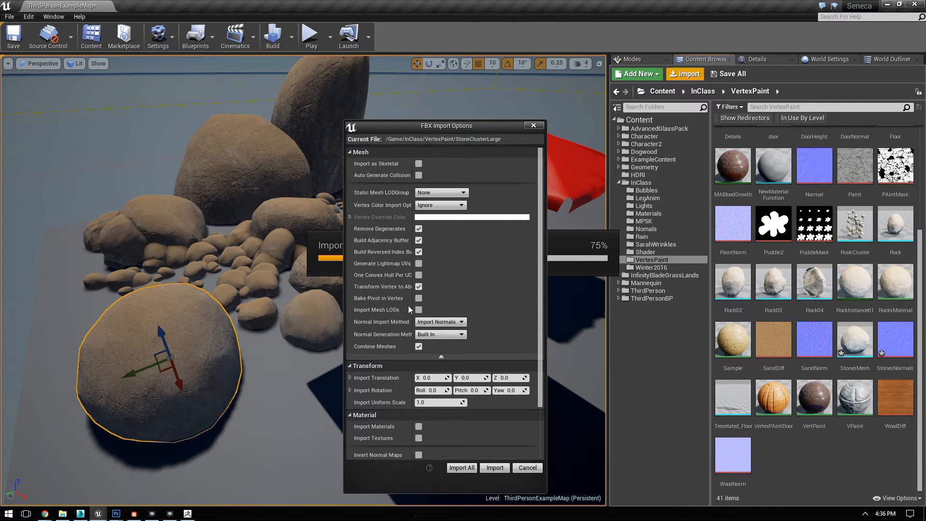
pyautogui.moveTo(414, 298); pyautogui.dragTo(427, 299)
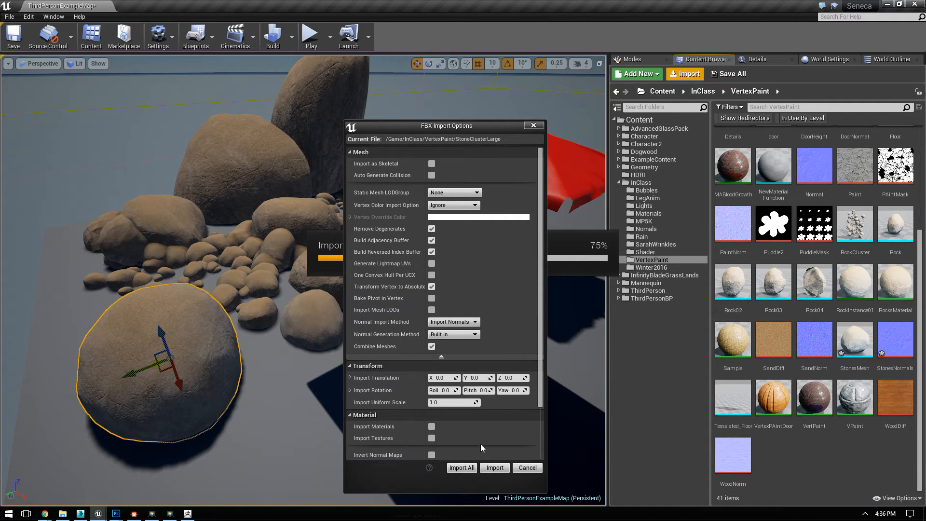
pyautogui.click(491, 467)
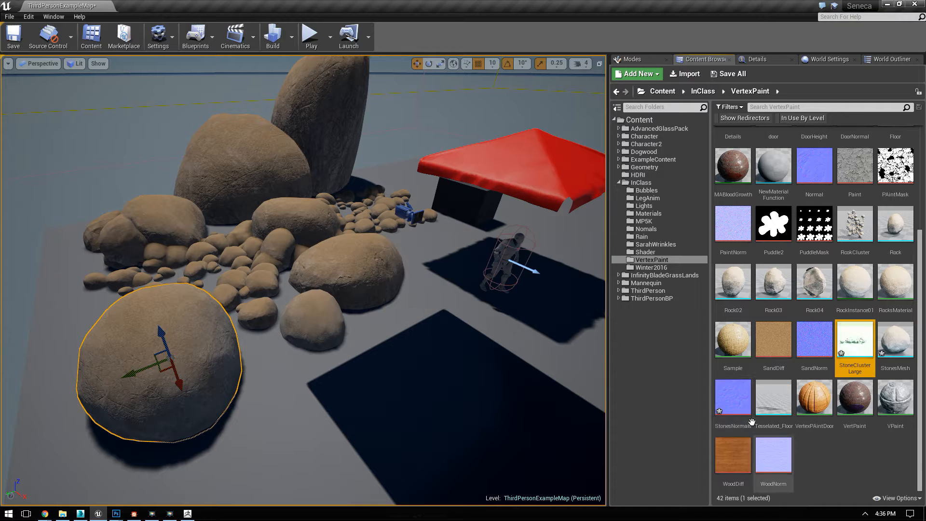
# Step: Open the StoneClusterLarge mesh imported from FBX and assign RockInstance01 as its Element 0 material
pyautogui.doubleClick(864, 340)
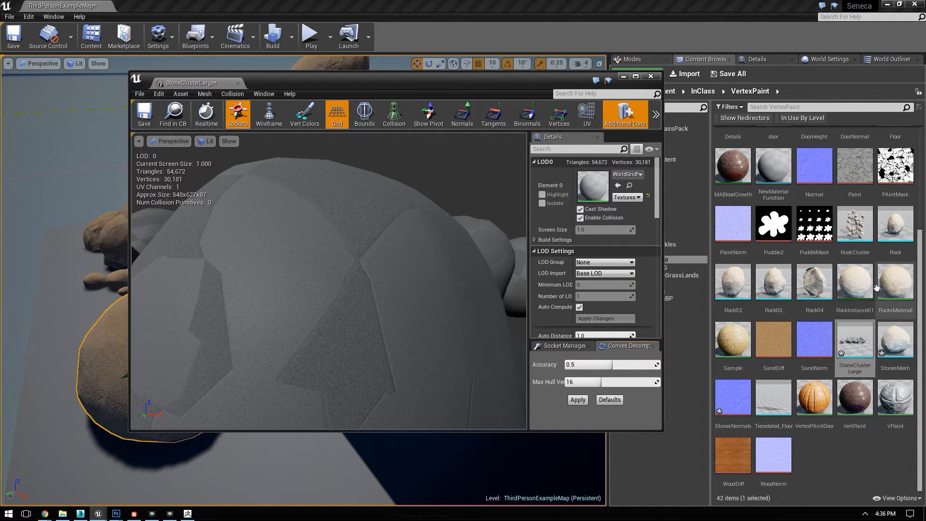
pyautogui.click(855, 284)
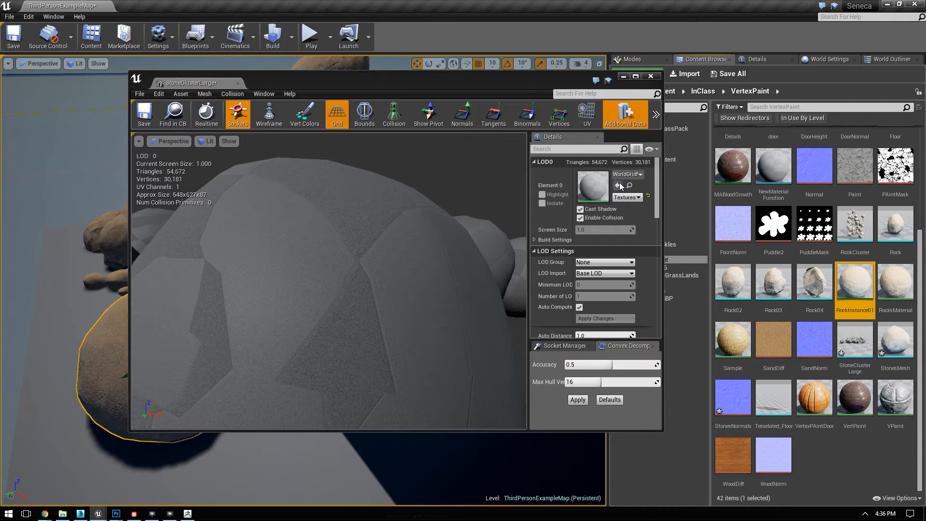
pyautogui.click(618, 186)
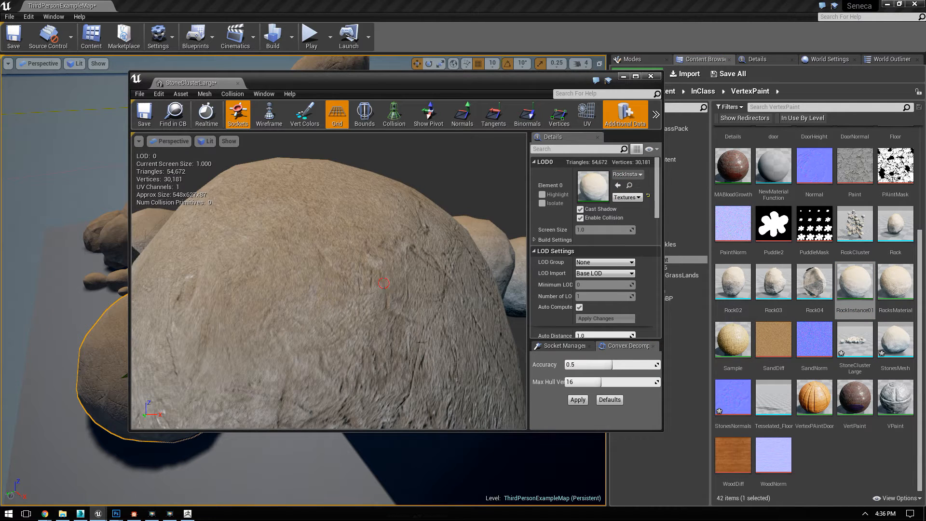
# Step: Check the StoneClusterLarge mesh, close its editor, and place the cluster in the level beside the large rocks, adjusting its placement
pyautogui.keyDown('alt'); pyautogui.moveTo(383, 283); pyautogui.dragTo(337, 283, button='right'); pyautogui.keyUp('alt')
pyautogui.keyDown('alt'); pyautogui.moveTo(338, 283); pyautogui.dragTo(405, 308); pyautogui.keyUp('alt')
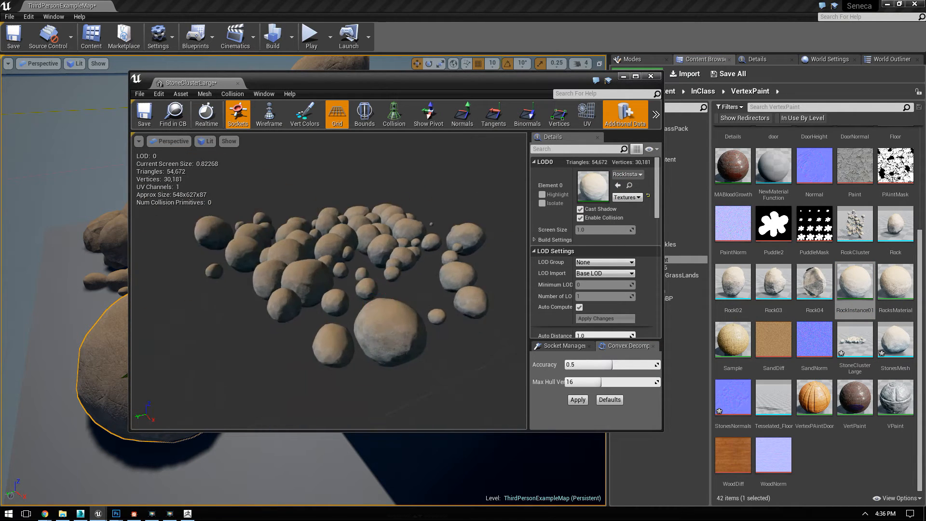
pyautogui.keyDown('alt'); pyautogui.moveTo(251, 270); pyautogui.dragTo(250, 253); pyautogui.keyUp('alt')
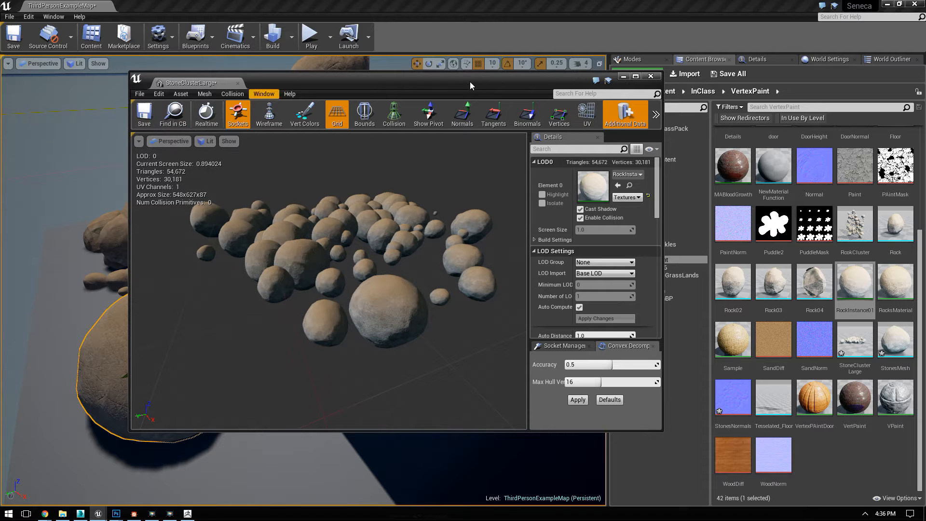
pyautogui.click(649, 76)
pyautogui.moveTo(855, 340); pyautogui.dragTo(519, 292)
pyautogui.press('e')
pyautogui.click(439, 100)
pyautogui.press('w')
pyautogui.moveTo(368, 183)
pyautogui.mouseDown(button='right')
pyautogui.moveTo(400, 207)
pyautogui.moveTo(364, 193)
pyautogui.moveTo(361, 219)
pyautogui.moveTo(290, 188)
pyautogui.moveTo(275, 195)
pyautogui.moveTo(285, 212)
pyautogui.moveTo(343, 221)
pyautogui.moveTo(362, 217)
pyautogui.moveTo(337, 198)
pyautogui.moveTo(378, 195)
pyautogui.mouseUp(button='right')
pyautogui.press('s')
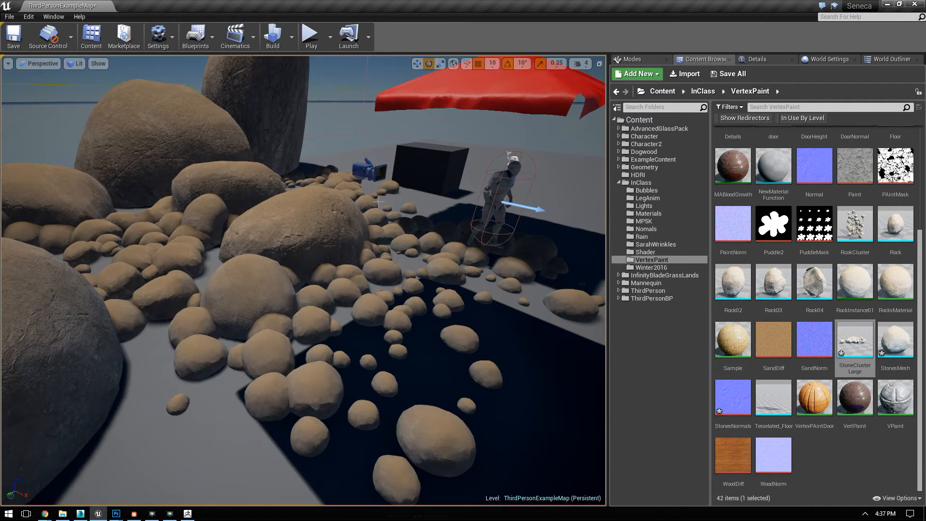
pyautogui.moveTo(486, 319); pyautogui.dragTo(454, 379, button='right')
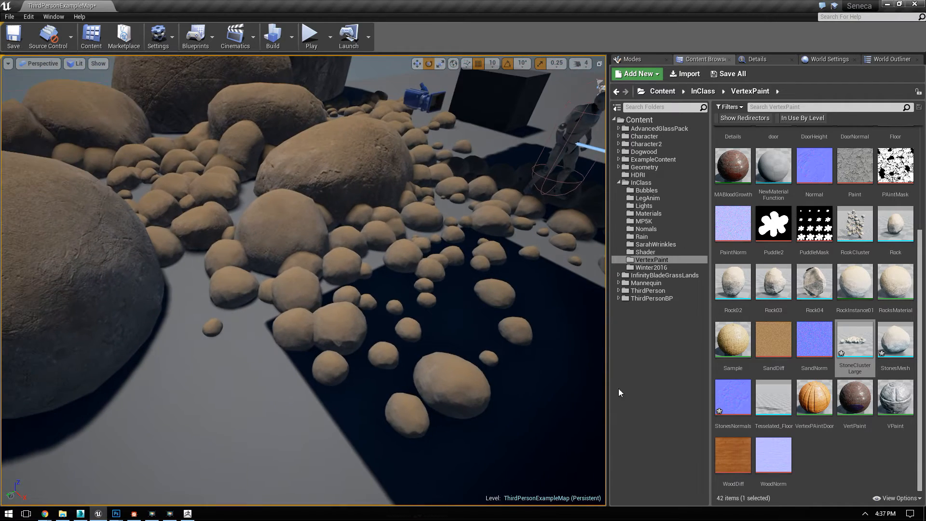
# Step: Create a new material named SandFloor in the VertexPaint folder
pyautogui.rightClick(838, 465)
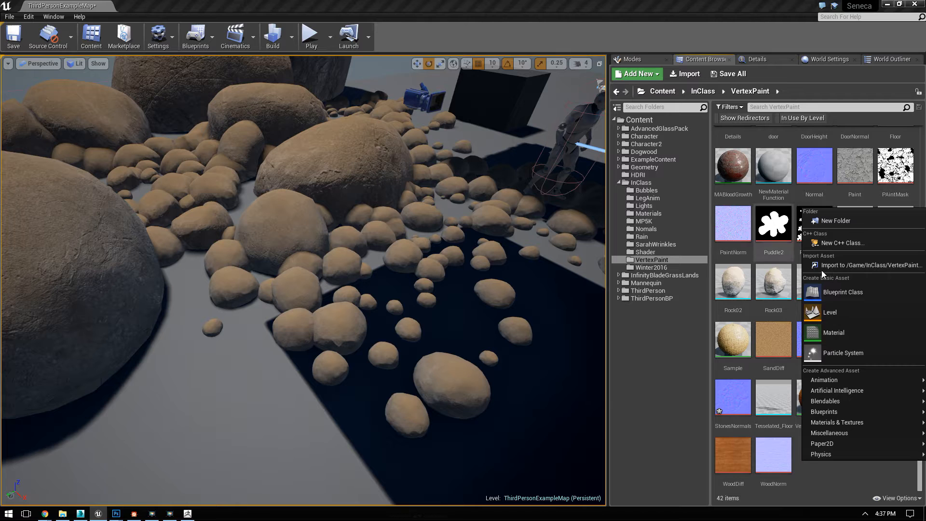
pyautogui.click(850, 332)
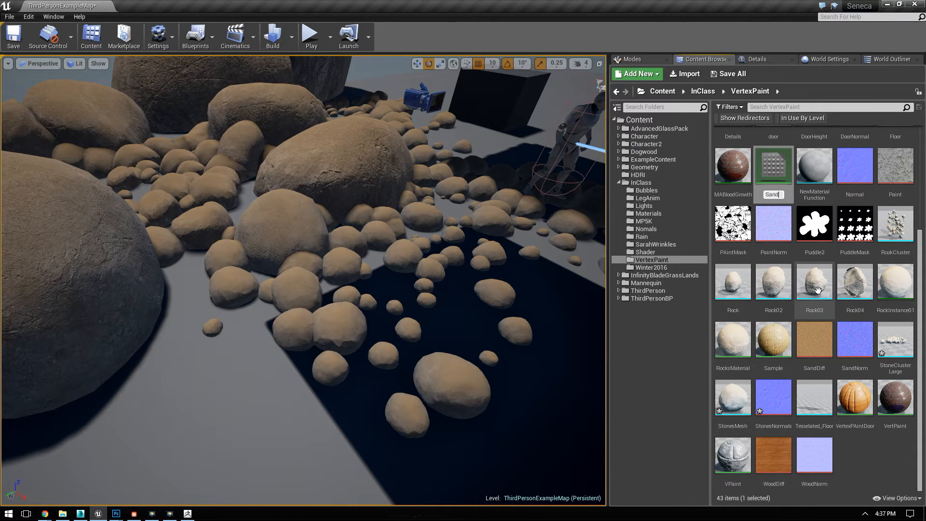
pyautogui.write('SandFloor')
pyautogui.press('Return')
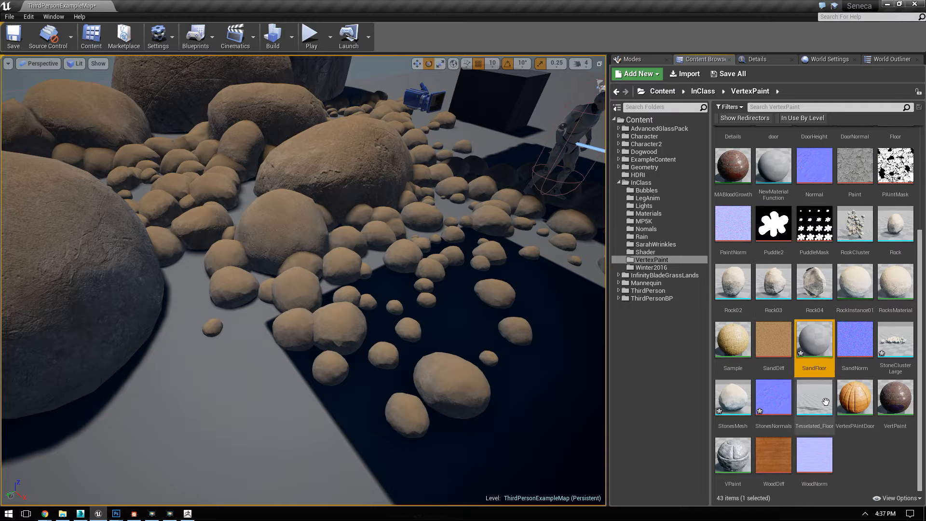
# Step: Open the SandFloor material and add the SandDiff and SandNorm textures to its graph as texture samples
pyautogui.doubleClick(815, 340)
pyautogui.moveTo(773, 340); pyautogui.dragTo(407, 169)
pyautogui.moveTo(854, 340); pyautogui.dragTo(412, 292)
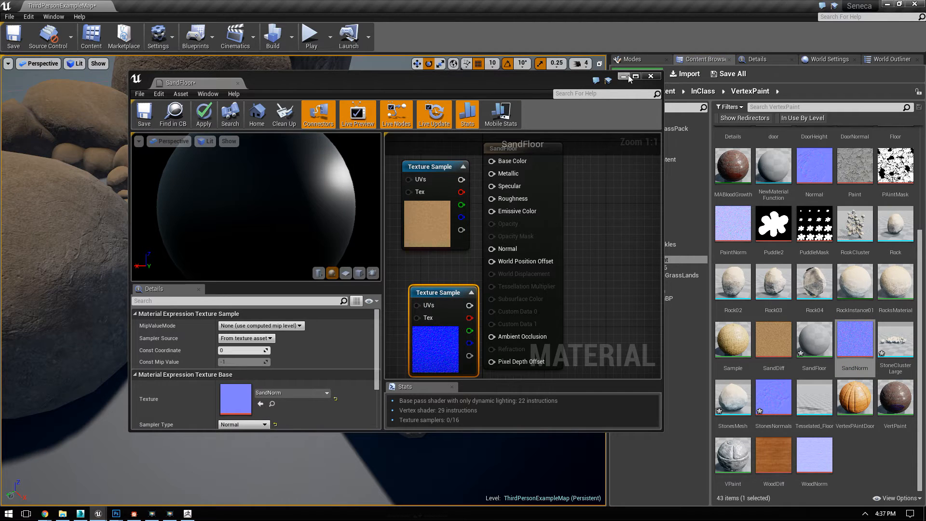
pyautogui.click(636, 76)
pyautogui.moveTo(667, 326); pyautogui.dragTo(896, 409, button='right')
# Step: Connect the SandDiff sample to Base Color and the SandNorm sample to Normal on the SandFloor material
pyautogui.moveTo(842, 253)
pyautogui.mouseDown()
pyautogui.moveTo(706, 203)
pyautogui.moveTo(907, 253)
pyautogui.moveTo(854, 247)
pyautogui.mouseUp()
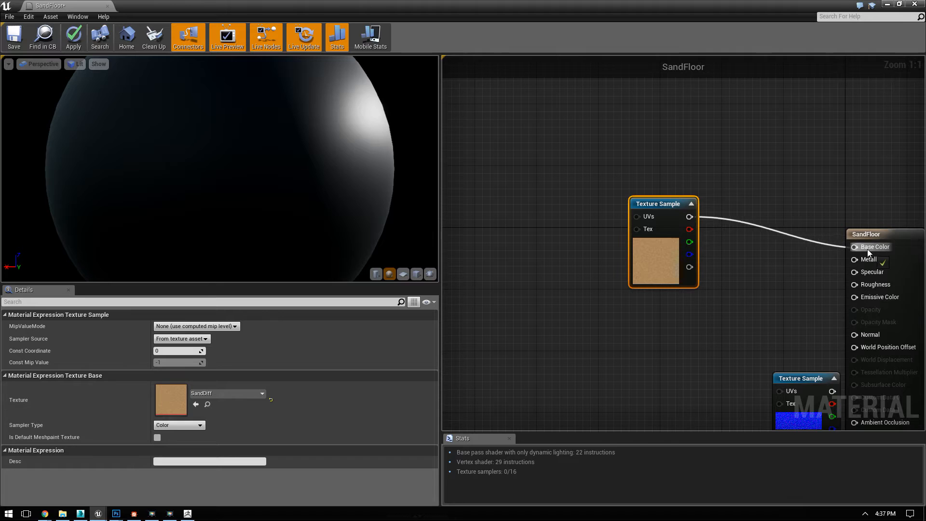
pyautogui.moveTo(791, 384); pyautogui.dragTo(607, 299)
pyautogui.moveTo(638, 259); pyautogui.dragTo(838, 227)
pyautogui.moveTo(677, 154); pyautogui.dragTo(671, 250, button='right')
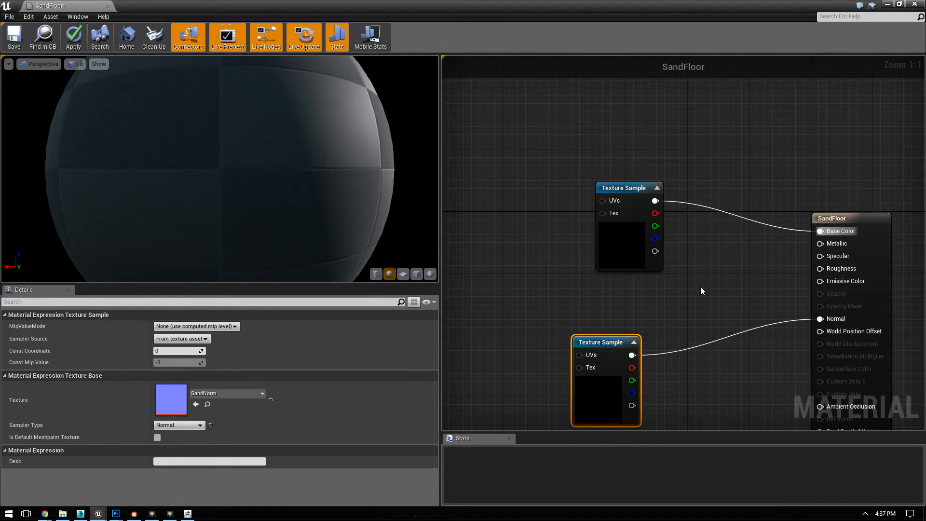
# Step: Add a constant with value 1 and connect it to the material's Roughness
pyautogui.press('1')
pyautogui.click(717, 276)
pyautogui.click(167, 325)
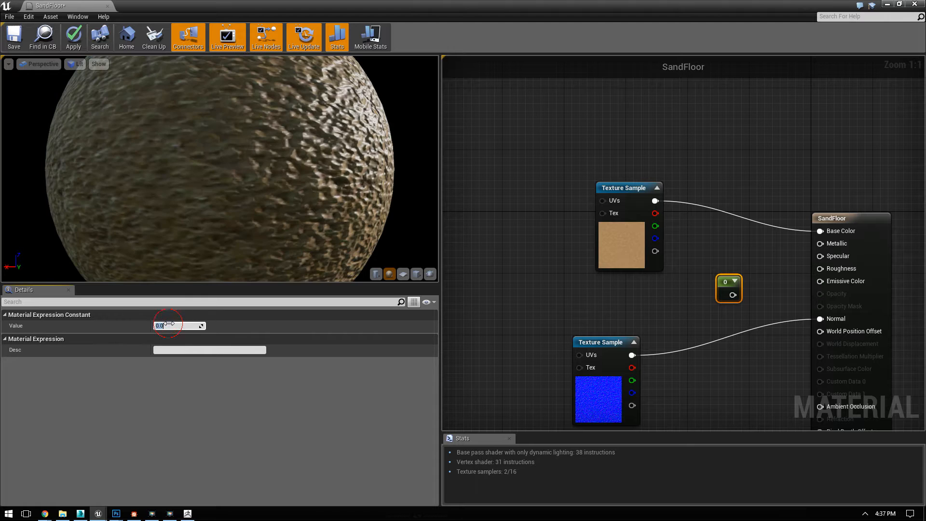
pyautogui.write('1')
pyautogui.press('Return')
pyautogui.moveTo(732, 295); pyautogui.dragTo(820, 269)
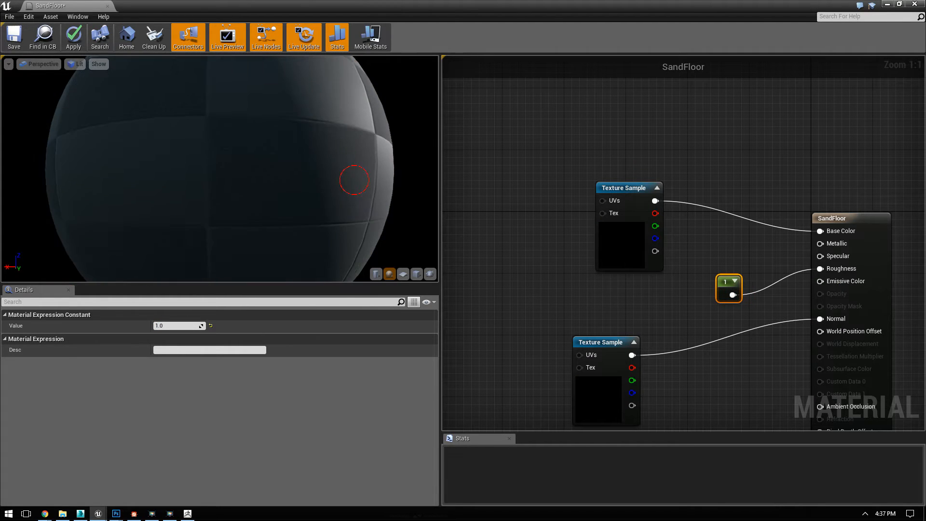
# Step: Add a texture coordinate node and connect it to the UVs of both texture samples
pyautogui.scroll(-5, 358, 192)
pyautogui.moveTo(509, 230); pyautogui.dragTo(605, 215, button='right')
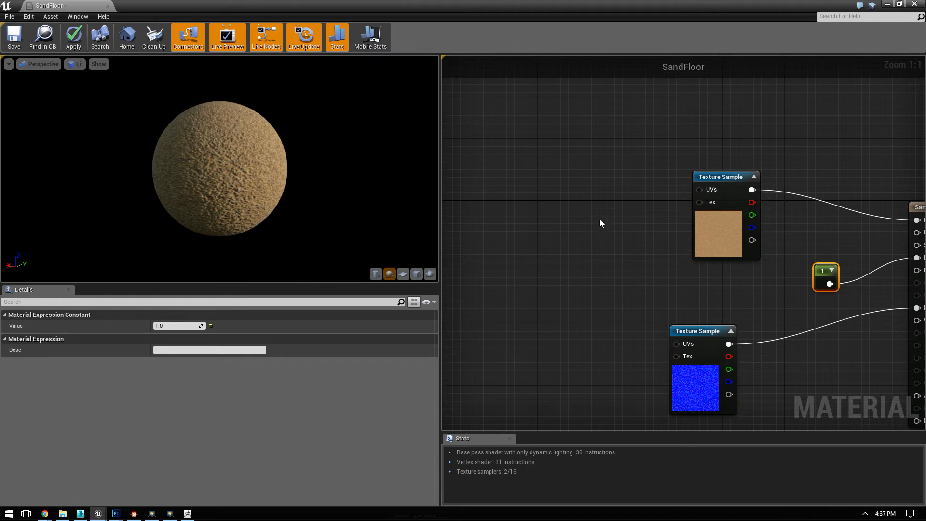
pyautogui.rightClick(563, 242)
pyautogui.press('Escape')
pyautogui.click(562, 241)
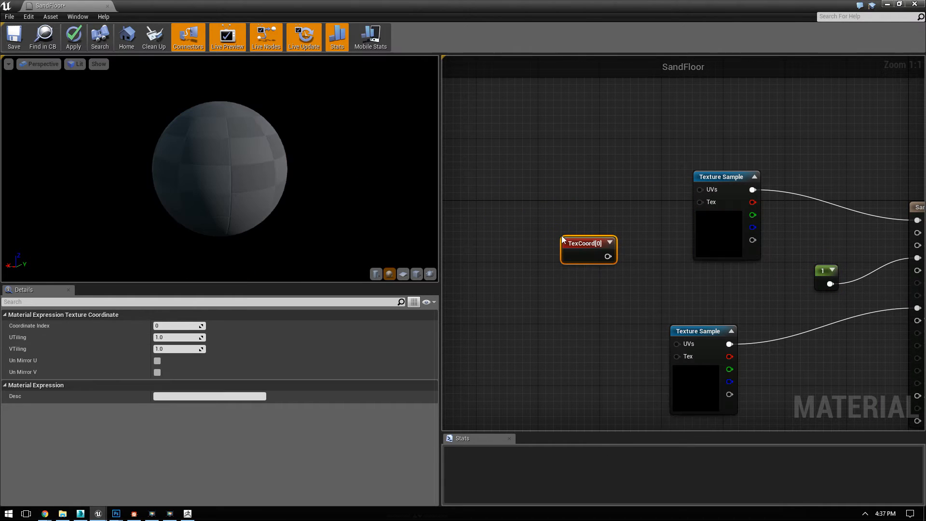
pyautogui.moveTo(608, 256); pyautogui.dragTo(700, 192)
pyautogui.moveTo(608, 256); pyautogui.dragTo(608, 257)
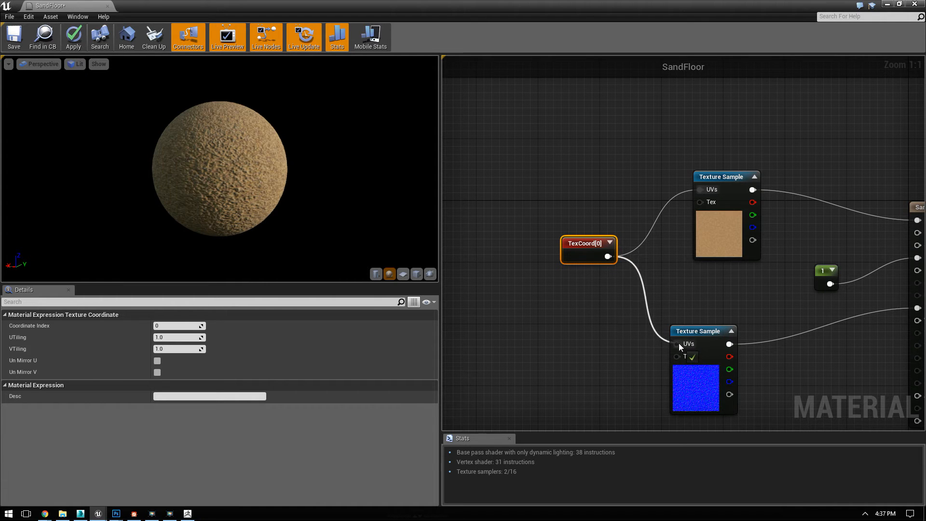
pyautogui.moveTo(679, 344); pyautogui.dragTo(679, 344)
# Step: Set the texture coordinate's UTiling and VTiling to 25 and check the tiled sand in the material preview
pyautogui.click(174, 337)
pyautogui.write('25')
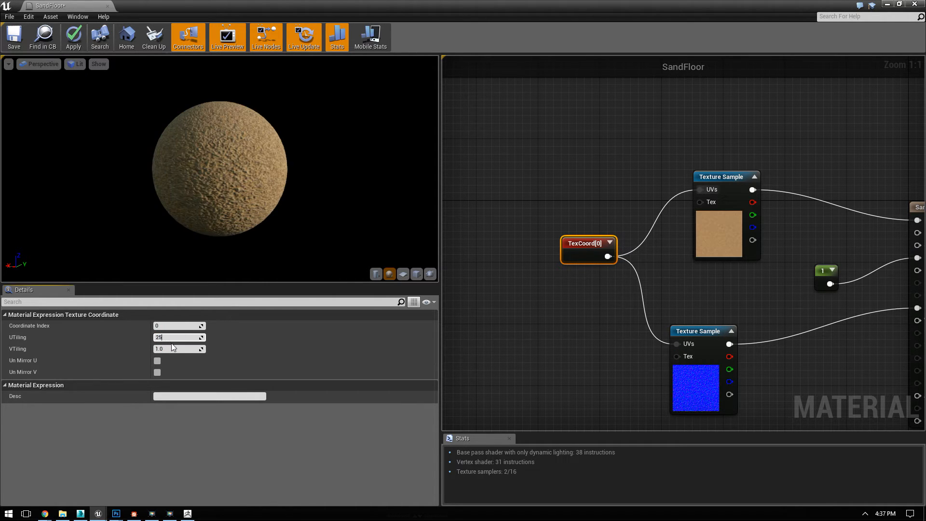
pyautogui.click(172, 349)
pyautogui.moveTo(343, 161); pyautogui.dragTo(301, 141, button='right')
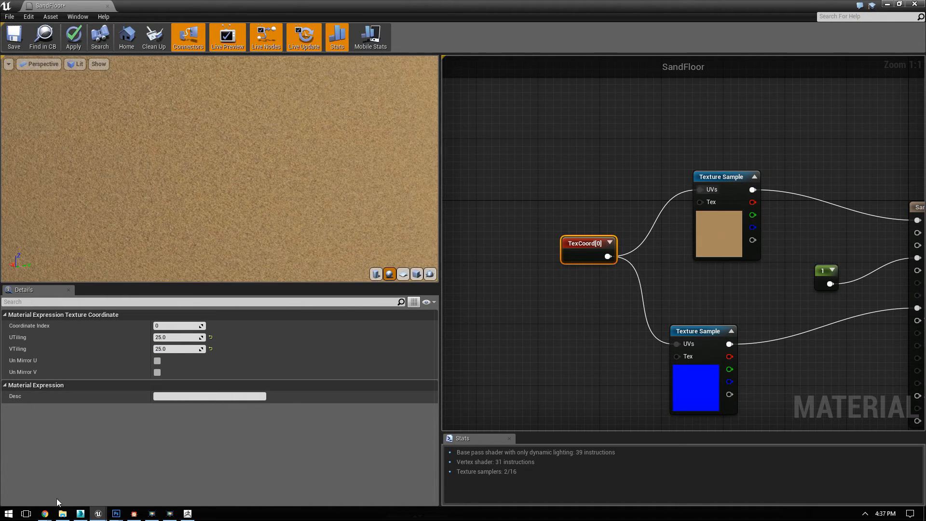
# Step: Switch to Chrome, search Google Images for "sand normal map", and open the preview of the seamless rippled-sand normal map
pyautogui.click(44, 514)
pyautogui.click(170, 470)
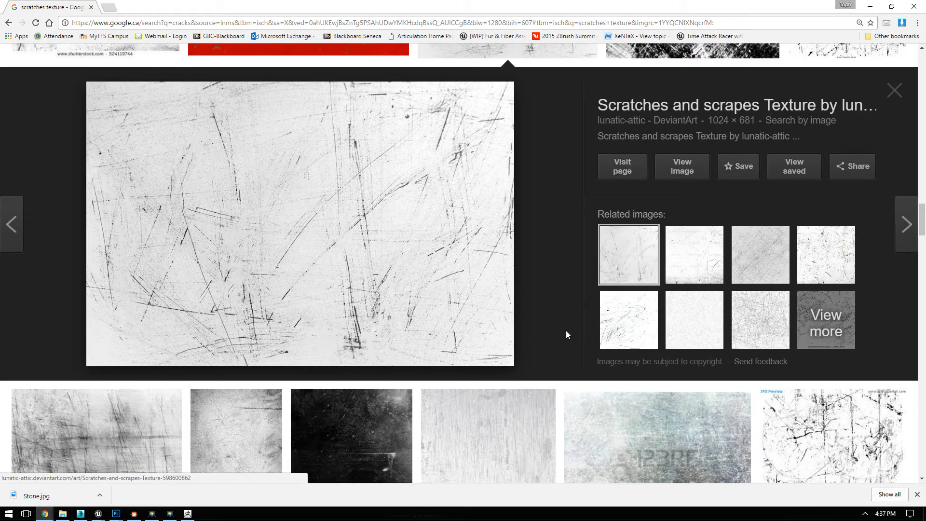
pyautogui.rightClick(547, 190)
pyautogui.click(530, 170)
pyautogui.scroll(17, 529, 170)
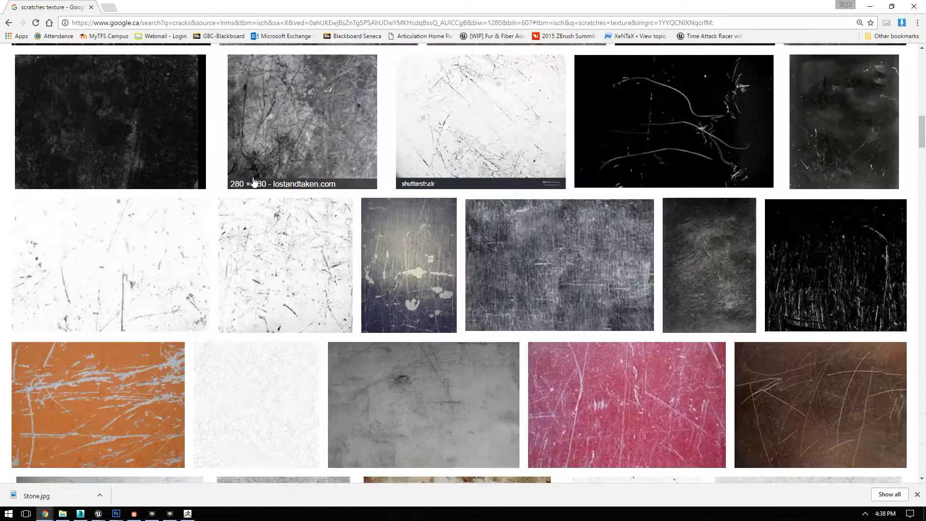
pyautogui.scroll(8, 260, 173)
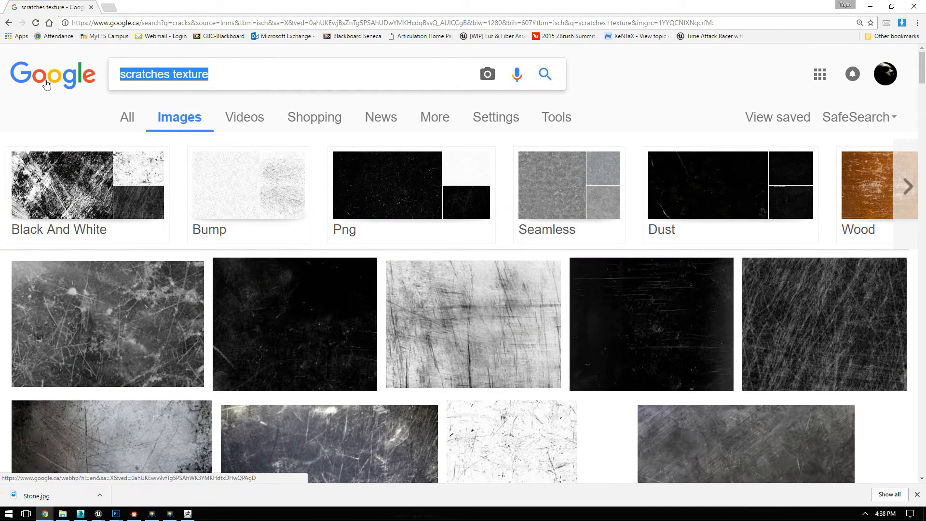
pyautogui.write('sand t')
pyautogui.press('BackSpace')
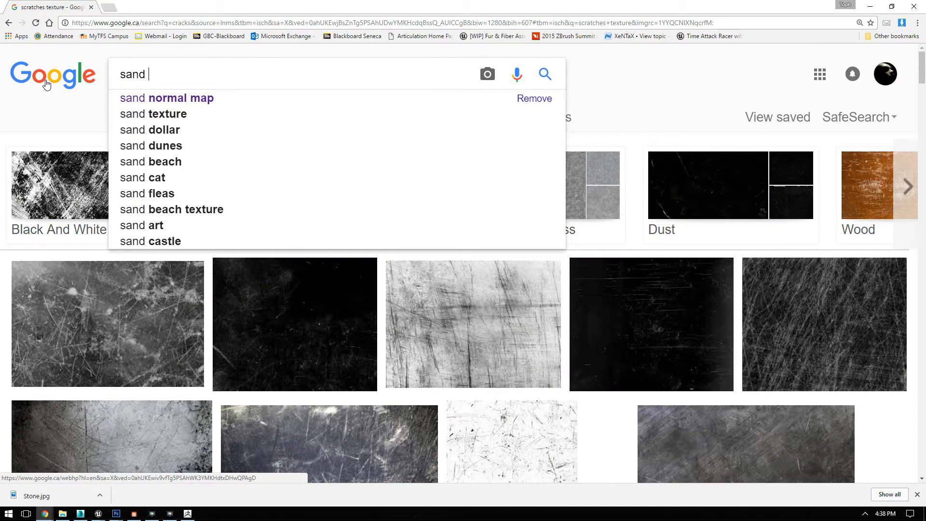
pyautogui.write('n')
pyautogui.press('Down')
pyautogui.press('Return')
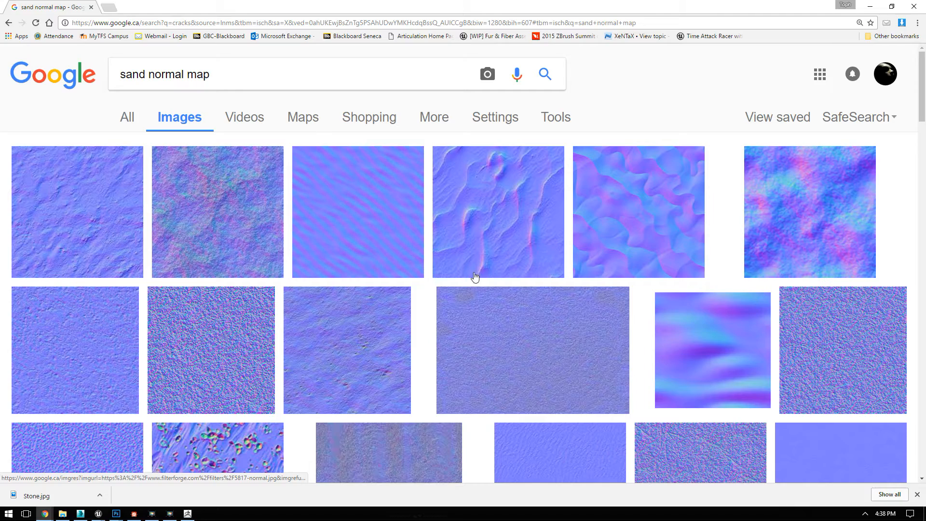
pyautogui.scroll(-6, 558, 277)
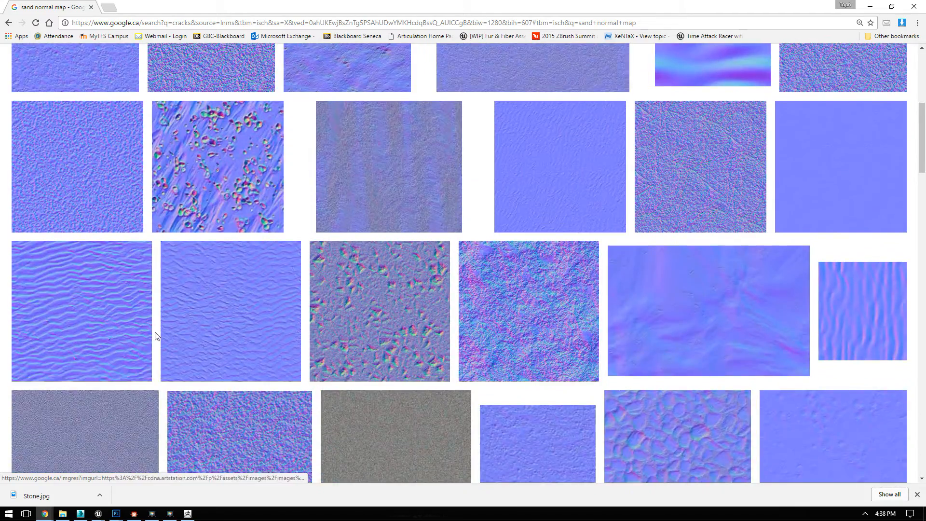
pyautogui.click(31, 287)
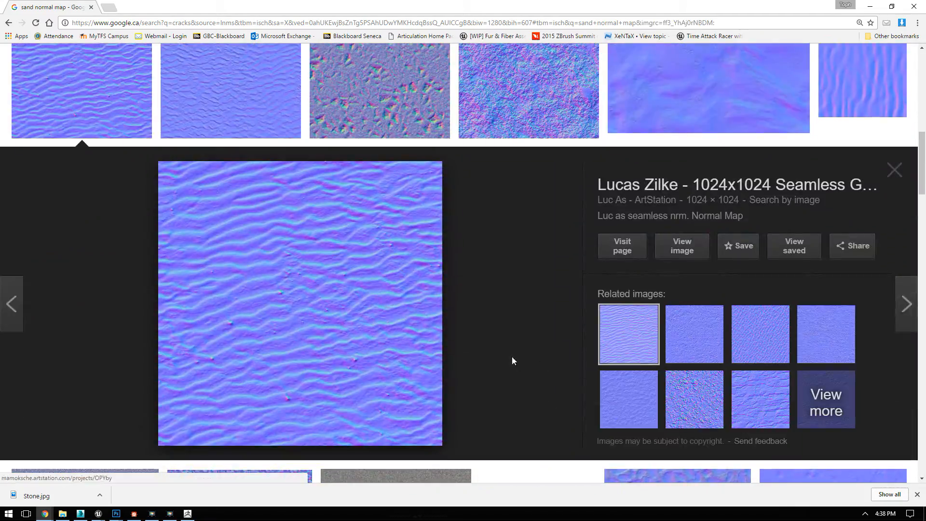
pyautogui.rightClick(286, 285)
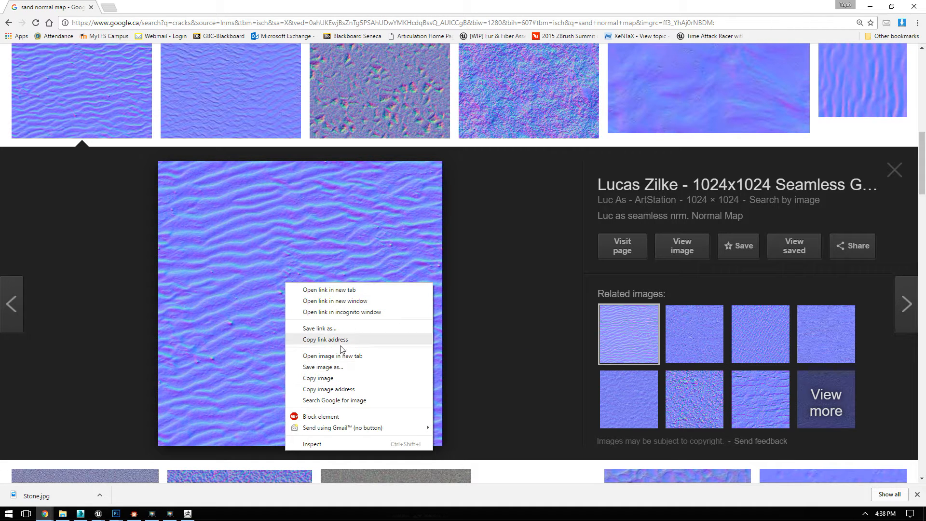
pyautogui.click(342, 367)
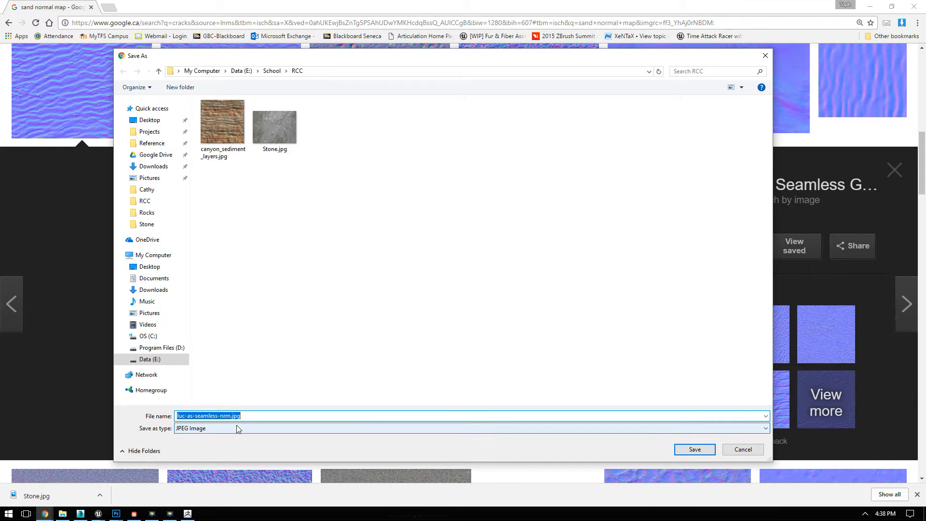
pyautogui.click(746, 452)
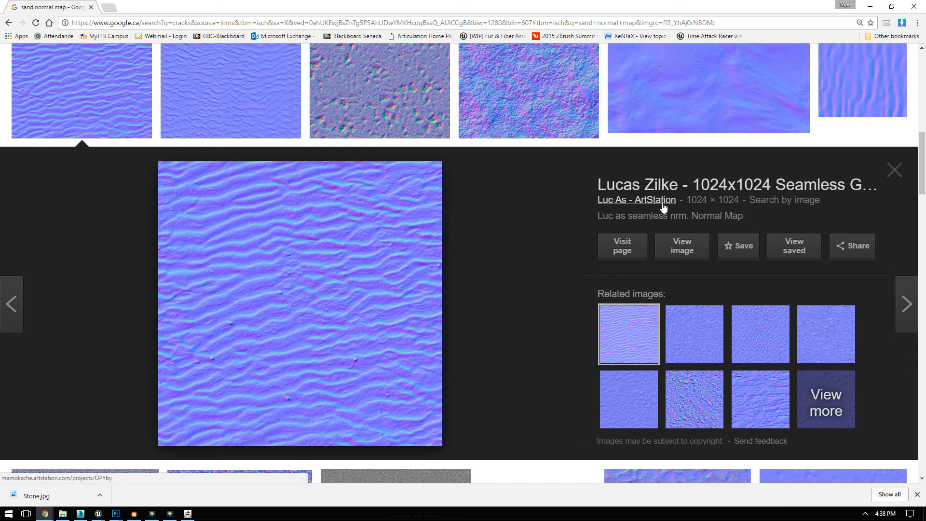
# Step: Save the rippled-sand normal map as luc-as-seamless-nrm.jpg in the RCC folder
pyautogui.rightClick(251, 260)
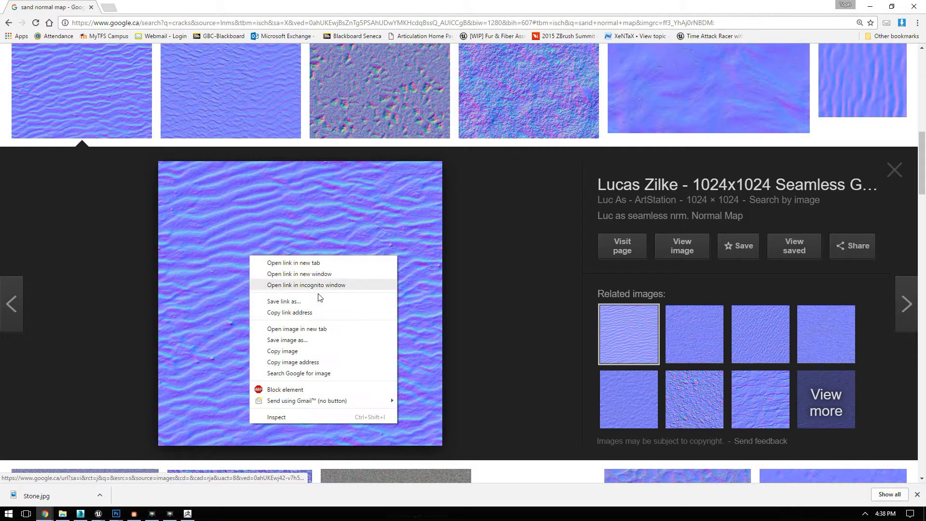
pyautogui.click(309, 340)
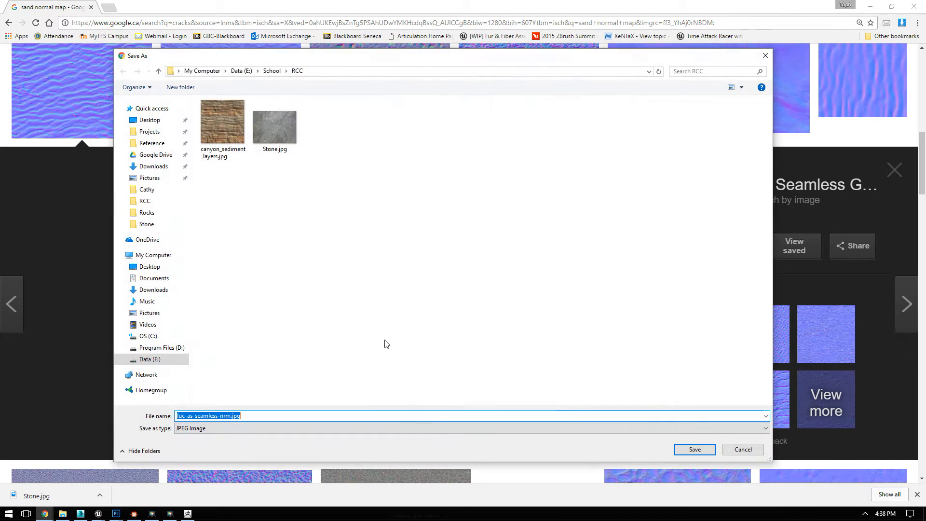
pyautogui.click(694, 449)
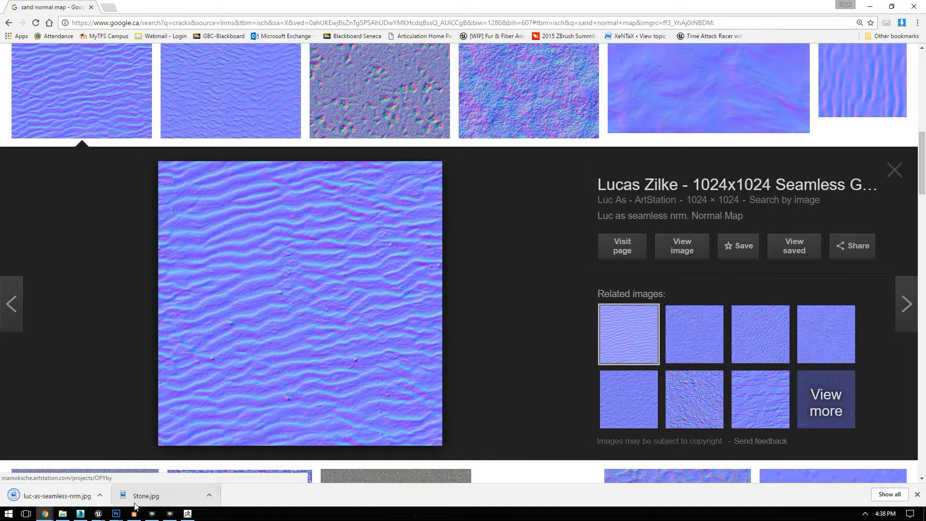
# Step: Switch to Unreal Engine, import luc-as-seamless-nrm.jpg into the VertexPaint folder, and add it to the SandFloor graph as a texture sample
pyautogui.moveTo(83, 515)
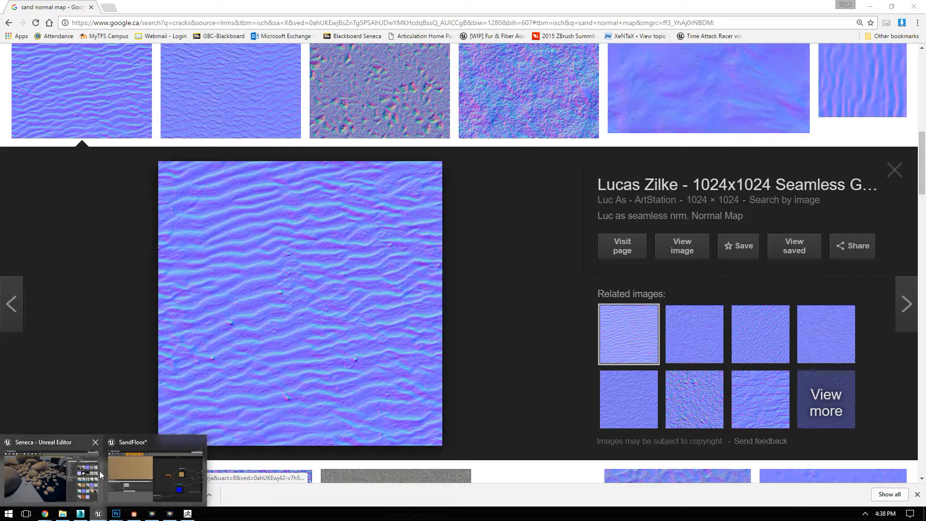
pyautogui.click(155, 444)
pyautogui.moveTo(654, 4); pyautogui.dragTo(342, 58)
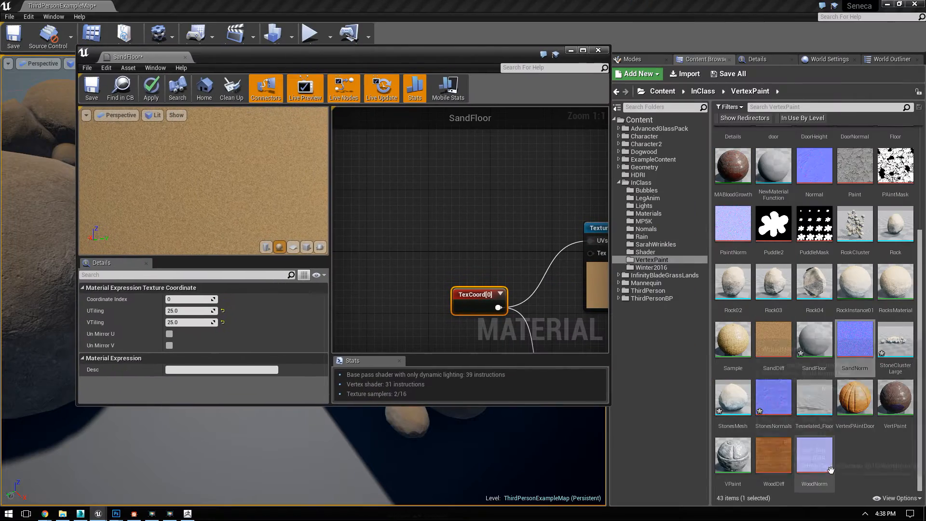
pyautogui.click(854, 451)
pyautogui.click(683, 78)
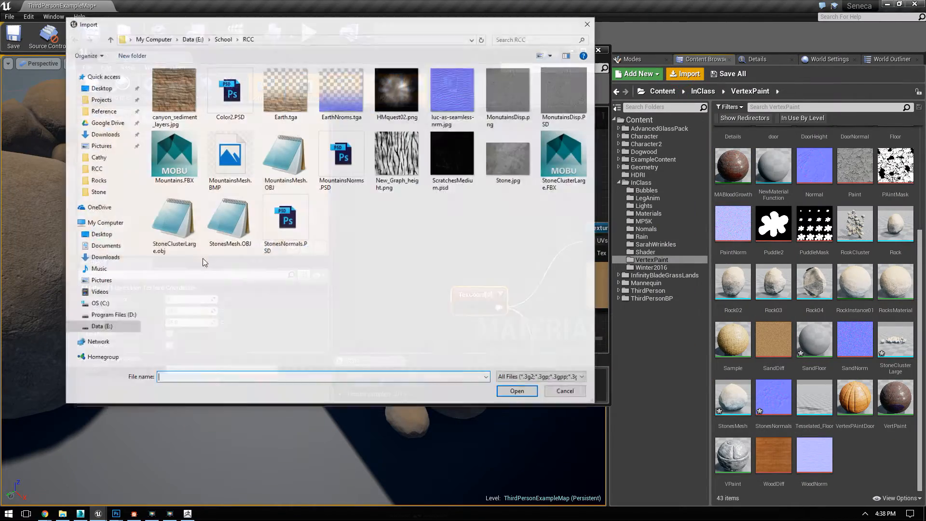
pyautogui.doubleClick(453, 99)
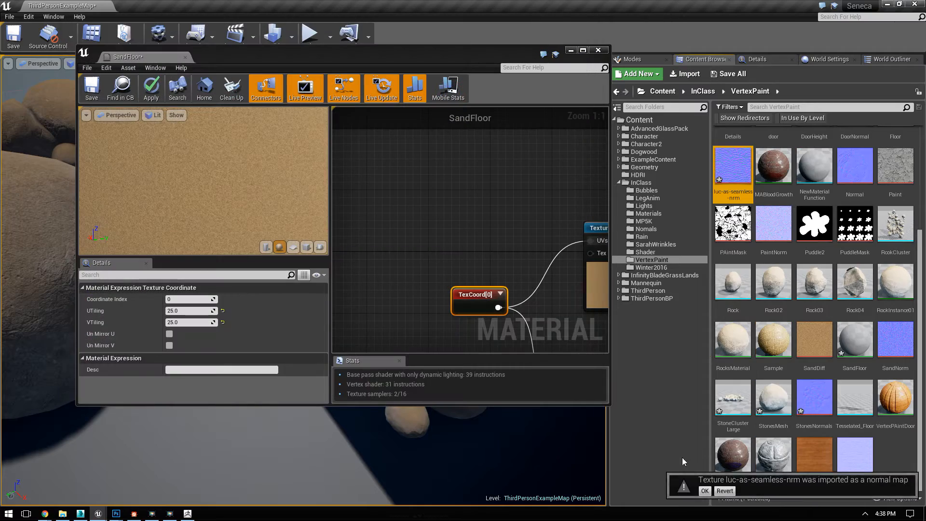
pyautogui.moveTo(729, 179); pyautogui.dragTo(471, 200)
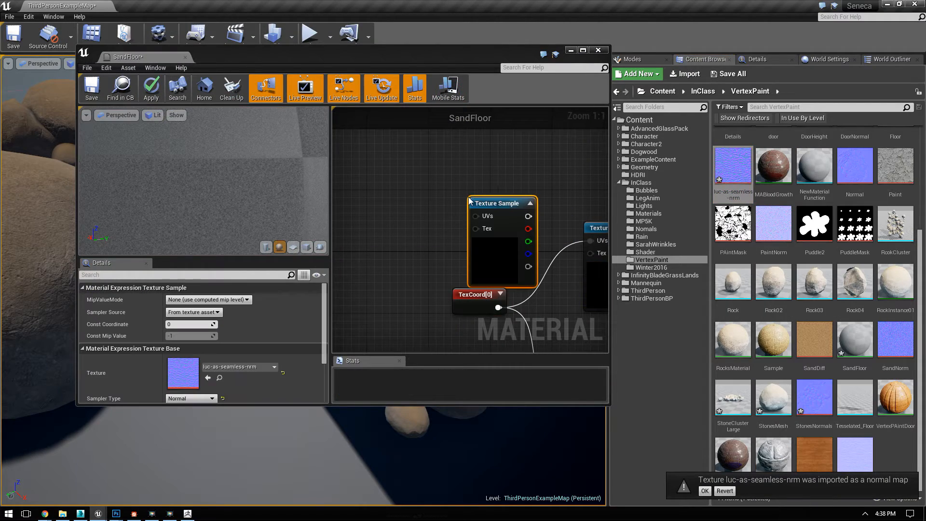
# Step: Maximize the SandFloor material editor and place the rippled normal texture sample below the existing sand normal sample
pyautogui.click(581, 50)
pyautogui.moveTo(533, 201); pyautogui.dragTo(459, 157, button='right')
pyautogui.scroll(-3, 548, 193)
pyautogui.moveTo(521, 142); pyautogui.dragTo(565, 336)
pyautogui.click(511, 223)
pyautogui.moveTo(518, 133); pyautogui.dragTo(533, 198)
pyautogui.click(529, 125)
pyautogui.moveTo(527, 121); pyautogui.dragTo(578, 331)
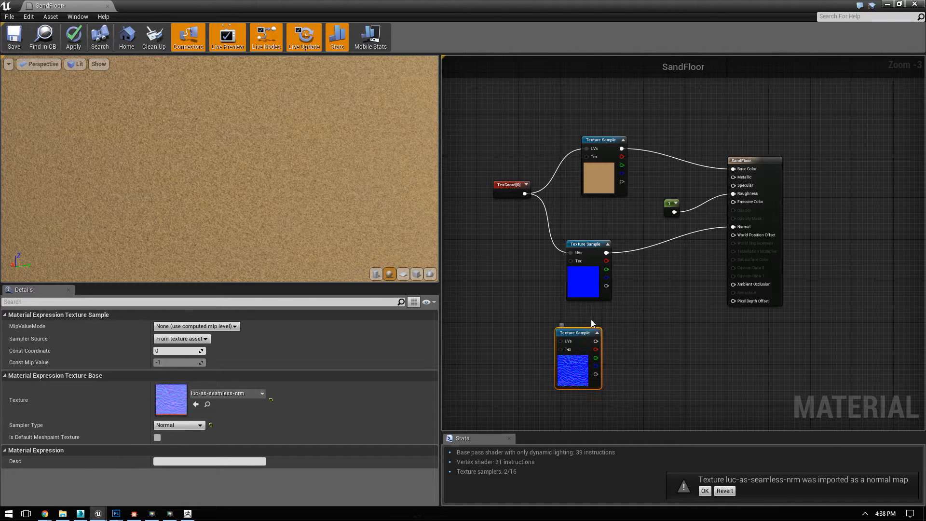
# Step: Add a BlendAngleCorrectedNormals node, feeding the sand normal into BaseNormal, the rippled normal into AdditionalNormal, and its result into the material's Normal
pyautogui.rightClick(633, 300)
pyautogui.write('normal')
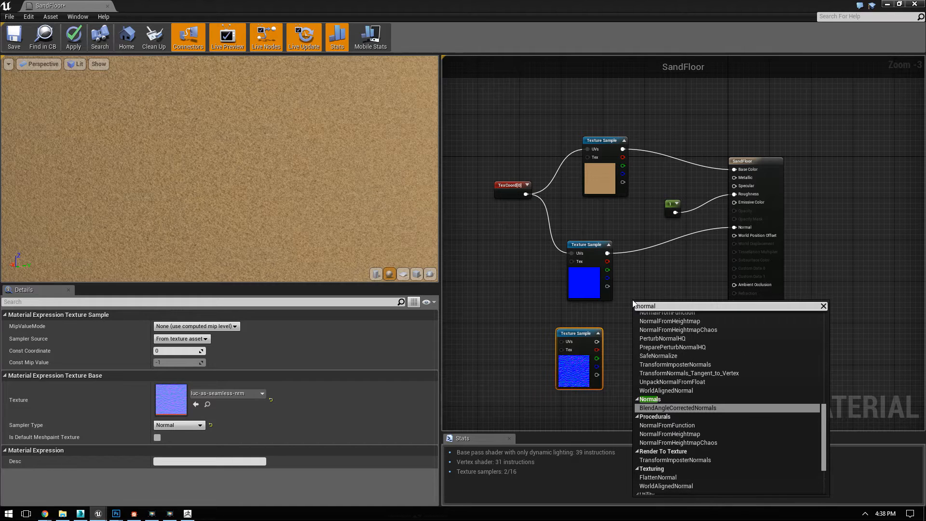
pyautogui.scroll(-1, 669, 255)
pyautogui.click(709, 455)
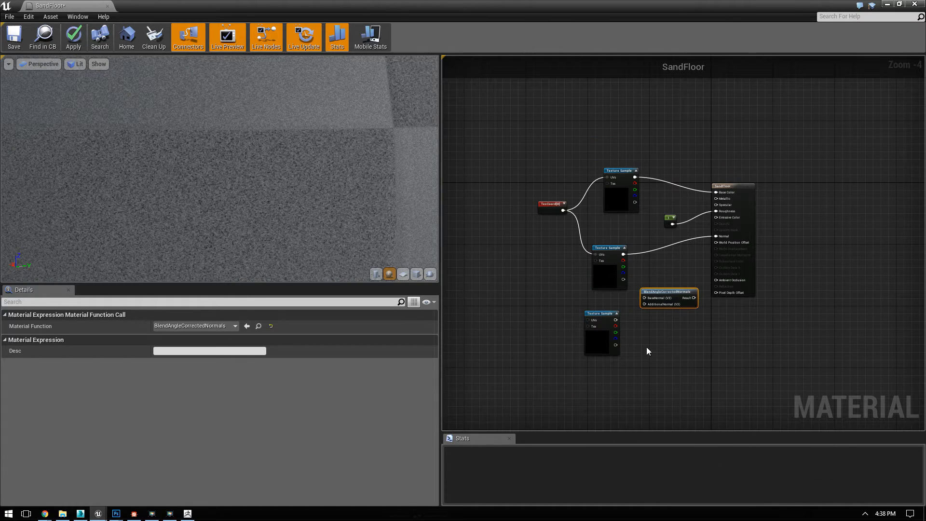
pyautogui.scroll(4, 663, 345)
pyautogui.moveTo(562, 255); pyautogui.dragTo(551, 387)
pyautogui.moveTo(698, 342); pyautogui.dragTo(752, 217)
pyautogui.moveTo(635, 284); pyautogui.dragTo(833, 278, button='right')
# Step: Check the rippled sand on the preview sphere, save the SandFloor material and close its editor
pyautogui.moveTo(387, 226); pyautogui.dragTo(348, 260, button='right')
pyautogui.scroll(-4, 339, 193)
pyautogui.moveTo(339, 193); pyautogui.dragTo(301, 188)
pyautogui.scroll(3, 210, 153)
pyautogui.moveTo(210, 152); pyautogui.dragTo(338, 180)
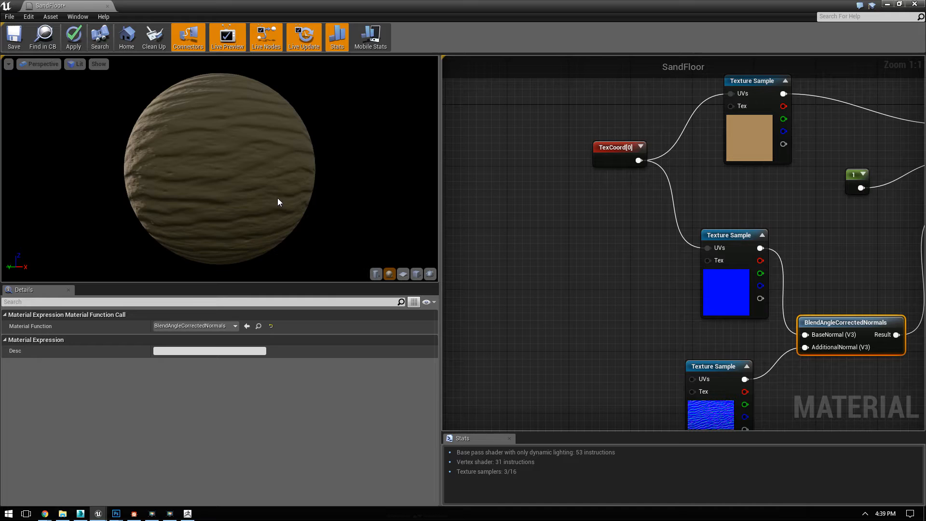
pyautogui.click(14, 36)
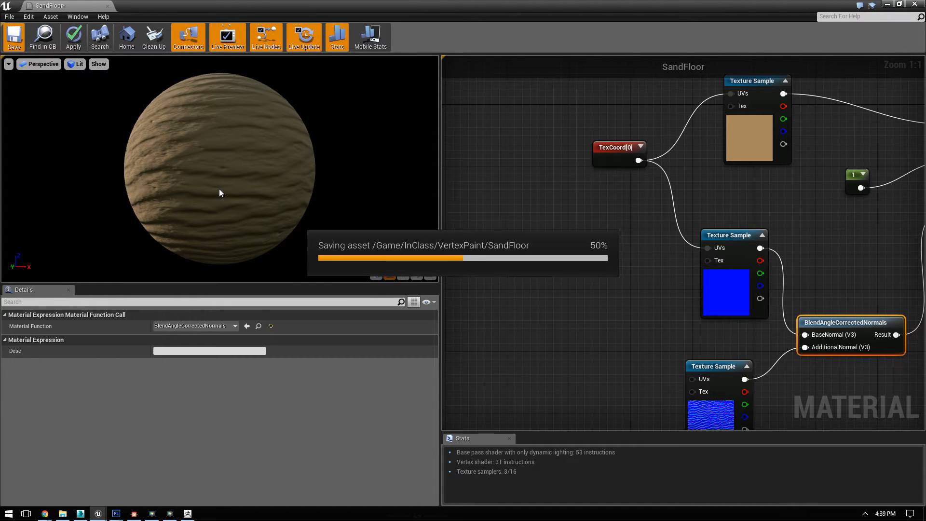
pyautogui.moveTo(293, 21); pyautogui.dragTo(369, 245)
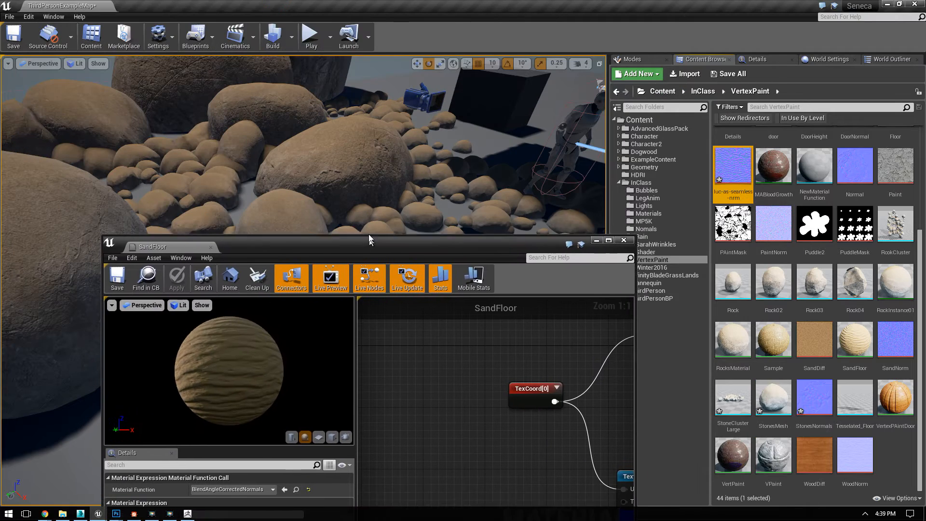
pyautogui.click(622, 245)
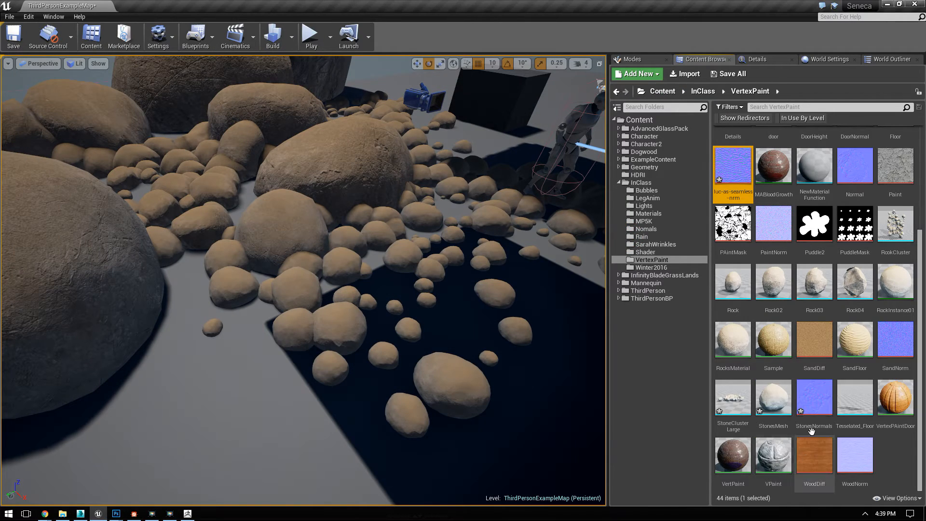
# Step: Apply the SandFloor material to the level's floor and delete two objects near the rocks
pyautogui.moveTo(855, 339); pyautogui.dragTo(268, 428)
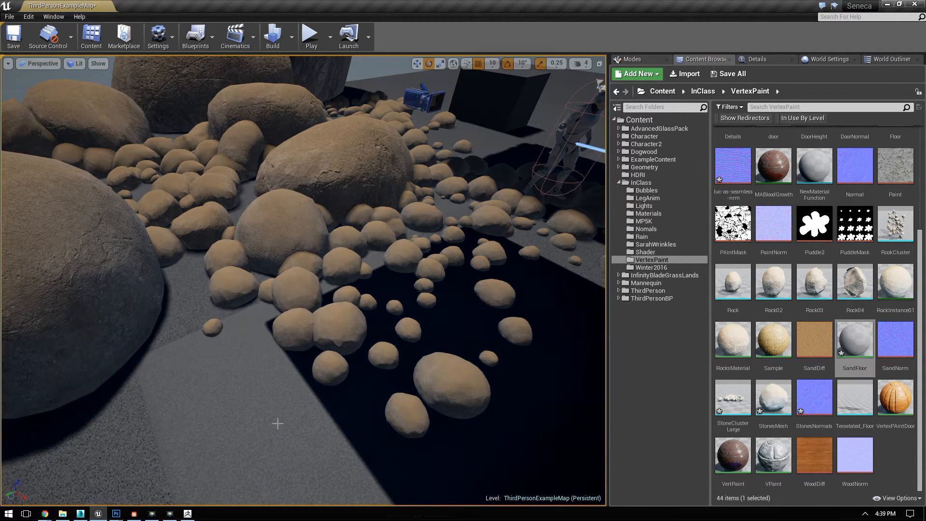
pyautogui.moveTo(284, 328); pyautogui.dragTo(270, 314, button='right')
pyautogui.moveTo(429, 263); pyautogui.dragTo(446, 244, button='right')
pyautogui.click(417, 289)
pyautogui.press('Delete')
pyautogui.click(380, 301)
pyautogui.press('Delete')
# Step: Examine the scale of the sand ripples on the floor around the rocks from several viewpoints
pyautogui.moveTo(419, 300)
pyautogui.mouseDown(button='right')
pyautogui.moveTo(355, 298)
pyautogui.moveTo(424, 297)
pyautogui.mouseUp(button='right')
pyautogui.press('w')
pyautogui.press('s')
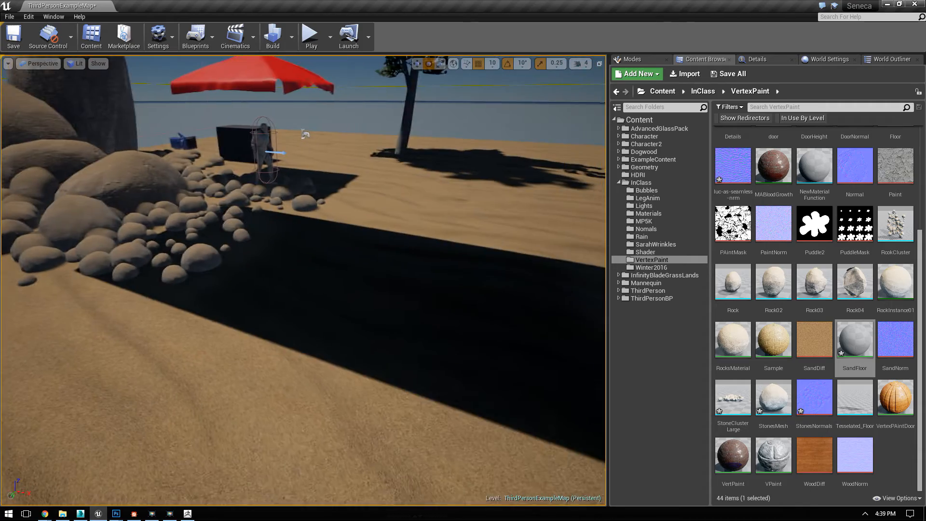
pyautogui.moveTo(369, 279); pyautogui.dragTo(395, 287, button='right')
pyautogui.press('w')
pyautogui.press('s')
pyautogui.press('w')
pyautogui.press('s')
pyautogui.press('w')
pyautogui.press('s')
# Step: Reopen the SandFloor material and connect a new TextureCoordinate node to the UVs of the rippled normal texture sample
pyautogui.doubleClick(855, 341)
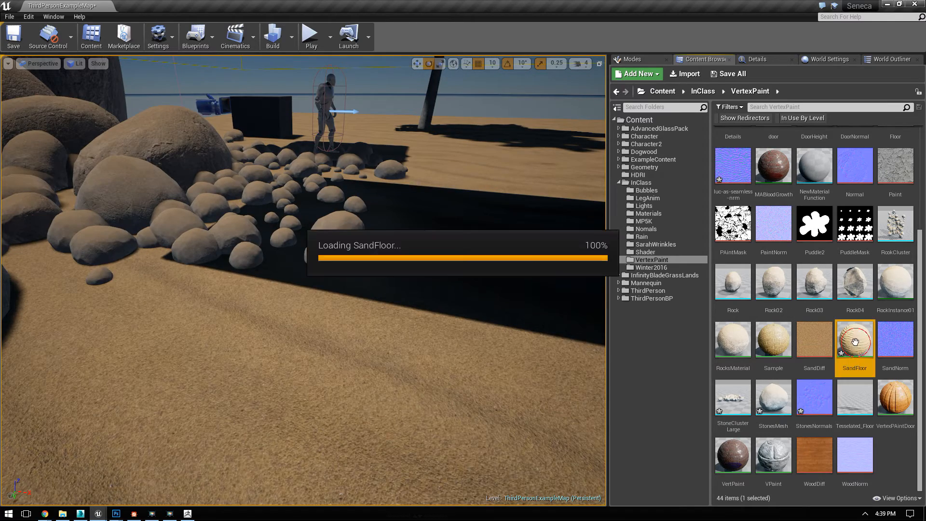
pyautogui.moveTo(523, 246); pyautogui.dragTo(524, 78)
pyautogui.moveTo(472, 275); pyautogui.dragTo(505, 126, button='right')
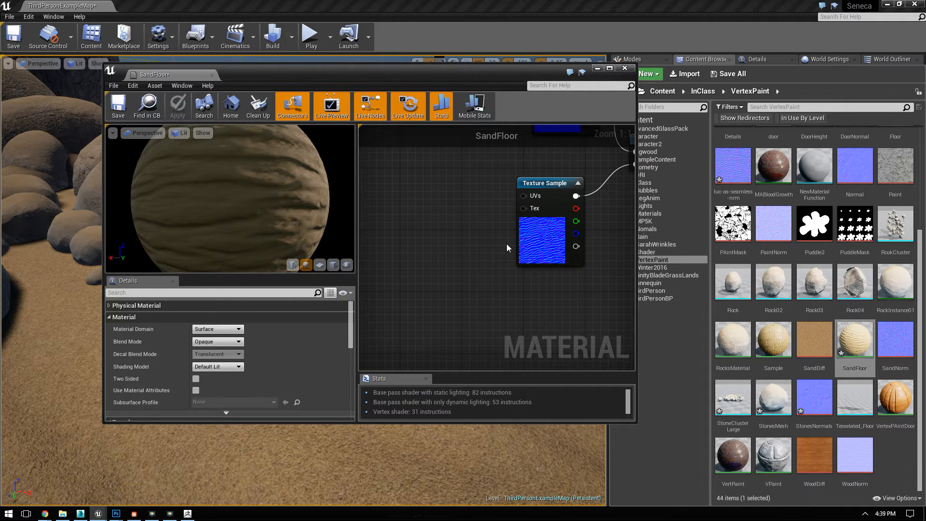
pyautogui.rightClick(404, 222)
pyautogui.write('coo')
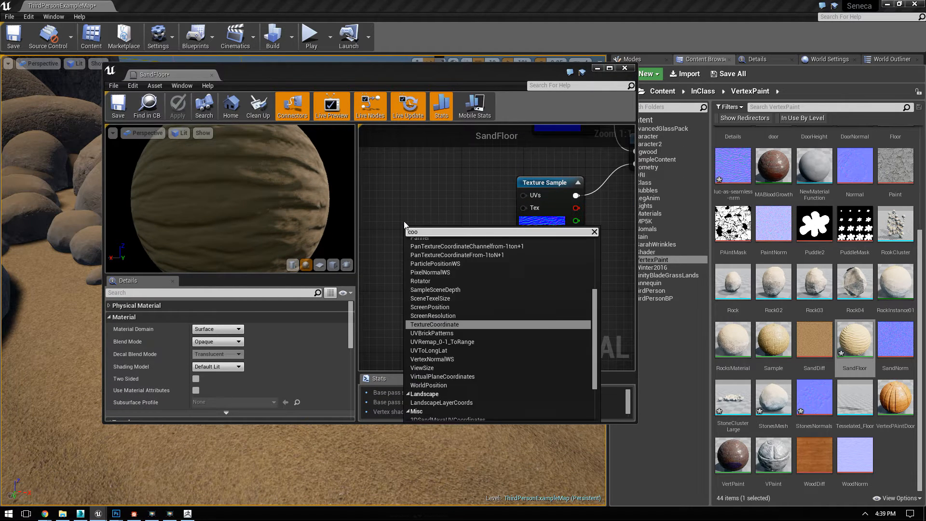
pyautogui.press('Return')
pyautogui.moveTo(450, 244); pyautogui.dragTo(521, 196)
# Step: Set the new texture coordinate's UTiling and VTiling to 5, save the SandFloor material and close its editor
pyautogui.click(211, 327)
pyautogui.write('5')
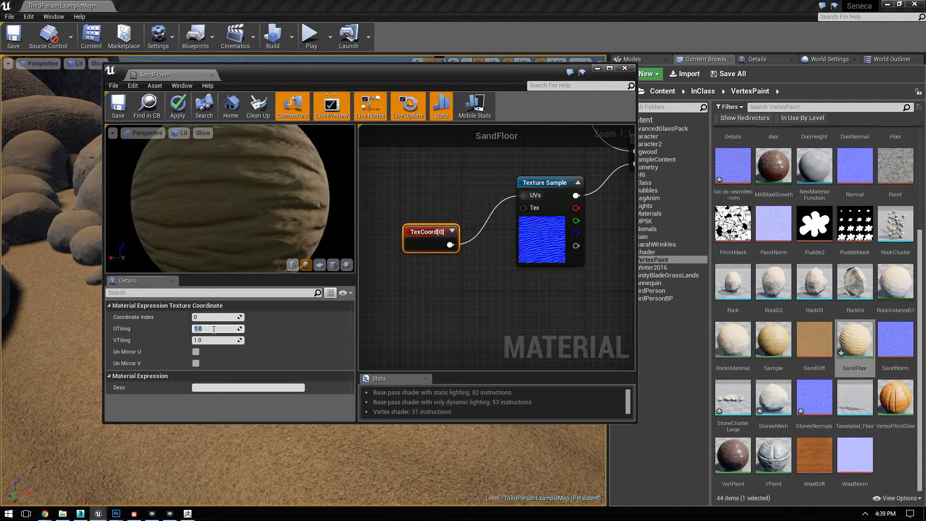
pyautogui.click(212, 341)
pyautogui.write('5')
pyautogui.press('Return')
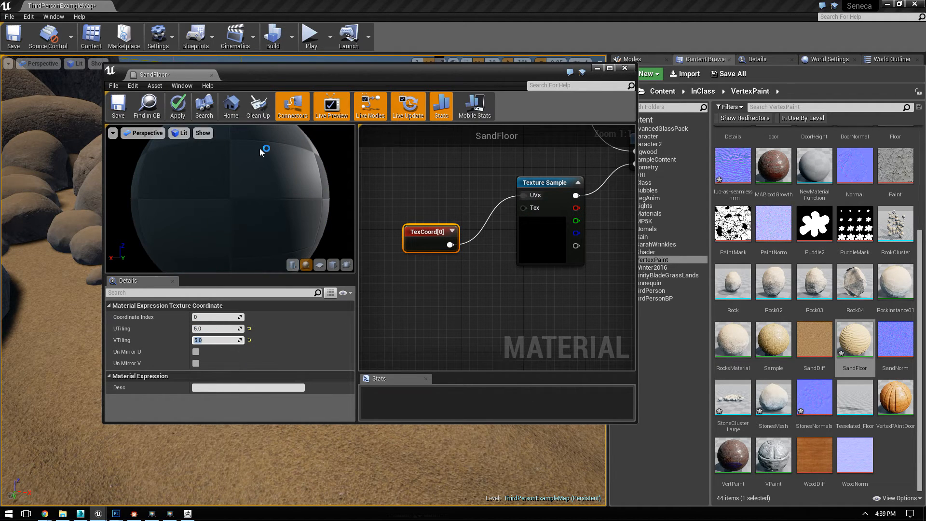
pyautogui.click(119, 106)
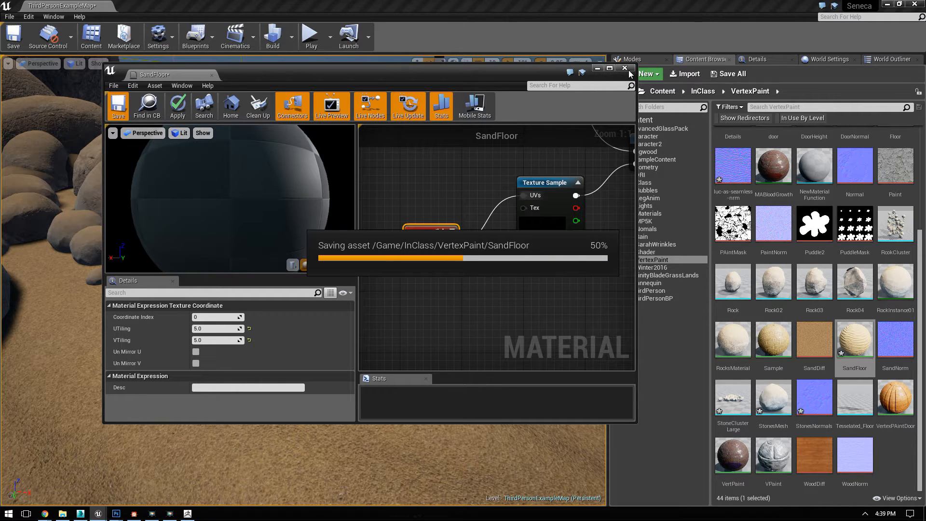
pyautogui.click(629, 70)
# Step: Build the level's lighting and close the message log
pyautogui.moveTo(382, 263); pyautogui.dragTo(382, 262, button='right')
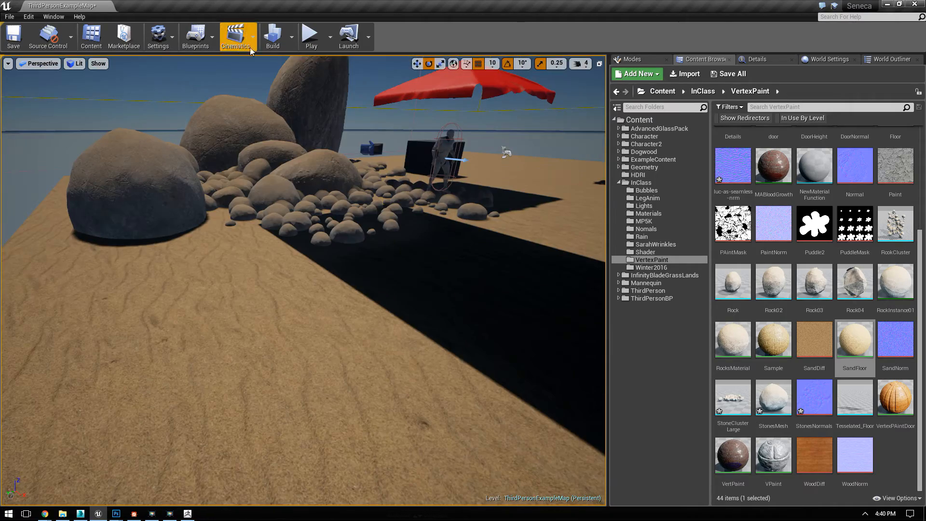
pyautogui.click(292, 37)
pyautogui.click(315, 105)
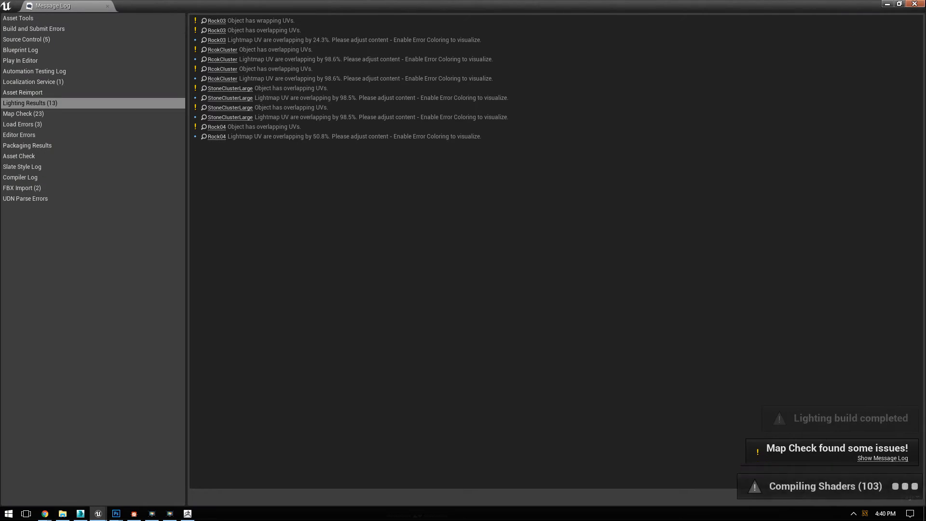
pyautogui.click(915, 4)
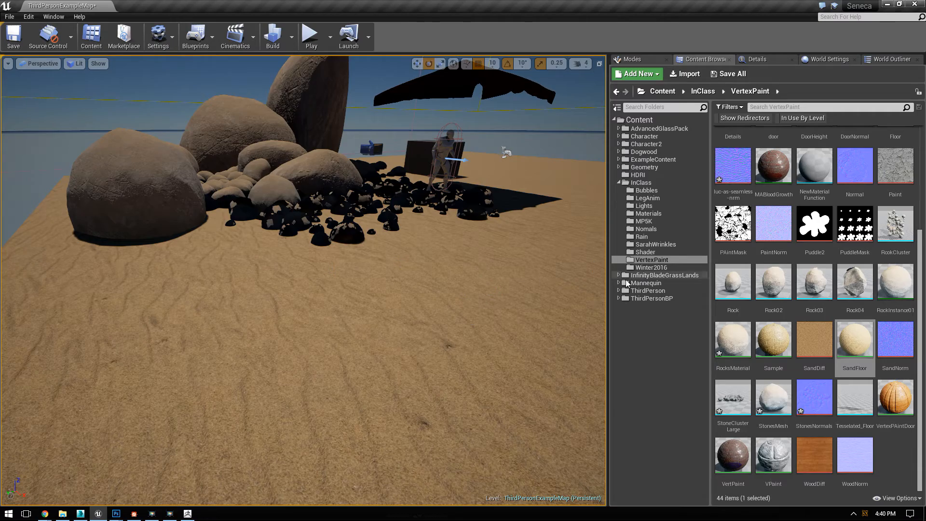
# Step: Examine the built lighting on the small stone clusters and large rocks from several angles
pyautogui.press('w')
pyautogui.moveTo(331, 270); pyautogui.dragTo(353, 279, button='right')
pyautogui.press('w')
pyautogui.moveTo(312, 255); pyautogui.dragTo(313, 298, button='right')
pyautogui.moveTo(387, 255); pyautogui.dragTo(351, 216, button='right')
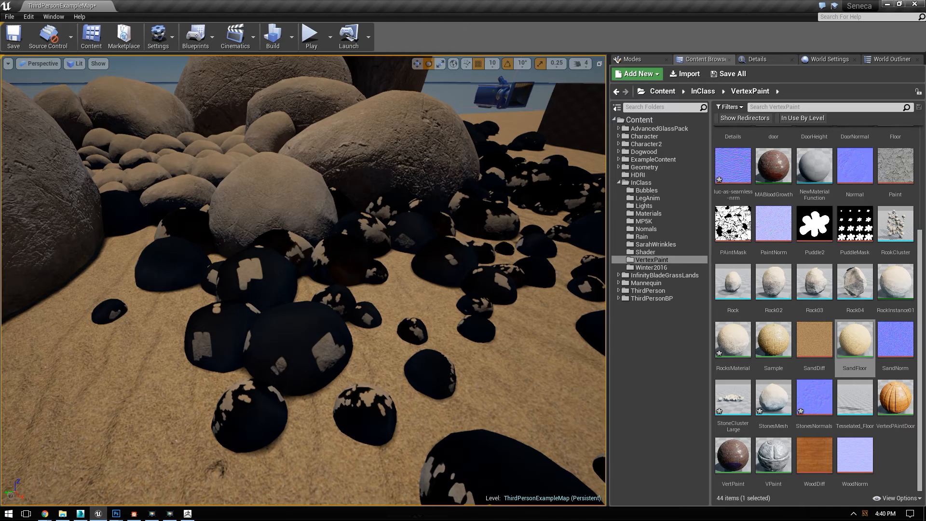
pyautogui.moveTo(436, 279); pyautogui.dragTo(376, 259, button='right')
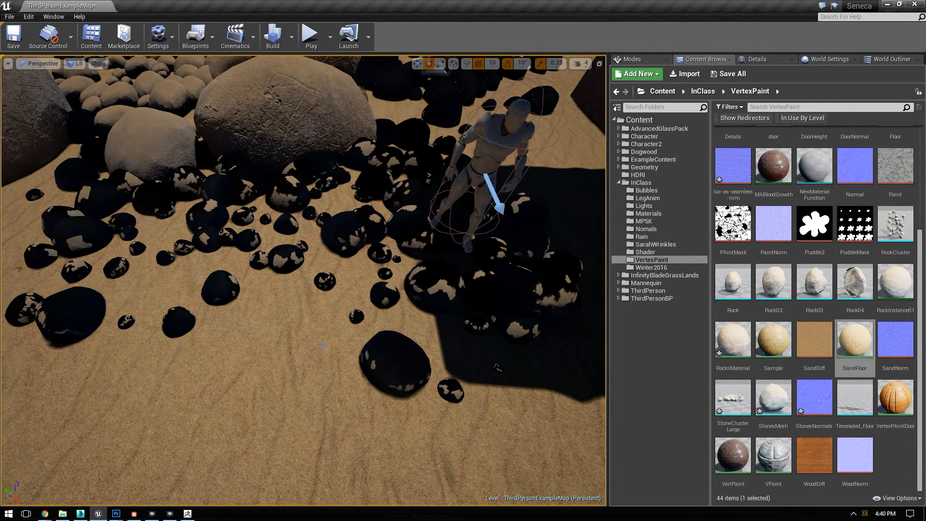
pyautogui.moveTo(359, 219); pyautogui.dragTo(290, 305, button='right')
pyautogui.press('w')
pyautogui.press('w')
pyautogui.press('w')
pyautogui.click(343, 318)
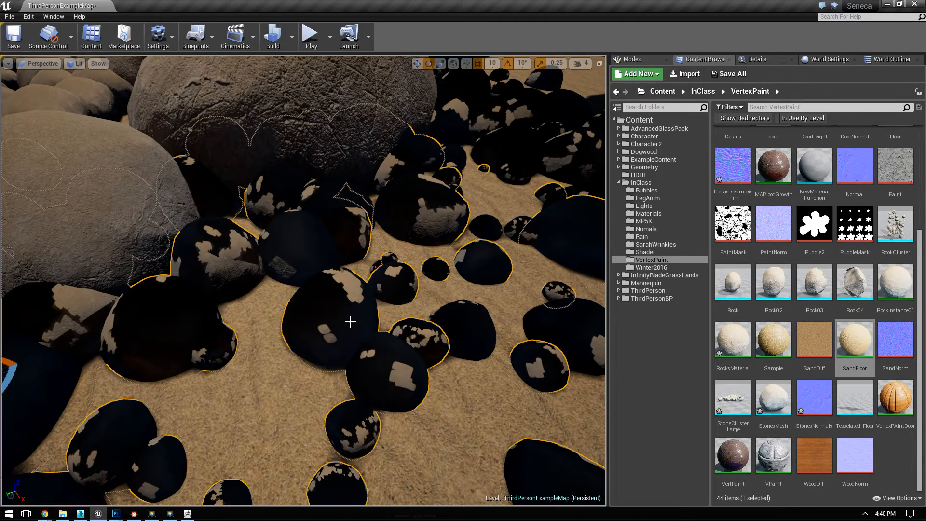
pyautogui.moveTo(428, 325); pyautogui.dragTo(359, 376, button='right')
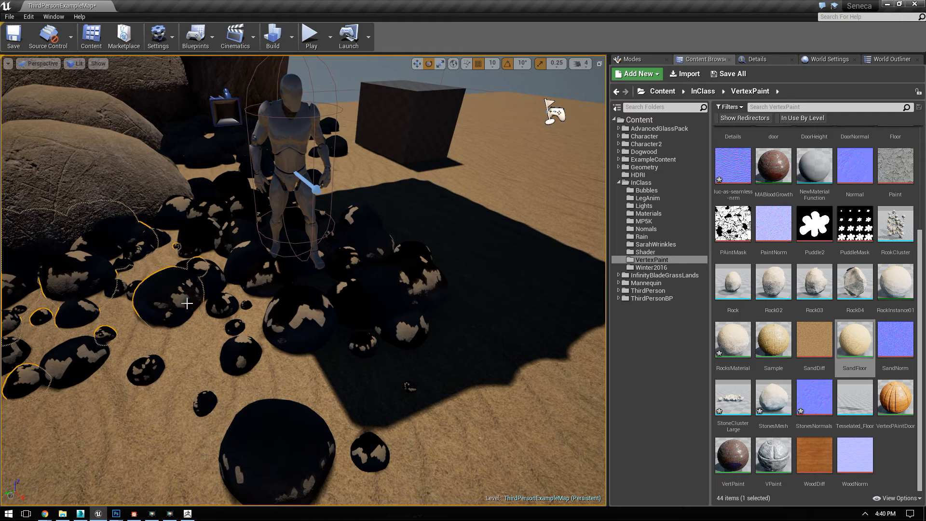
# Step: Open the StoneClusterLarge mesh in a maximized static mesh editor and display its UV layout for UV Channel 0
pyautogui.click(896, 458)
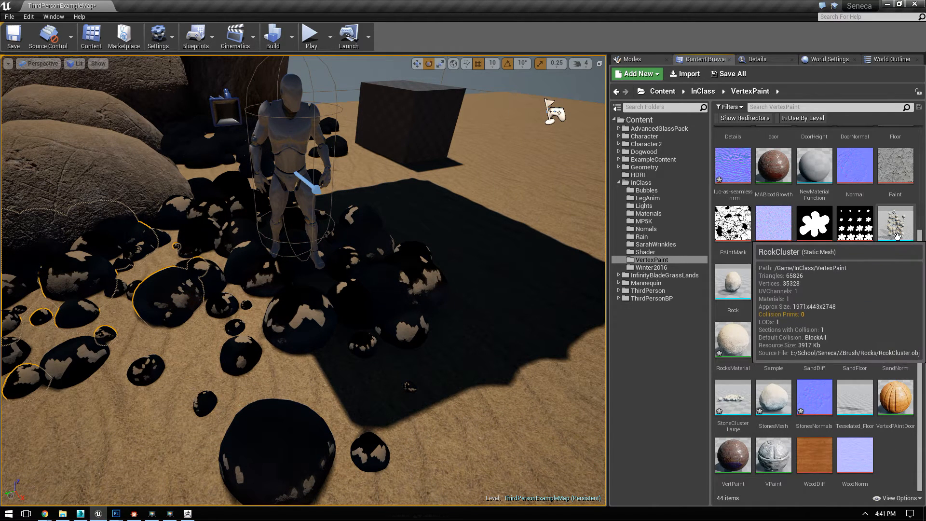
pyautogui.doubleClick(733, 398)
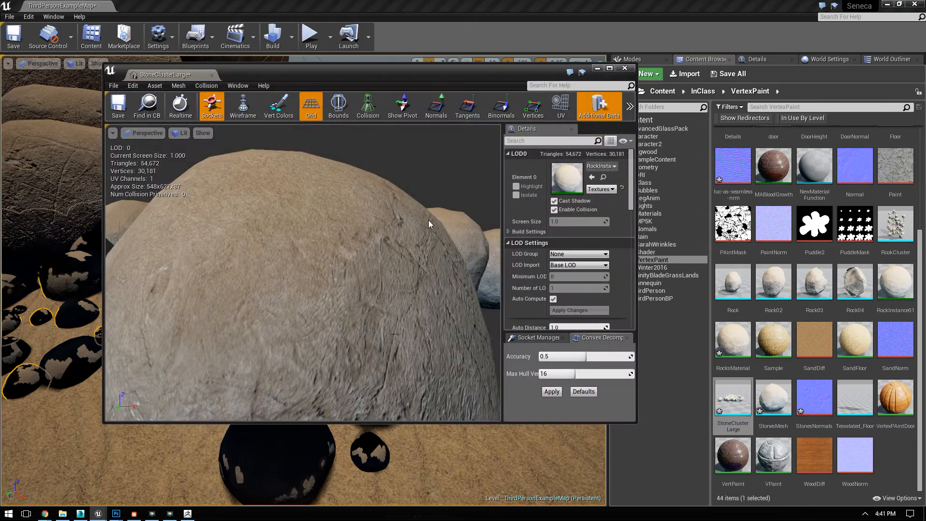
pyautogui.click(560, 106)
pyautogui.doubleClick(549, 72)
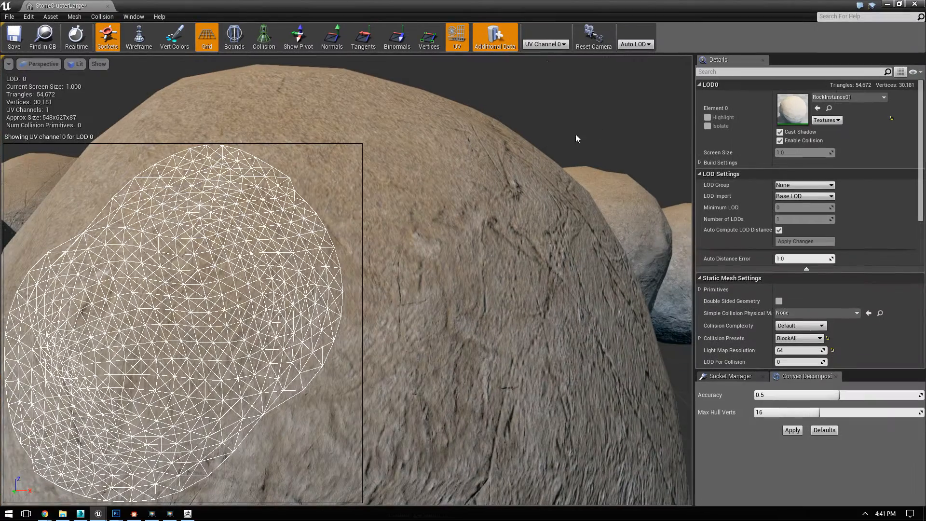
pyautogui.click(551, 45)
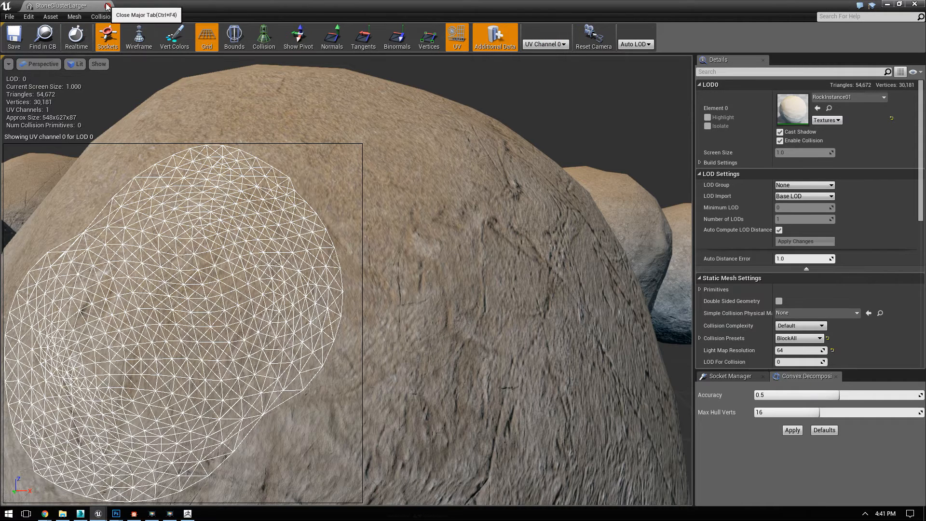
# Step: Look through the StoneClusterLarge editor's commands and import settings for a lightmap UV option, and close the editor
pyautogui.click(58, 17)
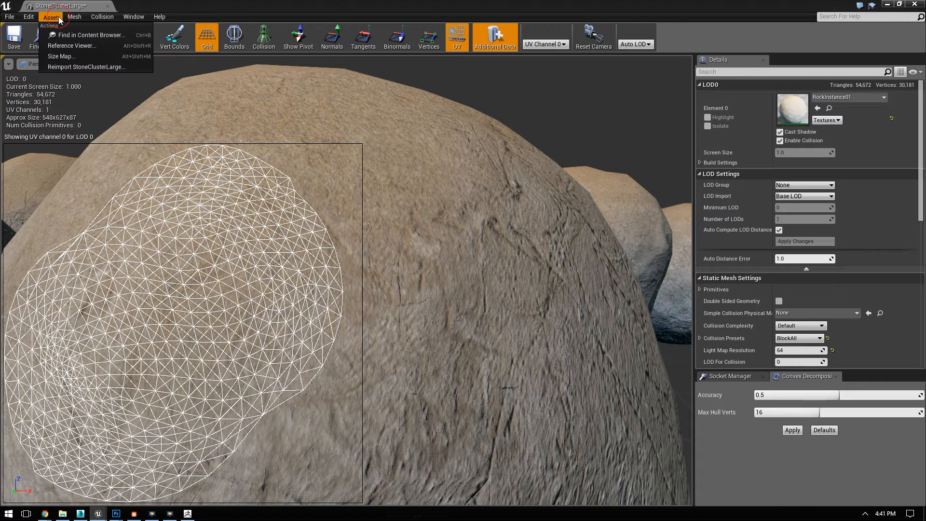
pyautogui.moveTo(30, 20)
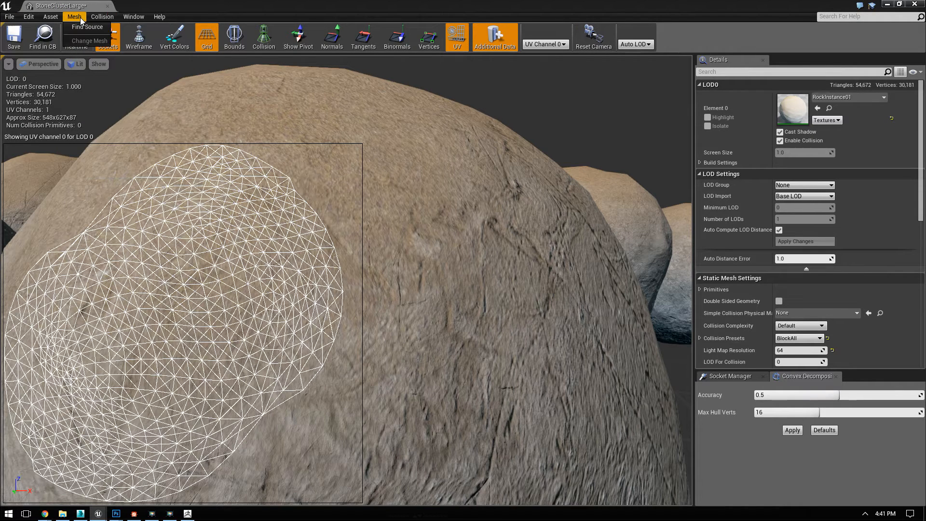
pyautogui.moveTo(106, 21)
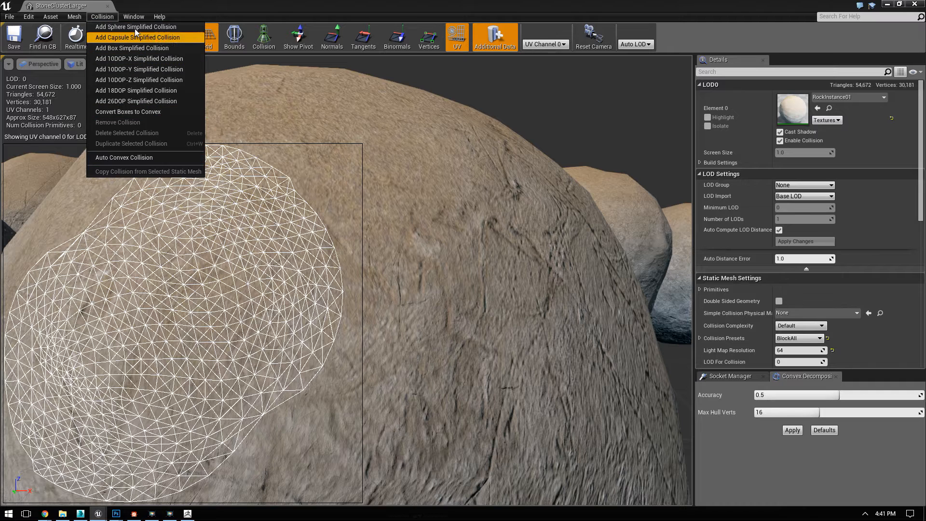
pyautogui.moveTo(140, 19)
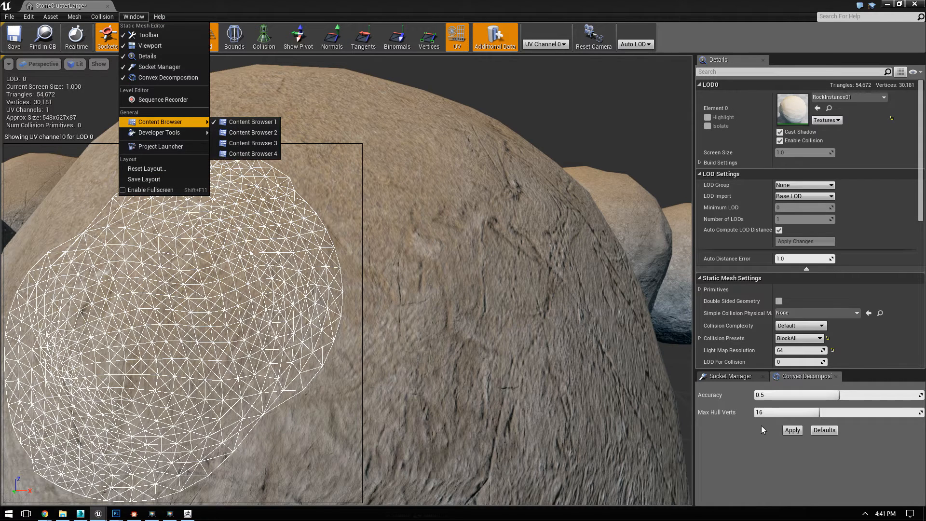
pyautogui.click(745, 433)
pyautogui.scroll(-10, 751, 282)
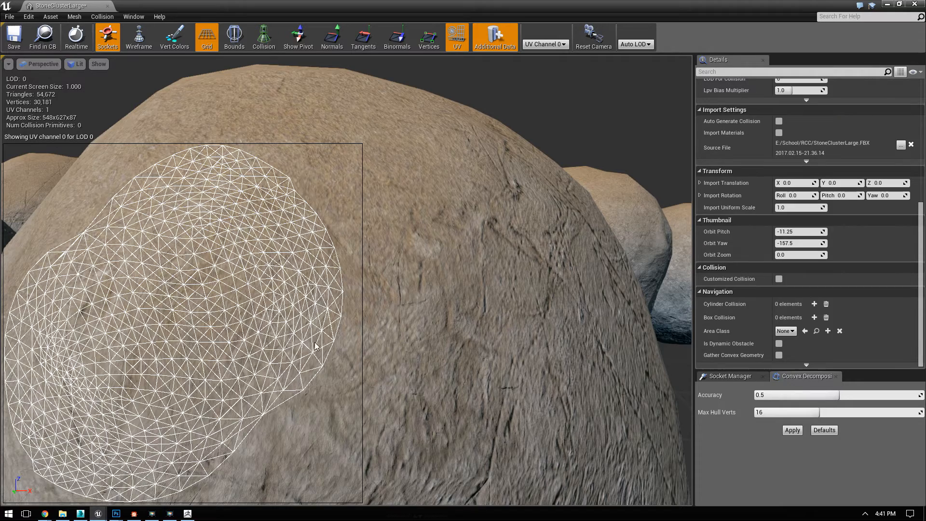
pyautogui.click(915, 4)
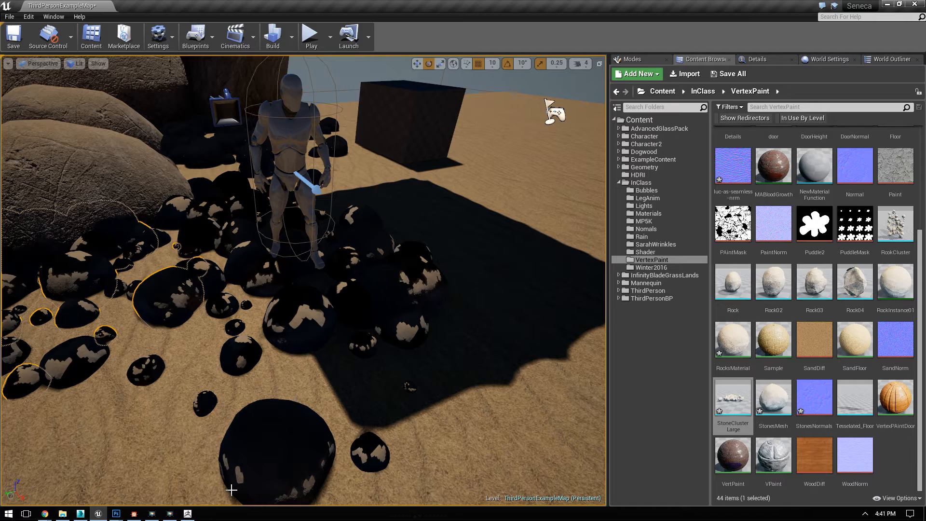
# Step: Reimport the StoneClusterLarge FBX over the existing asset with Generate Lightmap UVs enabled
pyautogui.click(687, 76)
pyautogui.click(564, 167)
pyautogui.doubleClick(563, 168)
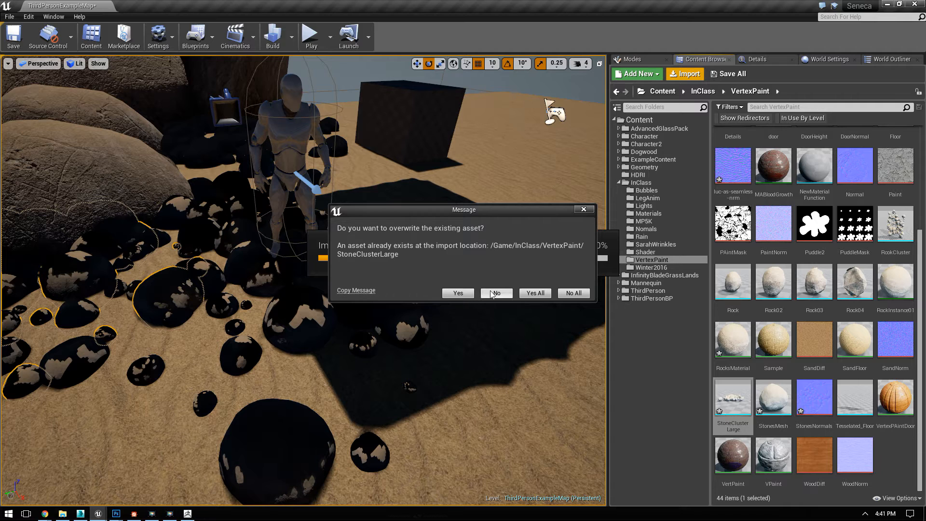
pyautogui.click(470, 293)
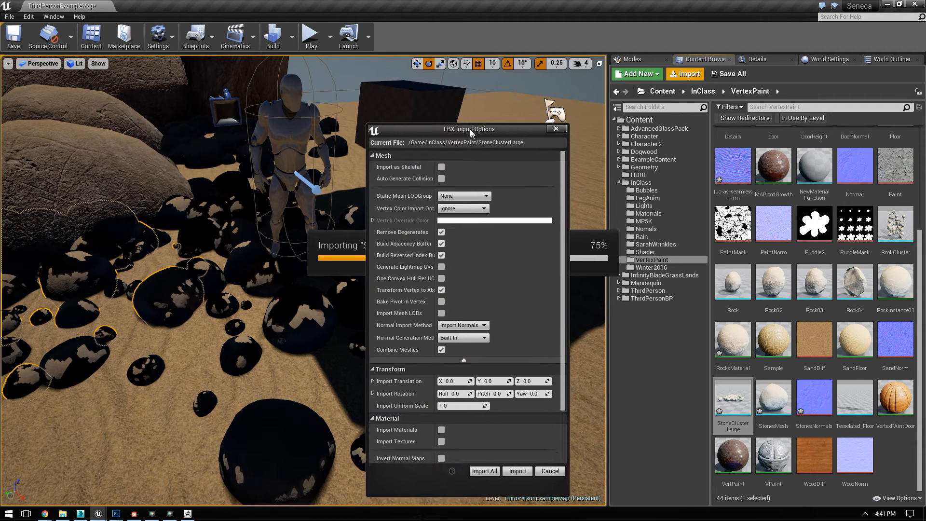
pyautogui.click(442, 262)
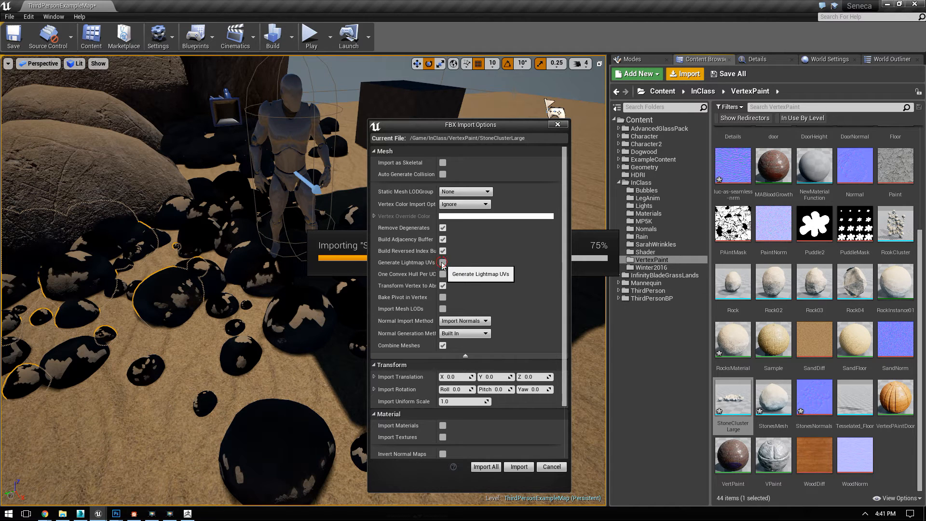
pyautogui.click(443, 273)
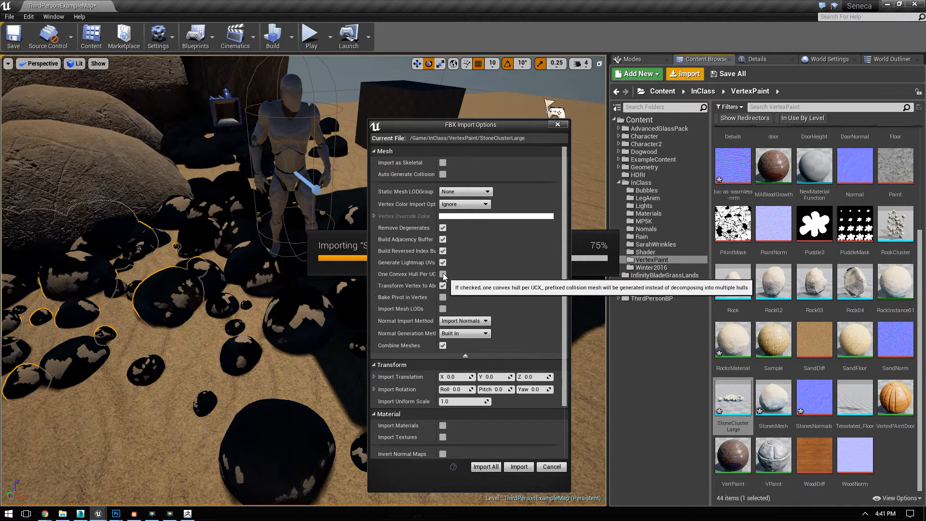
pyautogui.click(518, 466)
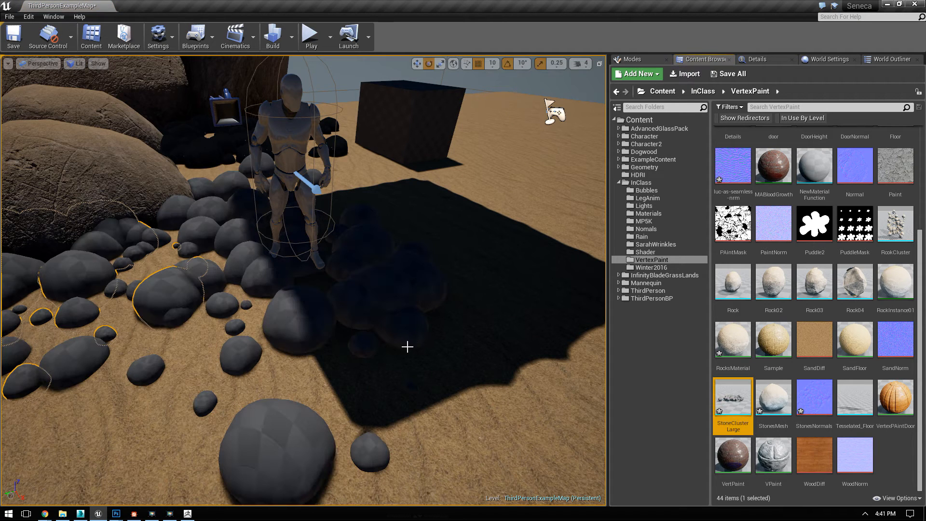
# Step: Rebuild the level's lighting with the reimported stone mesh and close the message log
pyautogui.click(291, 36)
pyautogui.click(343, 64)
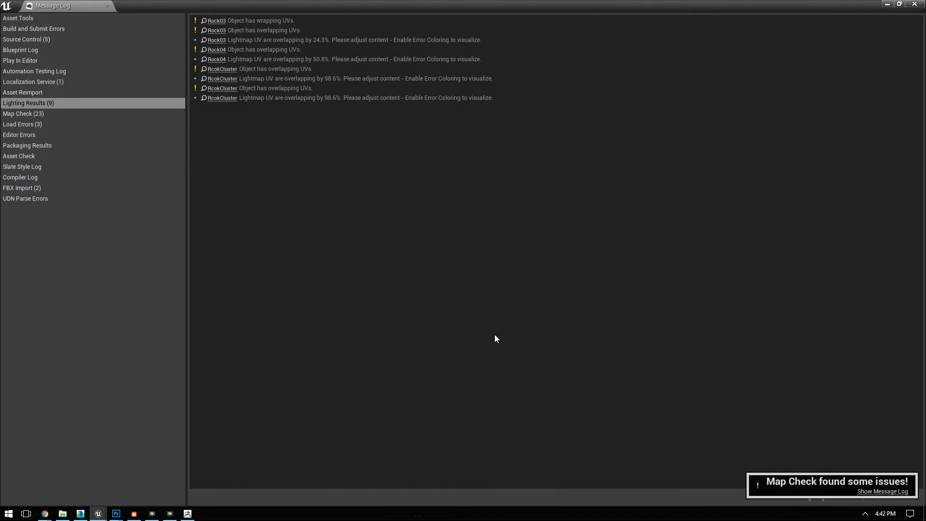
pyautogui.click(914, 4)
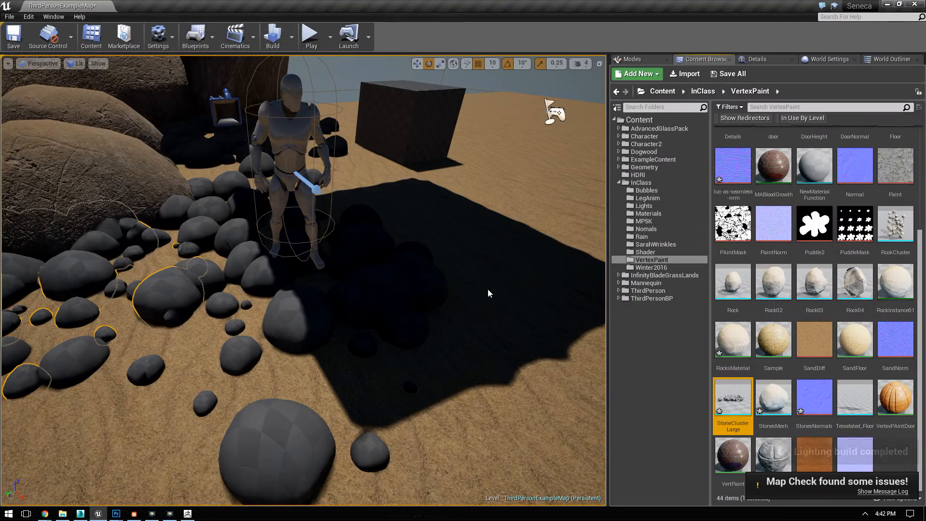
# Step: Open the StoneClusterLarge mesh, display its UV layout for UV Channel 1, and close the mesh editor
pyautogui.moveTo(410, 333); pyautogui.dragTo(401, 357, button='right')
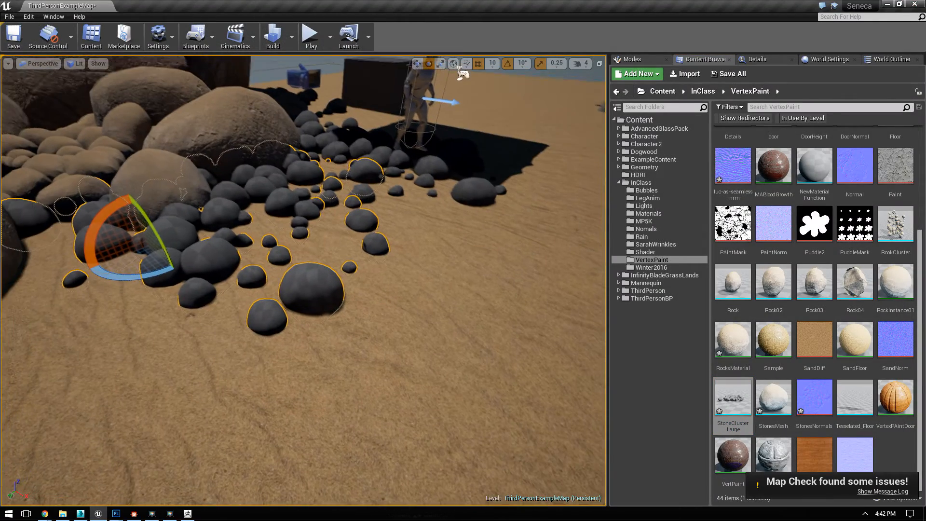
pyautogui.doubleClick(735, 427)
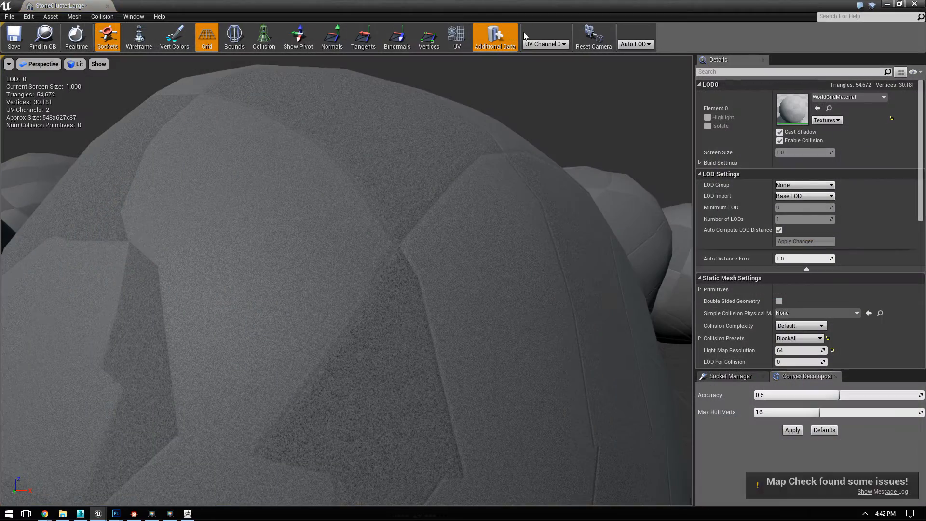
pyautogui.click(546, 43)
pyautogui.click(554, 60)
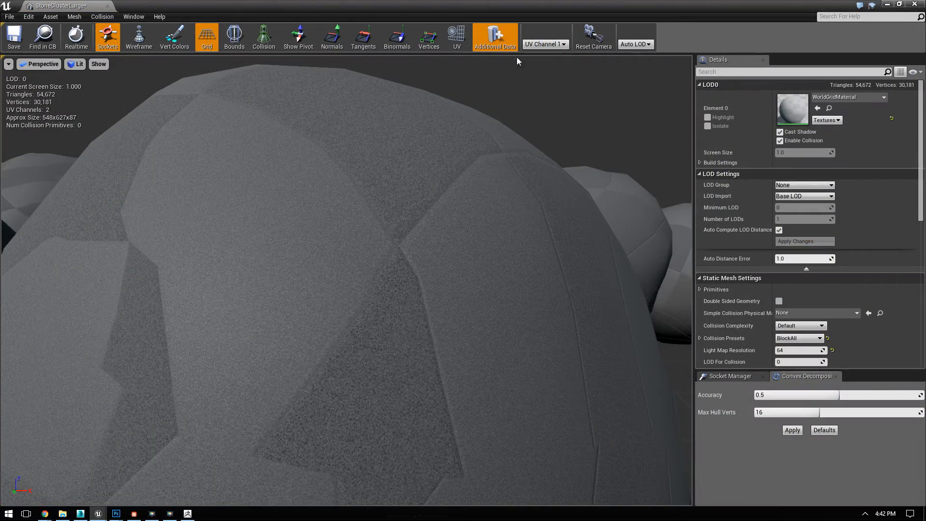
pyautogui.click(457, 38)
pyautogui.click(913, 6)
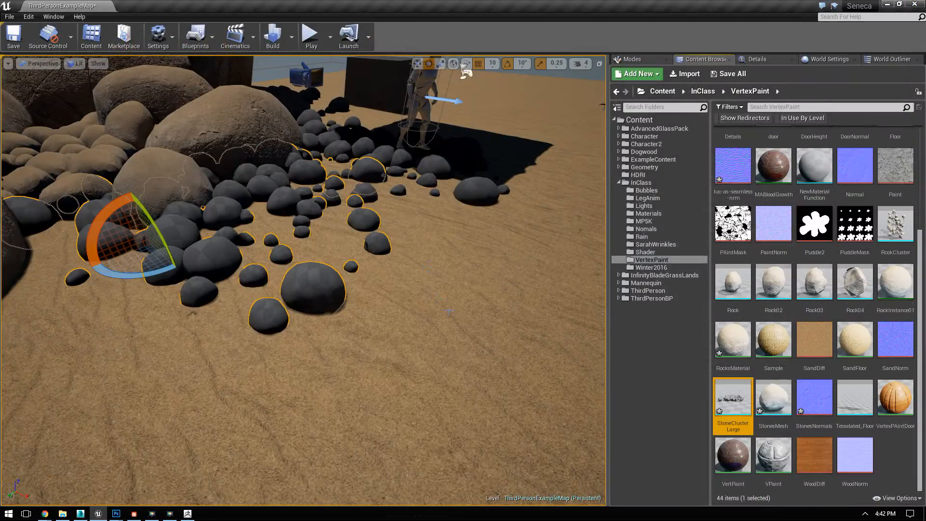
# Step: Assign the RockInstance01 material to Element 0 of the StoneClusterLarge mesh and close its editor
pyautogui.moveTo(443, 286); pyautogui.dragTo(410, 289)
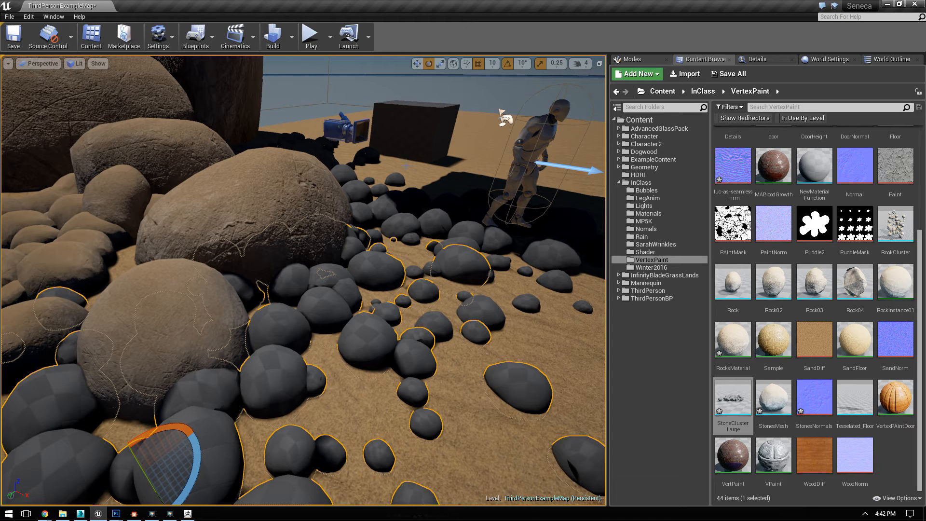
pyautogui.click(334, 90)
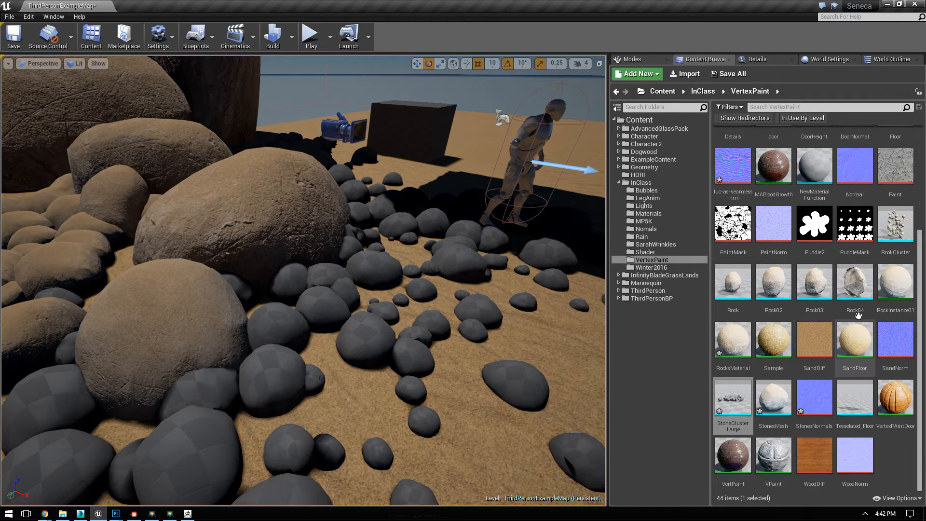
pyautogui.click(369, 327)
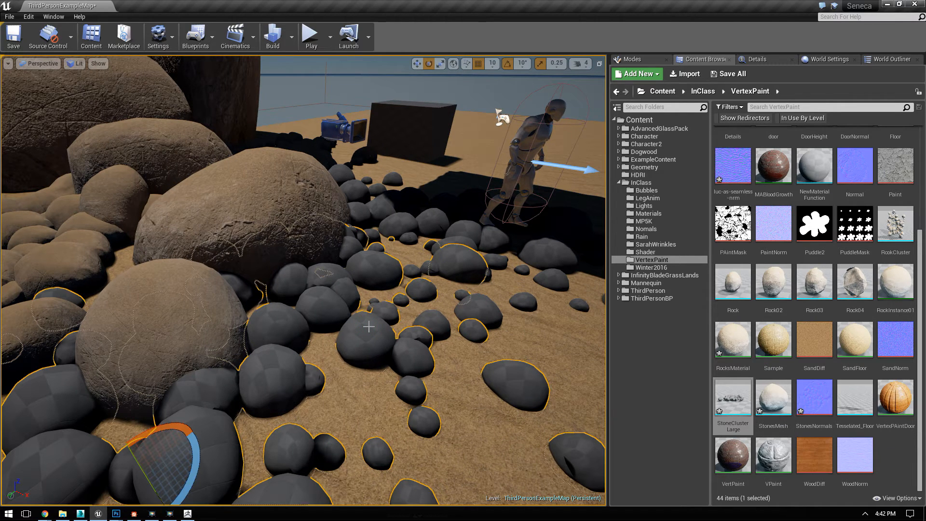
pyautogui.doubleClick(717, 406)
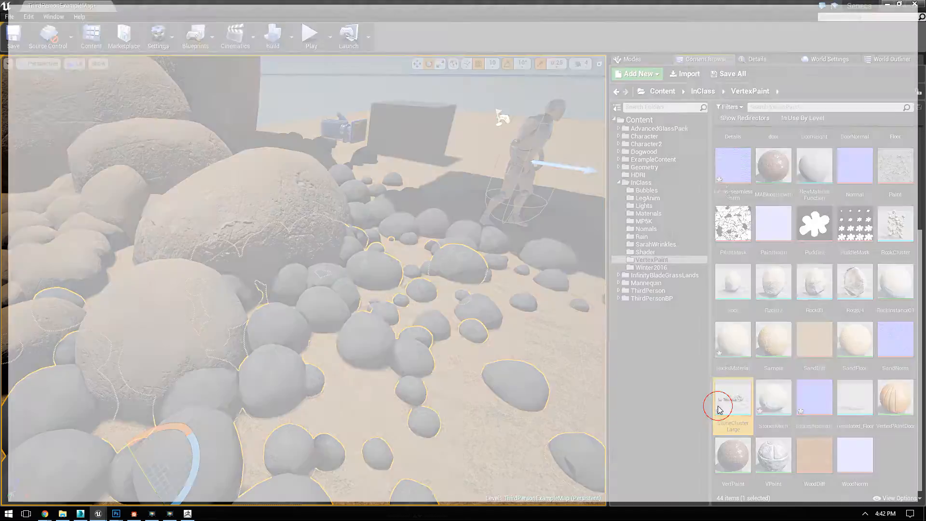
pyautogui.moveTo(746, 5); pyautogui.dragTo(424, 43)
pyautogui.click(895, 284)
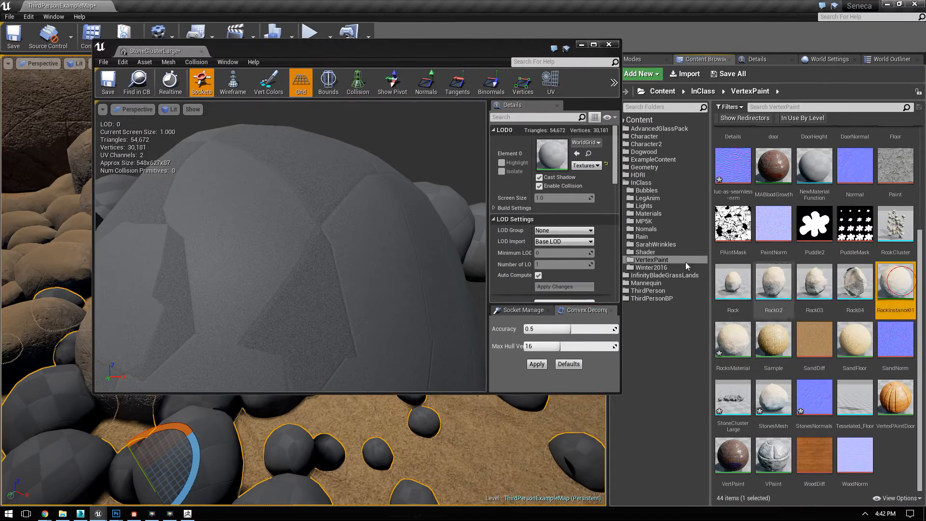
pyautogui.click(577, 153)
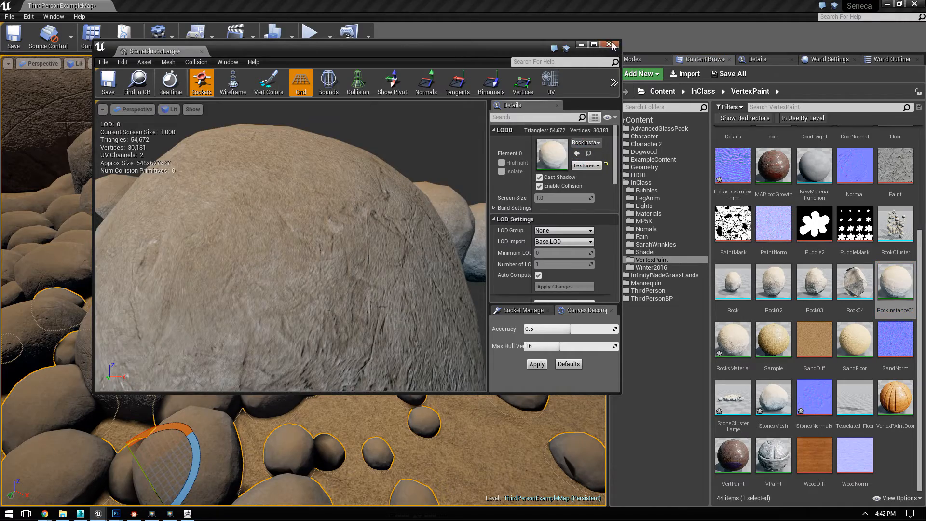
pyautogui.click(609, 44)
# Step: View the whole rock arrangement from farther away and play the level in full screen
pyautogui.moveTo(83, 205)
pyautogui.mouseDown(button='right')
pyautogui.moveTo(87, 193)
pyautogui.moveTo(83, 206)
pyautogui.mouseUp(button='right')
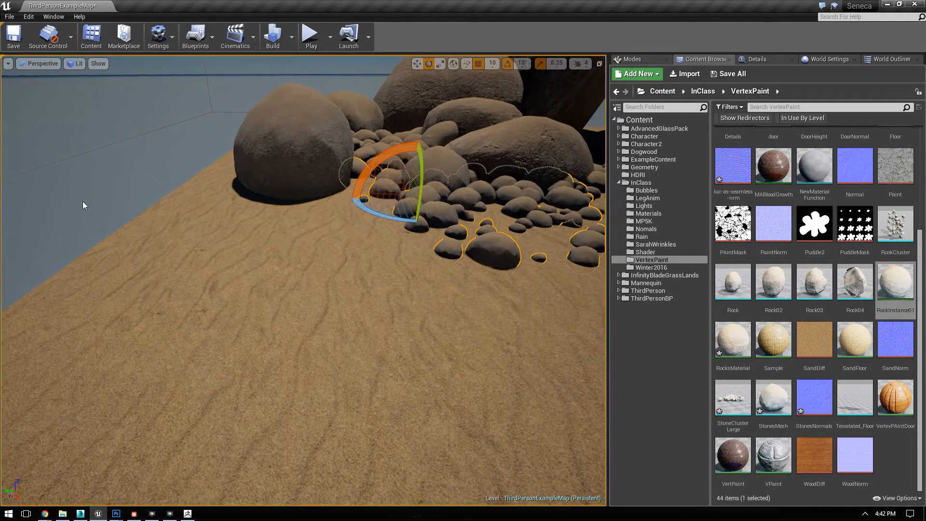
pyautogui.moveTo(312, 237); pyautogui.dragTo(318, 238, button='right')
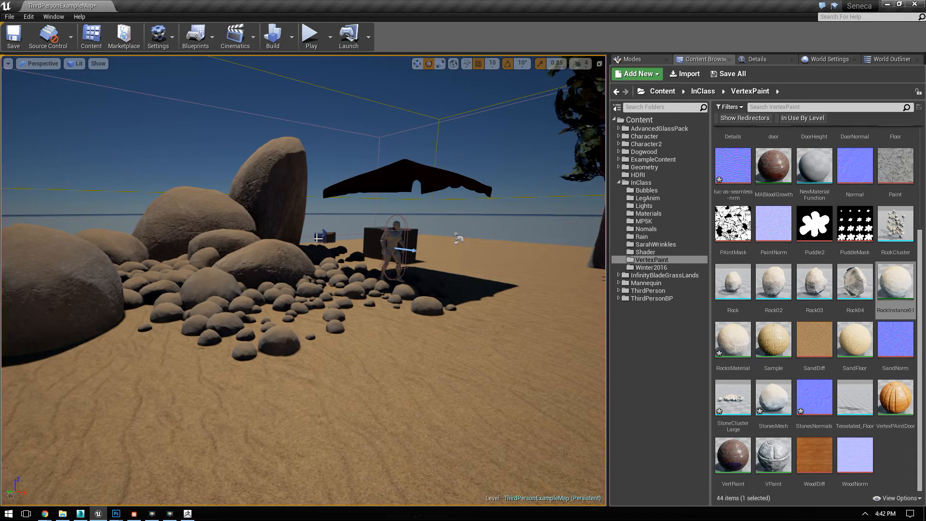
pyautogui.click(310, 39)
pyautogui.click(318, 75)
pyautogui.press('F11')
# Step: Run and jump the character over the large rocks and small stones to examine their lighting and shadows in play mode
pyautogui.press('w')
pyautogui.press('w')
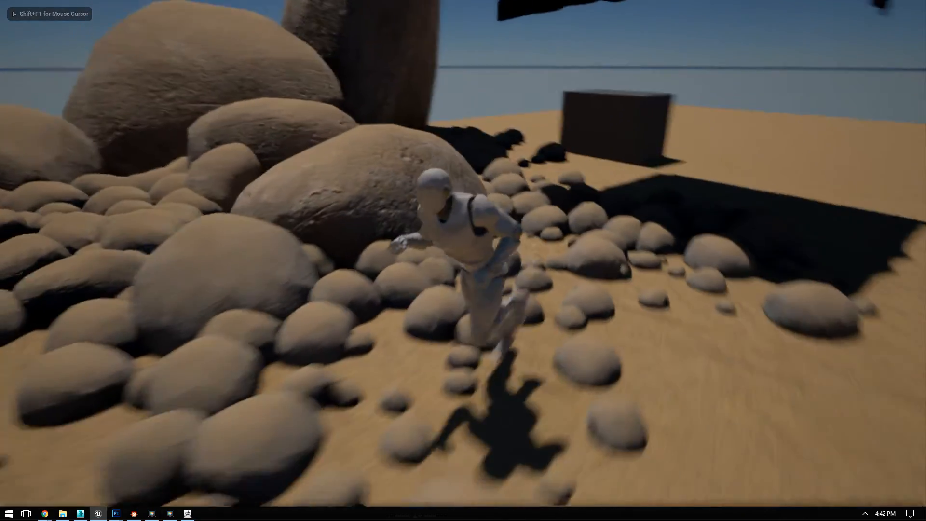
pyautogui.press('w')
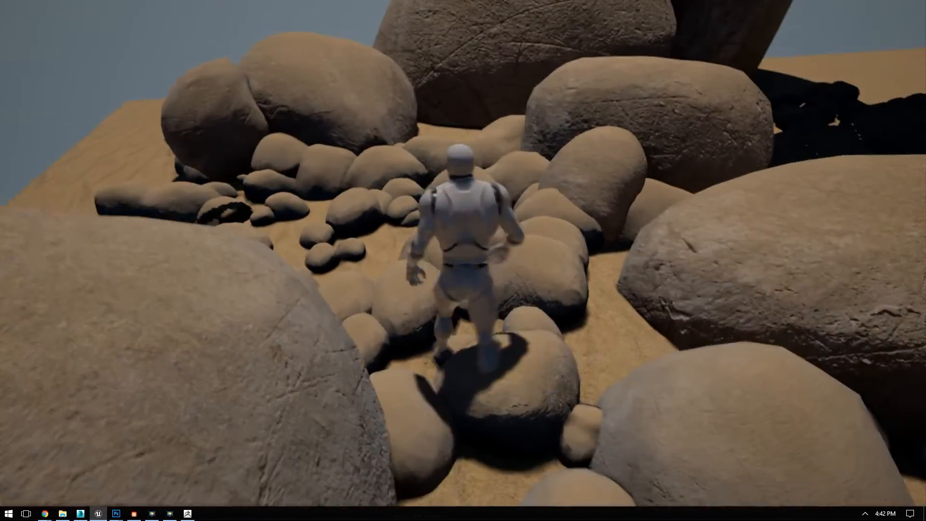
pyautogui.press('w')
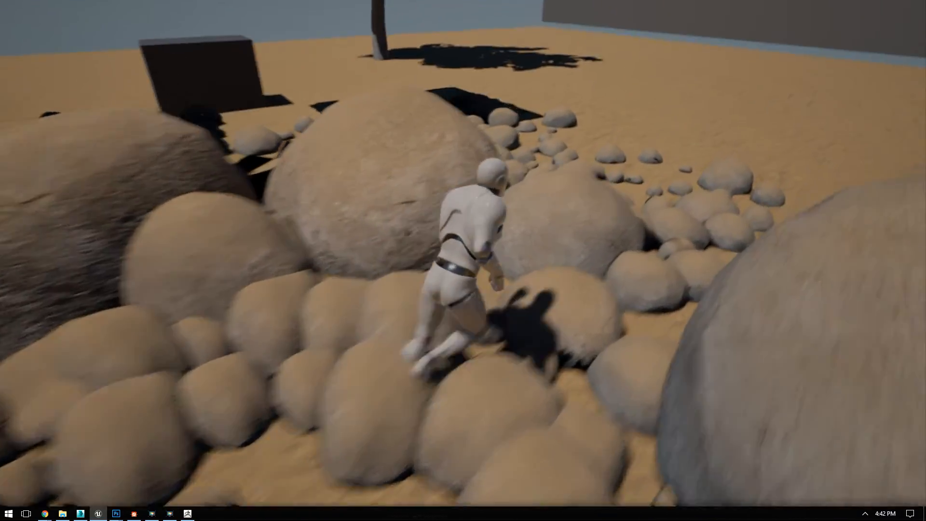
pyautogui.press('s')
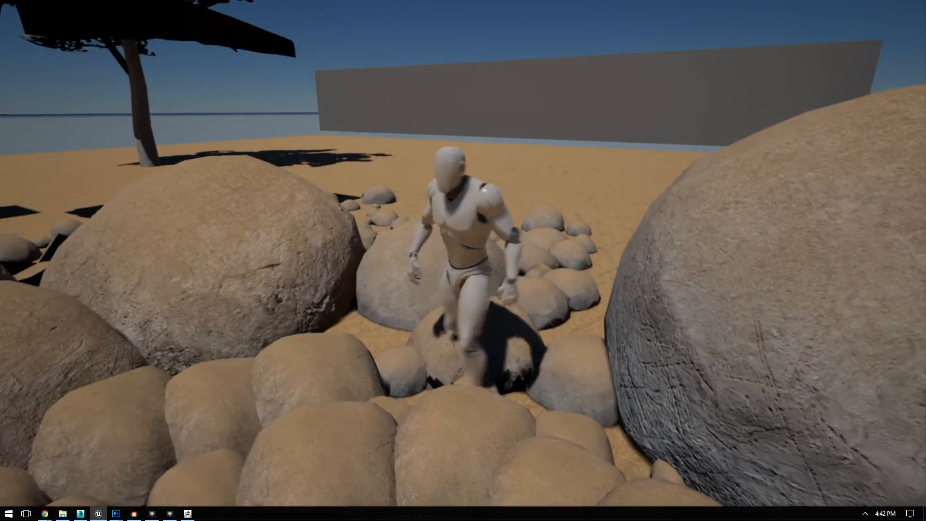
pyautogui.press('a')
pyautogui.press('s')
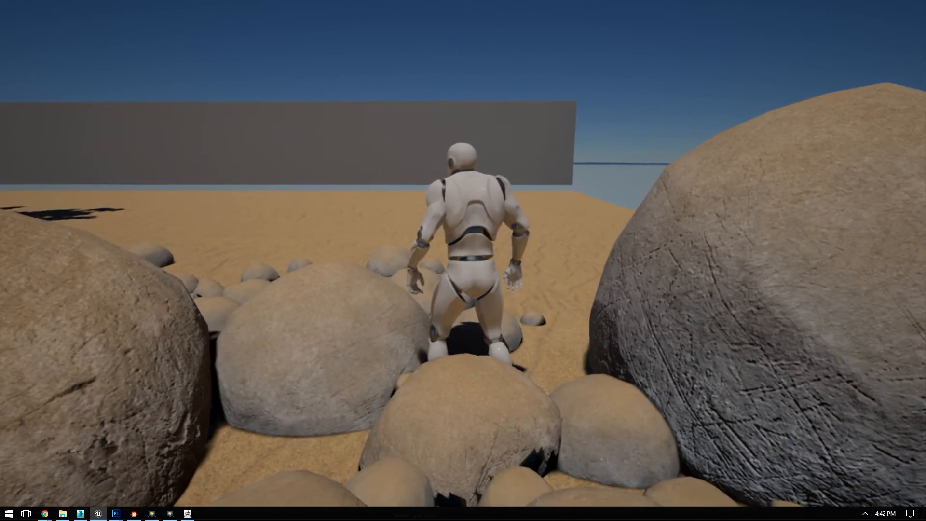
pyautogui.press('w')
pyautogui.press('d')
pyautogui.press('w')
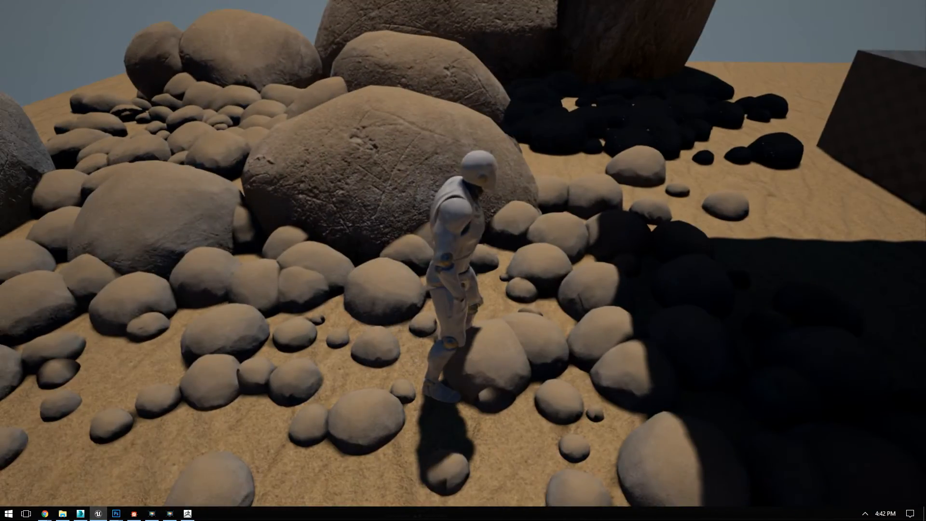
pyautogui.press('w')
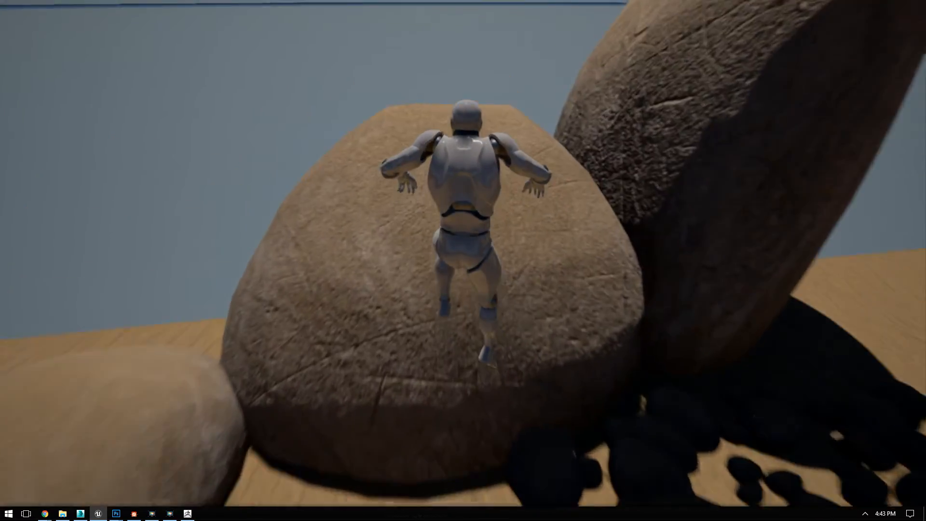
pyautogui.press('d')
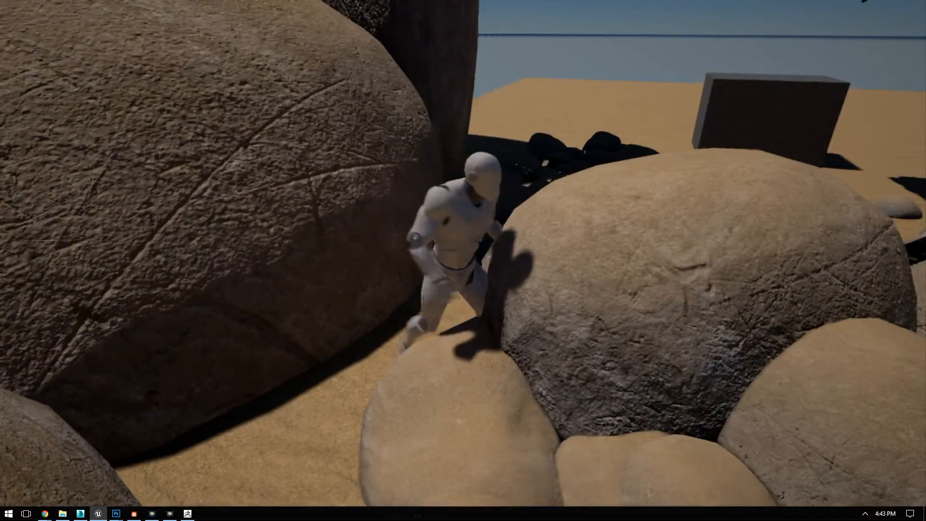
pyautogui.press('w')
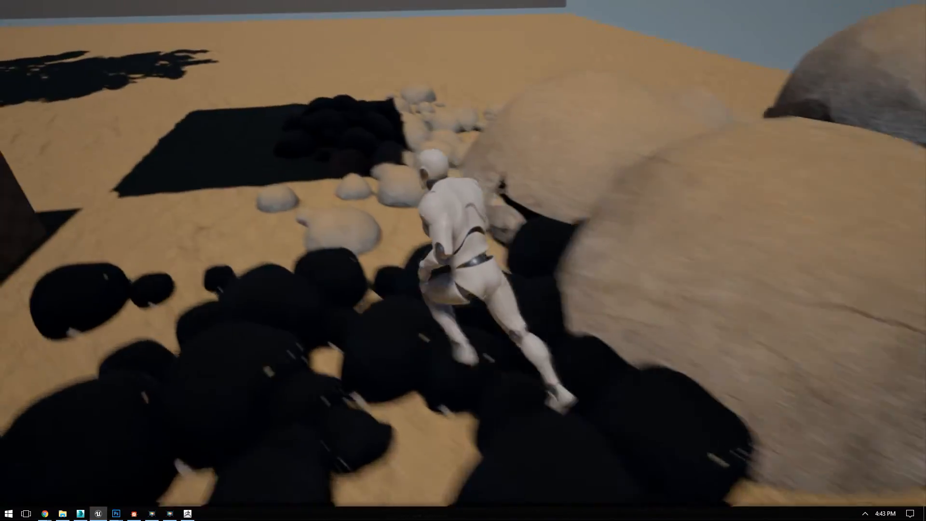
pyautogui.press('s')
pyautogui.press('w')
pyautogui.press('space')
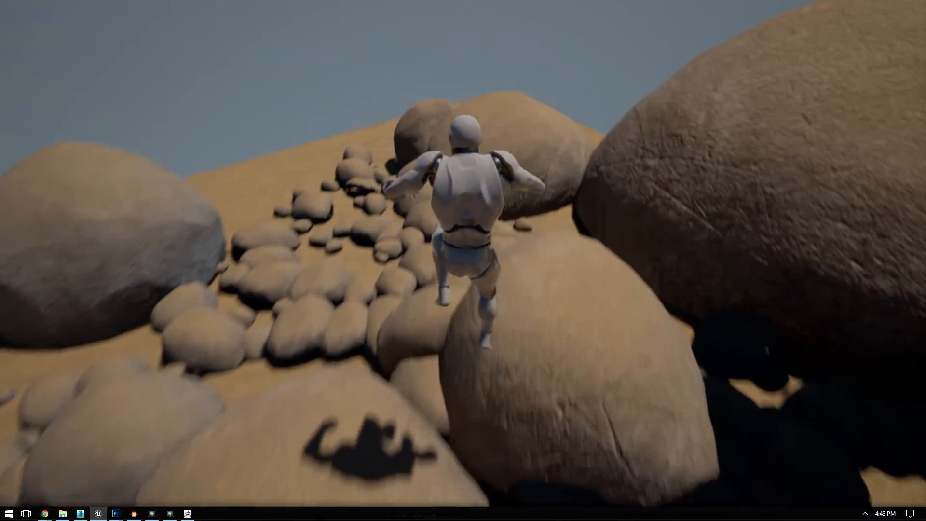
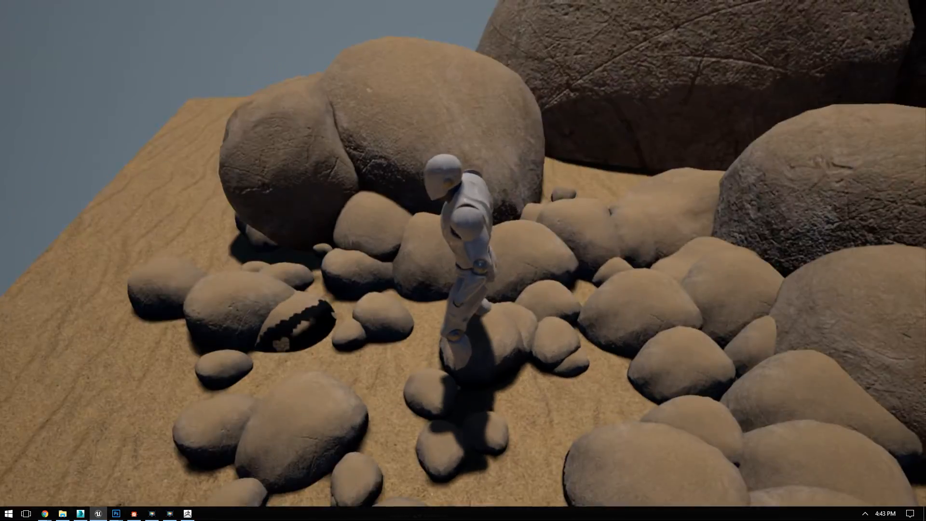
# Step: Run the character among the small stones and around the large boulders to examine their surface lighting and ground shadows
pyautogui.press('w')
pyautogui.press('a')
pyautogui.press('w')
pyautogui.press('s')
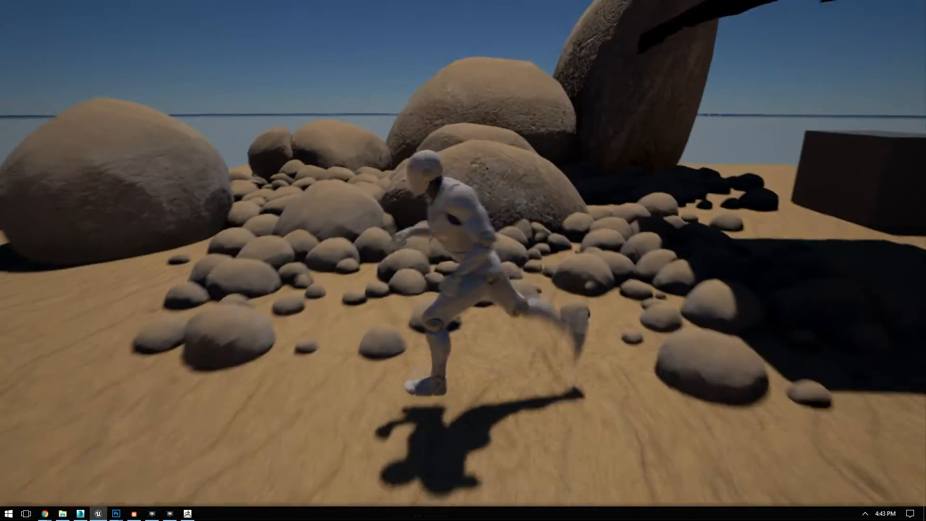
pyautogui.press('w')
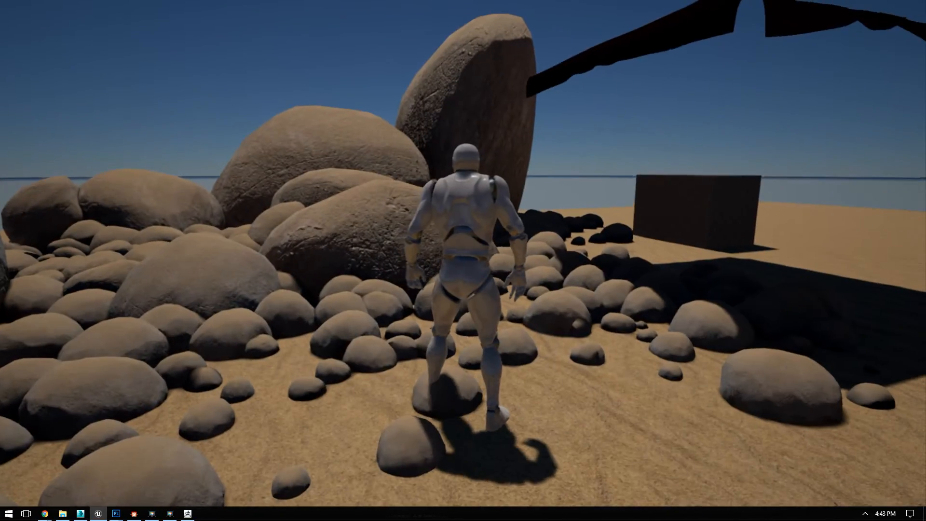
pyautogui.press('w')
pyautogui.press('w')
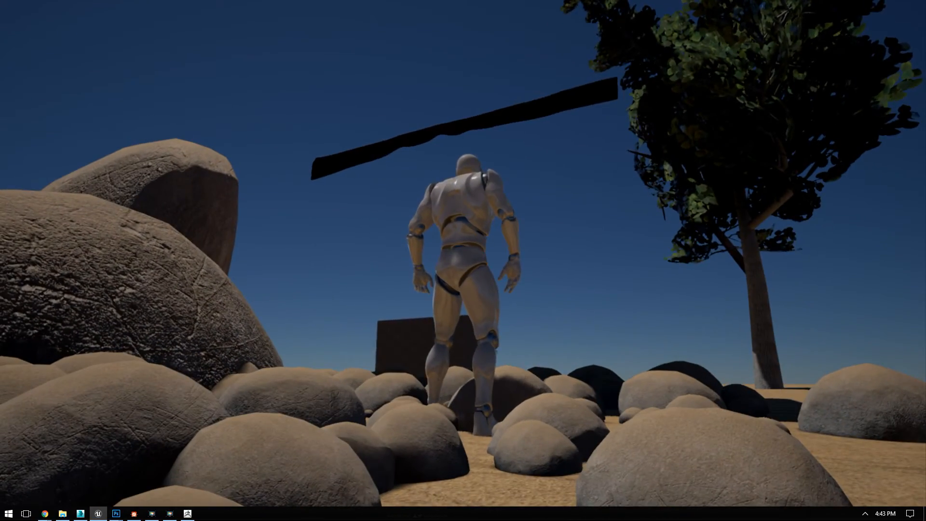
pyautogui.press('s')
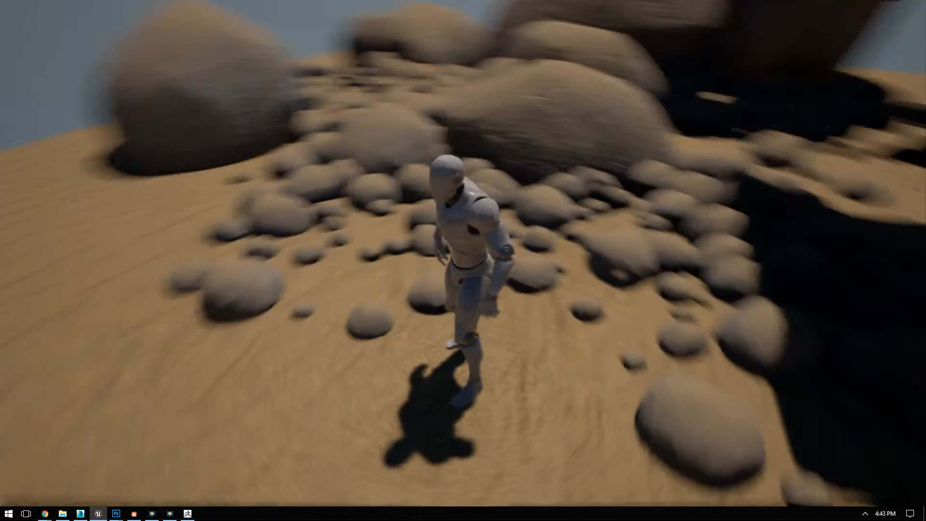
pyautogui.press('w')
pyautogui.press('a')
pyautogui.press('w')
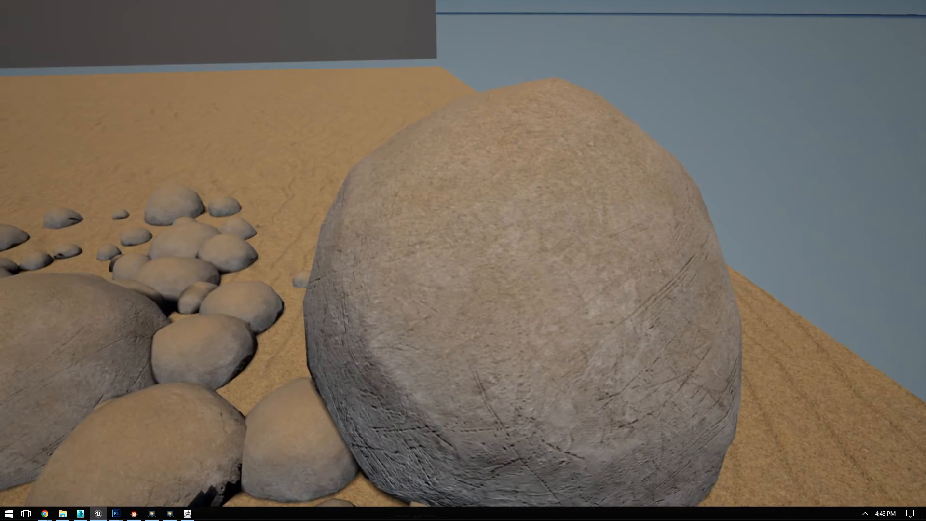
pyautogui.press('a')
pyautogui.press('s')
pyautogui.press('w')
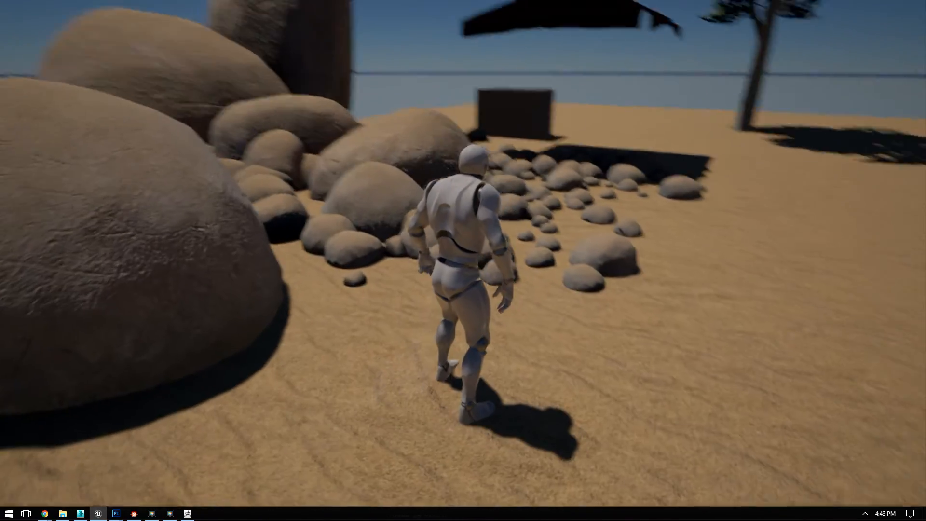
# Step: Jump the character up onto the large rocks to examine their textures and the stone clusters below
pyautogui.press('w')
pyautogui.press('space')
pyautogui.press('w')
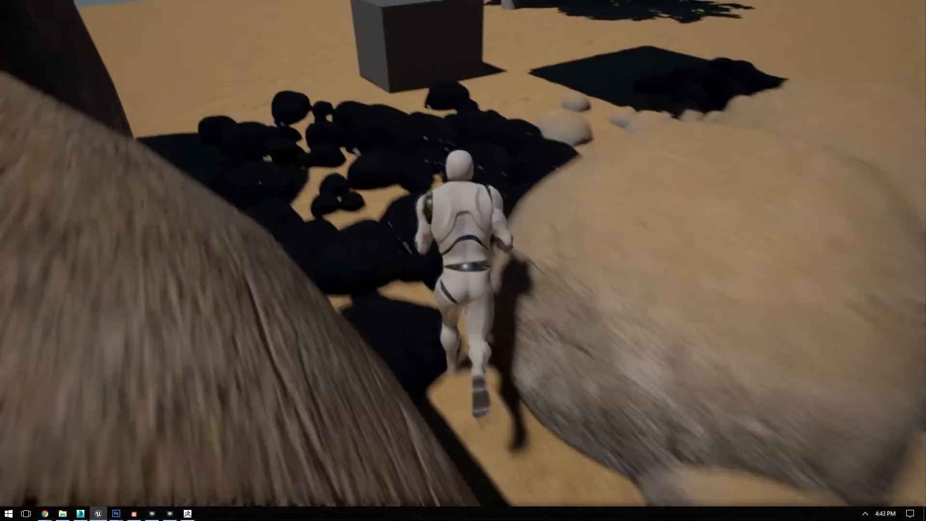
pyautogui.press('a')
pyautogui.press('s')
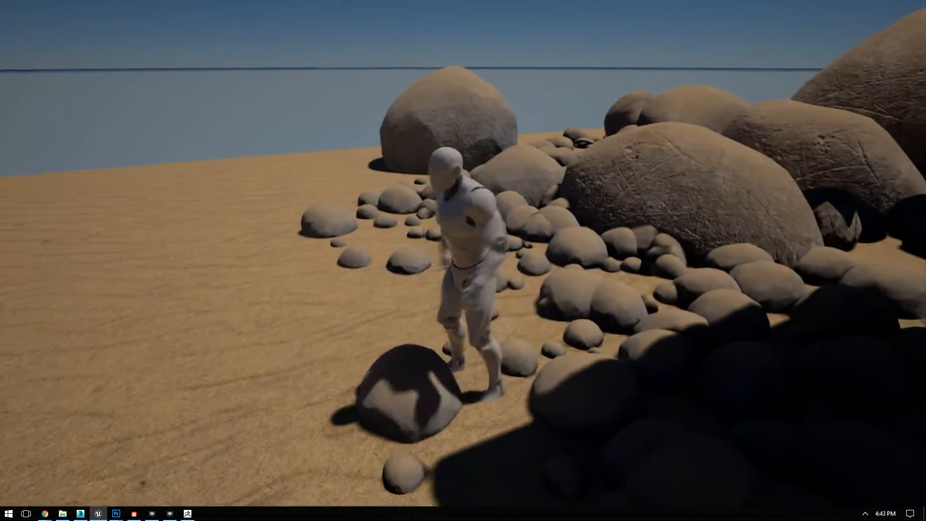
pyautogui.press('w')
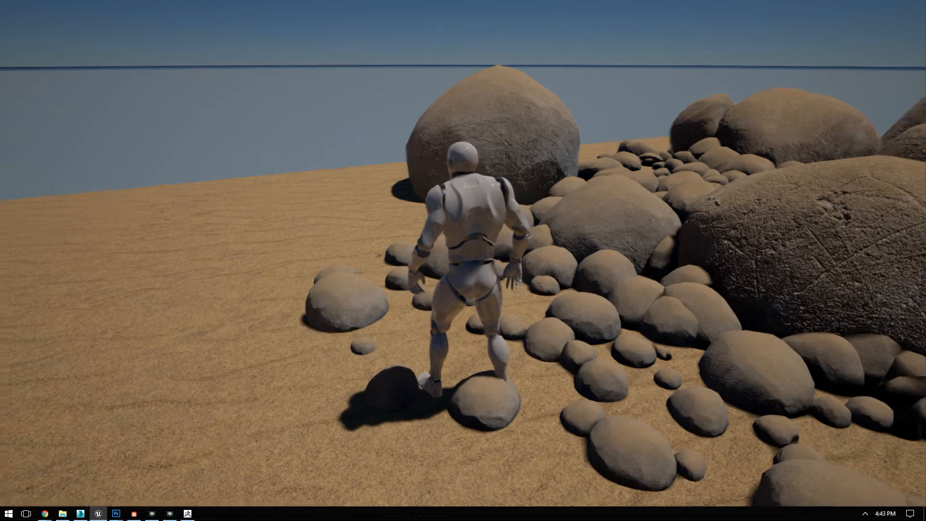
pyautogui.press('w')
pyautogui.press('space')
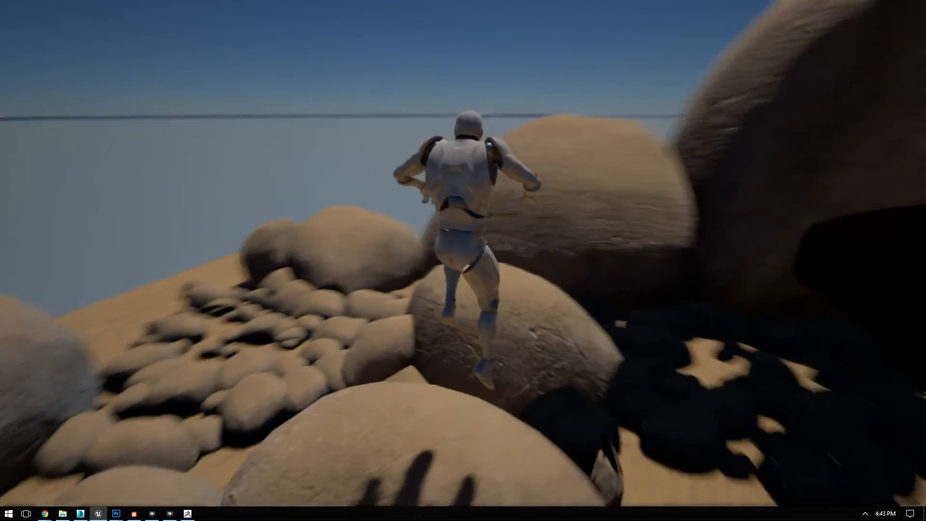
pyautogui.press('space')
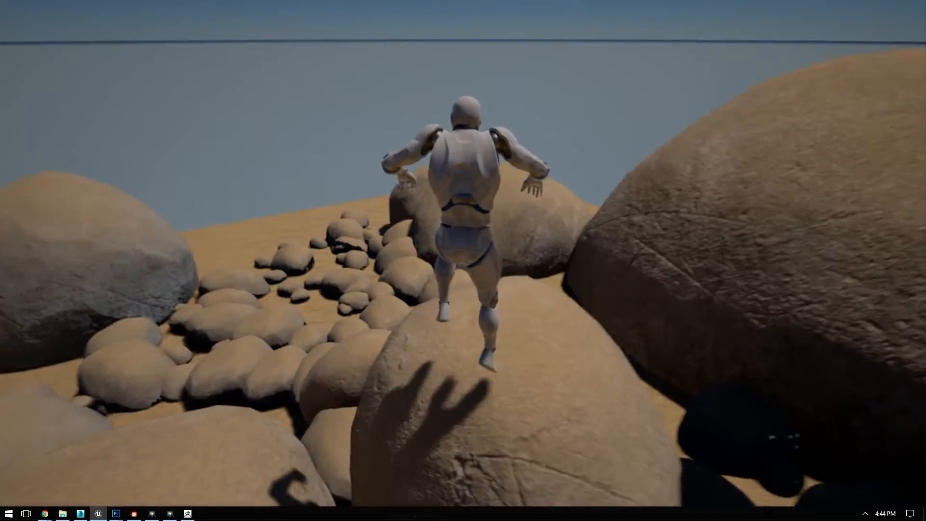
pyautogui.press('a')
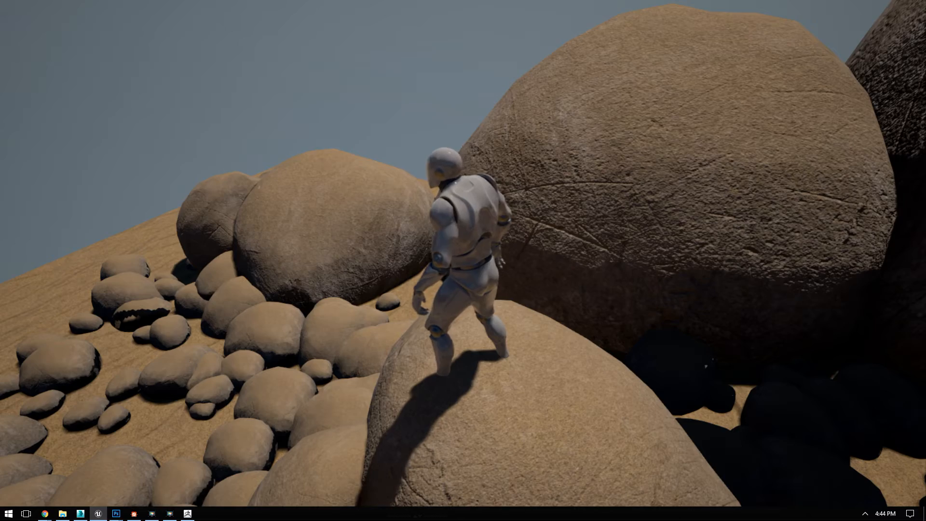
pyautogui.press('w')
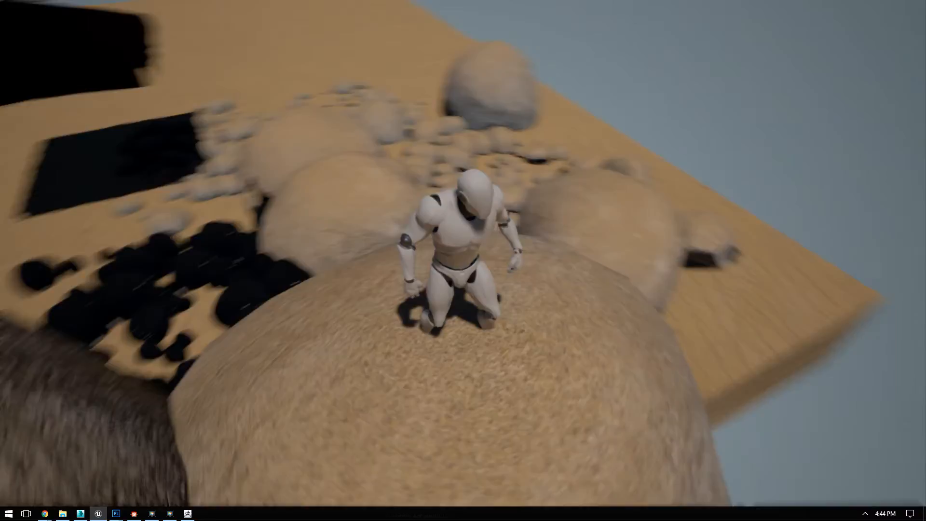
# Step: Climb over the tallest rocks and examine the dark stones in their shadow and the area around the box
pyautogui.press('w')
pyautogui.press('space')
pyautogui.press('w')
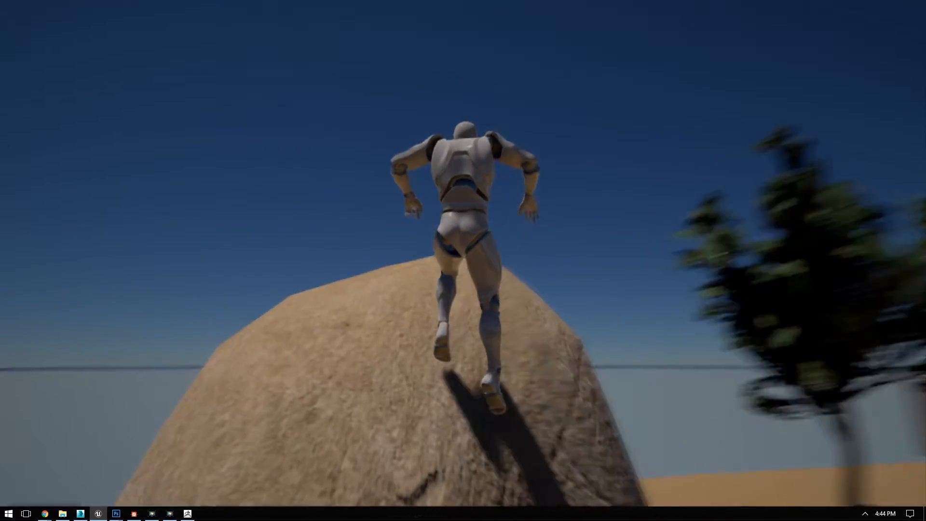
pyautogui.press('w')
pyautogui.press('d')
pyautogui.press('w')
pyautogui.press('a')
pyautogui.press('w')
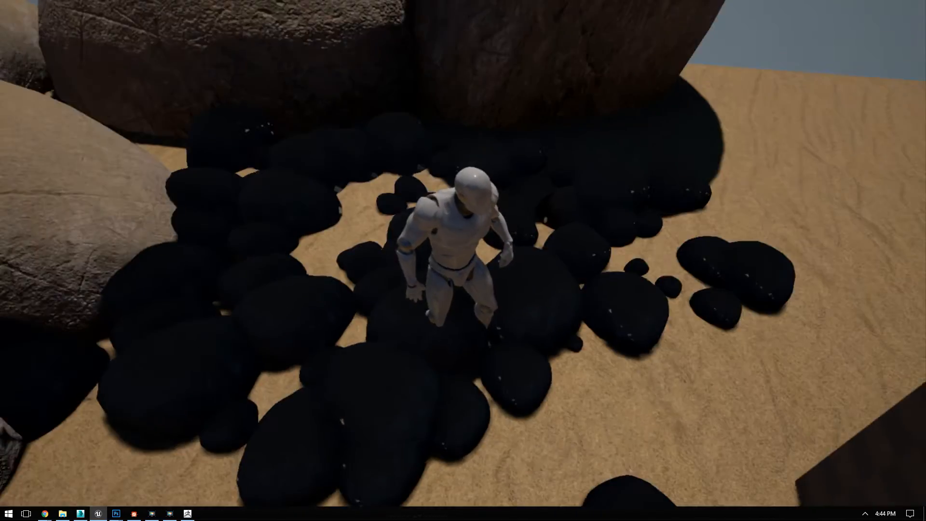
pyautogui.press('s')
pyautogui.press('a')
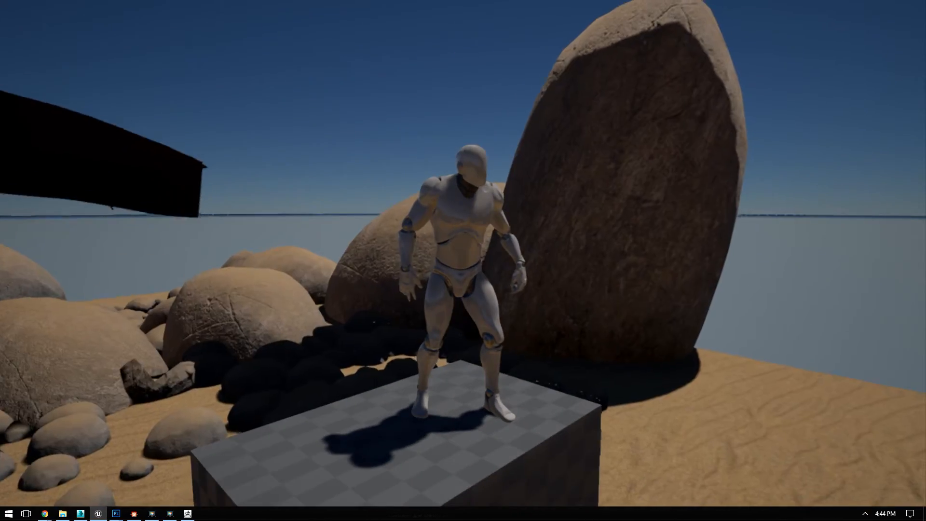
# Step: Jump off the box beneath the canopy and cross the sunlit stones and boulders again to check their shading
pyautogui.press('w')
pyautogui.press('space')
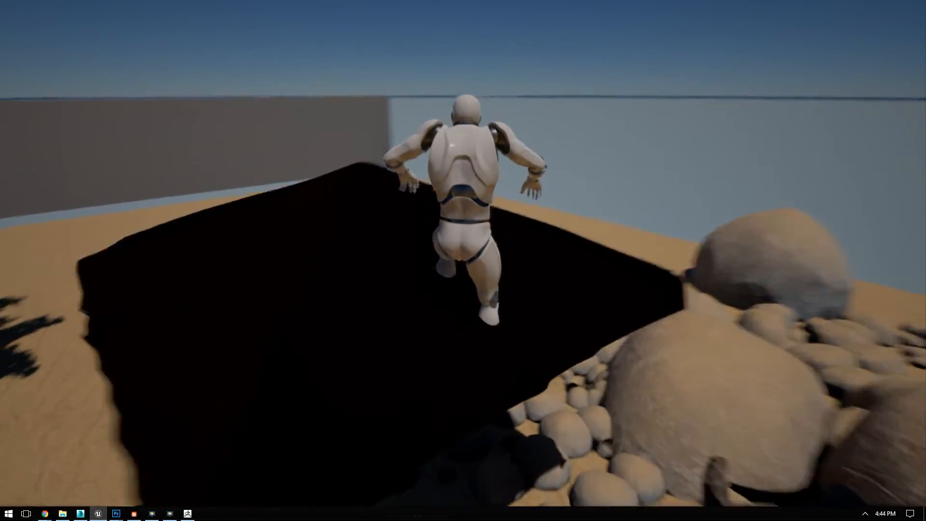
pyautogui.press('w')
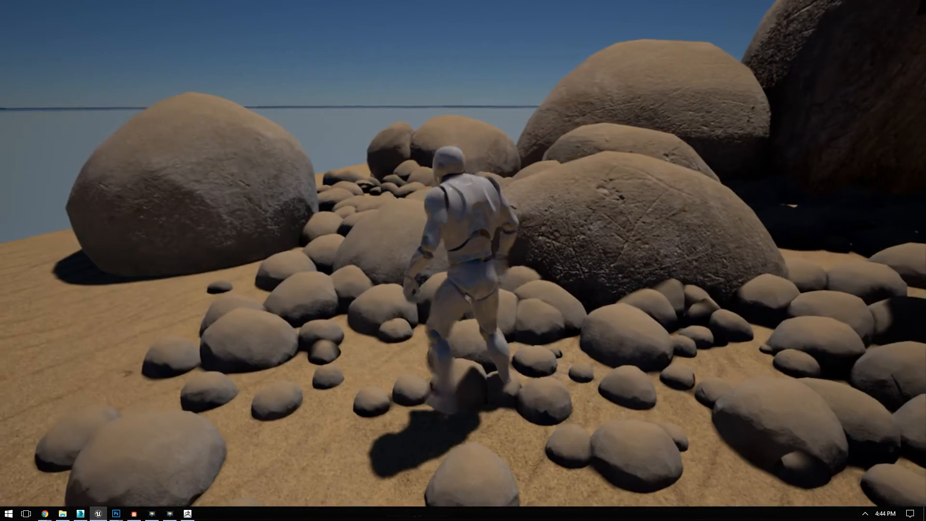
pyautogui.press('d')
pyautogui.press('w')
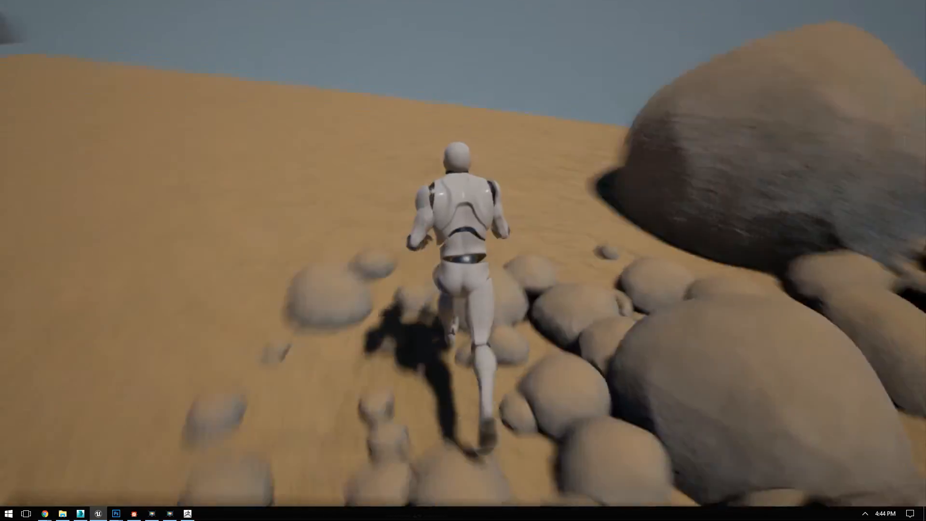
pyautogui.press('space')
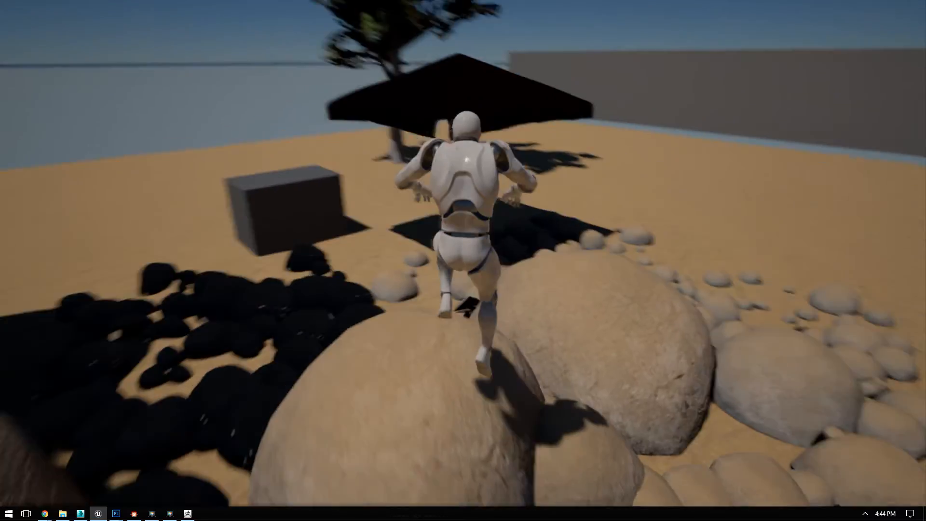
pyautogui.press('space')
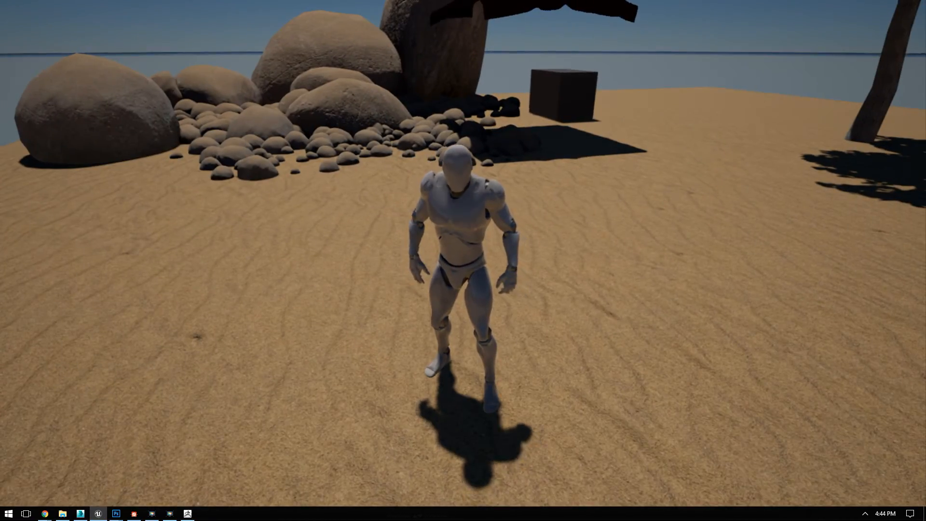
# Step: Run across the open rippled sand to view the rock arrangement from a distance, and end play mode
pyautogui.press('s')
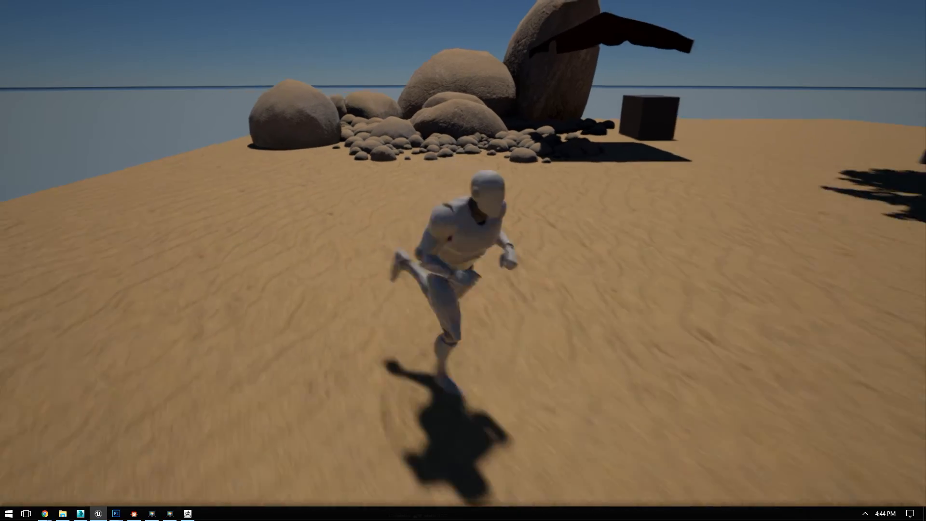
pyautogui.press('w')
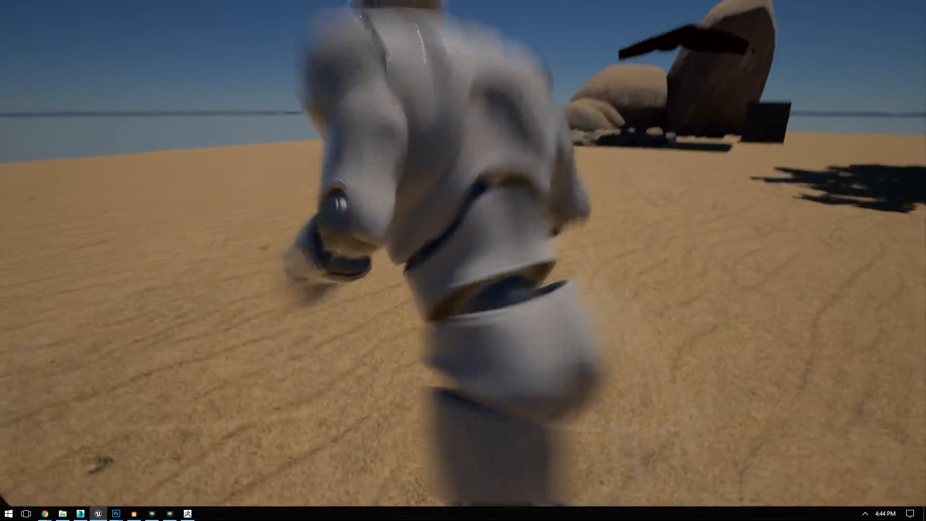
pyautogui.press('a')
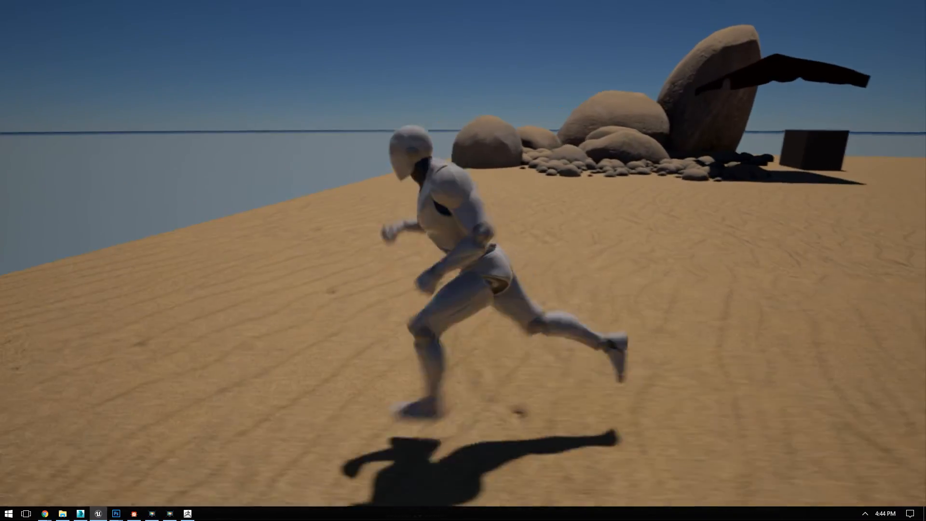
pyautogui.press('Escape')
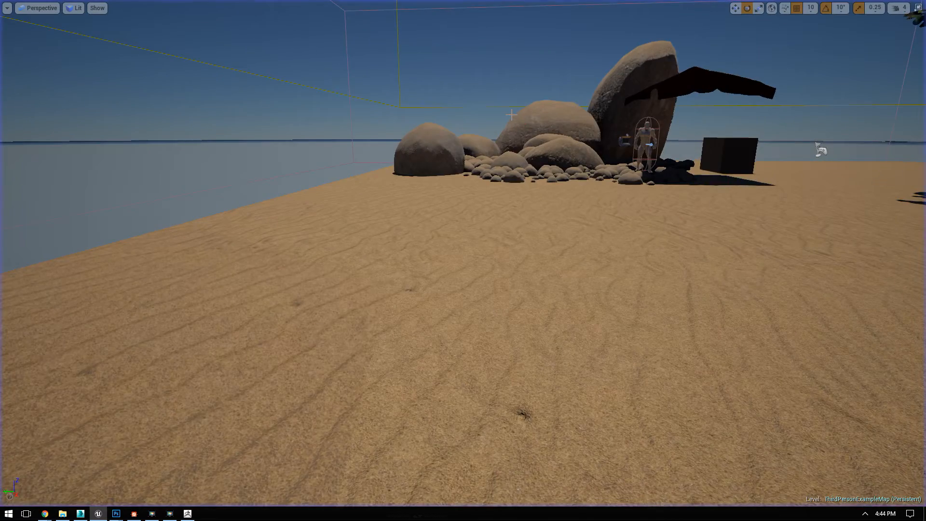
# Step: Display the level in Wireframe view mode and examine the mesh density of the stone clusters up close
pyautogui.click(80, 9)
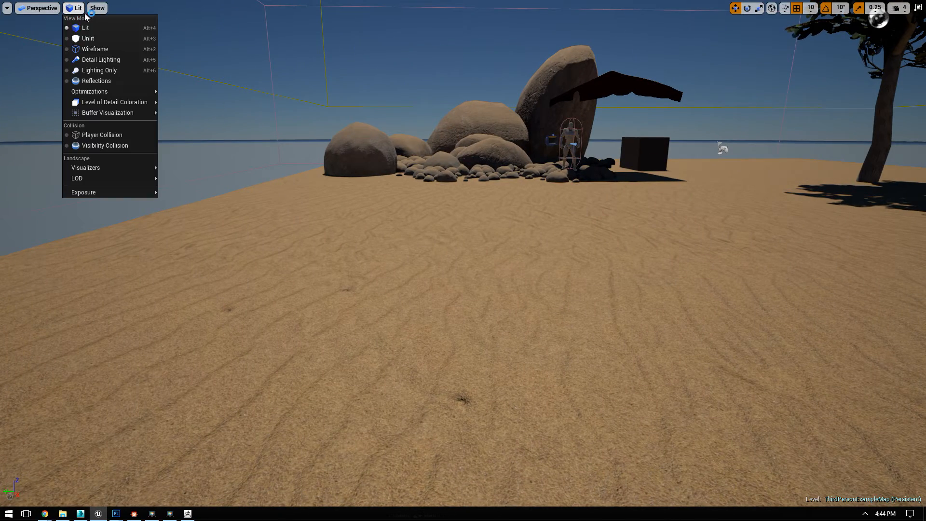
pyautogui.click(103, 46)
pyautogui.moveTo(273, 154); pyautogui.dragTo(332, 187, button='right')
pyautogui.press('w')
pyautogui.press('s')
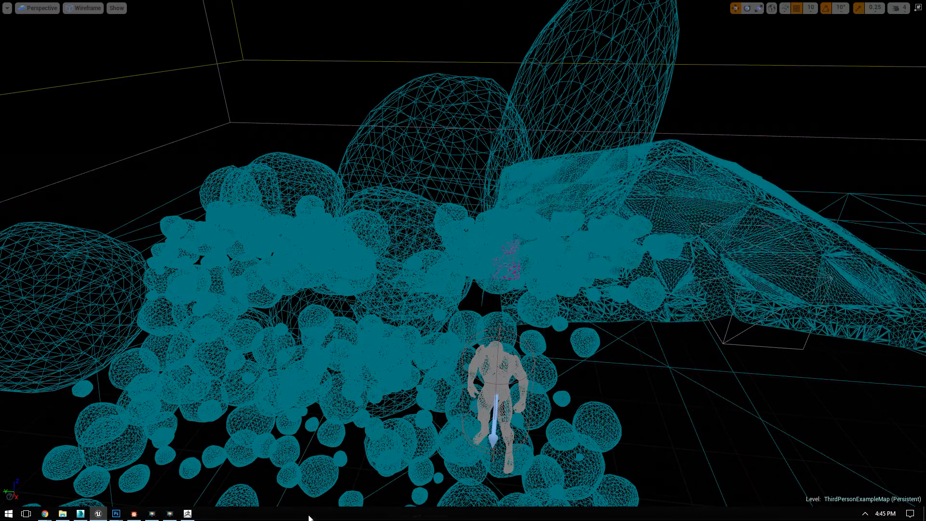
# Step: Switch to 3ds Max and add a ProOptimizer modifier to the StoneClusterLarge mesh
pyautogui.click(80, 514)
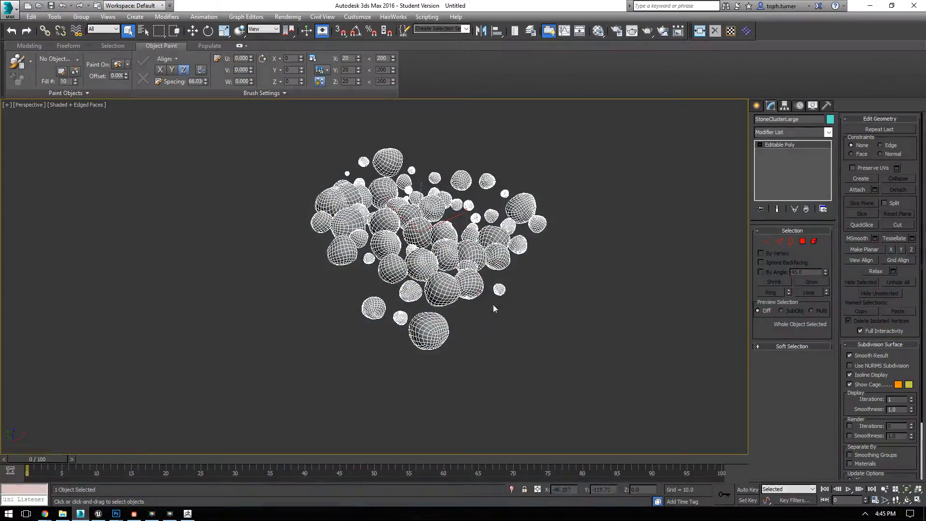
pyautogui.rightClick(589, 289)
pyautogui.moveTo(480, 332); pyautogui.dragTo(463, 314, button='middle')
pyautogui.scroll(5, 465, 304)
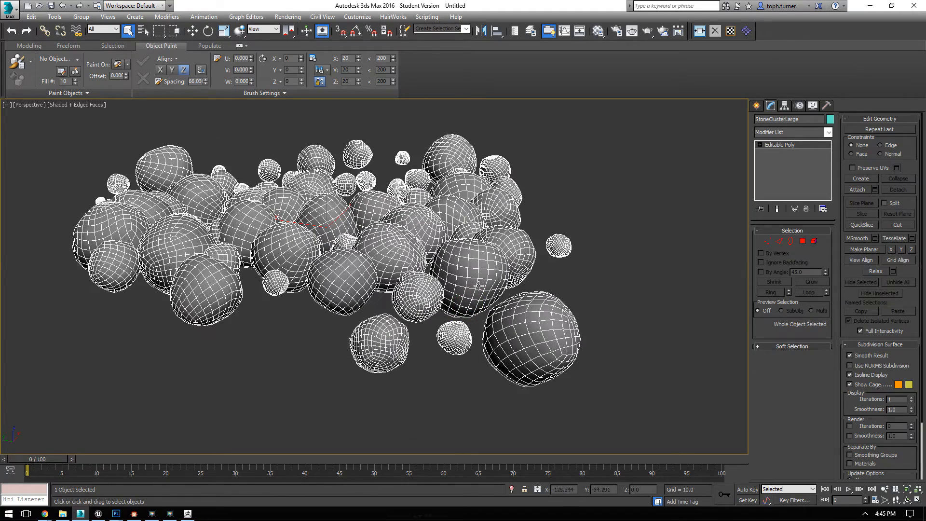
pyautogui.click(828, 132)
pyautogui.scroll(-10, 837, 381)
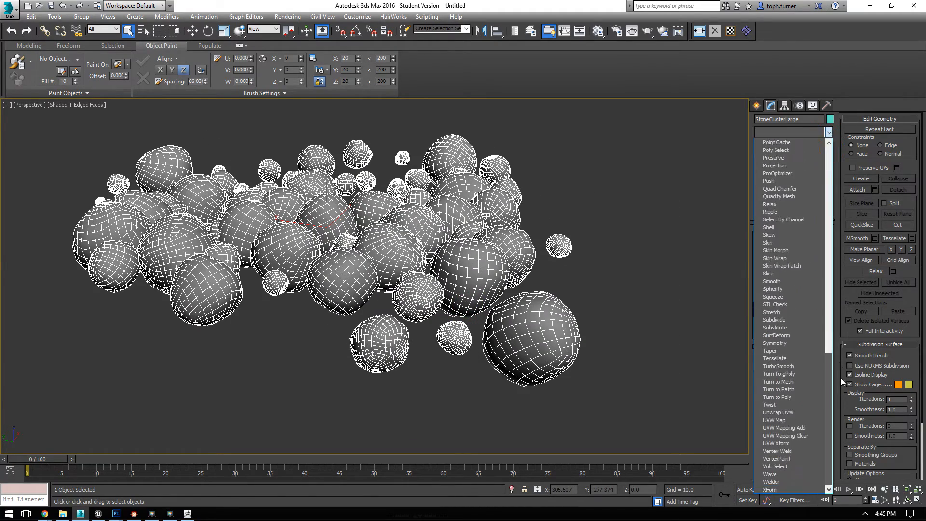
pyautogui.click(790, 174)
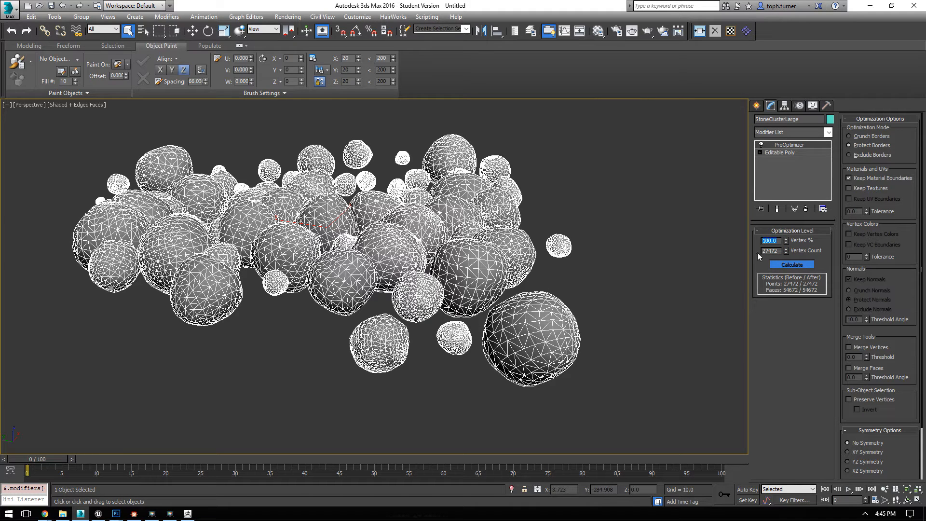
# Step: Reduce StoneClusterLarge to 5% of its vertices after trying 20%, and convert it back to an Editable Poly
pyautogui.press('Return')
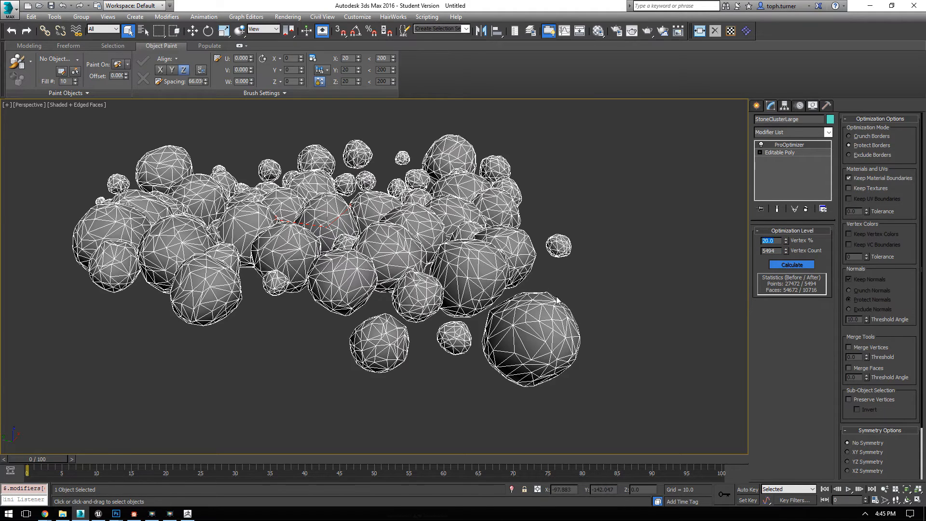
pyautogui.keyDown('alt'); pyautogui.moveTo(472, 301); pyautogui.dragTo(425, 316, button='middle'); pyautogui.keyUp('alt')
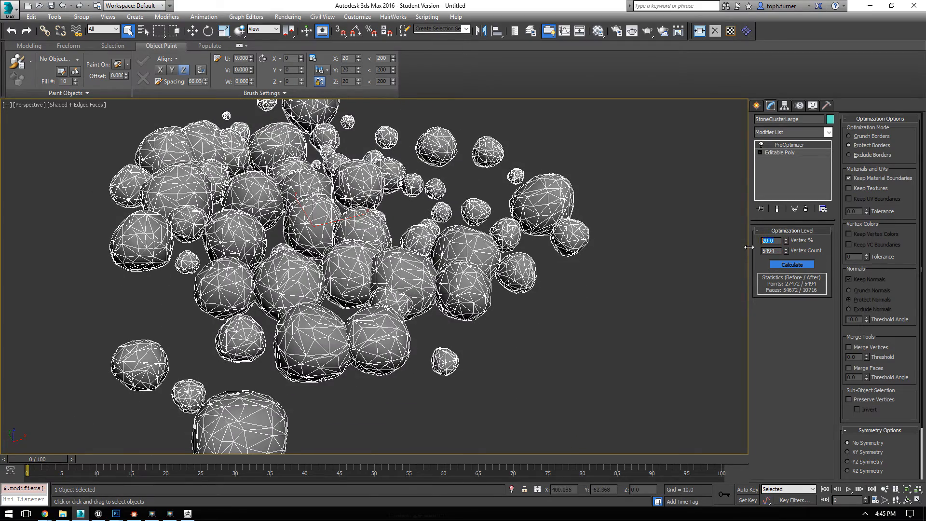
pyautogui.press('Return')
pyautogui.keyDown('alt'); pyautogui.moveTo(470, 287); pyautogui.dragTo(521, 262, button='middle'); pyautogui.keyUp('alt')
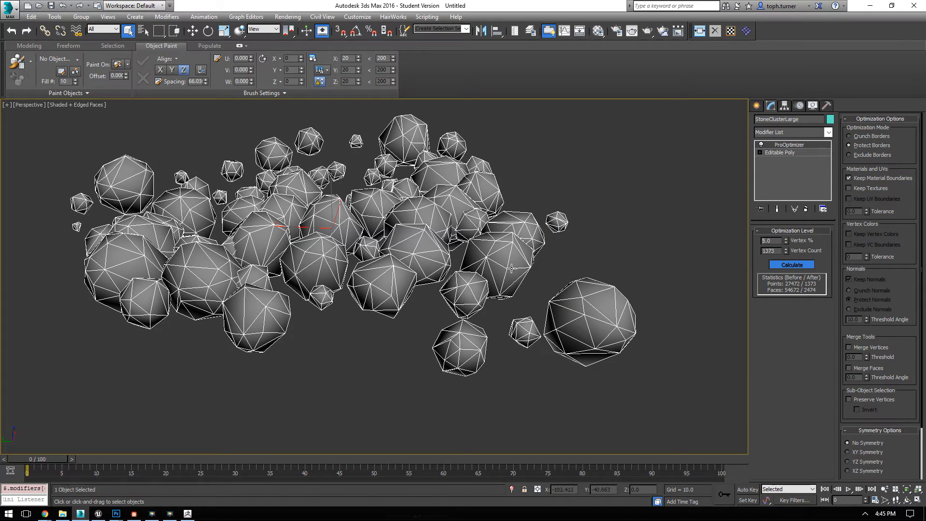
pyautogui.rightClick(485, 244)
pyautogui.click(543, 252)
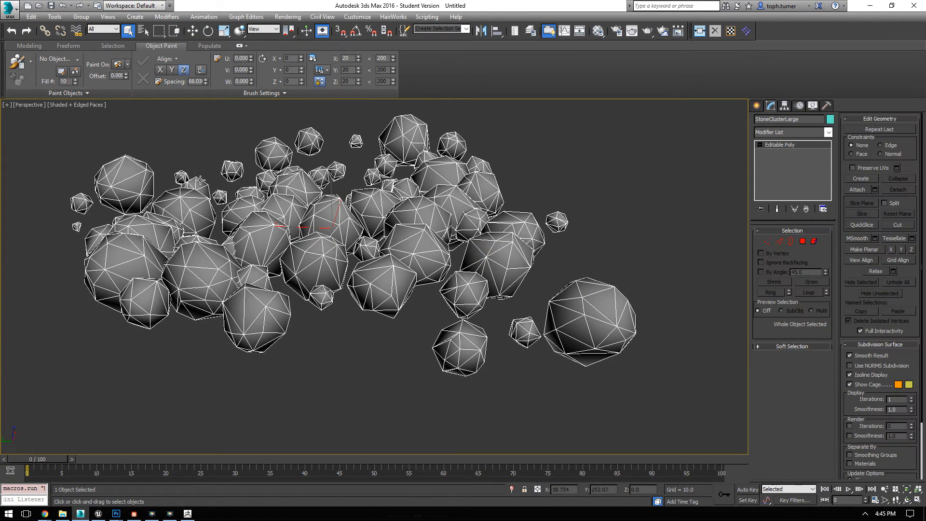
# Step: Export the reduced StoneClusterLarge mesh as StoneClusterLargeLOD2.FBX in the RCC folder, with the existing FBX settings
pyautogui.click(10, 10)
pyautogui.moveTo(60, 169)
pyautogui.click(87, 76)
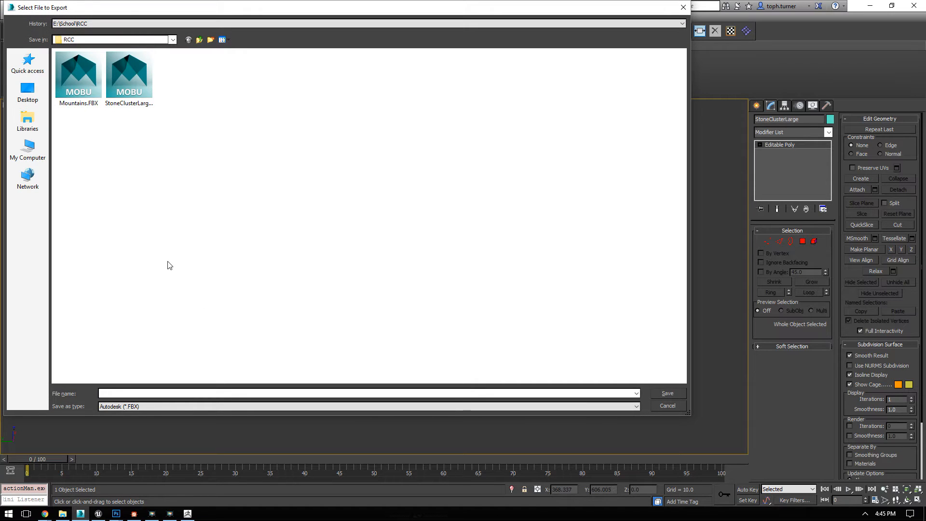
pyautogui.click(135, 91)
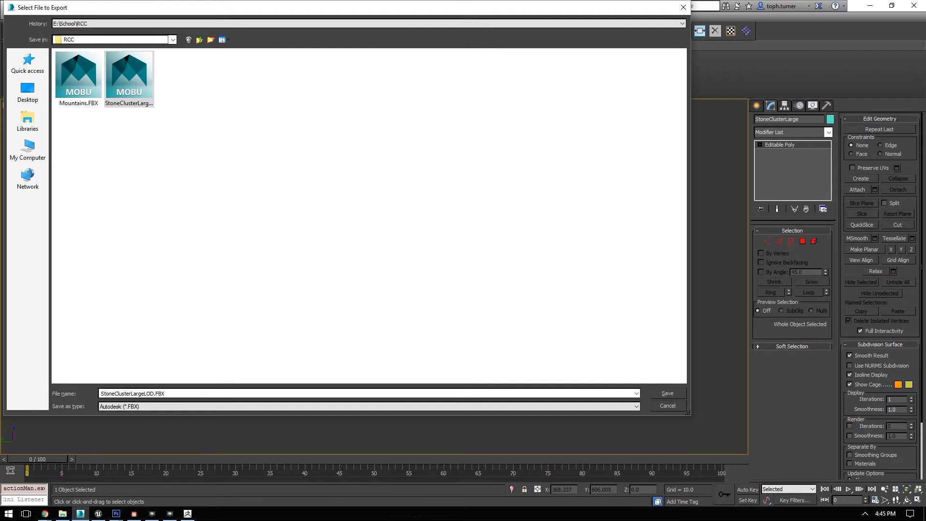
pyautogui.press('Return')
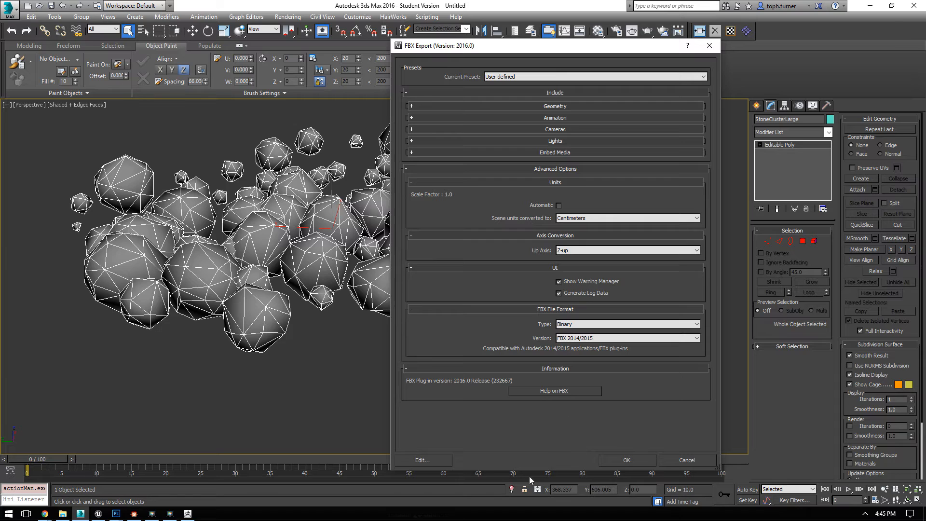
pyautogui.click(616, 455)
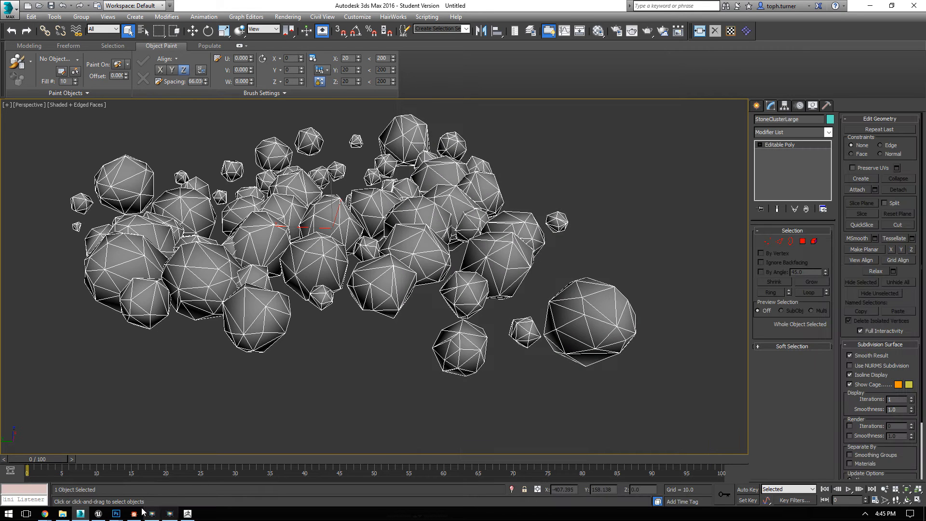
# Step: Switch to Unreal Editor, set the level viewport to Lit view mode, and leave the fullscreen viewport
pyautogui.moveTo(98, 514)
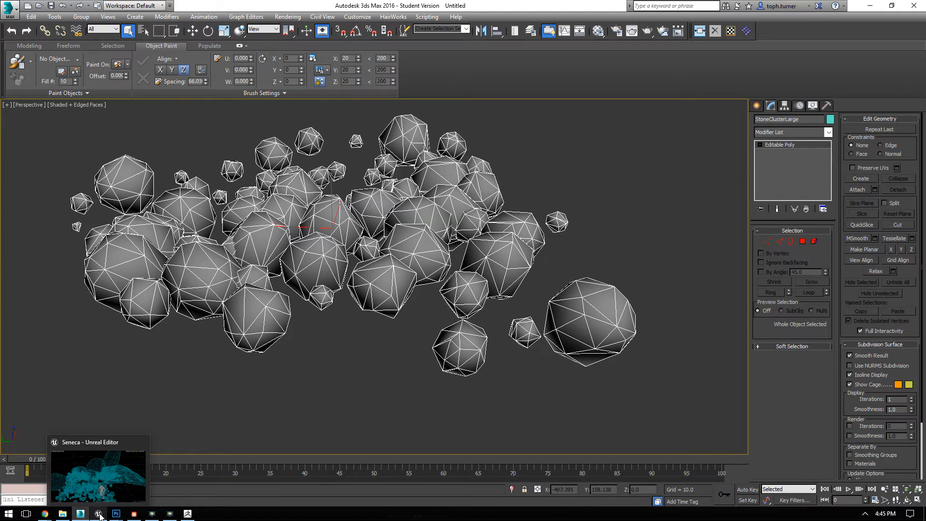
pyautogui.click(100, 516)
pyautogui.click(100, 517)
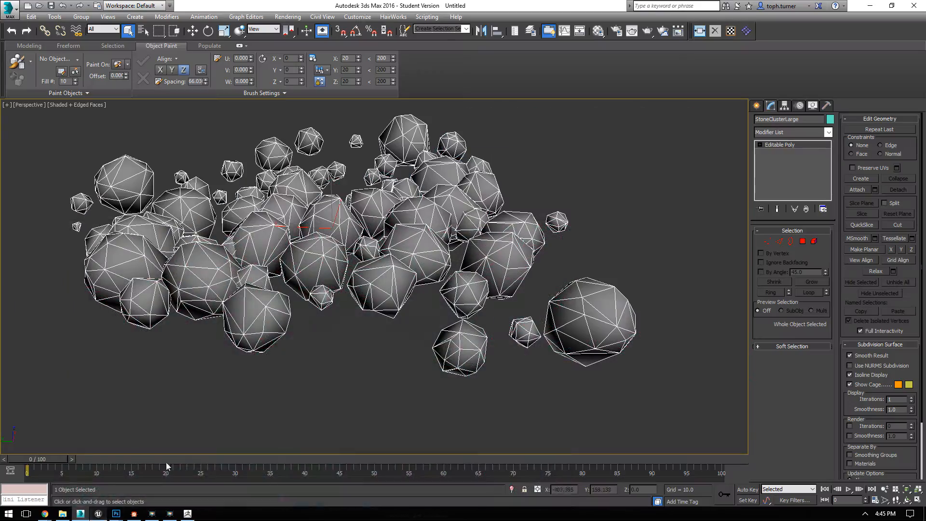
pyautogui.click(99, 515)
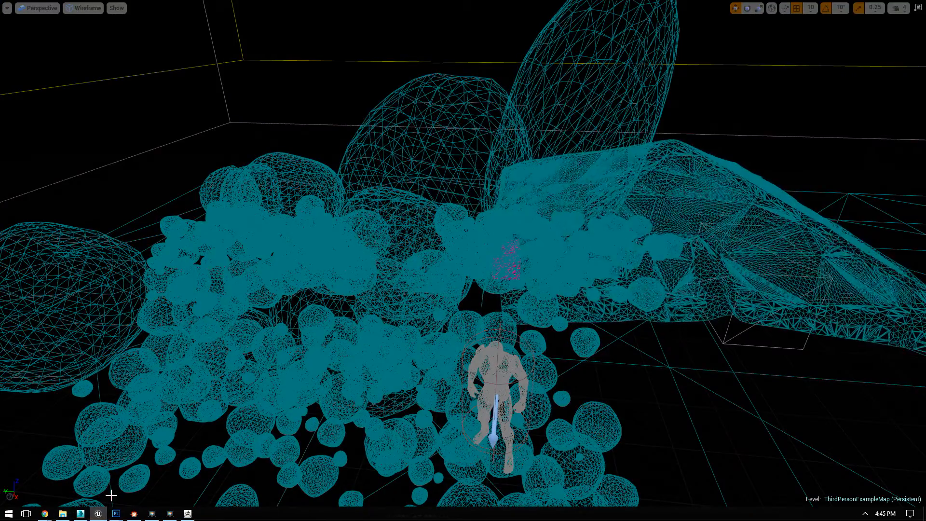
pyautogui.click(88, 9)
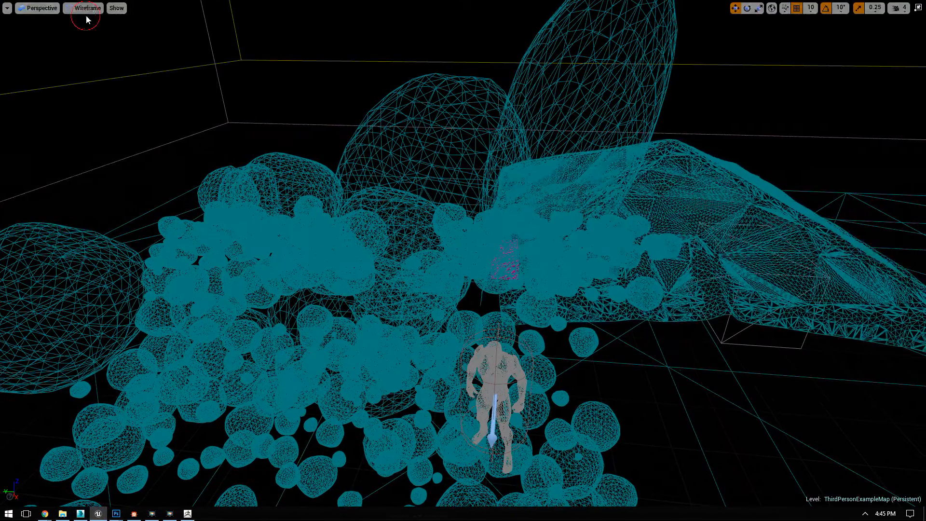
pyautogui.click(89, 27)
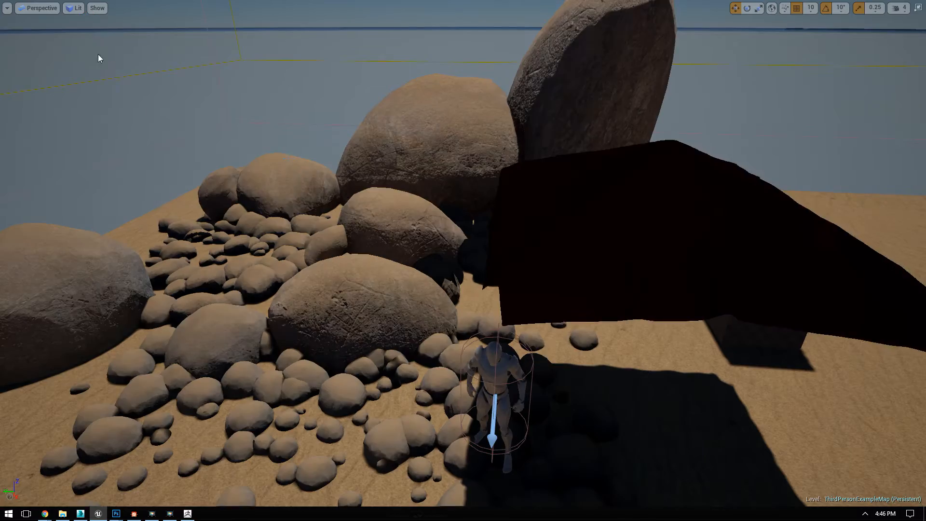
pyautogui.moveTo(440, 204); pyautogui.dragTo(386, 246, button='middle')
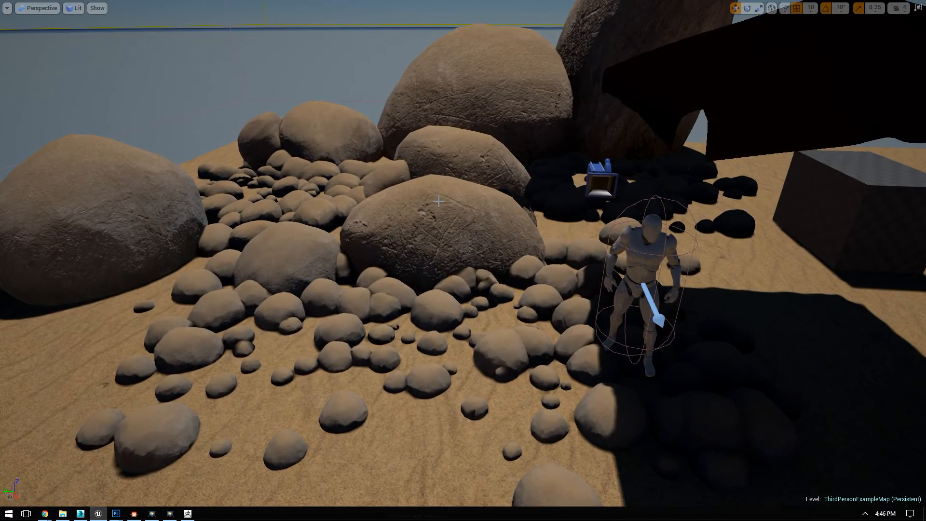
pyautogui.press('F11')
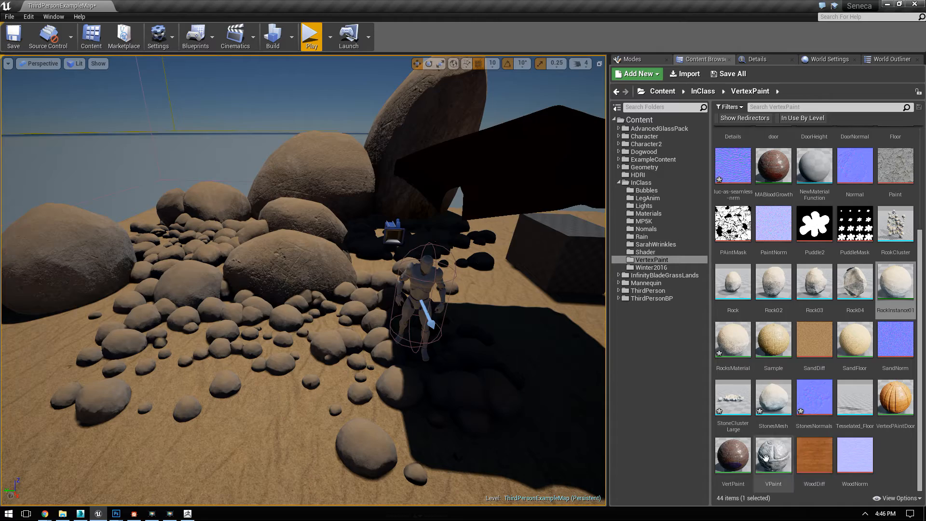
# Step: Open the StoneClusterLarge static mesh for editing in a maximized window
pyautogui.doubleClick(733, 400)
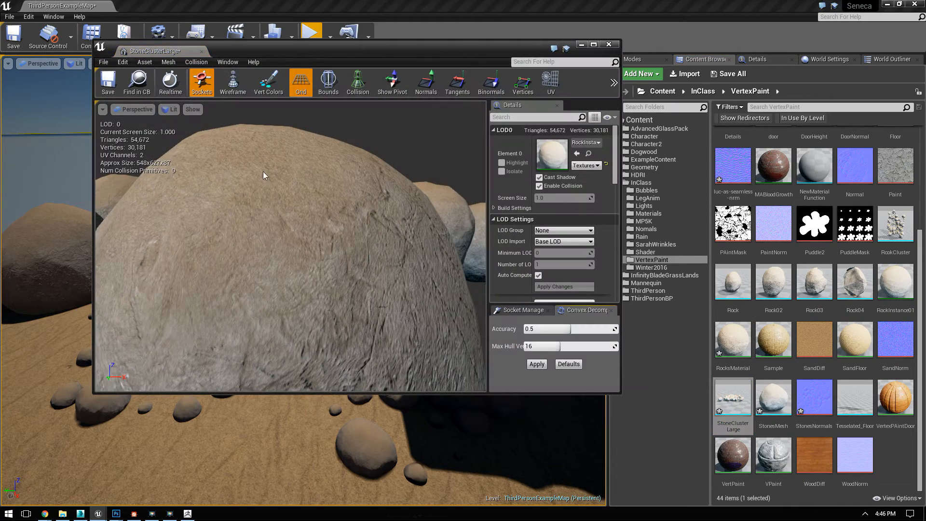
pyautogui.click(594, 44)
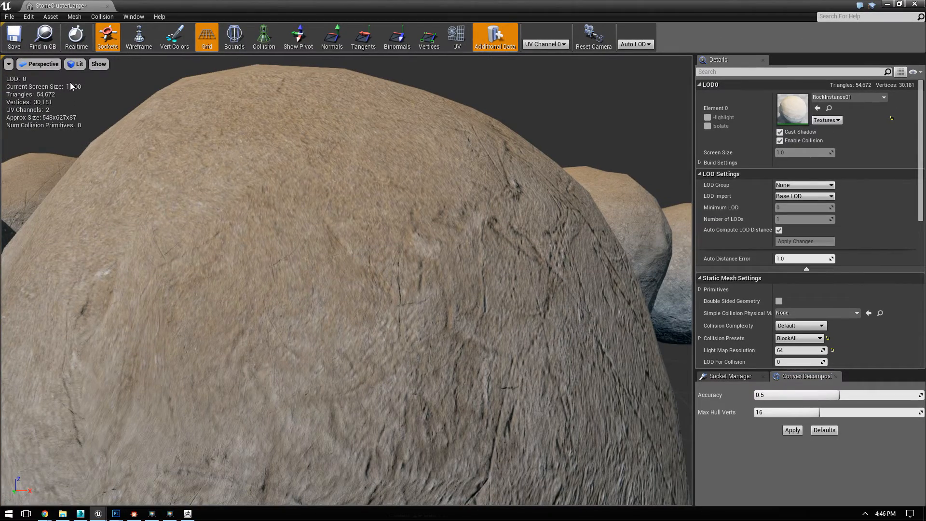
pyautogui.click(41, 64)
pyautogui.click(41, 64)
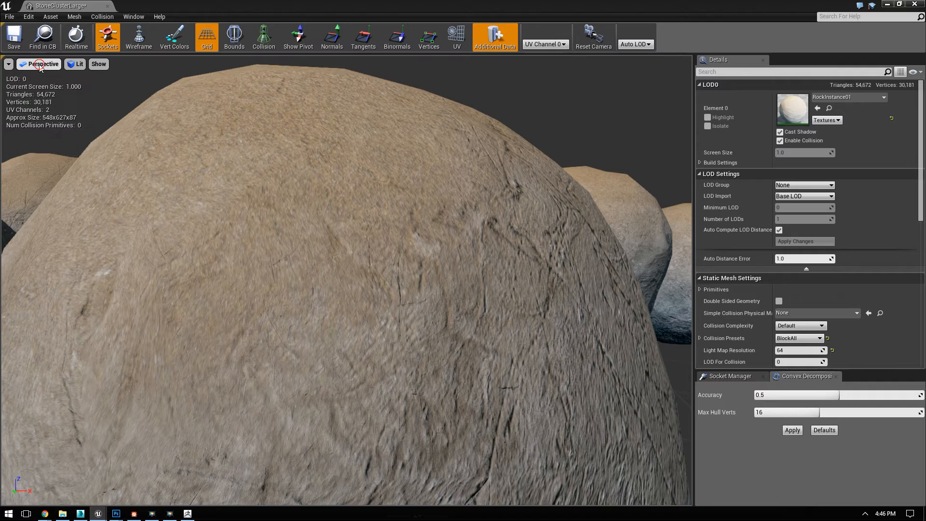
pyautogui.click(8, 65)
pyautogui.click(9, 65)
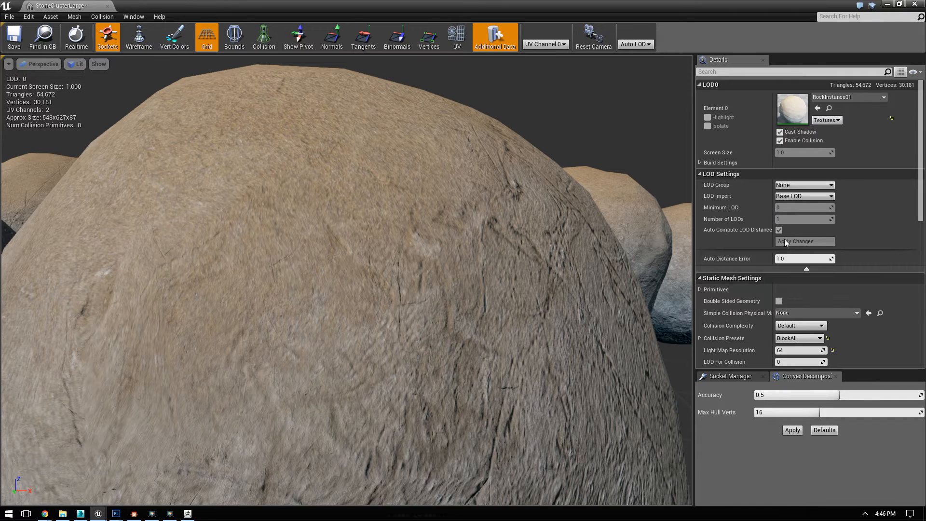
# Step: Import StoneClusterLargeLOD2.FBX as LOD Level 1 of the StoneClusterLarge mesh
pyautogui.click(786, 185)
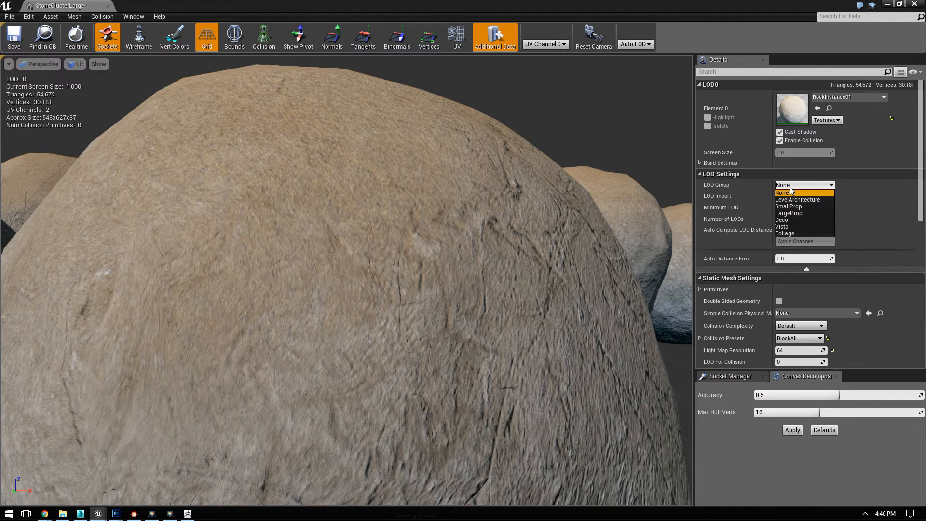
pyautogui.click(801, 193)
pyautogui.click(814, 197)
pyautogui.click(815, 198)
pyautogui.click(815, 198)
pyautogui.click(813, 210)
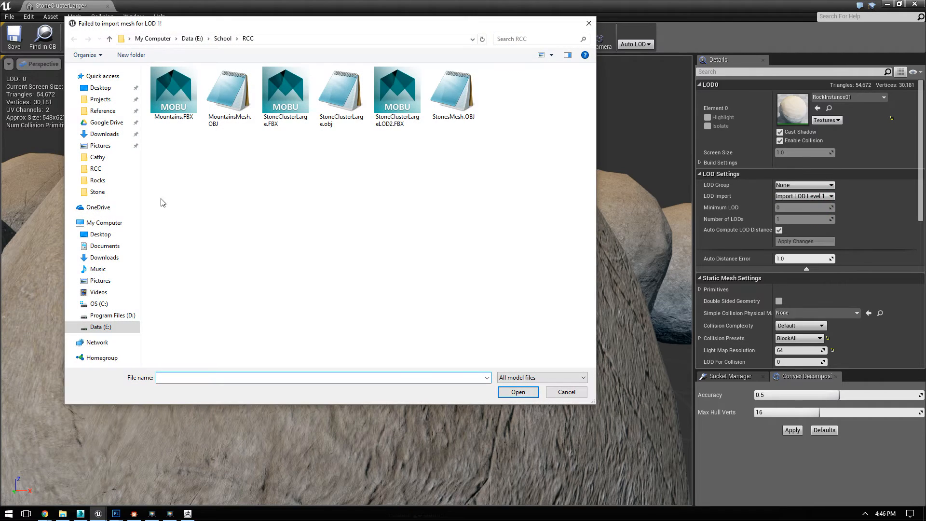
pyautogui.doubleClick(396, 97)
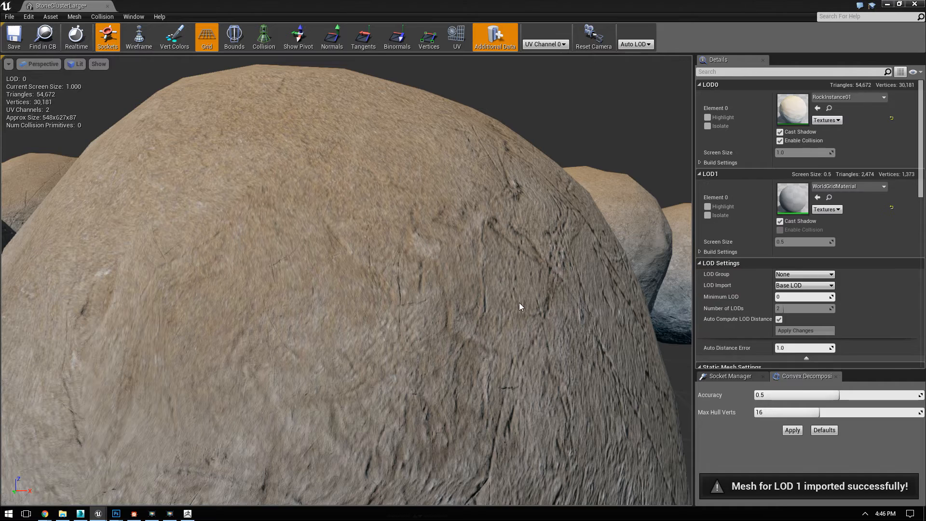
# Step: Assign the RockInstance01 material to Element 0 of LOD1 and view the stones from farther away
pyautogui.scroll(-10, 492, 304)
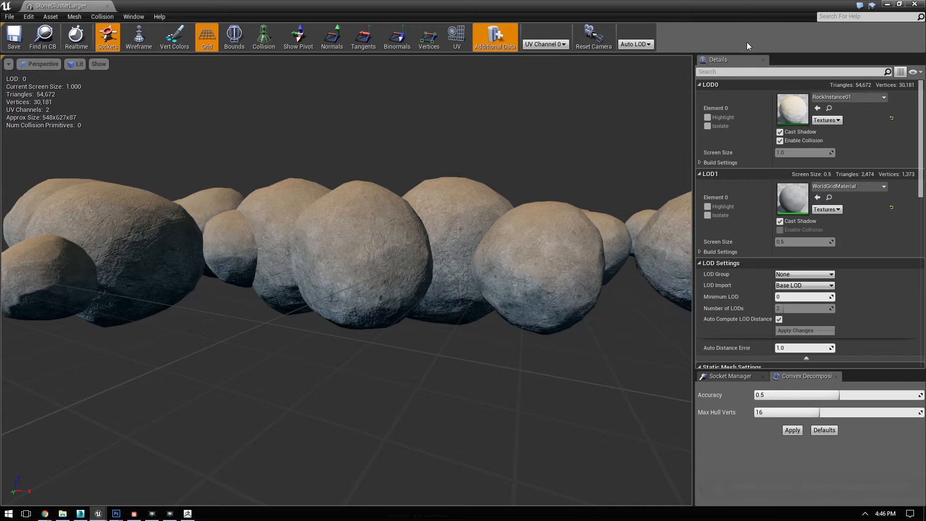
pyautogui.doubleClick(749, 17)
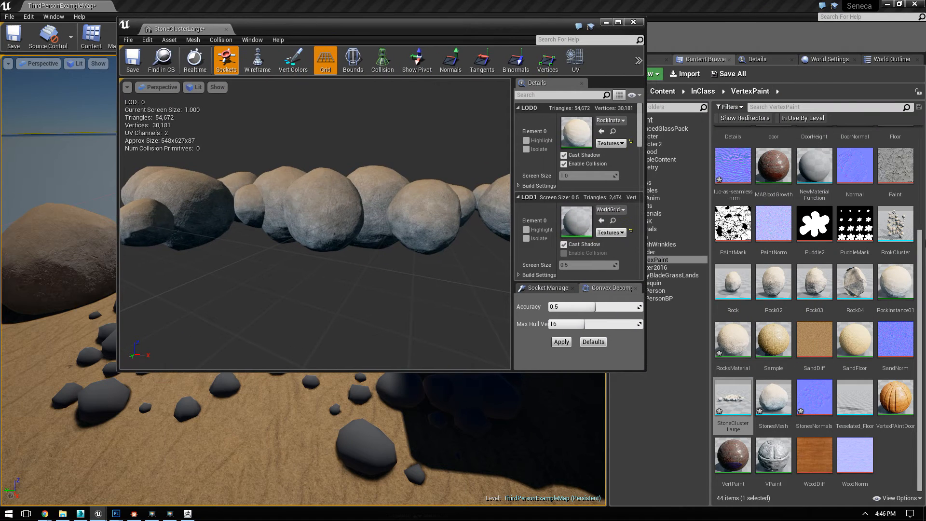
pyautogui.click(895, 285)
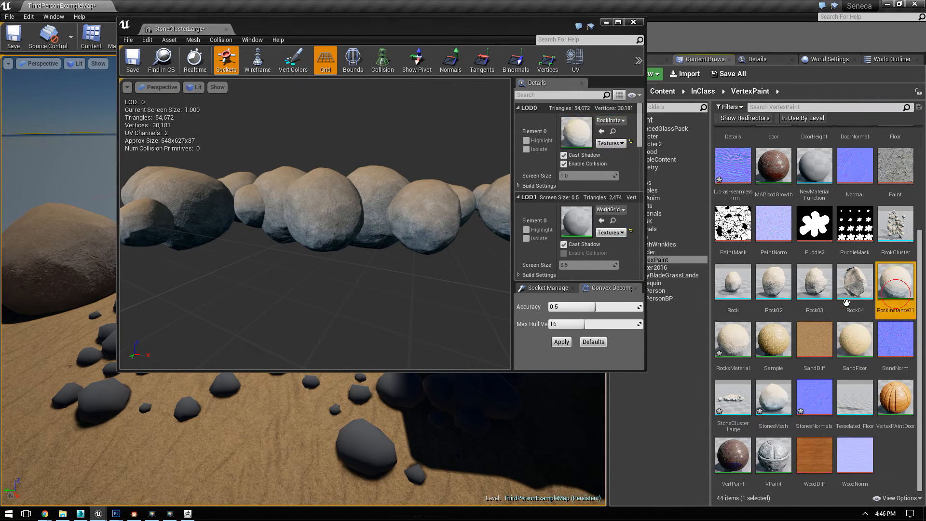
pyautogui.click(601, 221)
pyautogui.moveTo(457, 247); pyautogui.dragTo(409, 173)
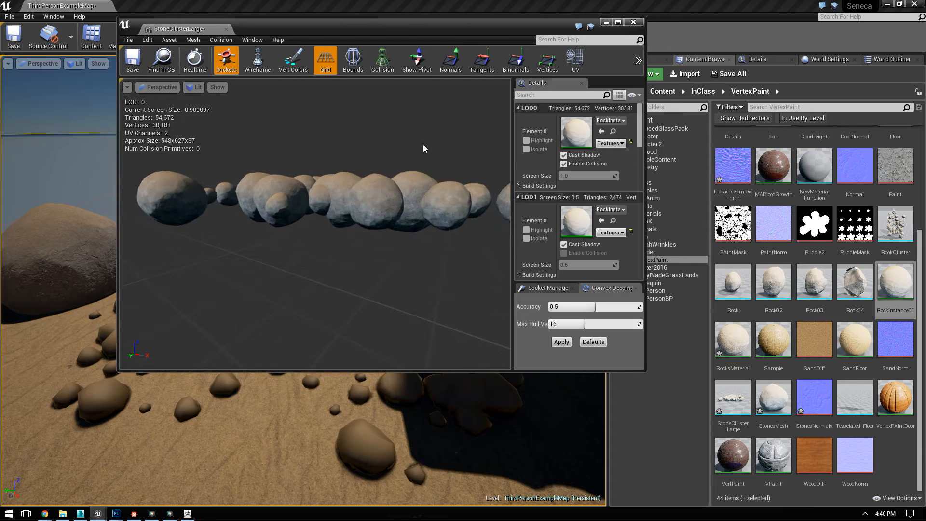
# Step: Minimize the mesh editor and examine the stone clusters' LOD switching in the level from near and far
pyautogui.click(606, 22)
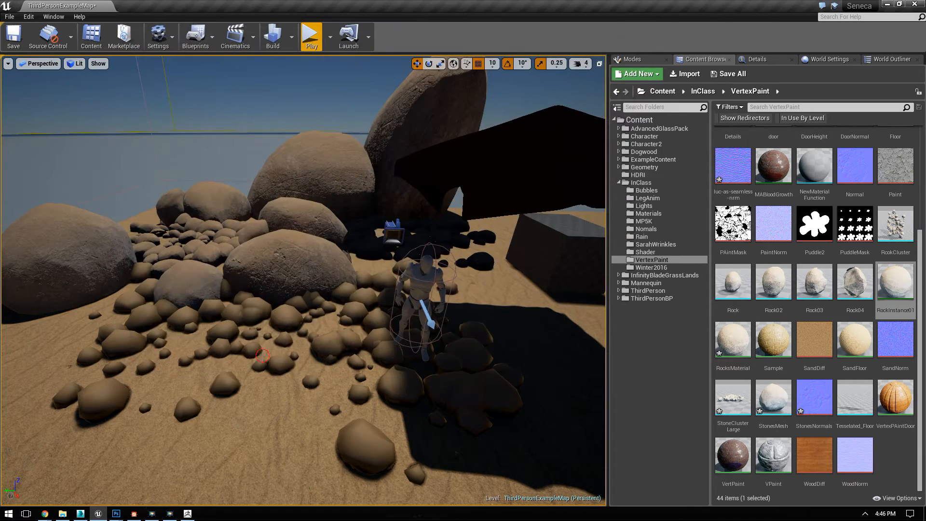
pyautogui.scroll(3, 524, 211)
pyautogui.scroll(10, 524, 211)
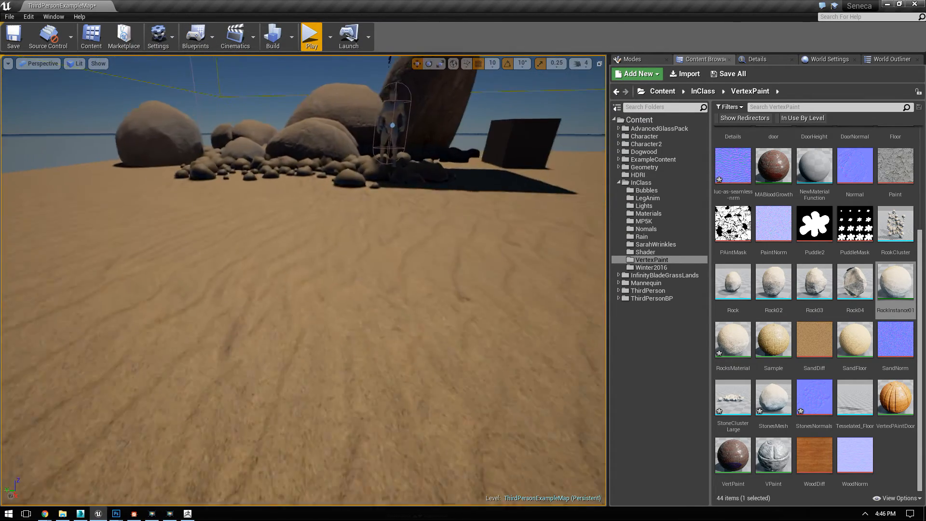
pyautogui.scroll(8, 304, 280)
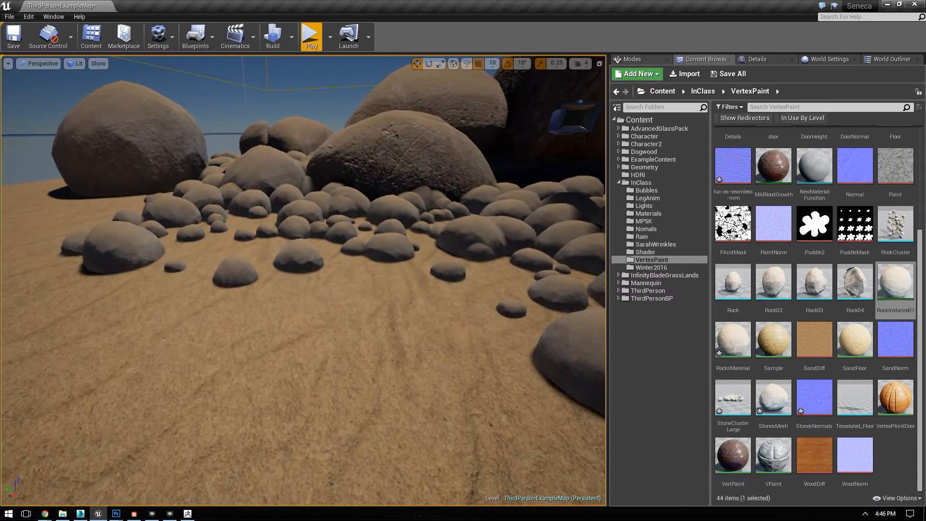
# Step: Switch to 3ds Max, inspect StoneClusterLarge's UV layout with an Unwrap UVW modifier, and remove that modifier
pyautogui.click(152, 513)
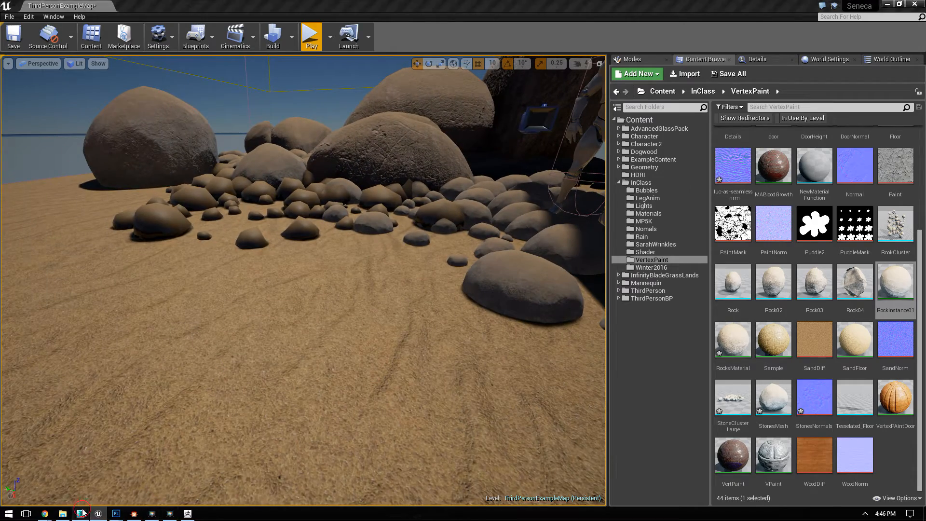
pyautogui.click(731, 31)
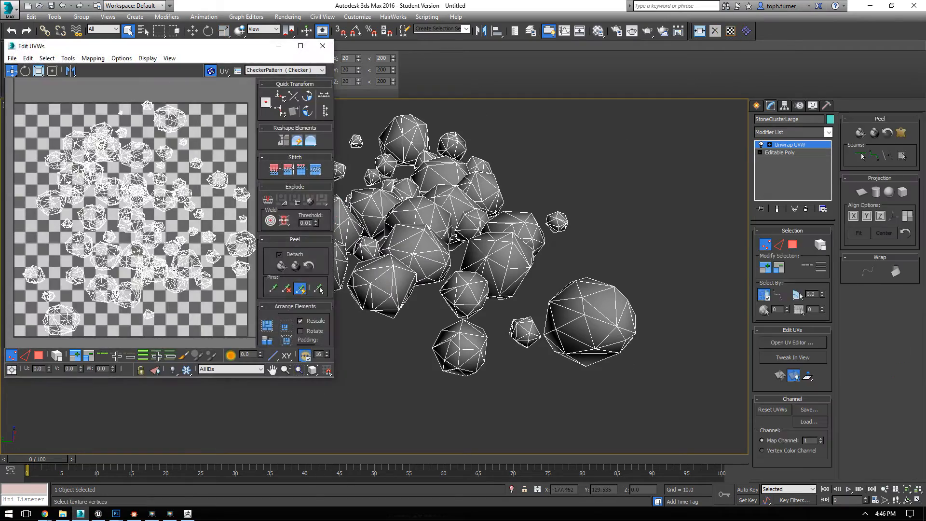
pyautogui.click(793, 209)
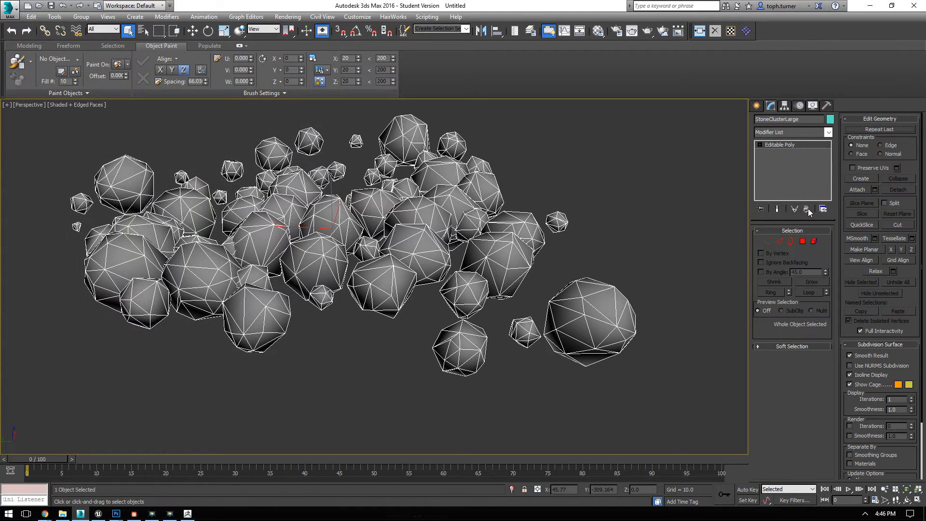
pyautogui.moveTo(632, 291); pyautogui.dragTo(632, 291, button='middle')
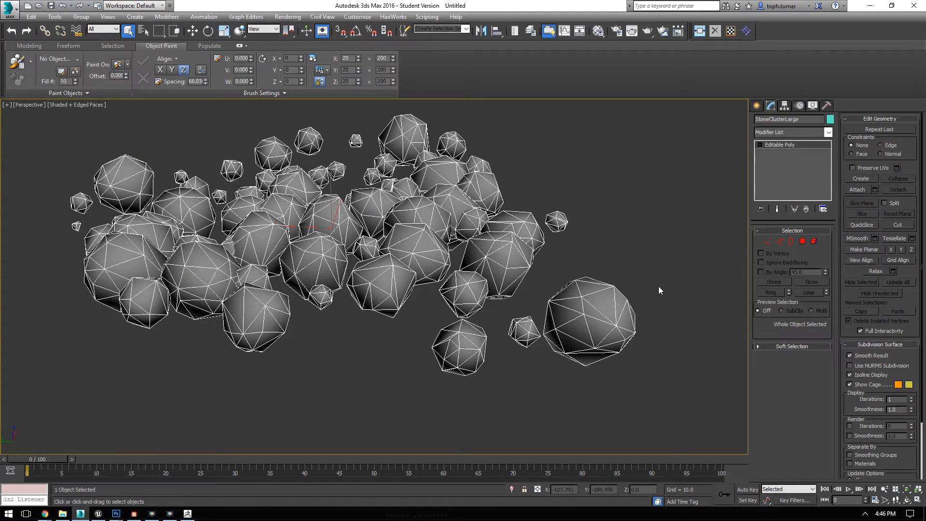
# Step: Undo the vertex reduction of StoneClusterLarge and remove its ProOptimizer modifier
pyautogui.hotkey('ctrl', 'y')
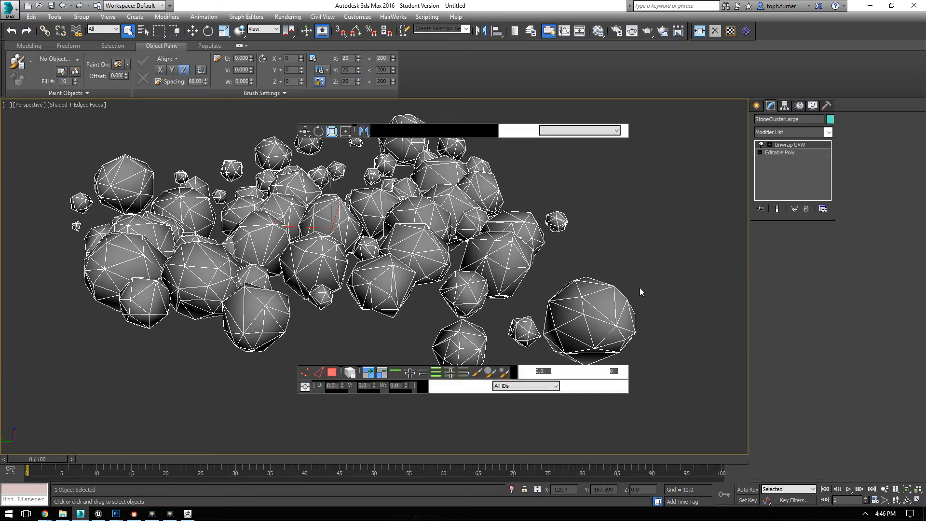
pyautogui.hotkey('ctrl', 'z')
pyautogui.hotkey('ctrl', 'z')
pyautogui.hotkey('ctrl', 'z')
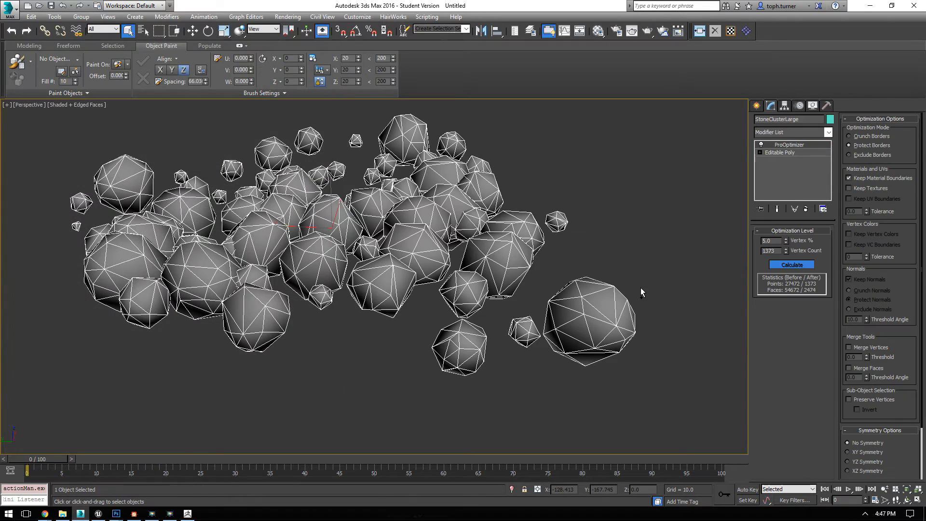
pyautogui.hotkey('ctrl', 'z')
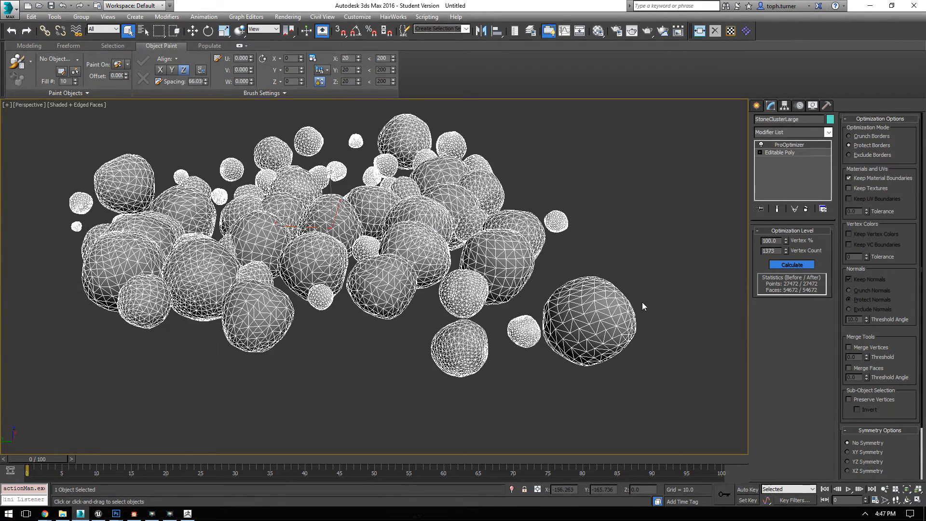
pyautogui.click(807, 209)
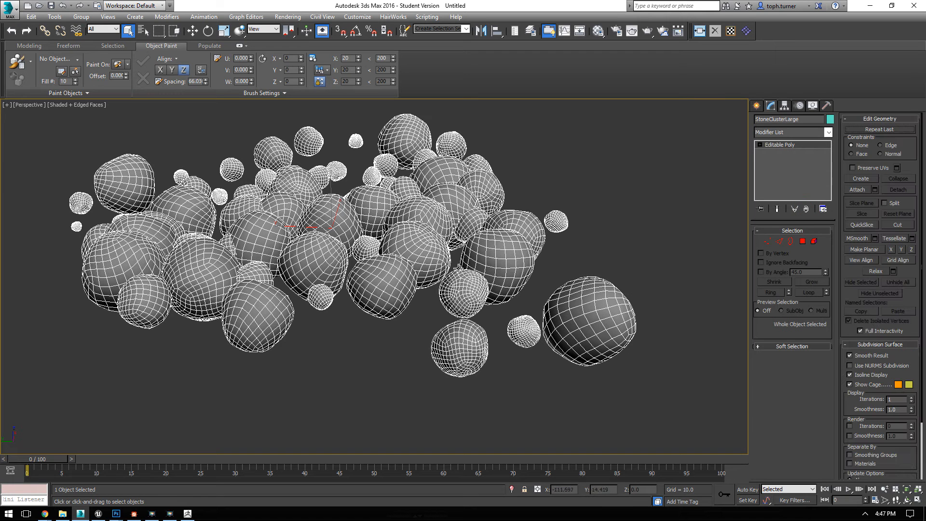
# Step: Clone StoneClusterLarge as an independent copy named StoneClusterLargeLOD1 and display the viewport in wireframe
pyautogui.rightClick(573, 202)
pyautogui.click(582, 248)
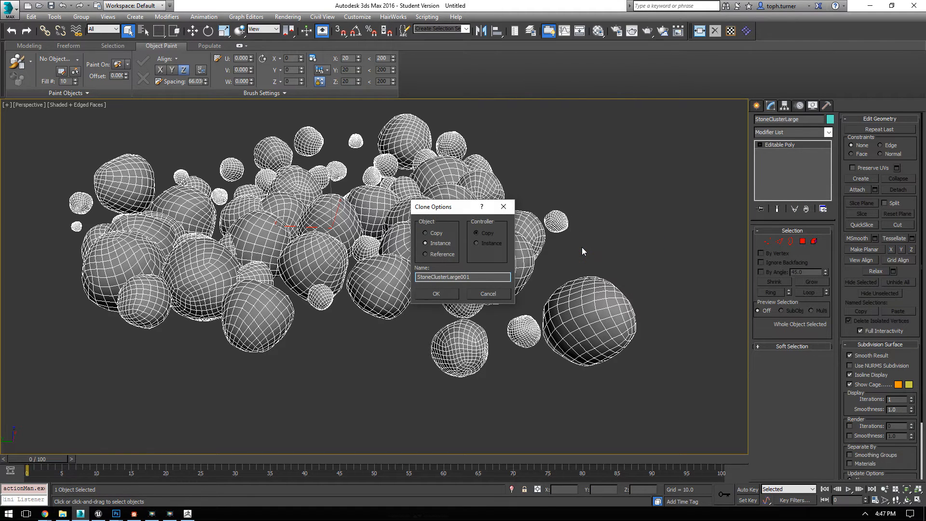
pyautogui.click(425, 233)
pyautogui.moveTo(446, 276); pyautogui.dragTo(569, 279)
pyautogui.write('LargeLOD1')
pyautogui.press('Return')
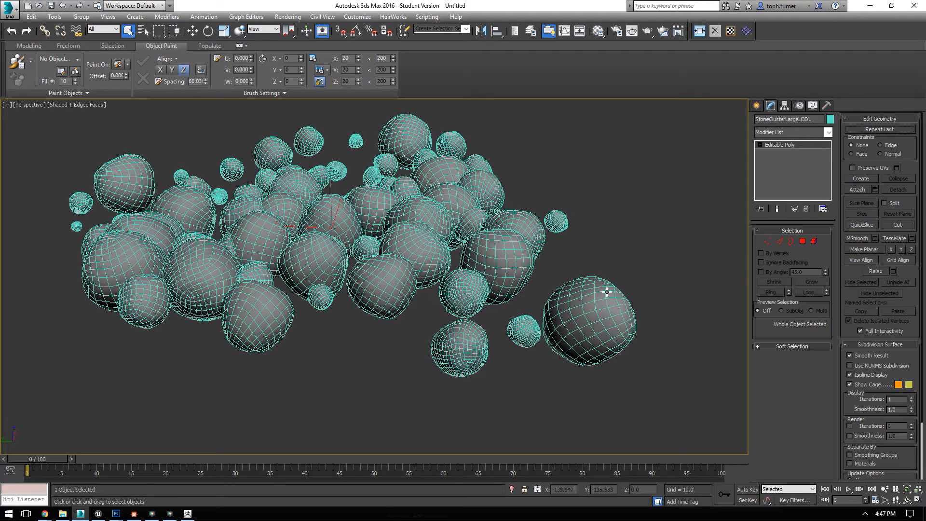
pyautogui.press('F3')
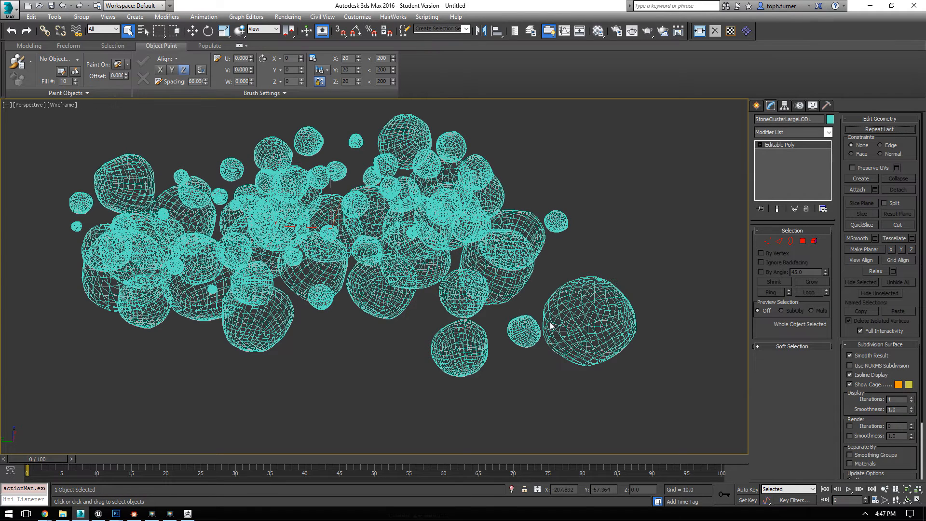
# Step: Apply a ProOptimizer modifier to StoneClusterLargeLOD1 and reduce its vertices to 5%
pyautogui.click(829, 132)
pyautogui.scroll(-10, 819, 298)
pyautogui.scroll(3, 811, 357)
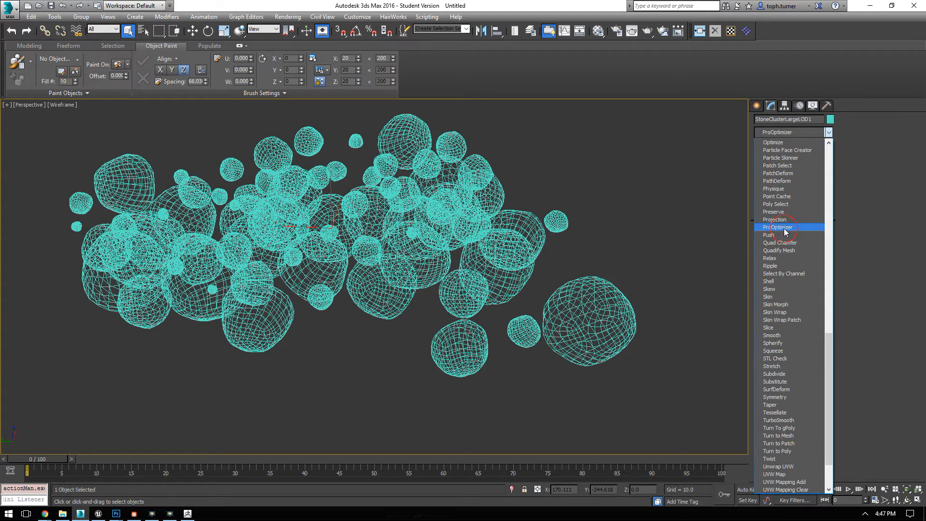
pyautogui.click(784, 229)
pyautogui.click(791, 264)
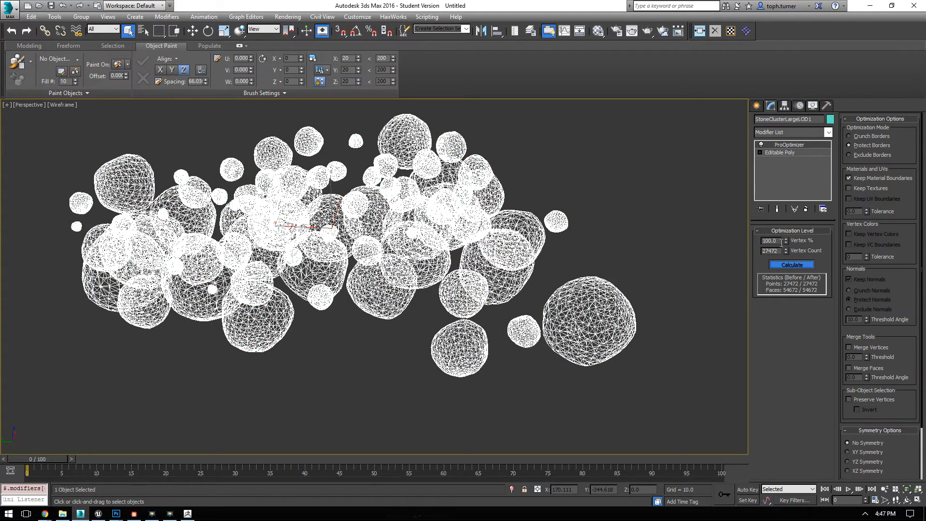
pyautogui.write('5')
pyautogui.press('Return')
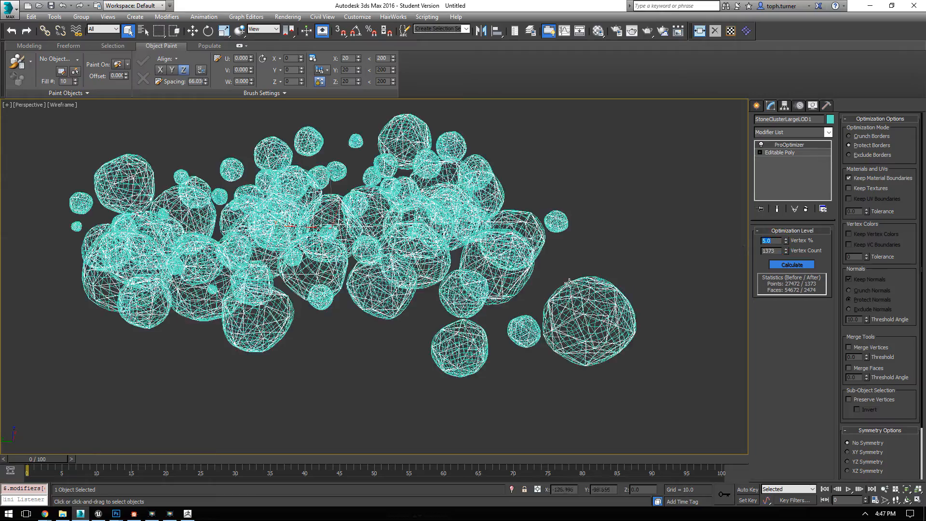
# Step: Collapse the optimized StoneClusterLargeLOD1 to an editable poly
pyautogui.scroll(6, 569, 281)
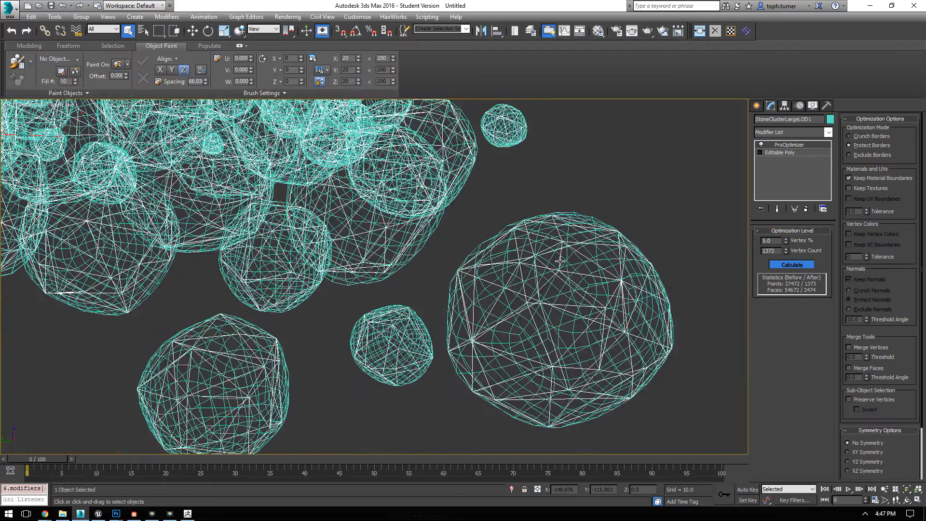
pyautogui.scroll(-6, 431, 236)
pyautogui.rightClick(505, 226)
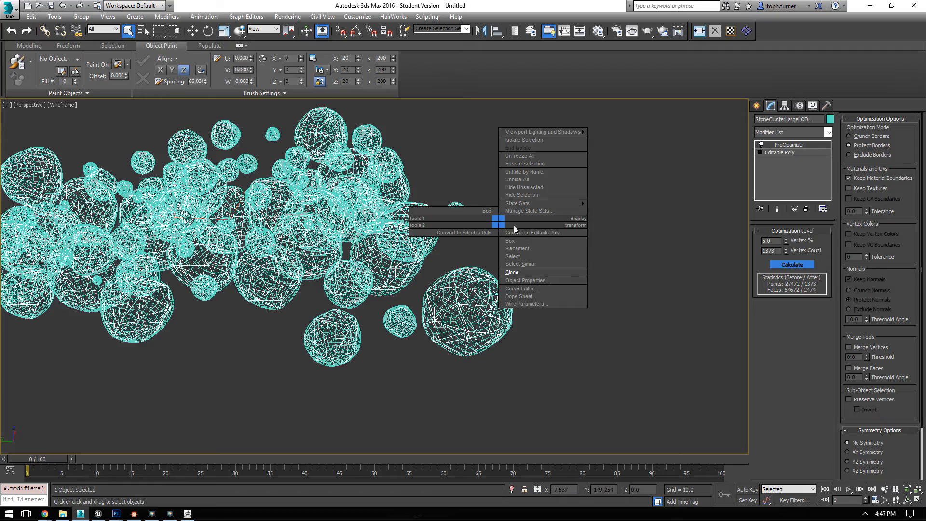
pyautogui.click(522, 234)
# Step: Select the original StoneClusterLarge and add a Projection modifier to it
pyautogui.keyDown('alt'); pyautogui.moveTo(464, 265); pyautogui.dragTo(505, 267, button='middle'); pyautogui.keyUp('alt')
pyautogui.scroll(6, 499, 304)
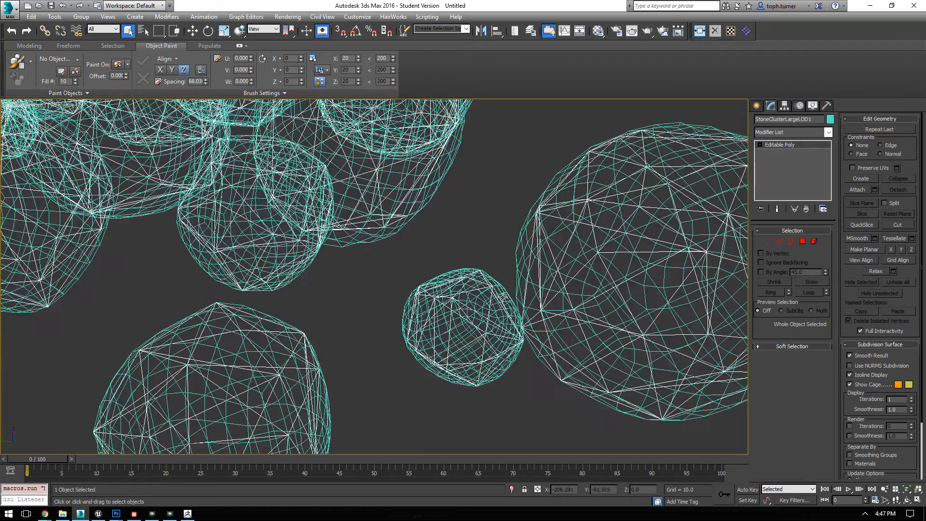
pyautogui.click(502, 285)
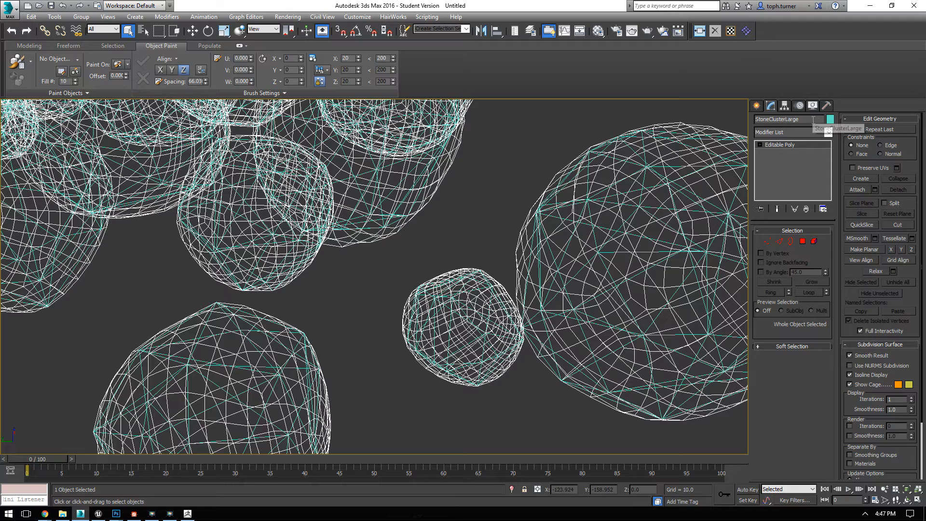
pyautogui.click(803, 133)
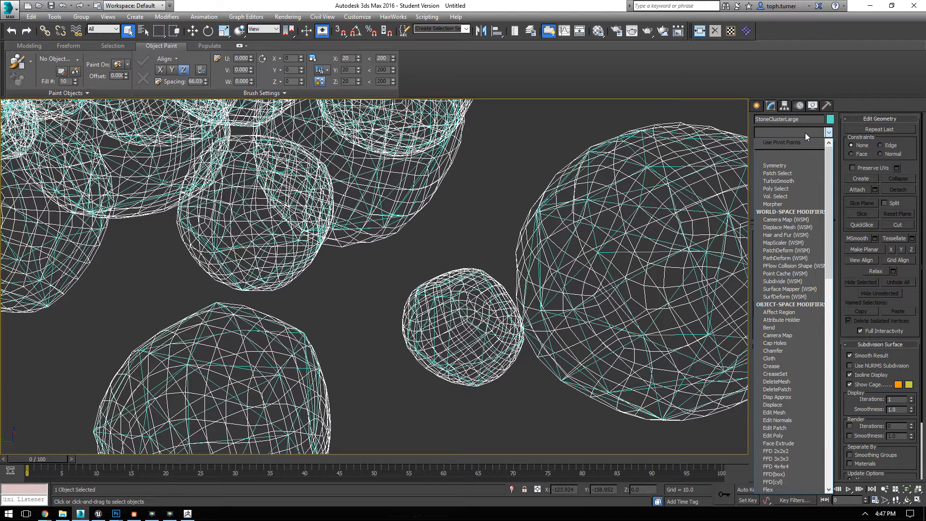
pyautogui.write('pro')
pyautogui.click(772, 165)
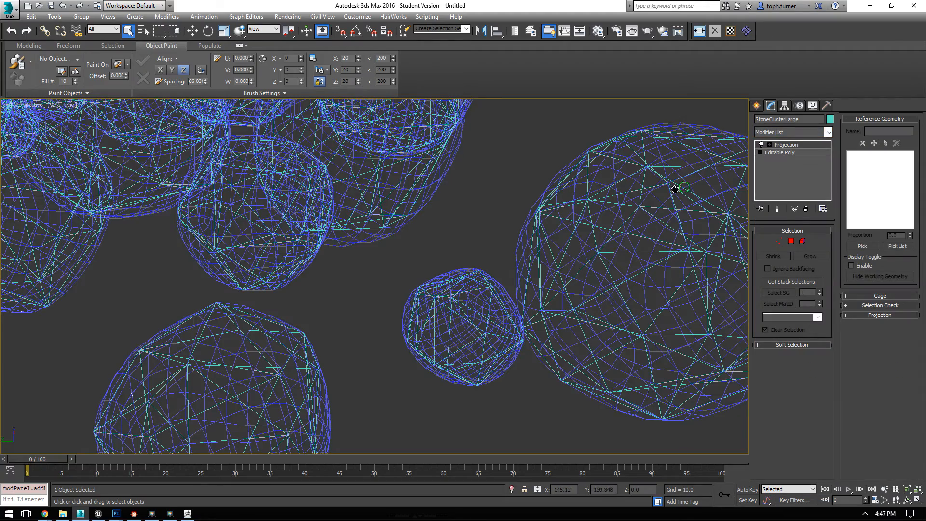
pyautogui.scroll(-8, 490, 217)
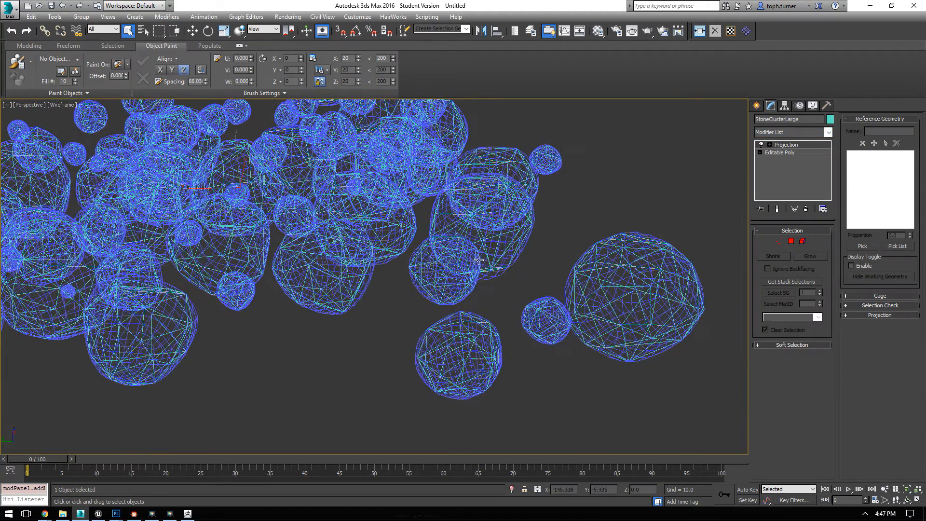
# Step: Add StoneClusterLargeLOD1 as the reference geometry of the Projection modifier
pyautogui.click(852, 296)
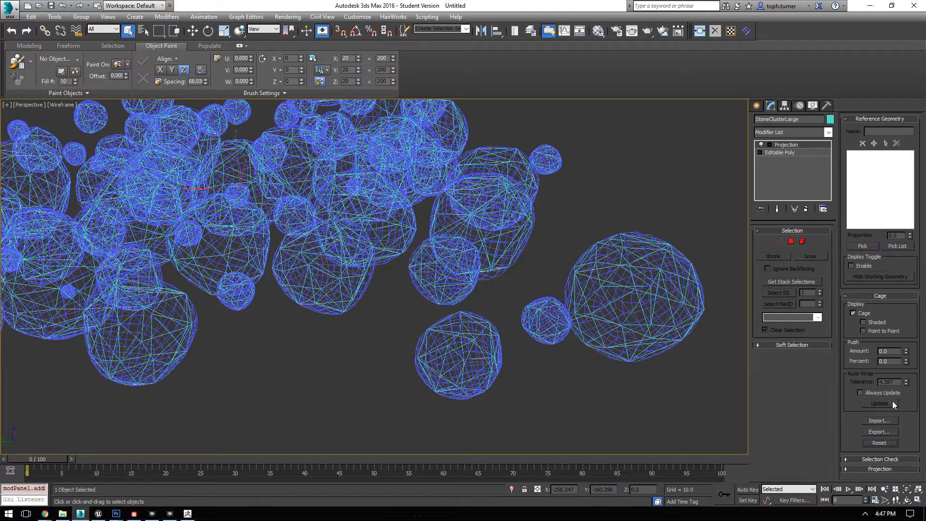
pyautogui.click(862, 247)
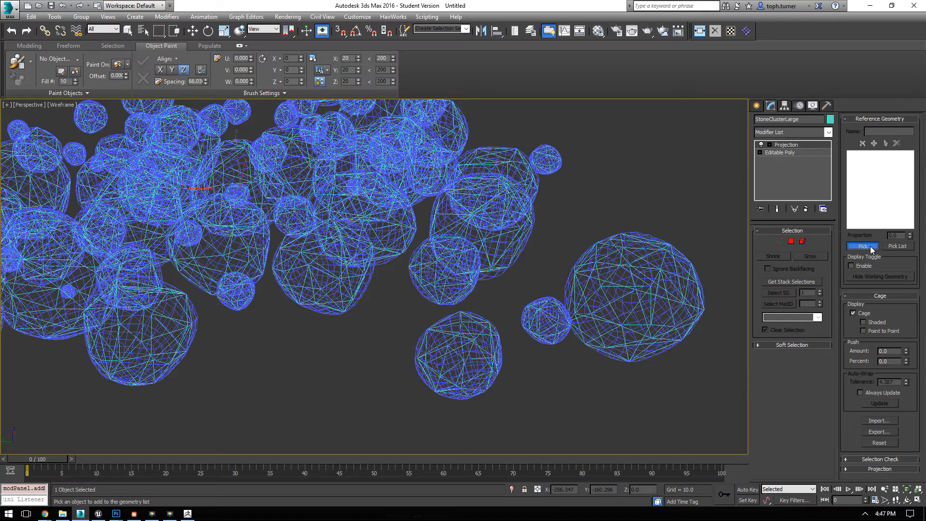
pyautogui.click(594, 270)
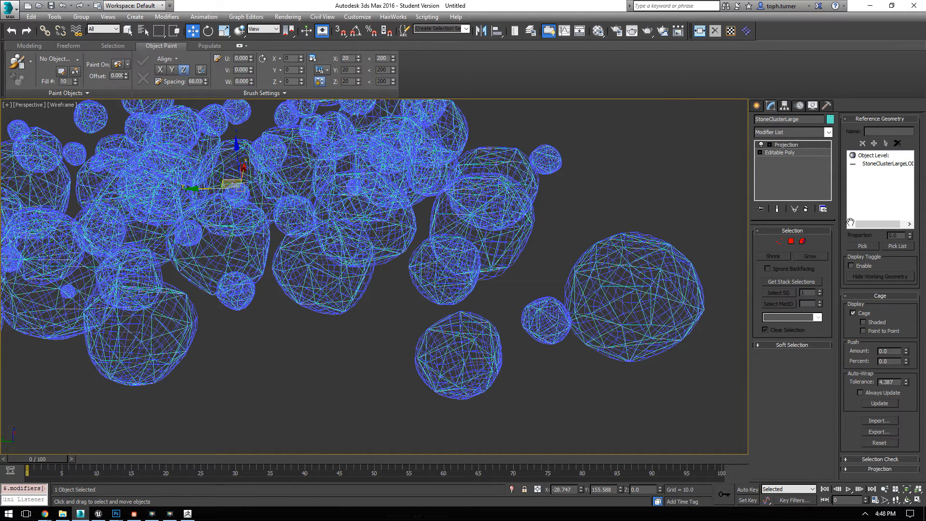
# Step: Add a Project Mapping projection using map channel 1 and project StoneClusterLarge's UVs onto the LOD mesh
pyautogui.click(855, 469)
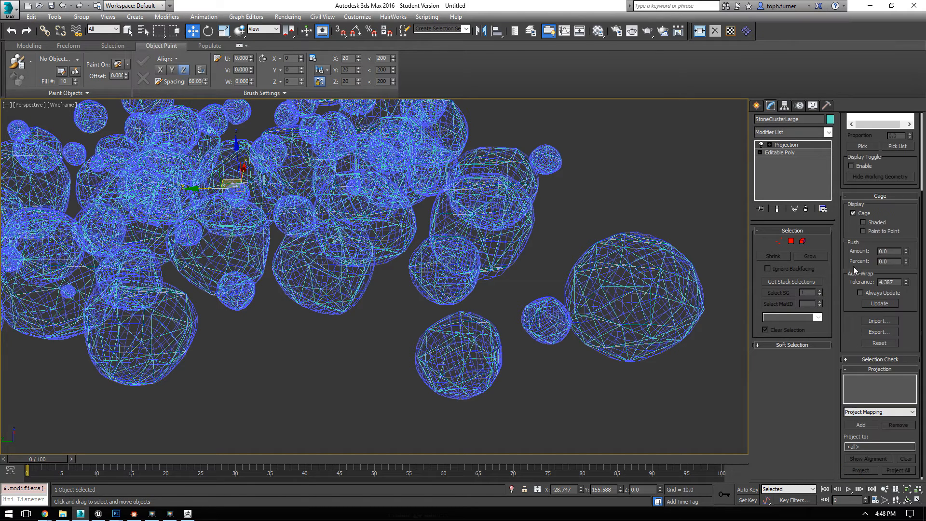
pyautogui.click(861, 414)
pyautogui.click(863, 417)
pyautogui.click(865, 423)
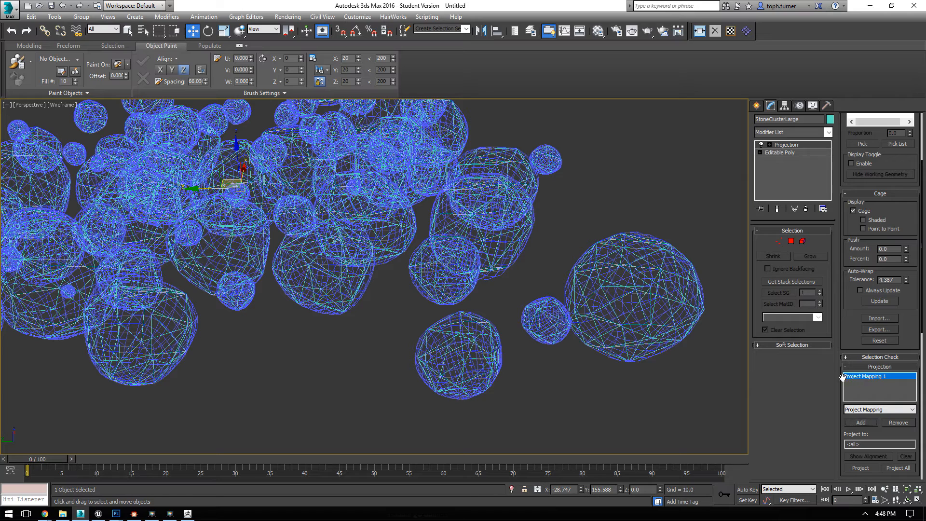
pyautogui.moveTo(889, 431); pyautogui.dragTo(884, 200)
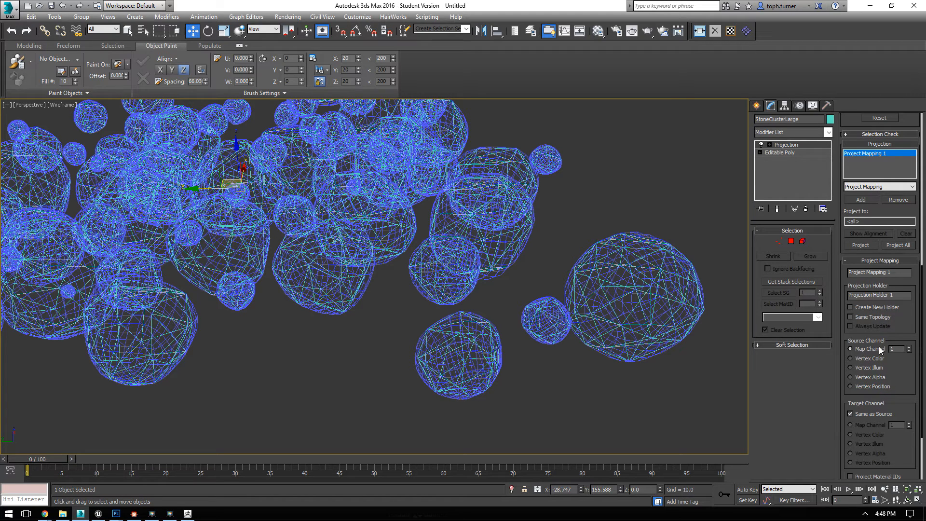
pyautogui.click(863, 246)
# Step: Select StoneClusterLargeLOD1, add an Unwrap UVW modifier and inspect the projected UV layout in the UV editor
pyautogui.click(583, 289)
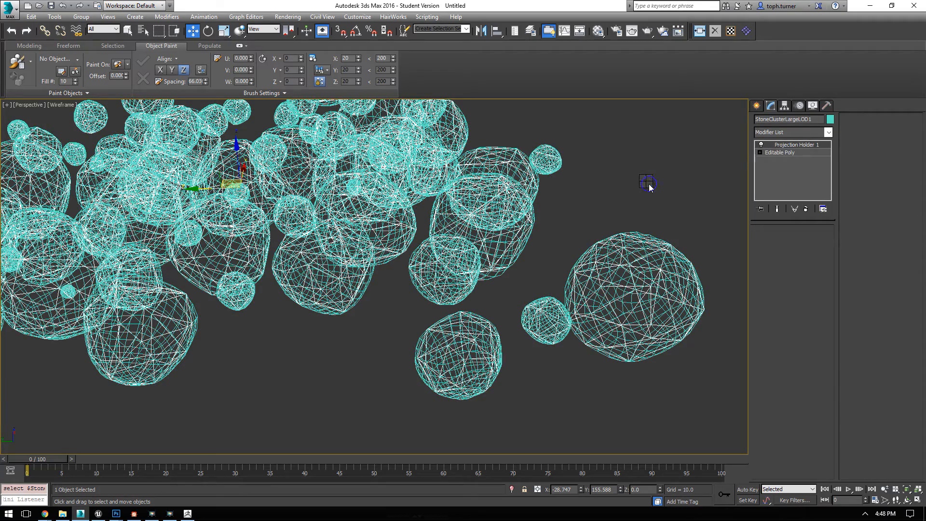
pyautogui.rightClick(647, 183)
pyautogui.click(759, 42)
pyautogui.click(731, 33)
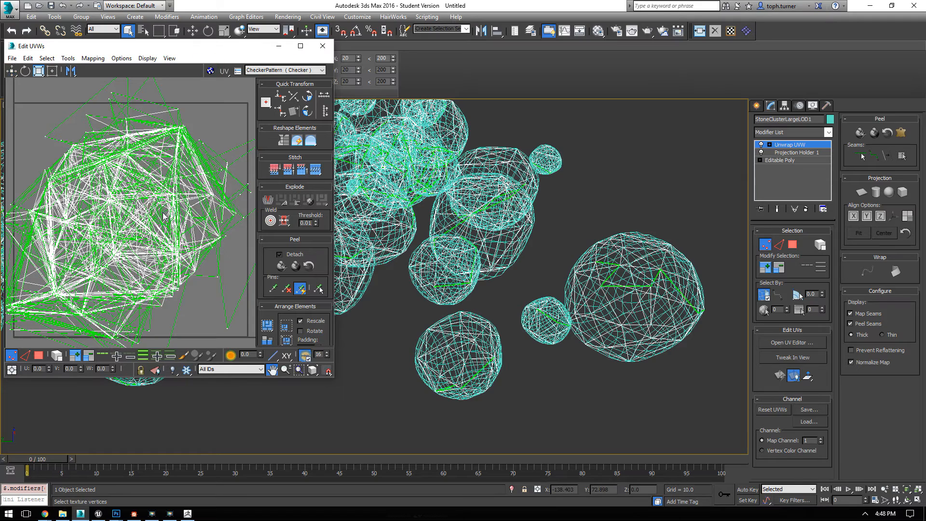
pyautogui.scroll(-4, 163, 217)
pyautogui.scroll(5, 175, 218)
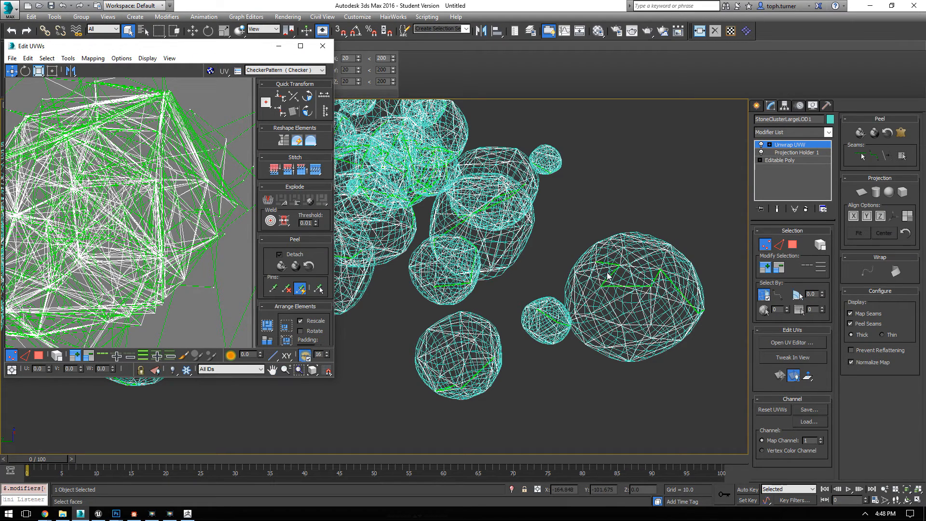
pyautogui.scroll(-3, 212, 191)
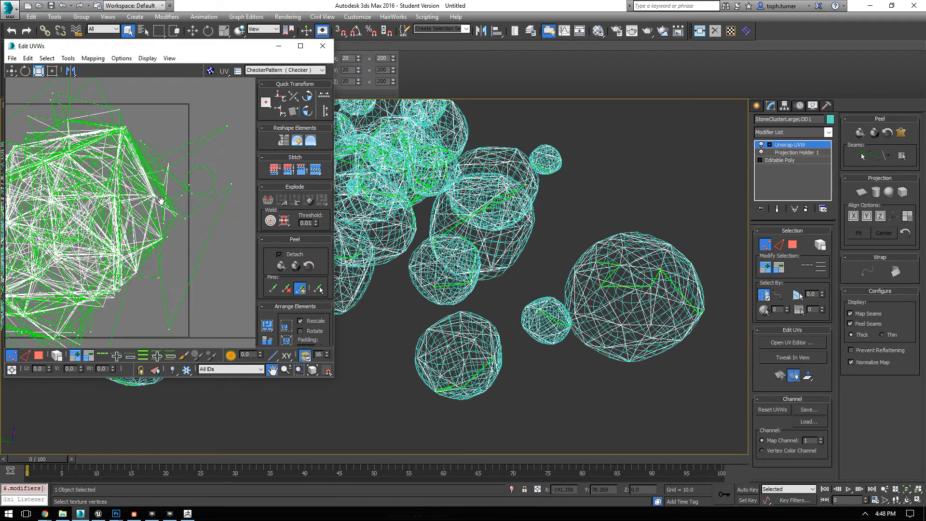
# Step: Move the stray UV vertices inward toward the main shell, and collapse StoneClusterLargeLOD1 to an editable poly
pyautogui.moveTo(207, 153); pyautogui.dragTo(145, 181)
pyautogui.click(201, 194)
pyautogui.moveTo(200, 194); pyautogui.dragTo(151, 218)
pyautogui.moveTo(167, 275); pyautogui.dragTo(144, 244)
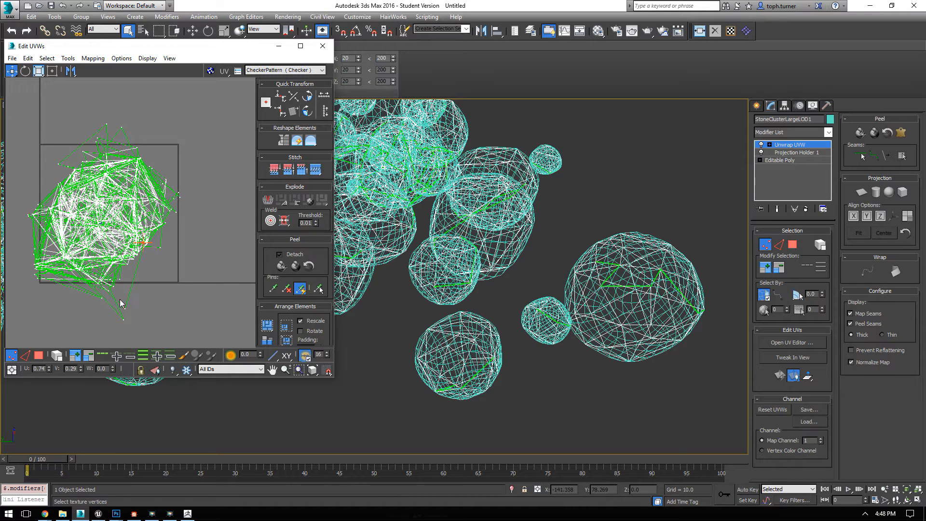
pyautogui.moveTo(124, 317); pyautogui.dragTo(99, 239)
pyautogui.moveTo(83, 107)
pyautogui.mouseDown()
pyautogui.moveTo(129, 139)
pyautogui.moveTo(119, 169)
pyautogui.mouseUp()
pyautogui.rightClick(653, 188)
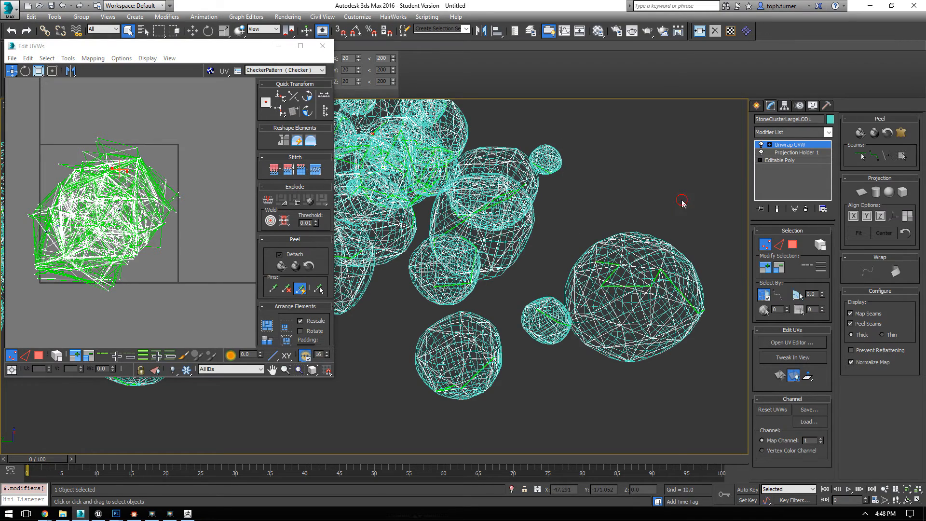
pyautogui.click(684, 201)
# Step: Export the selected StoneClusterLargeLOD1 as FBX to the RCC folder, overwriting its previous export
pyautogui.click(11, 7)
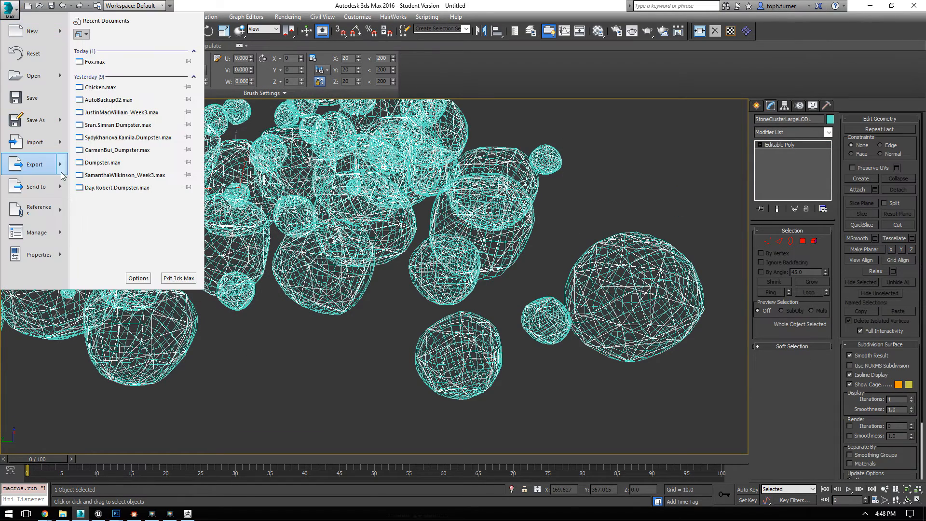
pyautogui.moveTo(35, 164)
pyautogui.click(125, 93)
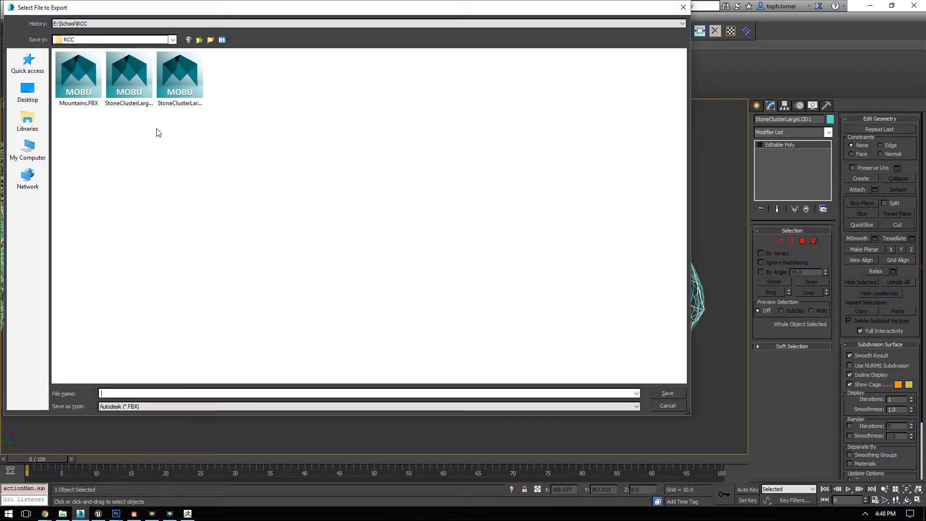
pyautogui.click(180, 81)
pyautogui.doubleClick(180, 81)
pyautogui.click(507, 296)
pyautogui.click(622, 458)
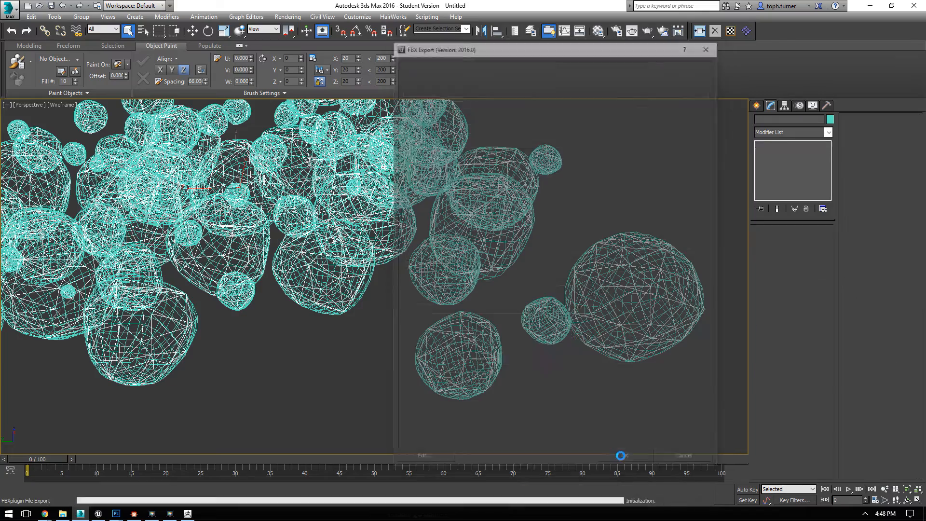
# Step: Switch to Unreal Editor and open the StoneClusterLarge static mesh in a maximized mesh editor
pyautogui.click(98, 513)
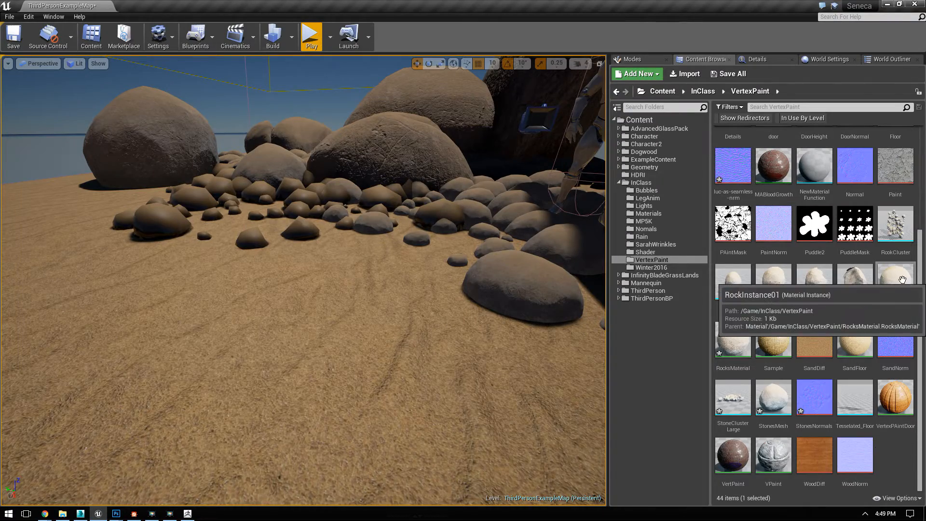
pyautogui.doubleClick(887, 302)
pyautogui.click(633, 22)
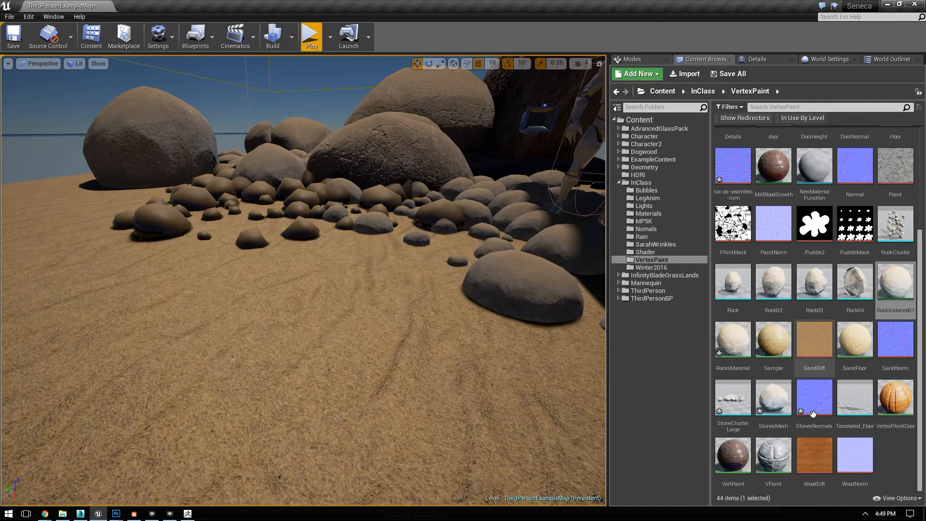
pyautogui.doubleClick(732, 396)
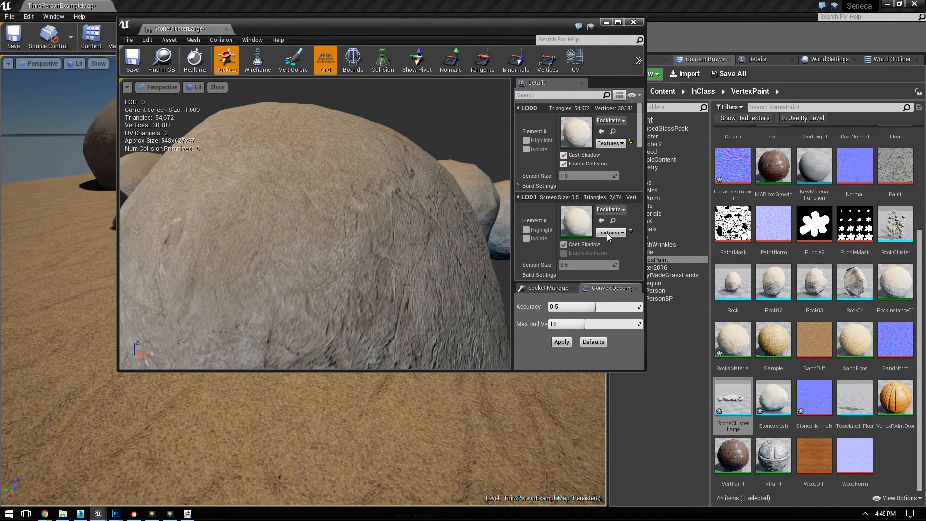
pyautogui.click(618, 22)
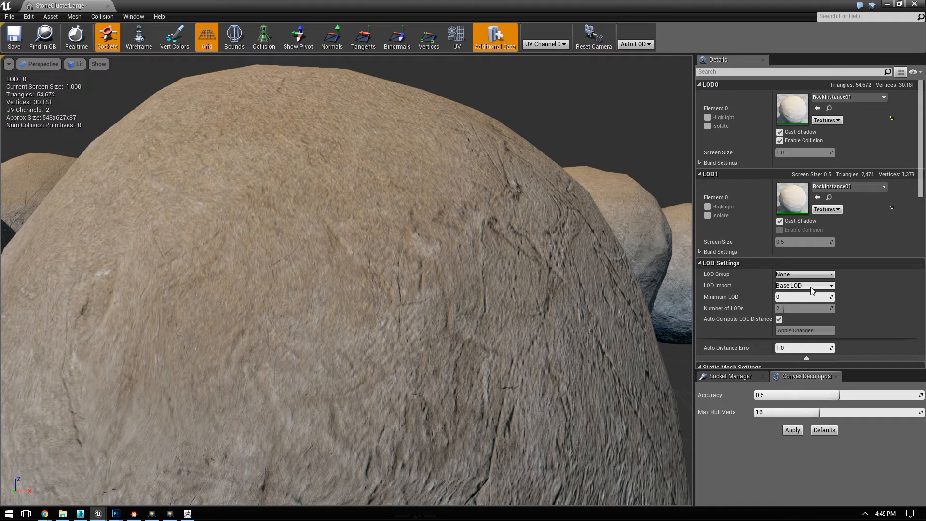
# Step: Reimport LOD level 1 of StoneClusterLarge from the newly exported FBX file
pyautogui.scroll(-3, 812, 289)
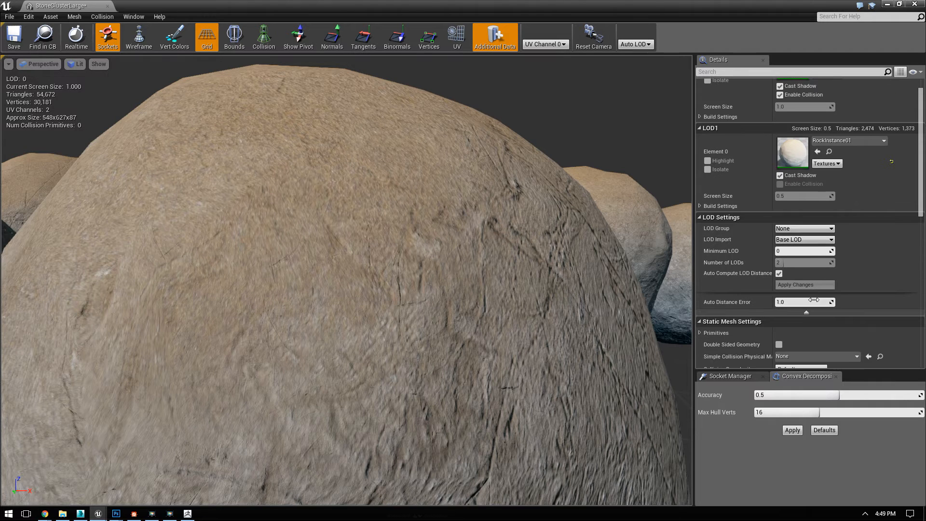
pyautogui.click(811, 239)
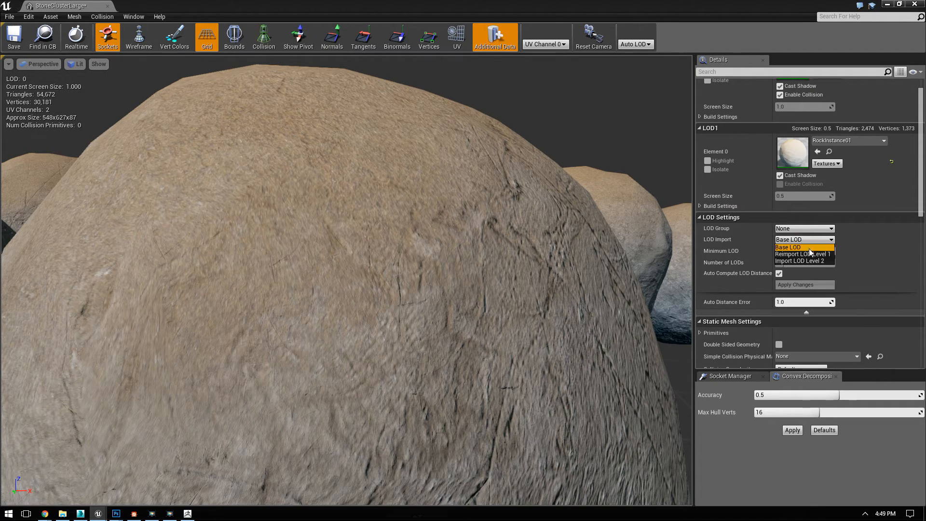
pyautogui.click(820, 254)
pyautogui.doubleClick(394, 97)
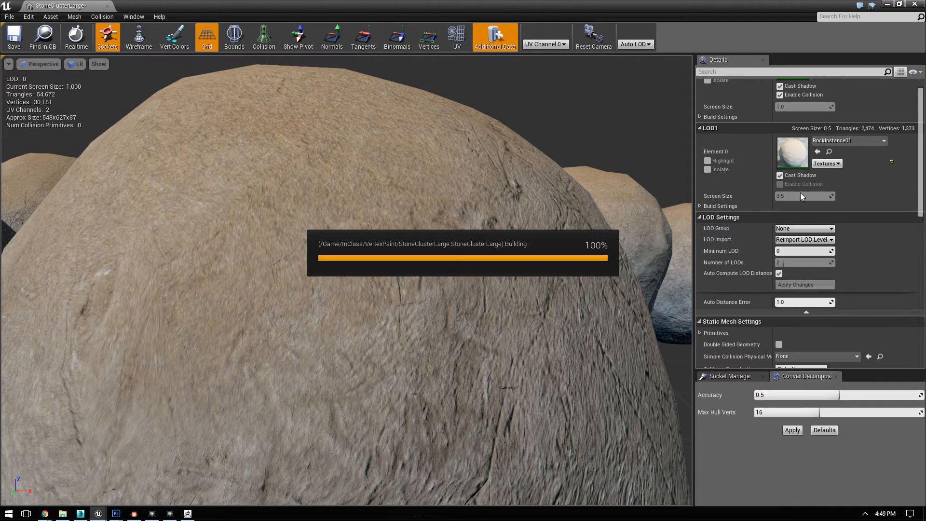
# Step: Assign the RockInstance01 material to LOD1 of StoneClusterLarge
pyautogui.moveTo(765, 6); pyautogui.dragTo(488, 31)
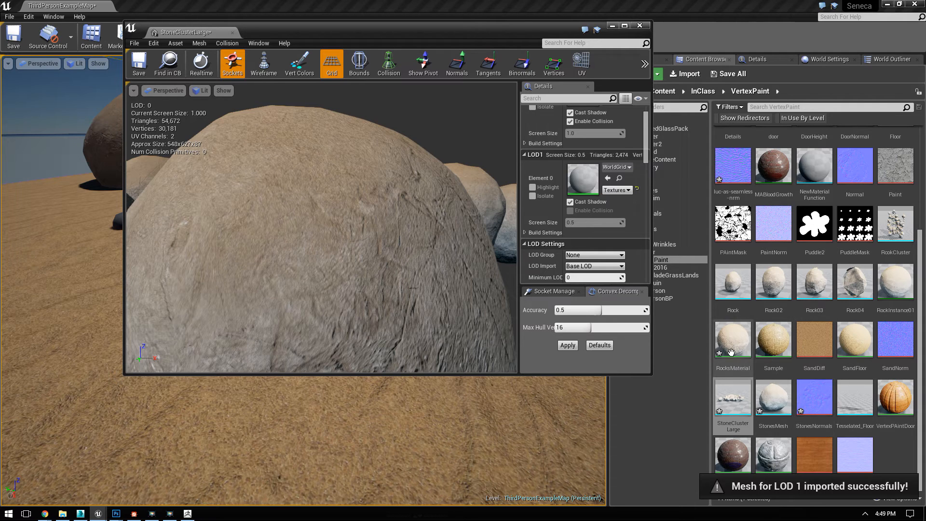
pyautogui.click(895, 284)
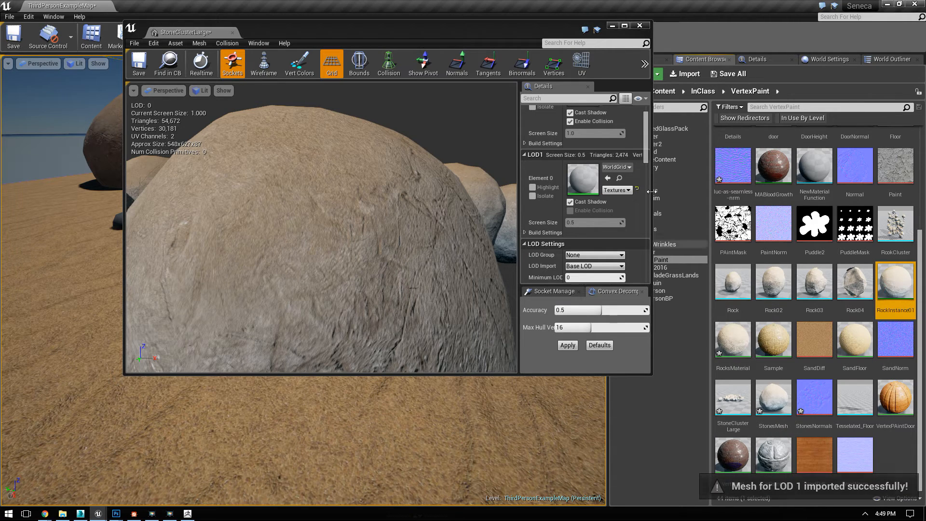
pyautogui.click(608, 178)
# Step: Examine the updated stone clusters in the level from different distances, and reopen the StoneClusterLarge mesh
pyautogui.click(600, 108)
pyautogui.moveTo(370, 277); pyautogui.dragTo(415, 260)
pyautogui.moveTo(414, 260); pyautogui.dragTo(361, 242, button='middle')
pyautogui.moveTo(361, 241); pyautogui.dragTo(381, 135)
pyautogui.moveTo(103, 115); pyautogui.dragTo(102, 176)
pyautogui.moveTo(102, 177); pyautogui.dragTo(127, 161, button='middle')
pyautogui.doubleClick(733, 397)
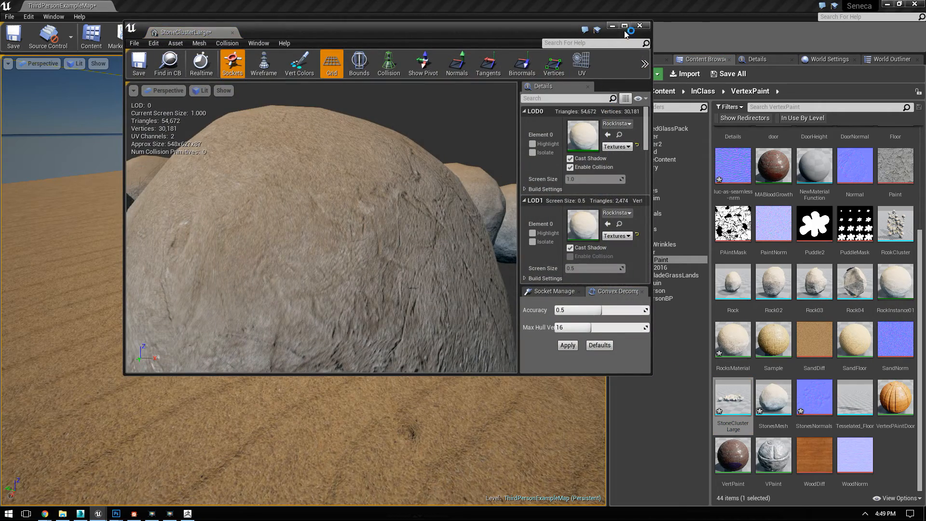
# Step: Try an Auto Distance Error of 2.632 in the StoneClusterLarge LOD settings, and restore it to 1.0
pyautogui.click(624, 25)
pyautogui.moveTo(497, 265)
pyautogui.mouseDown(button='right')
pyautogui.moveTo(492, 300)
pyautogui.moveTo(495, 264)
pyautogui.mouseUp(button='right')
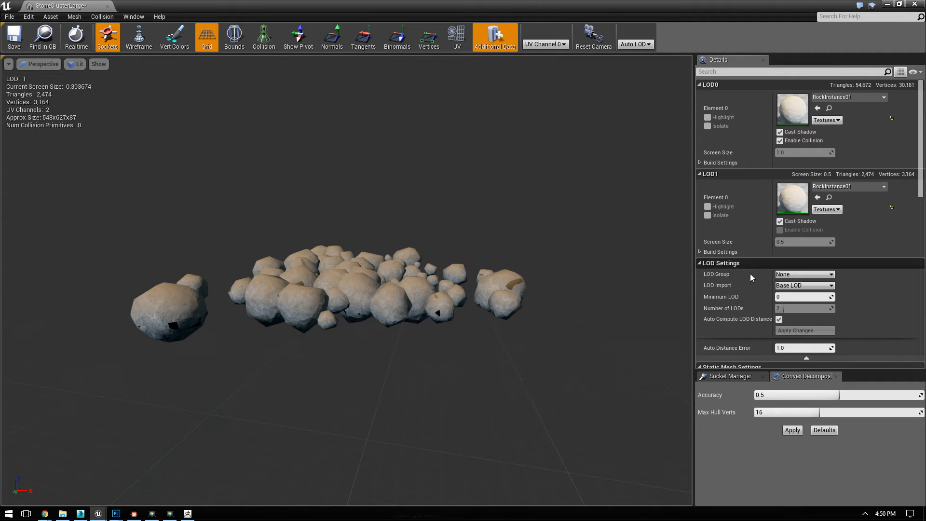
pyautogui.scroll(-3, 758, 290)
pyautogui.click(823, 288)
pyautogui.moveTo(513, 271); pyautogui.dragTo(513, 271, button='right')
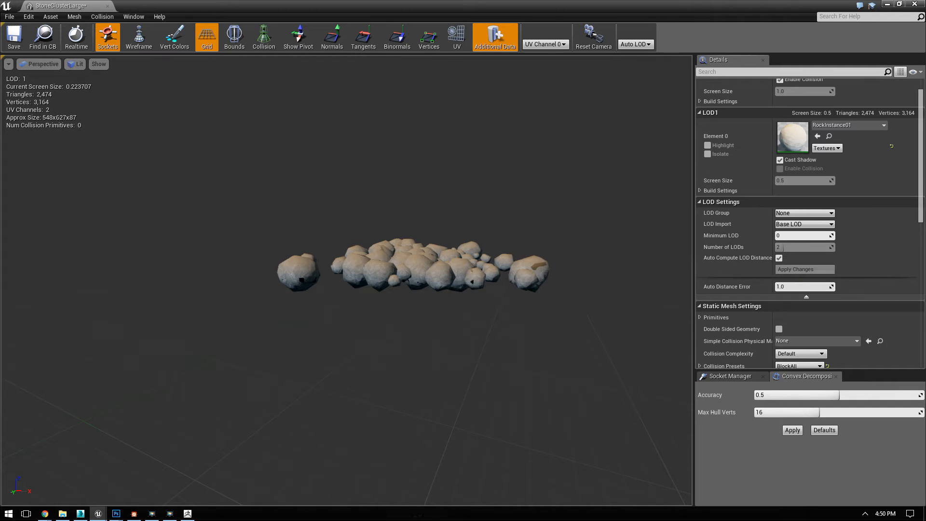
pyautogui.moveTo(513, 271); pyautogui.dragTo(500, 335)
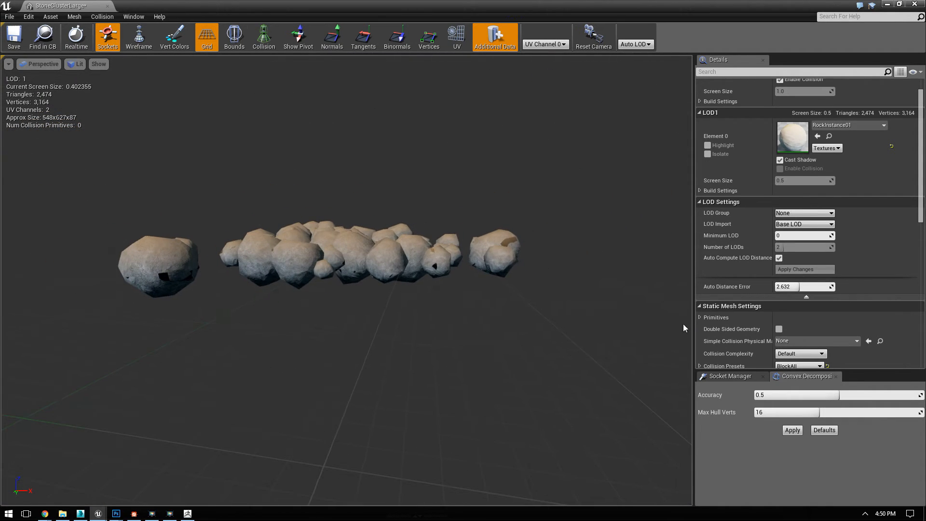
pyautogui.click(806, 297)
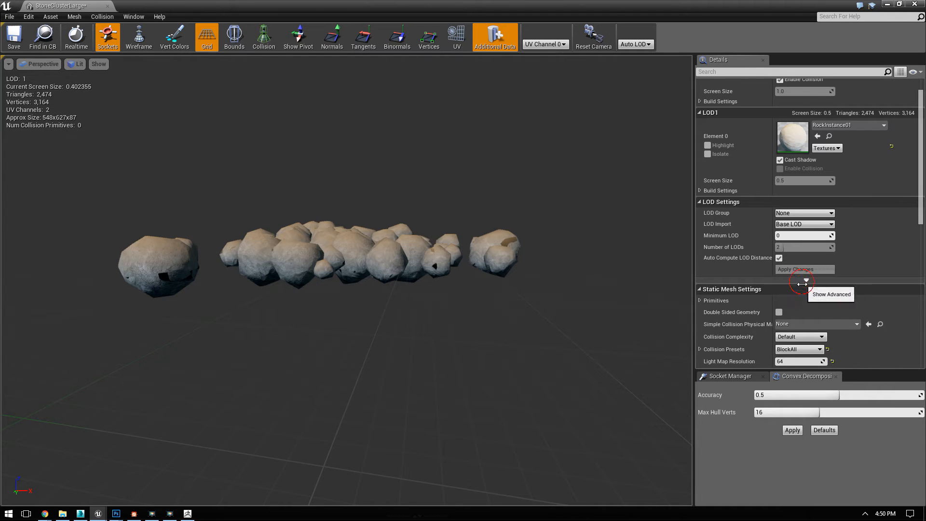
pyautogui.click(803, 281)
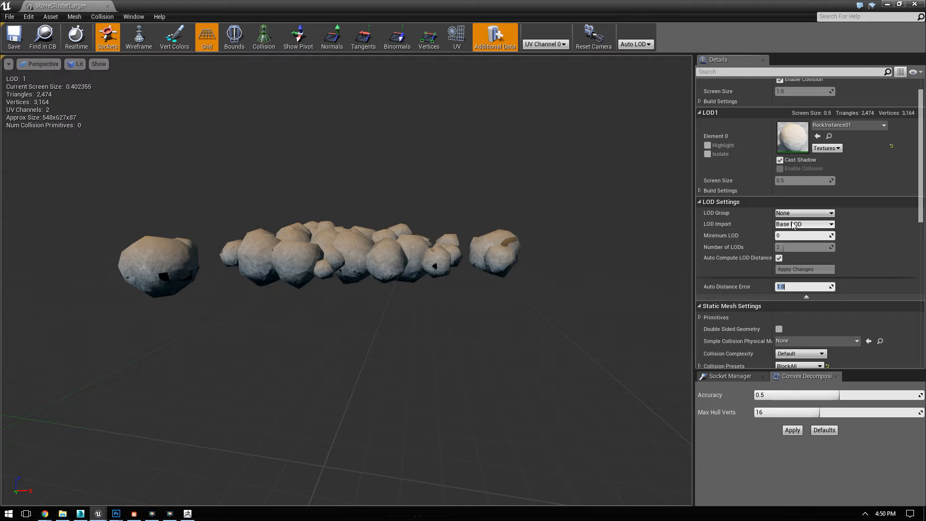
# Step: Review the build settings of LOD0 and LOD1, and collapse both LOD sections
pyautogui.scroll(3, 854, 246)
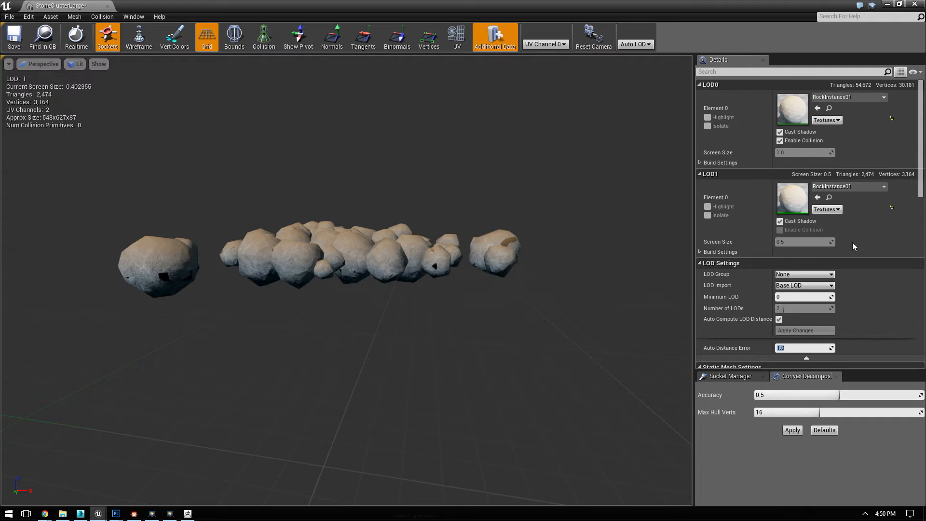
pyautogui.click(700, 163)
pyautogui.click(700, 163)
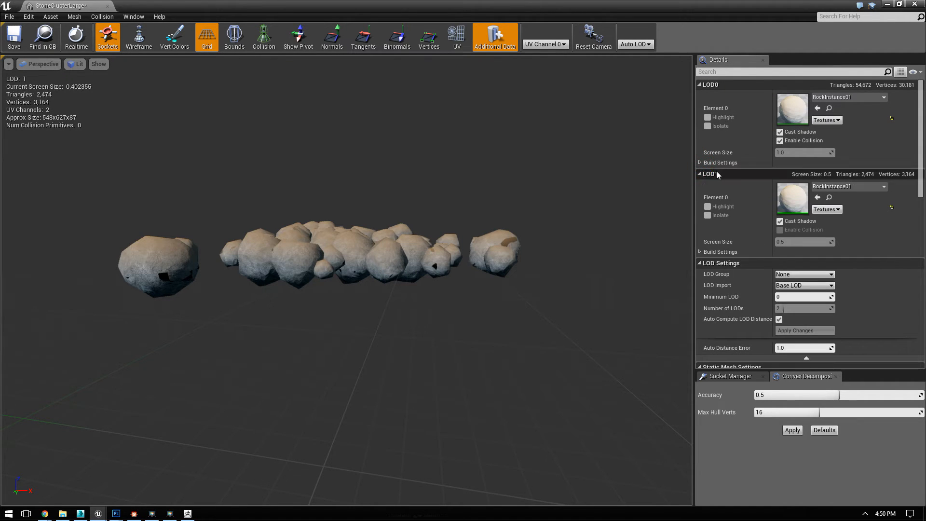
pyautogui.click(700, 252)
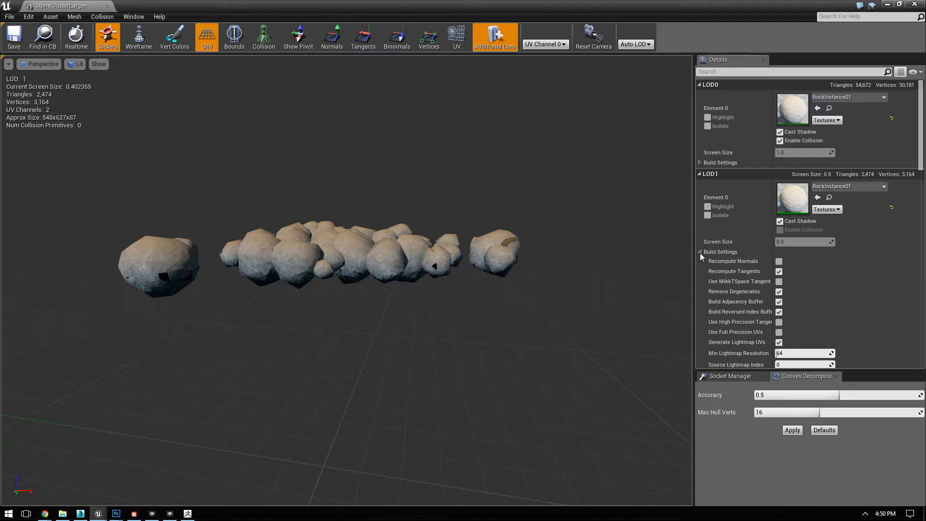
pyautogui.click(700, 252)
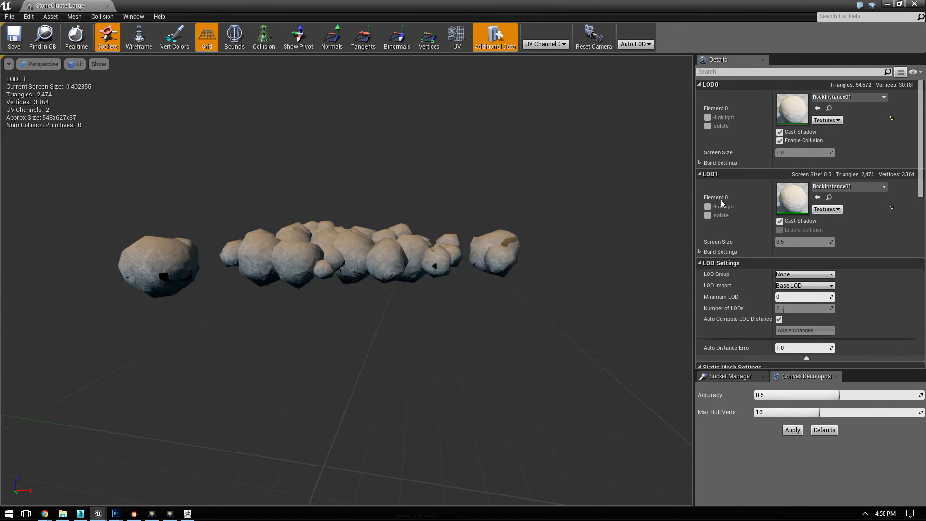
pyautogui.click(699, 173)
pyautogui.click(699, 84)
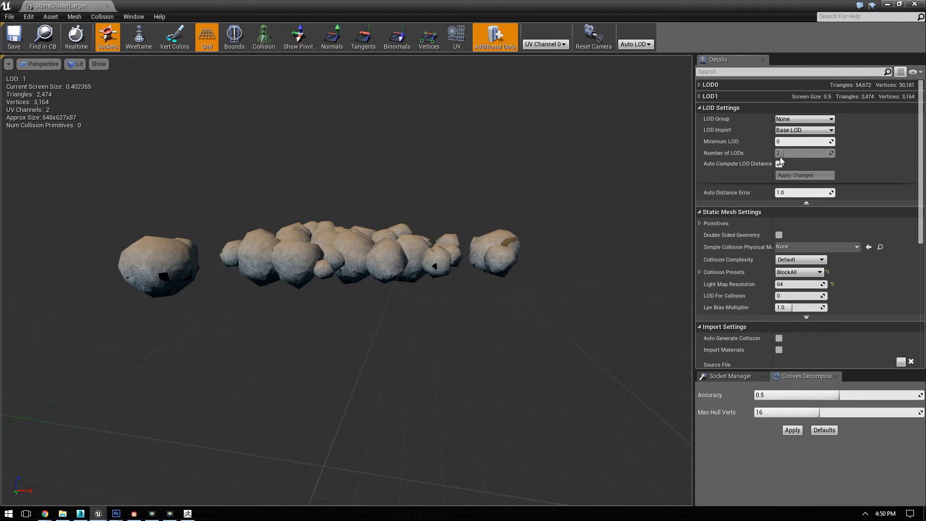
# Step: Try a Minimum LOD of 1 while viewing the stones up close, and restore the value to 0
pyautogui.click(785, 141)
pyautogui.click(830, 141)
pyautogui.moveTo(829, 140); pyautogui.dragTo(842, 140)
pyautogui.moveTo(439, 298); pyautogui.dragTo(438, 186)
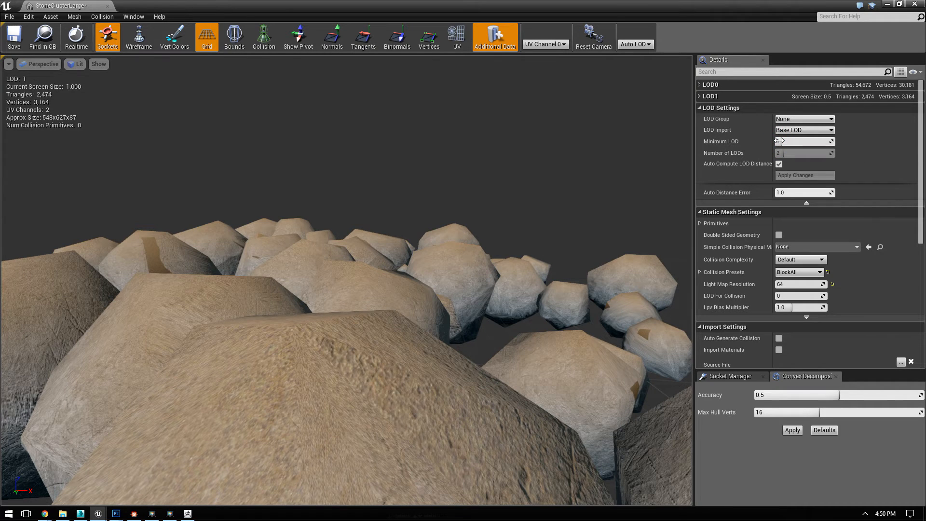
pyautogui.moveTo(803, 141); pyautogui.dragTo(793, 141)
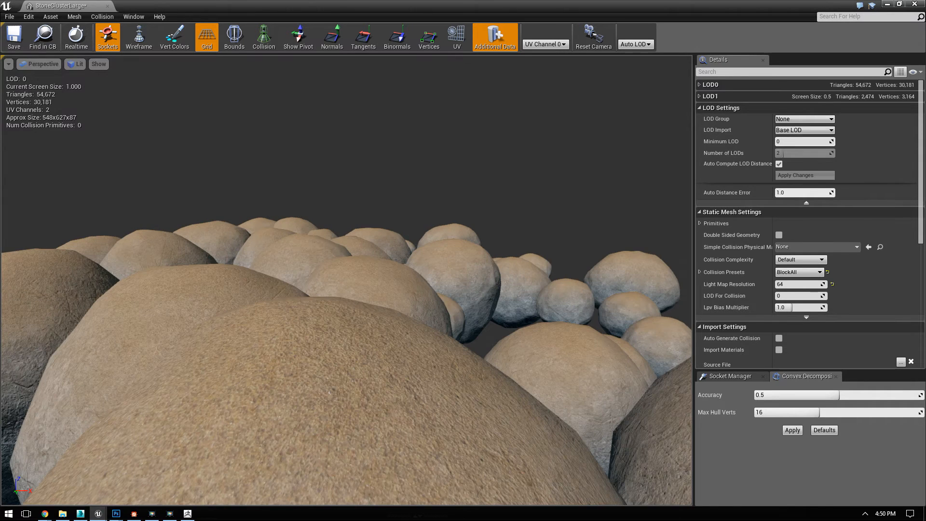
# Step: Check the LOD Import options and compare the stone cluster's detail and triangle count at near and far distances
pyautogui.click(812, 131)
pyautogui.click(808, 138)
pyautogui.moveTo(532, 223); pyautogui.dragTo(523, 239)
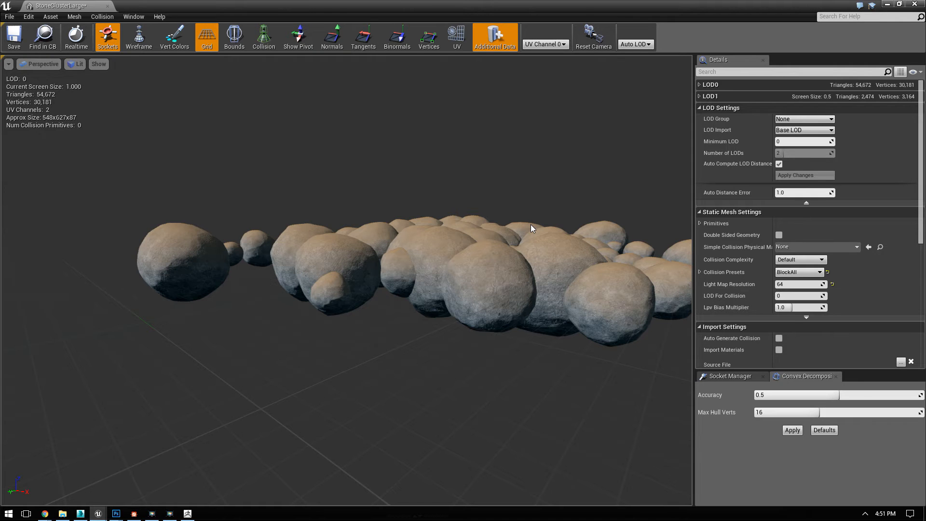
pyautogui.moveTo(501, 229); pyautogui.dragTo(518, 198)
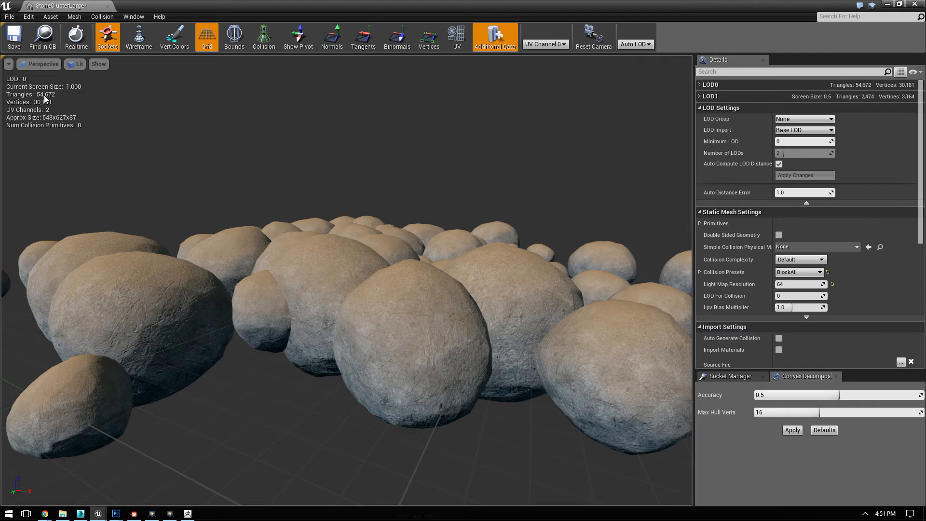
pyautogui.moveTo(97, 113); pyautogui.dragTo(99, 279)
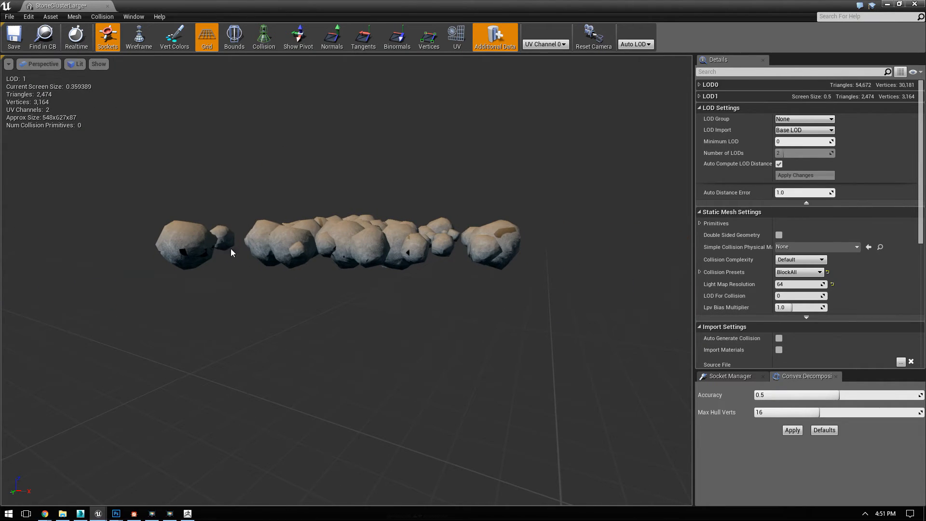
pyautogui.moveTo(319, 261); pyautogui.dragTo(317, 234)
pyautogui.moveTo(305, 311); pyautogui.dragTo(268, 250)
pyautogui.moveTo(269, 250); pyautogui.dragTo(279, 270, button='right')
pyautogui.moveTo(280, 270); pyautogui.dragTo(313, 232)
pyautogui.moveTo(502, 195); pyautogui.dragTo(502, 226)
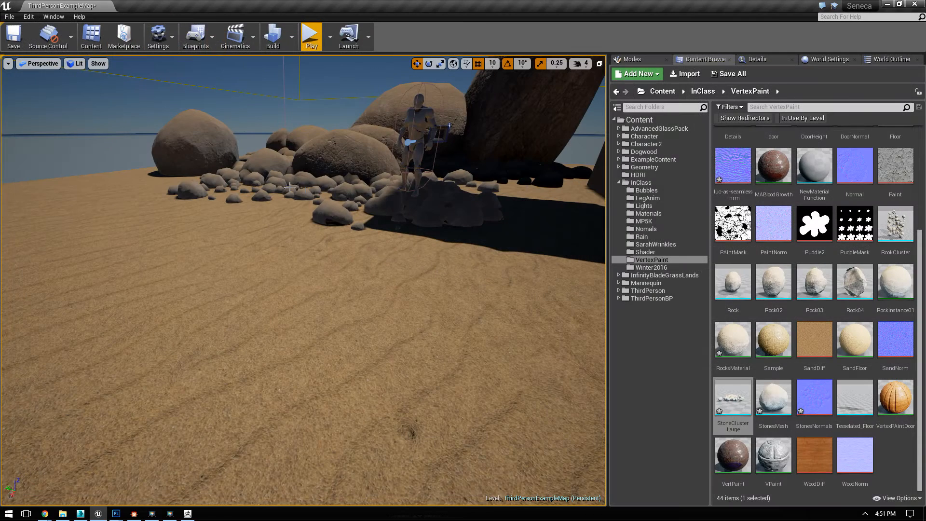
# Step: Return to the level editor, select the StoneClusterLarge instance among the rocks, and show its details
pyautogui.hotkey('ctrl', 'z')
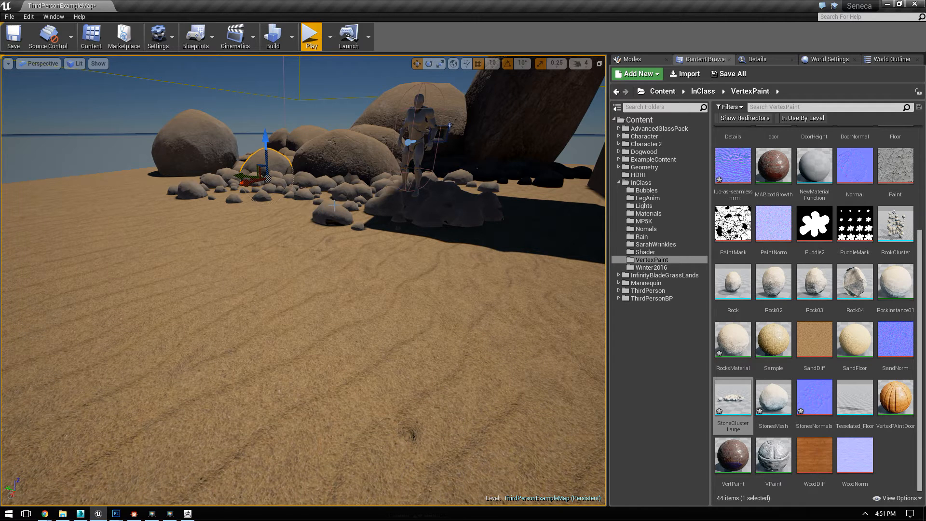
pyautogui.click(334, 206)
pyautogui.click(258, 197)
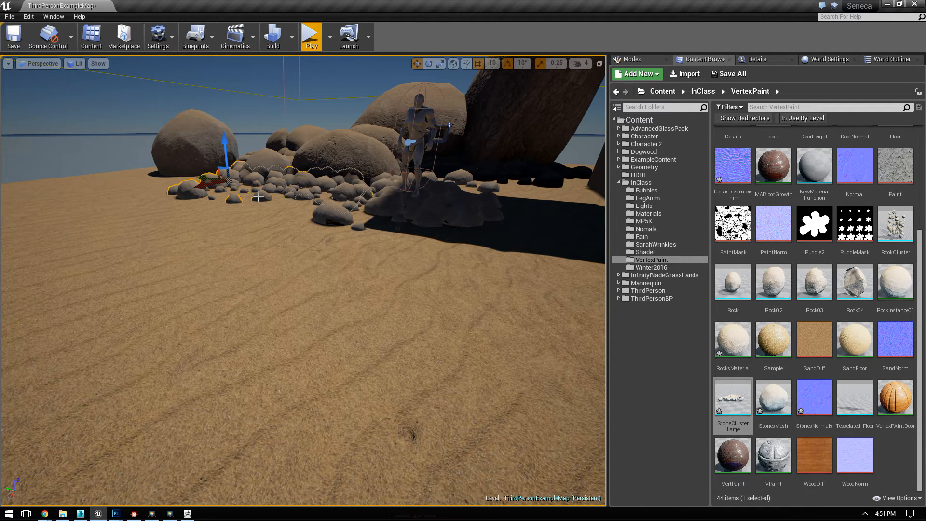
pyautogui.click(757, 59)
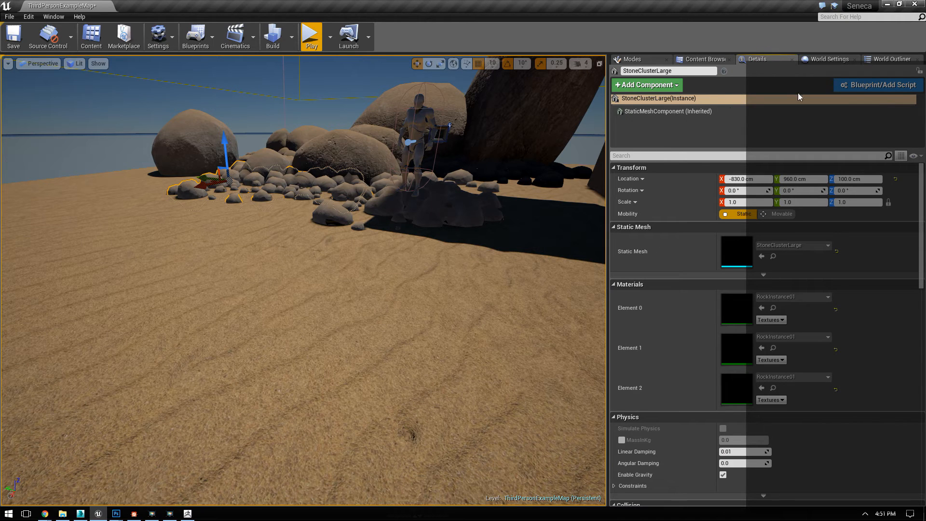
pyautogui.moveTo(783, 77); pyautogui.dragTo(747, 62)
# Step: Look through the selected cluster's properties, collapsing the Static Mesh, Materials, Physics, Collision and Lighting categories
pyautogui.scroll(-3, 681, 309)
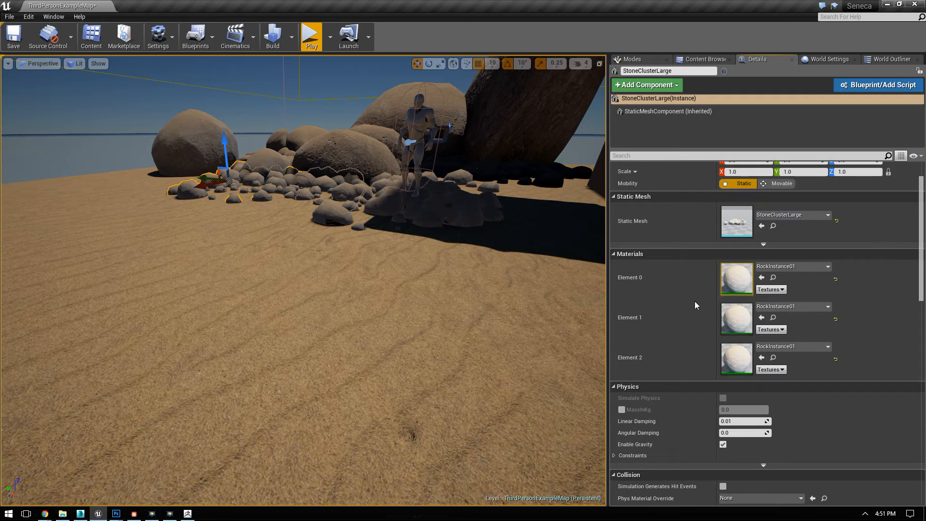
pyautogui.scroll(-6, 685, 304)
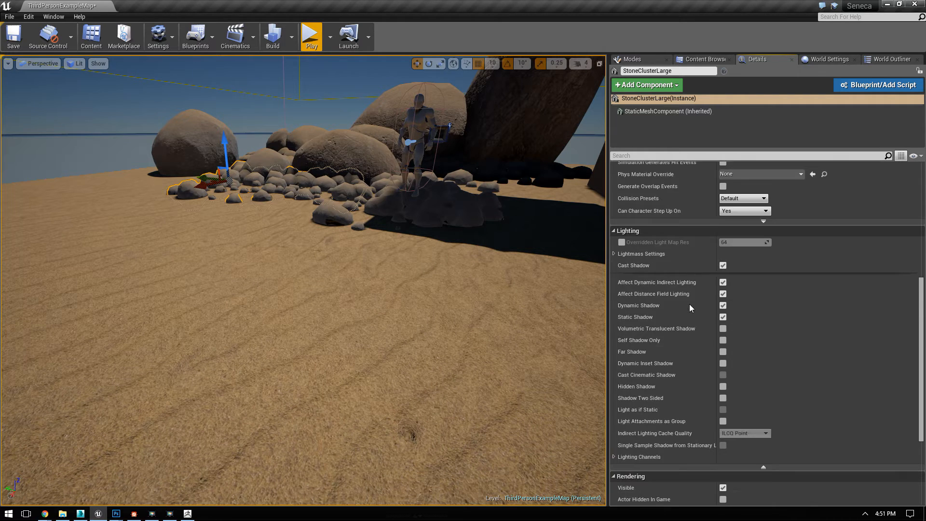
pyautogui.scroll(-3, 693, 298)
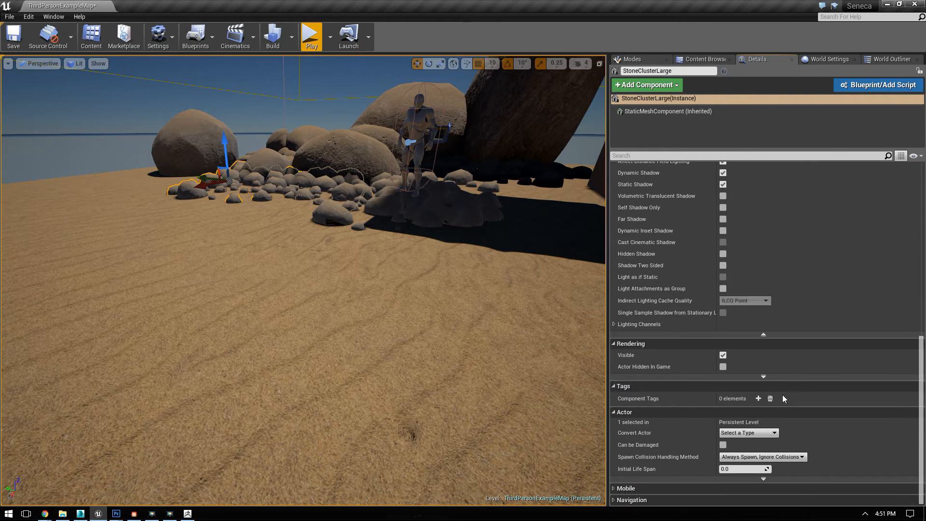
pyautogui.scroll(10, 725, 360)
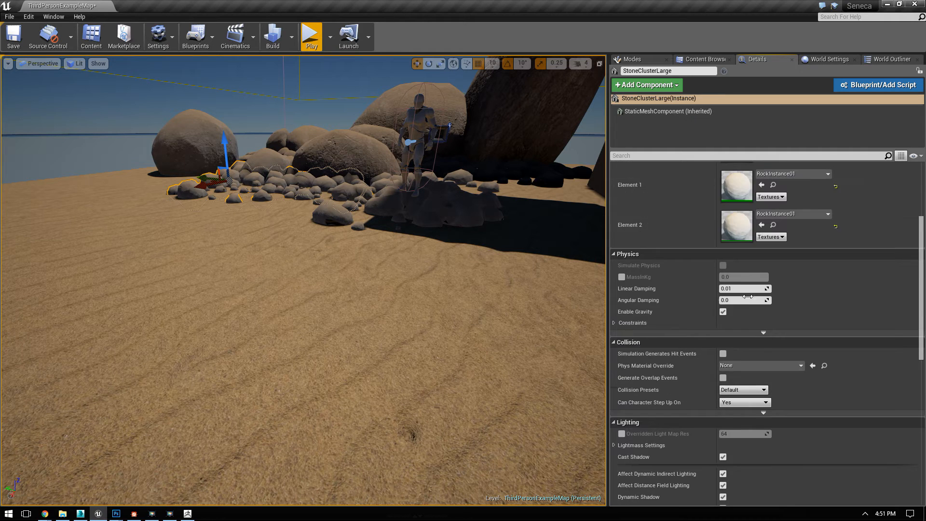
pyautogui.click(629, 228)
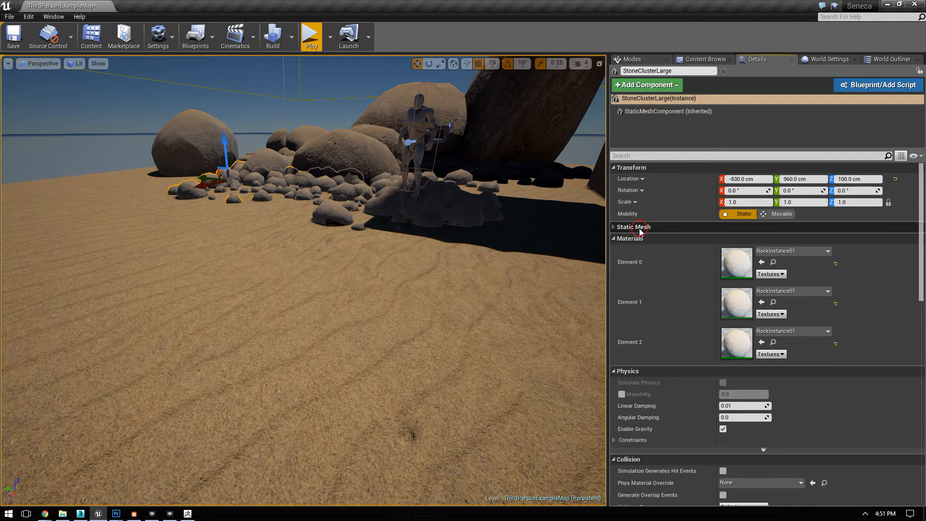
pyautogui.click(630, 239)
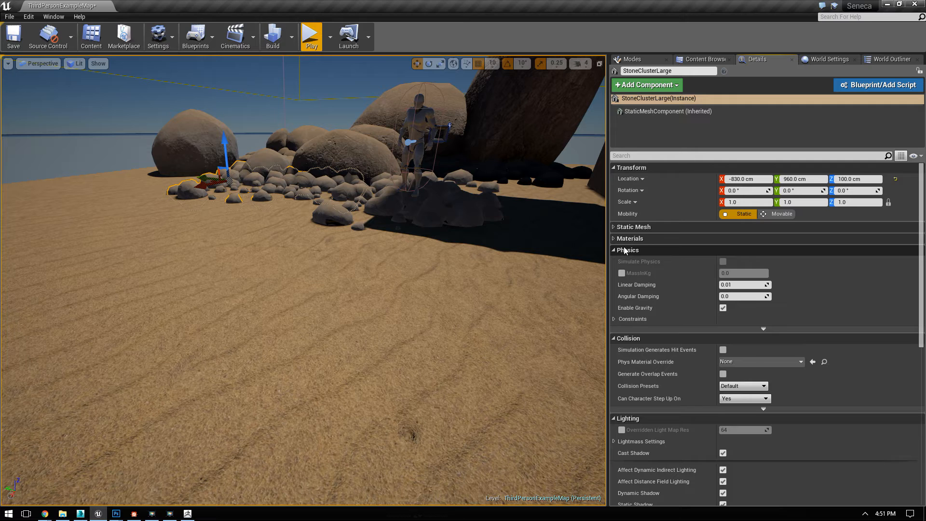
pyautogui.click(627, 238)
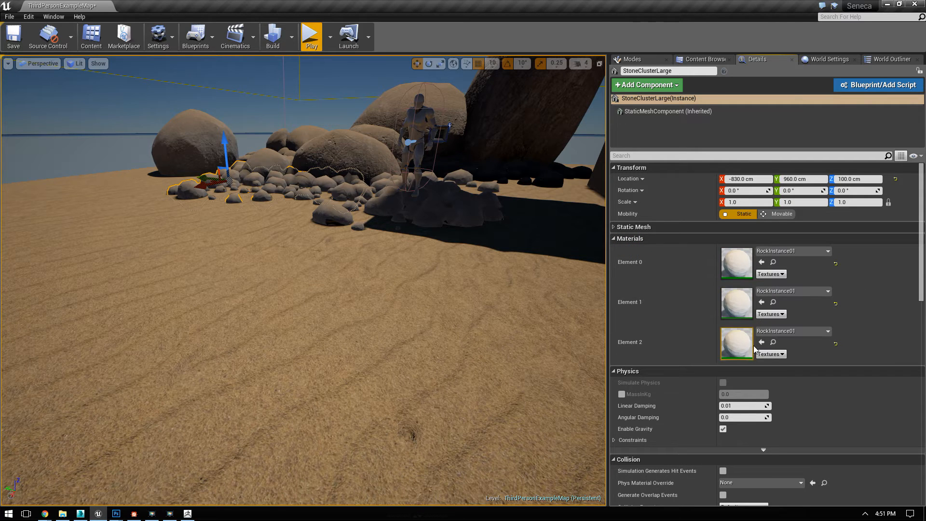
pyautogui.click(658, 239)
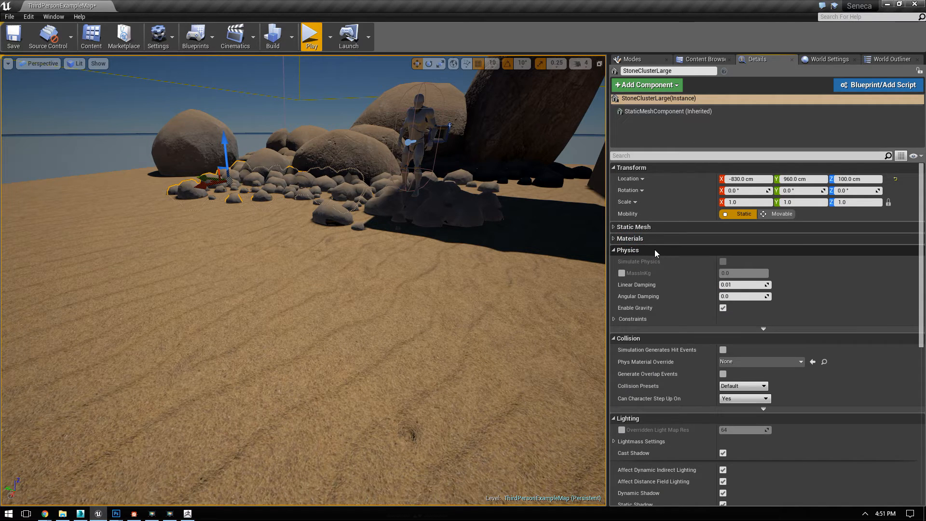
pyautogui.click(655, 250)
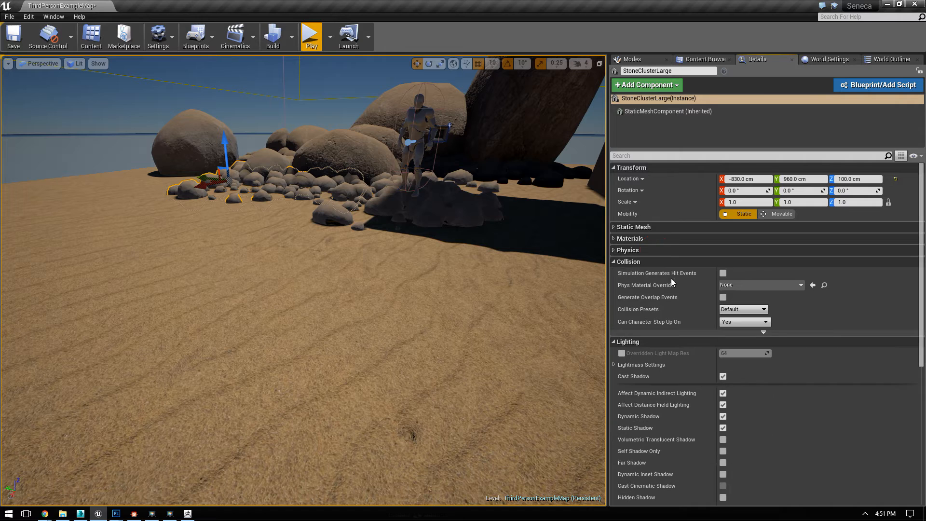
pyautogui.click(633, 261)
pyautogui.click(643, 273)
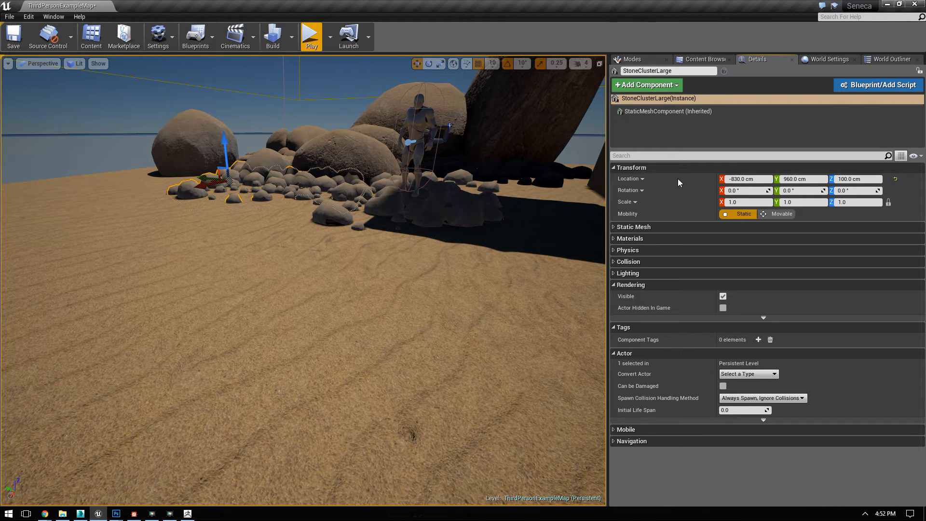
# Step: Examine the rock clusters in the level from several distances to compare their LOD appearance
pyautogui.press('w')
pyautogui.moveTo(365, 215); pyautogui.dragTo(393, 210, button='right')
pyautogui.press('s')
pyautogui.press('s')
pyautogui.press('s')
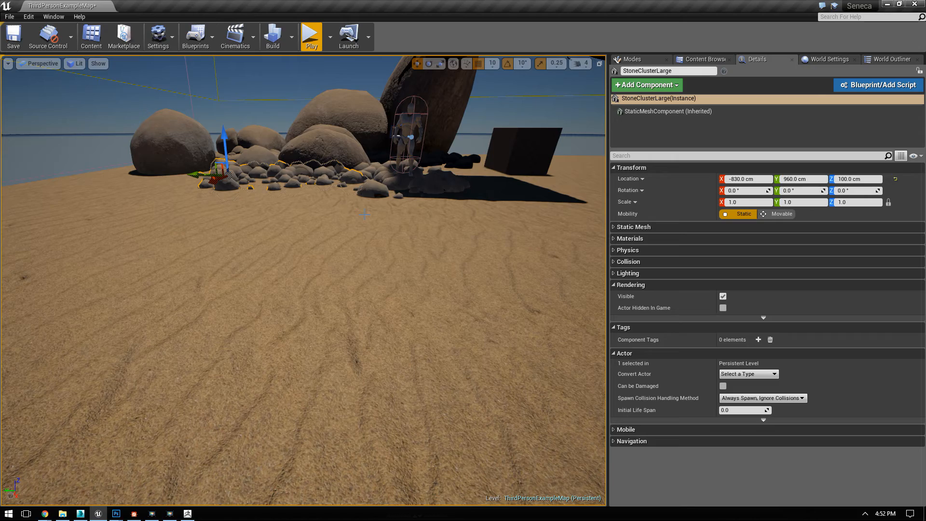
pyautogui.moveTo(355, 204)
pyautogui.mouseDown(button='right')
pyautogui.moveTo(321, 205)
pyautogui.moveTo(346, 220)
pyautogui.mouseUp(button='right')
pyautogui.press('w')
pyautogui.press('w')
pyautogui.press('s')
# Step: Clear the selection, view the whole rock arrangement in game view, and play the level in the viewport
pyautogui.click(252, 120)
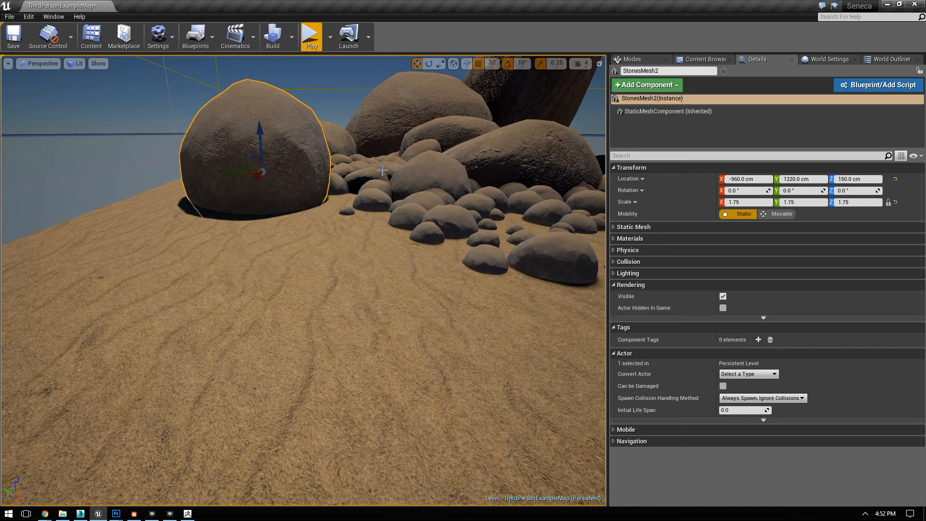
pyautogui.press('Escape')
pyautogui.press('g')
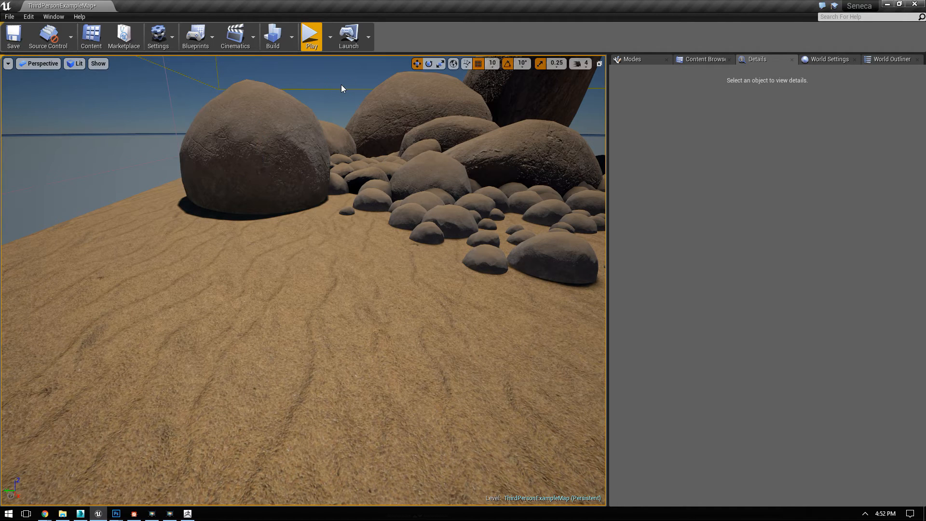
pyautogui.moveTo(315, 127); pyautogui.dragTo(332, 114, button='middle')
pyautogui.moveTo(333, 114); pyautogui.dragTo(324, 161, button='right')
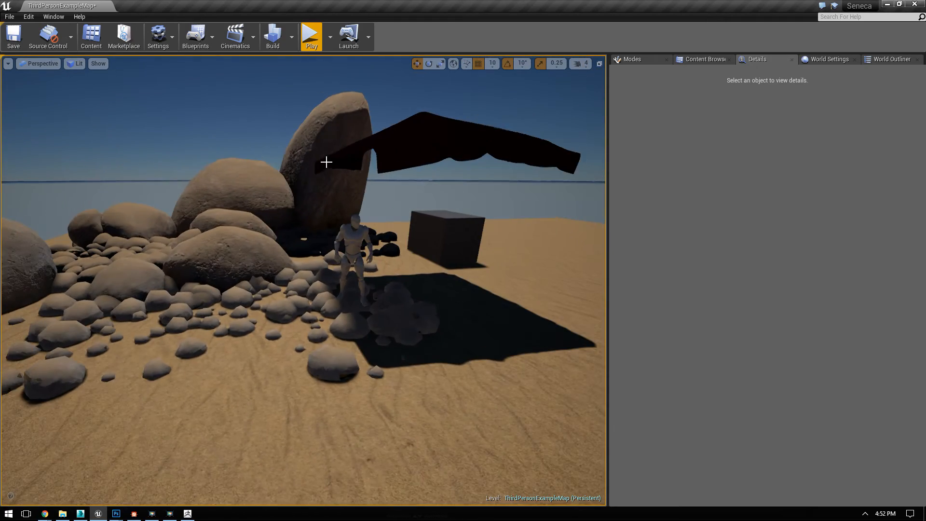
pyautogui.press('w')
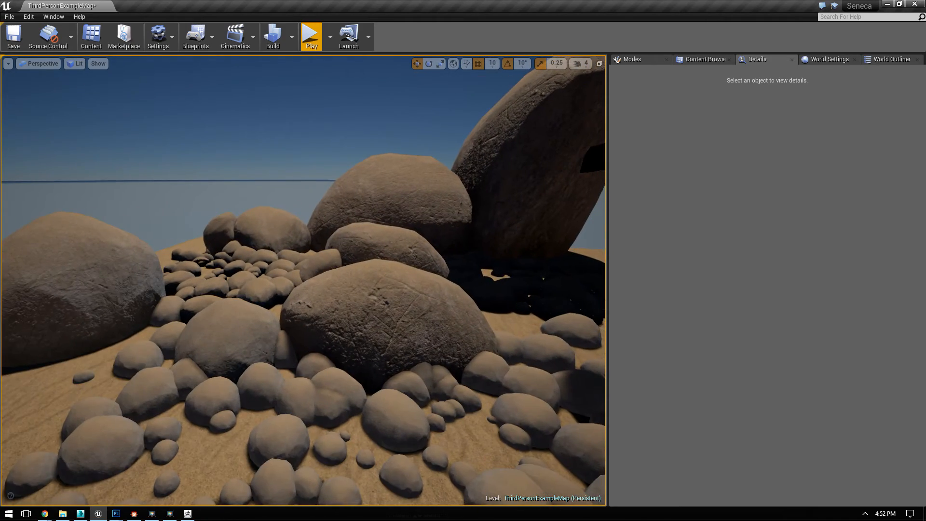
pyautogui.click(312, 36)
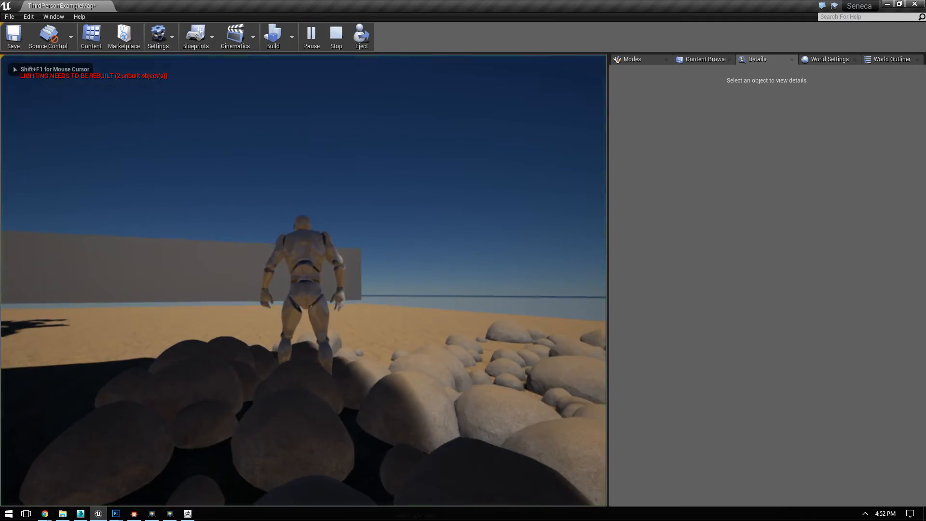
# Step: Run the character in full-screen play toward and away from the rock clusters to examine how they look at different distances
pyautogui.press('F11')
pyautogui.click(463, 261)
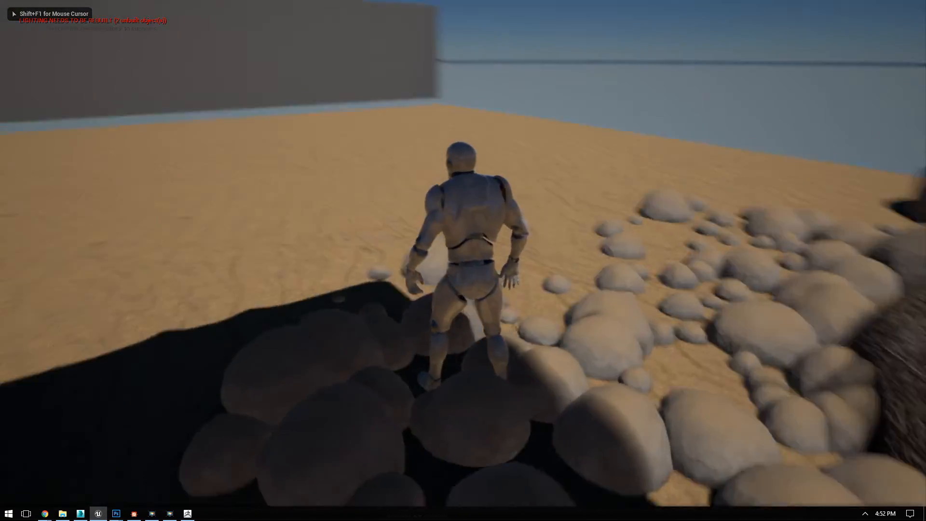
pyautogui.press('w')
pyautogui.press('d')
pyautogui.press('s')
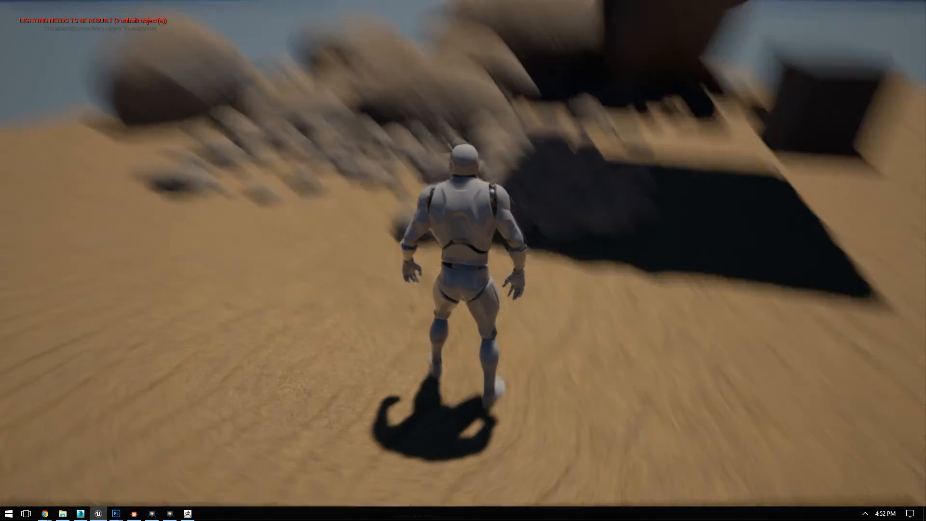
pyautogui.press('w')
pyautogui.press('s')
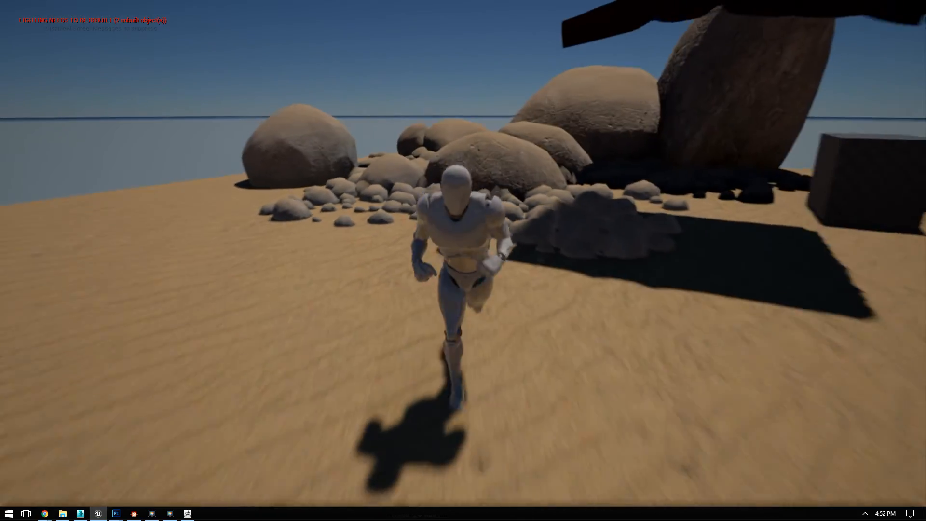
pyautogui.press('s')
pyautogui.press('w')
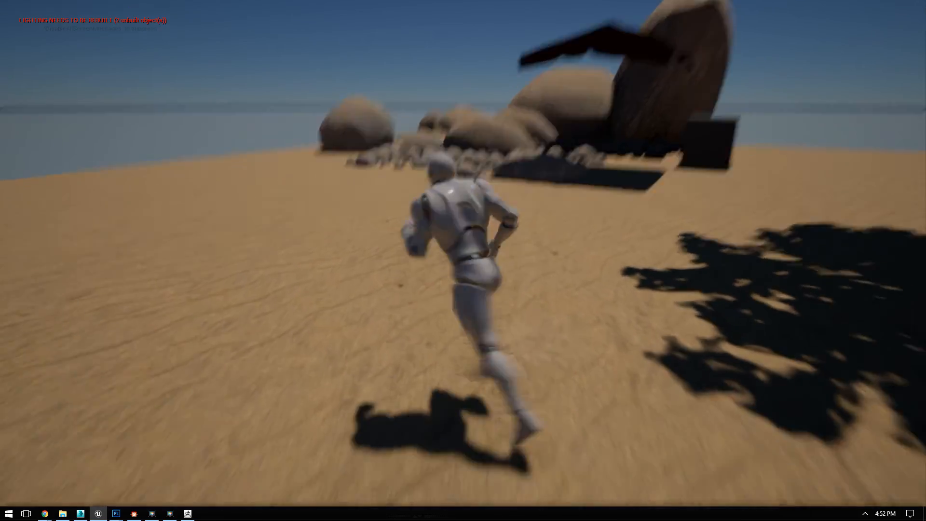
pyautogui.press('s')
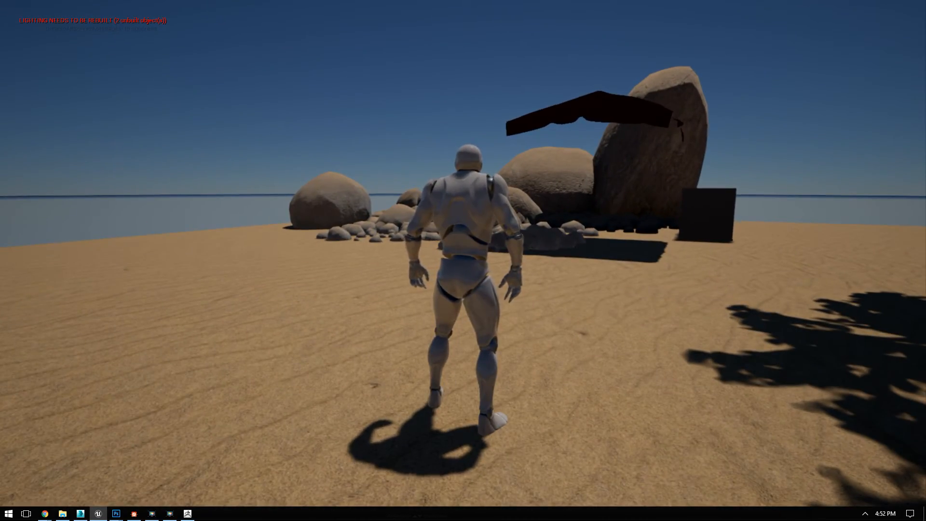
pyautogui.press('w')
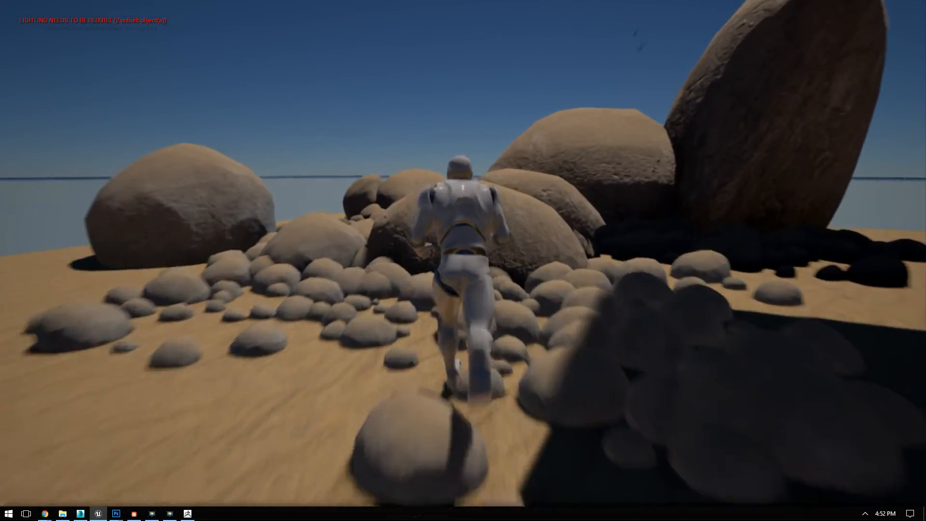
pyautogui.press('a')
pyautogui.press('s')
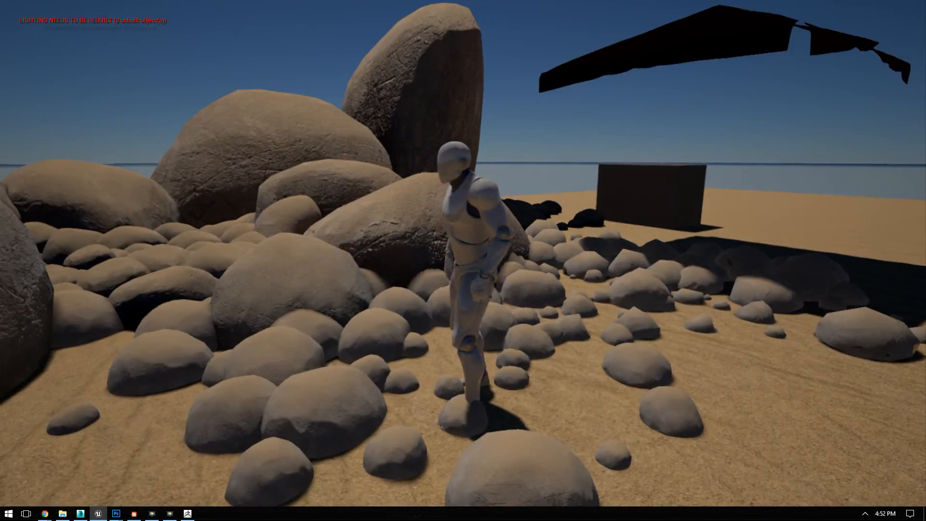
# Step: Jump the character across the small stones and boulders to inspect the clusters from among and above the rocks
pyautogui.press('w')
pyautogui.press('space')
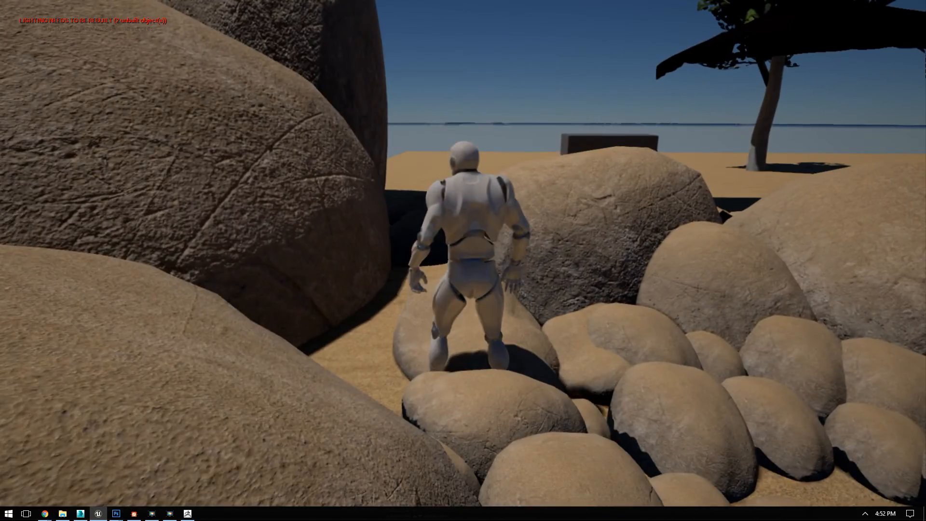
pyautogui.press('w')
pyautogui.press('w')
pyautogui.press('space')
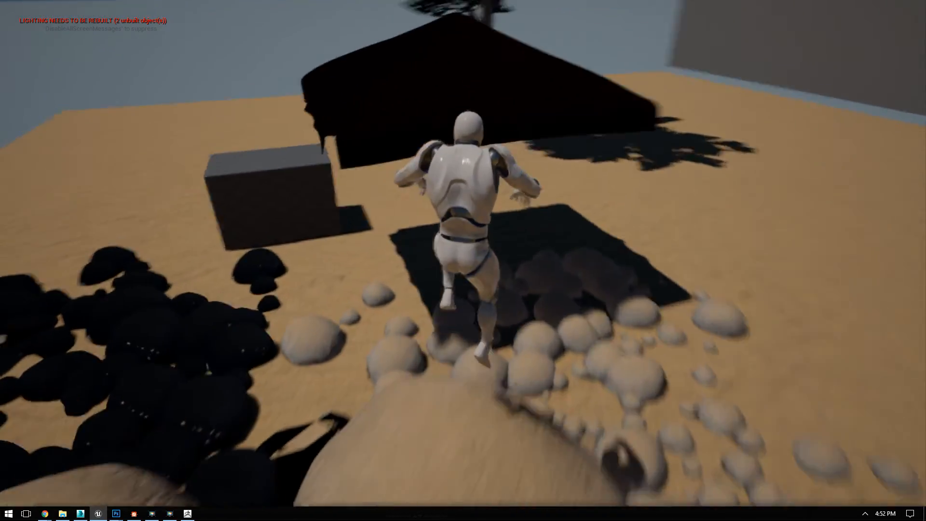
pyautogui.press('s')
pyautogui.press('w')
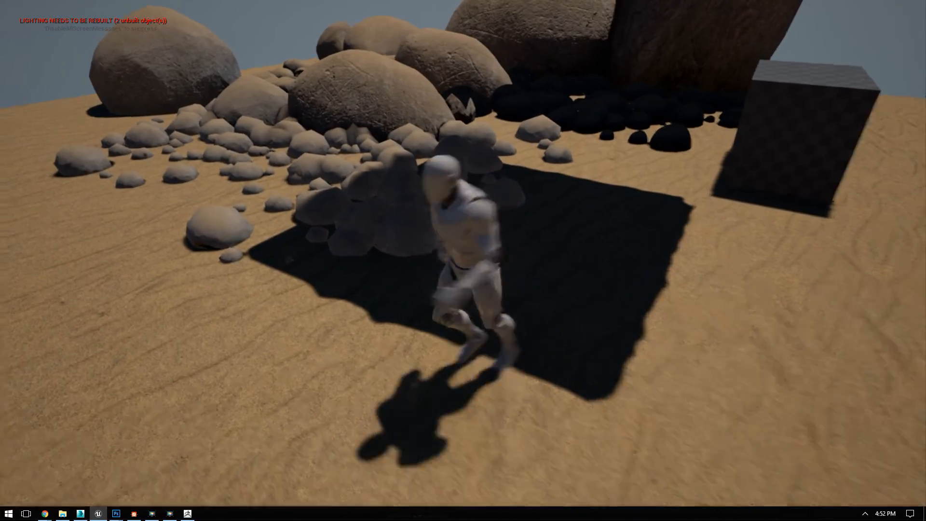
pyautogui.press('w')
pyautogui.press('space')
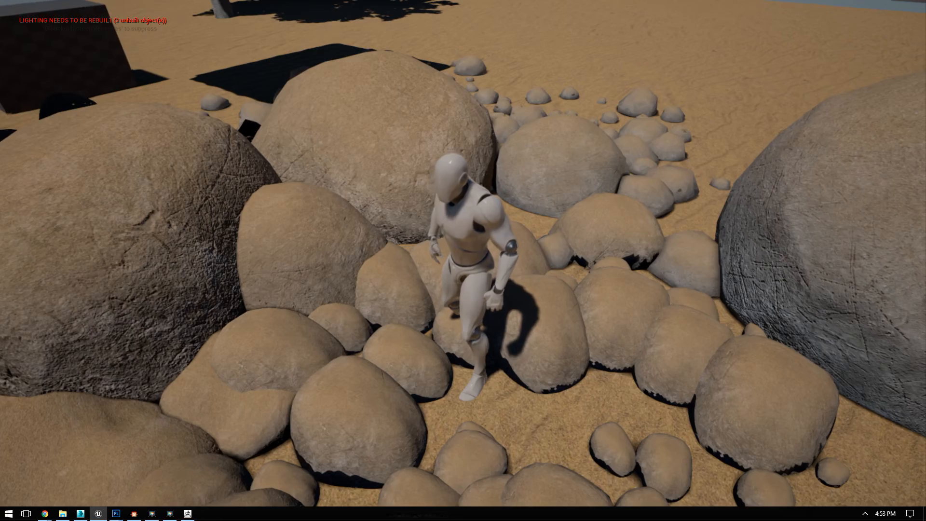
# Step: Move the character over the boulders and along the edge of the sand to examine the rock surfaces up close
pyautogui.press('w')
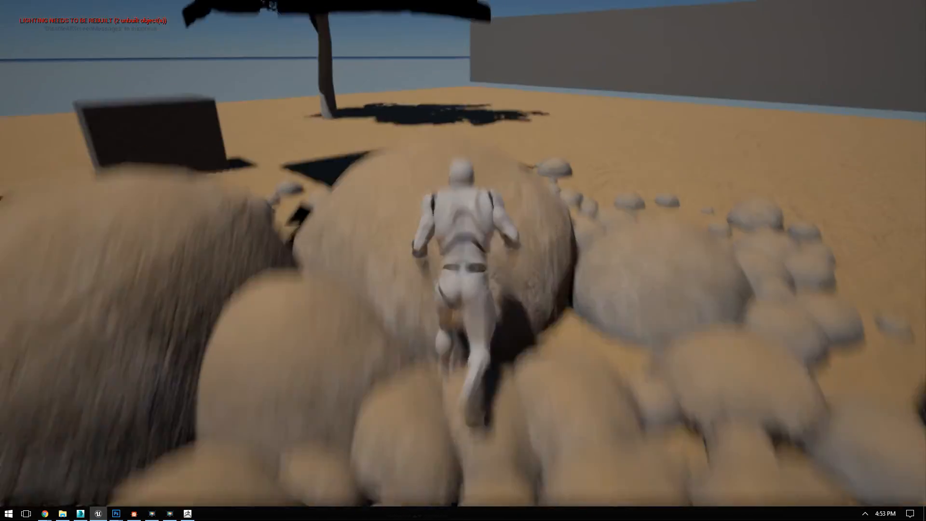
pyautogui.press('w')
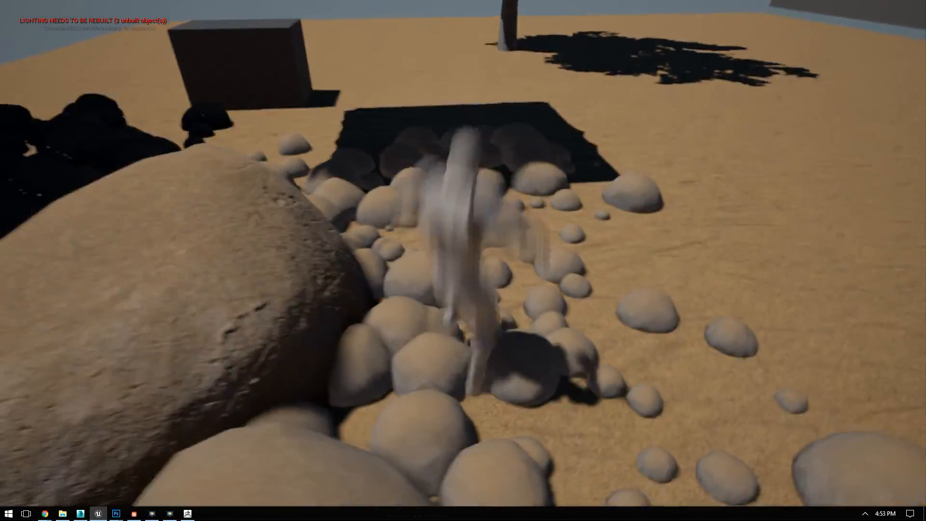
pyautogui.press('space')
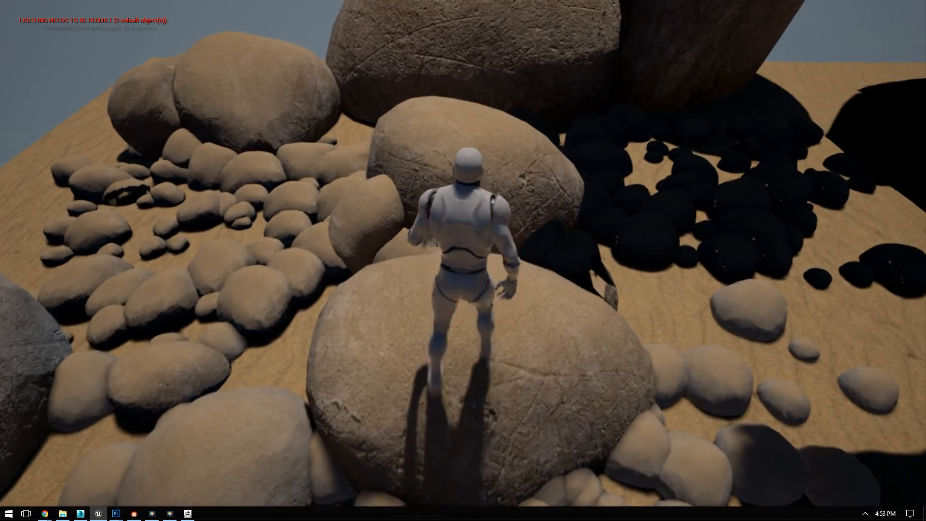
pyautogui.press('w')
pyautogui.press('space')
pyautogui.press('w')
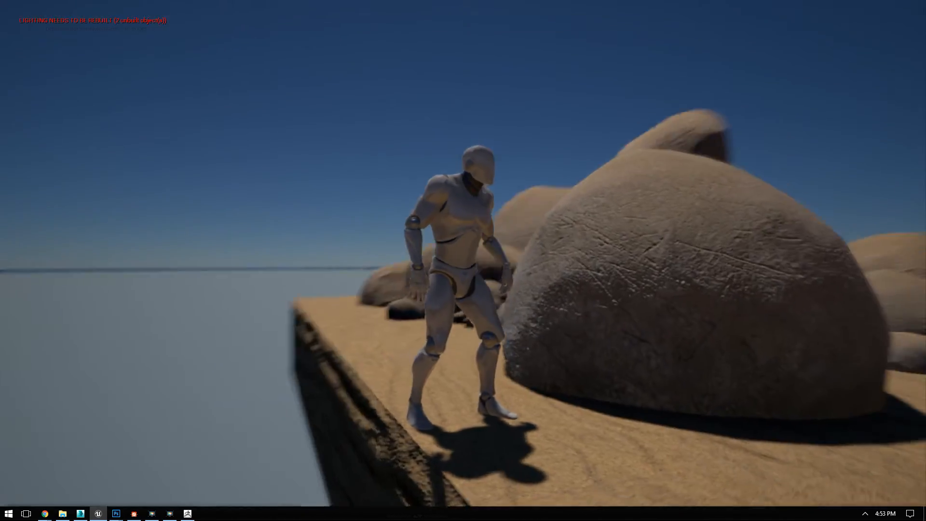
pyautogui.press('w')
pyautogui.press('space')
pyautogui.press('w')
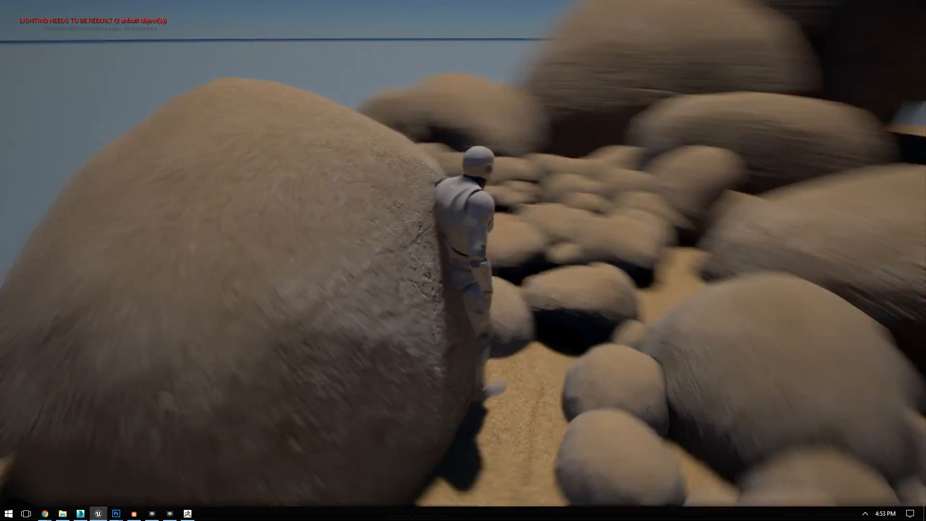
pyautogui.press('space')
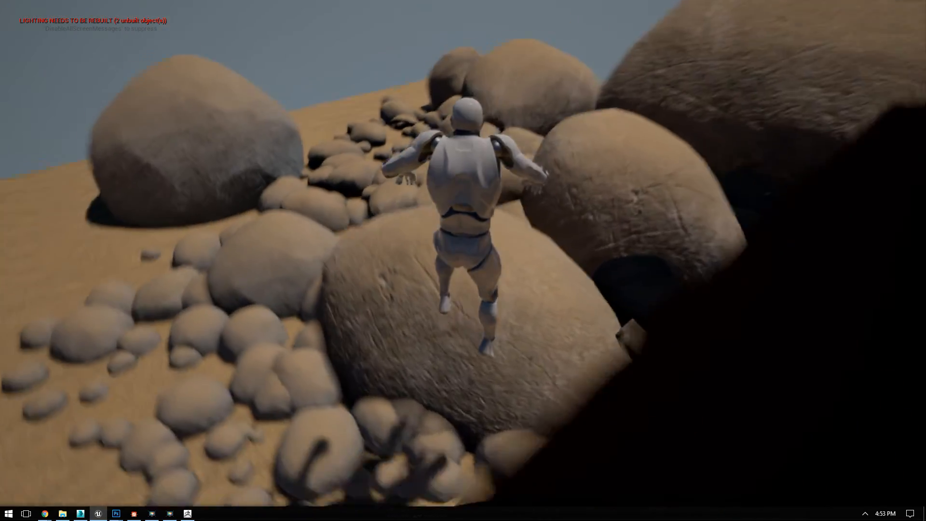
# Step: Stop the play session, select the large StonesMesh2 boulder, and leave the full-screen viewport
pyautogui.press('Escape')
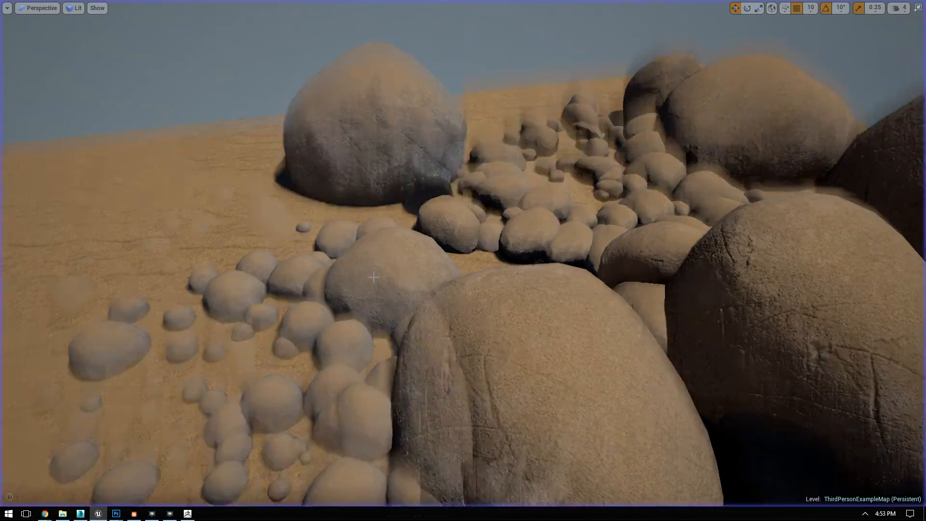
pyautogui.click(349, 98)
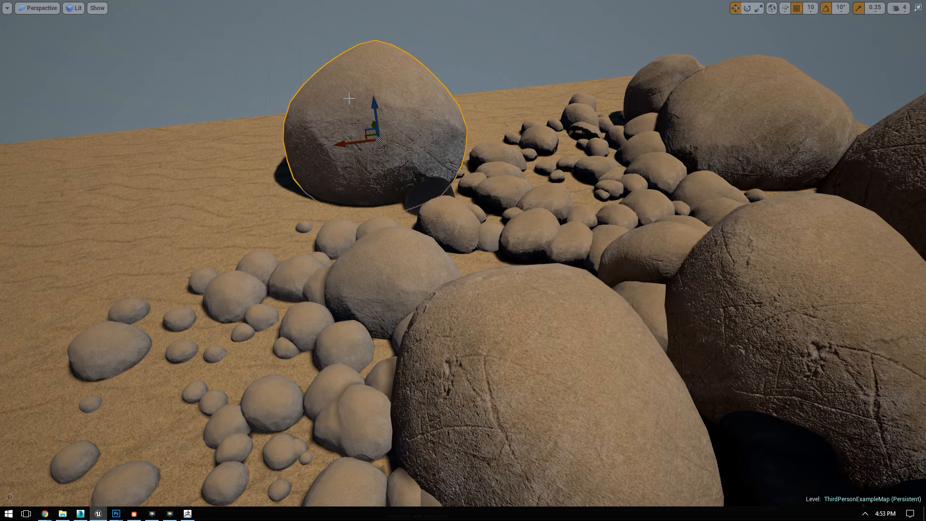
pyautogui.press('F11')
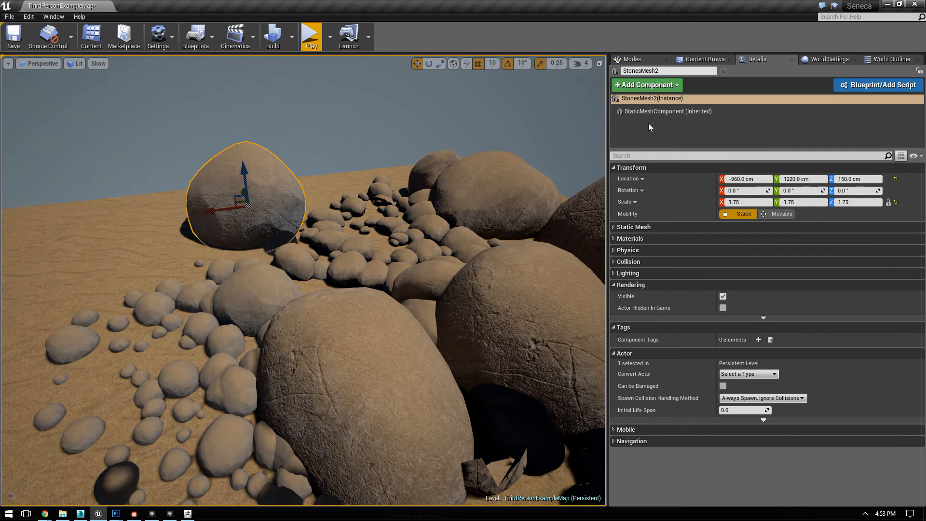
# Step: Show the VertexPaint folder's assets, check Rock04's mesh information, and examine the rock arrangement from close up and far away
pyautogui.click(717, 59)
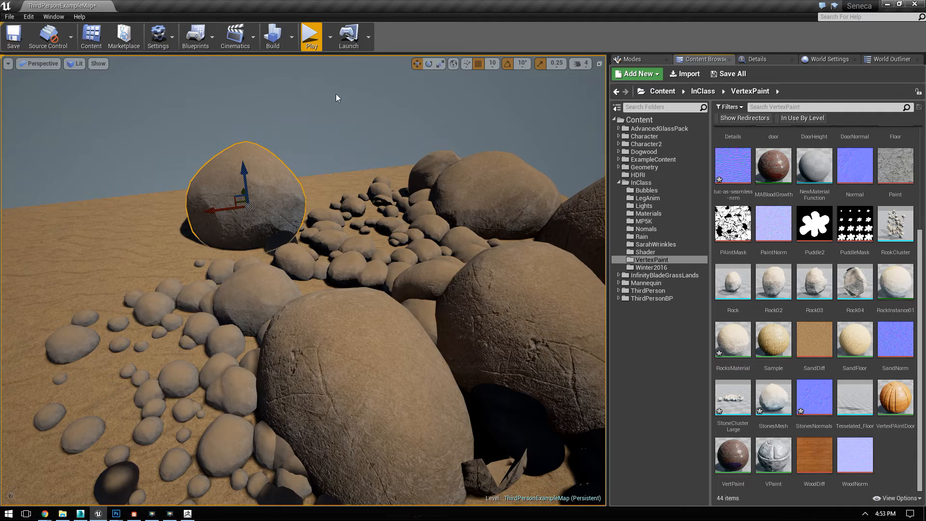
pyautogui.moveTo(430, 272); pyautogui.dragTo(337, 246, button='right')
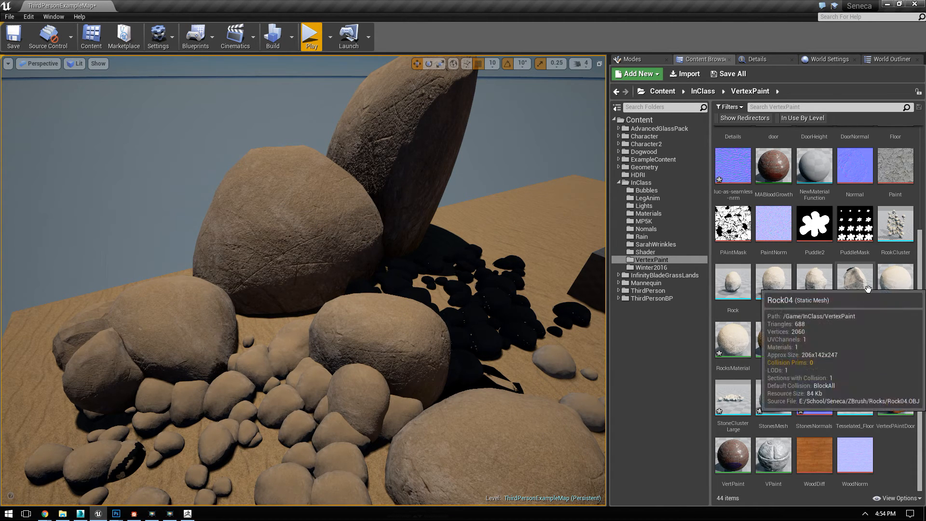
pyautogui.moveTo(856, 304)
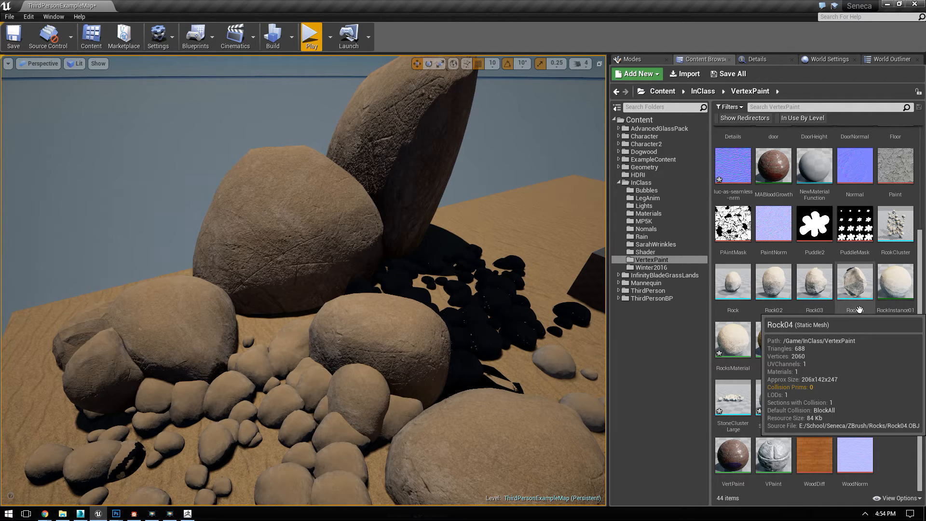
pyautogui.moveTo(185, 203); pyautogui.dragTo(207, 168, button='right')
pyautogui.moveTo(262, 219); pyautogui.dragTo(225, 255)
pyautogui.moveTo(326, 252); pyautogui.dragTo(317, 376)
pyautogui.moveTo(317, 376); pyautogui.dragTo(341, 230, button='right')
pyautogui.moveTo(351, 422); pyautogui.dragTo(375, 269)
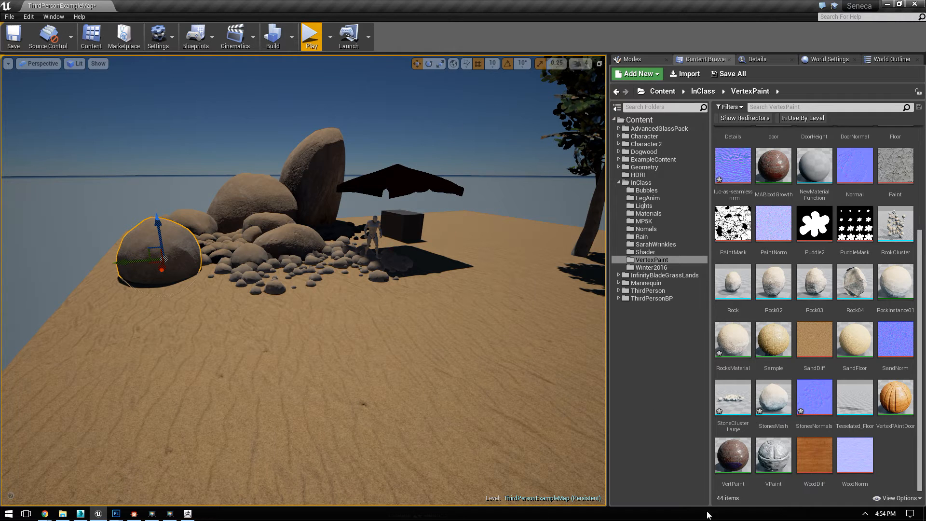
# Step: Open RocksMaterial and preview the output of the Multiply node in the Mask group on the sphere
pyautogui.click(899, 266)
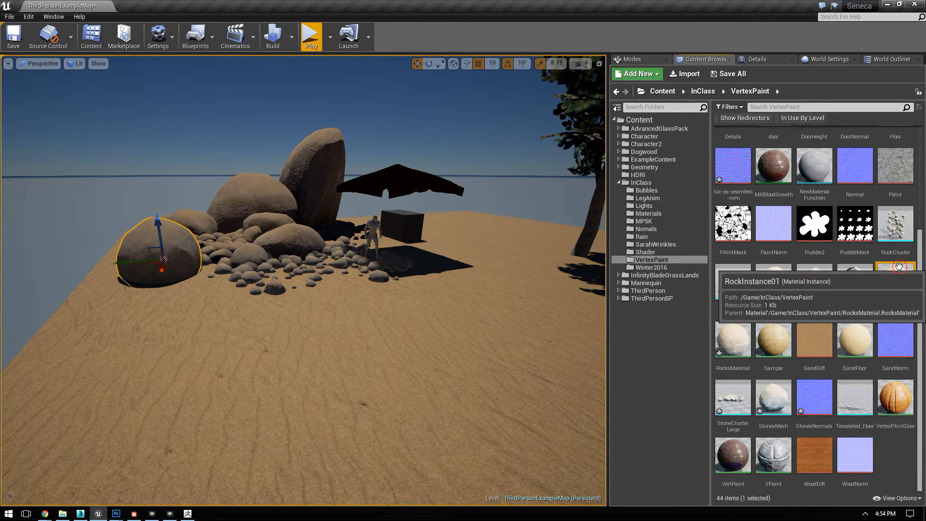
pyautogui.doubleClick(742, 349)
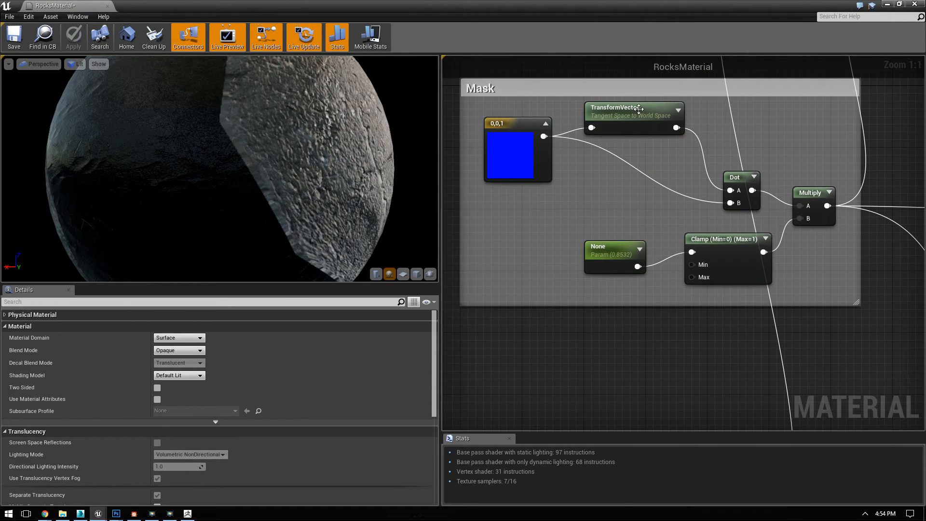
pyautogui.moveTo(483, 108); pyautogui.dragTo(816, 274)
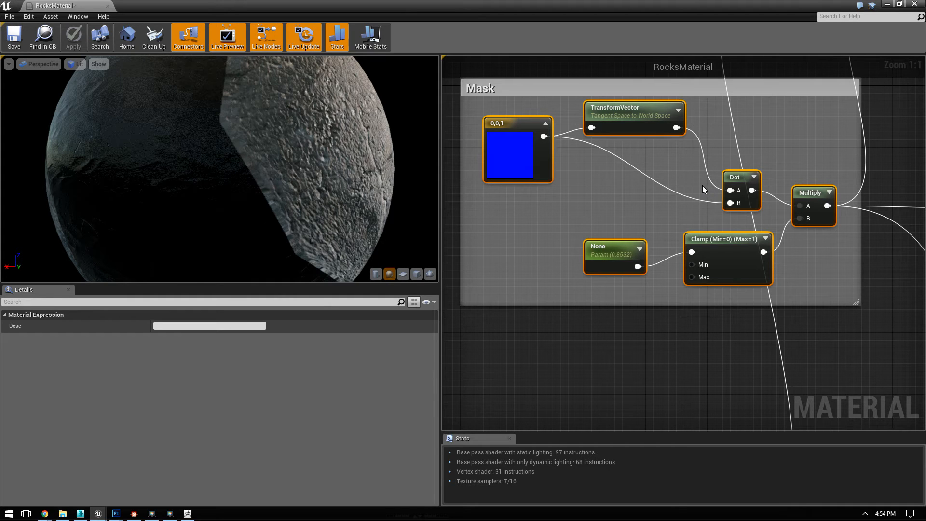
pyautogui.rightClick(814, 195)
pyautogui.click(845, 199)
pyautogui.scroll(-5, 314, 169)
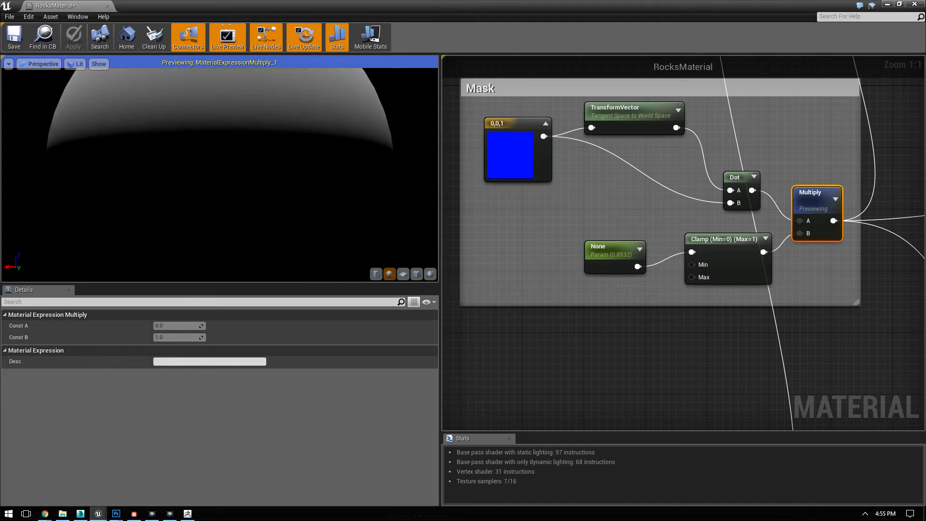
pyautogui.moveTo(289, 166); pyautogui.dragTo(365, 190)
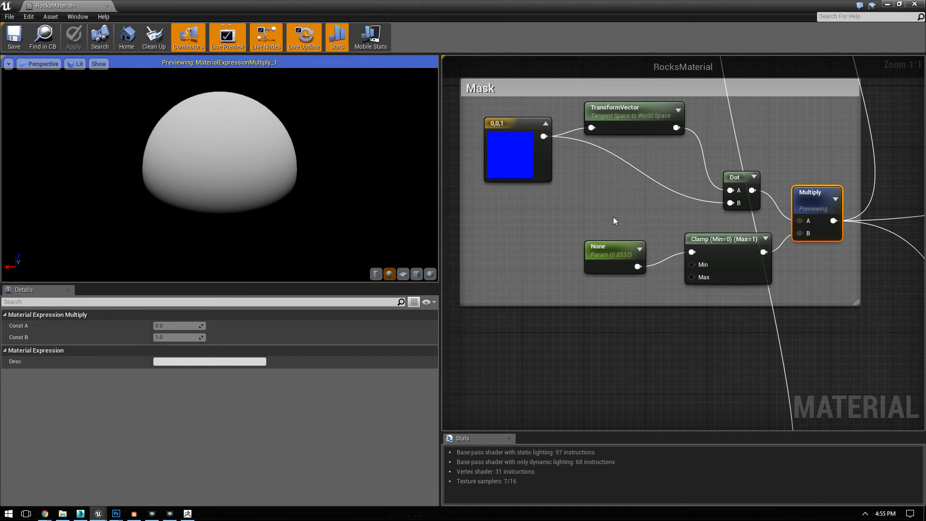
# Step: Lower the mask's scalar parameter default to about 0.11 and move it and the Clamp node away from Multiply to make room
pyautogui.click(613, 258)
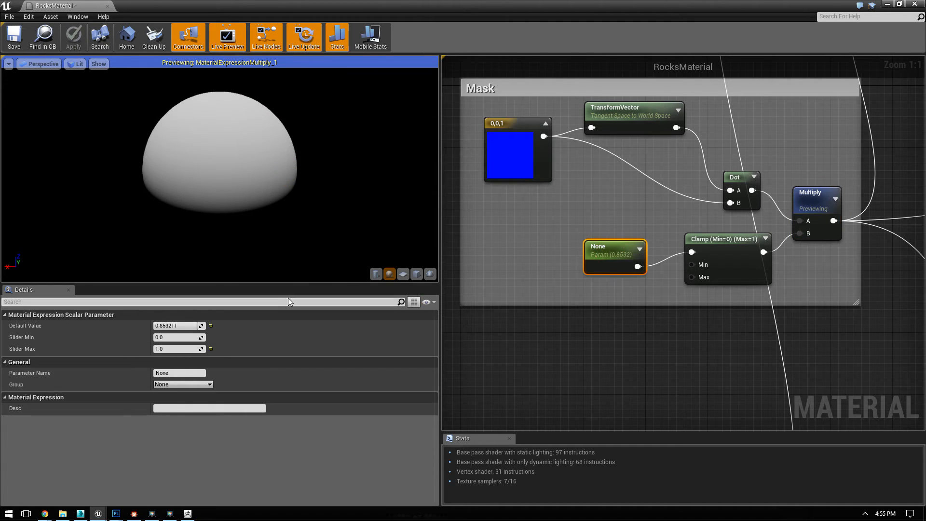
pyautogui.moveTo(170, 326); pyautogui.dragTo(159, 326)
pyautogui.moveTo(230, 126)
pyautogui.mouseDown()
pyautogui.moveTo(230, 193)
pyautogui.moveTo(230, 121)
pyautogui.moveTo(230, 130)
pyautogui.mouseUp()
pyautogui.moveTo(620, 263); pyautogui.dragTo(521, 271)
pyautogui.moveTo(701, 249); pyautogui.dragTo(593, 257)
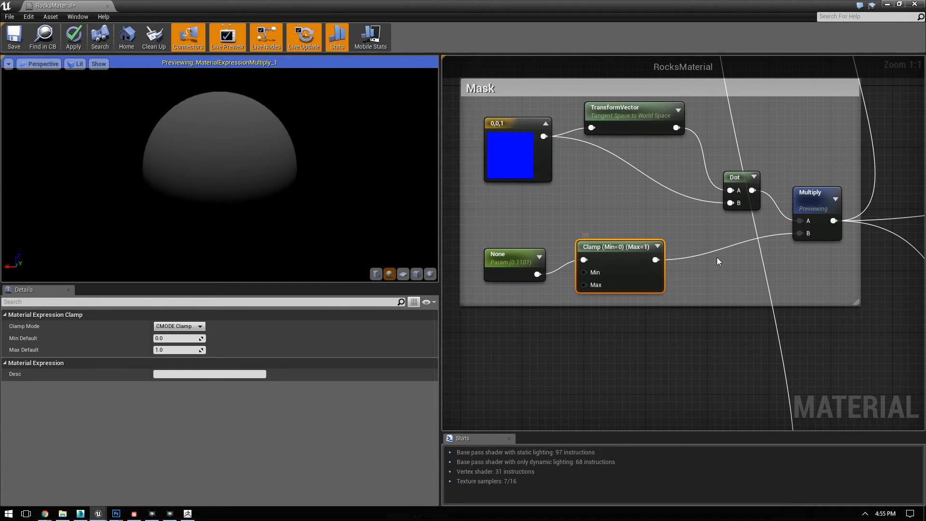
# Step: Insert a Power node with an exponent of 3 between the Clamp output and the Multiply node's B input
pyautogui.rightClick(717, 256)
pyautogui.write('powe')
pyautogui.press('Return')
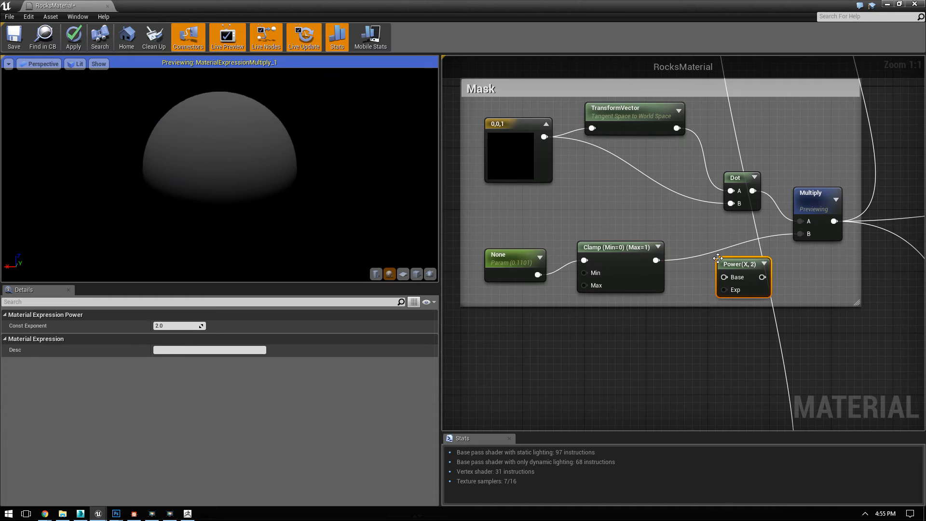
pyautogui.moveTo(726, 273); pyautogui.dragTo(705, 240)
pyautogui.moveTo(654, 261); pyautogui.dragTo(800, 234)
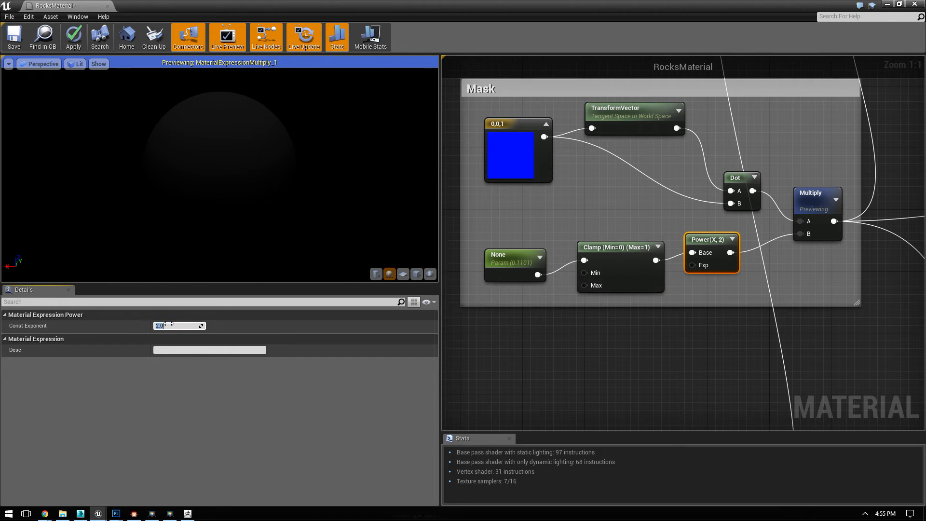
pyautogui.write('3')
pyautogui.press('Return')
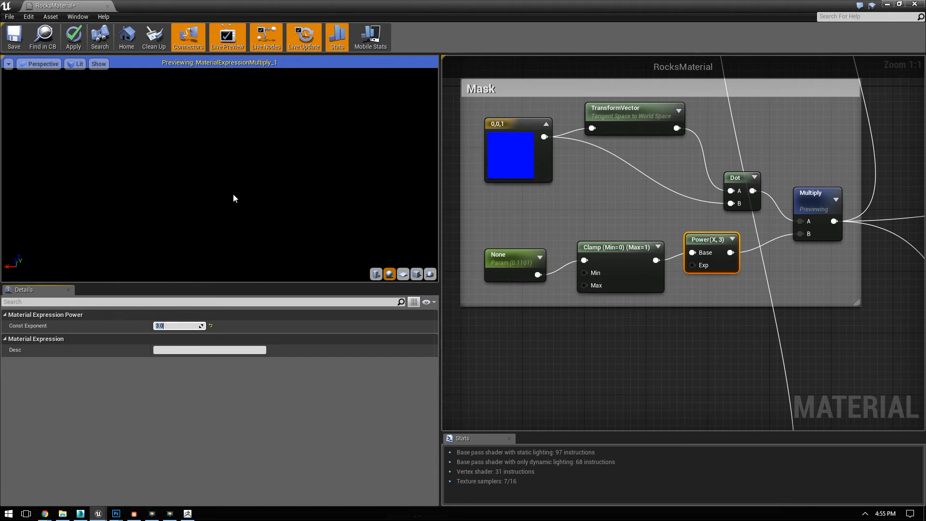
# Step: Set the mask scalar parameter's default to 1 and raise the Power node's exponent to about 26.97
pyautogui.click(497, 259)
pyautogui.click(182, 326)
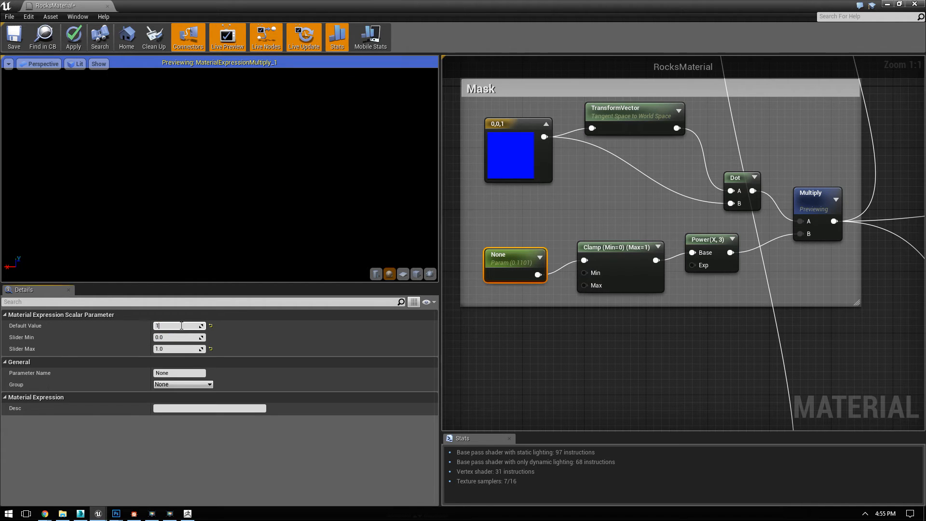
pyautogui.write('1')
pyautogui.press('Return')
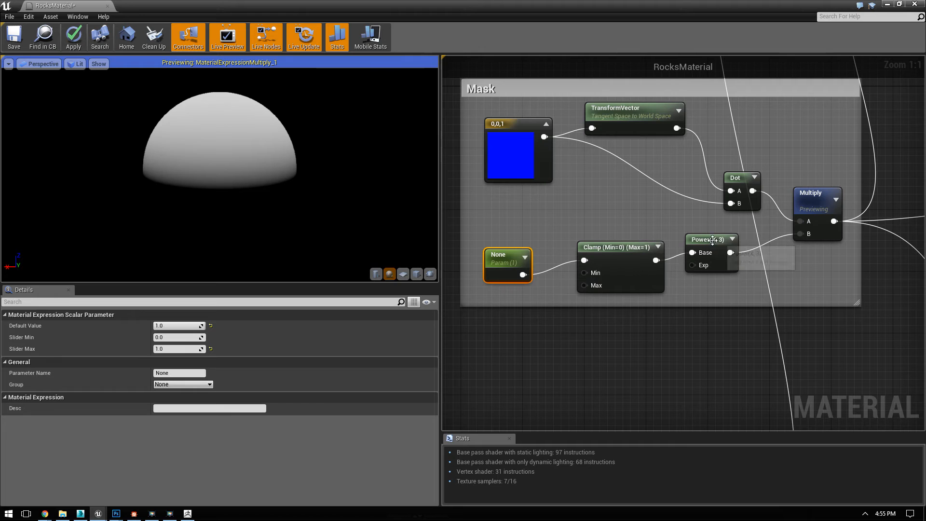
pyautogui.click(713, 240)
pyautogui.moveTo(192, 325)
pyautogui.mouseDown()
pyautogui.moveTo(207, 326)
pyautogui.moveTo(187, 325)
pyautogui.mouseUp()
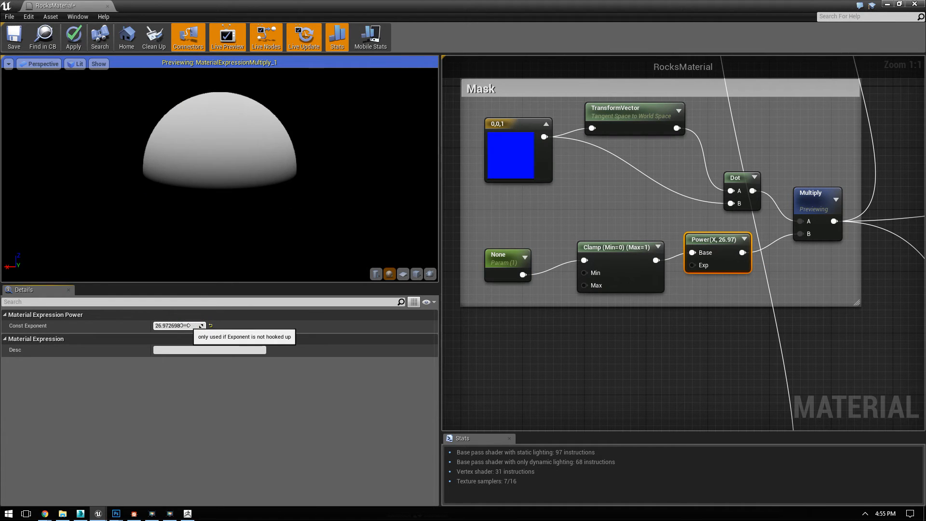
# Step: Set the mask scalar parameter's default to 0.5 and the Power node's exponent to 1
pyautogui.click(504, 270)
pyautogui.click(184, 326)
pyautogui.write('0.5')
pyautogui.press('Return')
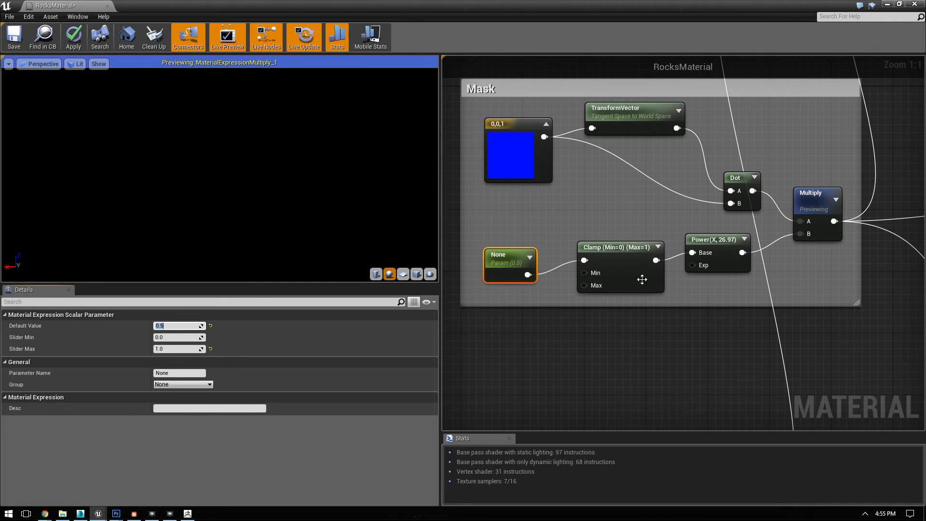
pyautogui.click(720, 240)
pyautogui.click(189, 326)
pyautogui.write('1')
pyautogui.press('Return')
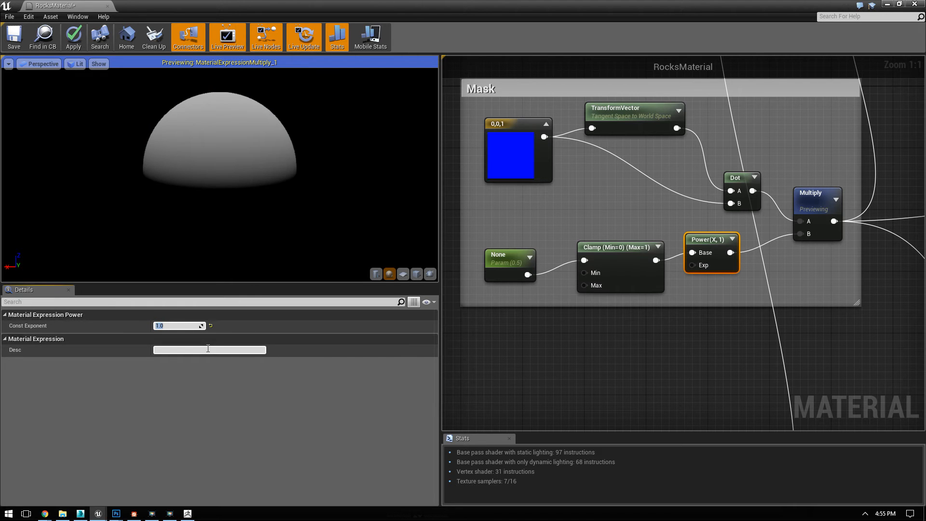
# Step: Try Power exponents of about 9.16 and 7.41 and examine the mask on the preview sphere
pyautogui.click(197, 324)
pyautogui.moveTo(195, 327); pyautogui.dragTo(202, 326)
pyautogui.moveTo(202, 326); pyautogui.dragTo(267, 326)
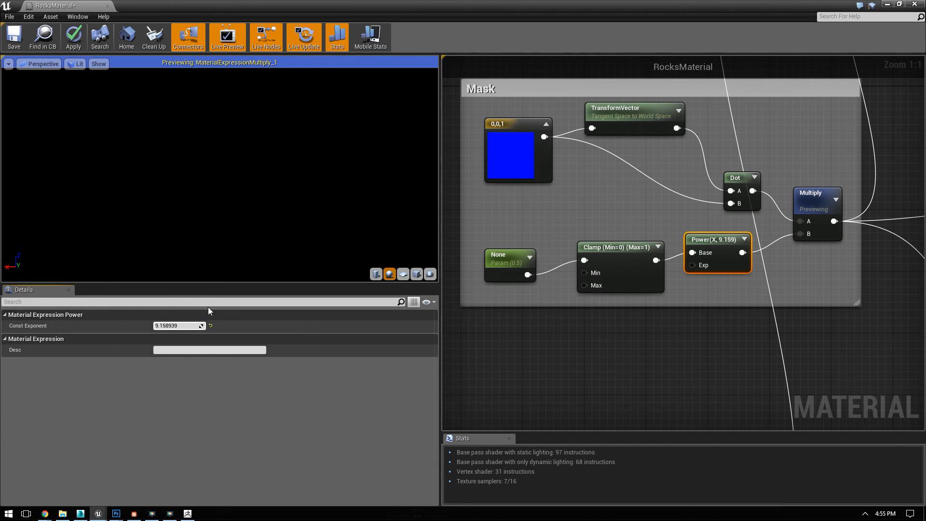
pyautogui.moveTo(201, 326)
pyautogui.mouseDown()
pyautogui.moveTo(164, 326)
pyautogui.moveTo(190, 325)
pyautogui.mouseUp()
pyautogui.moveTo(262, 145); pyautogui.dragTo(260, 159)
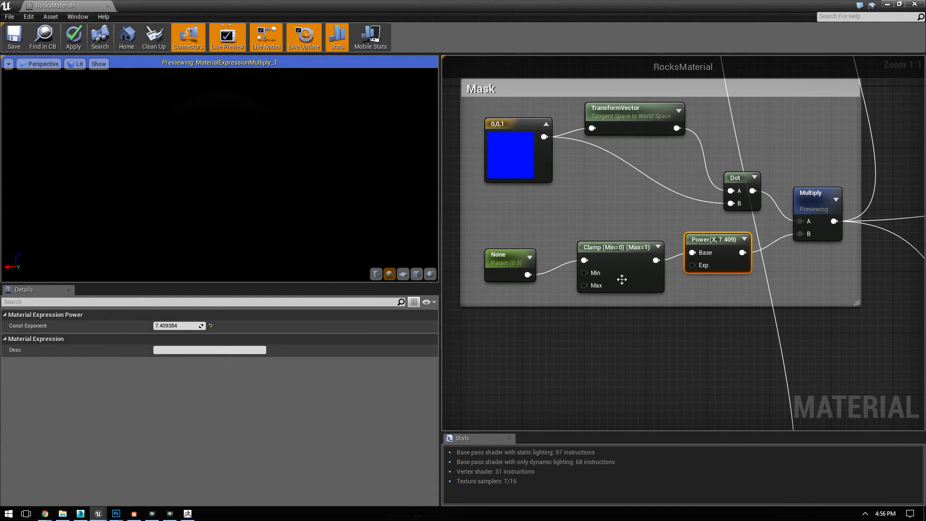
# Step: Move the scalar parameter and the Clamp node up, closer to the blue vector constant and TransformVector
pyautogui.click(505, 259)
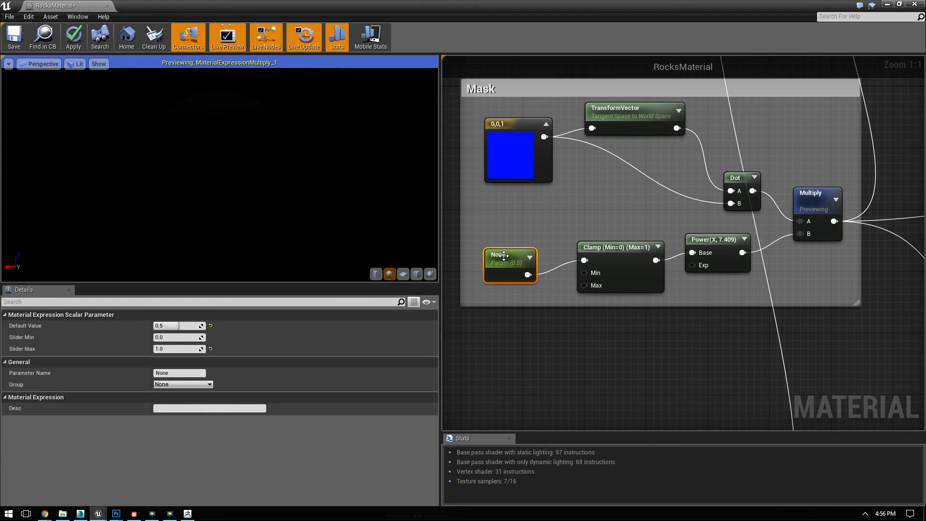
pyautogui.moveTo(505, 258); pyautogui.dragTo(505, 194)
pyautogui.moveTo(627, 253); pyautogui.dragTo(629, 198)
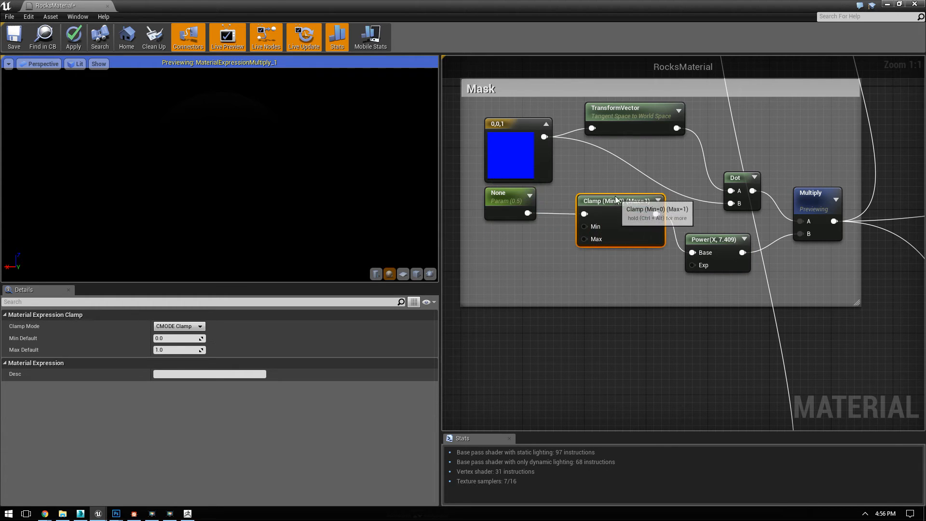
# Step: Try Power exponents of 2 and 3 and compare the mask on the preview sphere
pyautogui.click(719, 241)
pyautogui.click(179, 325)
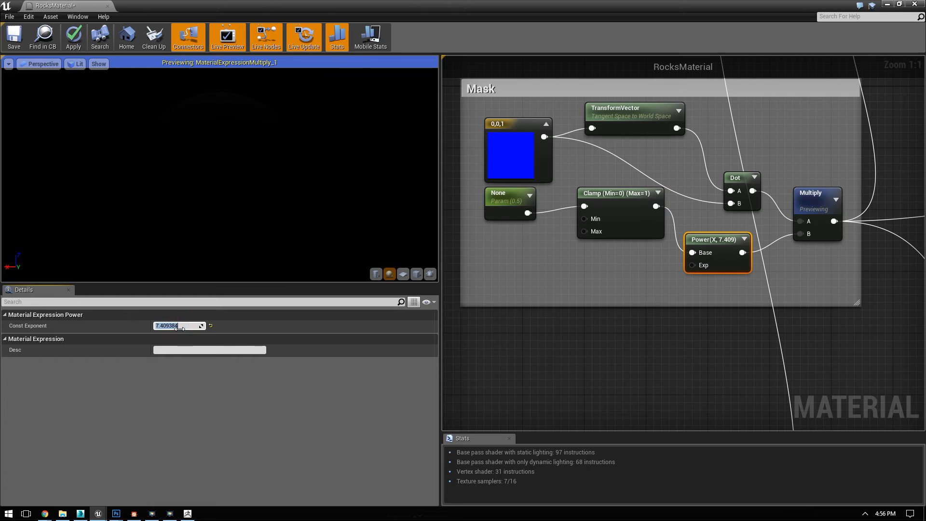
pyautogui.write('2')
pyautogui.press('Return')
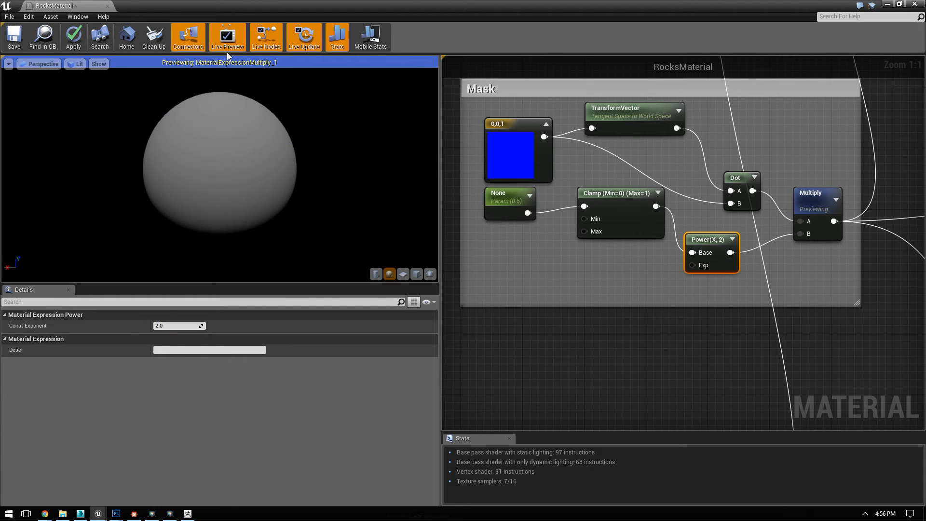
pyautogui.click(173, 326)
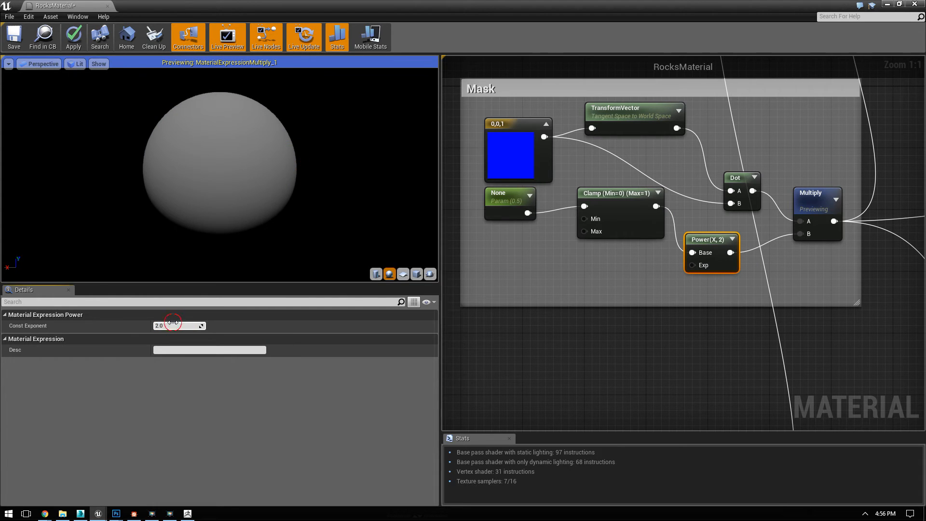
pyautogui.write('3')
pyautogui.press('Return')
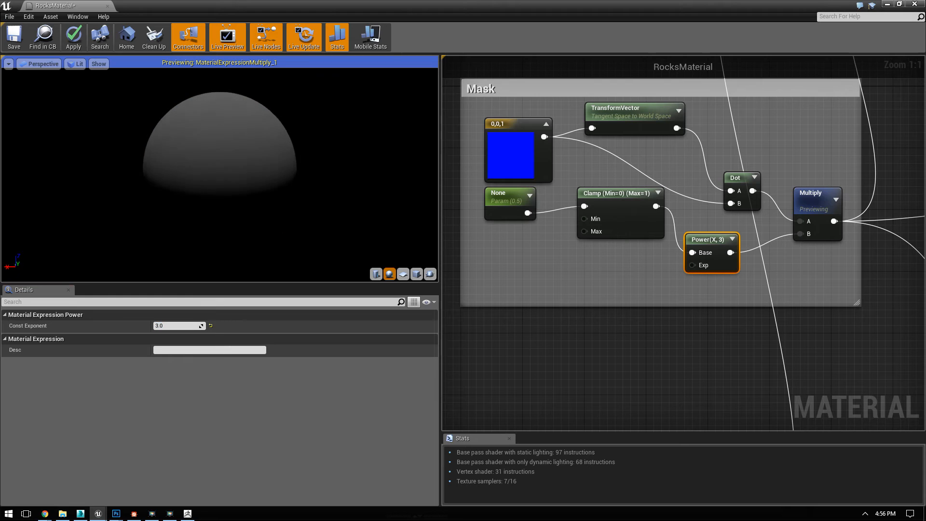
# Step: Set the Power node's exponent back to 1 and examine the preview sphere
pyautogui.click(185, 326)
pyautogui.write('1')
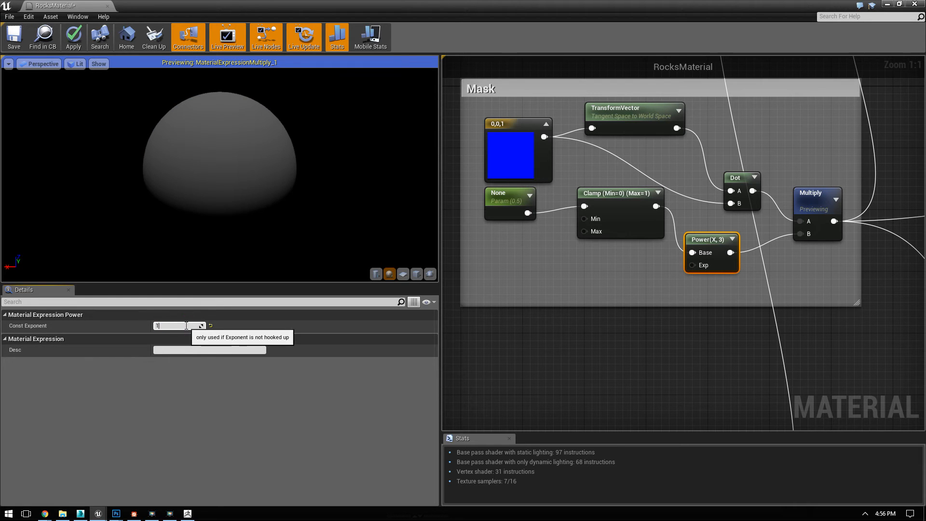
pyautogui.press('Return')
pyautogui.moveTo(240, 163)
pyautogui.mouseDown()
pyautogui.moveTo(243, 212)
pyautogui.moveTo(243, 111)
pyautogui.moveTo(243, 152)
pyautogui.mouseUp()
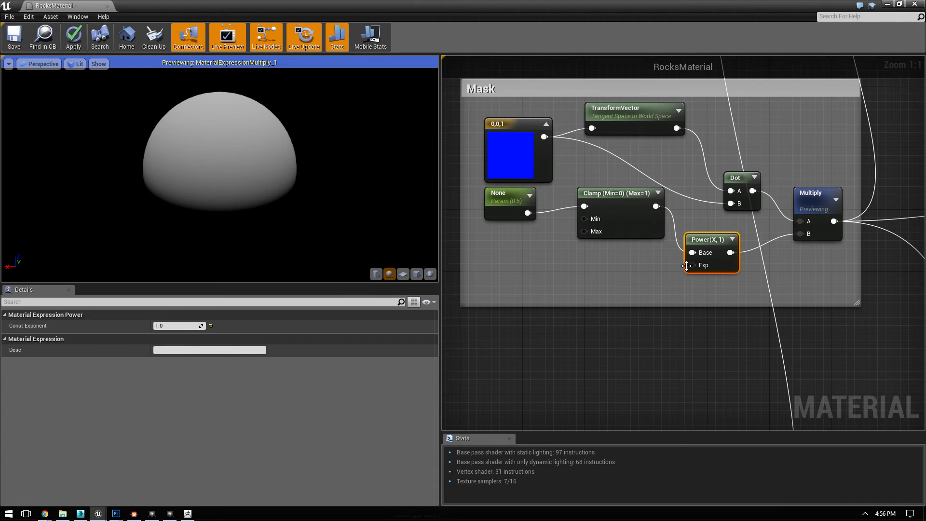
# Step: Add a Constant node with a value of 1 and wire it into the Power node's Exp input
pyautogui.click(654, 274)
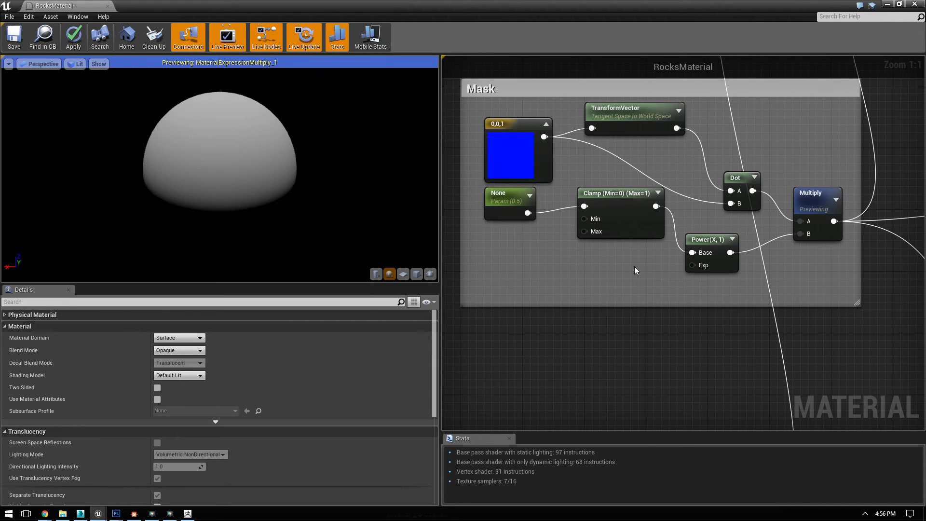
pyautogui.click(635, 266)
pyautogui.moveTo(653, 278); pyautogui.dragTo(693, 264)
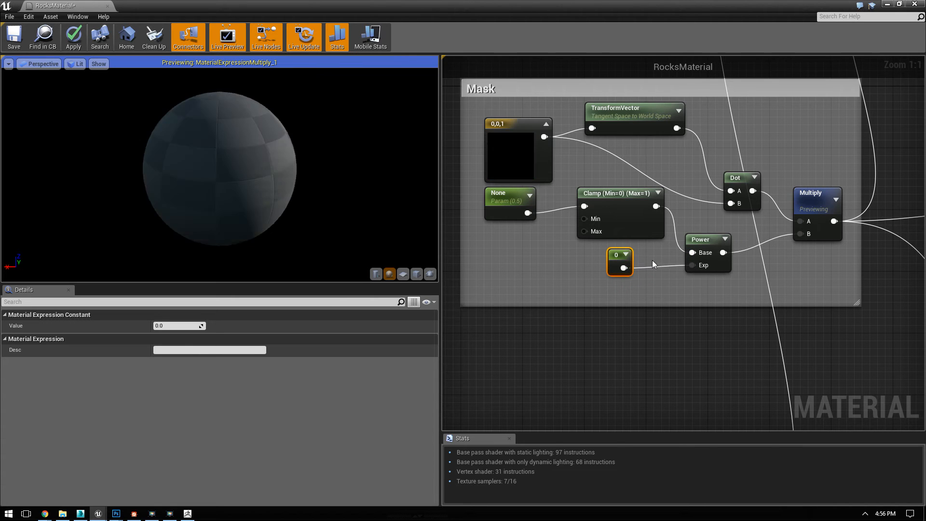
pyautogui.click(171, 326)
pyautogui.write('1')
pyautogui.press('Return')
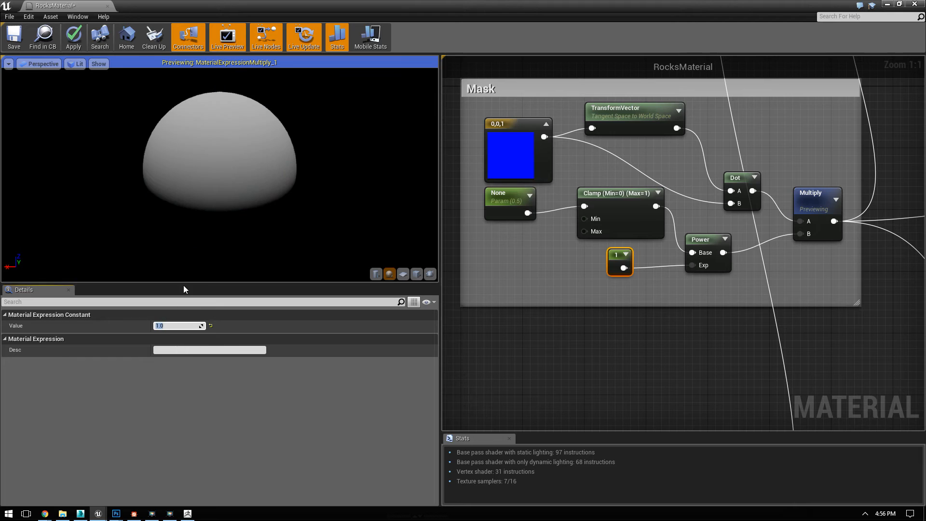
# Step: Set the exponent constant to 0 and examine the mask on the preview sphere
pyautogui.write('0')
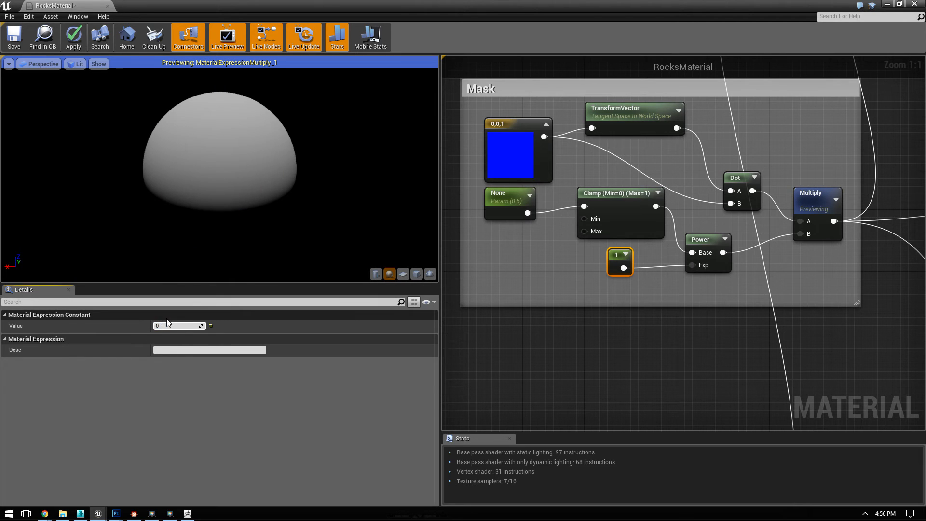
pyautogui.press('Return')
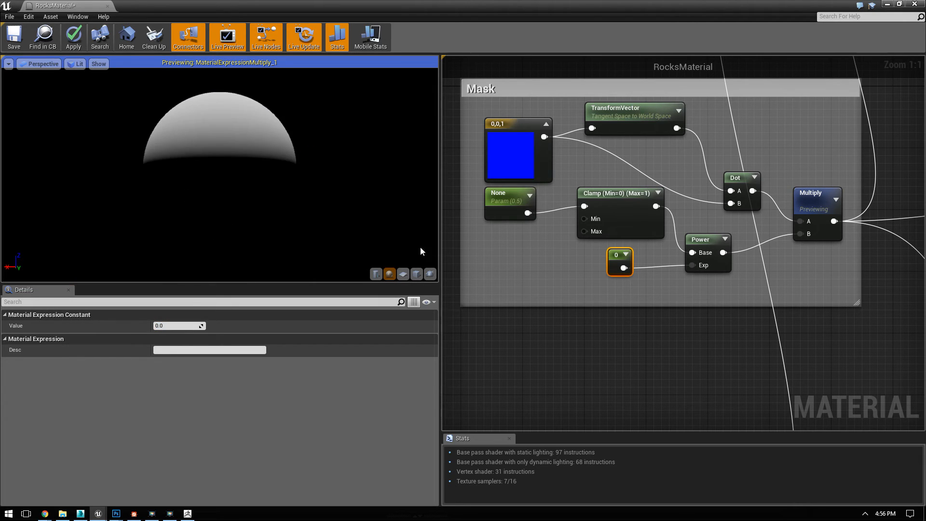
pyautogui.moveTo(190, 173); pyautogui.dragTo(192, 221)
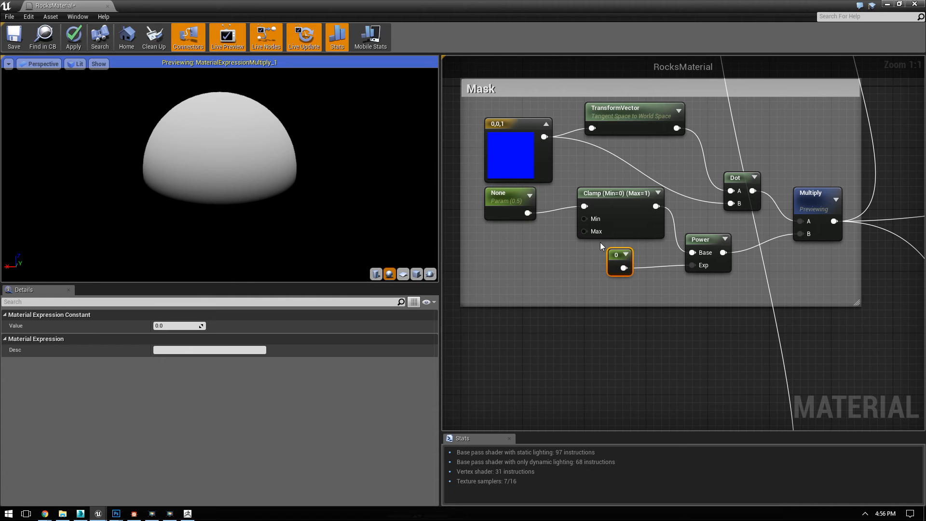
# Step: Convert the exponent constant into a scalar parameter named DustIntensity, and save and close RocksMaterial
pyautogui.rightClick(620, 255)
pyautogui.click(632, 261)
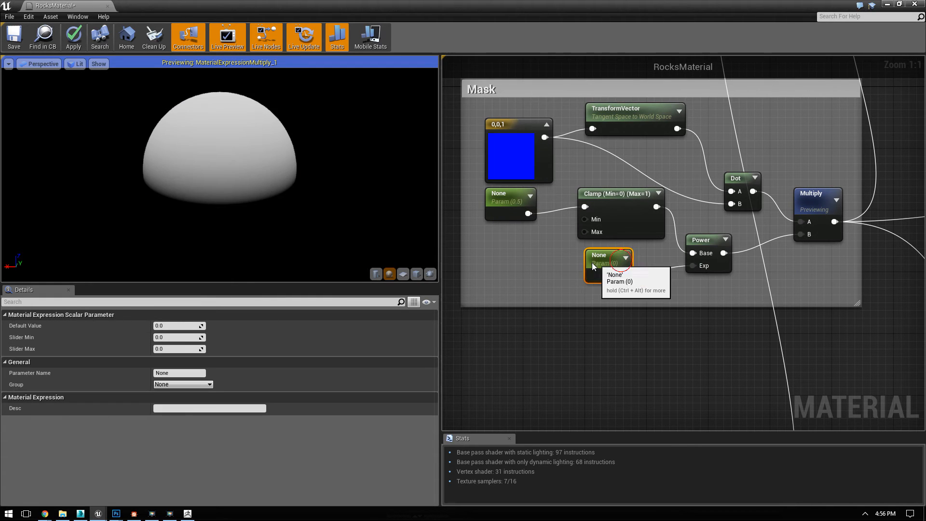
pyautogui.click(176, 373)
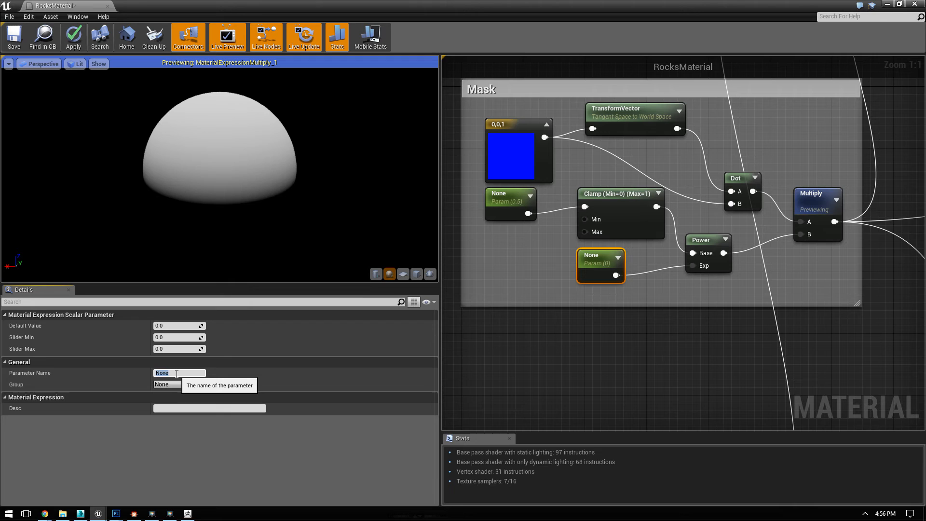
pyautogui.write('Du')
pyautogui.write('stIntensity')
pyautogui.press('Return')
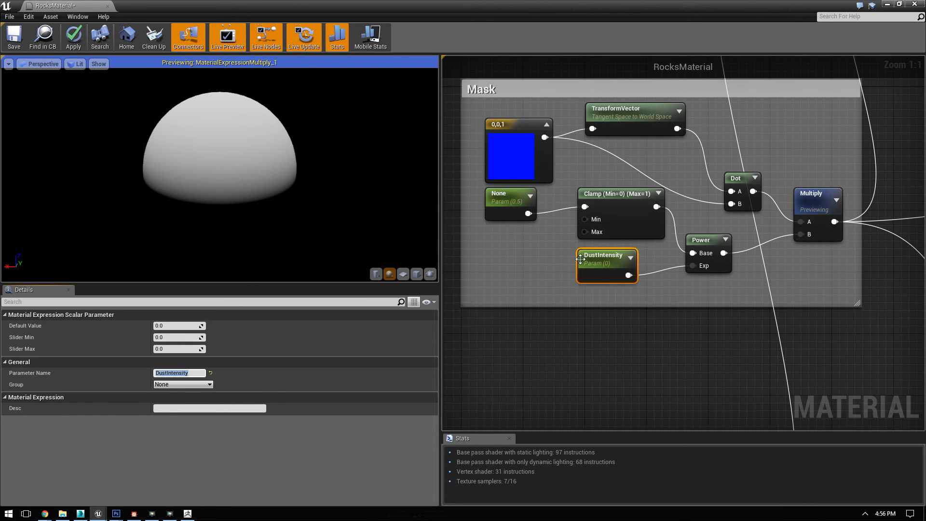
pyautogui.click(18, 44)
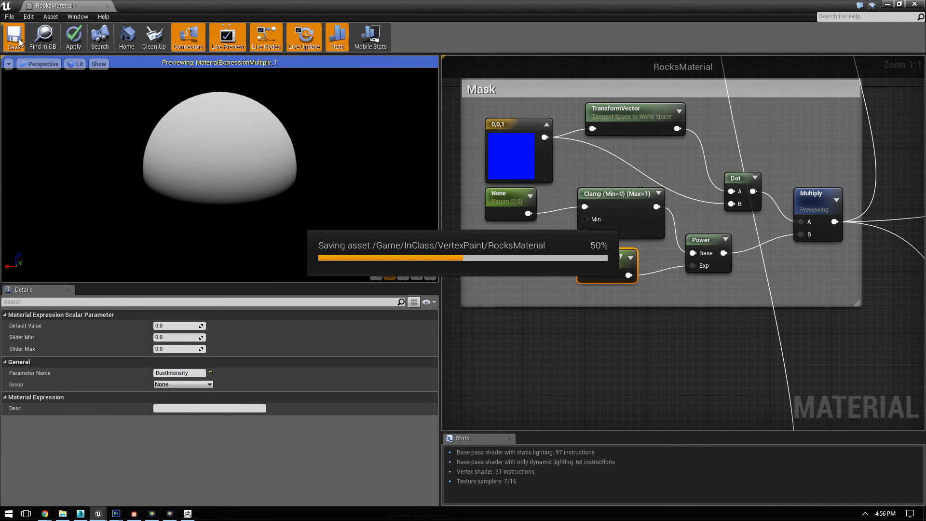
pyautogui.click(107, 7)
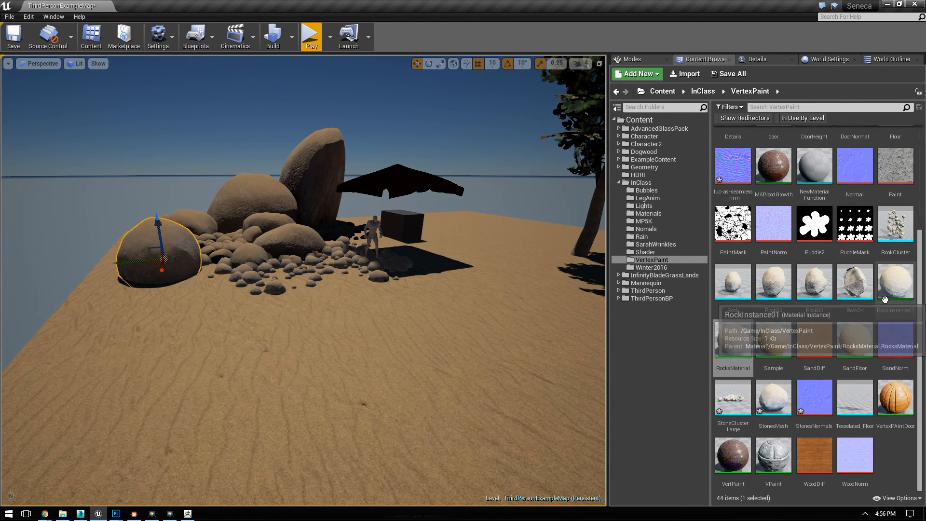
# Step: Open RockInstance01 in a window beside the level viewport and bring the large selected rock into close view
pyautogui.doubleClick(895, 282)
pyautogui.moveTo(317, 4); pyautogui.dragTo(925, 215)
pyautogui.click(717, 277)
pyautogui.moveTo(258, 271); pyautogui.dragTo(246, 217)
pyautogui.moveTo(246, 217); pyautogui.dragTo(256, 297, button='right')
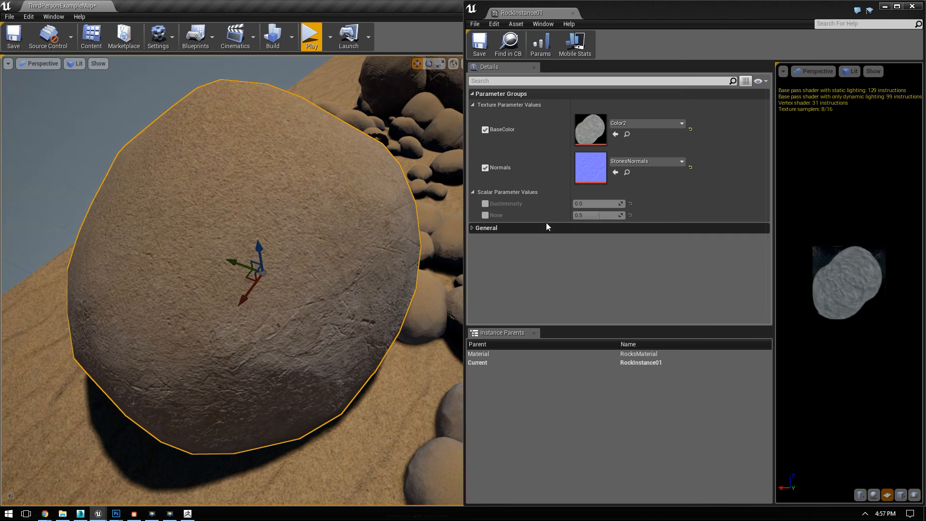
# Step: Enable the DustIntensity override in RockInstance01 and raise it to about 0.54
pyautogui.click(485, 203)
pyautogui.moveTo(600, 203)
pyautogui.mouseDown()
pyautogui.moveTo(614, 203)
pyautogui.moveTo(572, 204)
pyautogui.moveTo(586, 203)
pyautogui.mouseUp()
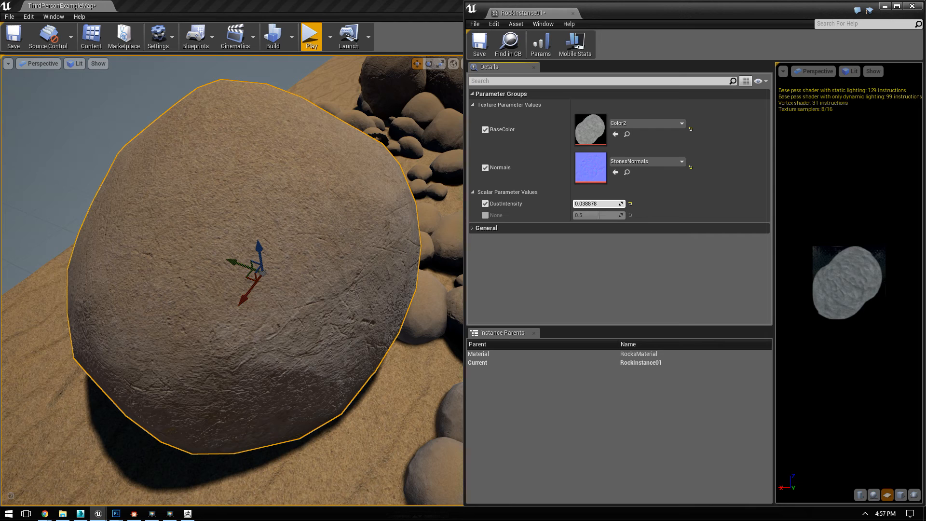
pyautogui.moveTo(596, 204); pyautogui.dragTo(589, 204)
# Step: Try overriding the None parameter at 1.0 with DustIntensity at 1, and disable the None override again
pyautogui.click(487, 216)
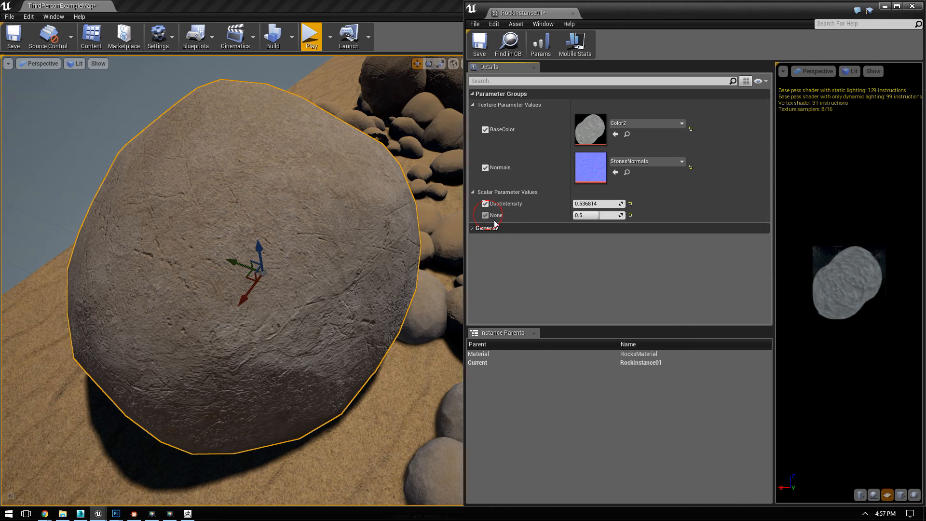
pyautogui.moveTo(606, 216)
pyautogui.mouseDown()
pyautogui.moveTo(631, 216)
pyautogui.moveTo(574, 216)
pyautogui.moveTo(630, 215)
pyautogui.moveTo(580, 205)
pyautogui.moveTo(618, 204)
pyautogui.mouseUp()
pyautogui.click(614, 204)
pyautogui.write('1')
pyautogui.press('Return')
pyautogui.click(593, 215)
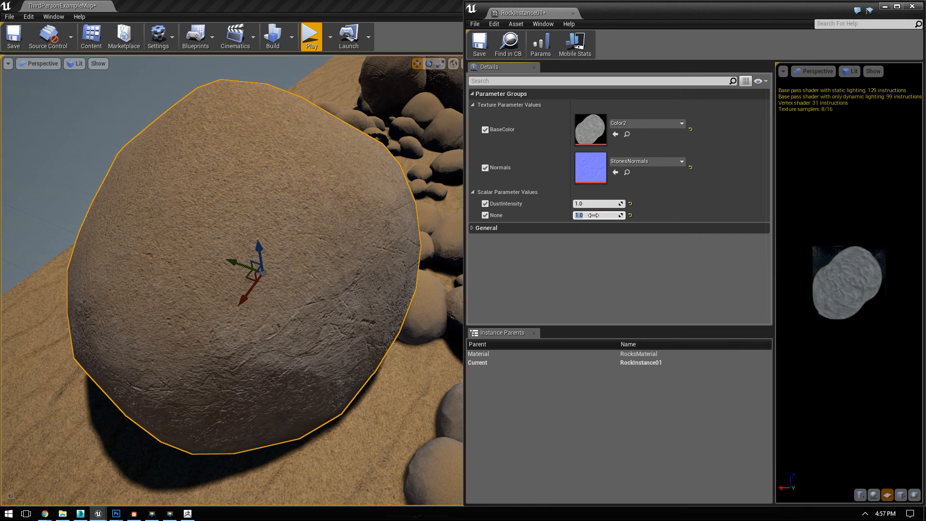
pyautogui.click(485, 215)
# Step: Test DustIntensity at about -0.45 and -0.1, settle on about 0.8, and close RockInstance01
pyautogui.moveTo(589, 204)
pyautogui.mouseDown()
pyautogui.moveTo(608, 204)
pyautogui.moveTo(579, 204)
pyautogui.mouseUp()
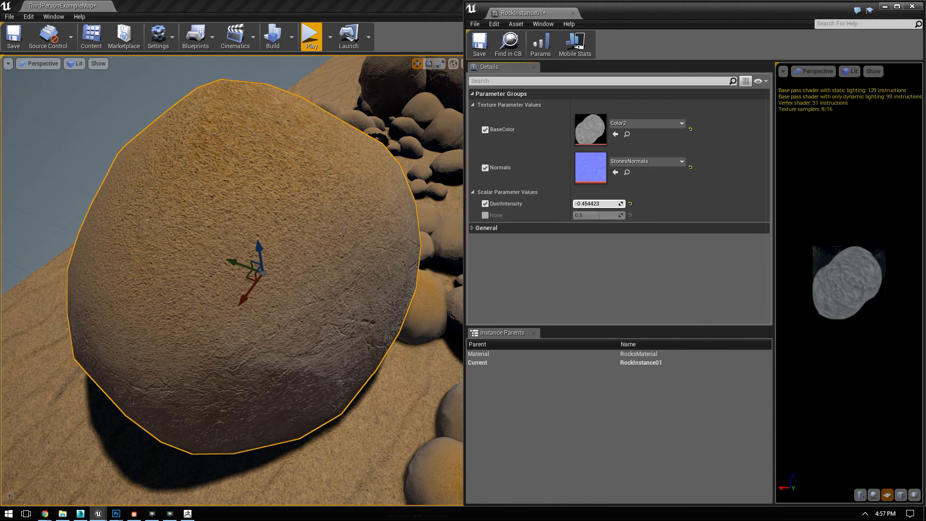
pyautogui.moveTo(579, 204); pyautogui.dragTo(584, 204)
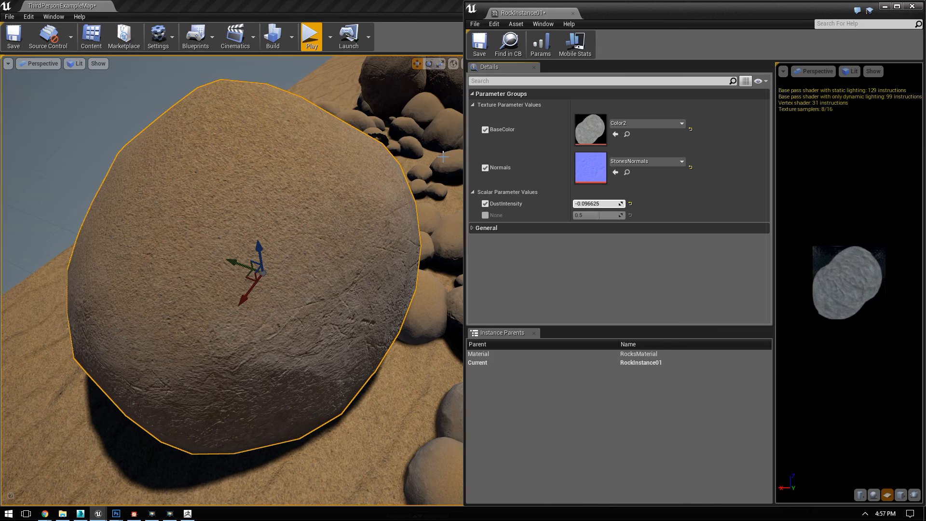
pyautogui.moveTo(310, 184); pyautogui.dragTo(392, 180, button='right')
pyautogui.moveTo(602, 204); pyautogui.dragTo(644, 204)
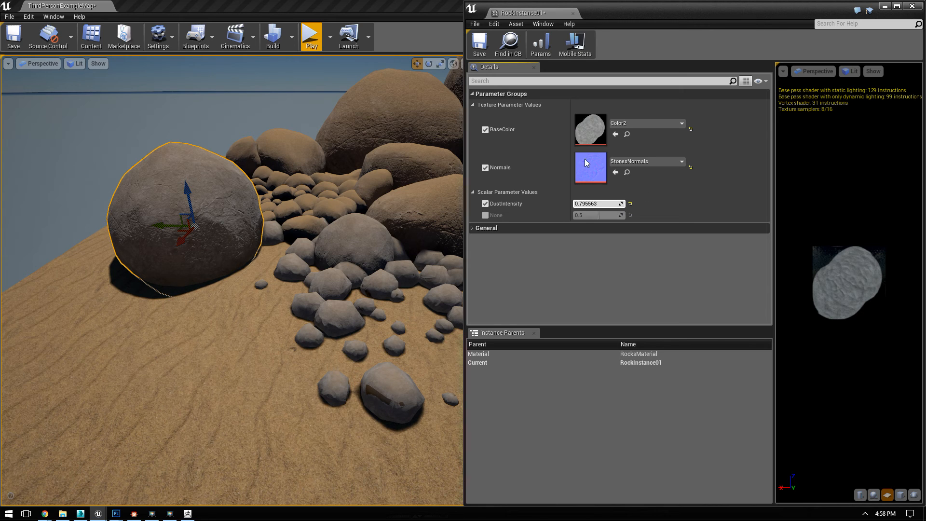
pyautogui.click(912, 6)
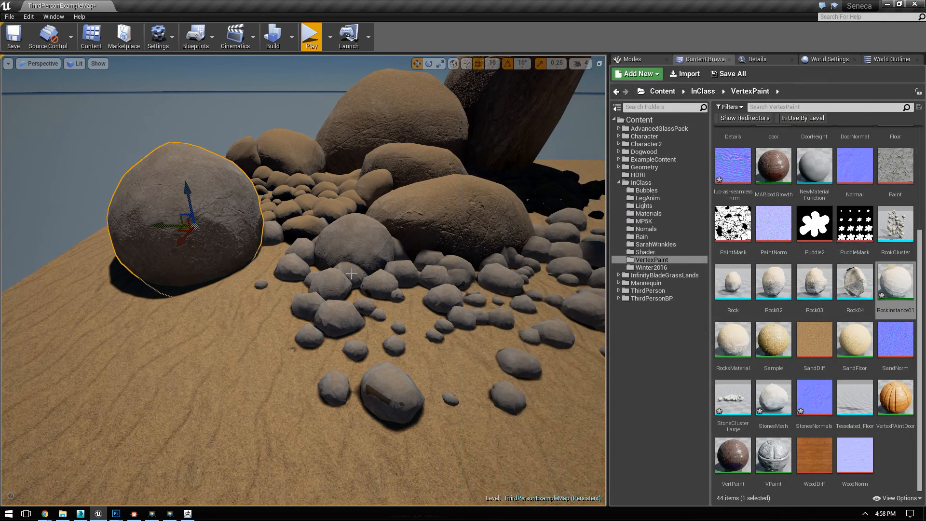
pyautogui.moveTo(304, 280); pyautogui.dragTo(200, 192, button='right')
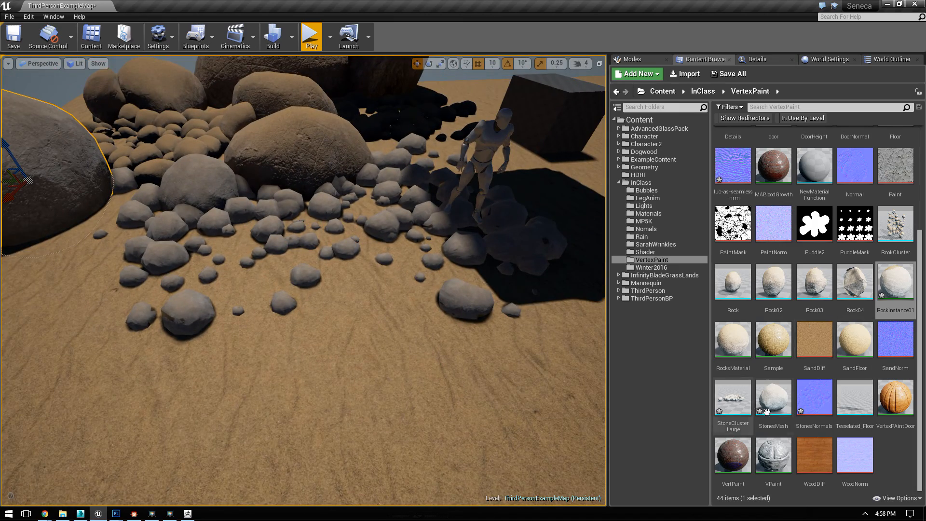
# Step: Open RockInstance01 beside the large selected rock and try DustIntensity at 1 and about -0.27
pyautogui.doubleClick(896, 285)
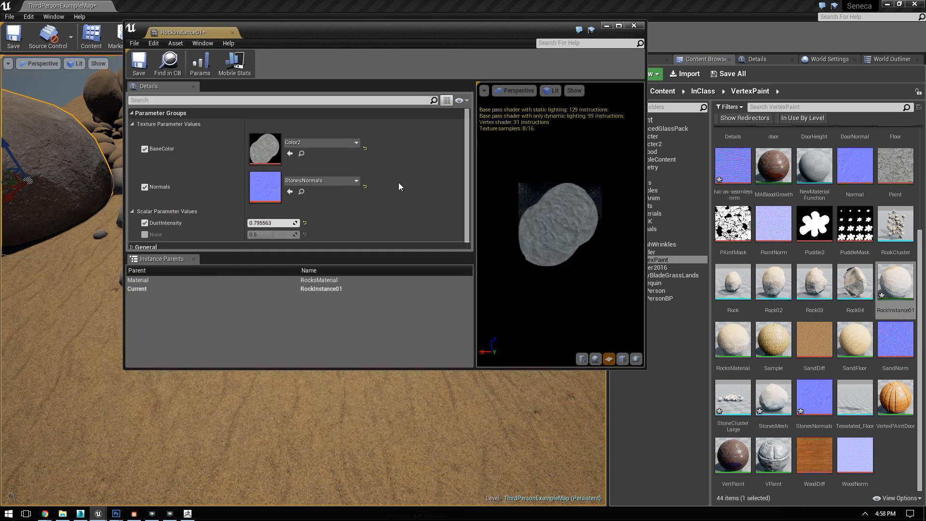
pyautogui.click(258, 222)
pyautogui.write('1')
pyautogui.press('Return')
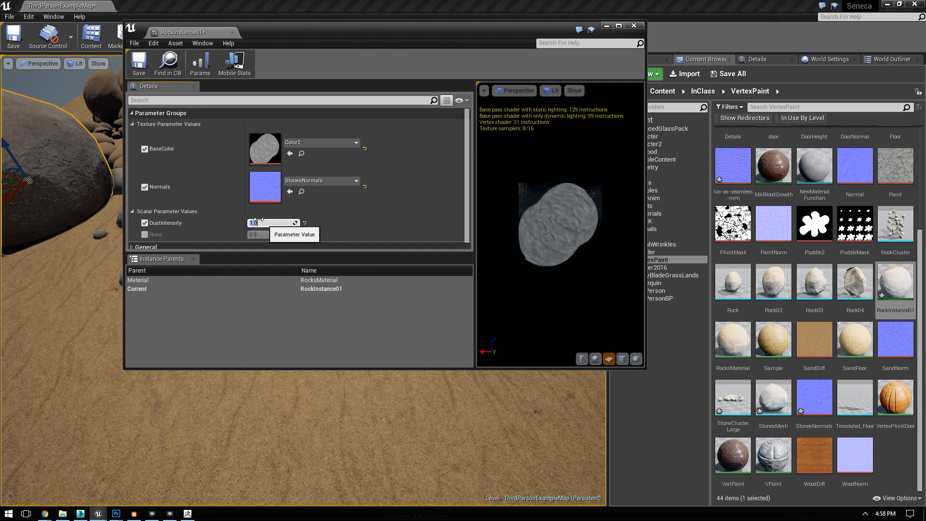
pyautogui.moveTo(273, 45); pyautogui.dragTo(450, 52)
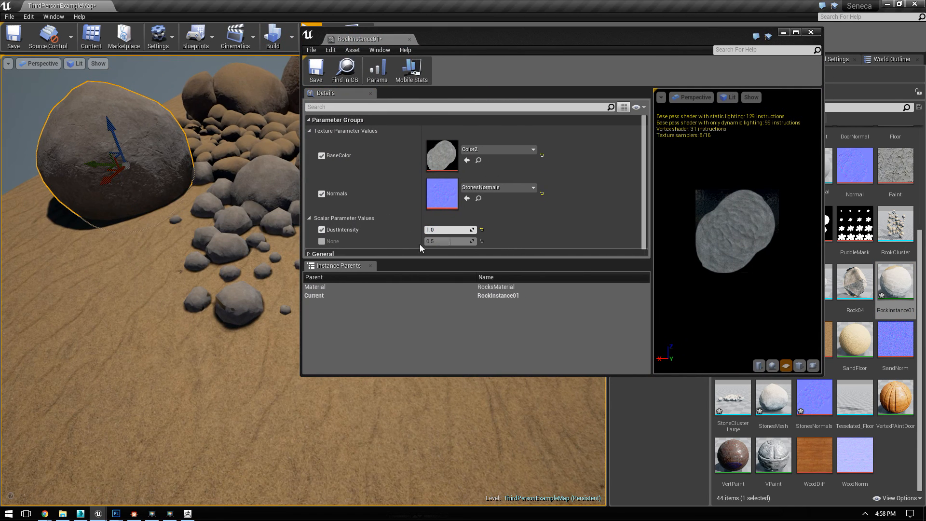
pyautogui.moveTo(454, 229); pyautogui.dragTo(425, 229)
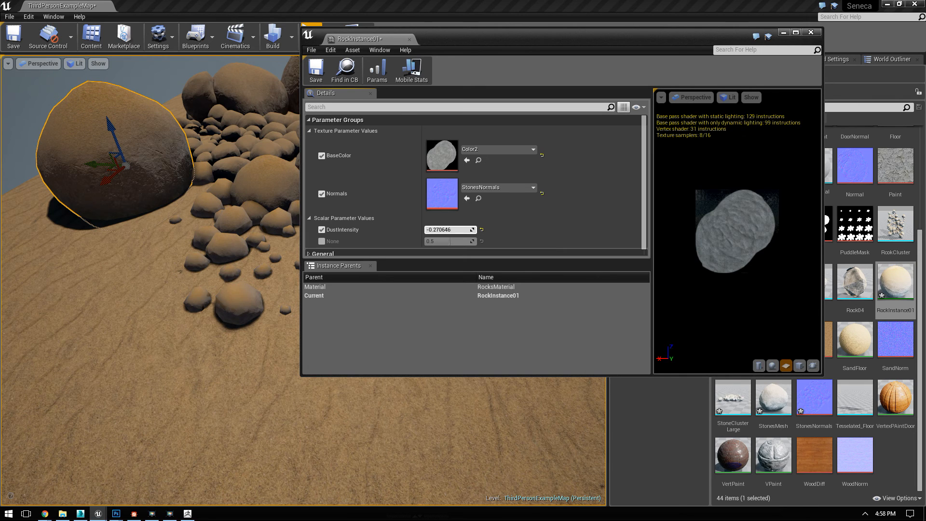
# Step: Set DustIntensity to 0, close RockInstance01, and inspect the dusted rocks in the level
pyautogui.click(457, 229)
pyautogui.write('0')
pyautogui.press('Return')
pyautogui.click(810, 32)
pyautogui.moveTo(204, 323); pyautogui.dragTo(255, 325, button='right')
pyautogui.press('w')
pyautogui.press('s')
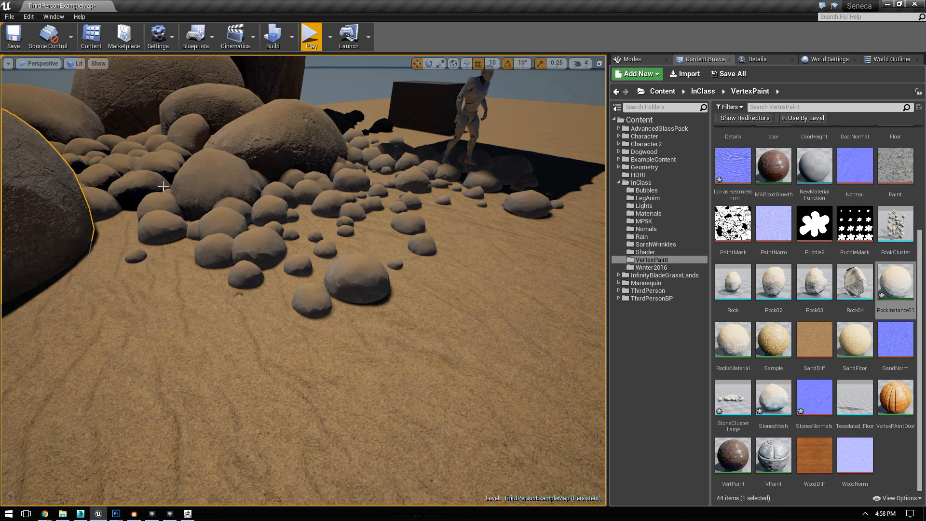
pyautogui.click(341, 91)
pyautogui.moveTo(341, 90); pyautogui.dragTo(300, 73, button='right')
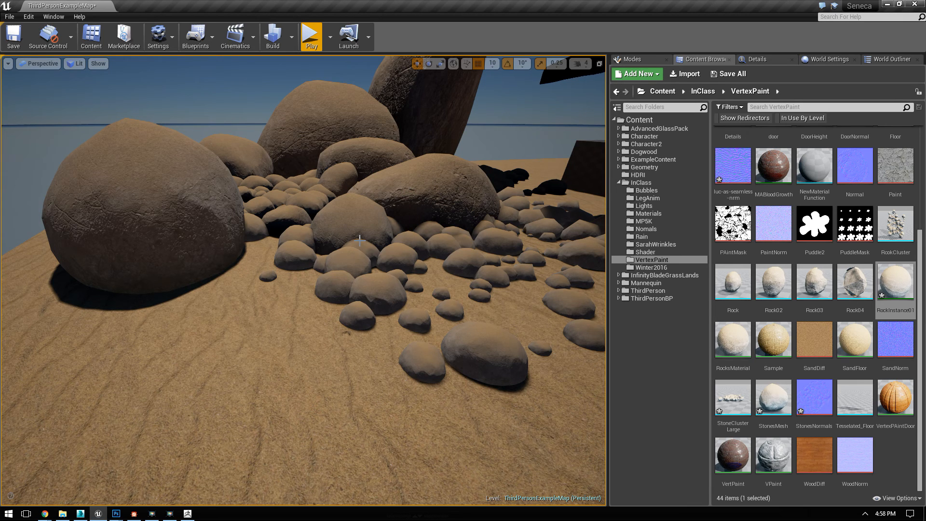
# Step: Open RocksMaterial in a maximized editor and preview the Multiply node at the end of the Mask group
pyautogui.doubleClick(733, 339)
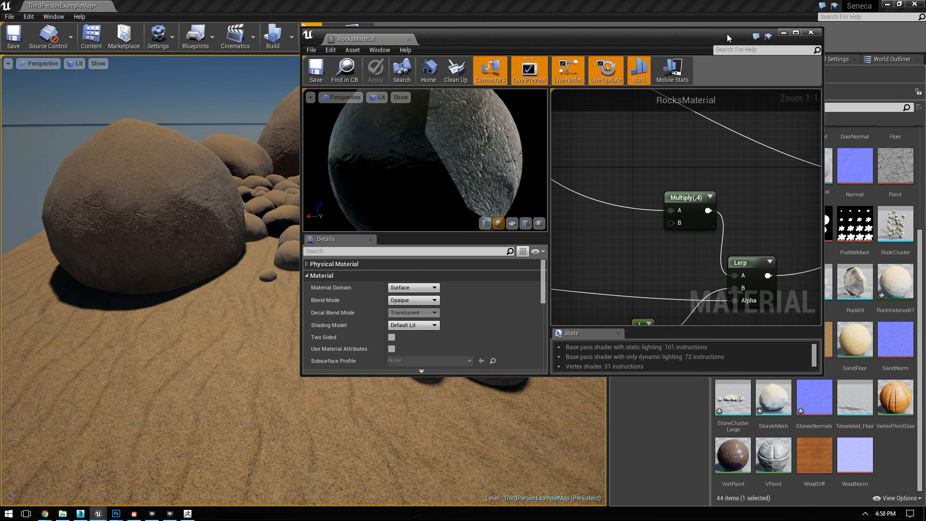
pyautogui.click(794, 33)
pyautogui.moveTo(600, 261); pyautogui.dragTo(863, 253, button='right')
pyautogui.rightClick(811, 236)
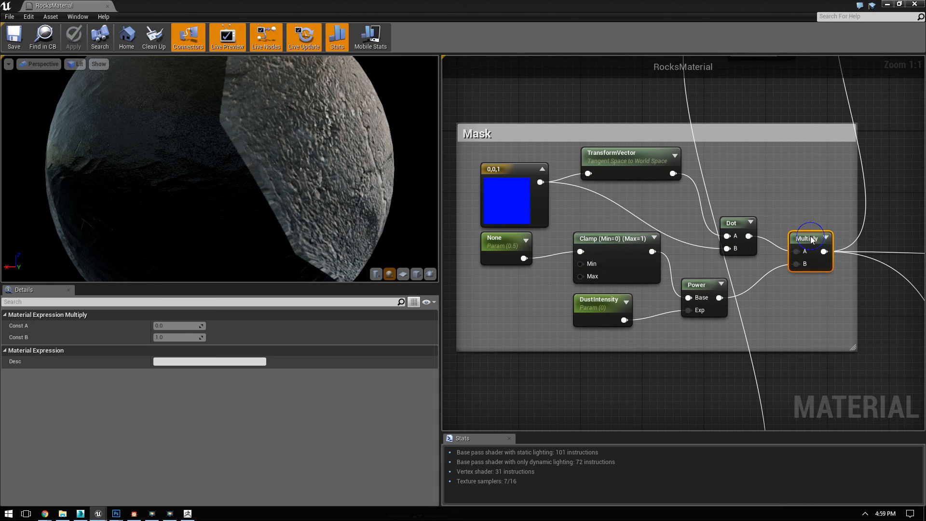
pyautogui.click(826, 242)
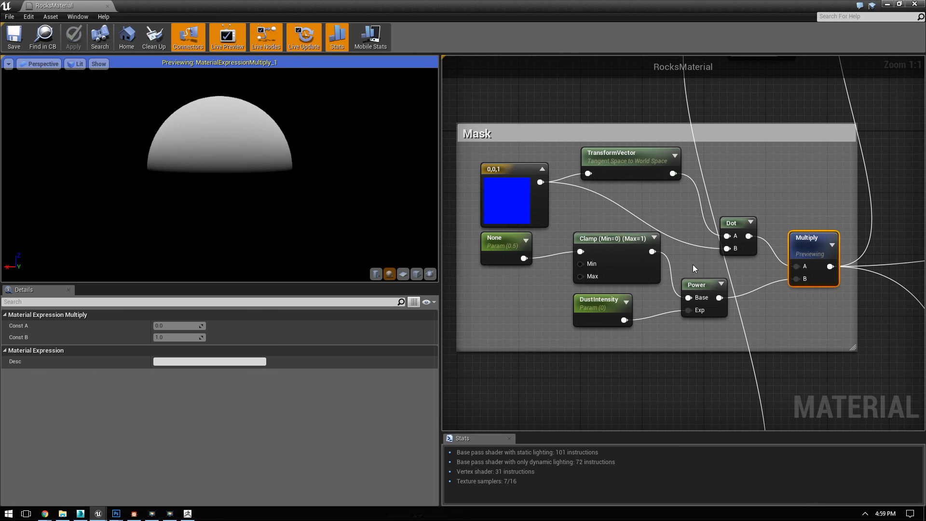
pyautogui.moveTo(684, 283); pyautogui.dragTo(683, 250, button='right')
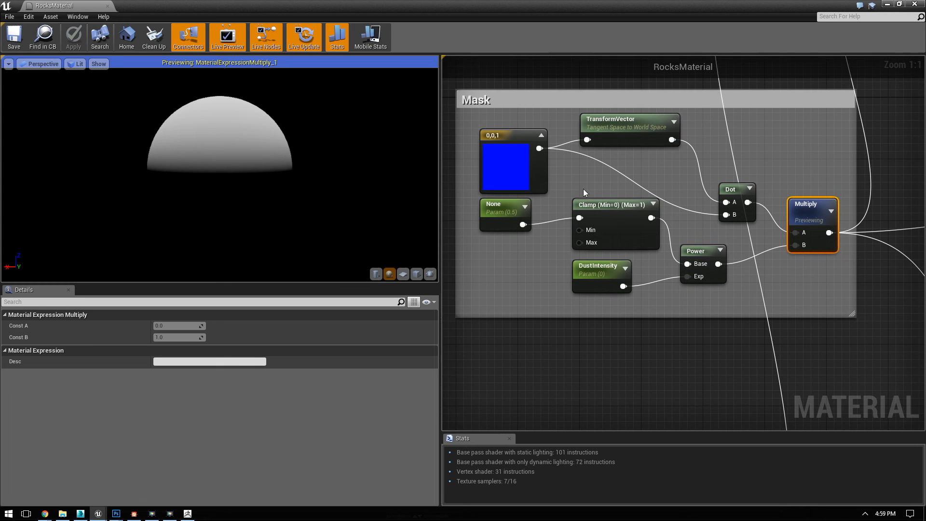
# Step: Try a Power node fed by the output of the mask's Multiply node and preview it
pyautogui.moveTo(815, 251); pyautogui.dragTo(716, 228, button='right')
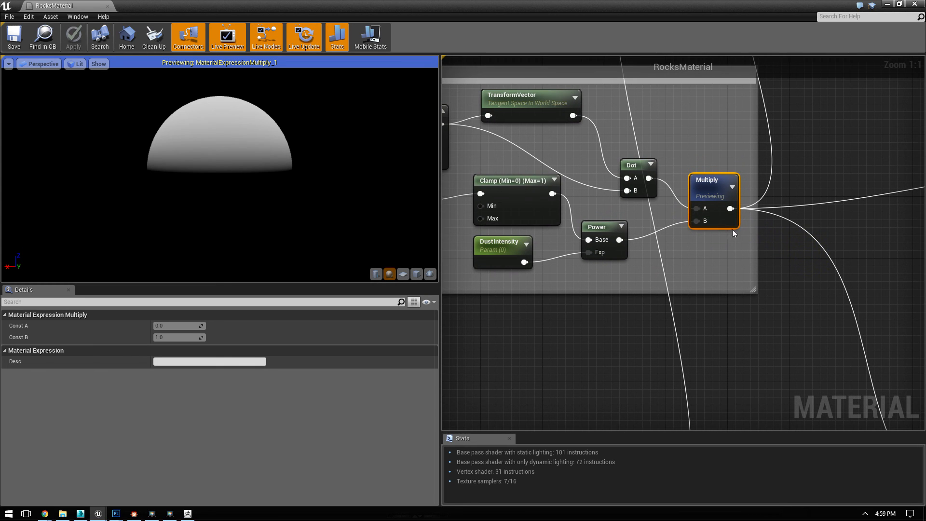
pyautogui.rightClick(781, 274)
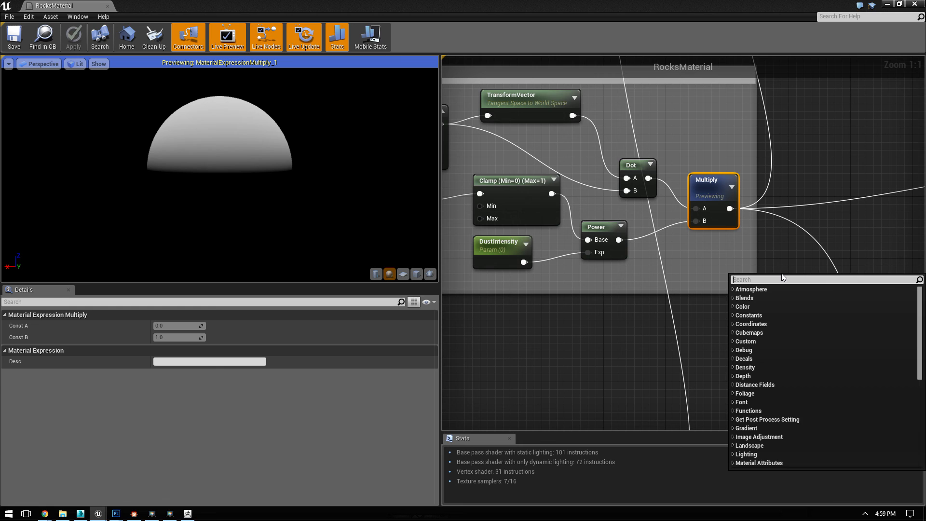
pyautogui.write('power')
pyautogui.press('Return')
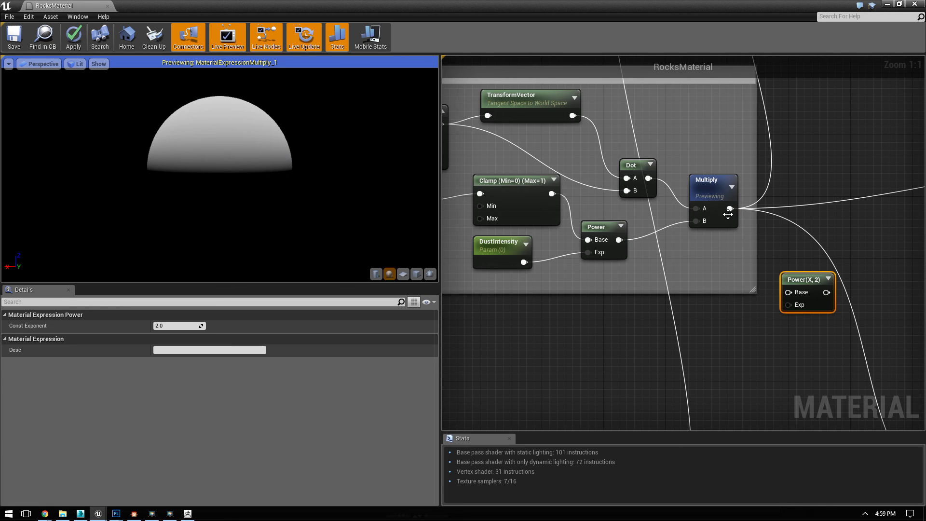
pyautogui.moveTo(730, 208); pyautogui.dragTo(788, 292)
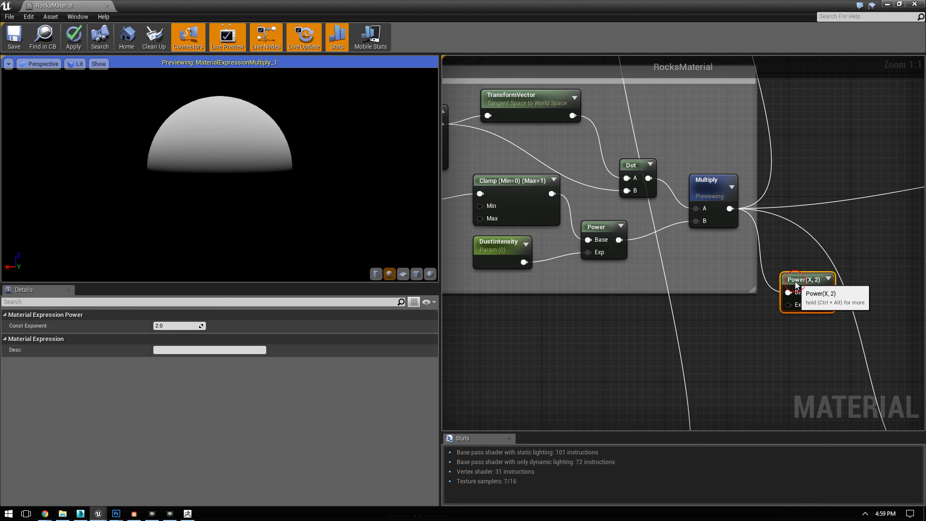
pyautogui.rightClick(795, 282)
pyautogui.click(808, 288)
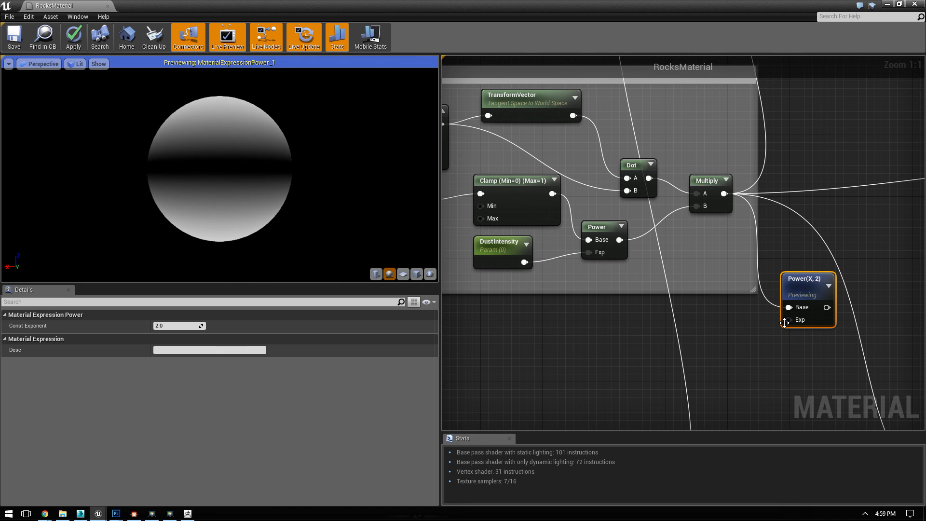
# Step: Connect a constant node with value 1 to the exponent of the trial Power node
pyautogui.click(519, 256)
pyautogui.click(733, 339)
pyautogui.rightClick(732, 338)
pyautogui.click(724, 337)
pyautogui.click(733, 331)
pyautogui.moveTo(749, 349); pyautogui.dragTo(788, 320)
pyautogui.click(731, 341)
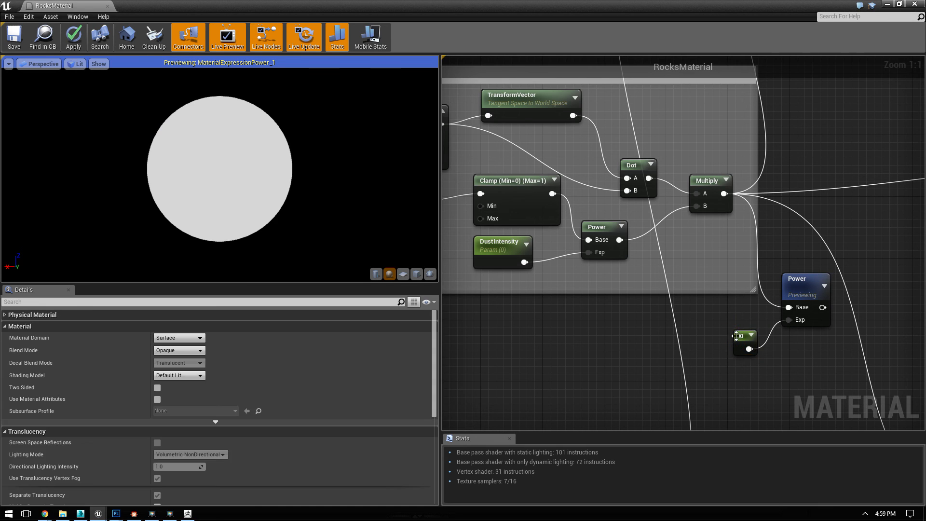
pyautogui.moveTo(743, 338); pyautogui.dragTo(729, 329)
pyautogui.click(172, 325)
pyautogui.write('1')
pyautogui.press('Return')
pyautogui.moveTo(281, 201)
pyautogui.mouseDown()
pyautogui.moveTo(281, 226)
pyautogui.moveTo(280, 201)
pyautogui.mouseUp()
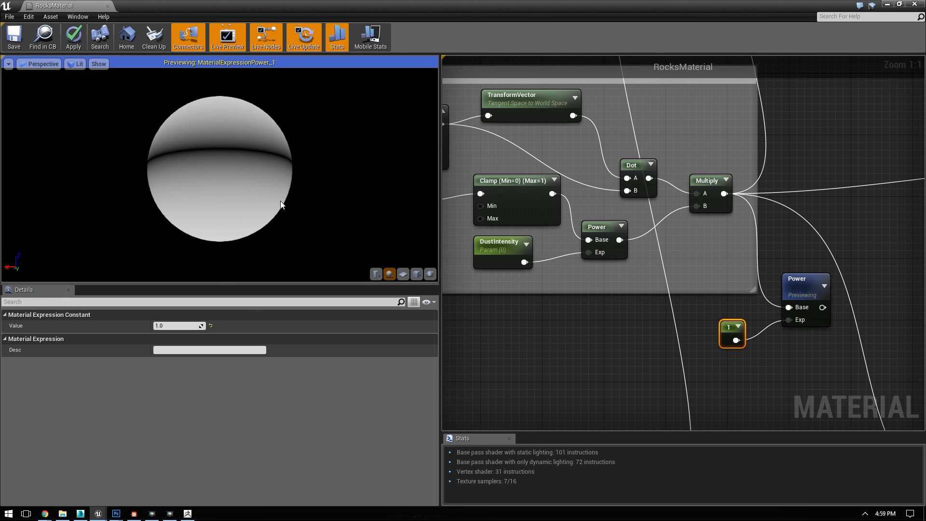
# Step: Delete the trial Power node and its constant exponent node
pyautogui.click(792, 283)
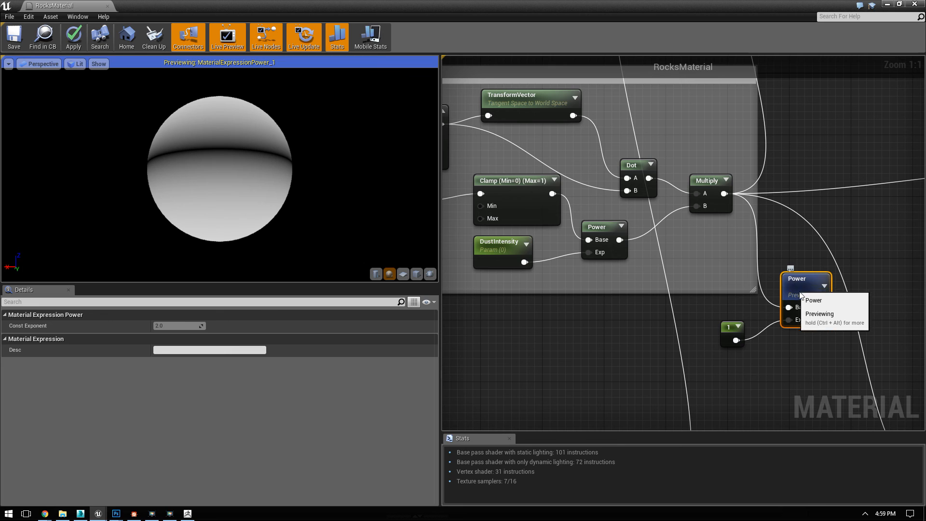
pyautogui.press('Delete')
pyautogui.click(723, 323)
pyautogui.press('Delete')
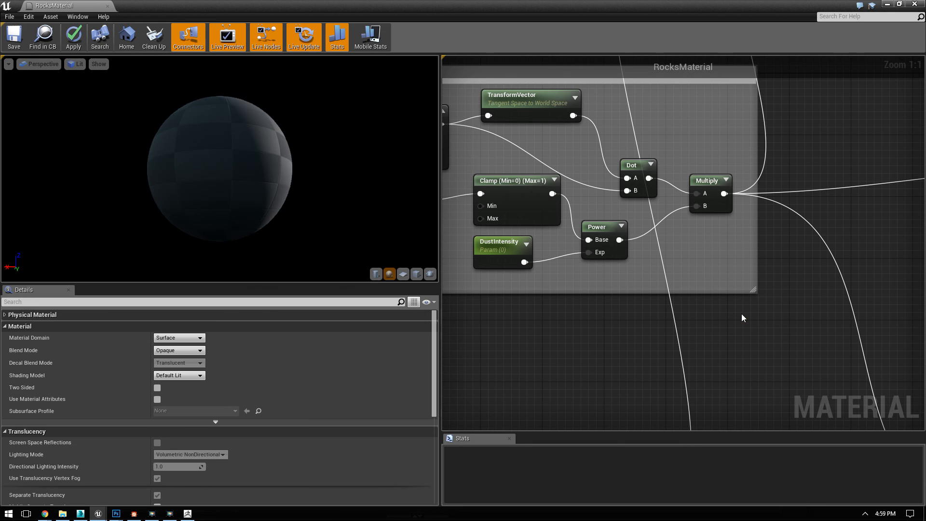
# Step: Try a second Power node after the mask's existing Power node, preview it, and delete it
pyautogui.moveTo(642, 202); pyautogui.dragTo(760, 223, button='right')
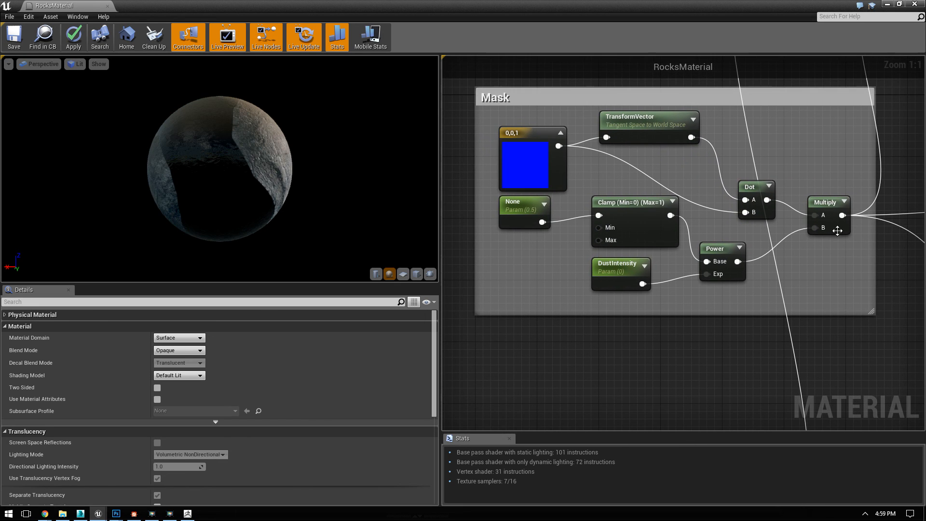
pyautogui.click(829, 201)
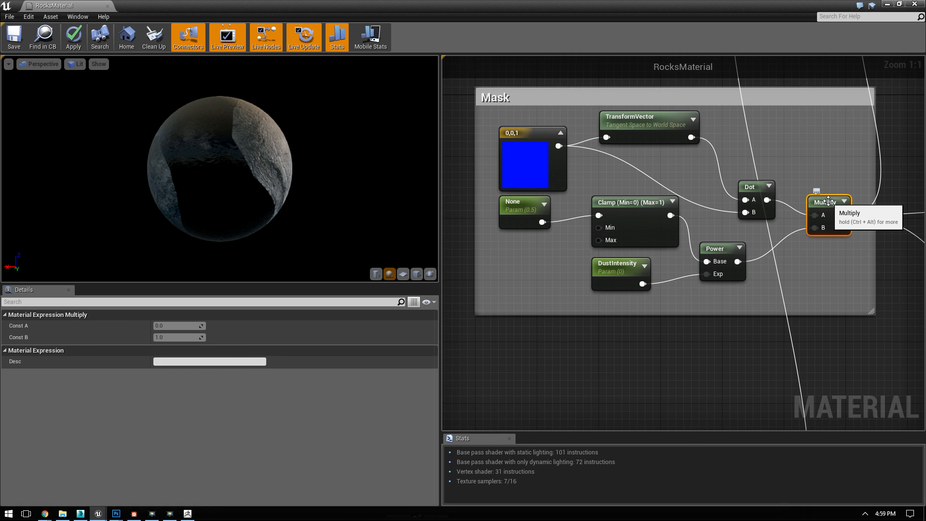
pyautogui.rightClick(775, 250)
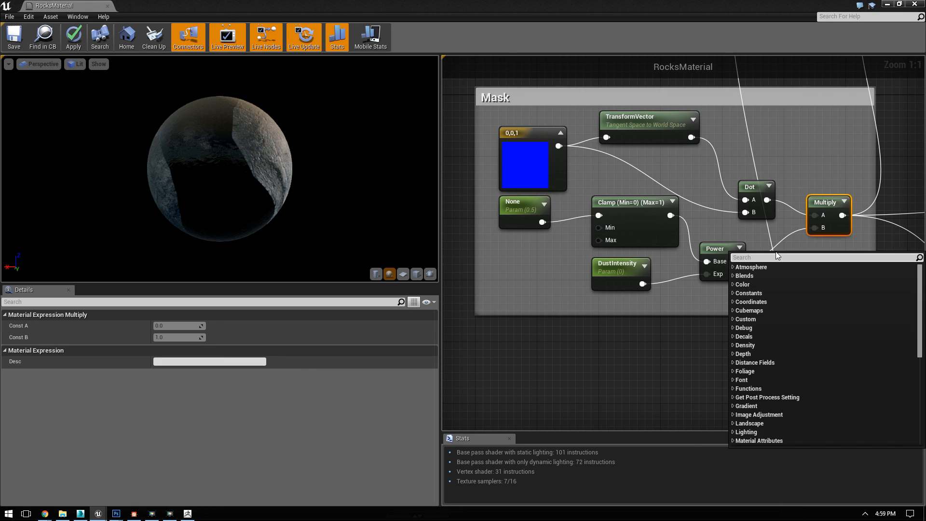
pyautogui.write('power')
pyautogui.press('Return')
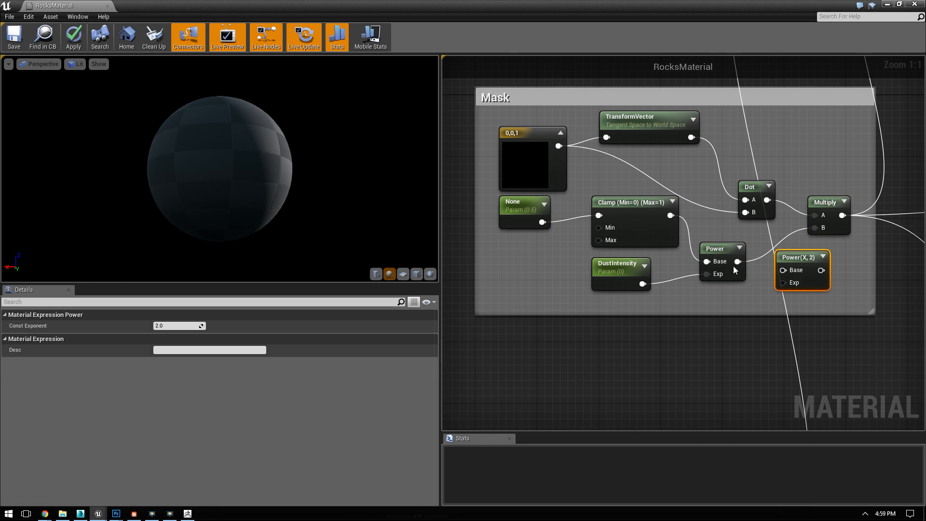
pyautogui.moveTo(738, 262); pyautogui.dragTo(786, 269)
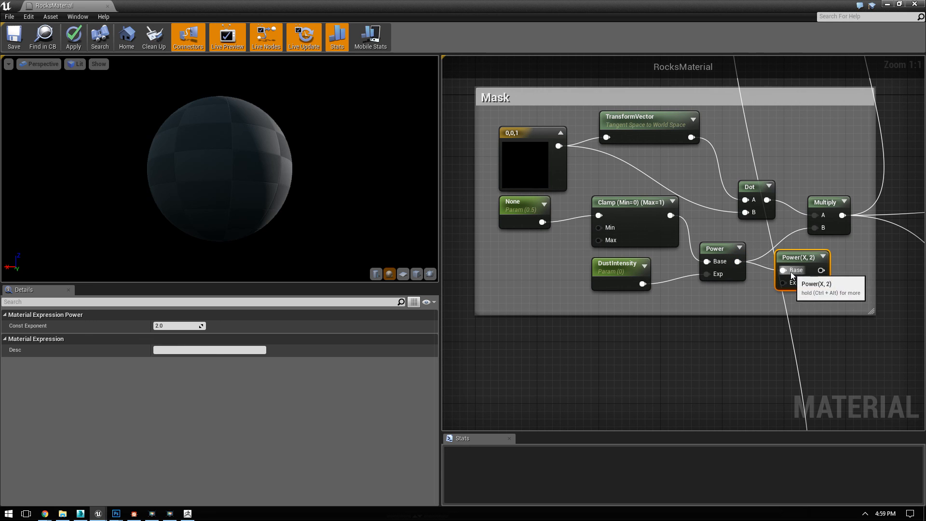
pyautogui.rightClick(801, 258)
pyautogui.click(820, 265)
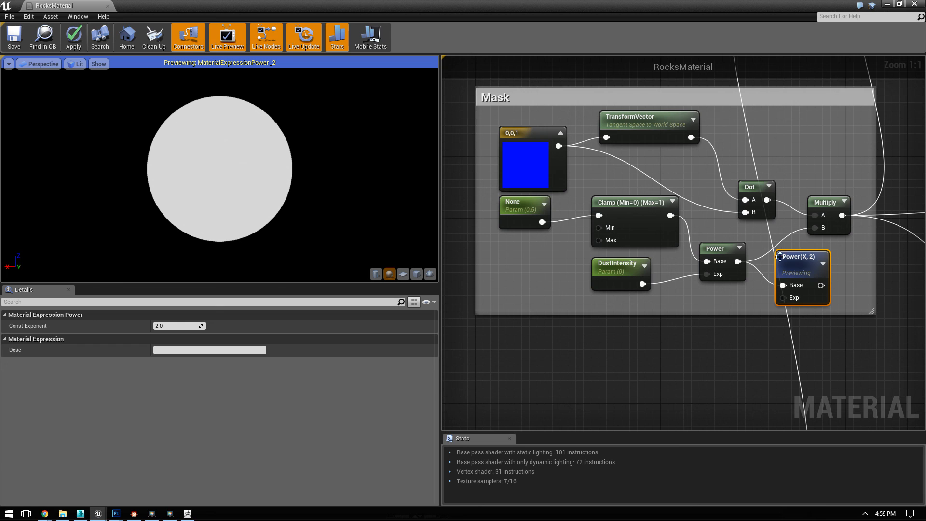
pyautogui.press('Delete')
# Step: Check the None parameter's settings and preview the mask's Multiply node again
pyautogui.click(822, 202)
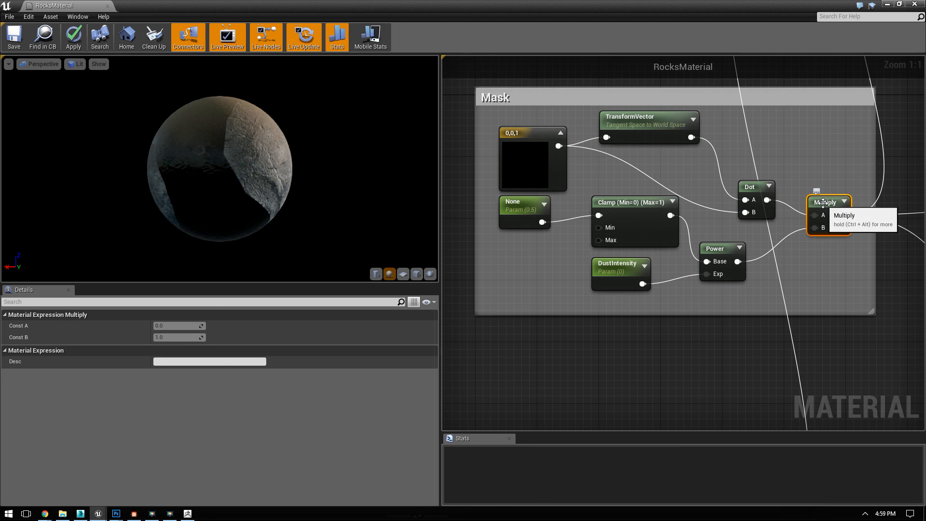
pyautogui.click(522, 211)
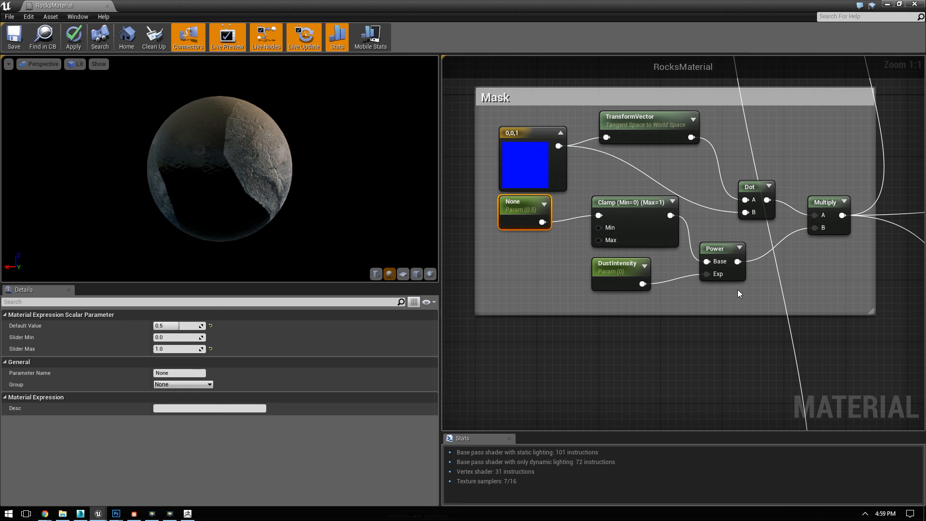
pyautogui.rightClick(825, 208)
pyautogui.click(849, 214)
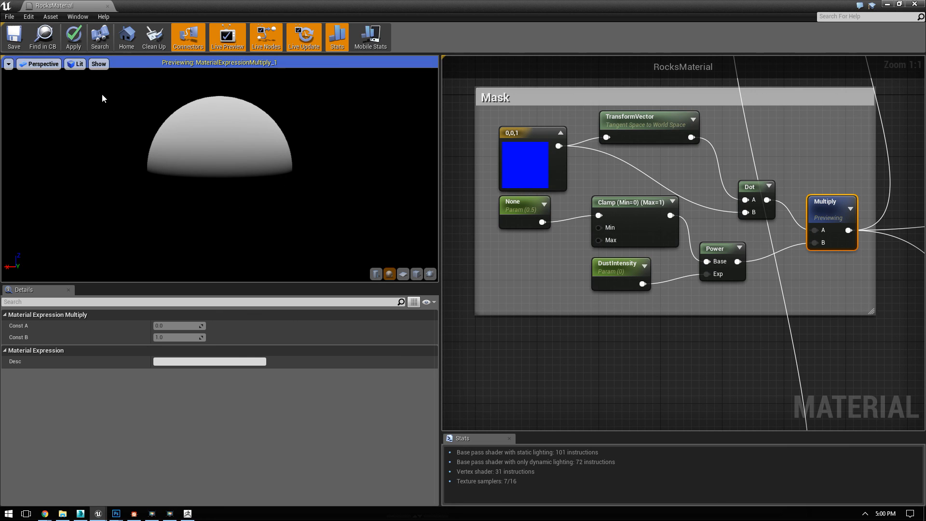
# Step: Set the D3D11 tessellation mode of RocksMaterial to PN Triangles and check the mask on the preview sphere
pyautogui.click(592, 345)
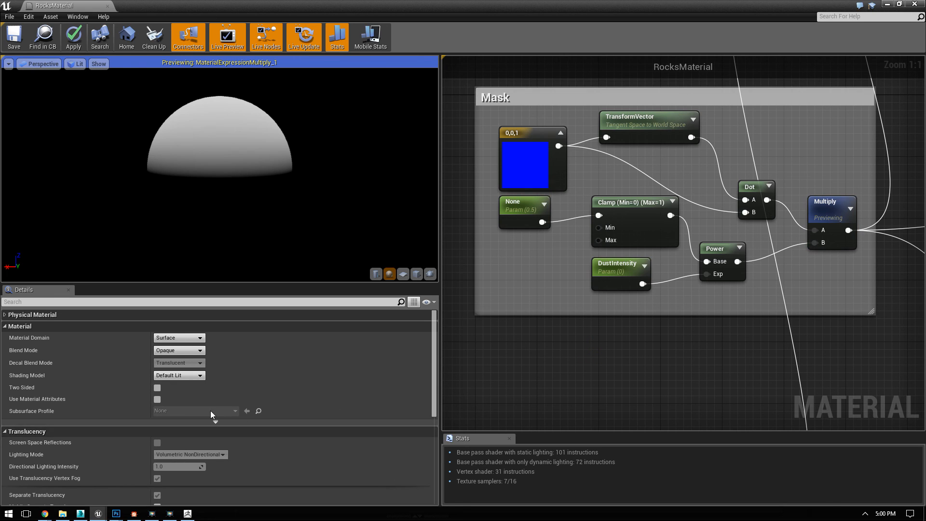
pyautogui.scroll(-5, 213, 407)
pyautogui.scroll(-2, 215, 396)
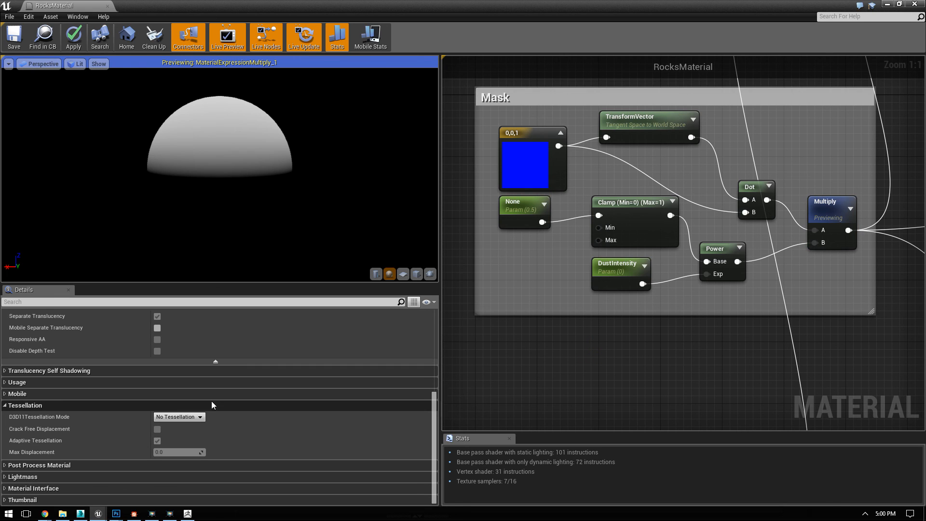
pyautogui.click(186, 417)
pyautogui.click(175, 437)
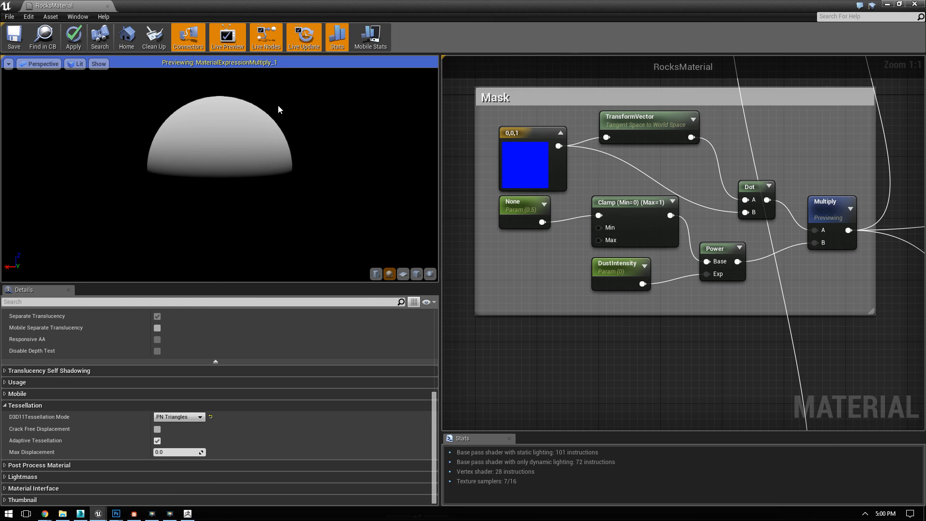
pyautogui.moveTo(165, 159)
pyautogui.mouseDown()
pyautogui.moveTo(169, 220)
pyautogui.moveTo(181, 152)
pyautogui.mouseUp()
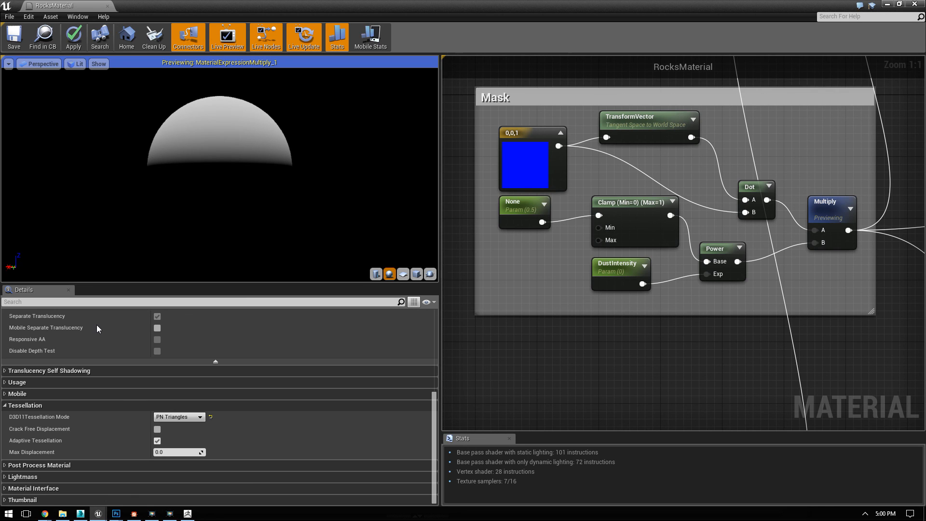
pyautogui.click(151, 514)
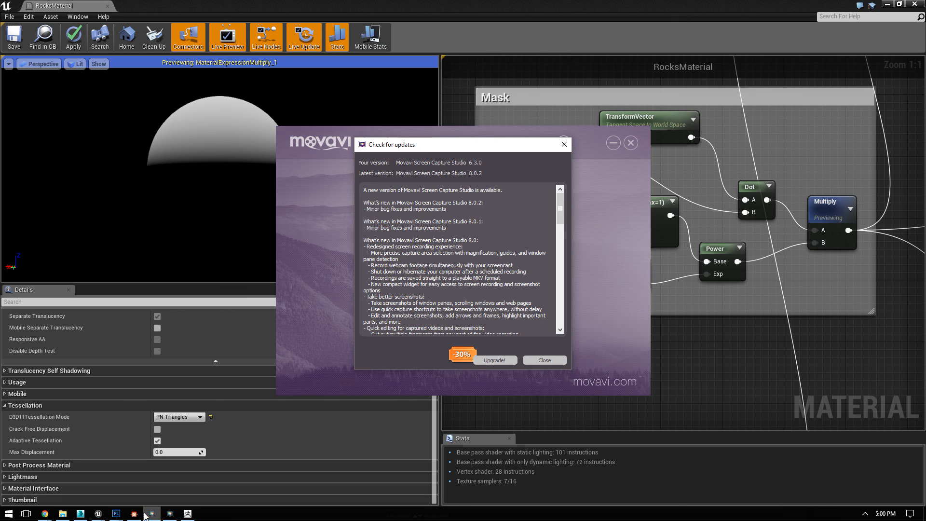
pyautogui.click(543, 361)
pyautogui.click(169, 514)
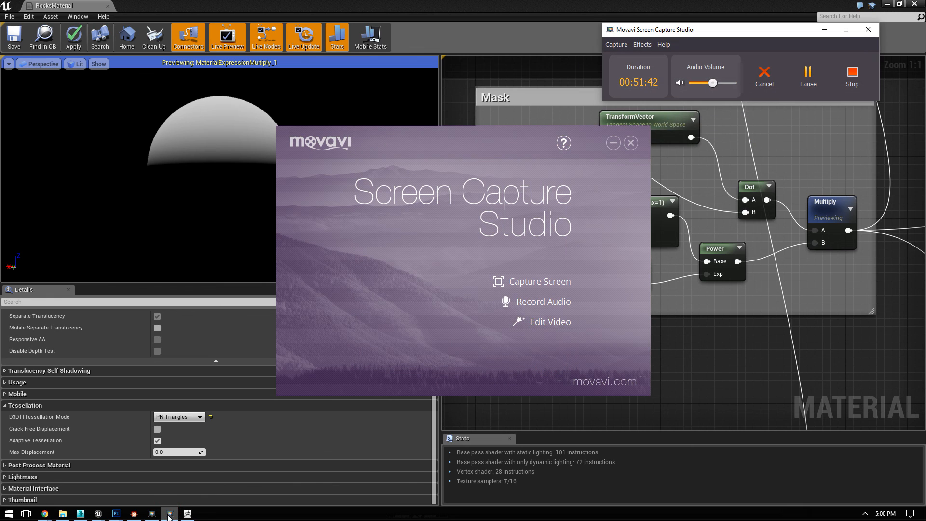